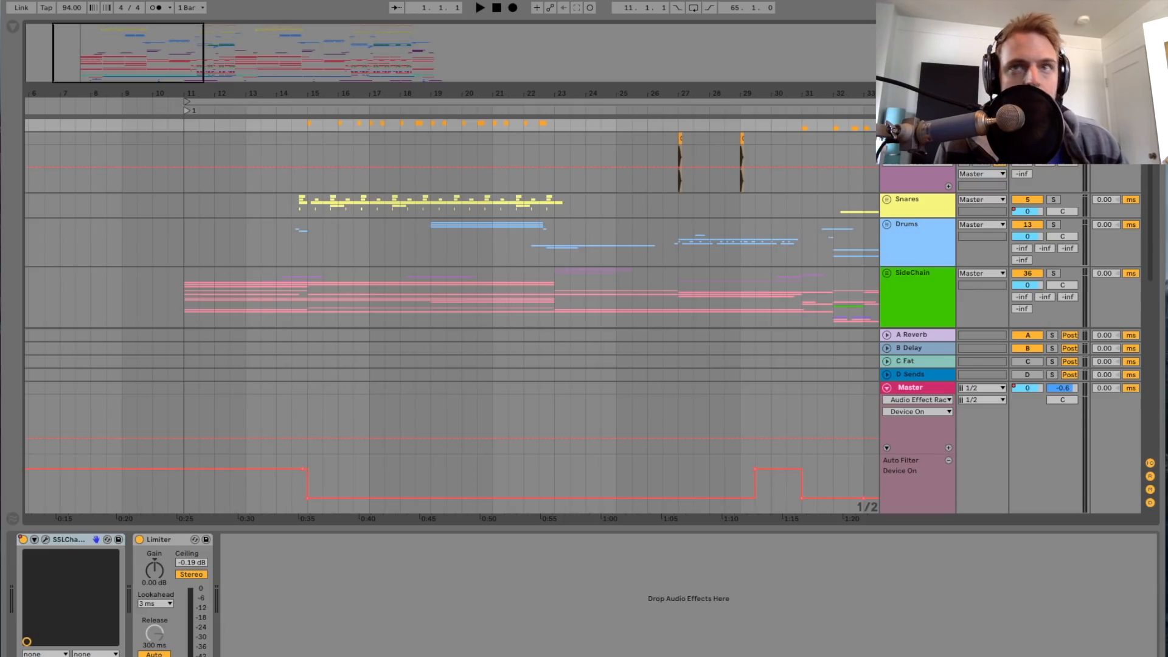
Step: Play the arrangement briefly from bar 18 and stop playback
key(Down)
key(Up)
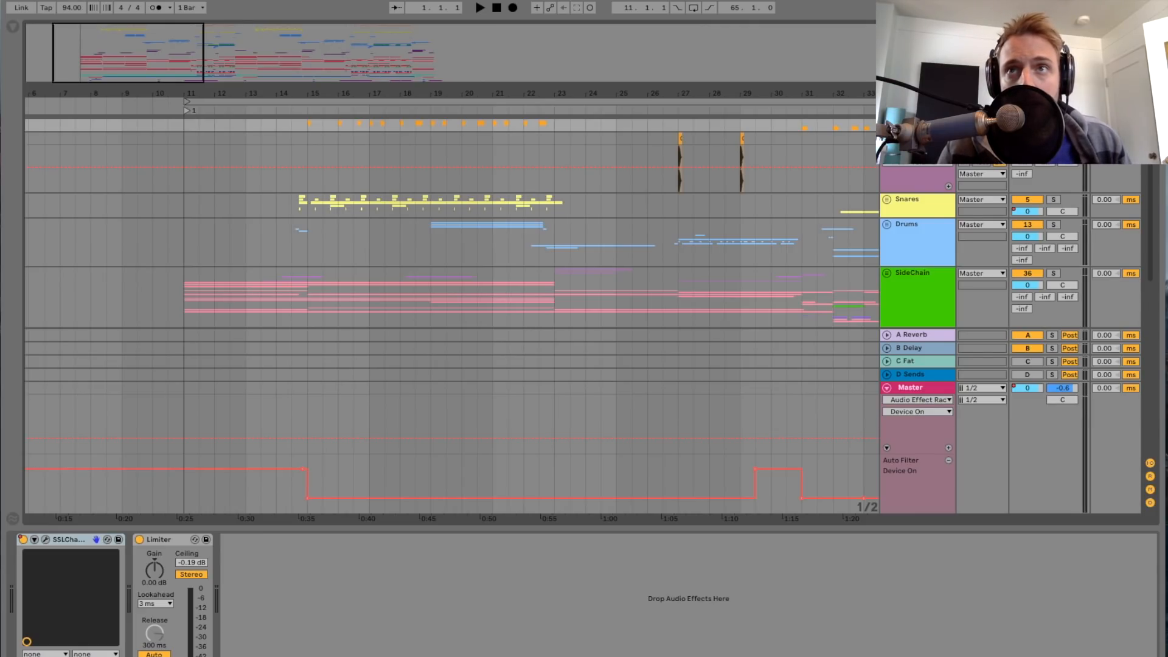
click(306, 153)
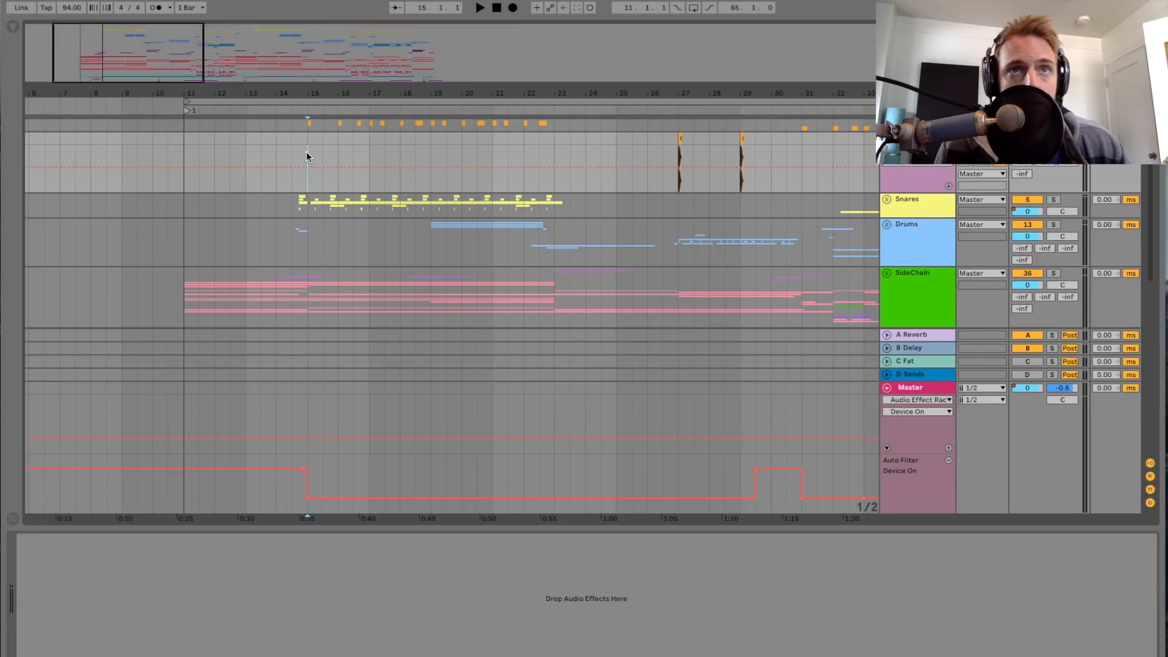
click(384, 143)
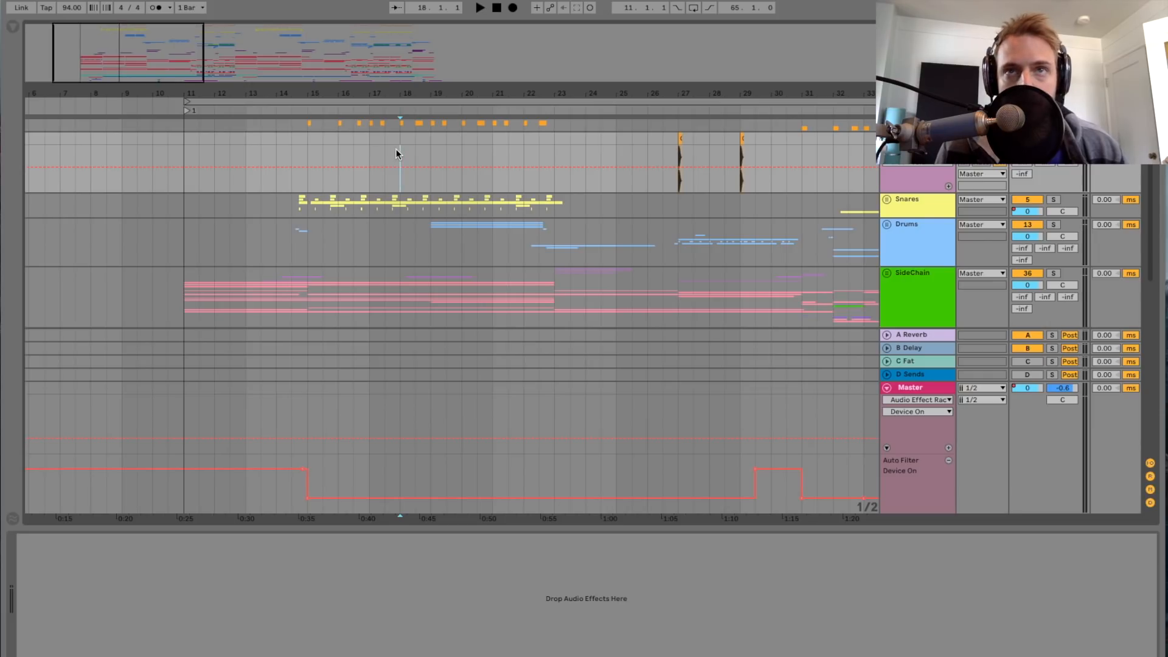
key(space)
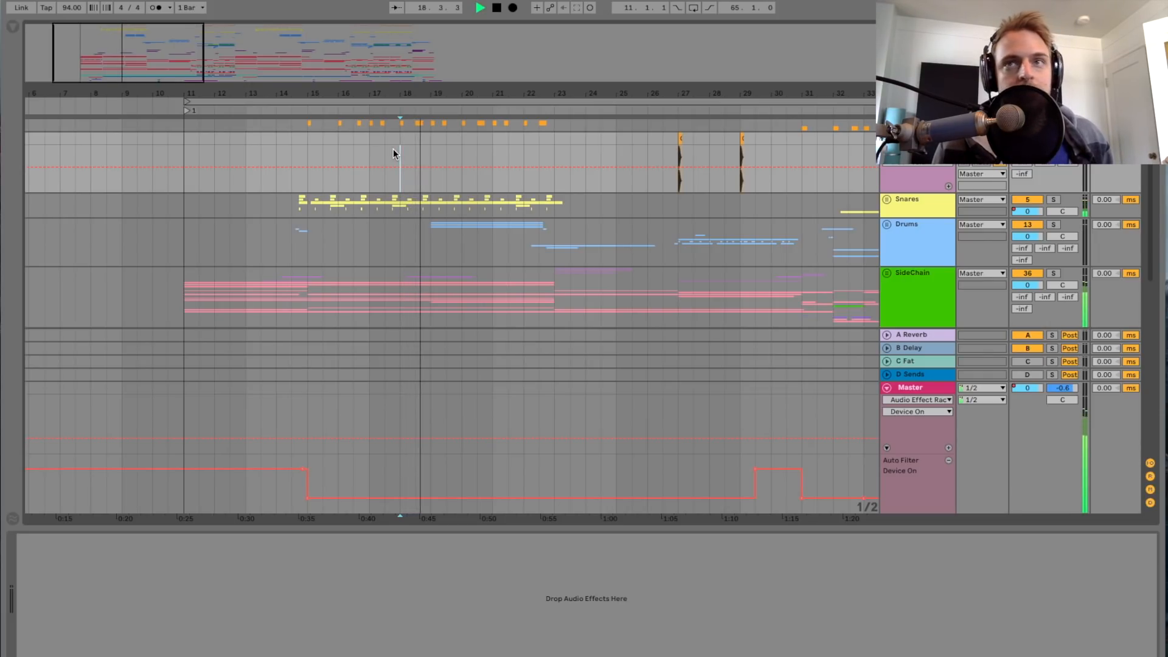
key(space)
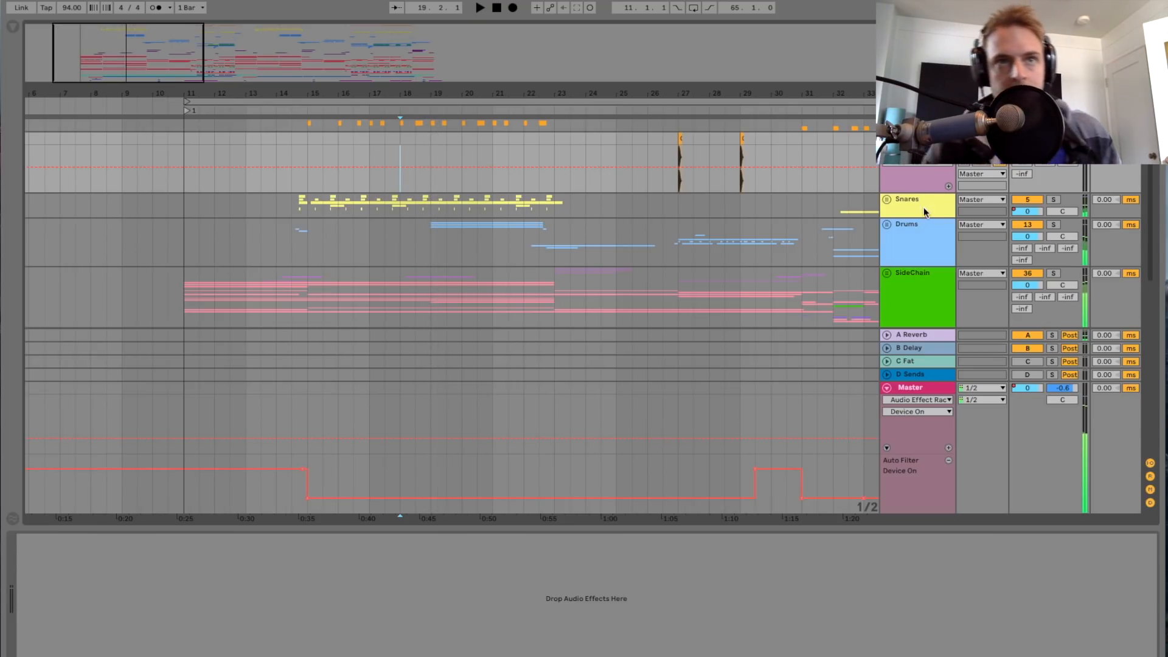
Step: Turn on the Master track's Audio Effect Rack and play the arrangement from bar 18
click(924, 387)
click(311, 540)
key(space)
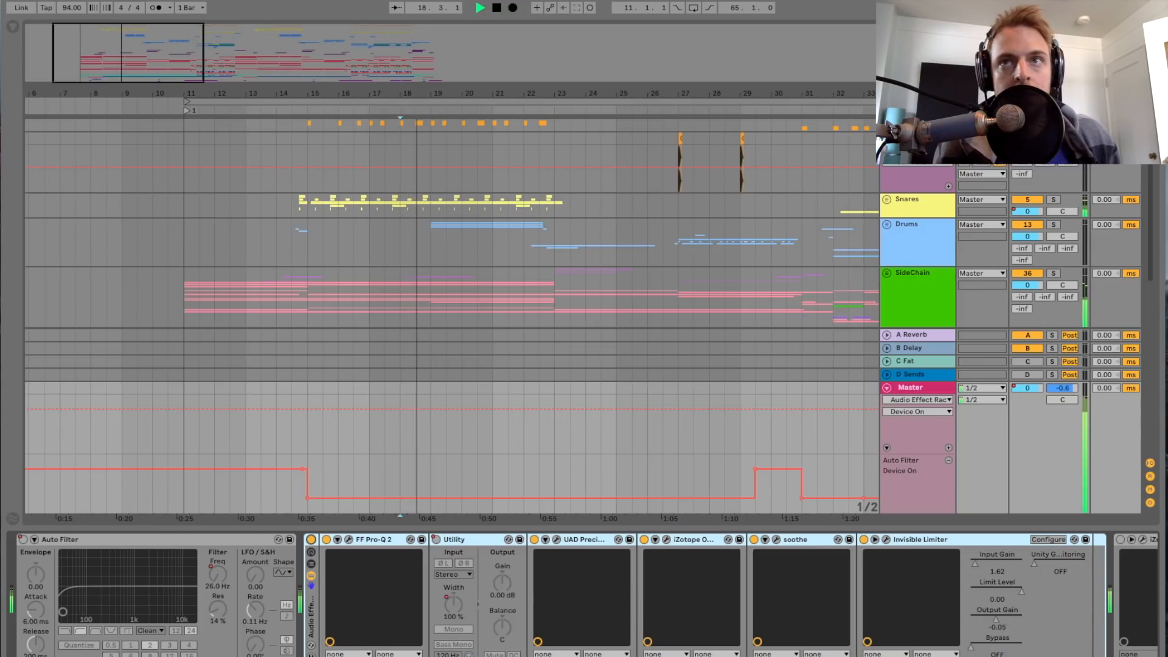
click(399, 171)
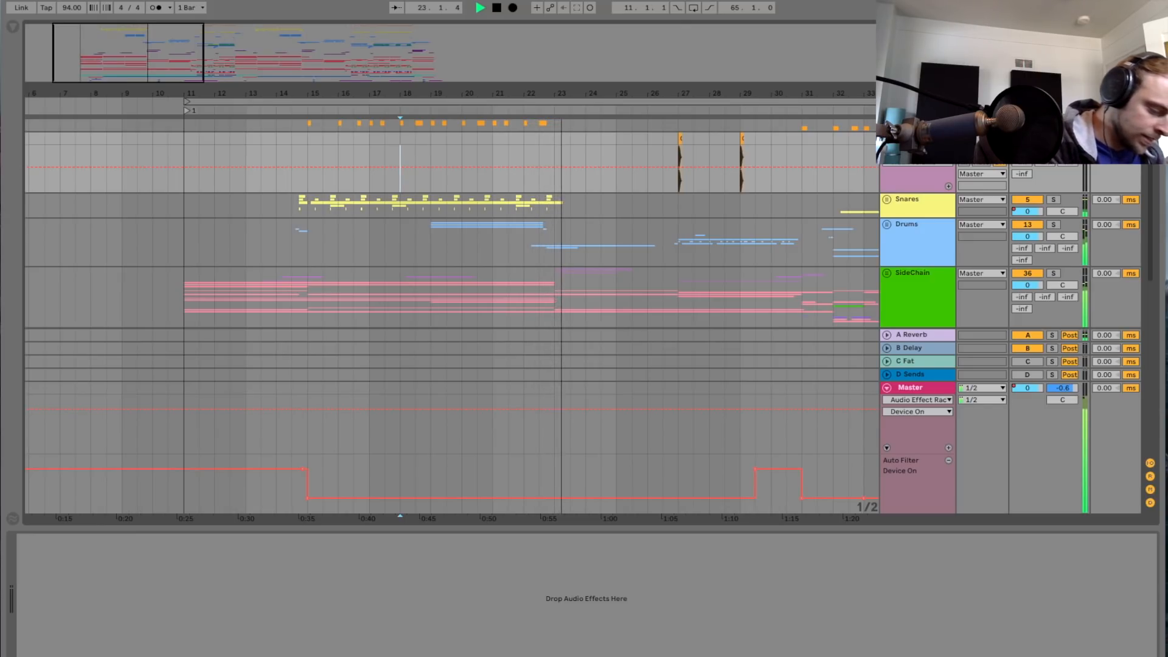
Step: Check the audio sample rate and buffer size in the preferences, close them and stop playback
key(super+comma)
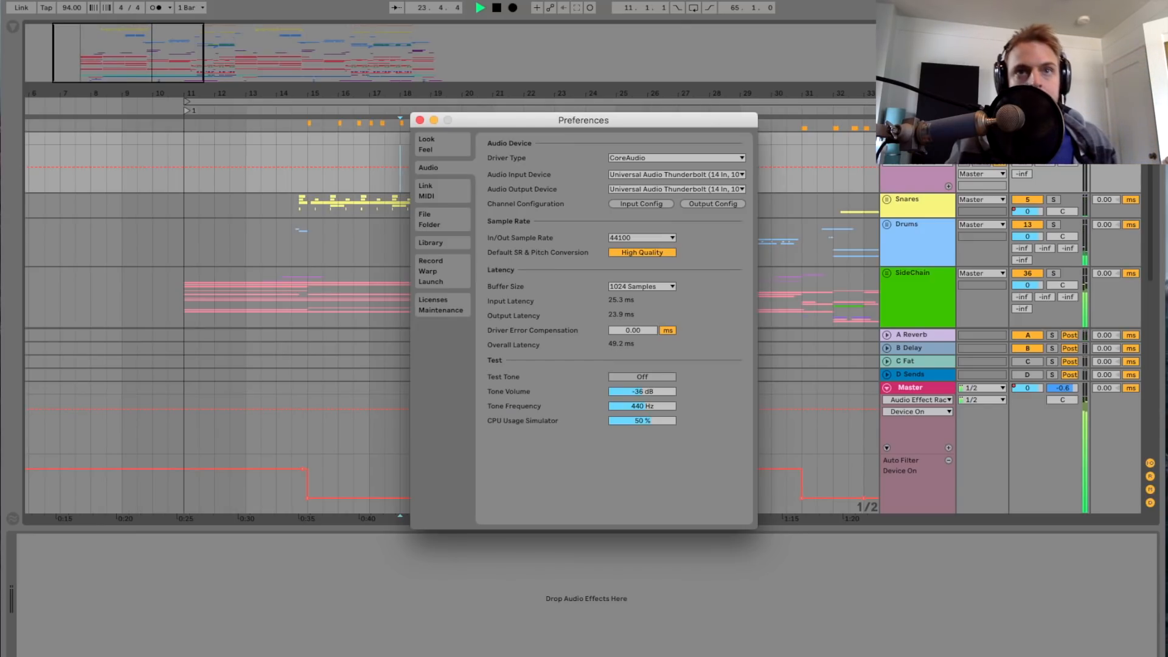
click(421, 120)
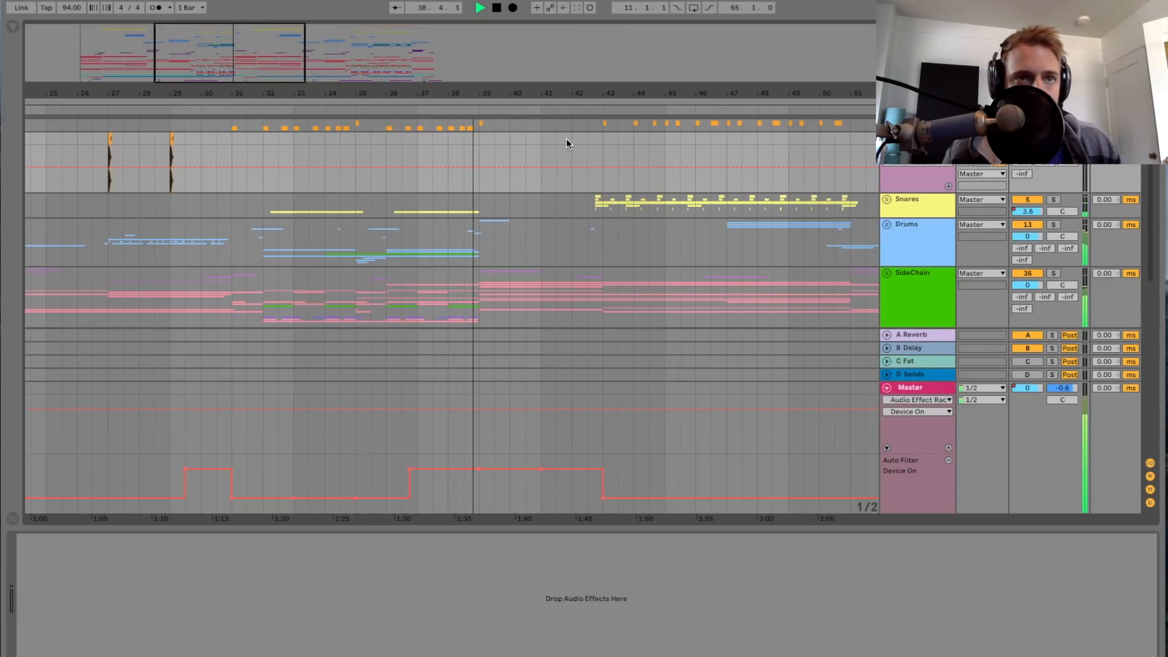
key(space)
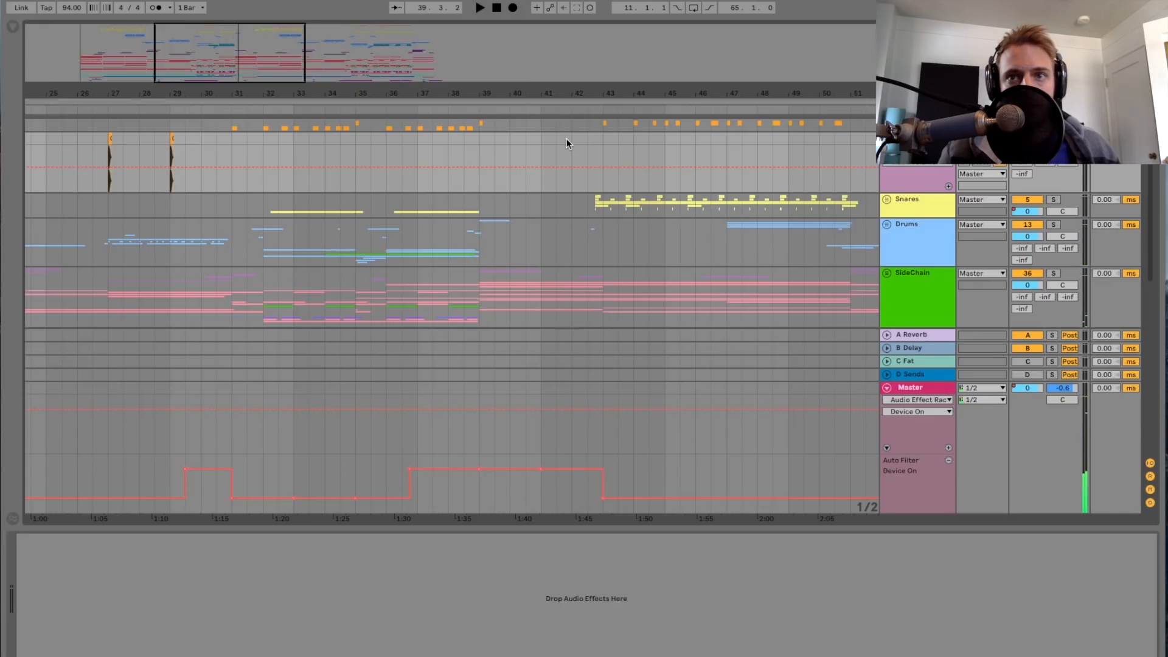
Step: Turn off the Audio Effect Rack on the Master track and hide the device view
click(933, 389)
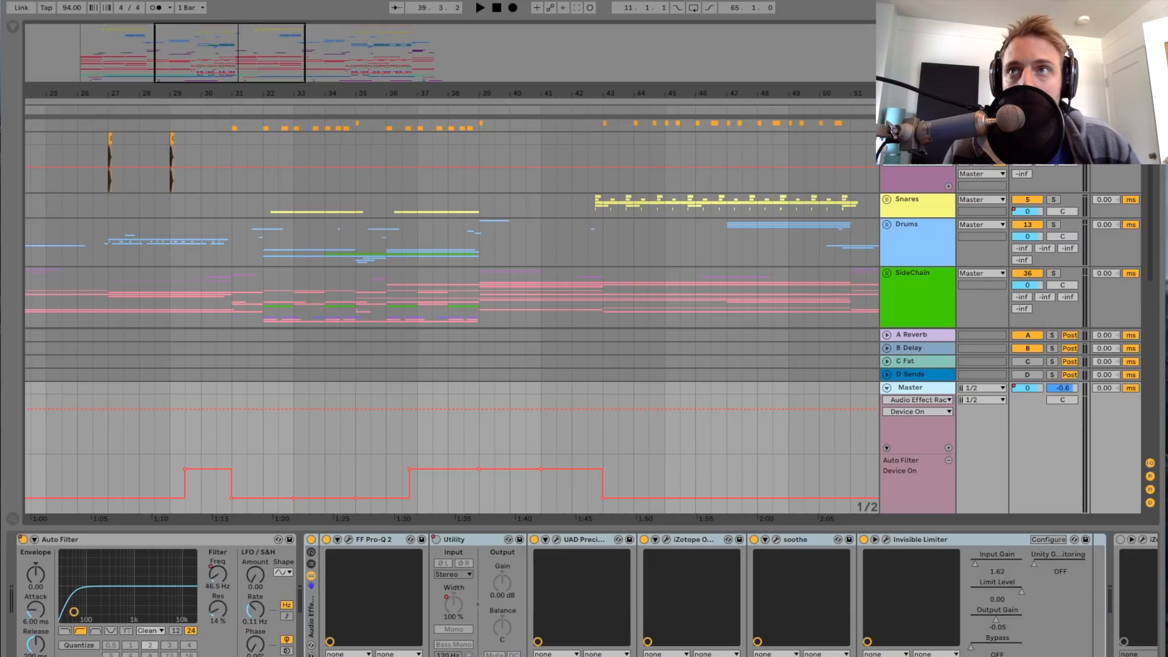
click(311, 541)
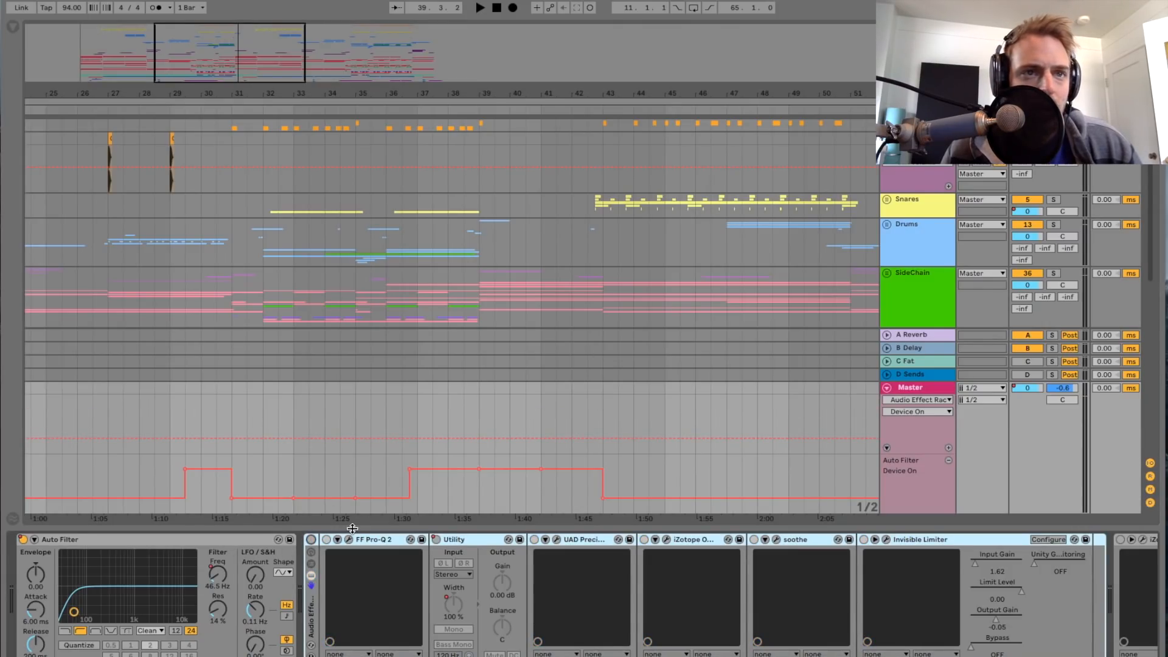
key(super+alt+l)
Step: Play the section from bar 15 while viewing the clips on the Kick1 track, and stop playback
scroll(247, 316, left, 5)
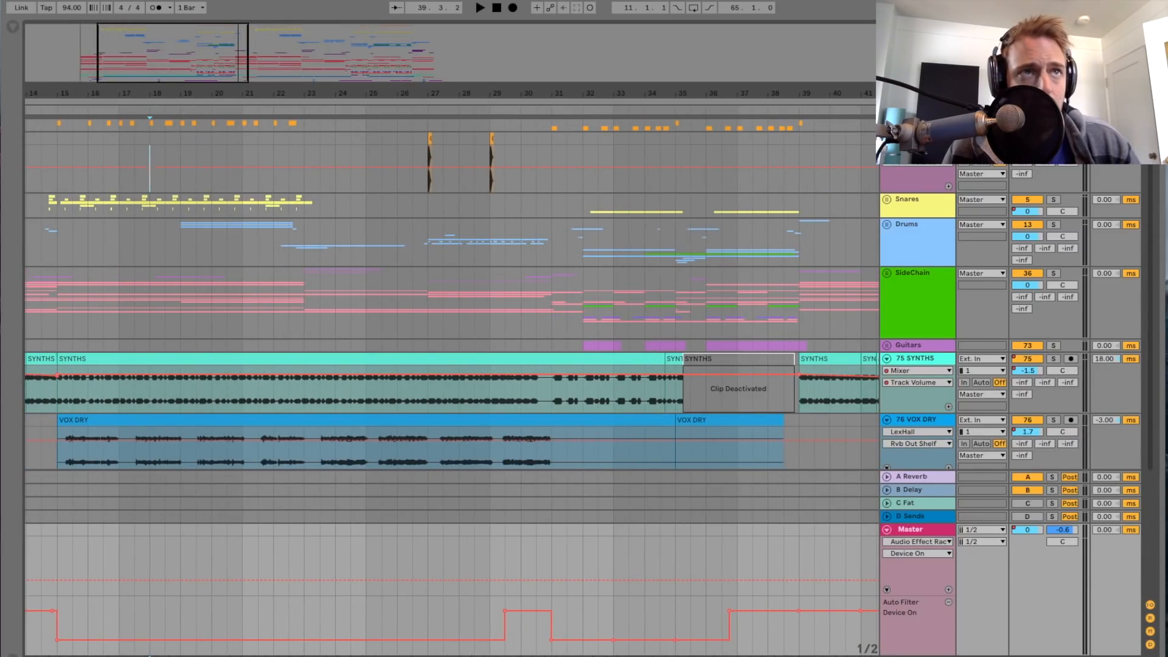
key(minus)
scroll(163, 169, left, 3)
click(301, 152)
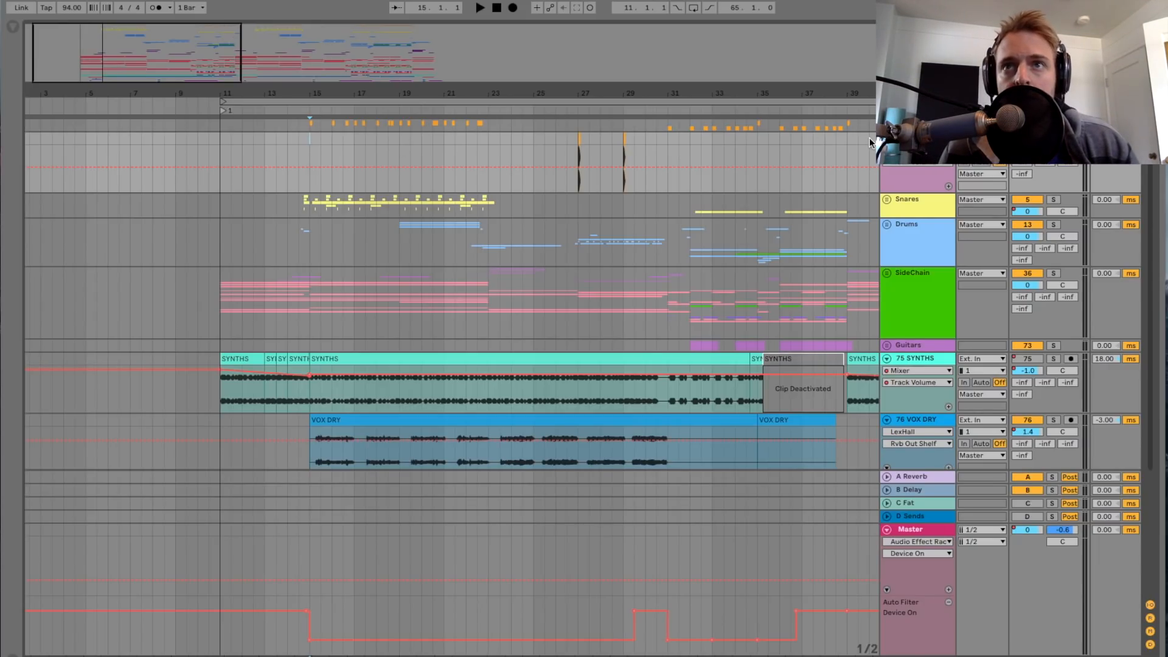
drag(190, 73, 191, 85)
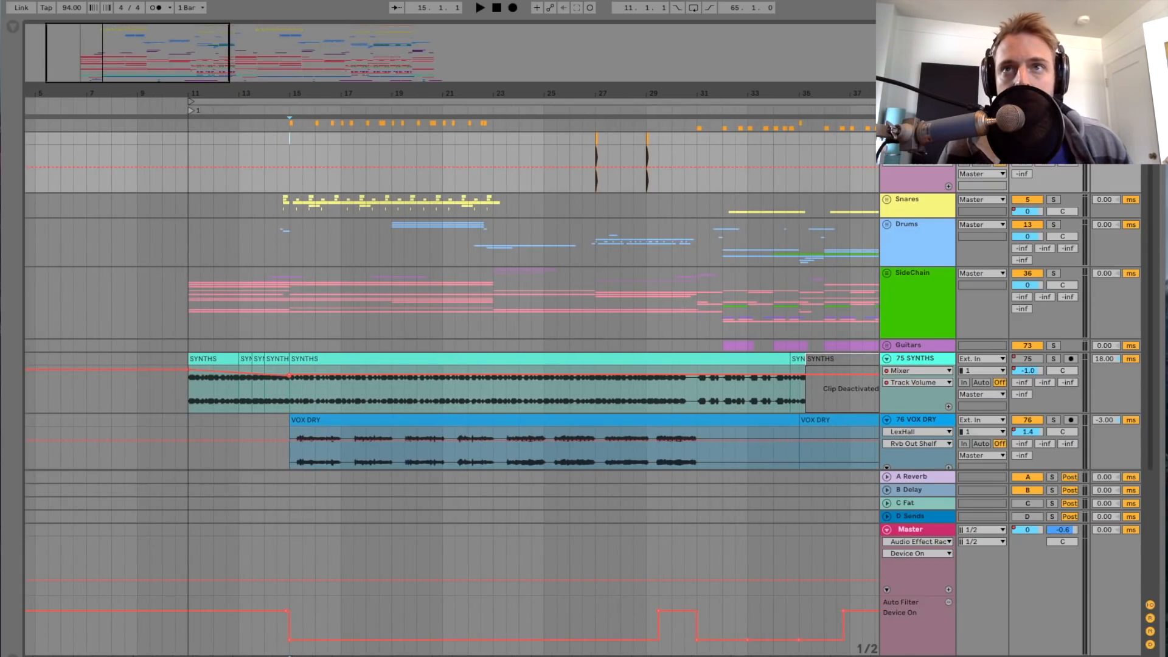
scroll(451, 292, up, 5)
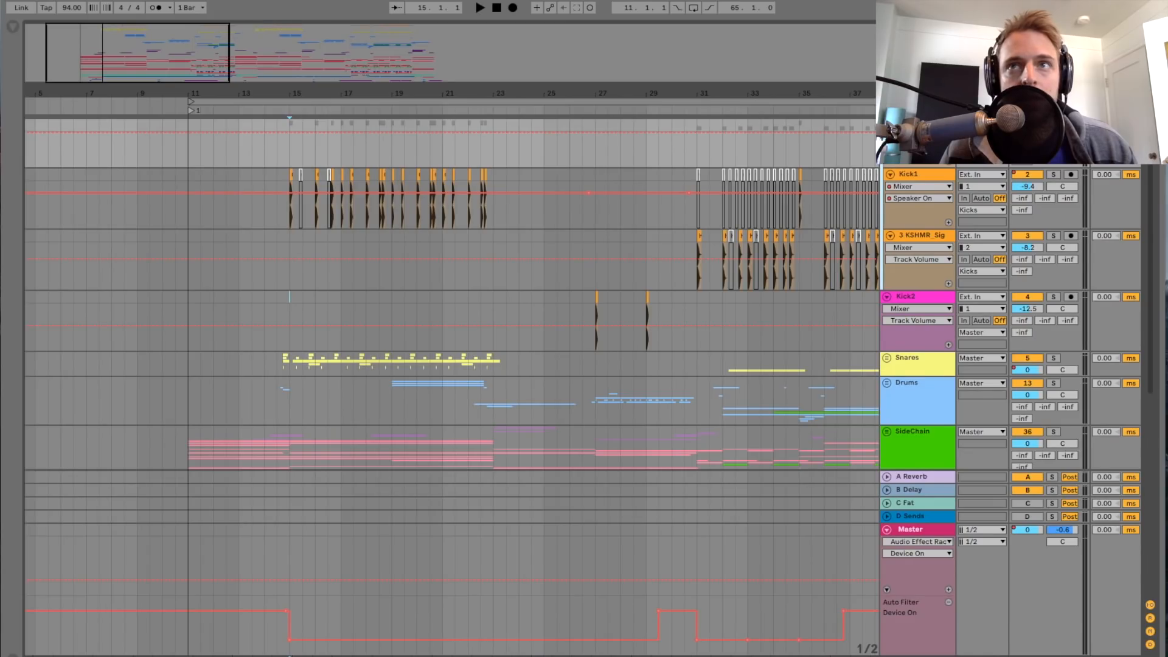
scroll(653, 213, right, 1)
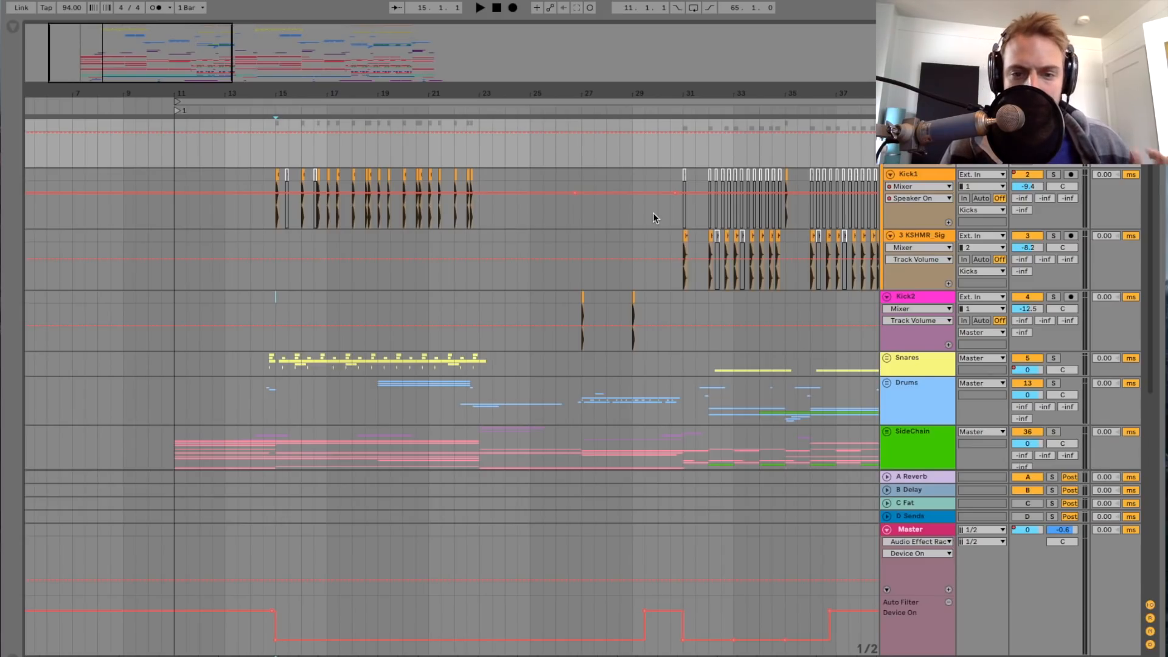
drag(151, 29, 148, 36)
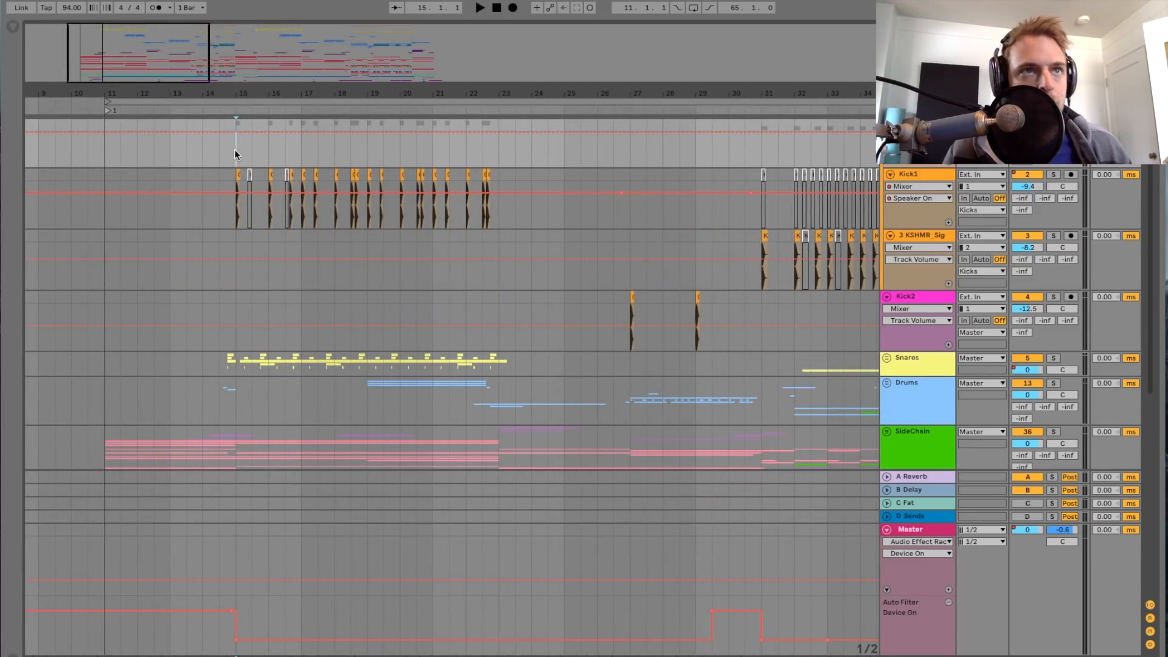
key(space)
drag(127, 54, 128, 64)
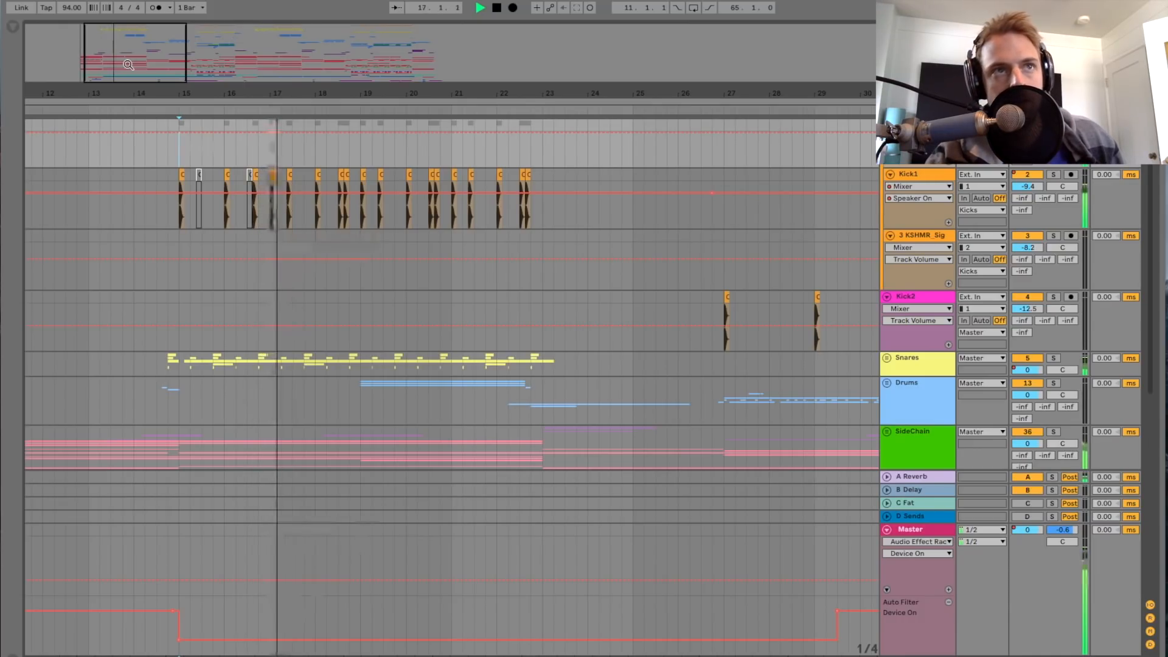
drag(128, 65, 131, 78)
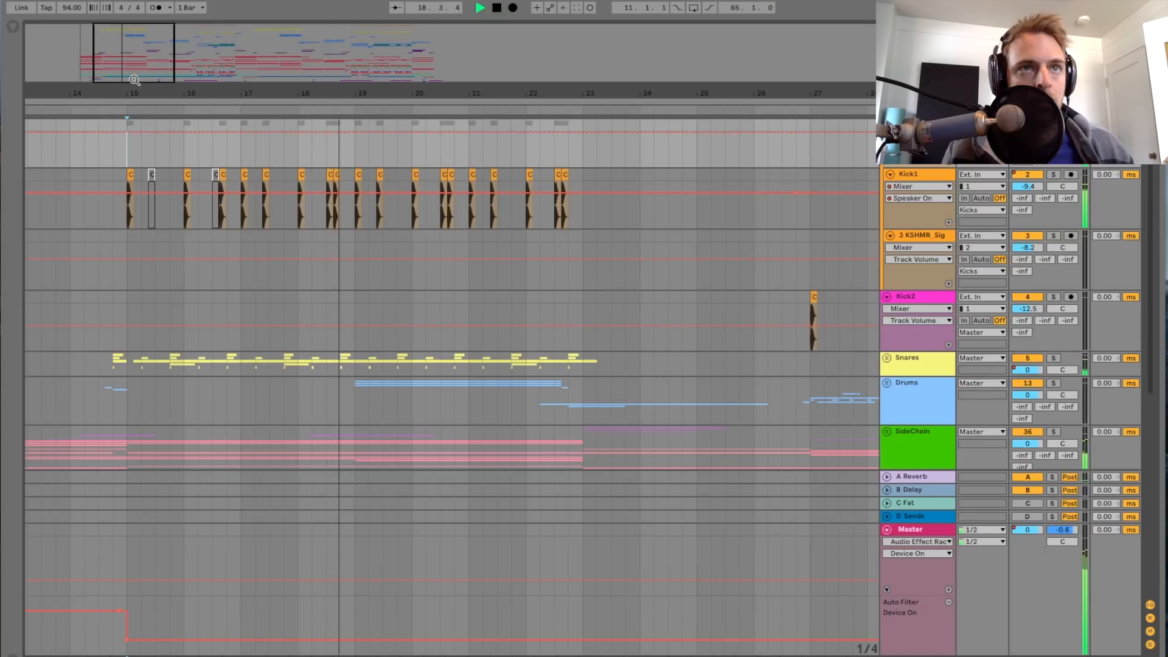
key(space)
Step: Solo the Kick1 track and start playback of its clips from bar 15
drag(135, 80, 135, 105)
scroll(378, 184, left, 5)
drag(382, 96, 516, 206)
scroll(439, 196, left, 5)
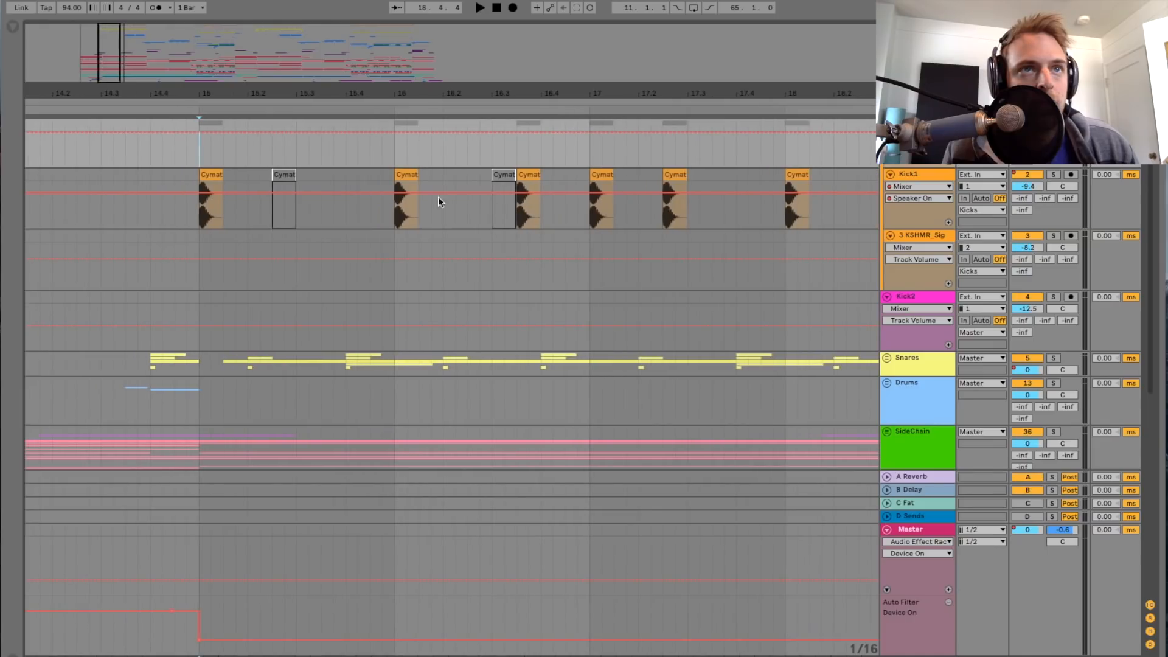
double_click(947, 176)
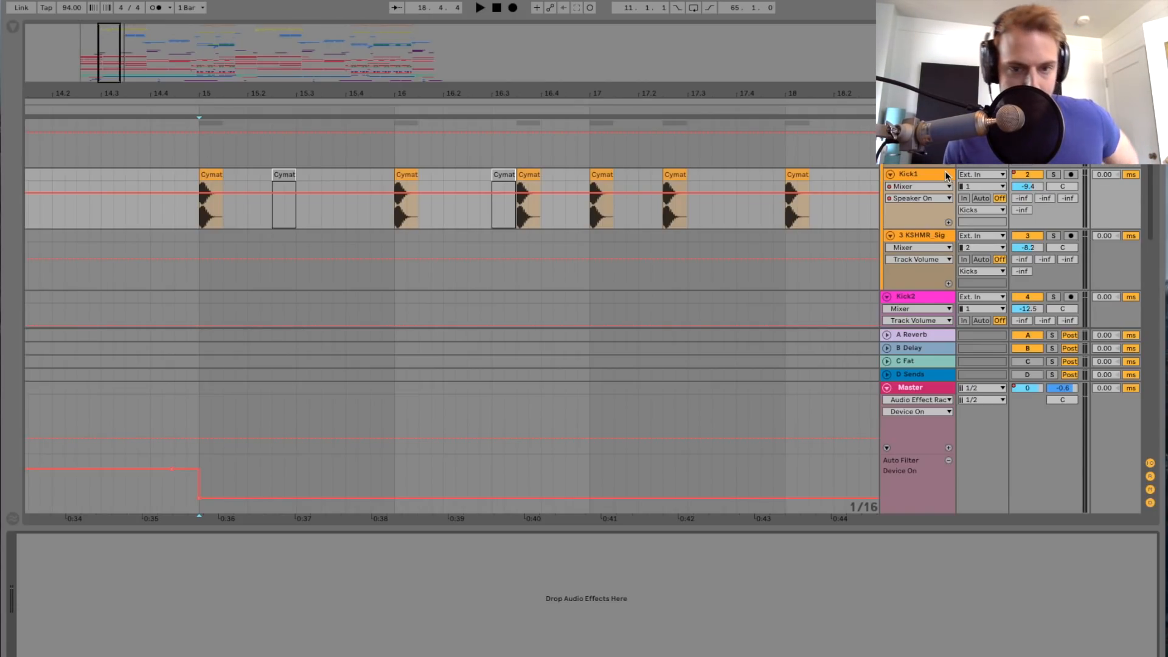
click(1053, 175)
key(space)
Step: Look along the kick tracks from bar 15 to bar 31 during playback and stop it
drag(116, 65, 113, 51)
scroll(497, 216, right, 5)
scroll(495, 214, down, 4)
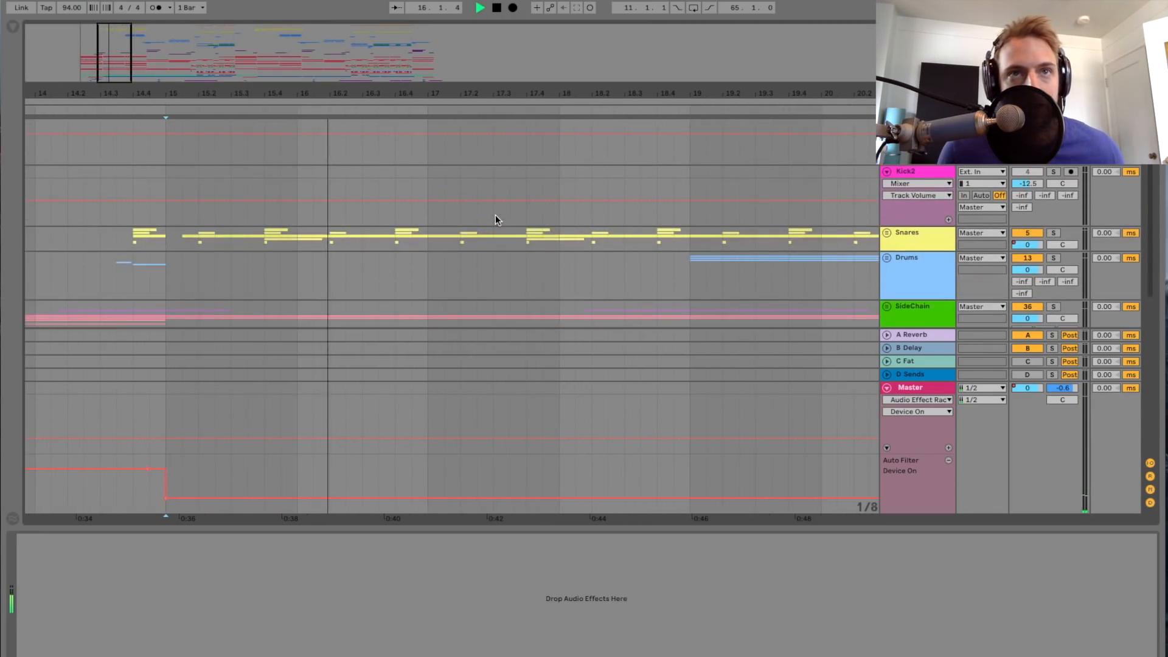
scroll(495, 214, up, 3)
scroll(496, 215, right, 6)
scroll(495, 214, right, 6)
key(space)
scroll(496, 215, right, 7)
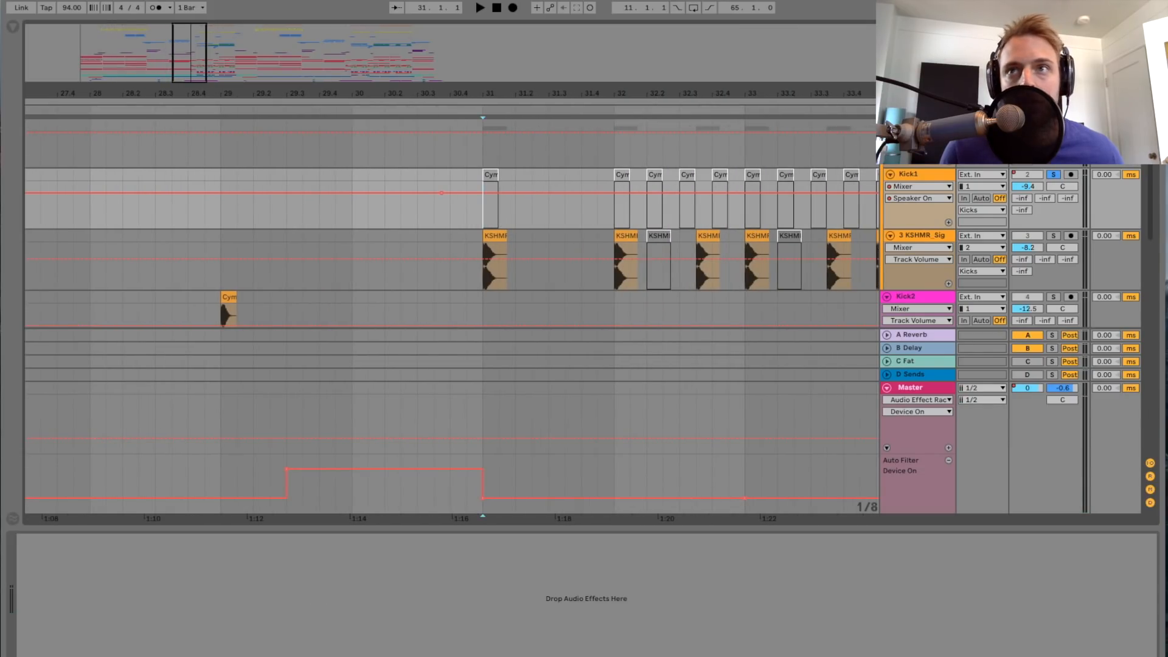
Step: Play the soloed Kicks group from bar 31 and return the playback start to that bar
click(796, 162)
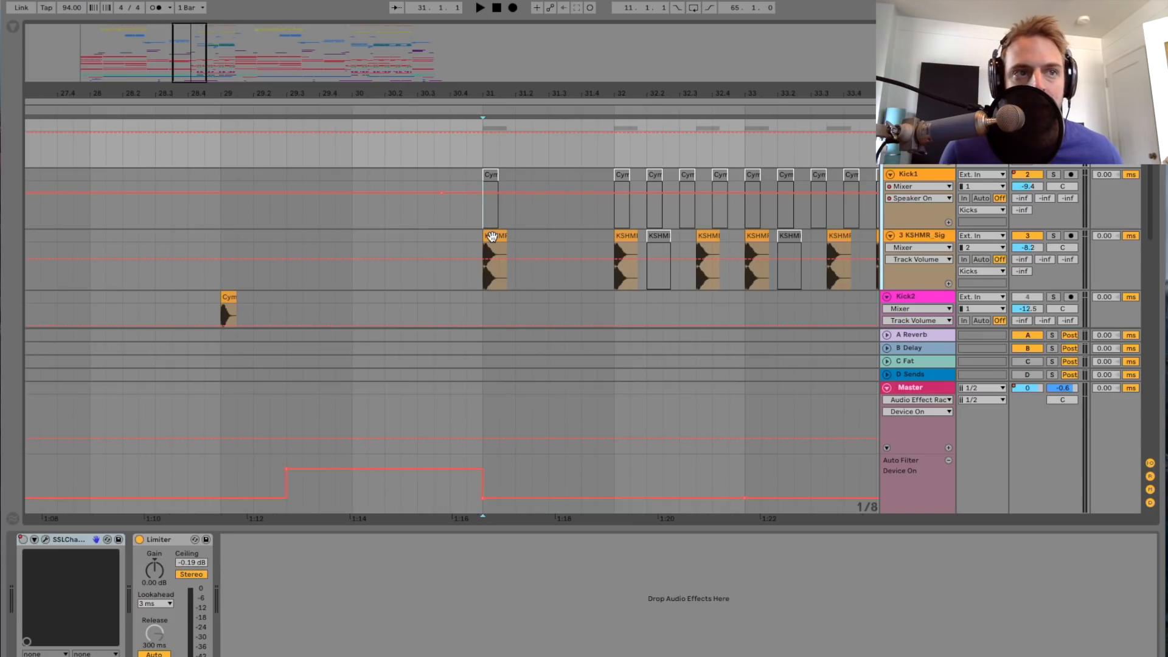
key(space)
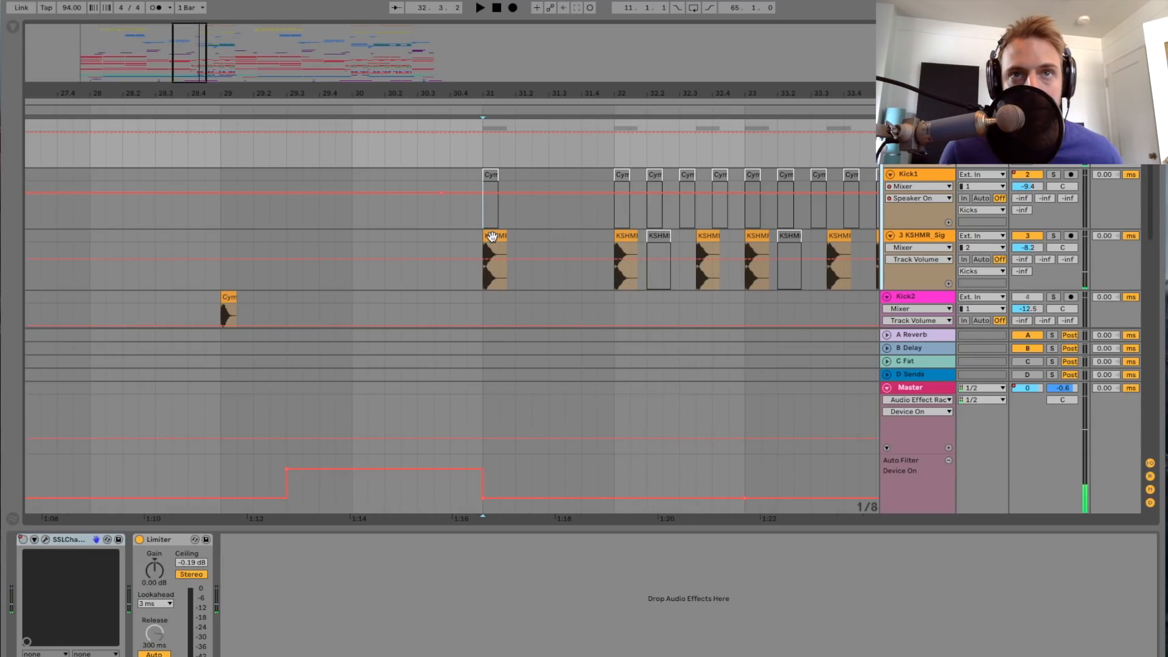
click(481, 156)
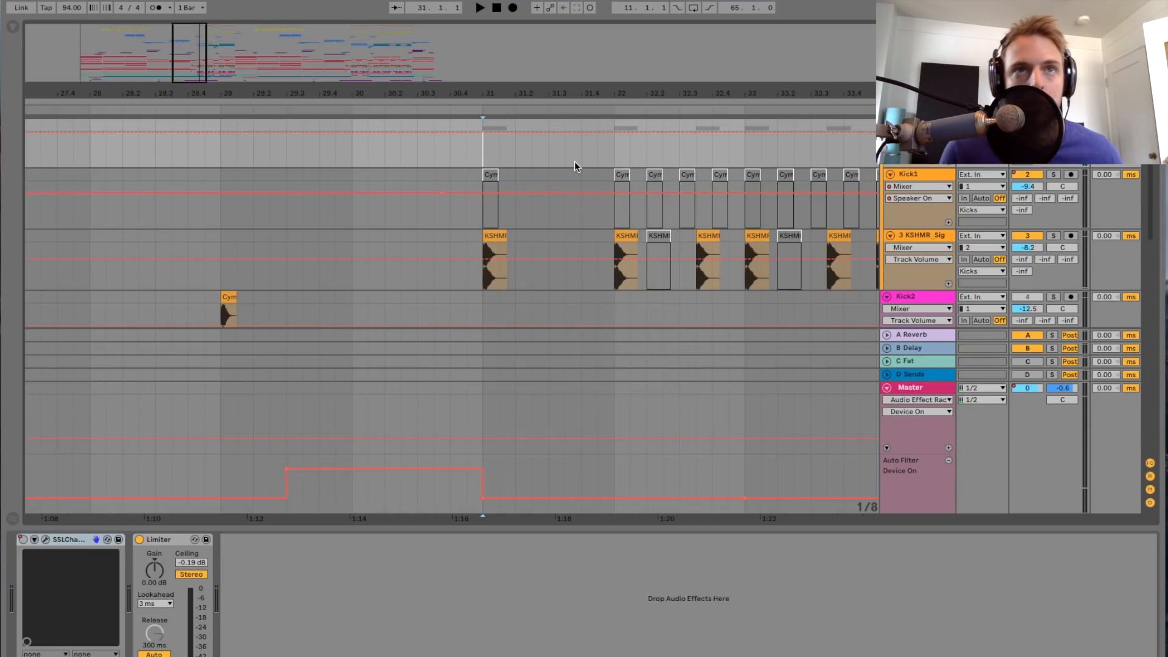
Step: Look through the device chains of the Master, Kick1 and KSHMR tracks, and end on the Kicks group's chain
click(927, 393)
click(929, 135)
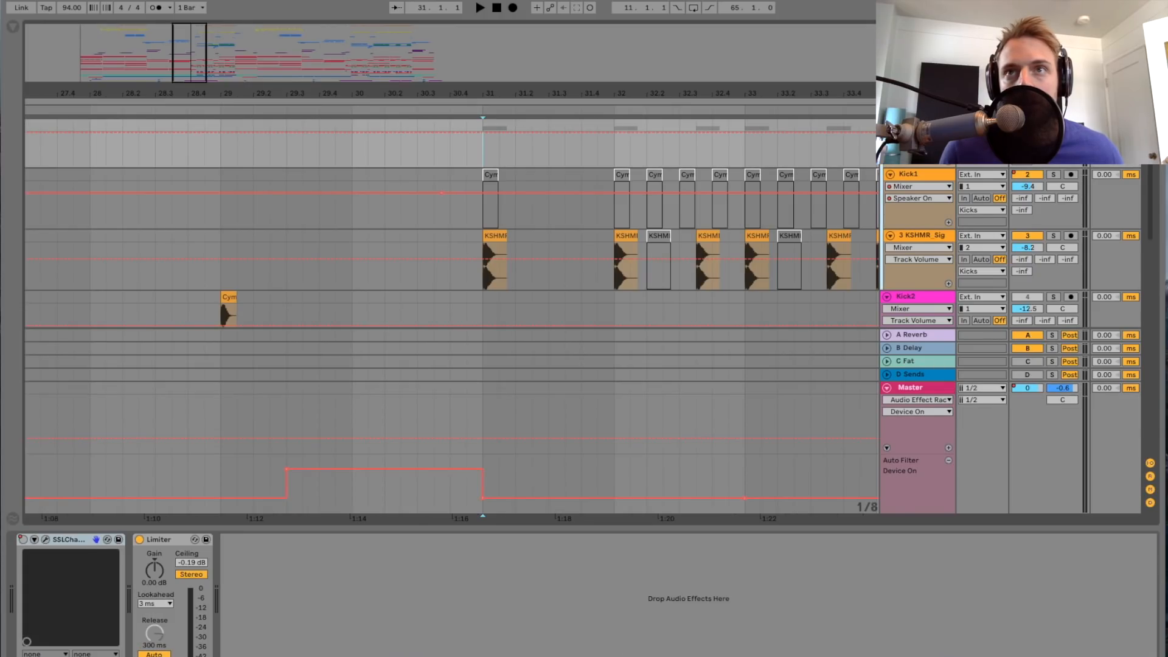
click(929, 177)
click(927, 237)
scroll(670, 239, right, 5)
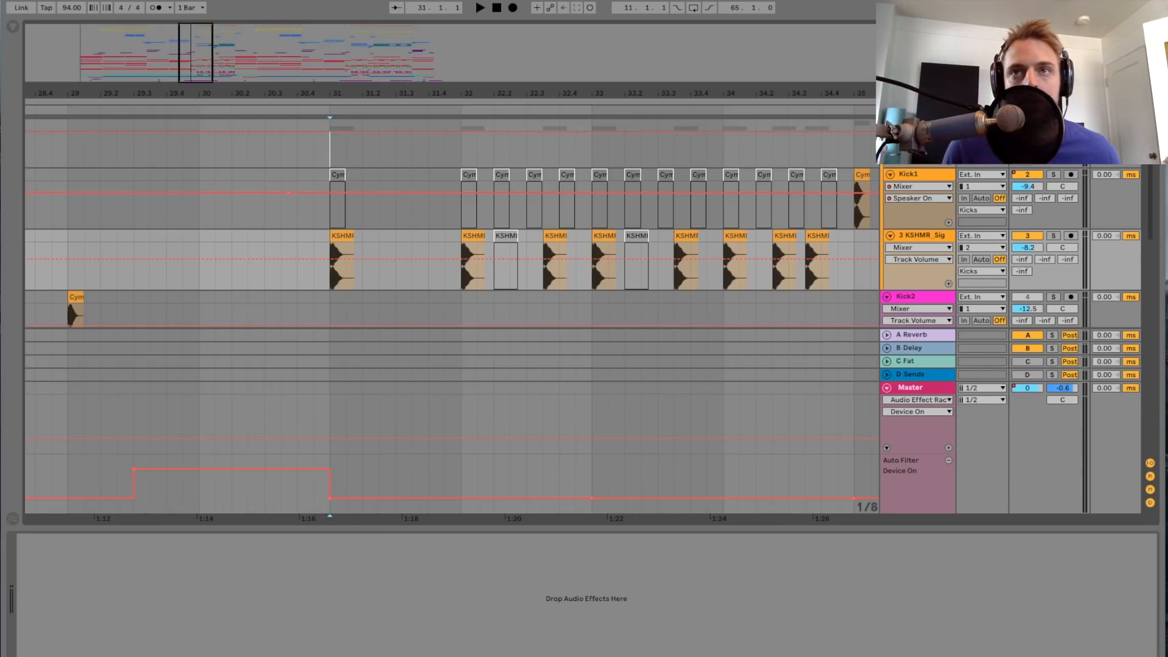
click(921, 139)
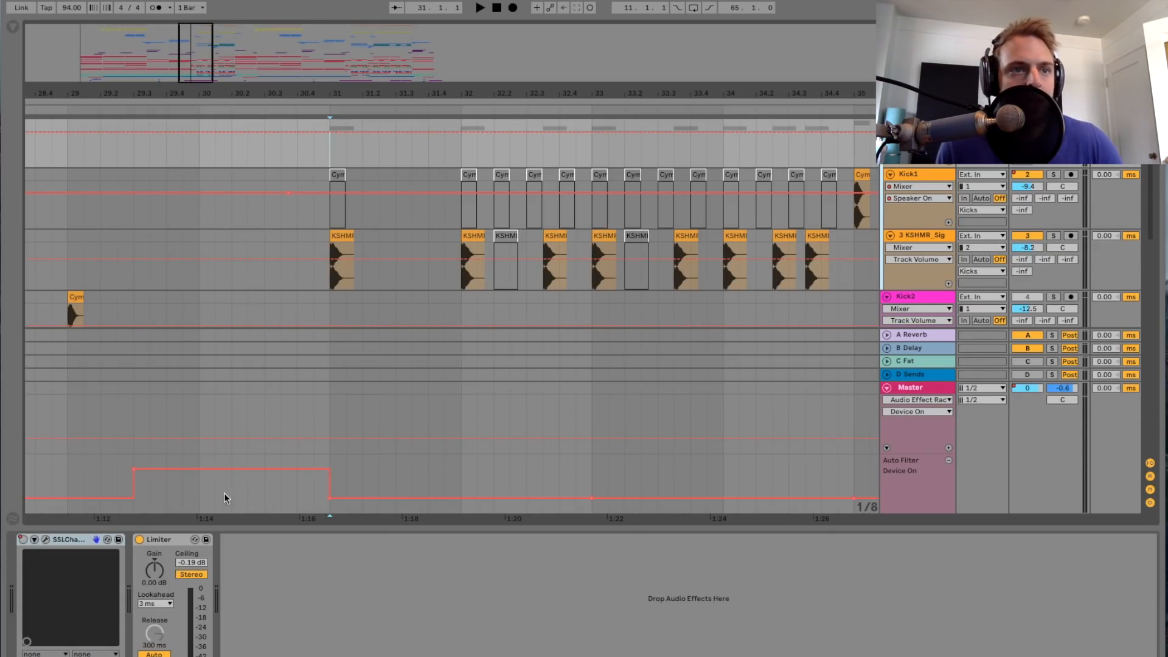
Step: Open the Kicks group's SSLChannel plug-in window to examine its Kick Drum preset settings, and close it
click(176, 538)
scroll(839, 162, down, 5)
scroll(839, 162, up, 5)
click(45, 540)
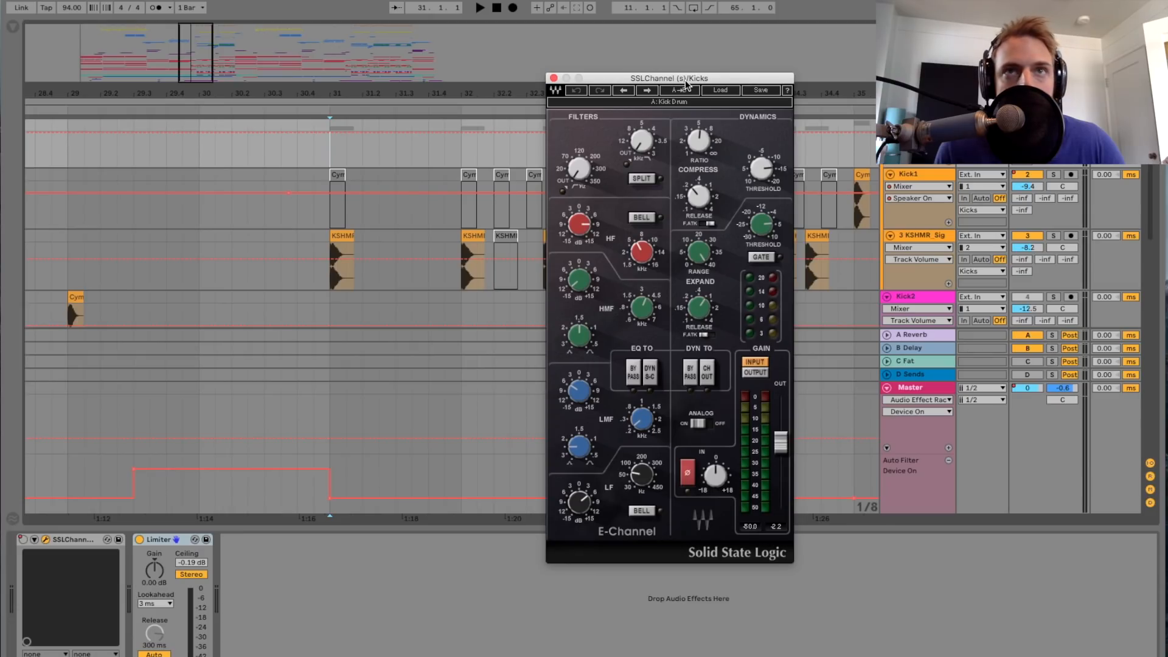
drag(688, 82, 632, 64)
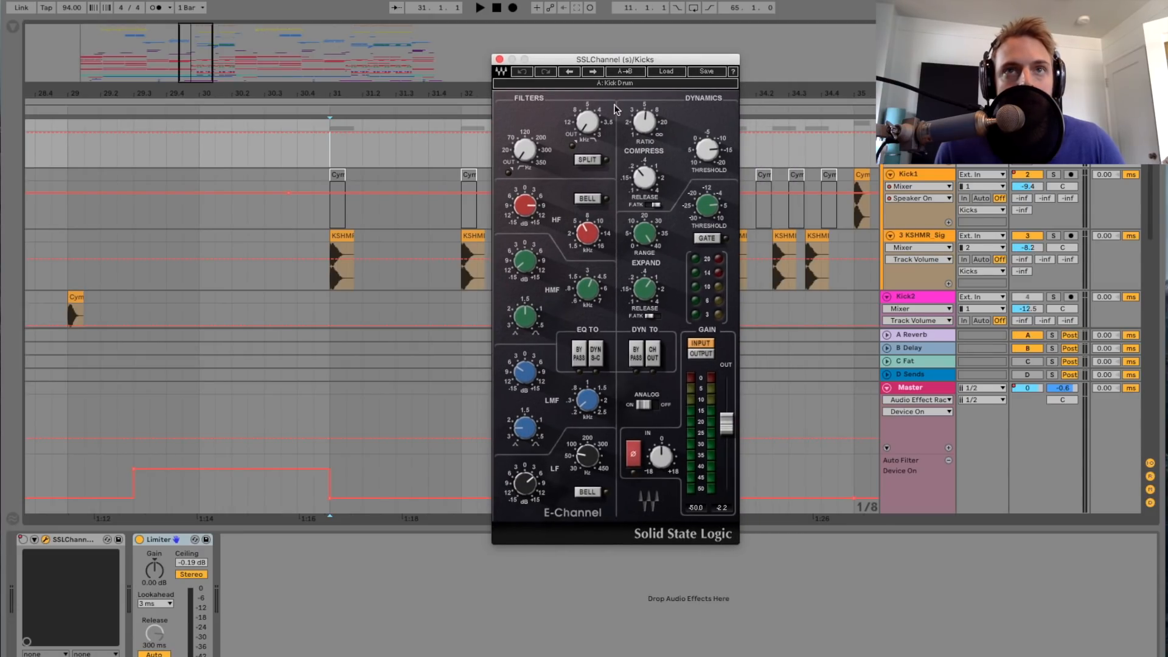
click(499, 59)
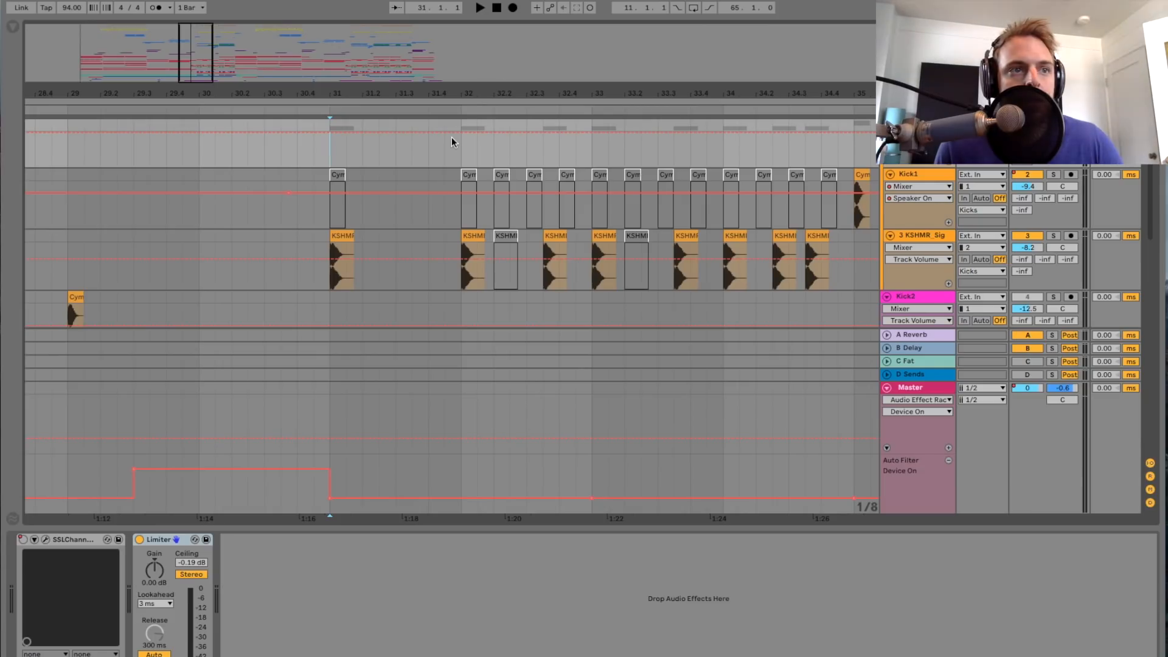
Step: Show the SSLChannel's on/off automation on the Kicks group and re-enable overridden automation
click(23, 539)
drag(192, 66, 195, 38)
click(563, 7)
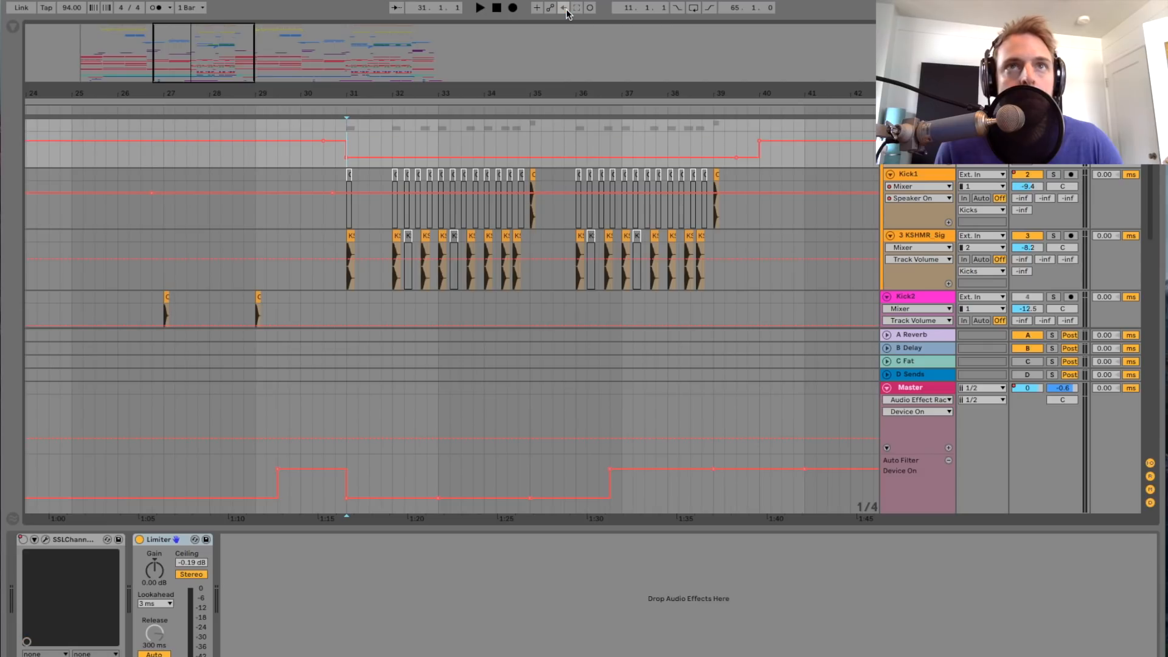
scroll(291, 173, left, 10)
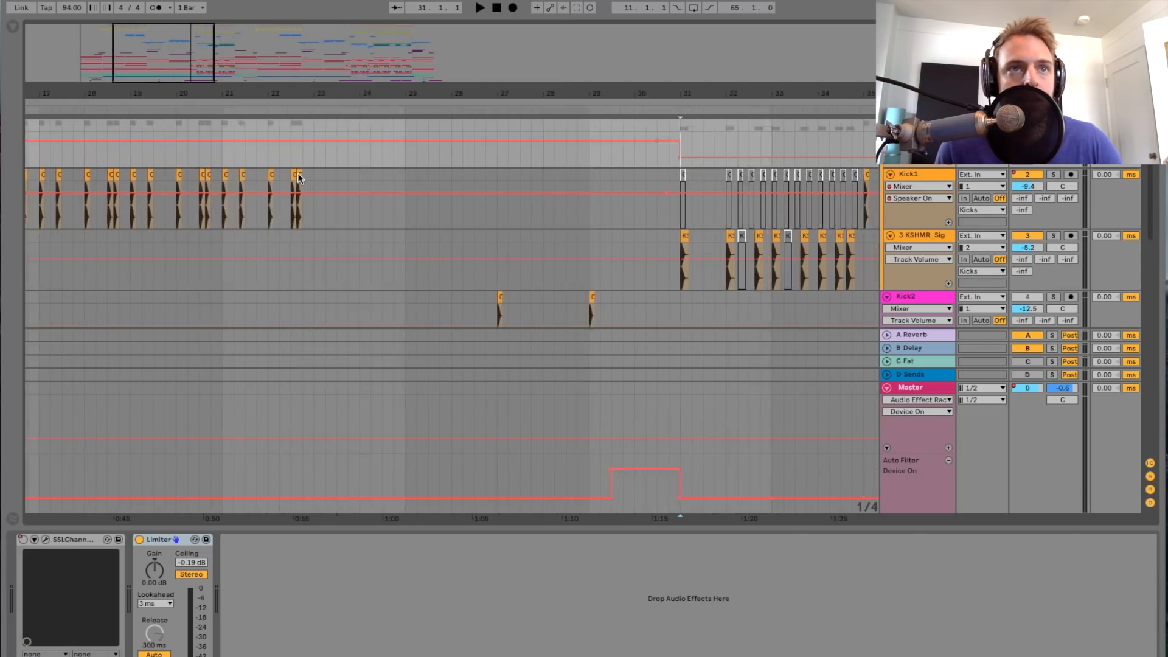
Step: Solo the Kick1 track and play it from bar 15
click(125, 154)
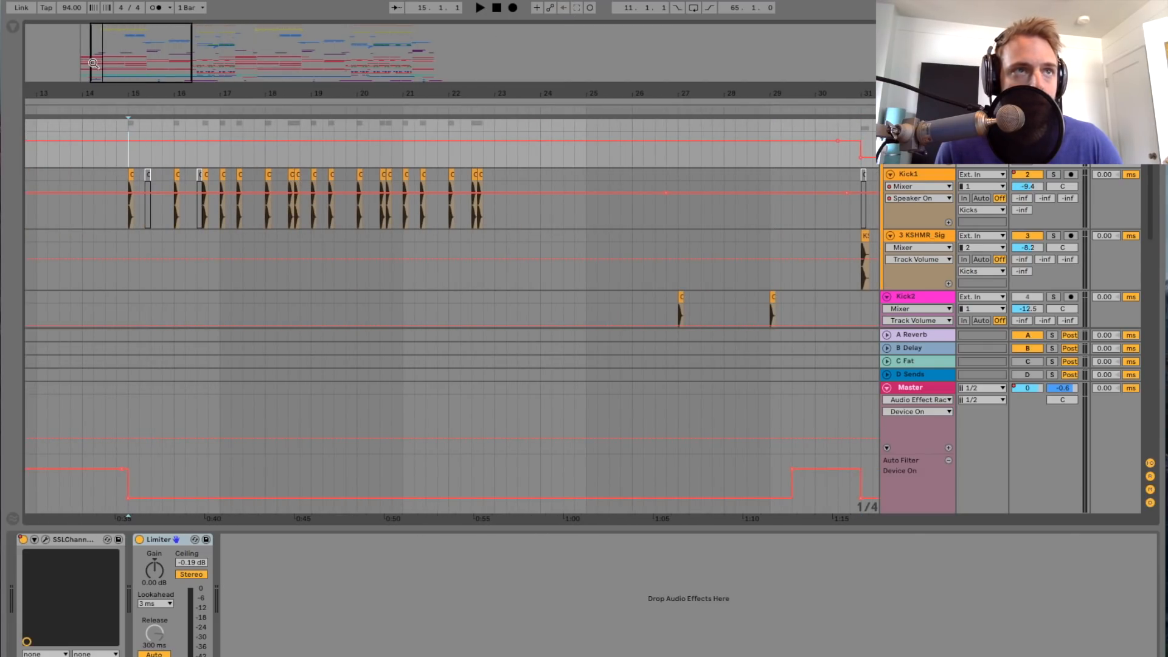
drag(121, 55, 131, 76)
scroll(211, 183, left, 3)
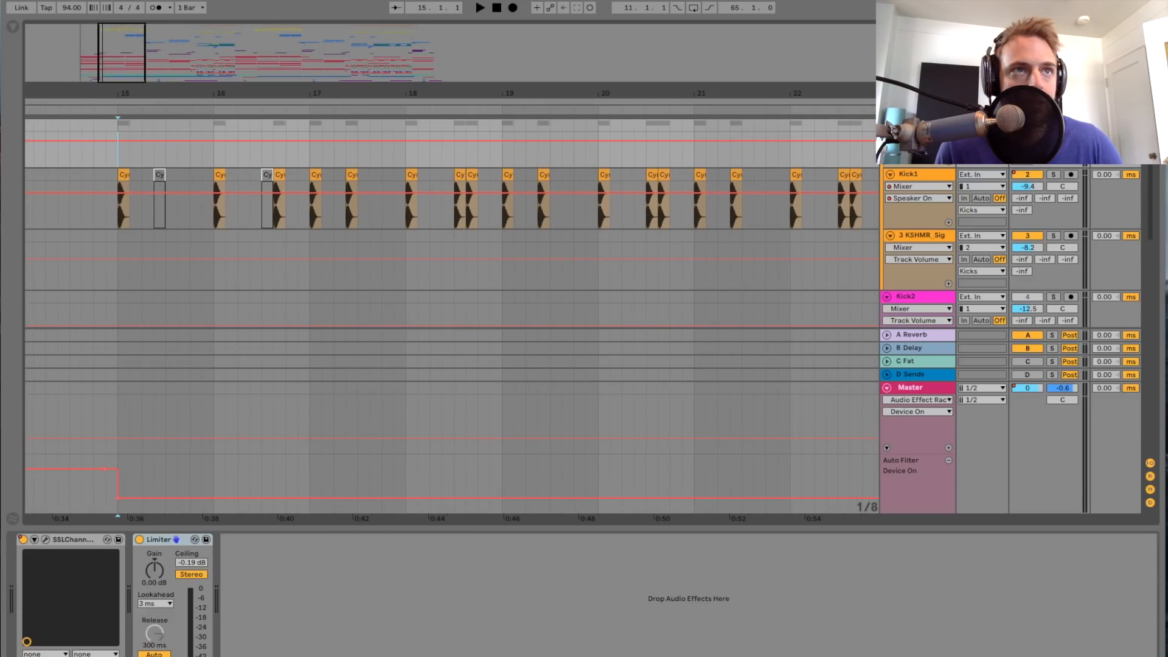
click(1055, 174)
key(space)
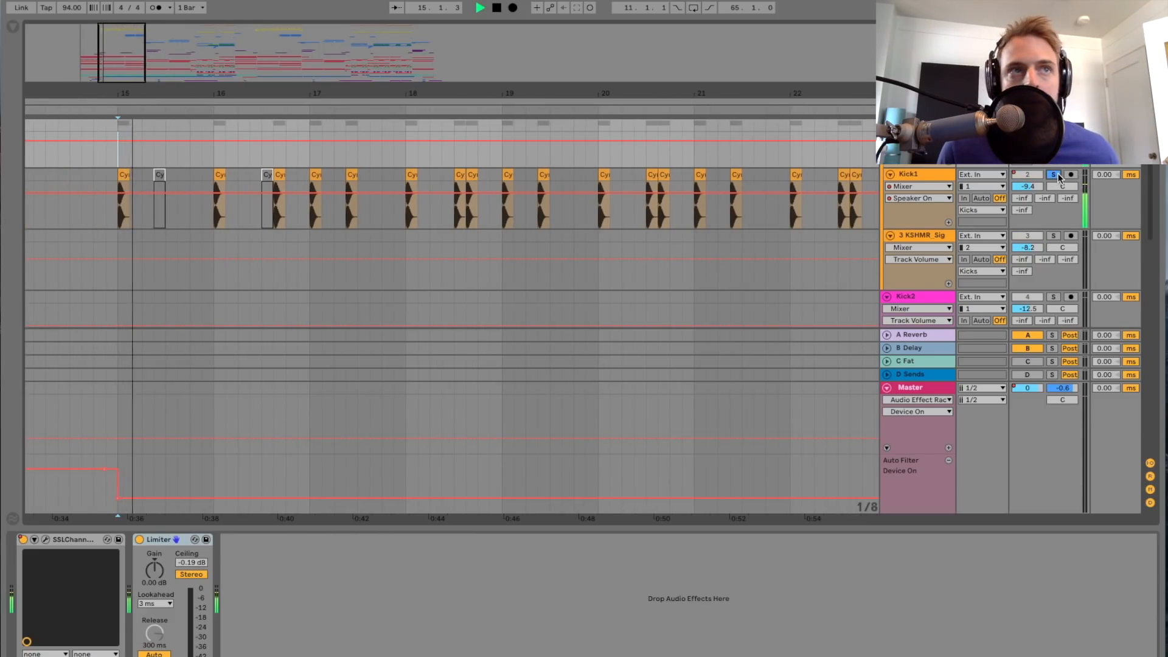
Step: Bypass the Kicks group's SSLChannel, replay the soloed Kick1 from bar 15 for comparison, and re-enable the overridden automation
click(23, 540)
key(space)
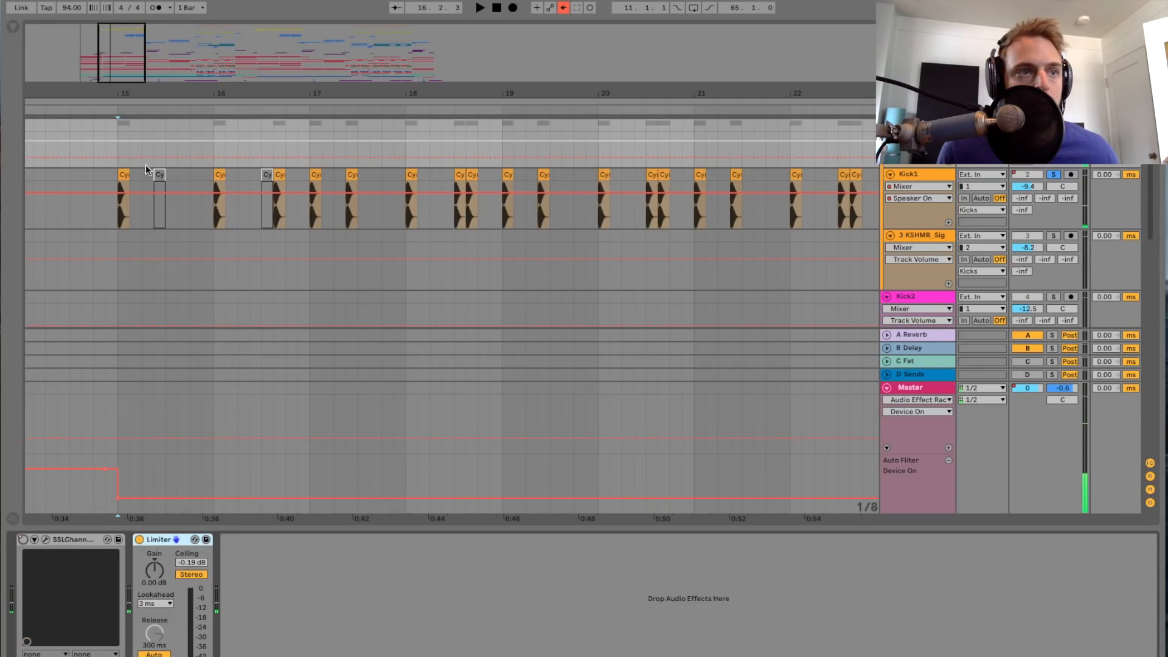
key(space)
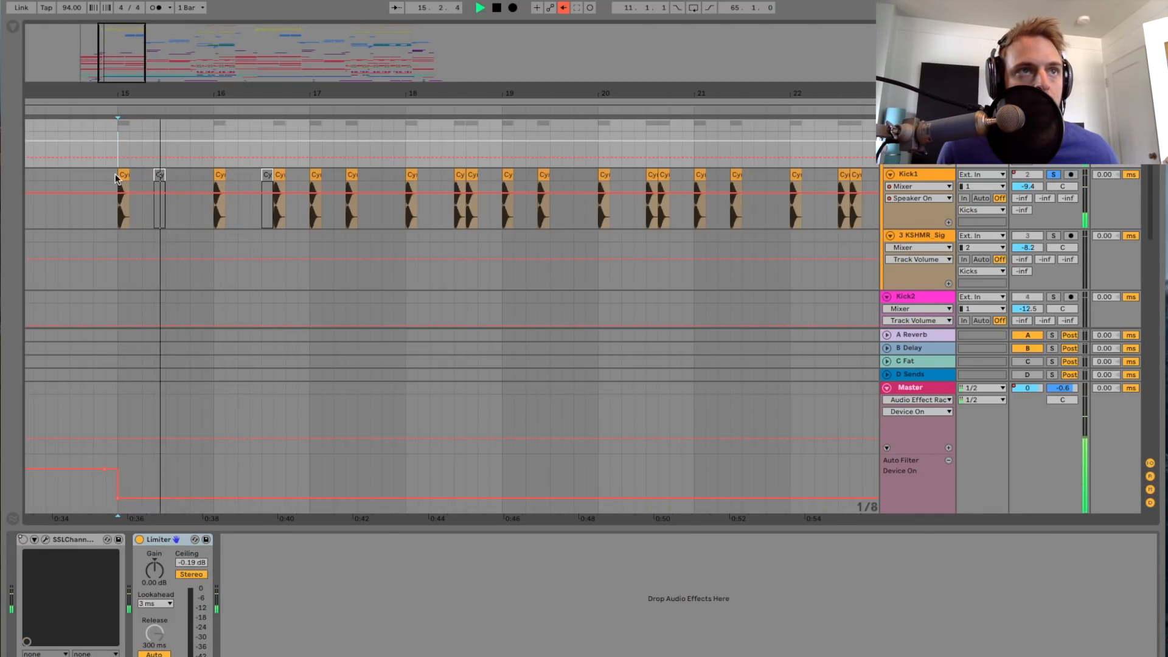
click(562, 8)
key(space)
drag(148, 72, 143, 56)
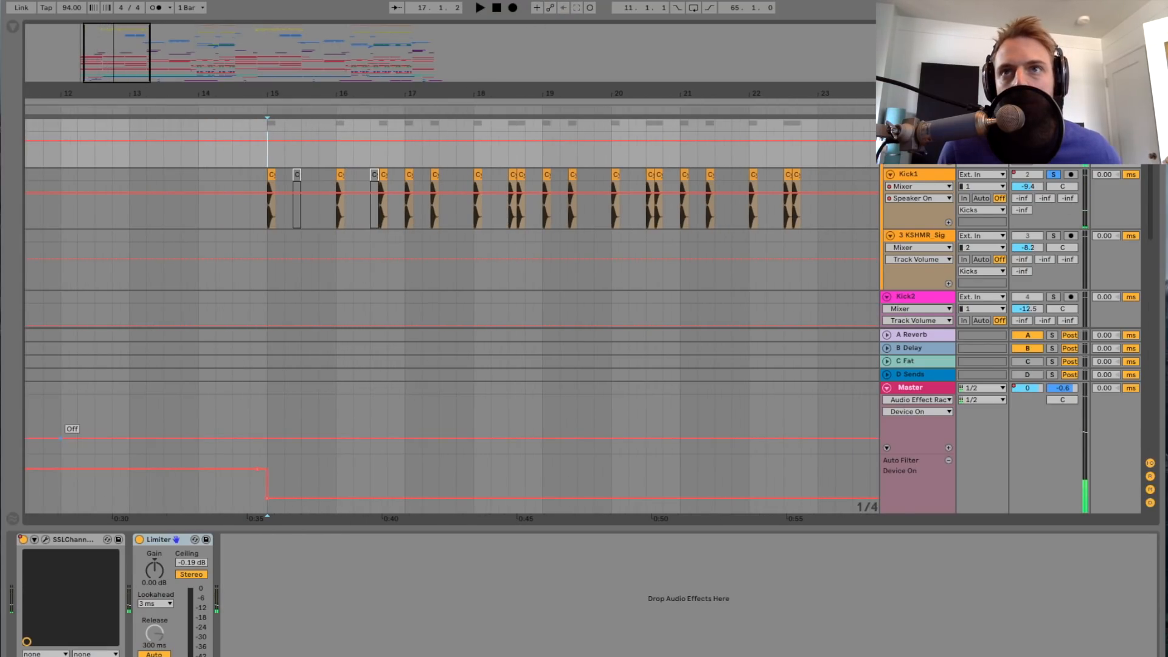
Step: Open the Kicks group's SSLChannel plug-in window again to check its settings, and close it
click(46, 539)
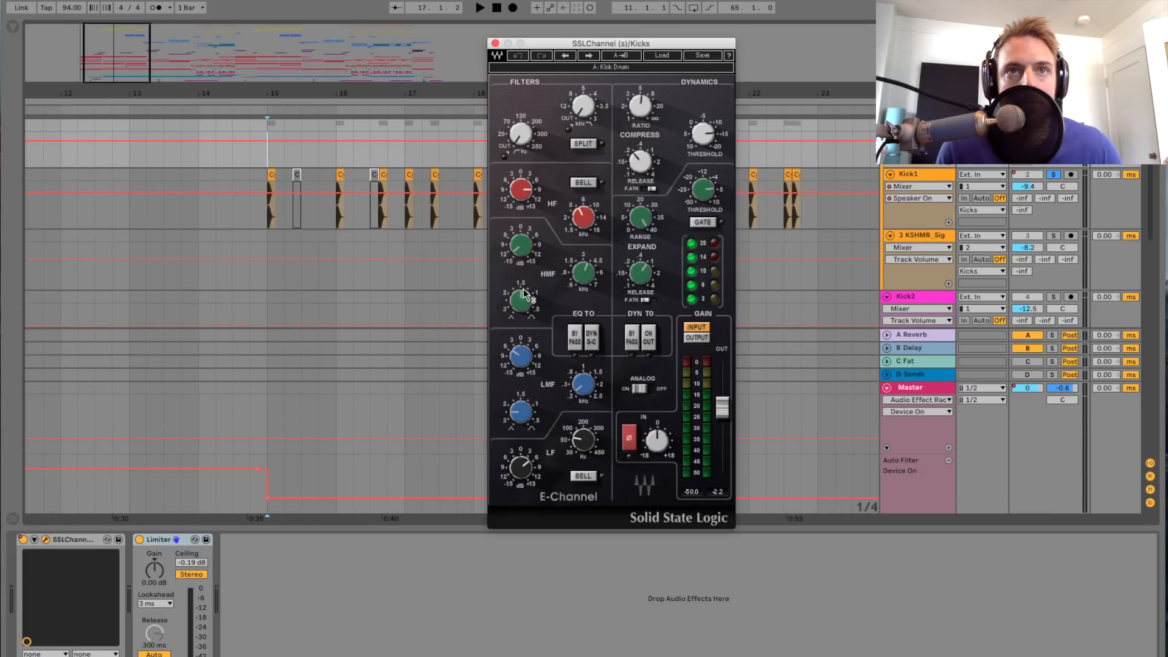
click(498, 44)
drag(144, 60, 152, 61)
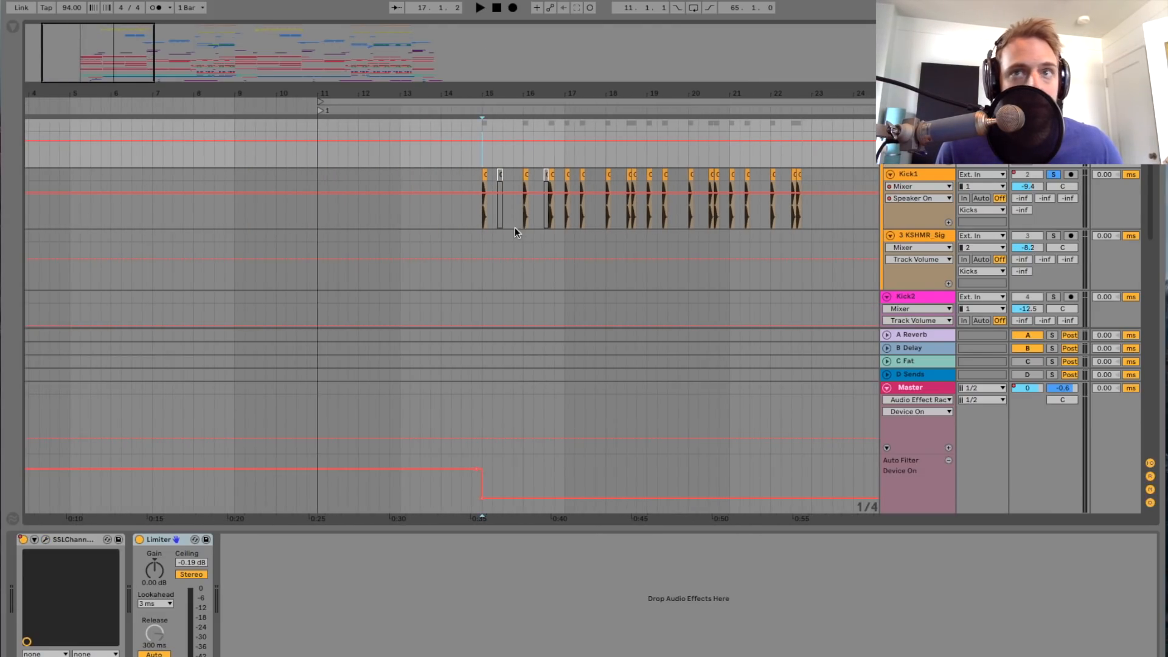
scroll(502, 258, down, 4)
scroll(502, 250, up, 4)
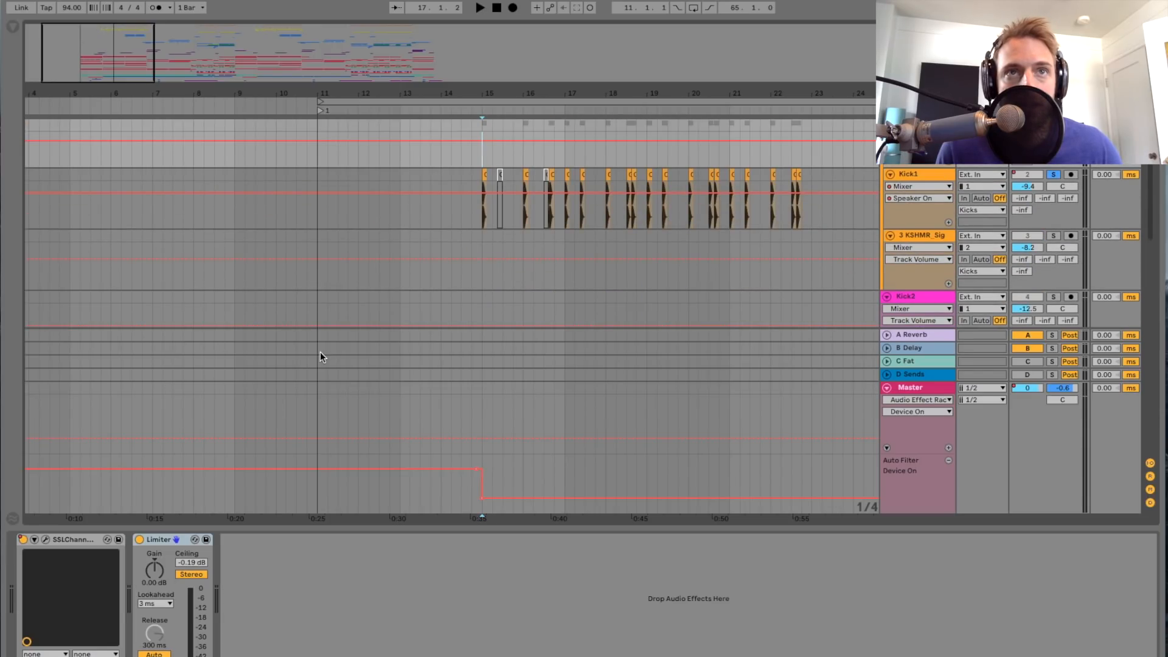
drag(99, 65, 100, 54)
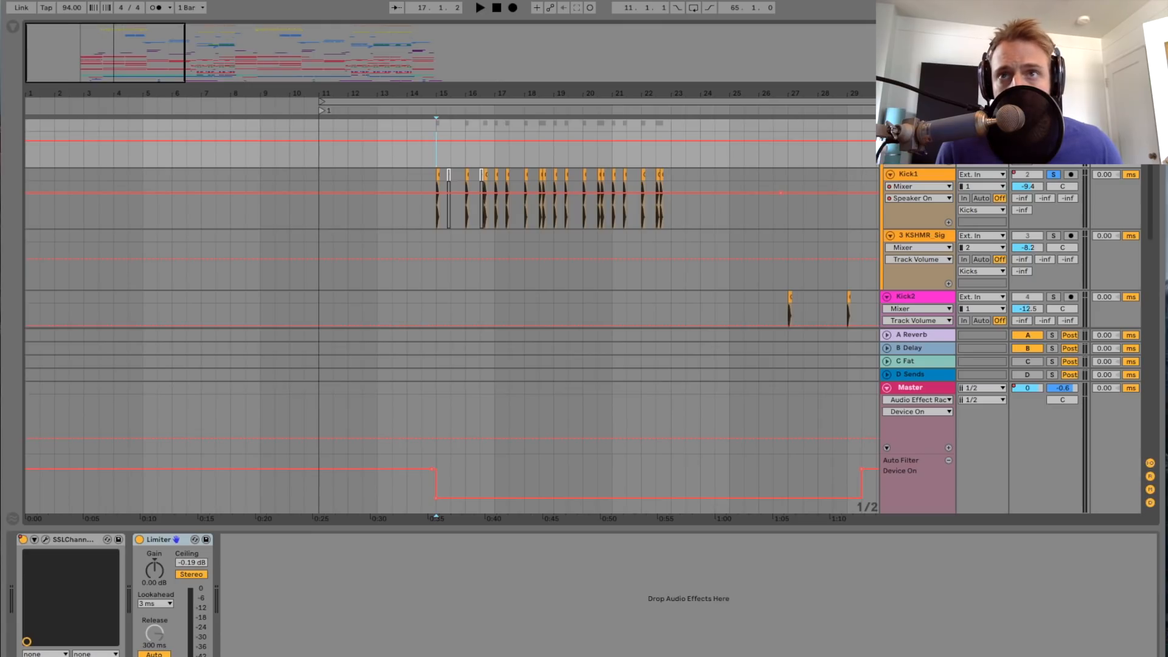
Step: Play the arrangement from bar 27 at the Kick2 track's first clip, and stop playback
scroll(451, 231, down, 5)
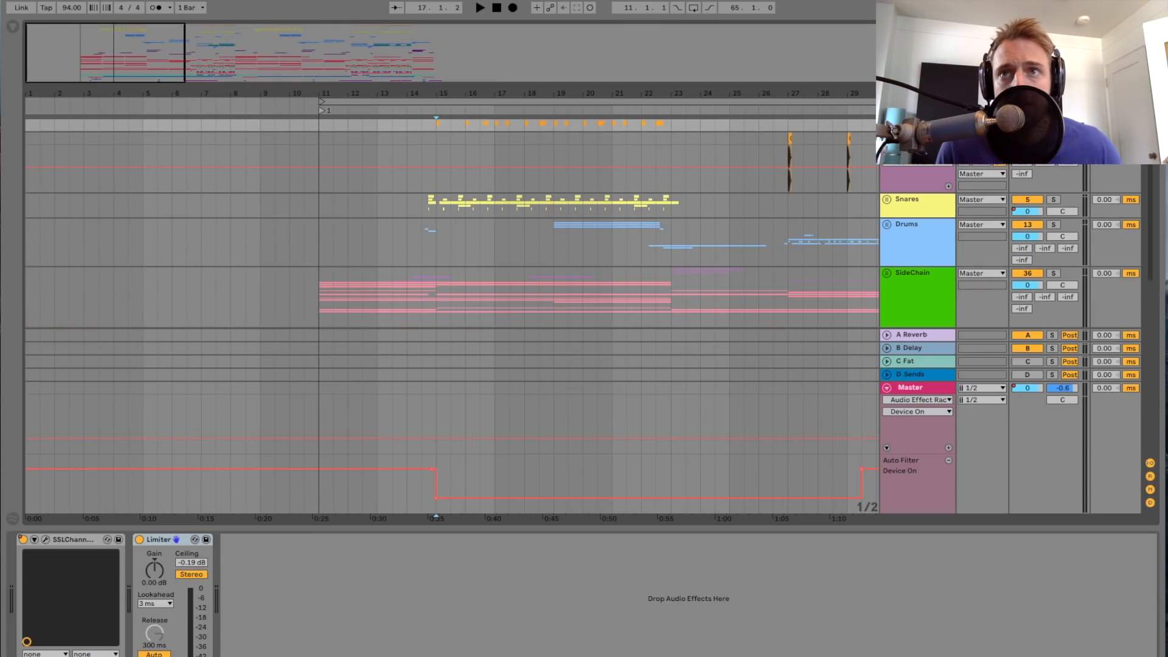
click(765, 152)
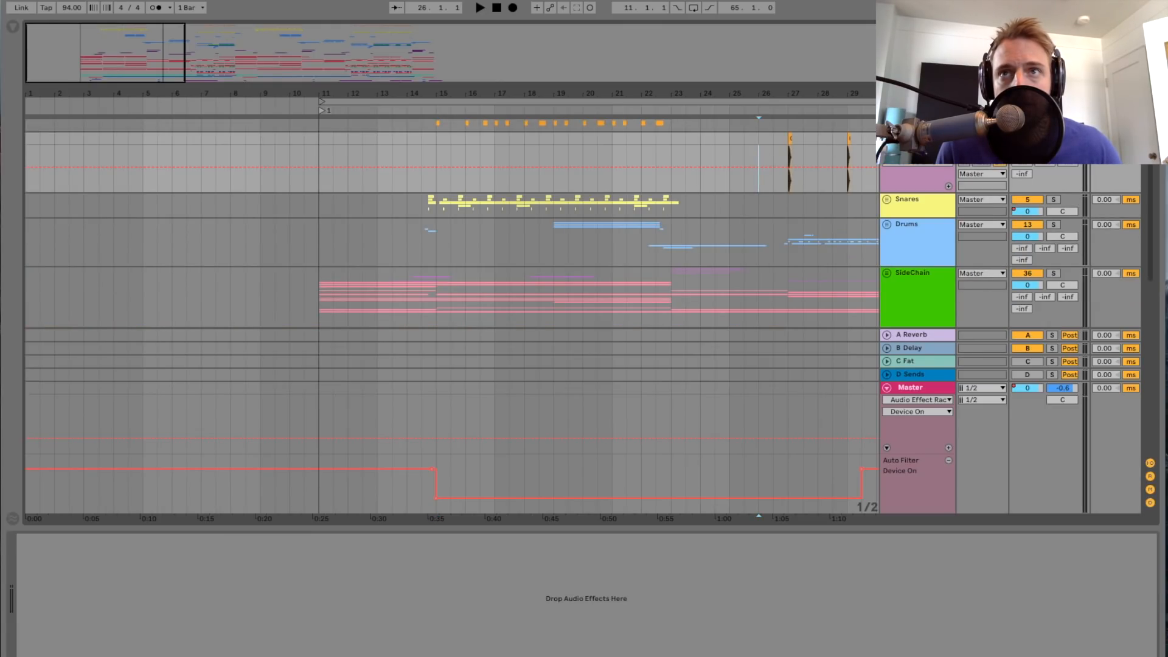
scroll(505, 157, right, 5)
drag(153, 62, 164, 58)
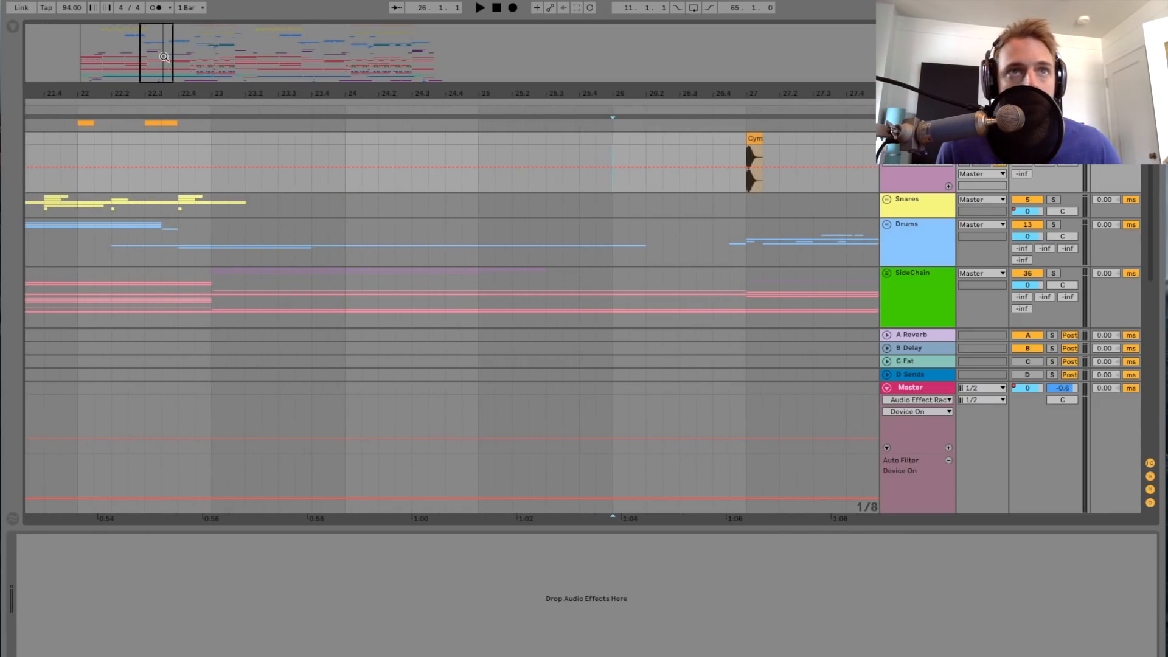
scroll(576, 191, right, 5)
click(520, 158)
key(space)
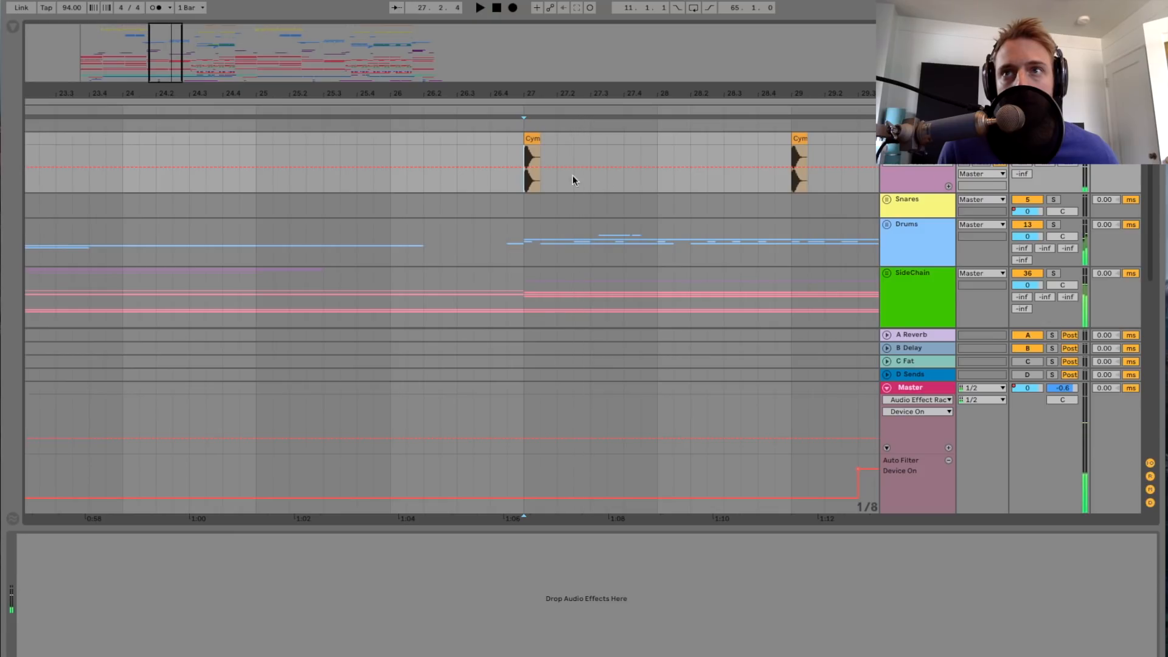
key(minus)
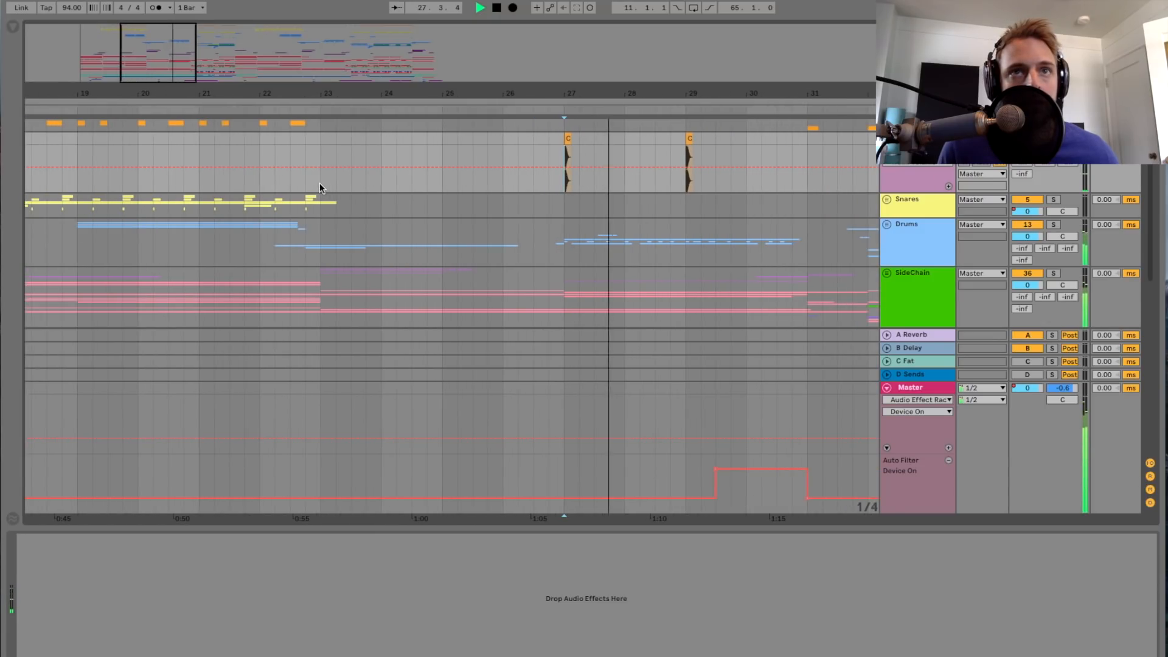
scroll(319, 183, left, 3)
key(space)
Step: Show the Snares group's device chain and unfold the group to look over its tracks around bar 15
drag(172, 89, 182, 76)
scroll(206, 187, left, 2)
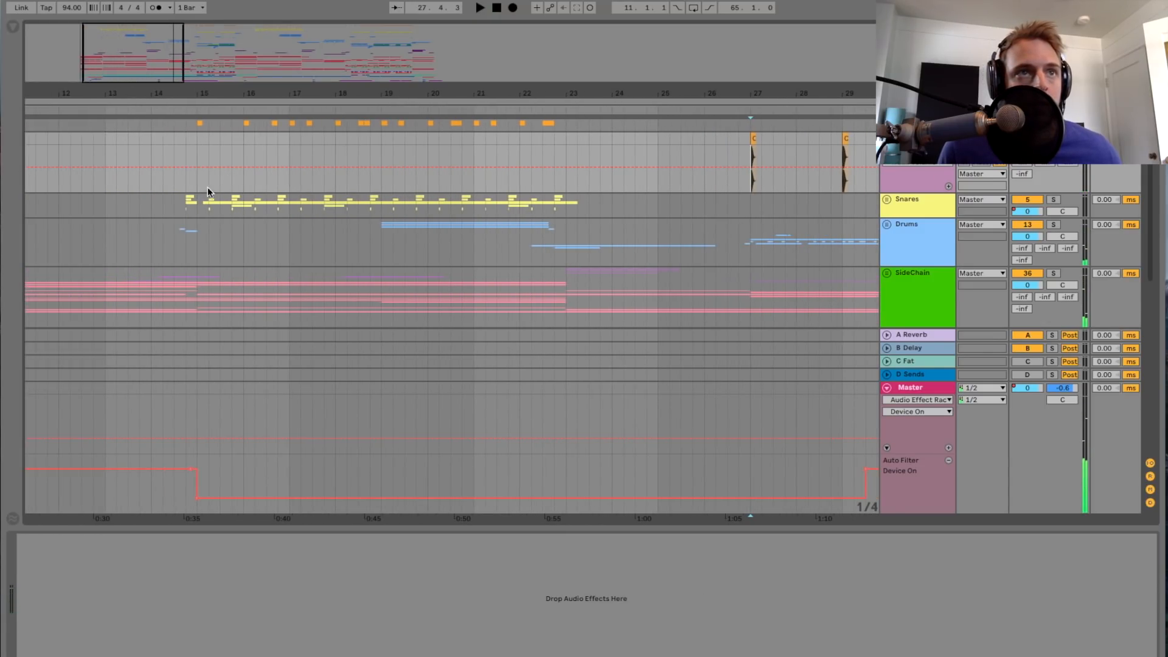
click(174, 199)
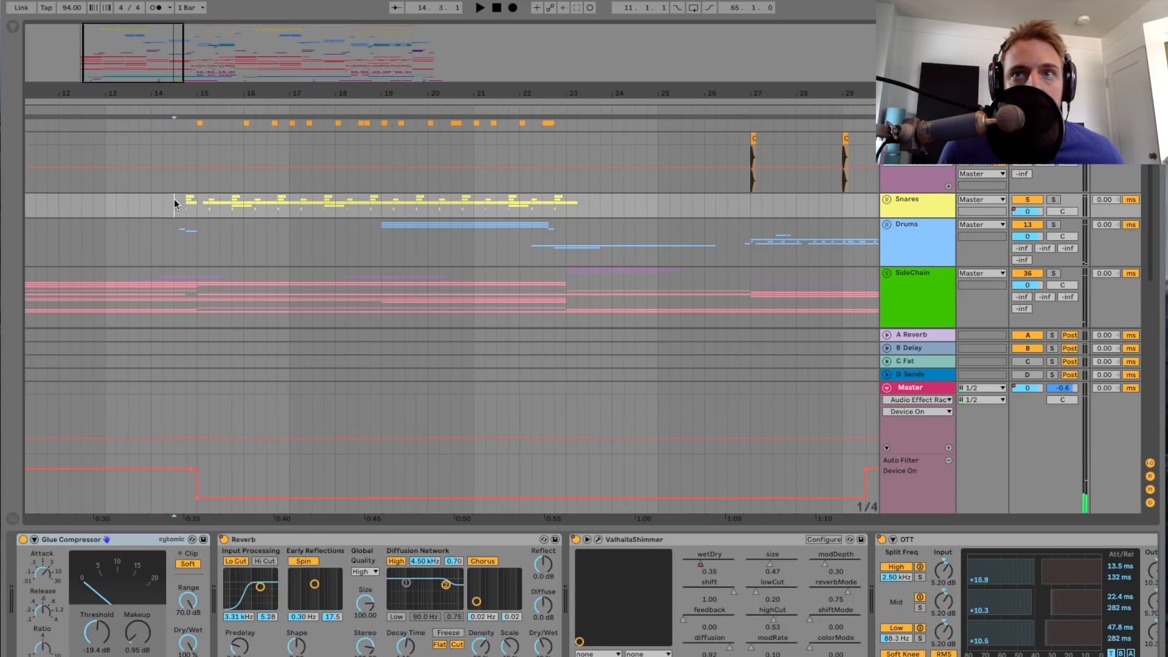
click(887, 199)
scroll(526, 179, down, 2)
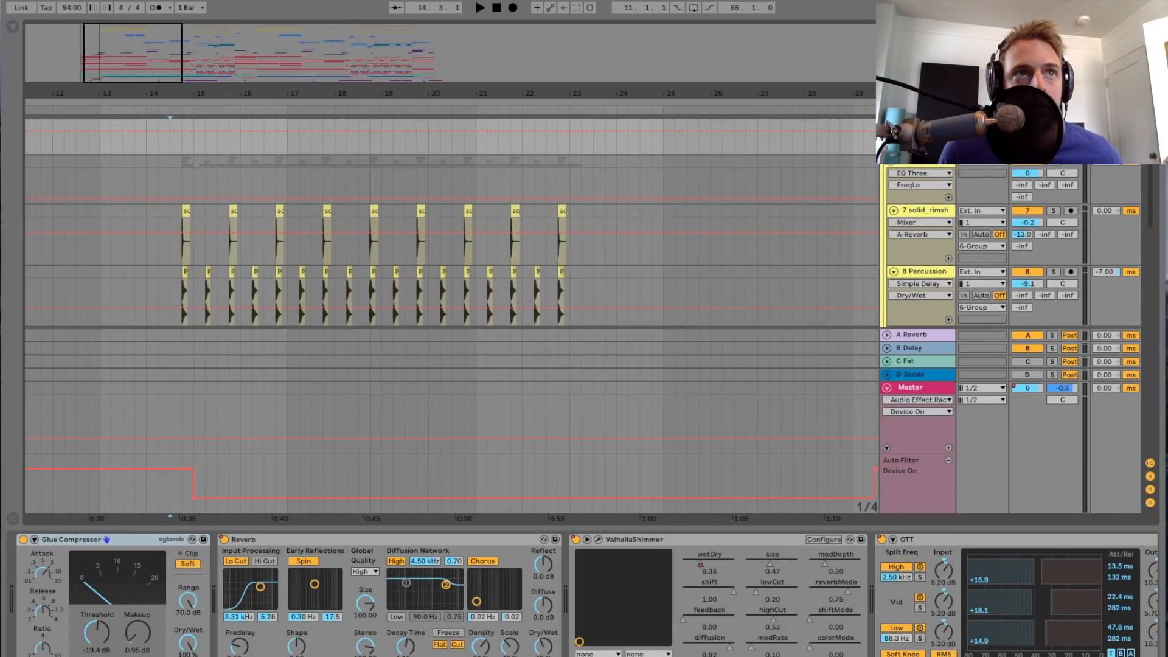
drag(132, 79, 133, 85)
scroll(189, 192, up, 3)
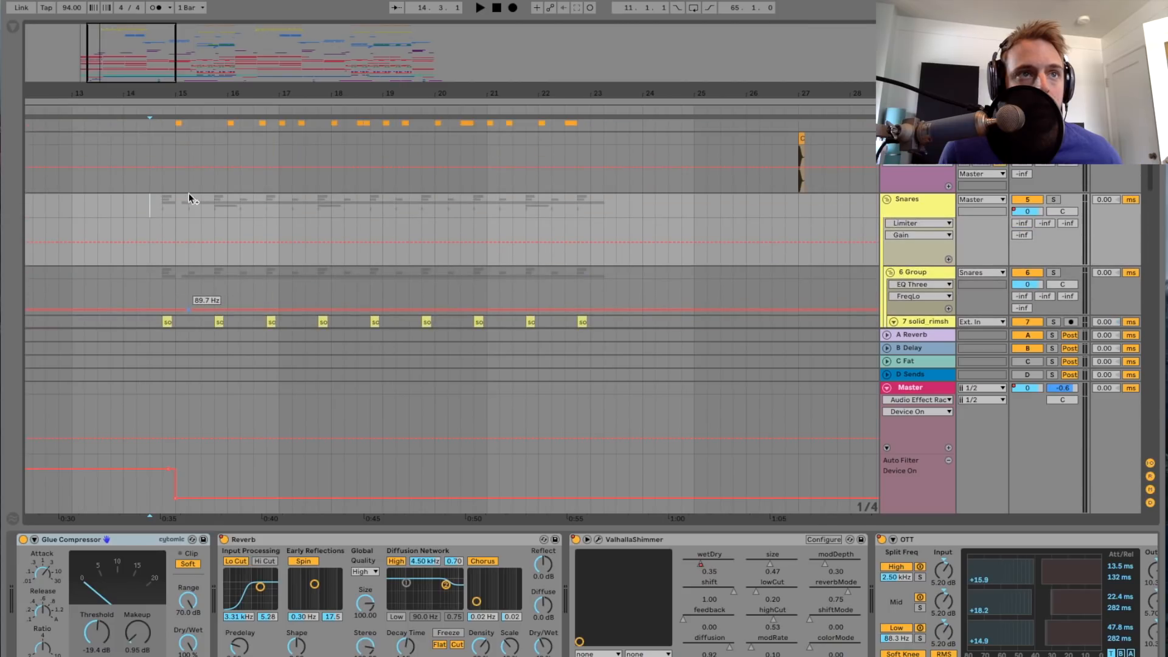
Step: Solo the Snares group and play it from just before bar 15 while looking through its tracks
click(1053, 200)
key(space)
drag(121, 68, 121, 72)
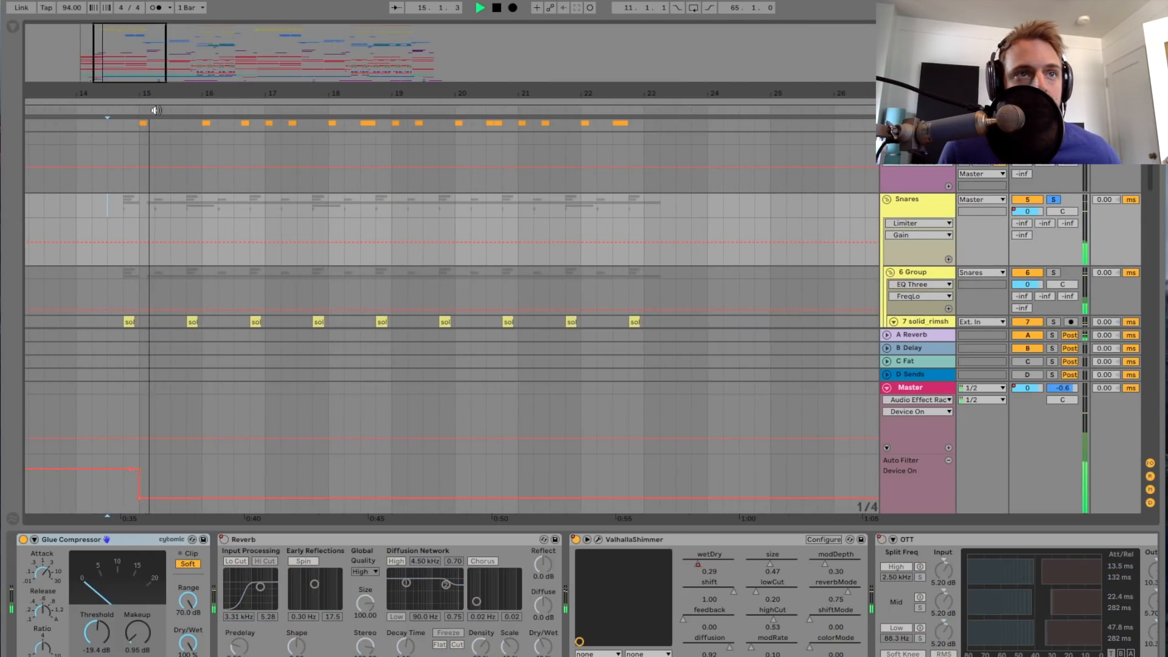
scroll(166, 122, down, 4)
scroll(175, 129, down, 1)
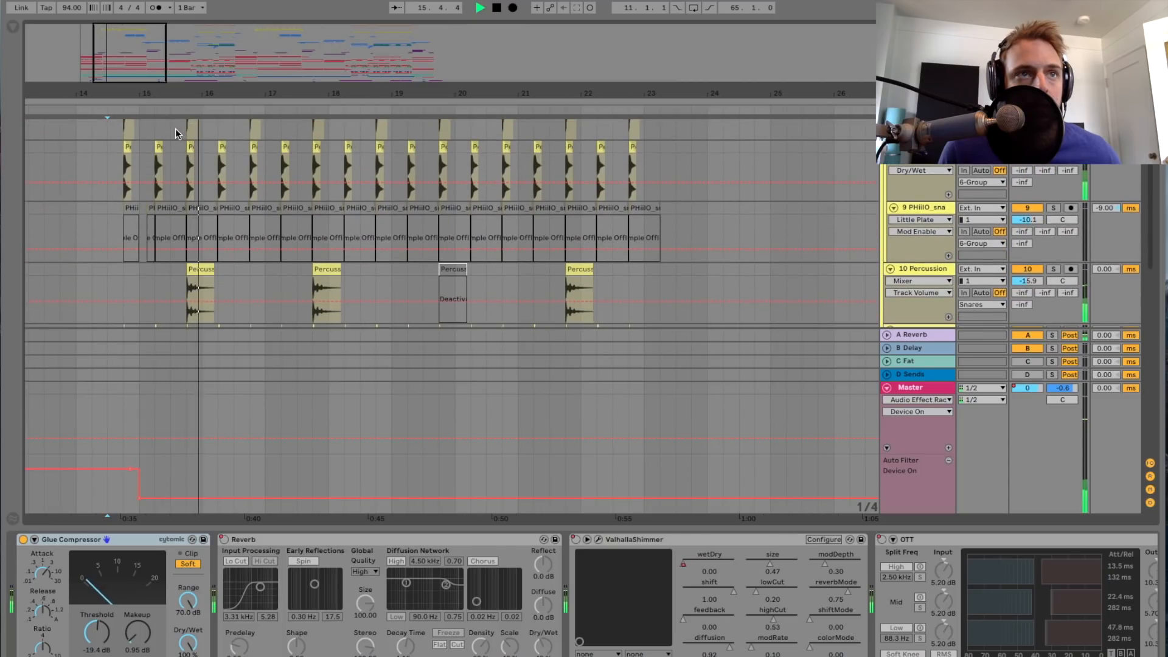
scroll(176, 129, up, 3)
scroll(175, 129, left, 1)
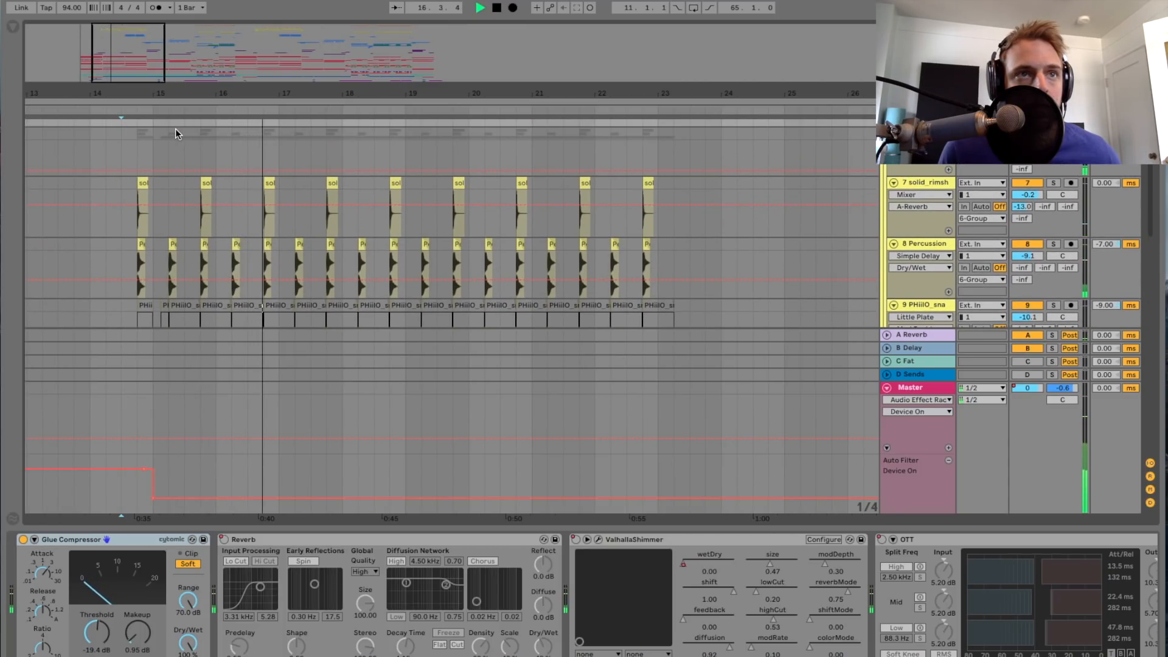
scroll(175, 129, up, 3)
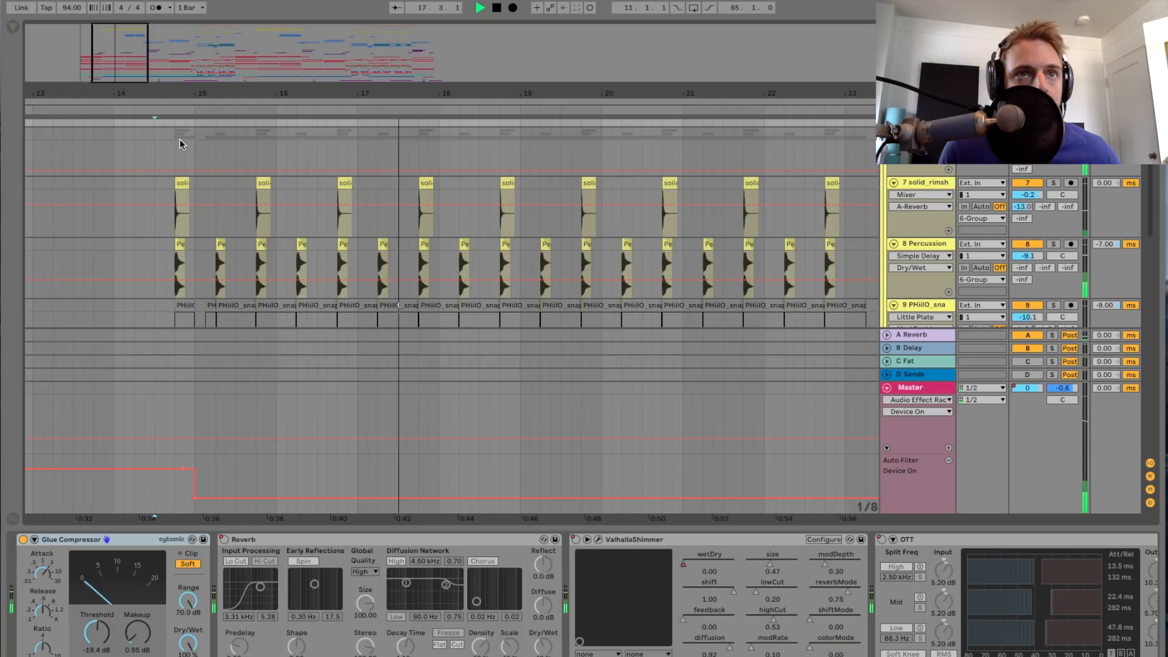
key(space)
Step: Solo the solid_rimsh track inside the Snares group and play it from 14.4
click(176, 144)
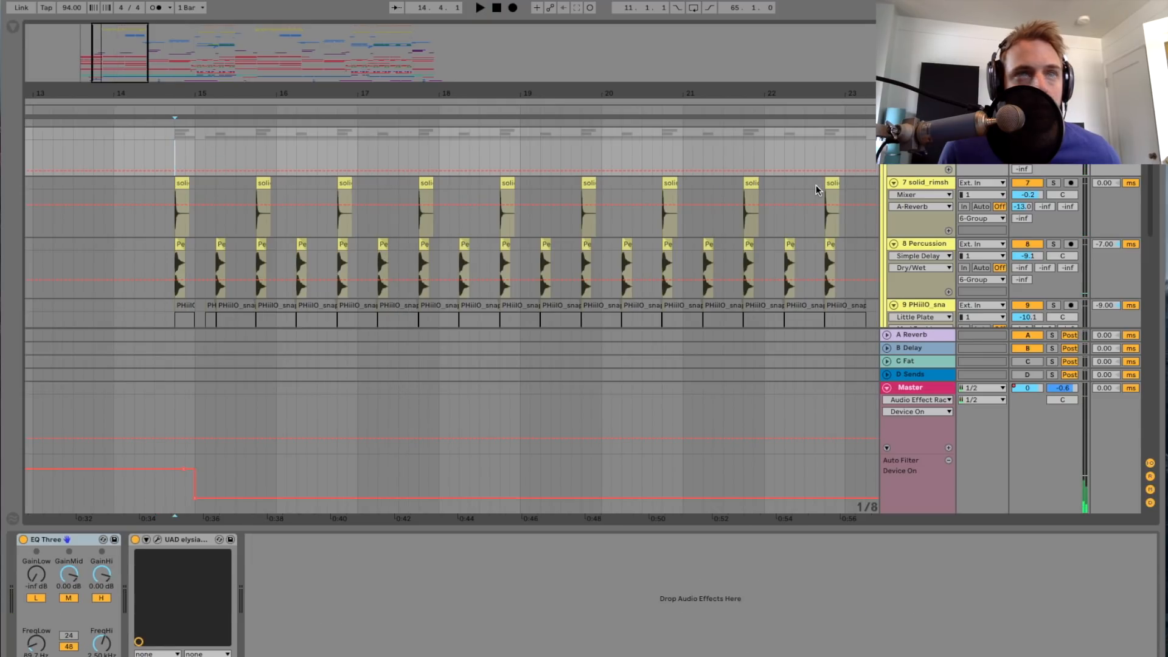
click(945, 186)
drag(109, 61, 160, 95)
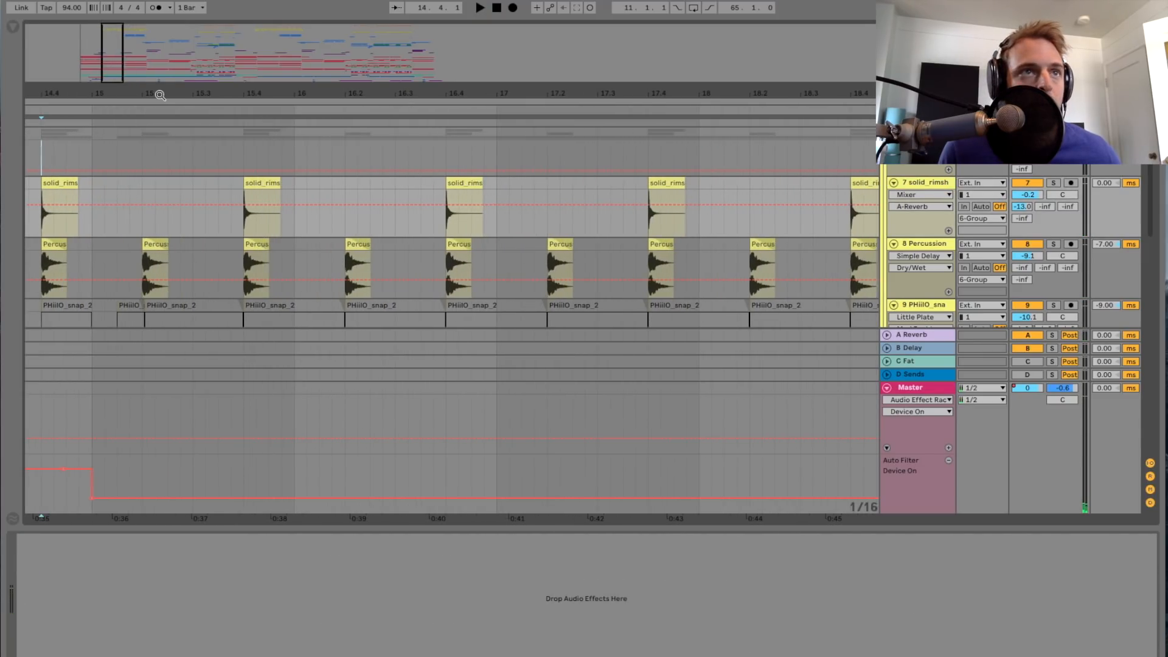
scroll(185, 162, left, 3)
click(1053, 183)
key(space)
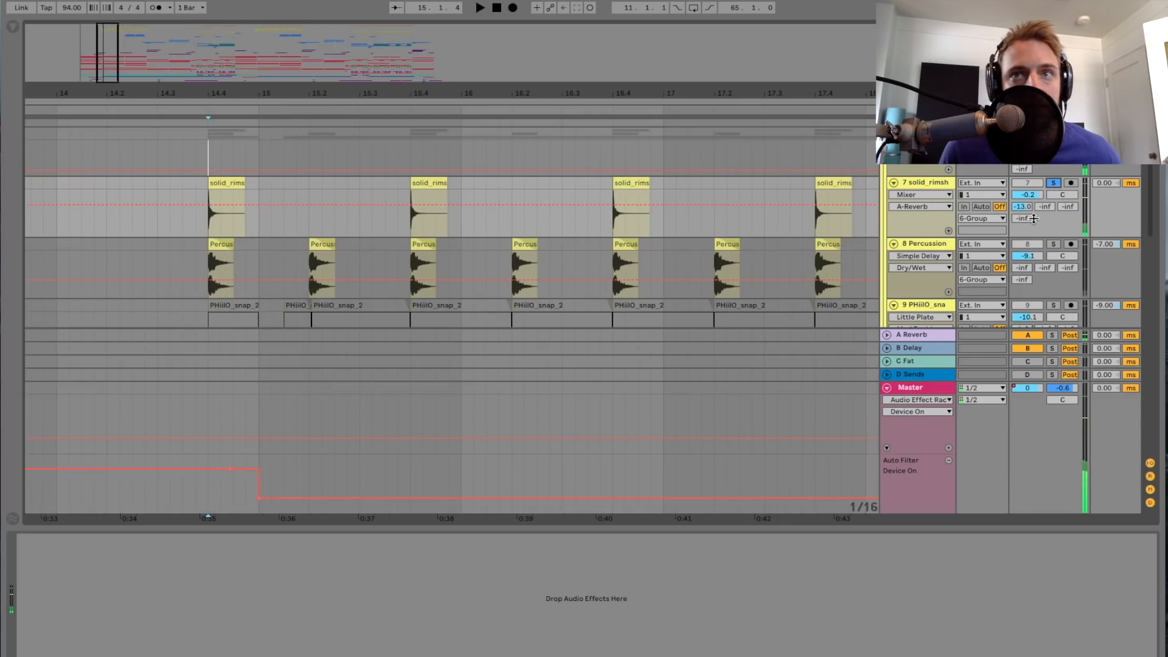
Step: Solo track 8 Percussion, show its device chain, and play it from 14.4
click(1053, 245)
click(928, 245)
key(space)
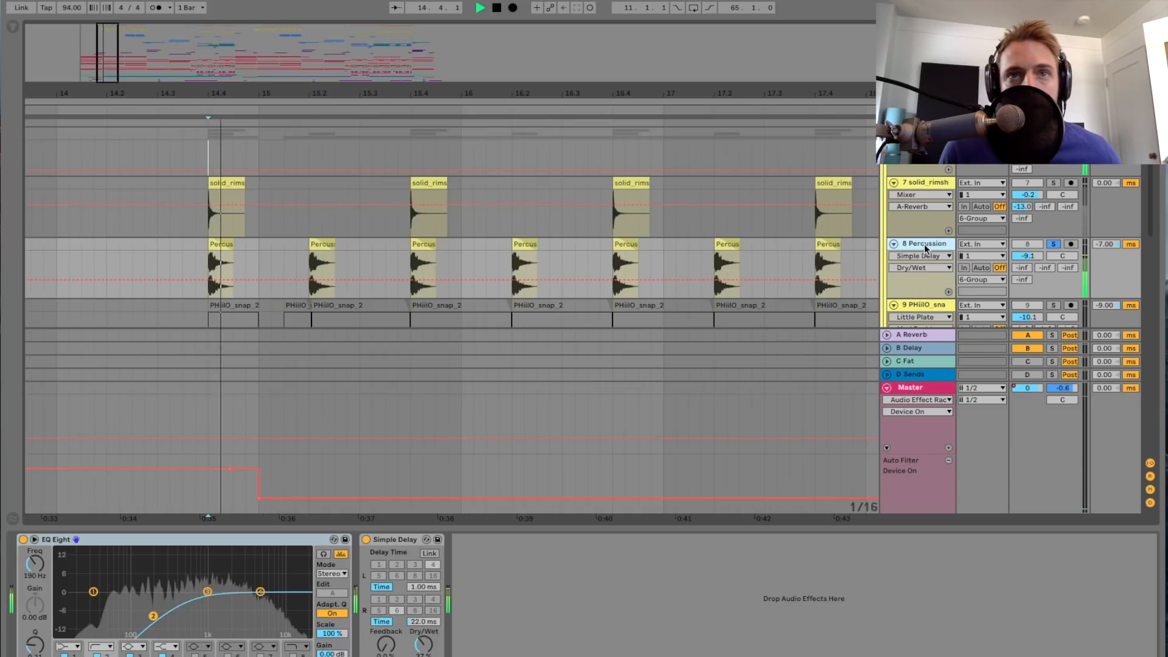
scroll(588, 198, down, 2)
scroll(588, 191, down, 3)
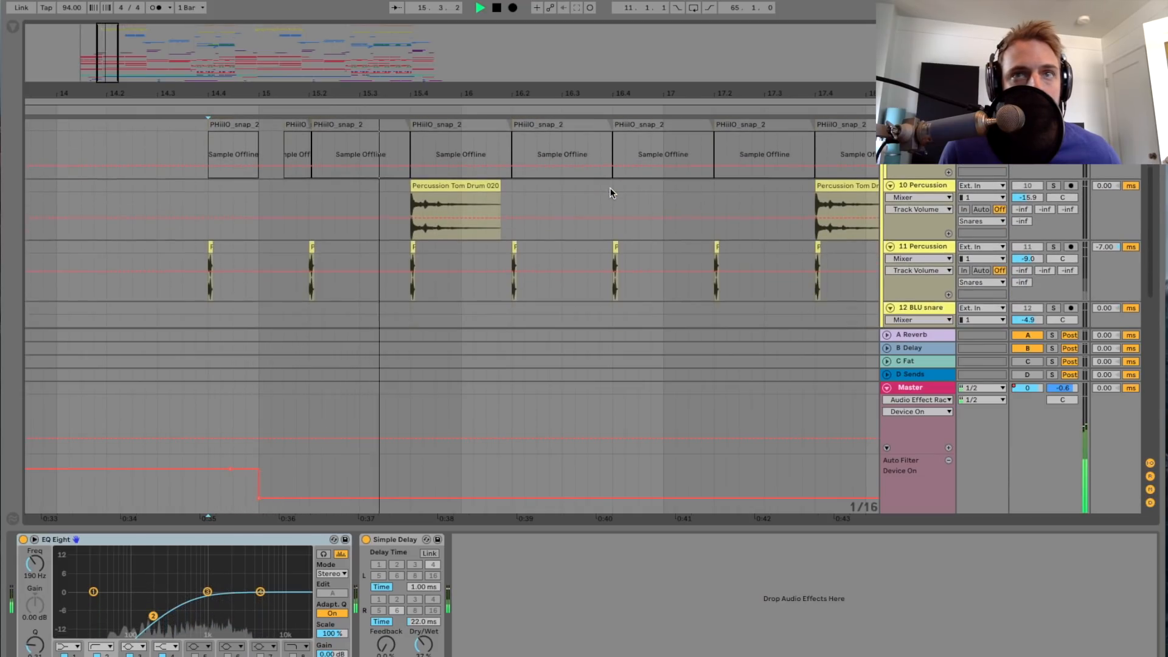
Step: Solo track 10 Percussion and play it from just before its first Percussion Tom Drum clip
click(399, 207)
click(1053, 185)
key(space)
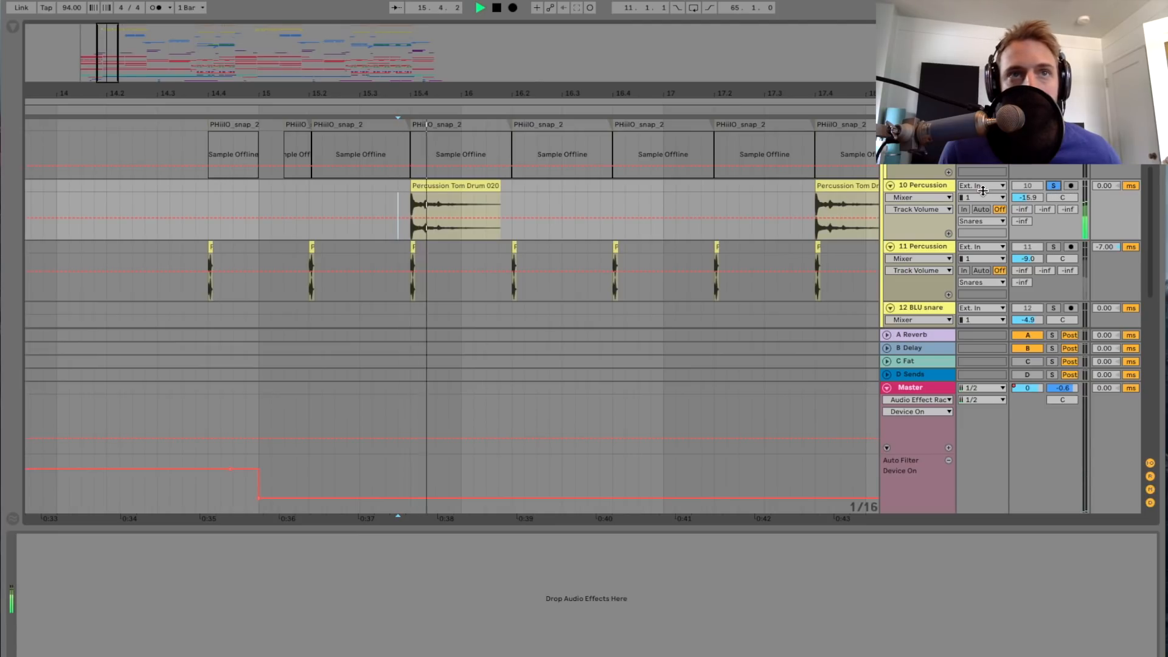
key(space)
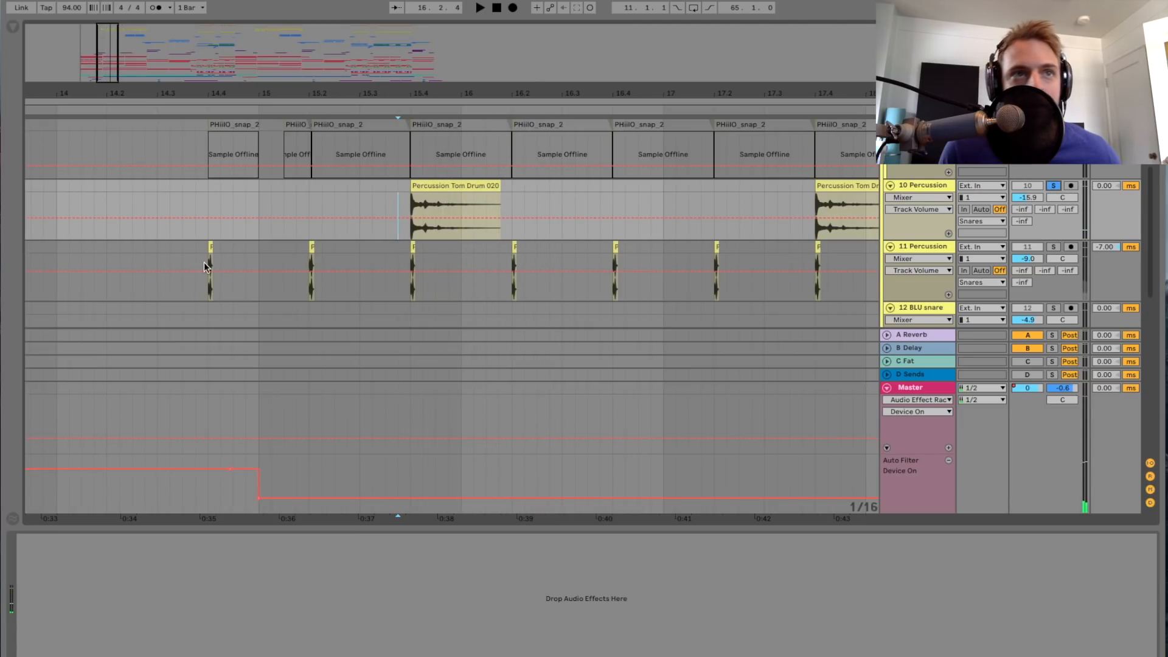
Step: Solo track 11 Percussion and play it from its first clip at 14.4
click(207, 262)
key(space)
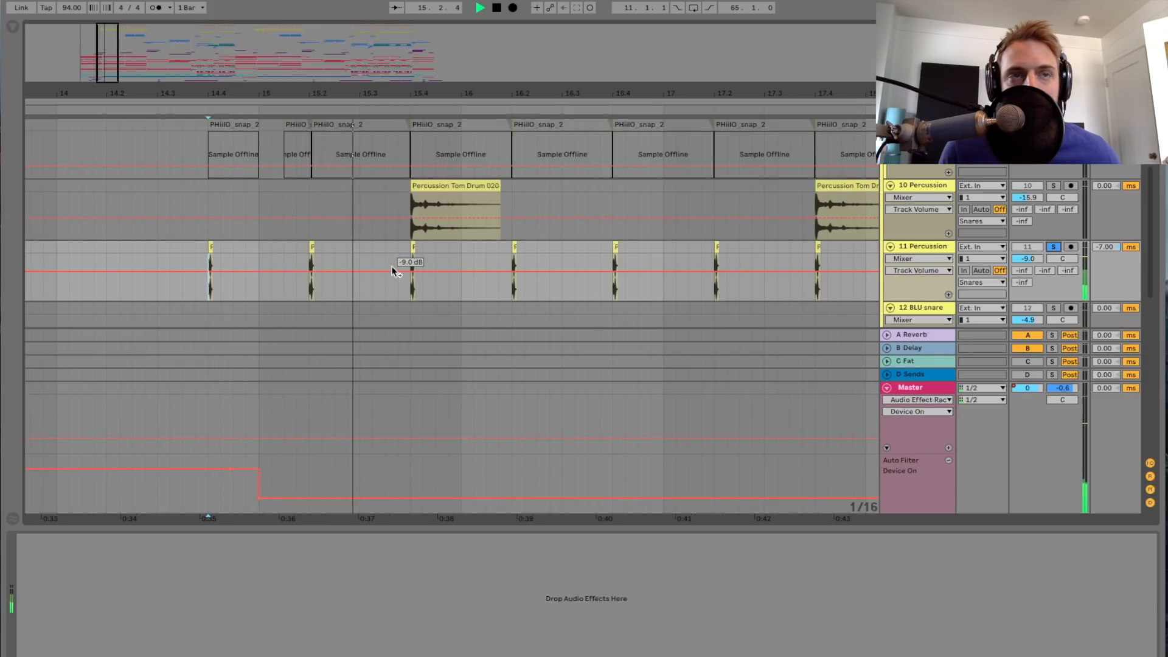
key(space)
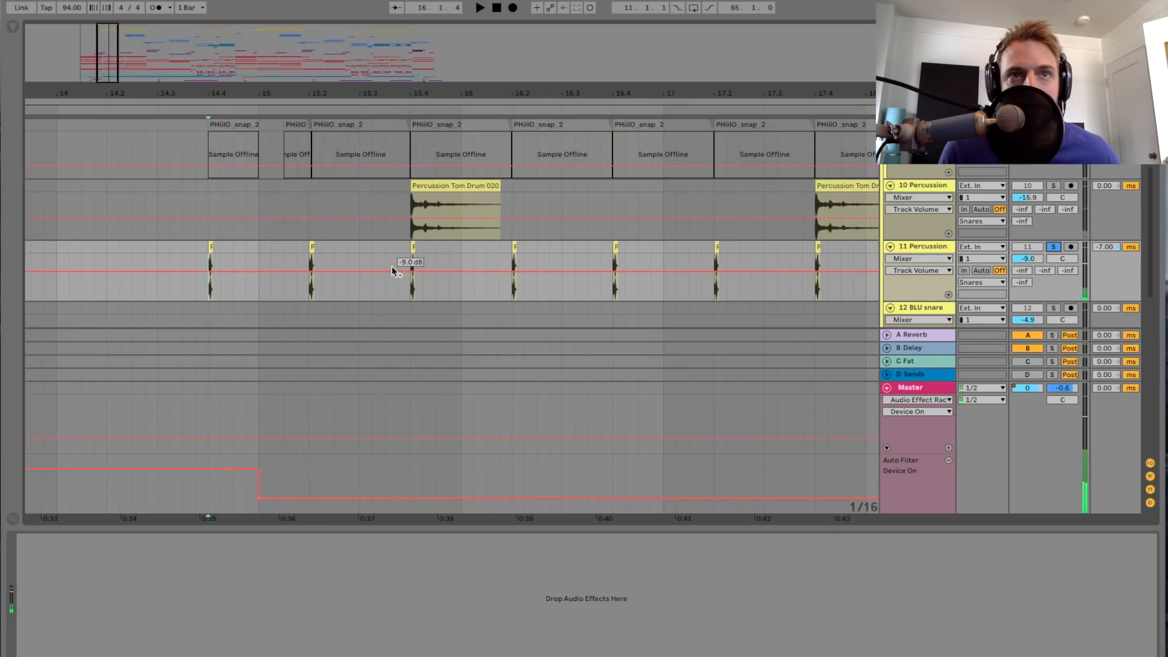
scroll(397, 261, up, 4)
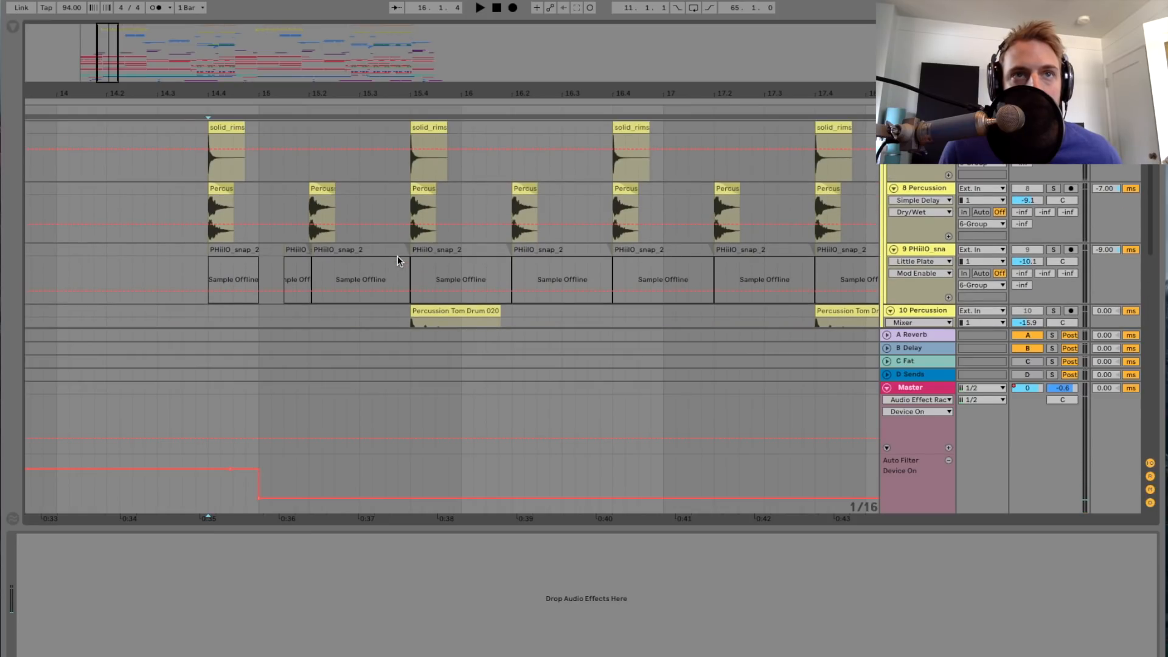
scroll(397, 256, up, 1)
drag(102, 79, 102, 65)
scroll(157, 213, down, 5)
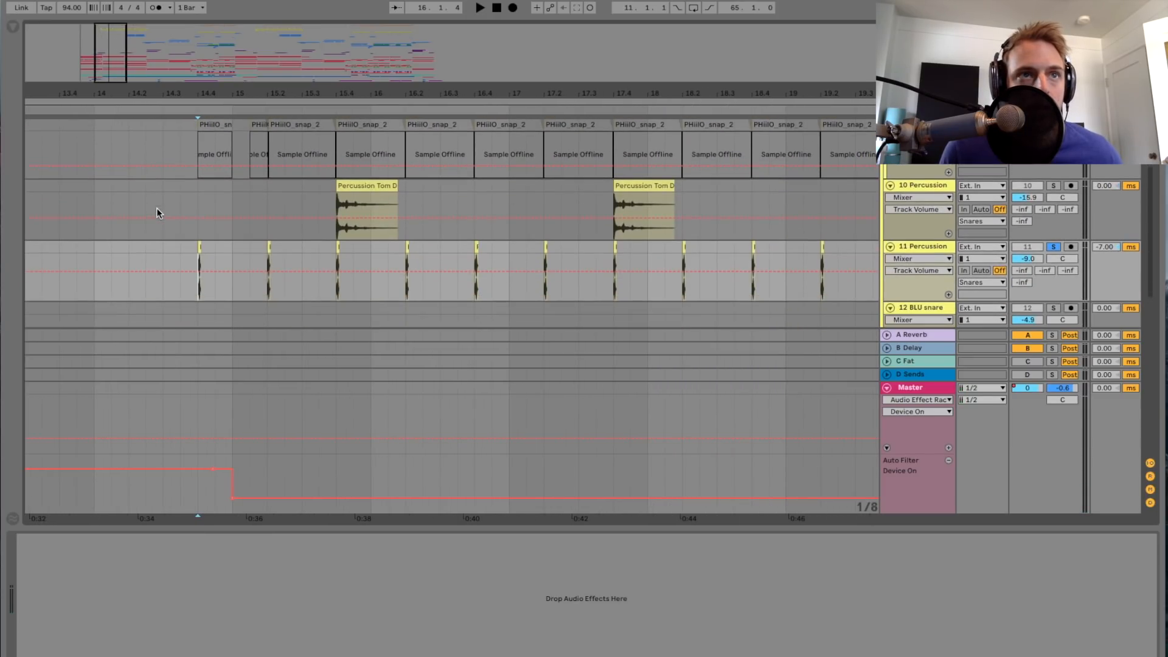
scroll(157, 213, up, 1)
scroll(156, 213, up, 3)
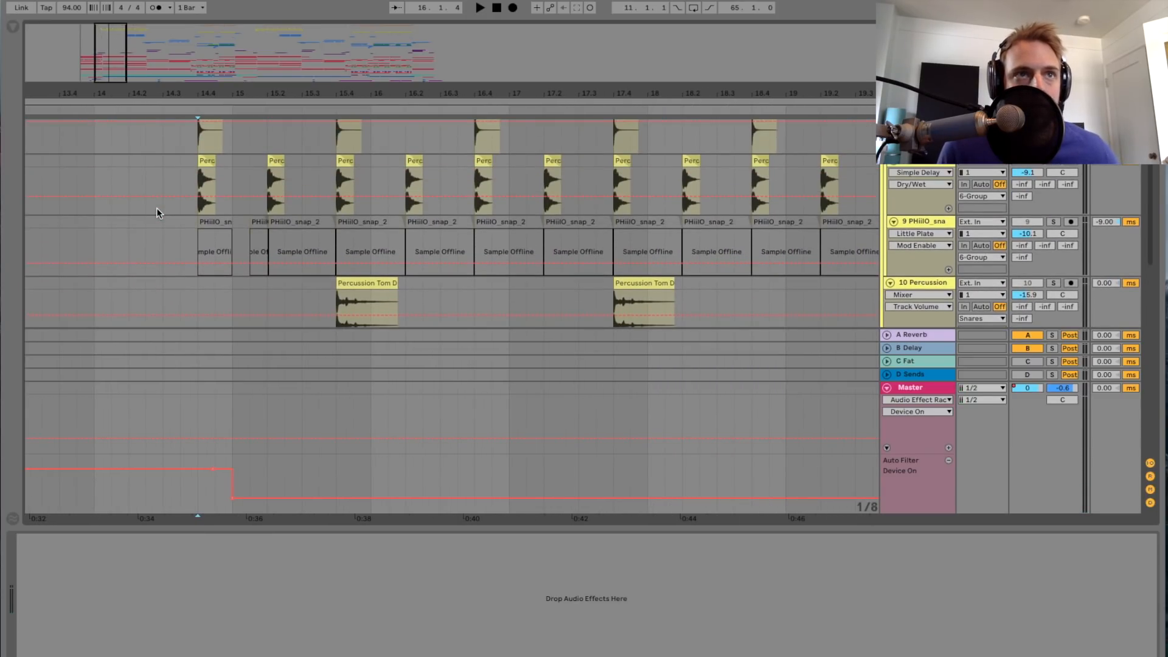
Step: Select the Snares group to show its device chain and look across its effects
scroll(158, 213, down, 4)
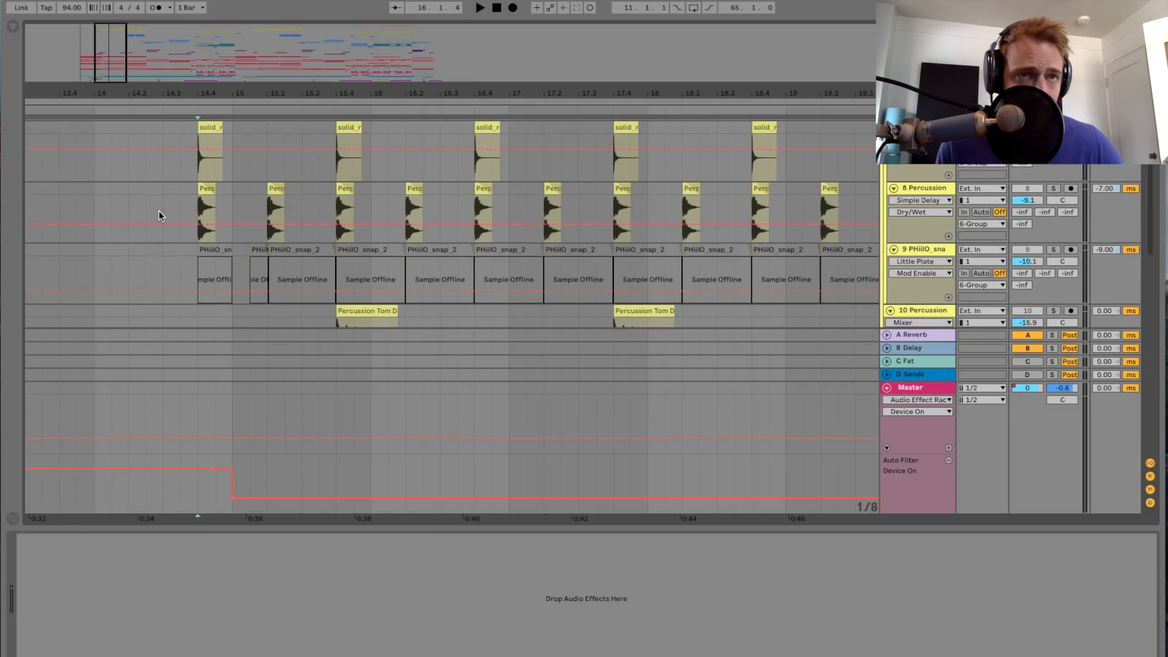
scroll(159, 215, down, 2)
scroll(159, 216, up, 6)
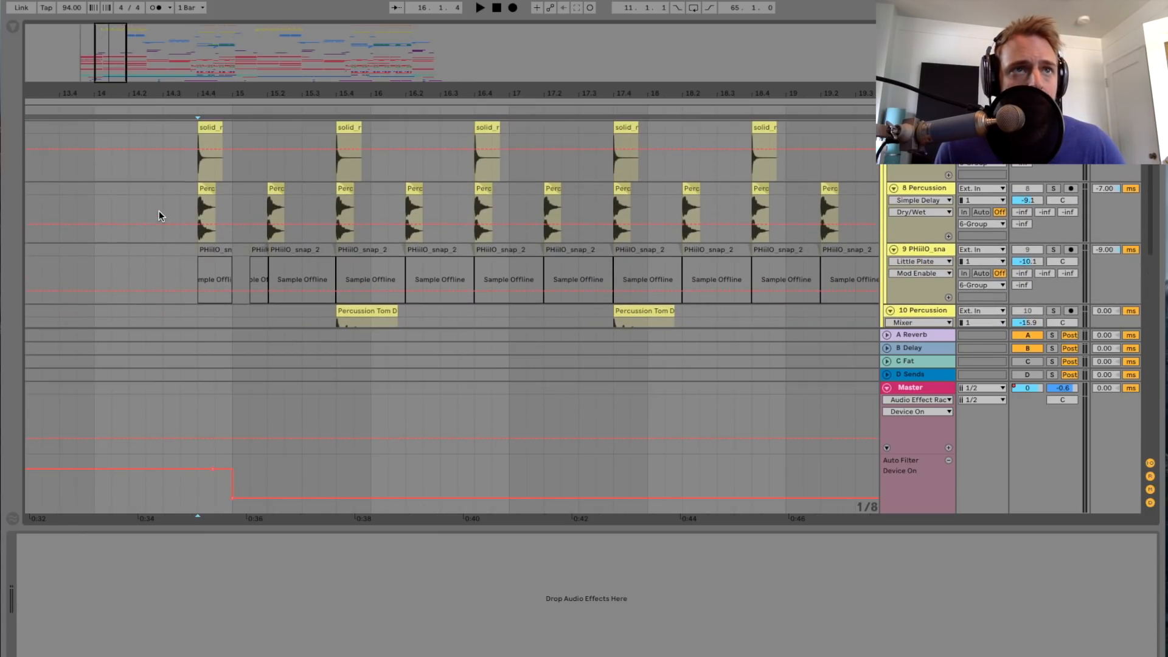
scroll(160, 216, down, 2)
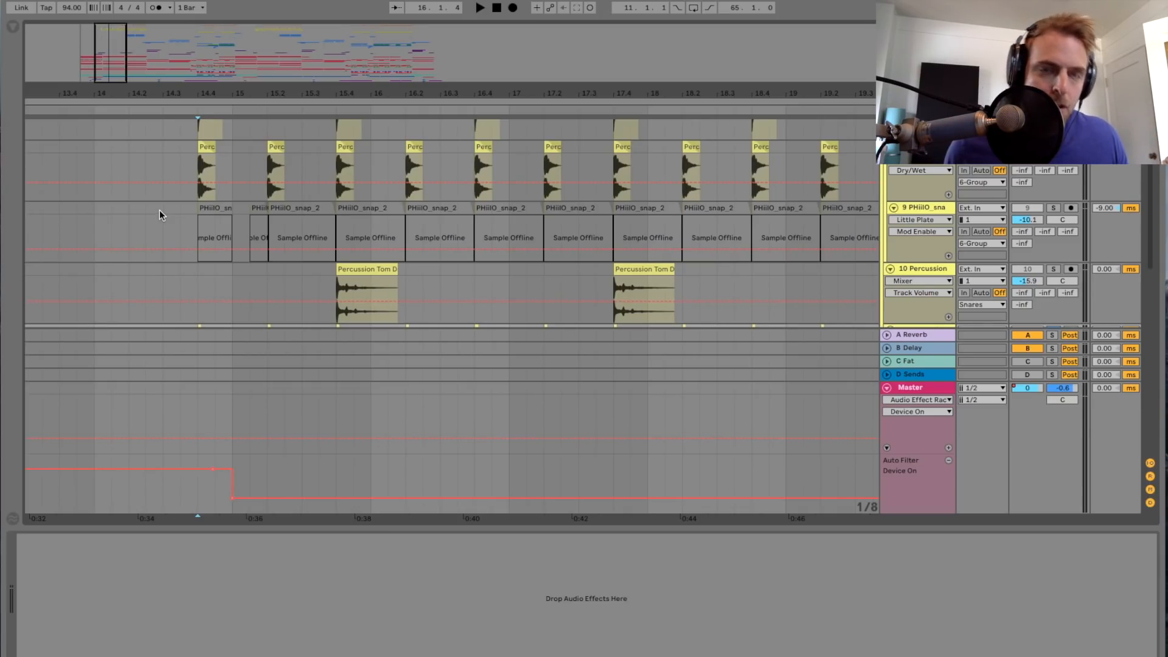
scroll(558, 180, up, 4)
scroll(981, 166, up, 3)
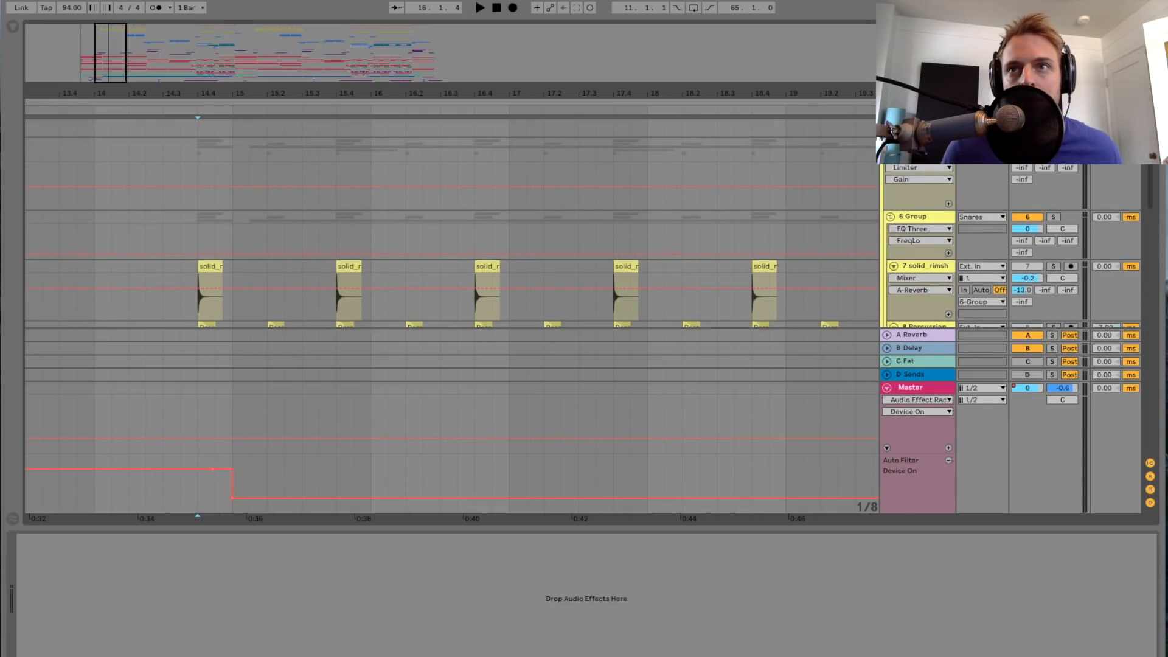
click(918, 144)
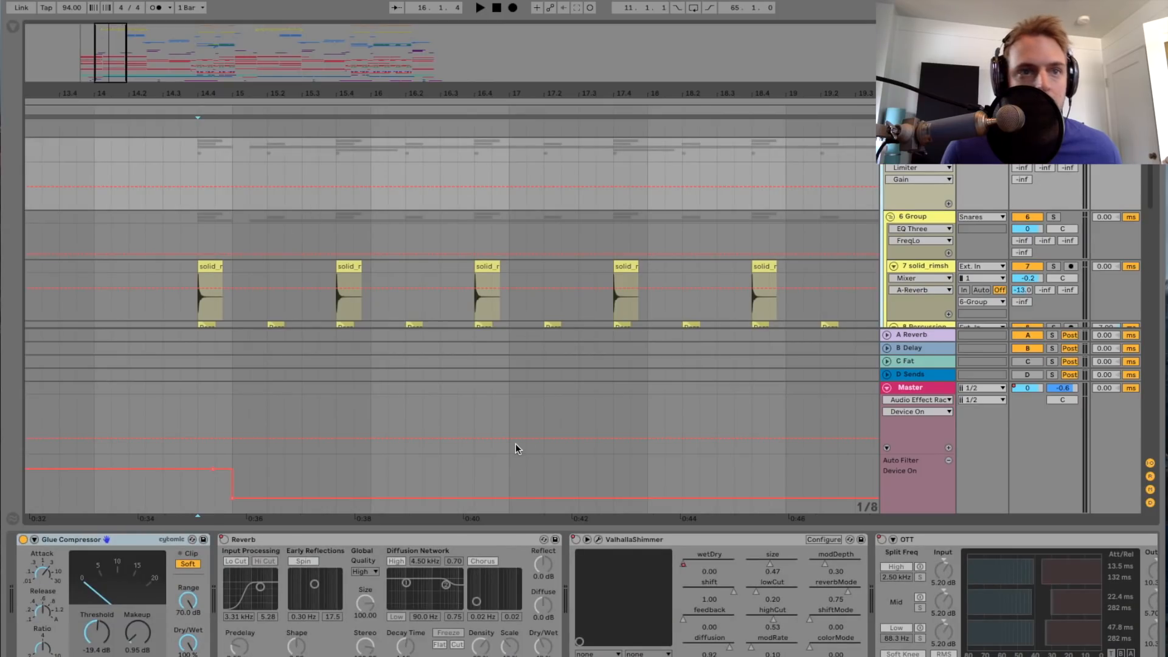
scroll(514, 625, right, 5)
scroll(516, 627, left, 2)
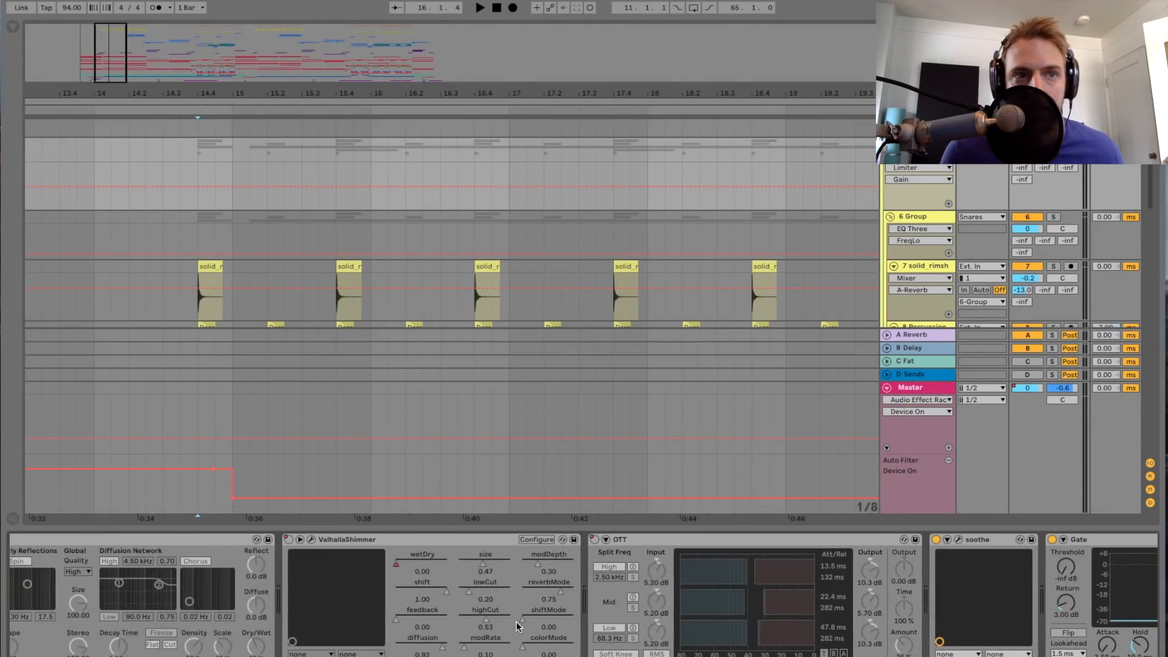
Step: Open the ValhallaShimmer plug-in window on the Snares group to view its settings, and close it
click(374, 538)
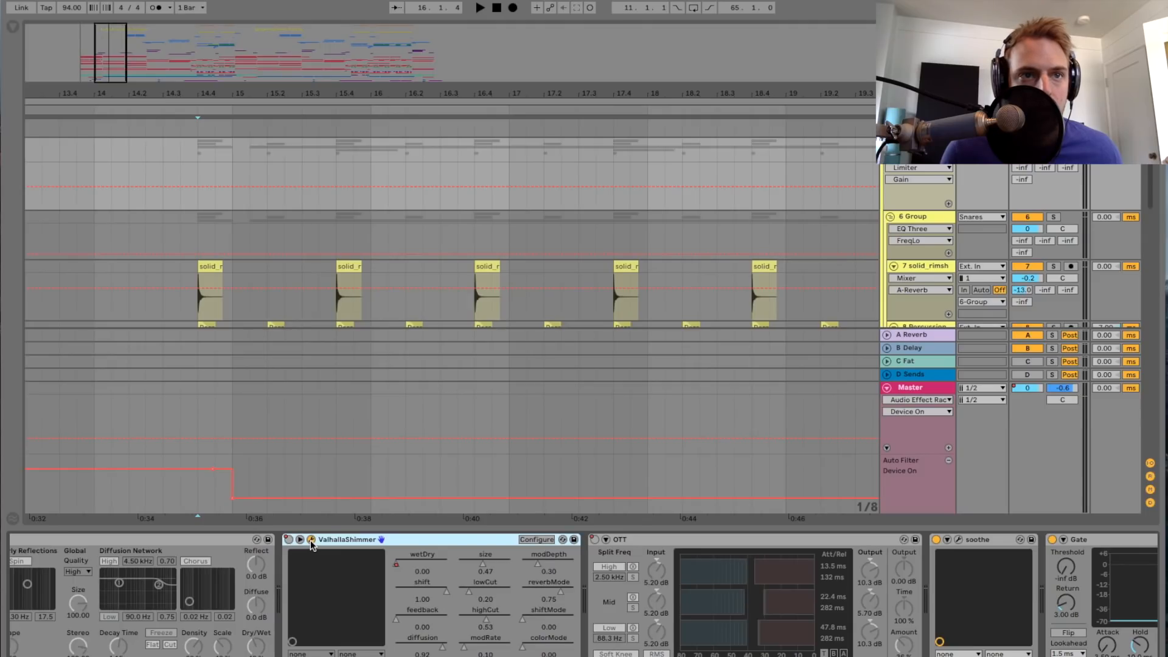
drag(1167, 175, 754, 174)
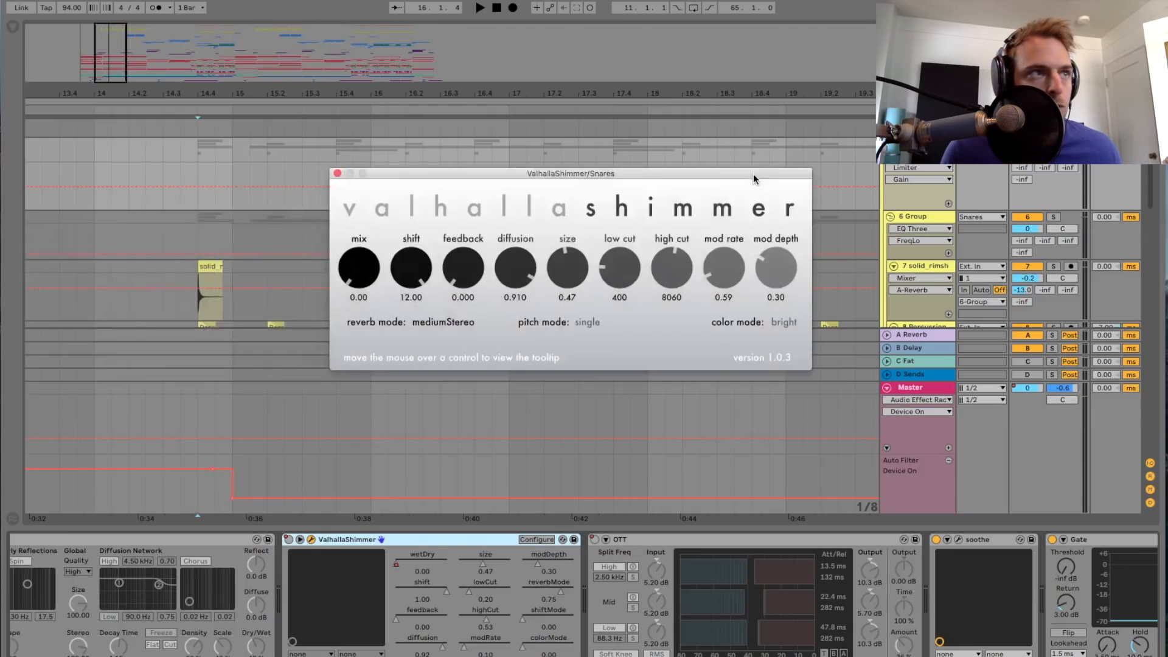
click(338, 174)
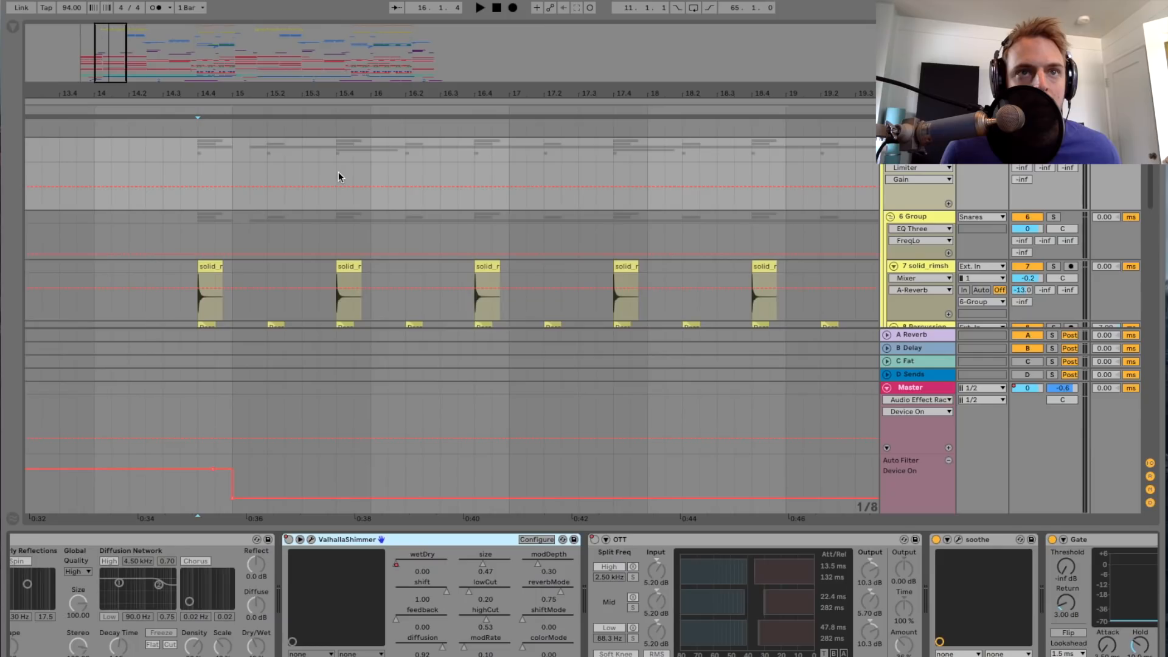
Step: Play the Snares group from 14.4, and replay it from 14.3 with the group's device chain shown
click(197, 206)
key(space)
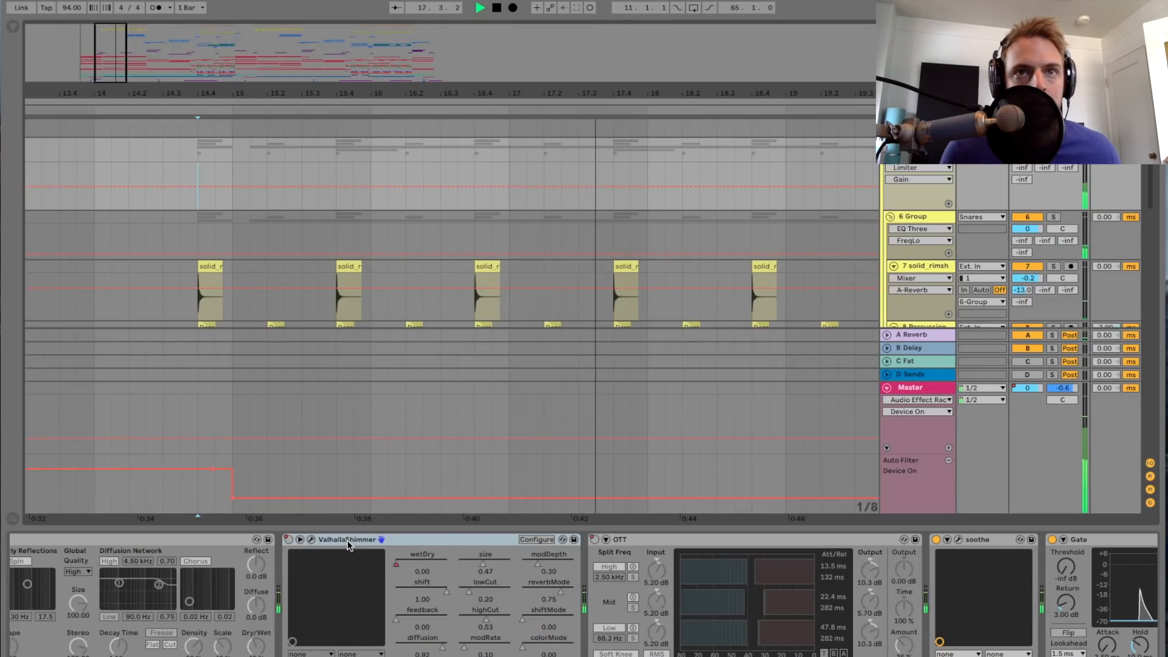
key(space)
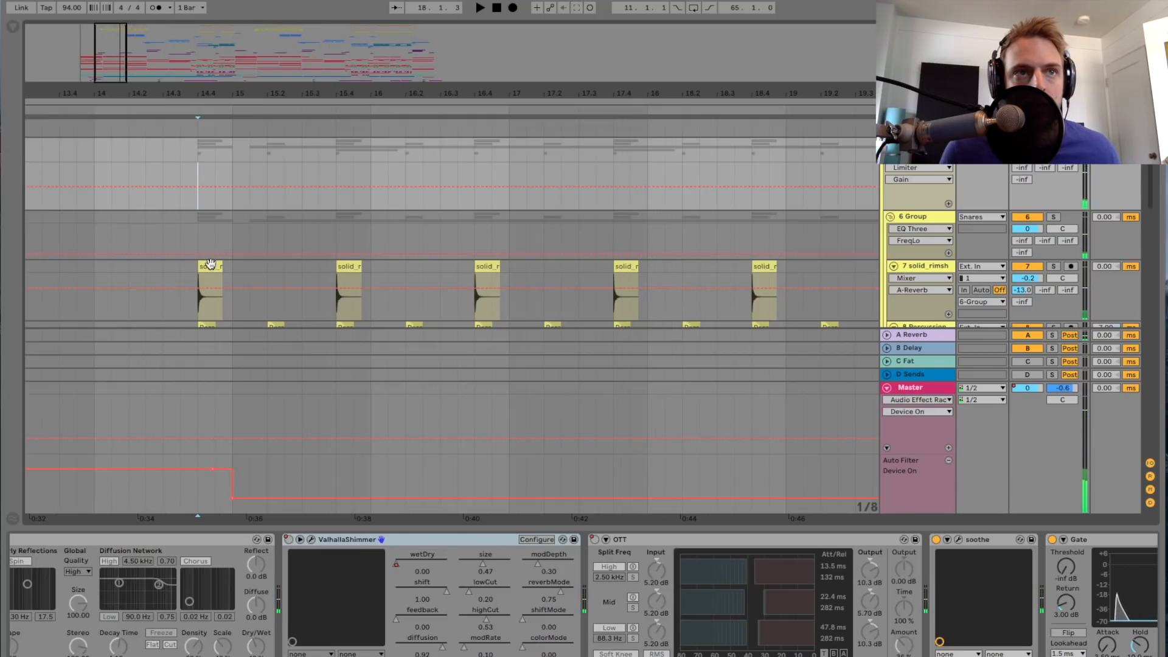
click(162, 217)
key(space)
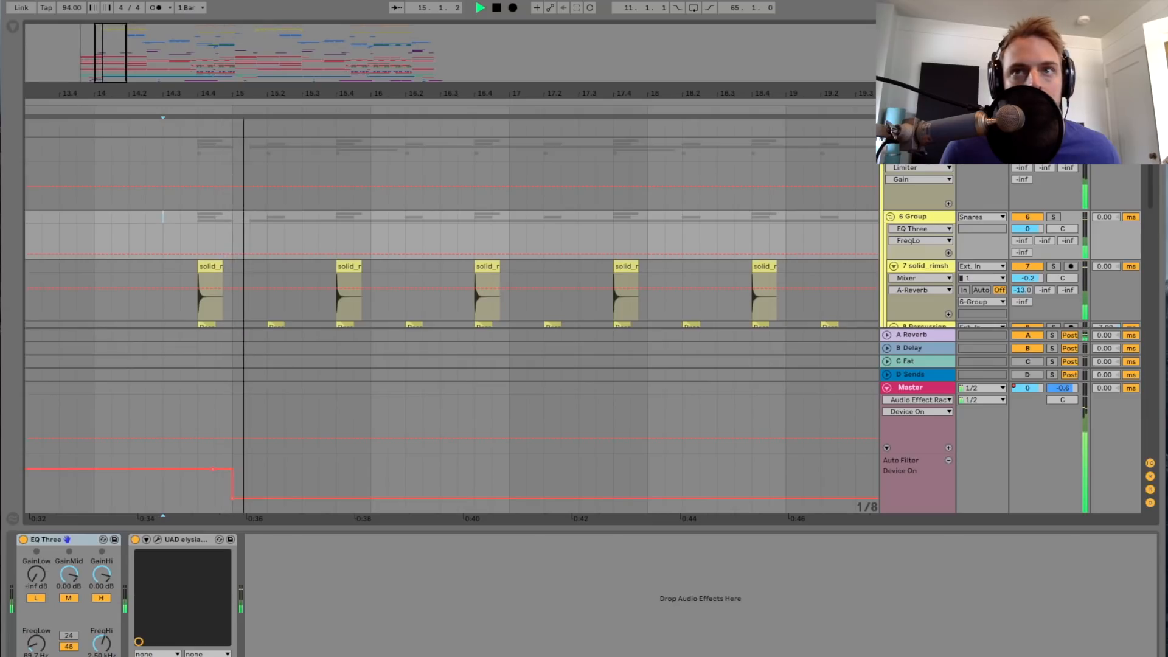
click(918, 143)
key(space)
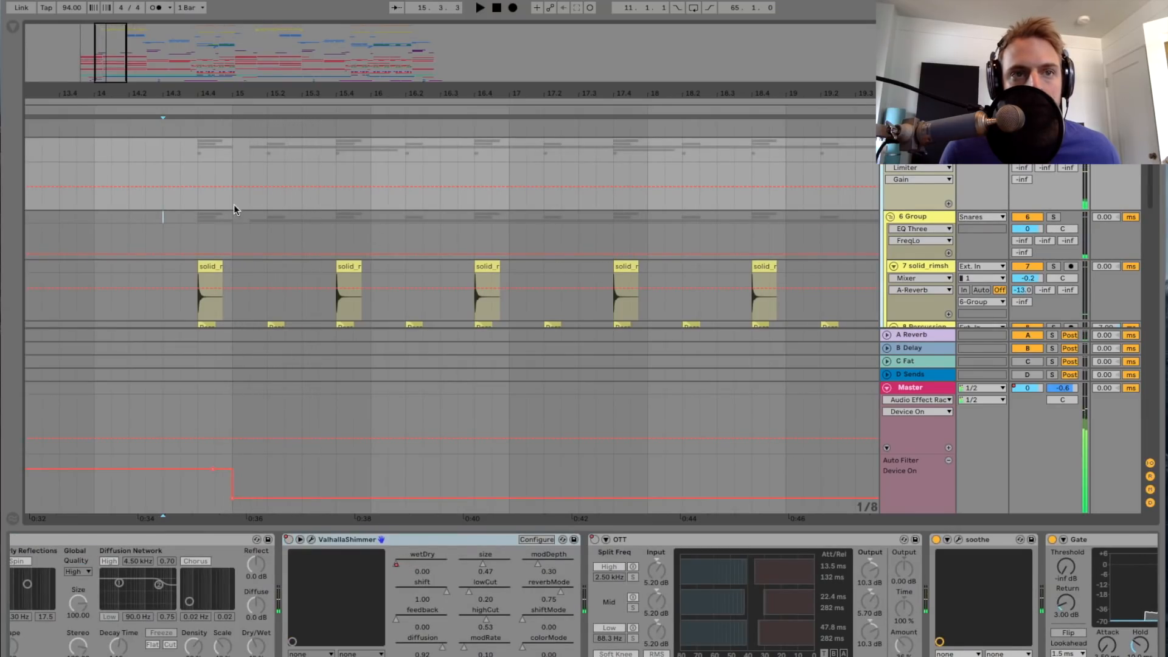
Step: Place the playback start at 14.4 and show the Snares group's ValhallaShimmer wetDry automation
drag(105, 96, 28, 118)
click(129, 218)
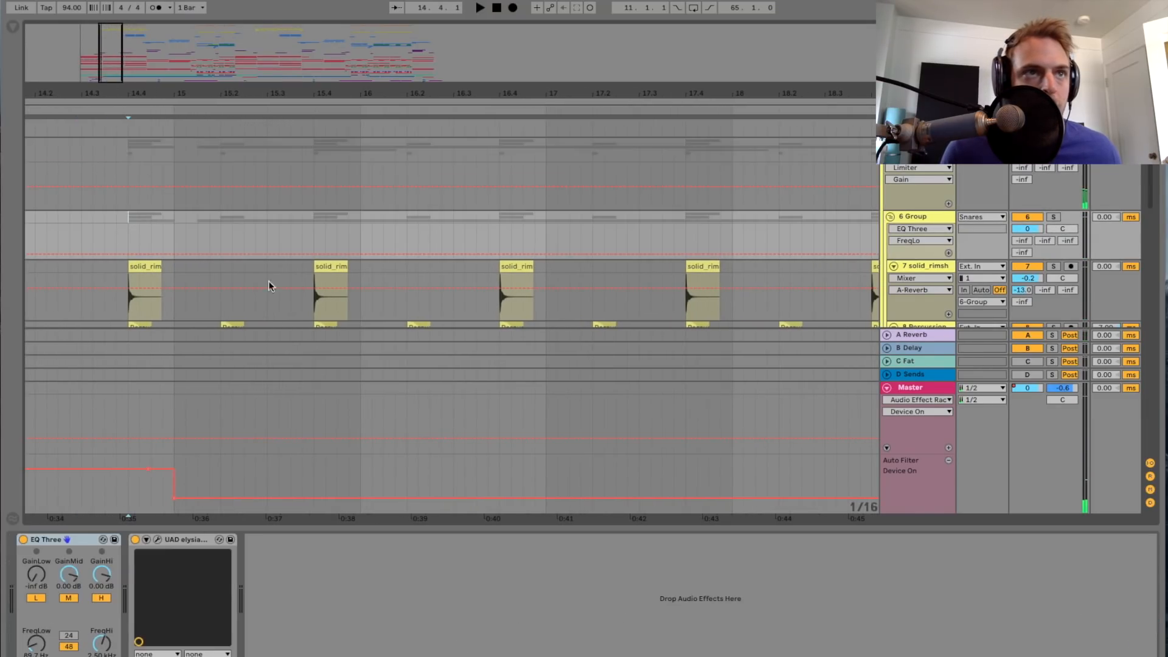
key(Up)
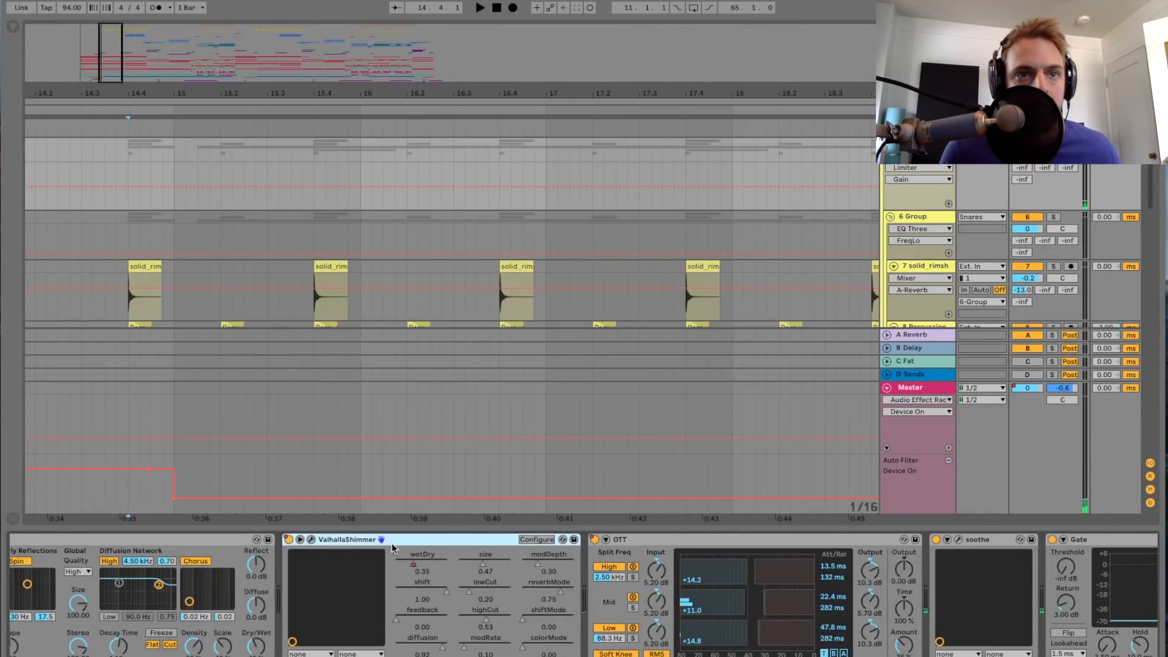
click(413, 563)
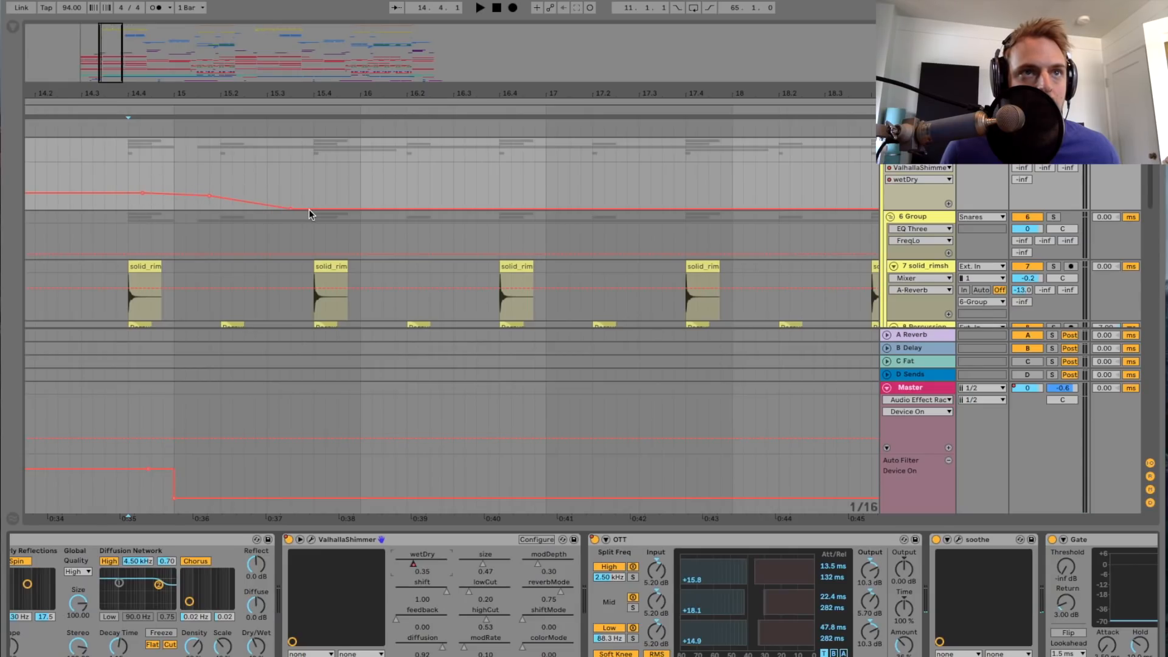
Step: Play the Snares group from 14.3.4 through the wetDry automation ramp while viewing its OTT, soothe and Gate devices
click(129, 181)
drag(117, 92, 251, 74)
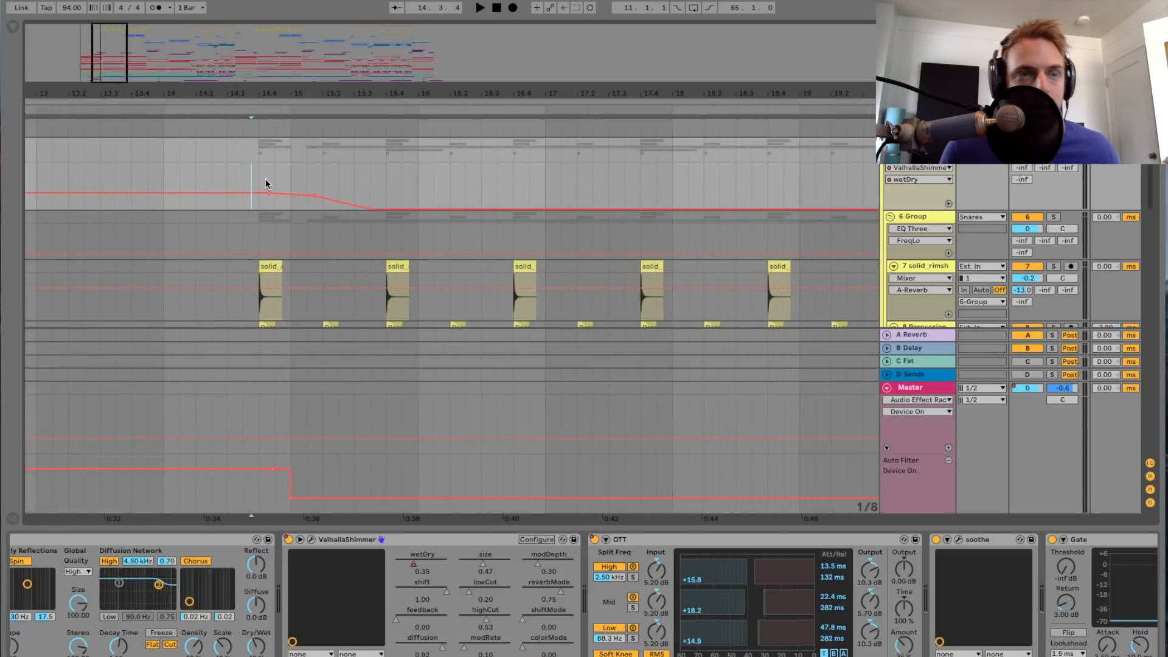
scroll(487, 590, right, 4)
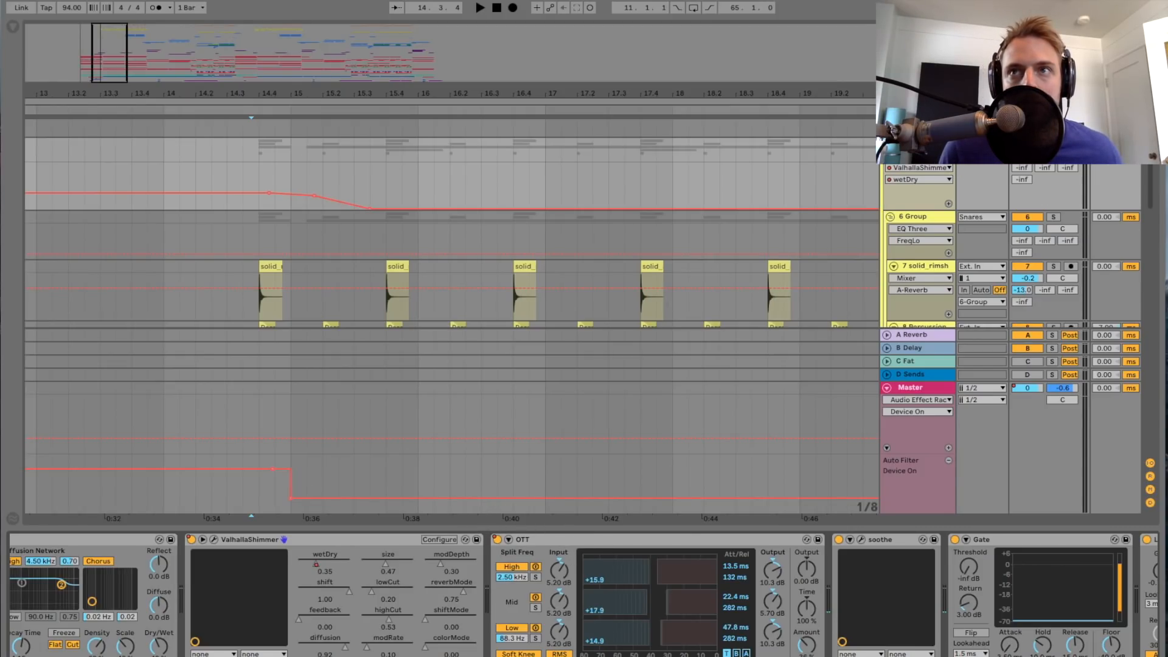
key(space)
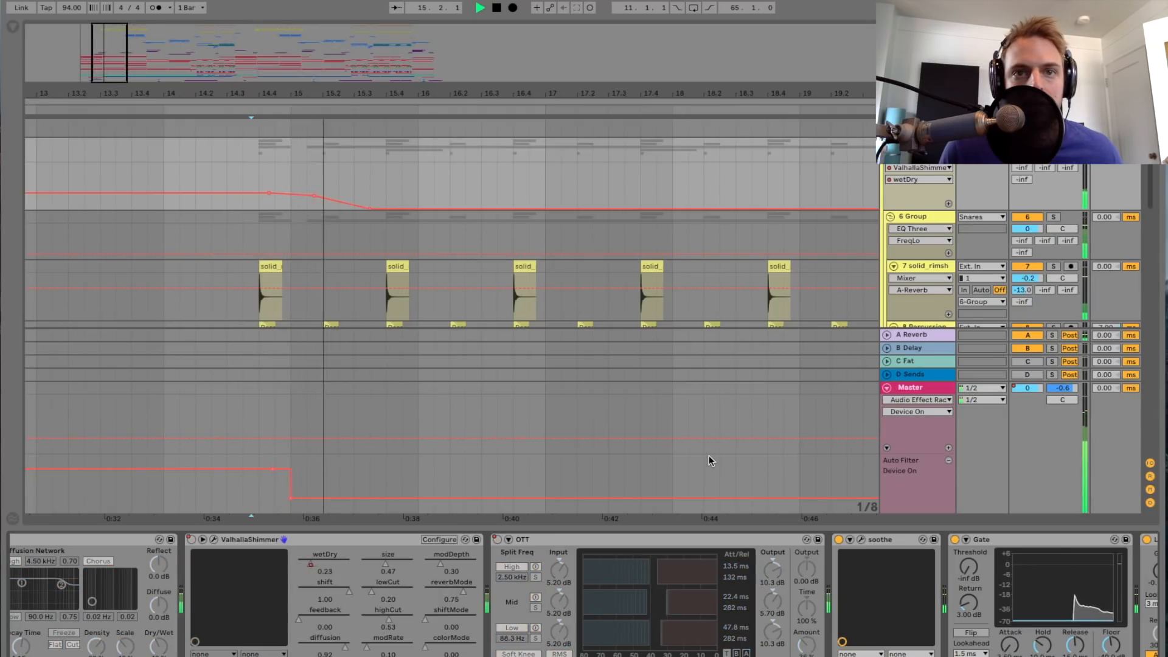
key(space)
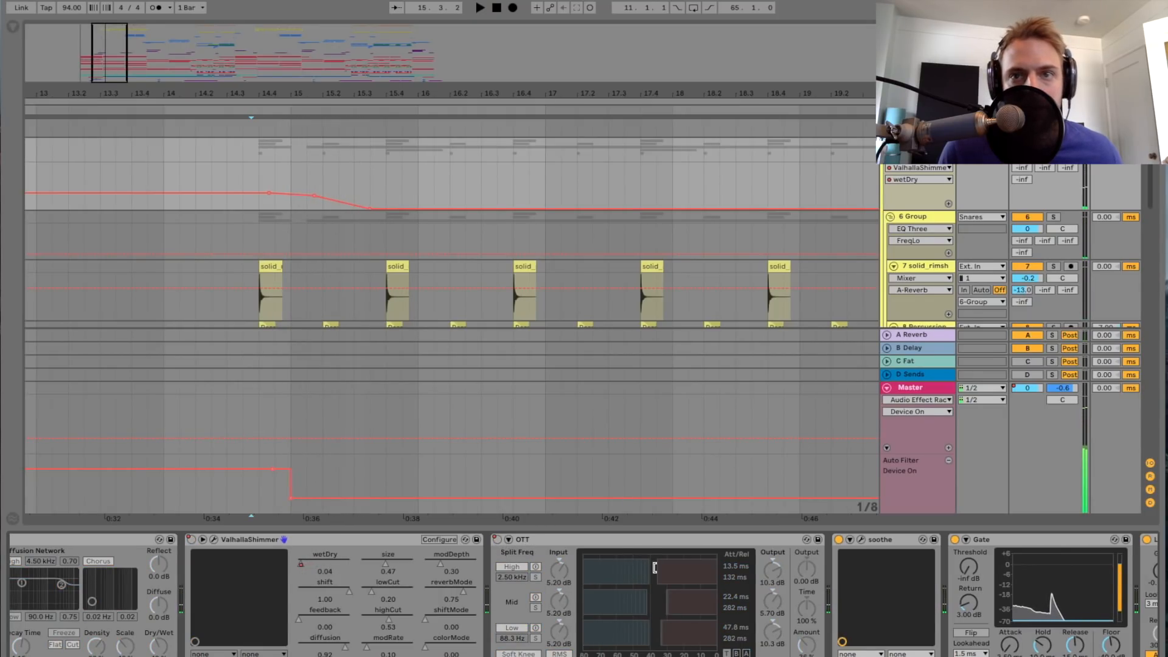
Step: Replay the Snares group from 14.4 while looking through its device chain from the Glue Compressor to the Limiter
scroll(618, 600, left, 4)
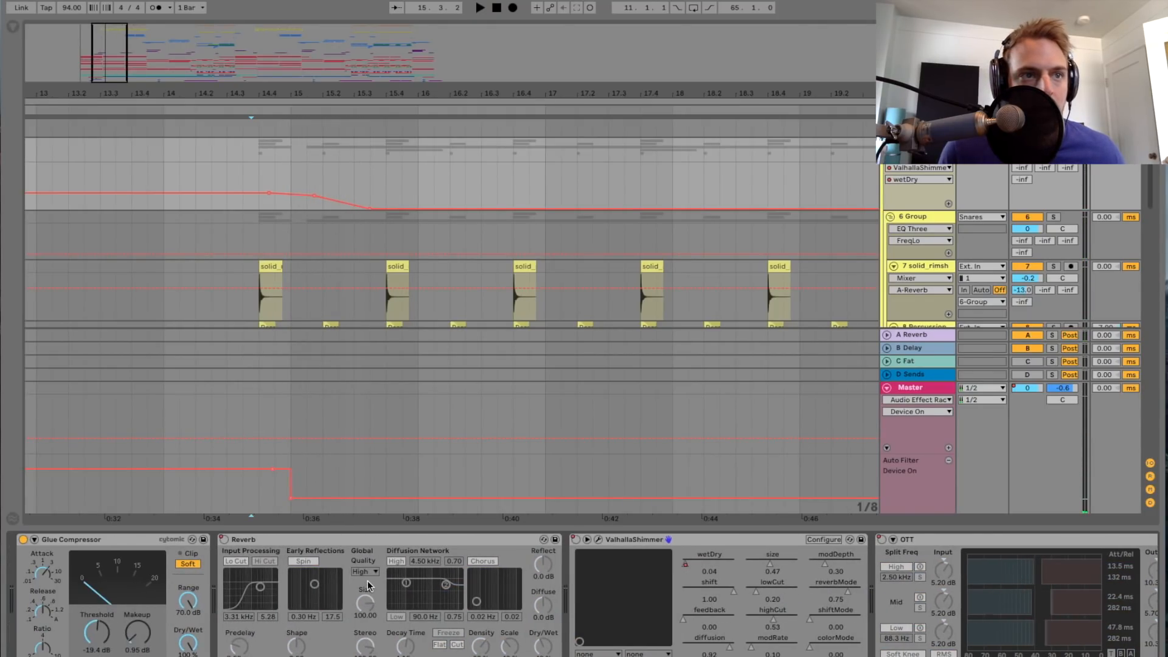
click(254, 168)
key(space)
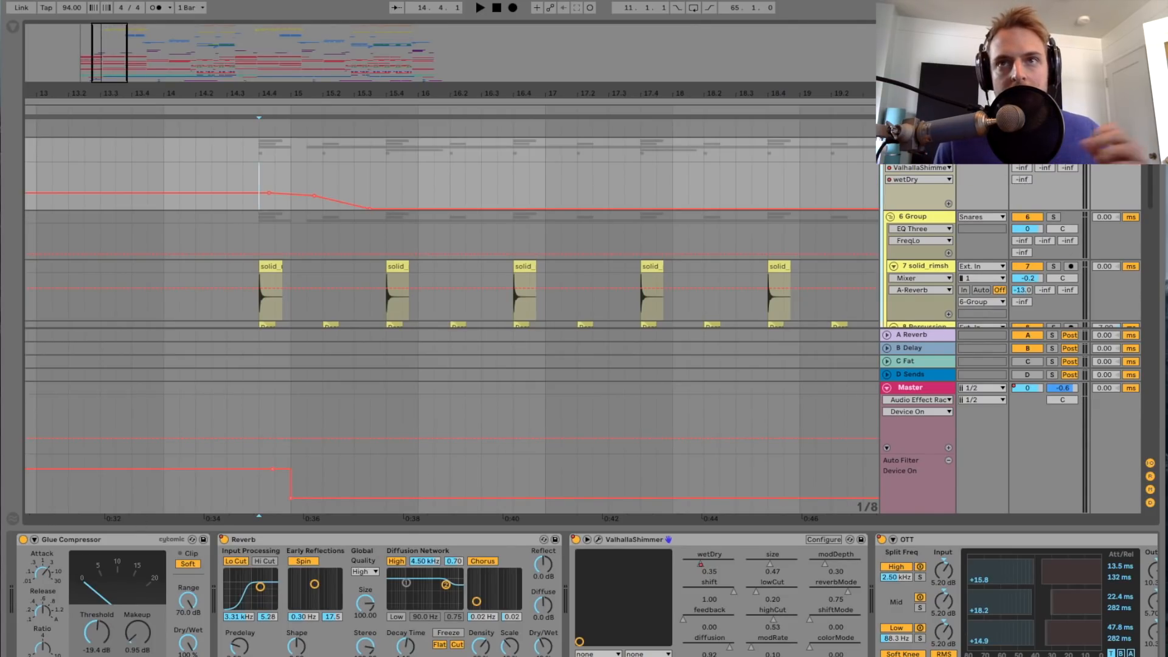
key(space)
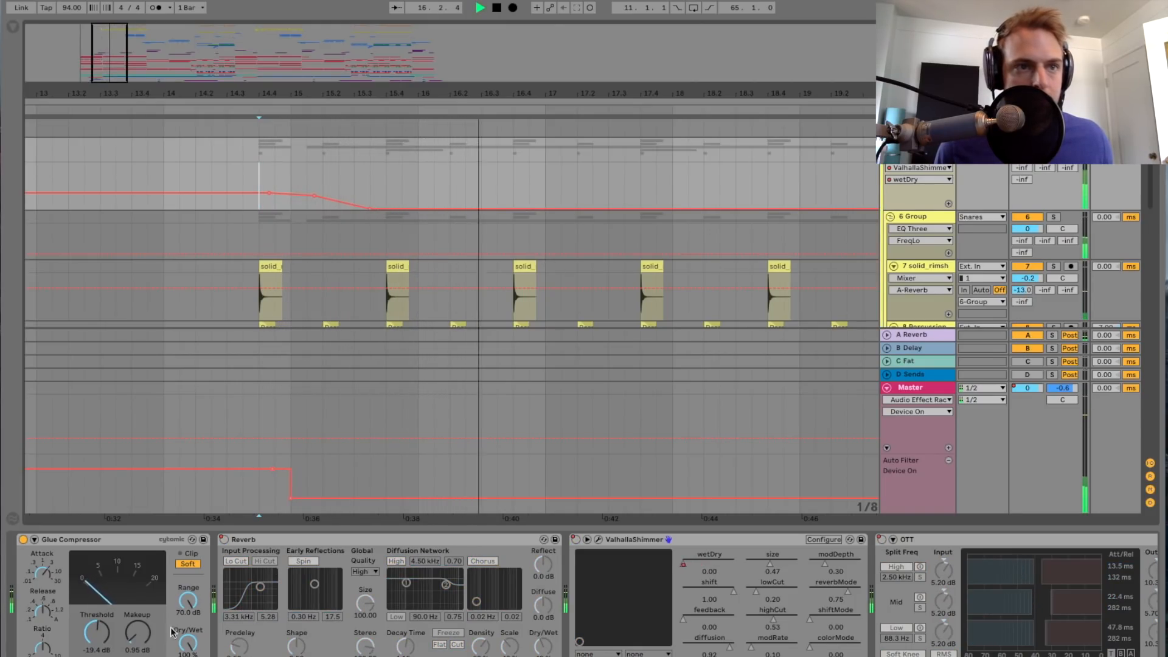
scroll(322, 604, right, 5)
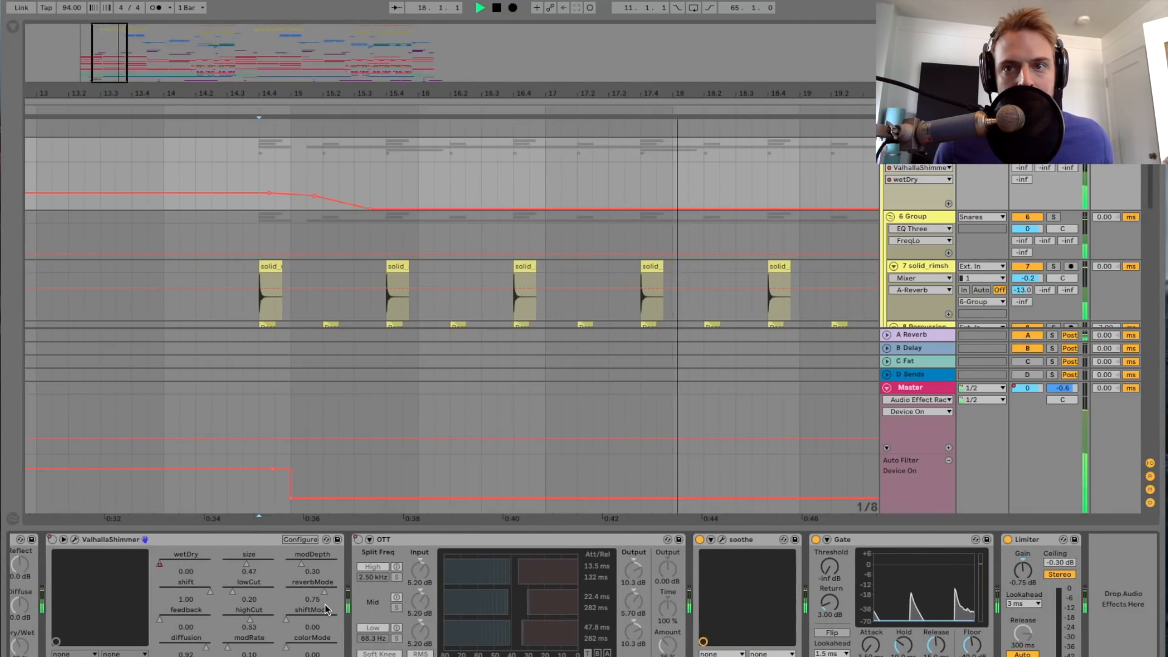
key(space)
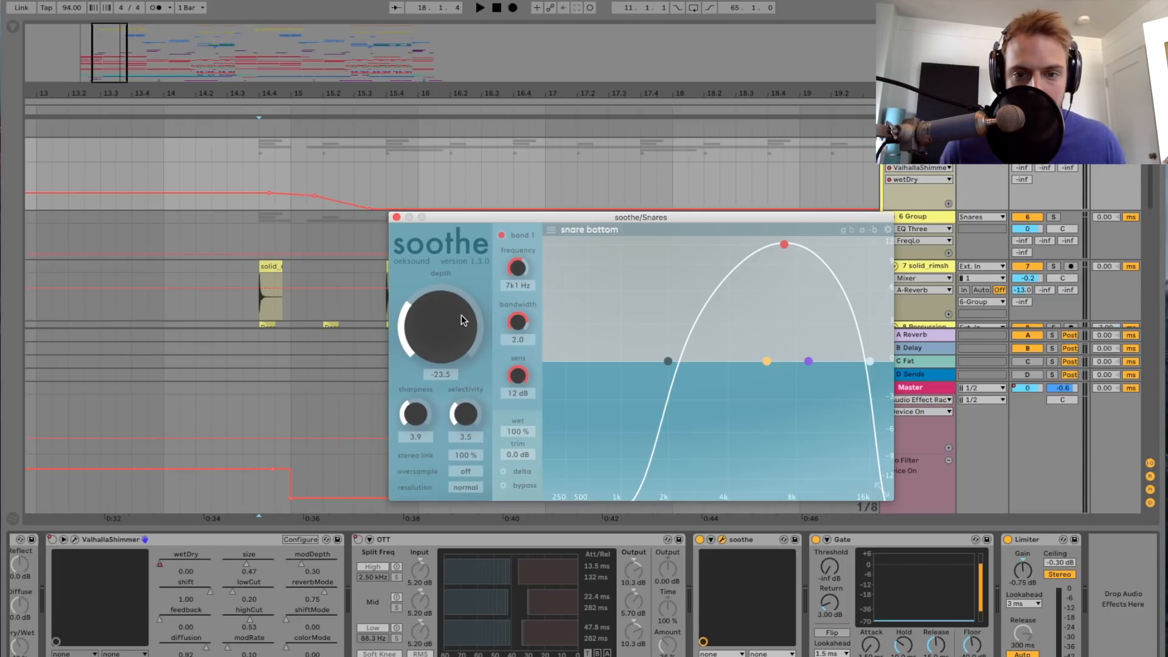
Step: Set soothe's depth on the Snares group to -19.2, play the result, and close the plug-in window
scroll(461, 315, up, 4)
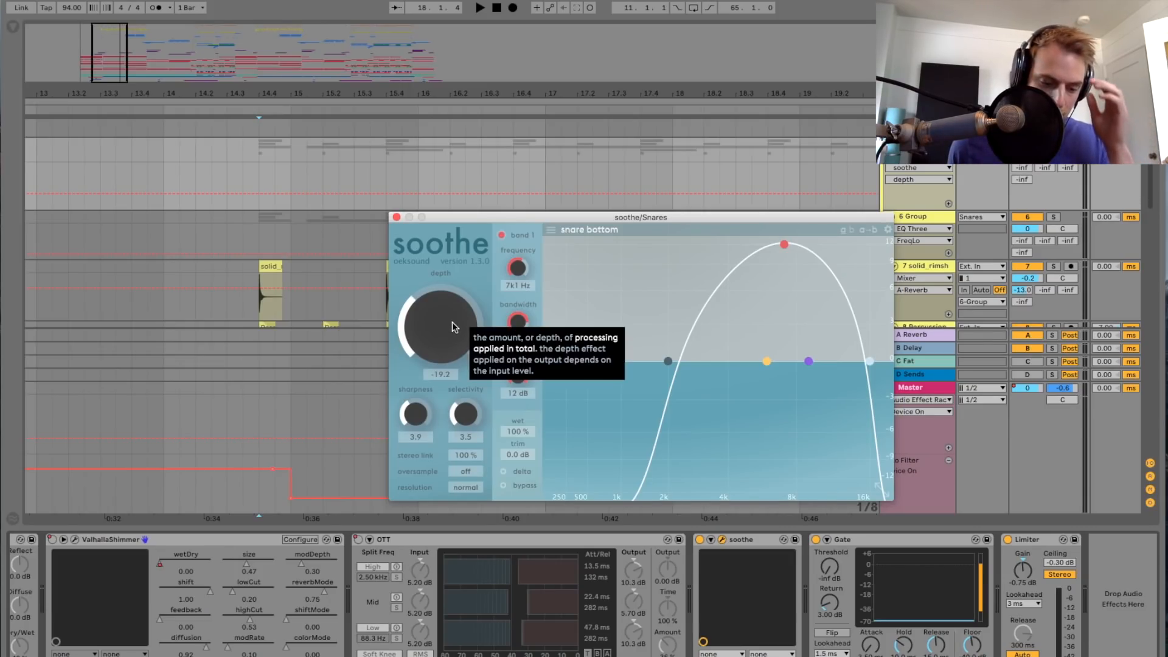
key(space)
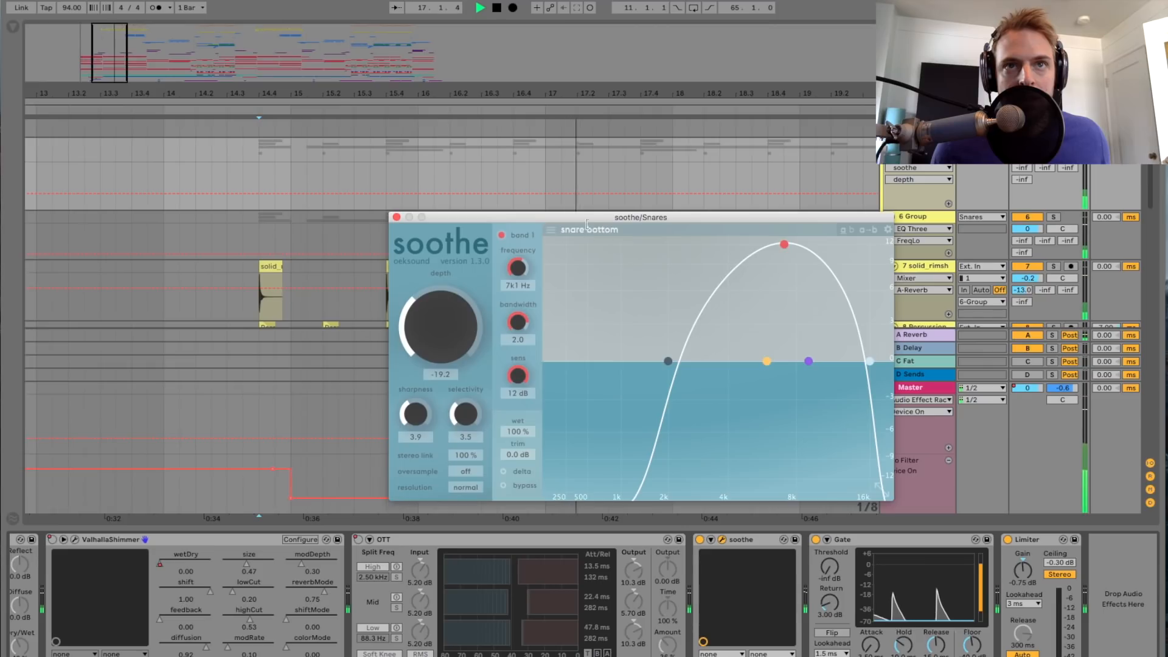
click(396, 217)
Step: Play the Snares group from 22.4, at the last rimshot clip of the section, with its device chain shown
scroll(433, 234, down, 5)
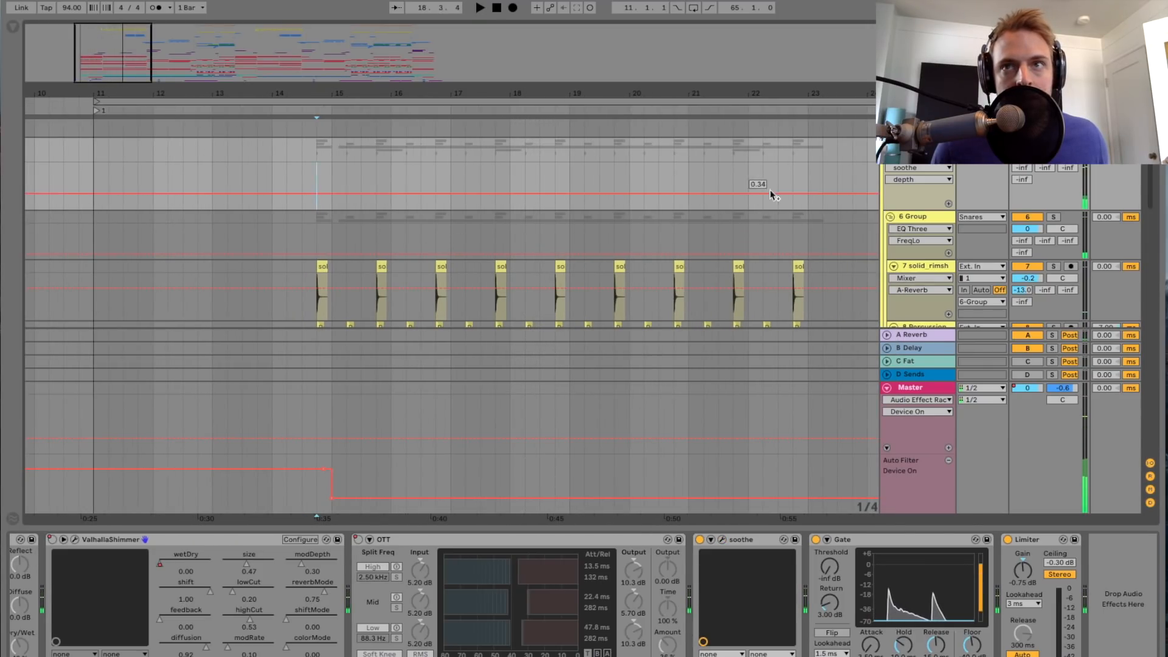
scroll(596, 608, left, 8)
scroll(595, 609, right, 8)
scroll(764, 410, right, 5)
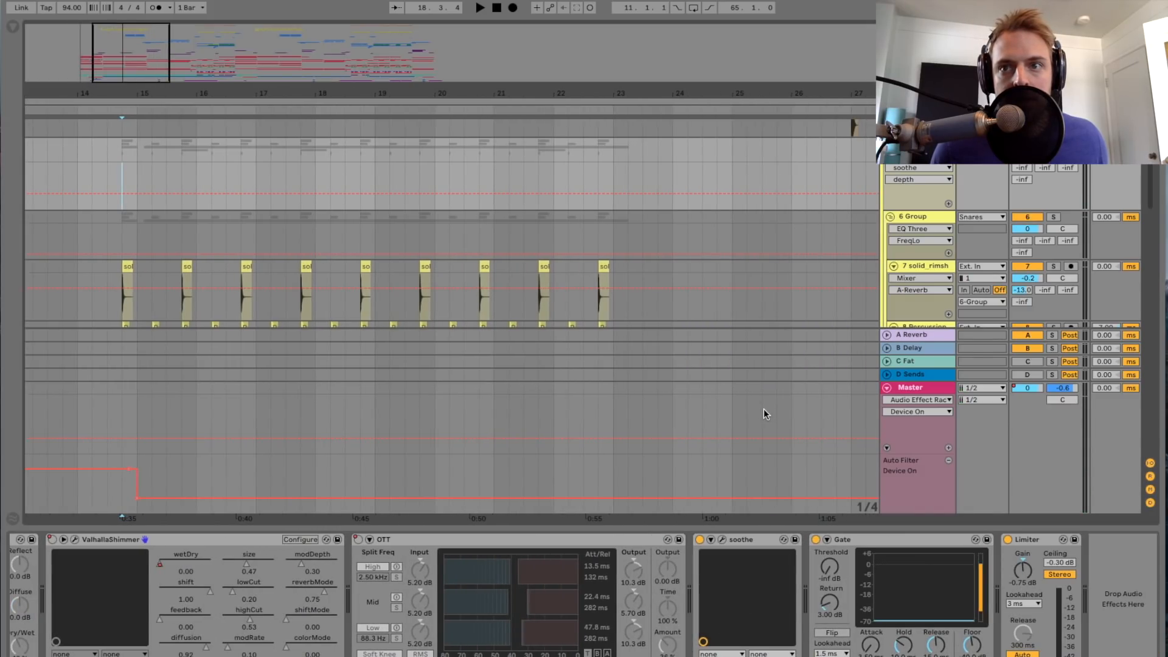
click(601, 227)
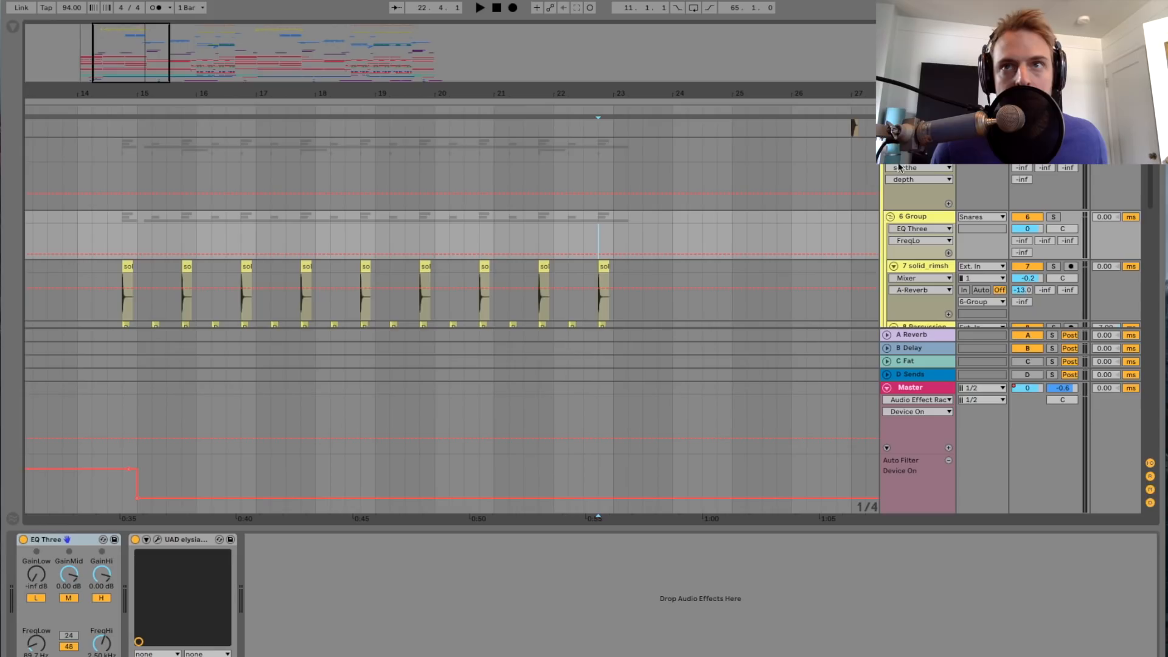
click(914, 153)
key(space)
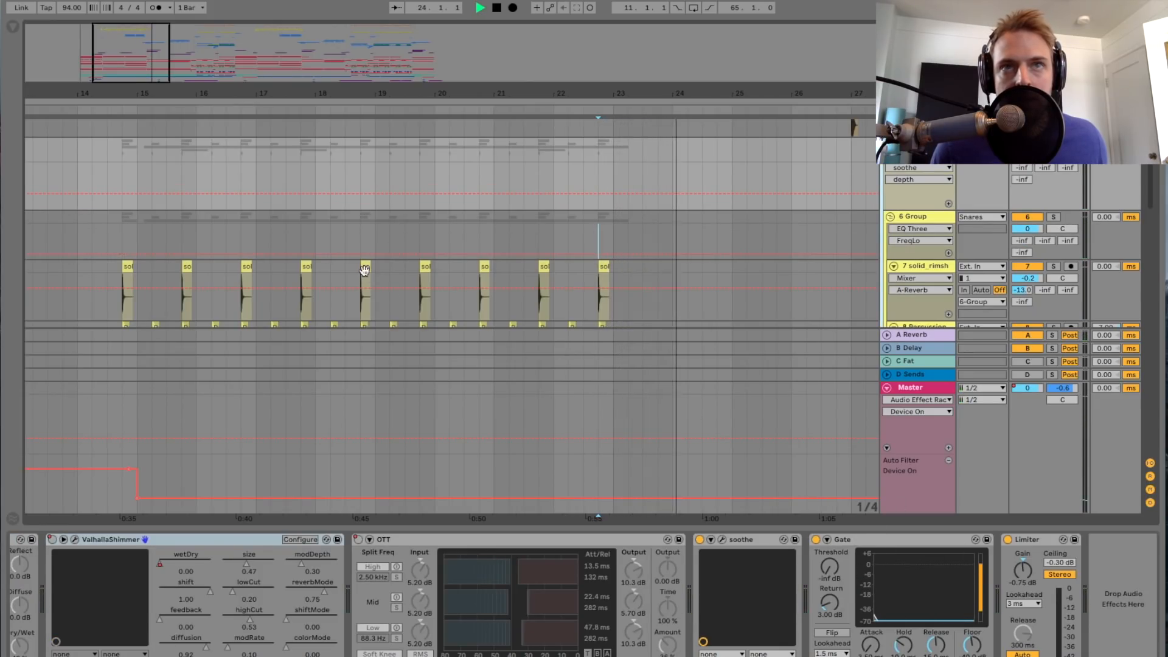
key(space)
Step: Play the Snares group from bar 32 and bring the 12 BLU snare track's clips into view
scroll(828, 173, left, 5)
scroll(818, 189, right, 5)
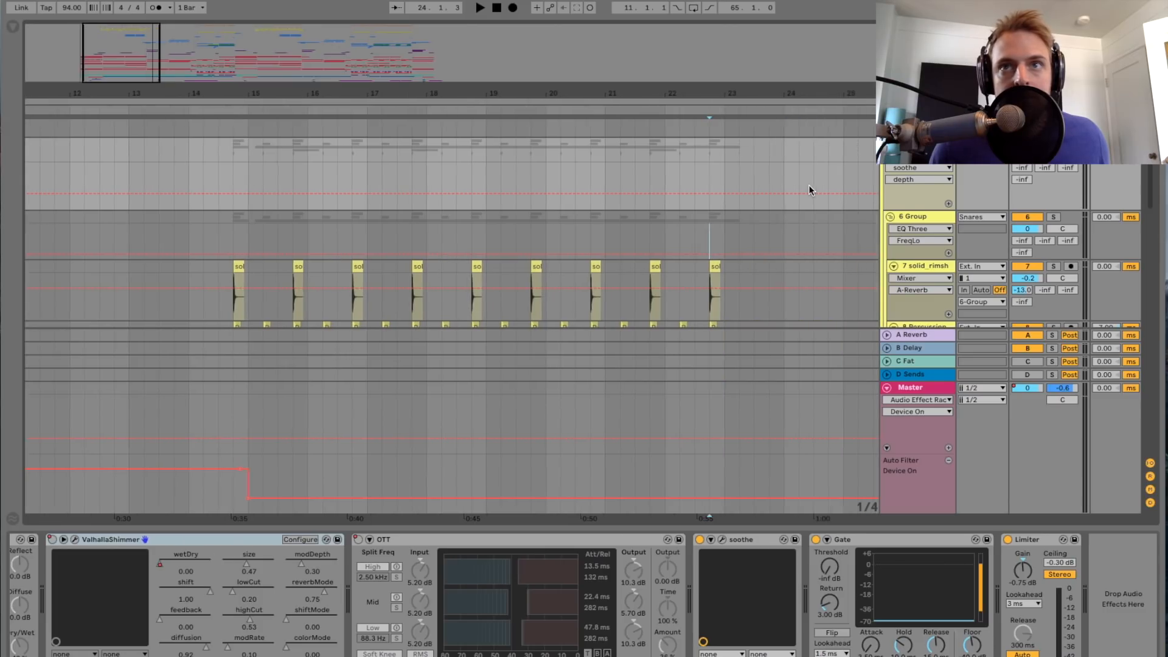
scroll(379, 129, down, 3)
scroll(578, 218, down, 10)
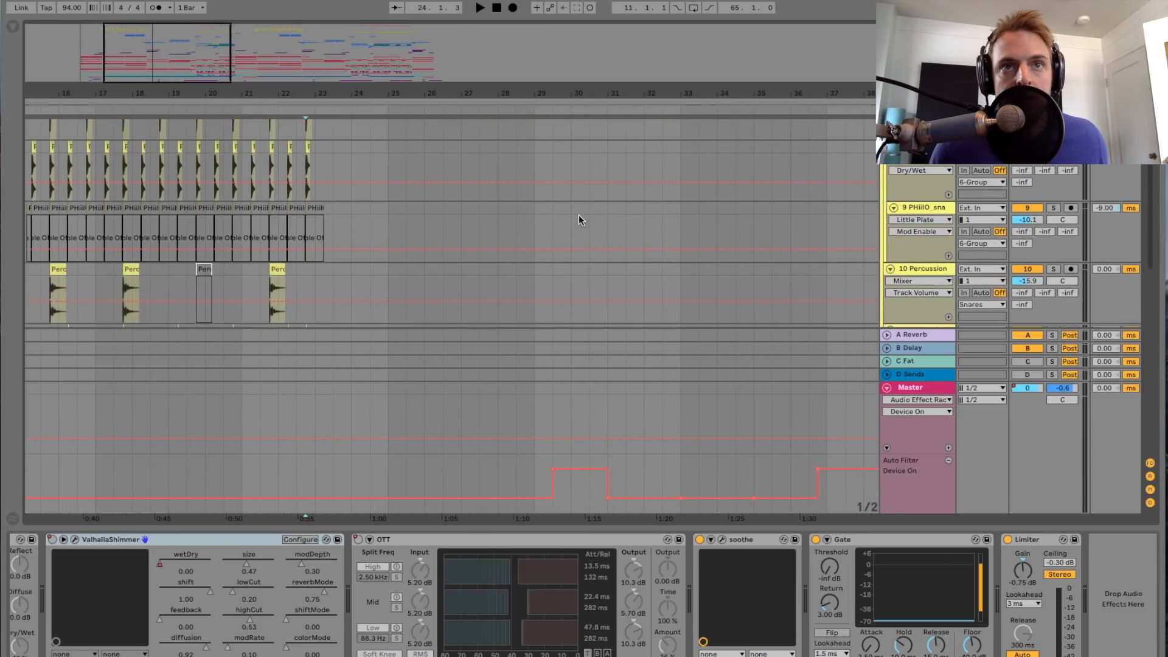
scroll(560, 220, right, 5)
scroll(540, 226, up, 5)
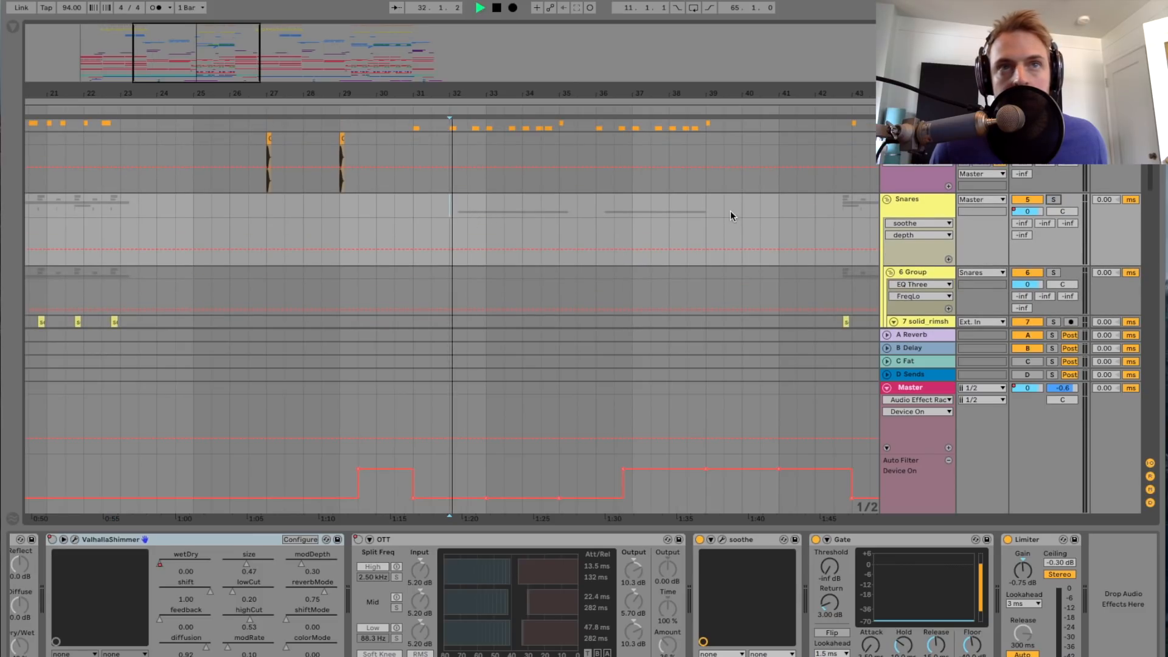
scroll(535, 208, down, 5)
scroll(535, 208, down, 4)
scroll(535, 208, up, 5)
drag(424, 93, 424, 125)
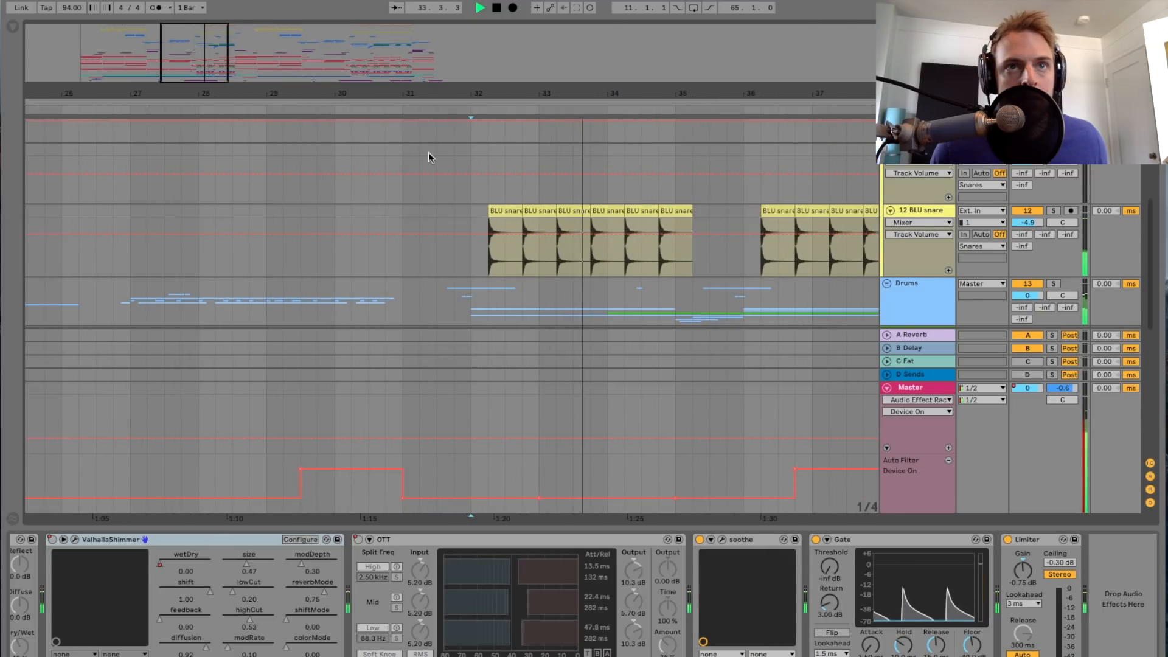
Step: Solo the 12 BLU snare track and play its clips from 32.2
scroll(583, 250, up, 2)
click(937, 266)
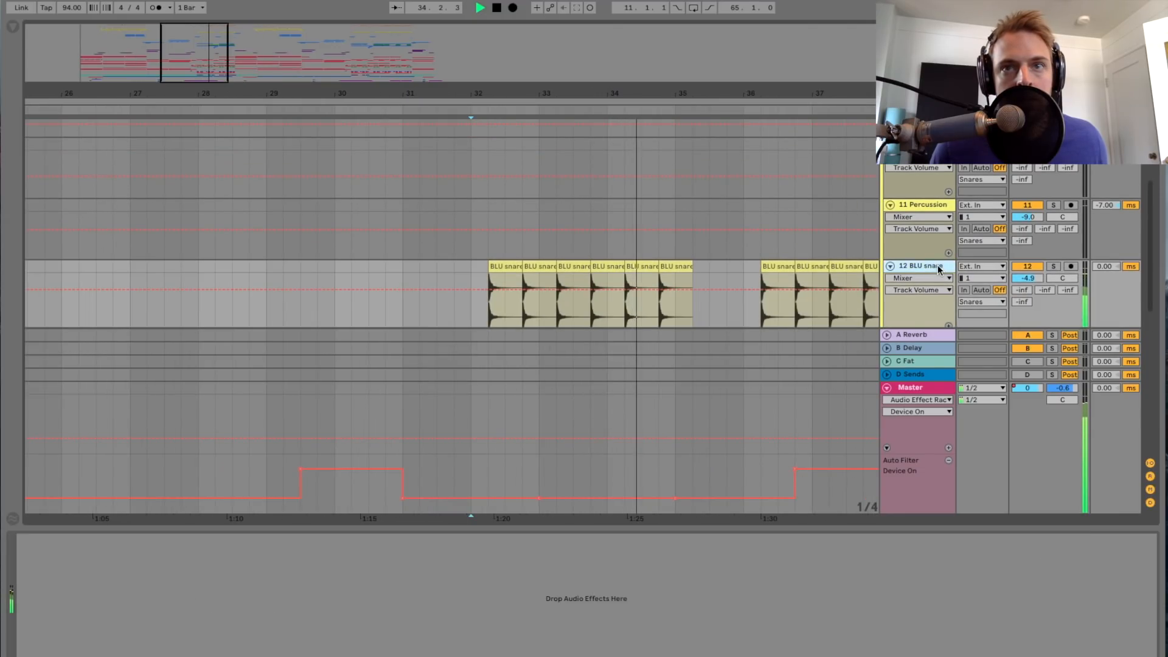
drag(204, 68, 204, 63)
key(space)
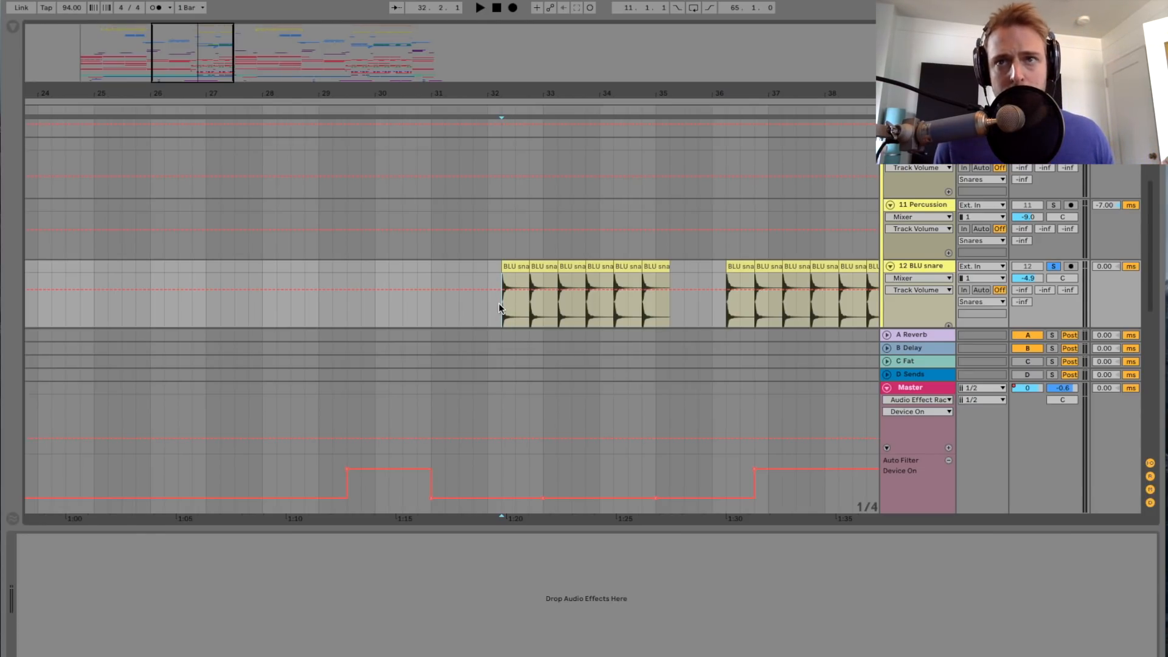
key(space)
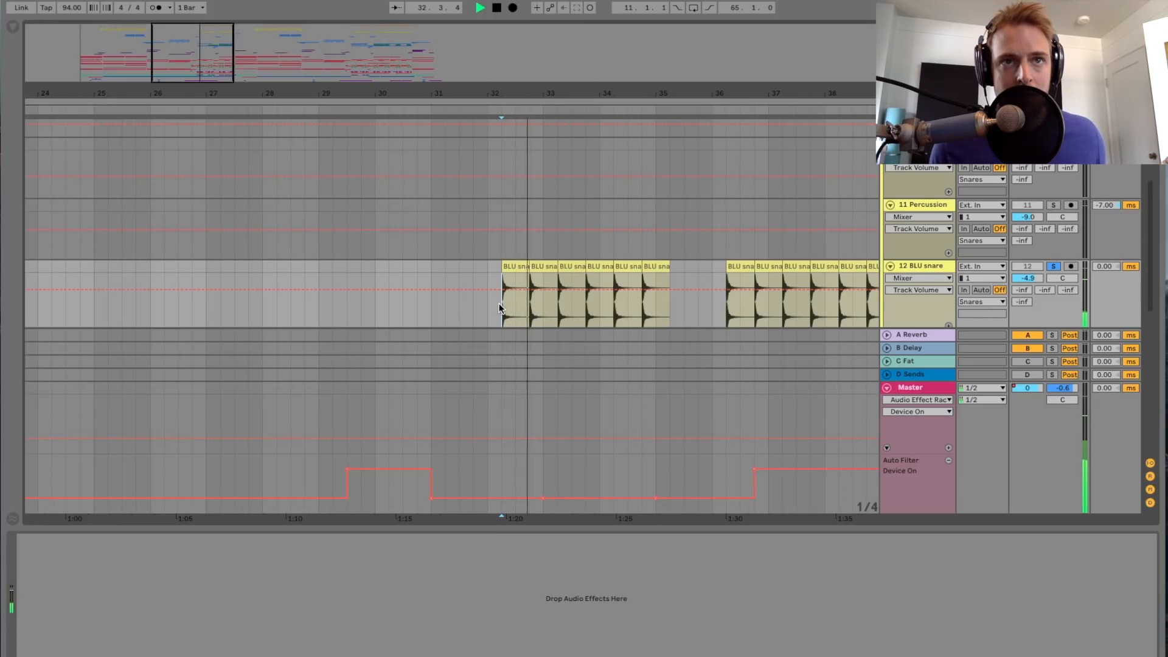
drag(204, 54, 203, 34)
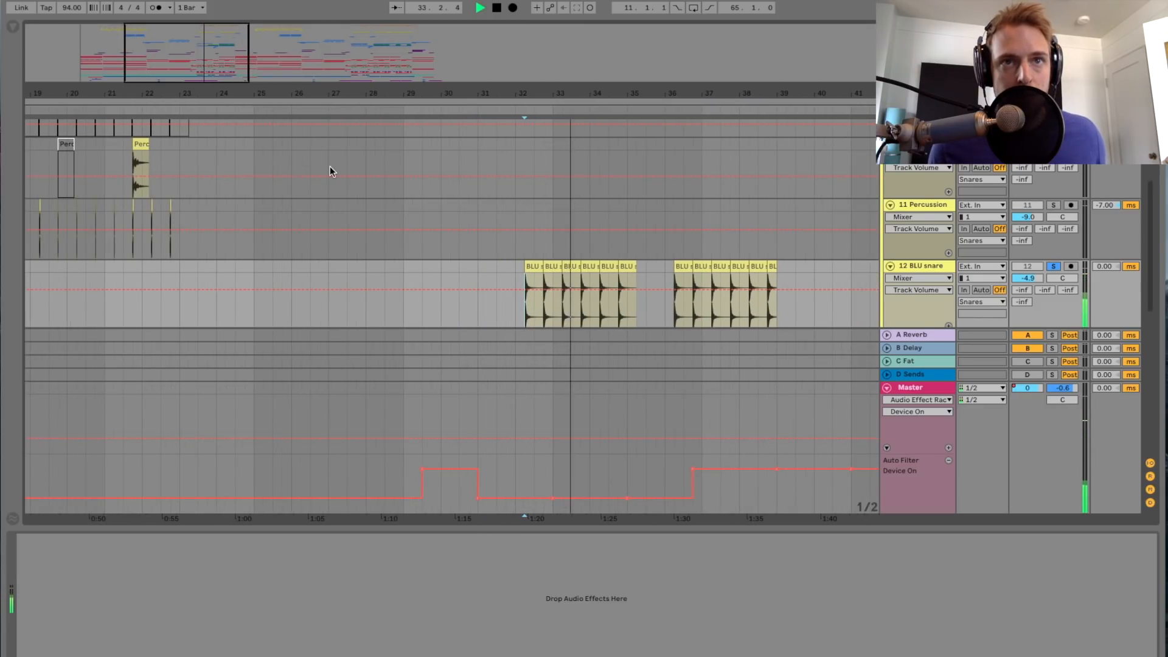
scroll(485, 219, down, 3)
key(space)
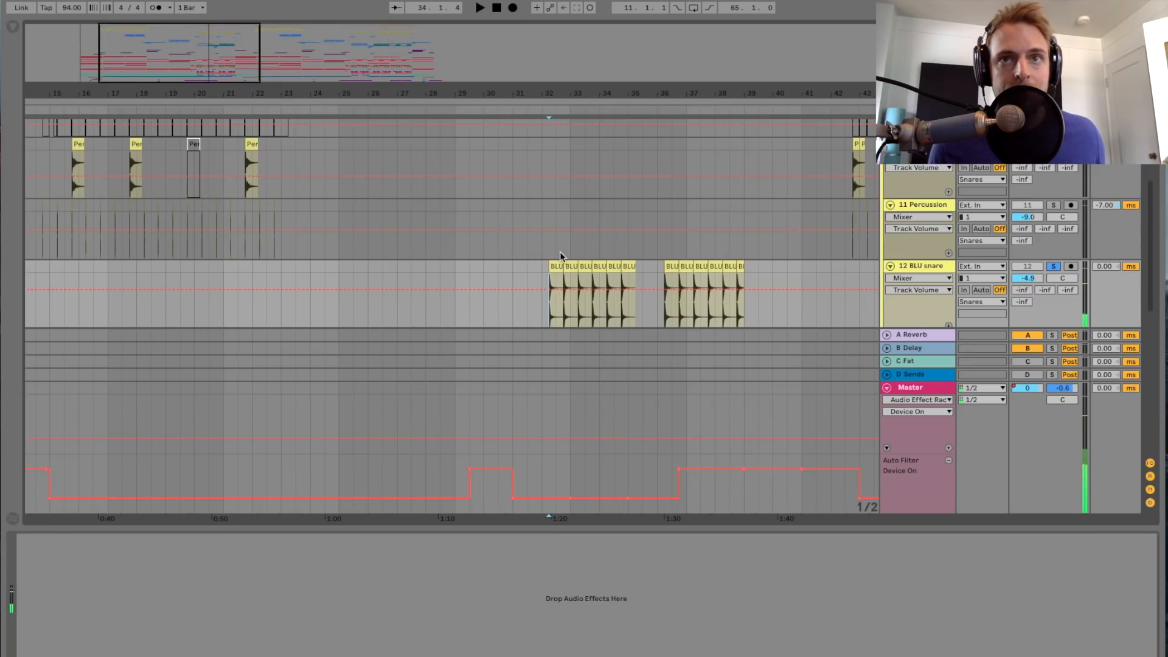
Step: Collapse the Snares group and expand the Drums group to show its tracks
scroll(559, 251, right, 2)
scroll(560, 250, right, 2)
scroll(560, 251, down, 2)
scroll(559, 251, left, 8)
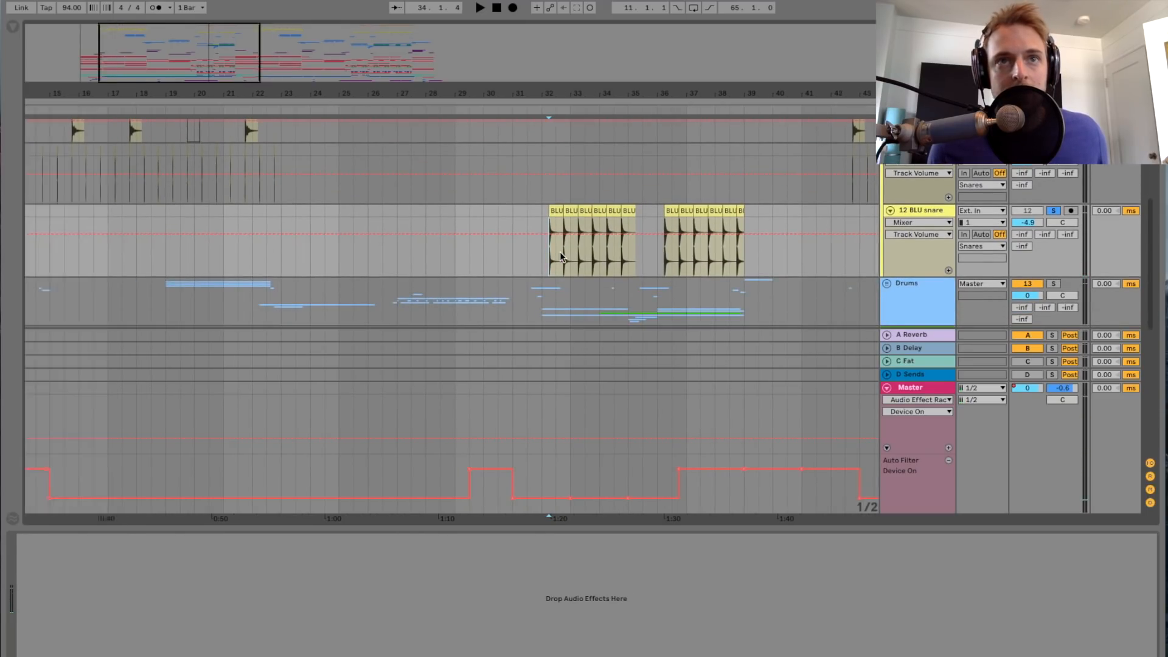
scroll(560, 251, up, 5)
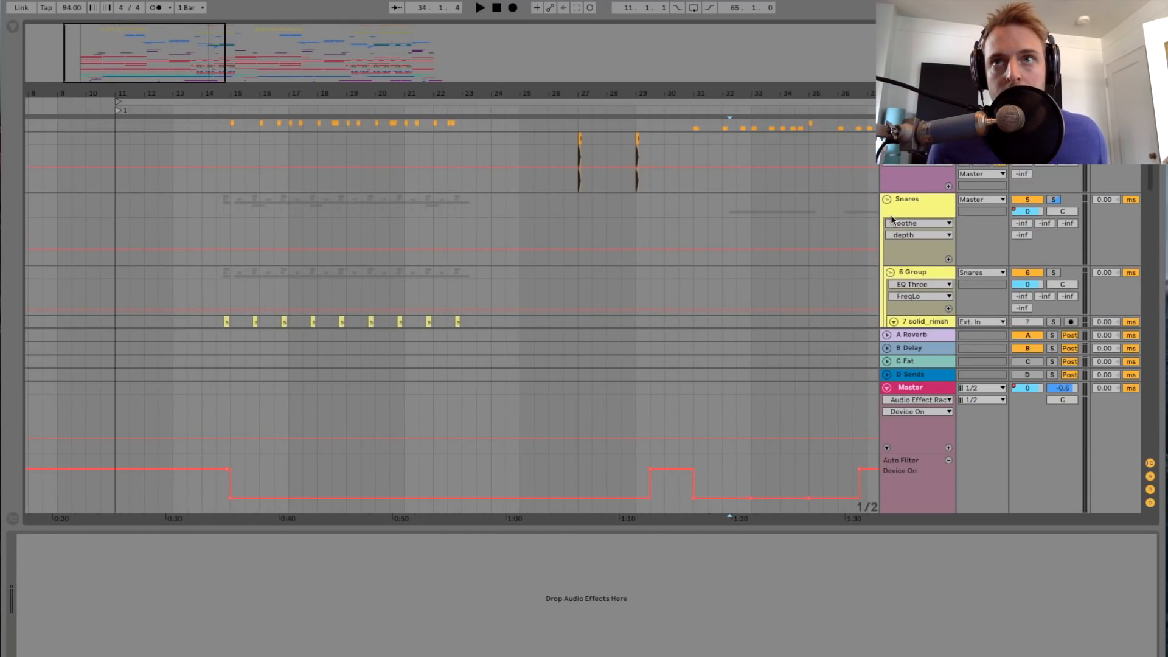
click(887, 203)
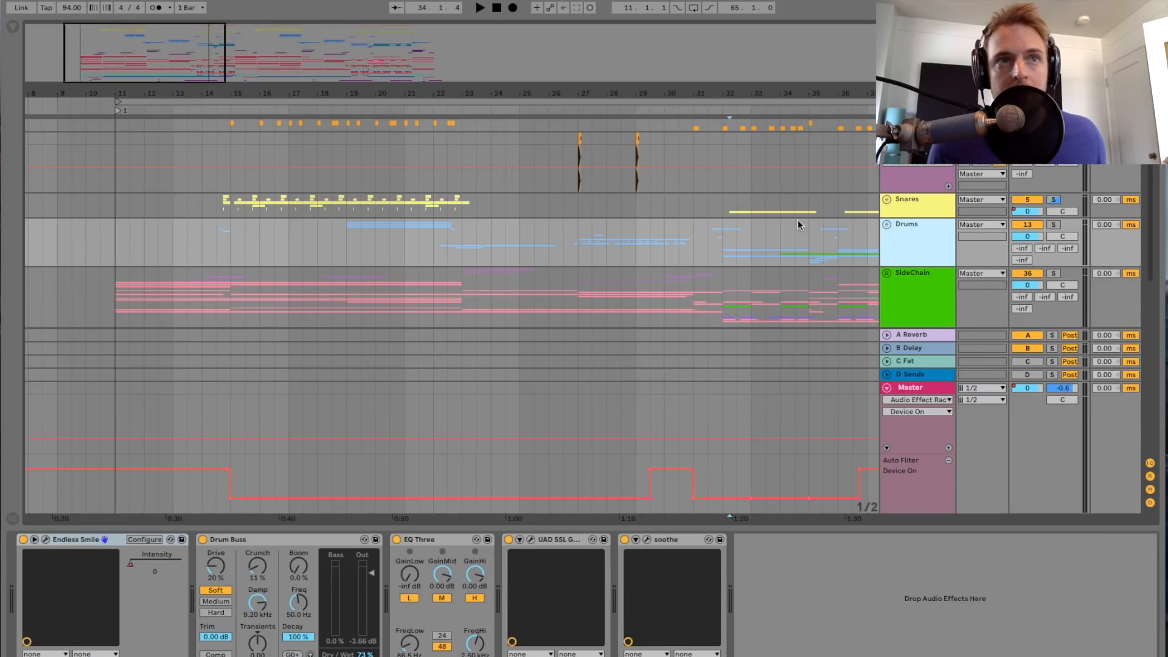
click(887, 225)
scroll(418, 225, down, 5)
scroll(417, 225, up, 5)
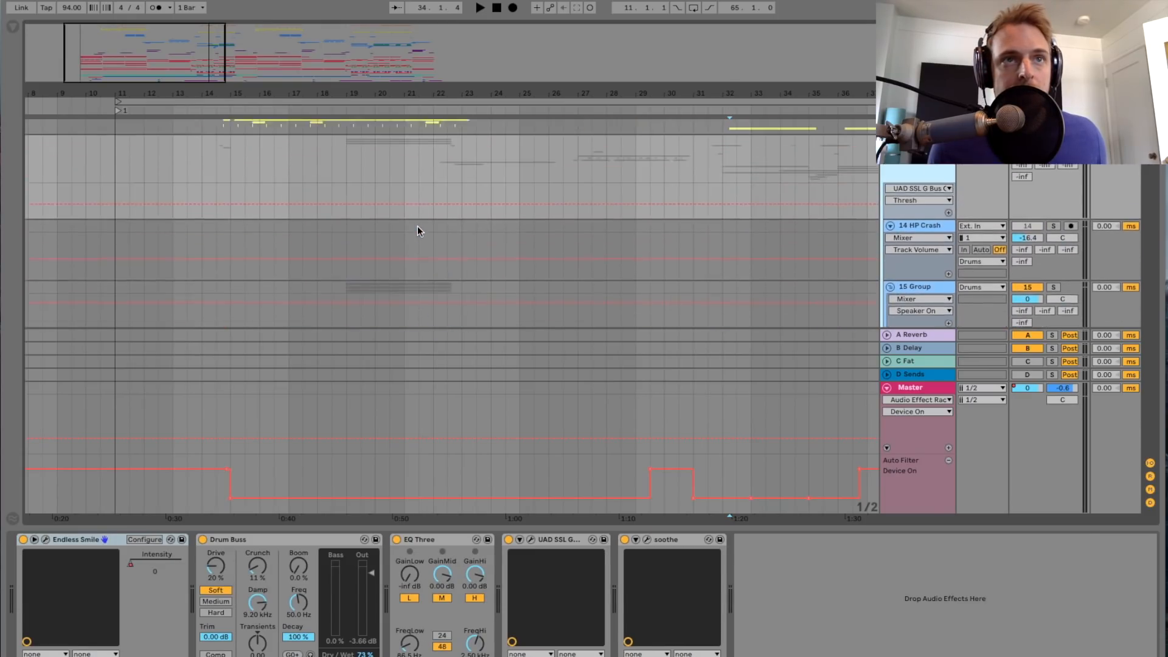
Step: Unsolo the Snares group and play the full mix from bar 15 while looking through the Drums group's tracks
click(230, 249)
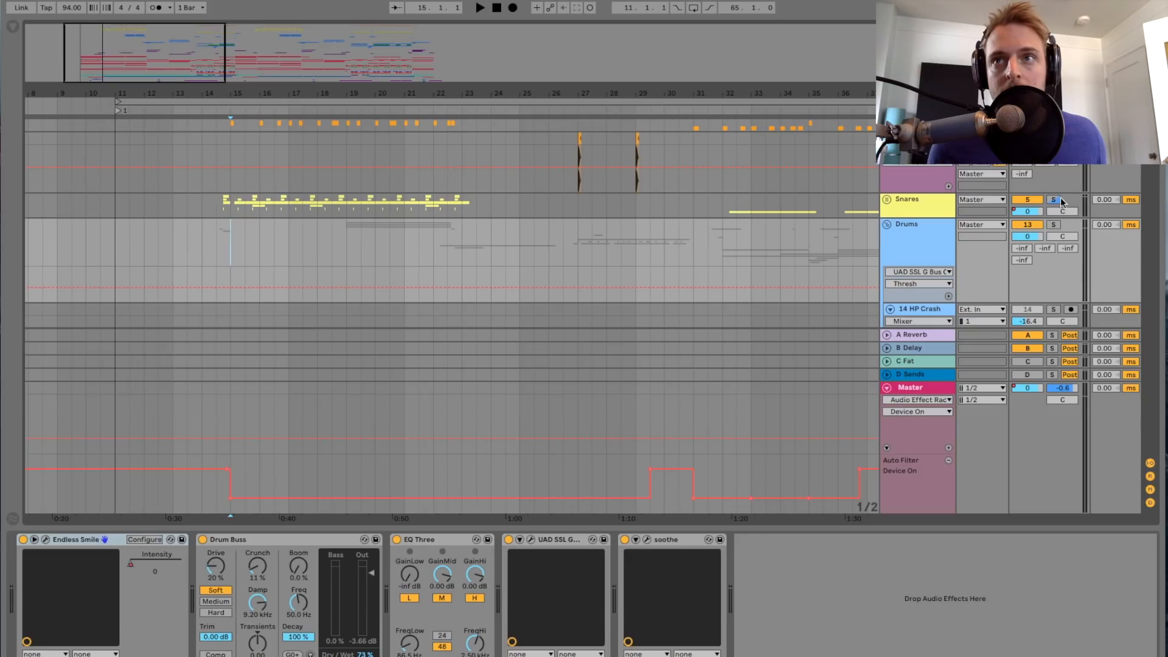
drag(131, 59, 210, 197)
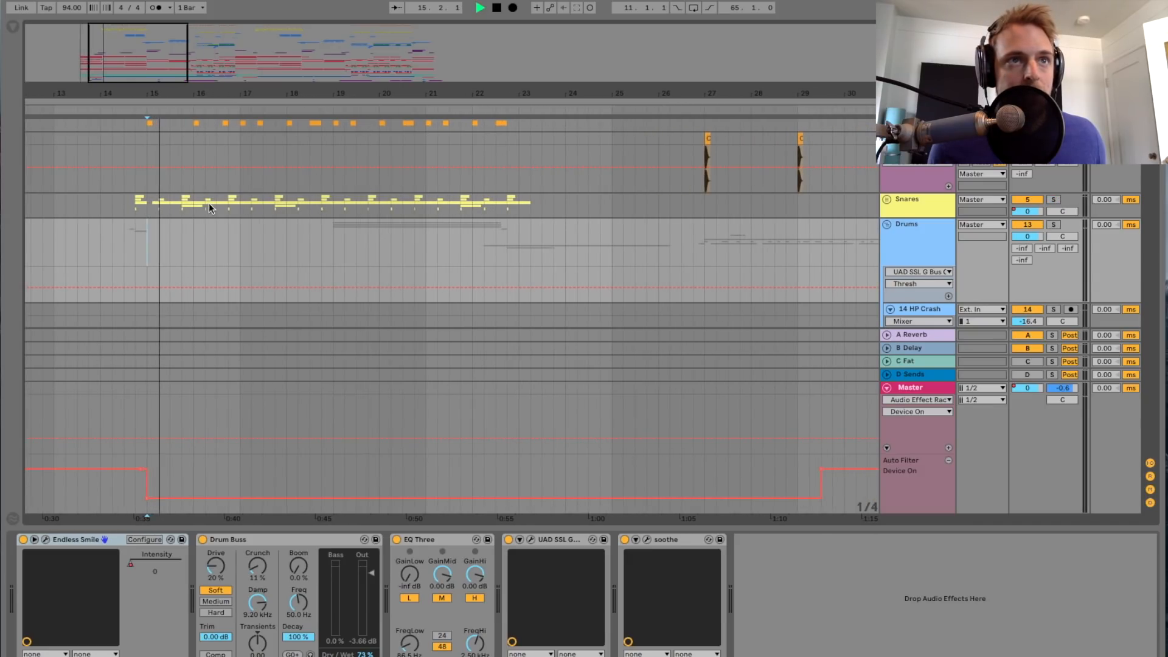
scroll(264, 220, down, 8)
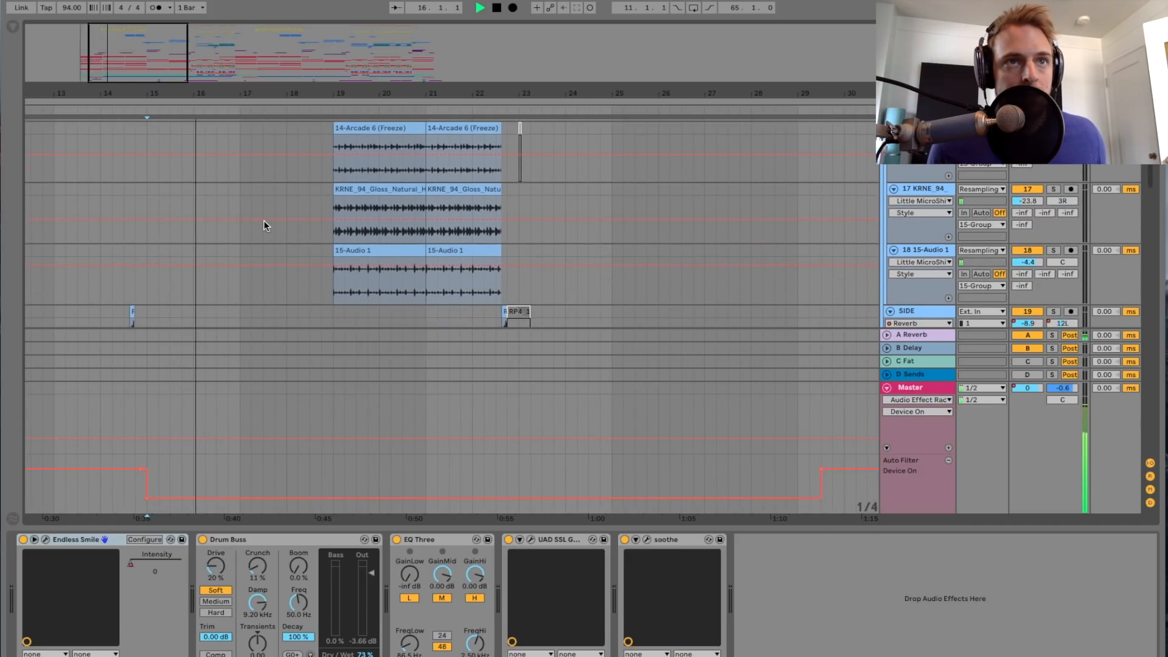
scroll(264, 220, up, 3)
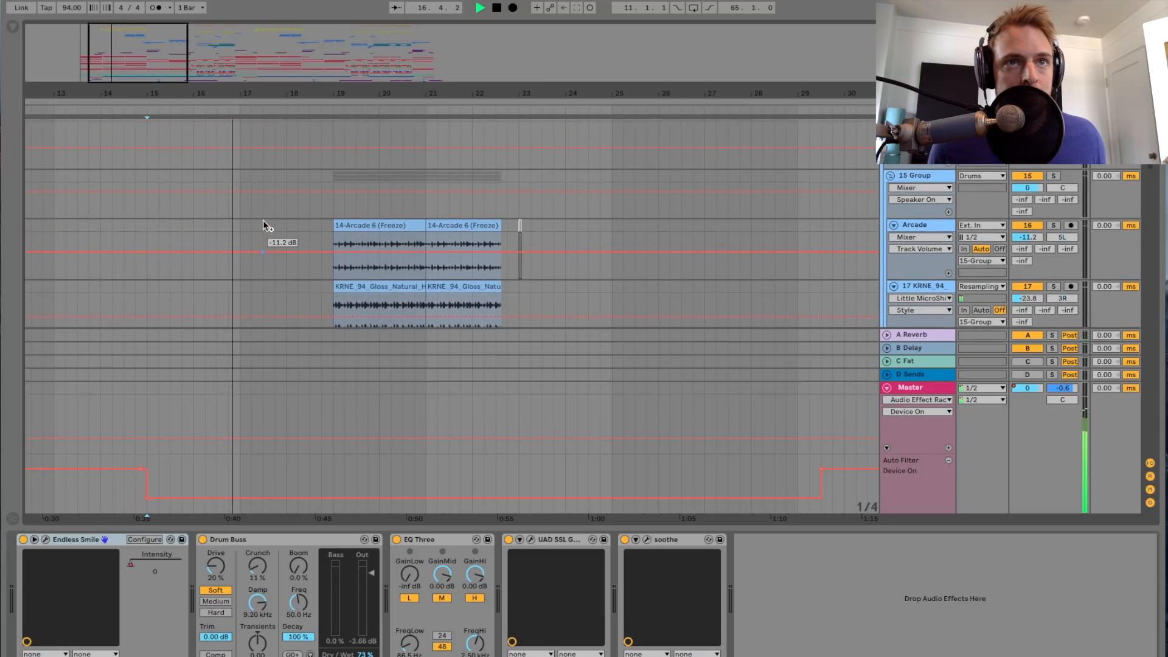
Step: Bring the Arcade, hat loop and 15-Audio 1 clips at bar 19 into view while the mix plays, and stop playback
scroll(263, 220, right, 2)
drag(139, 56, 146, 98)
scroll(199, 241, up, 4)
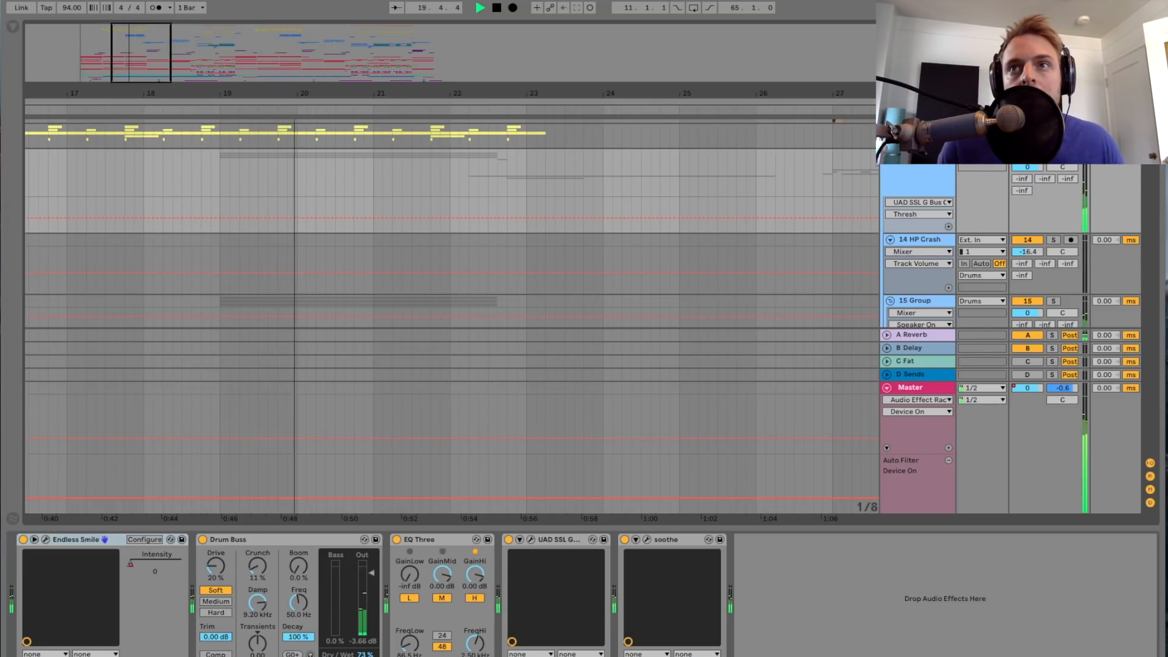
drag(161, 94, 146, 118)
scroll(172, 132, down, 5)
scroll(173, 133, down, 3)
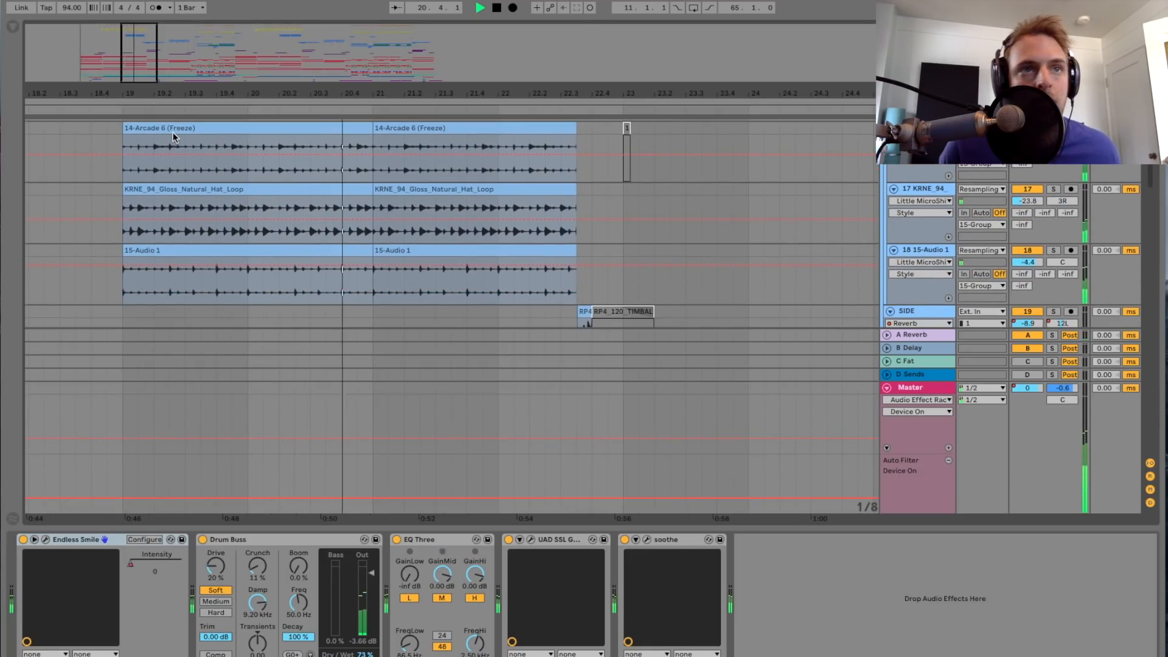
scroll(173, 131, up, 5)
key(space)
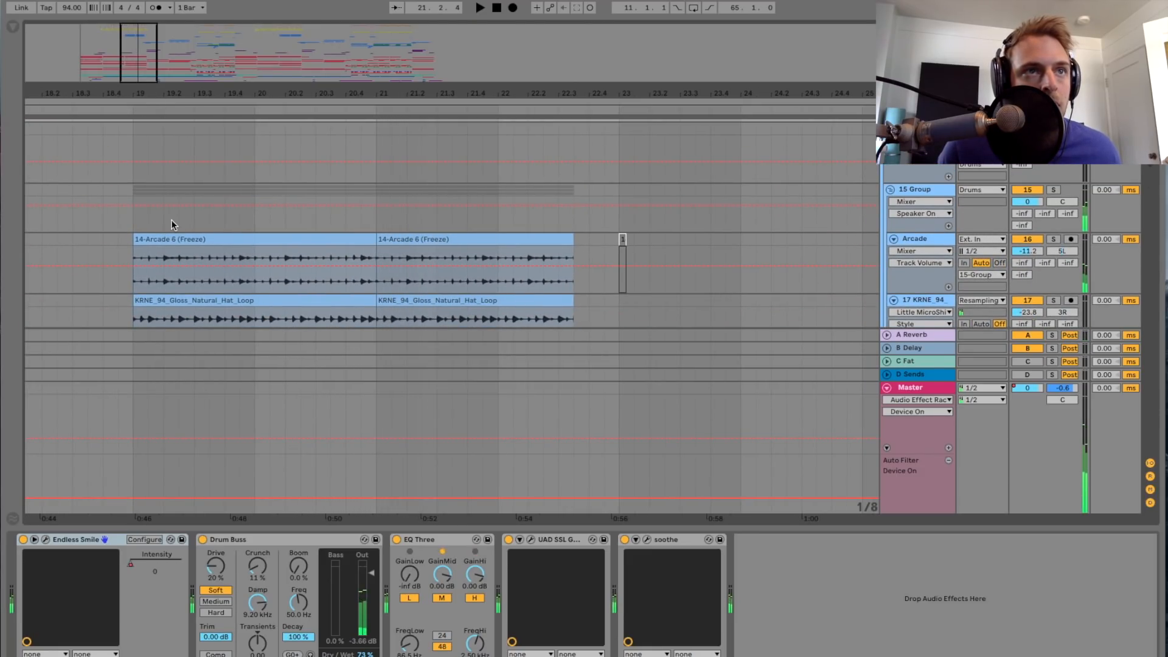
Step: Solo the Arcade track in the 15 Group and play it from bar 19 with its device chain shown
click(129, 224)
click(133, 258)
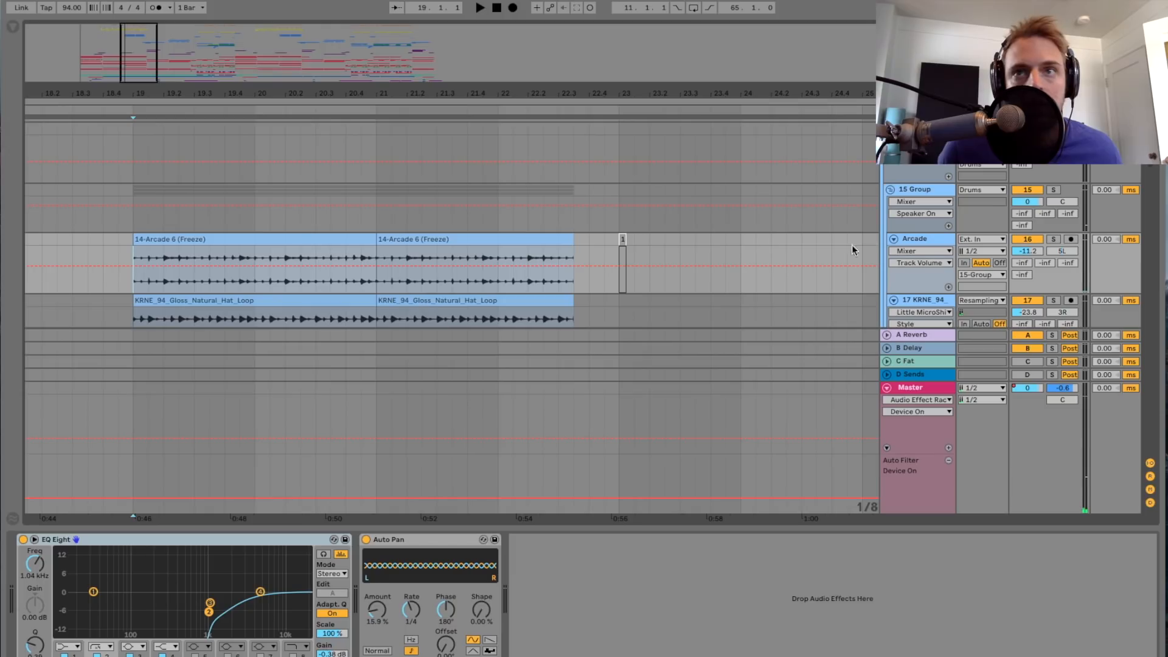
scroll(622, 266, down, 2)
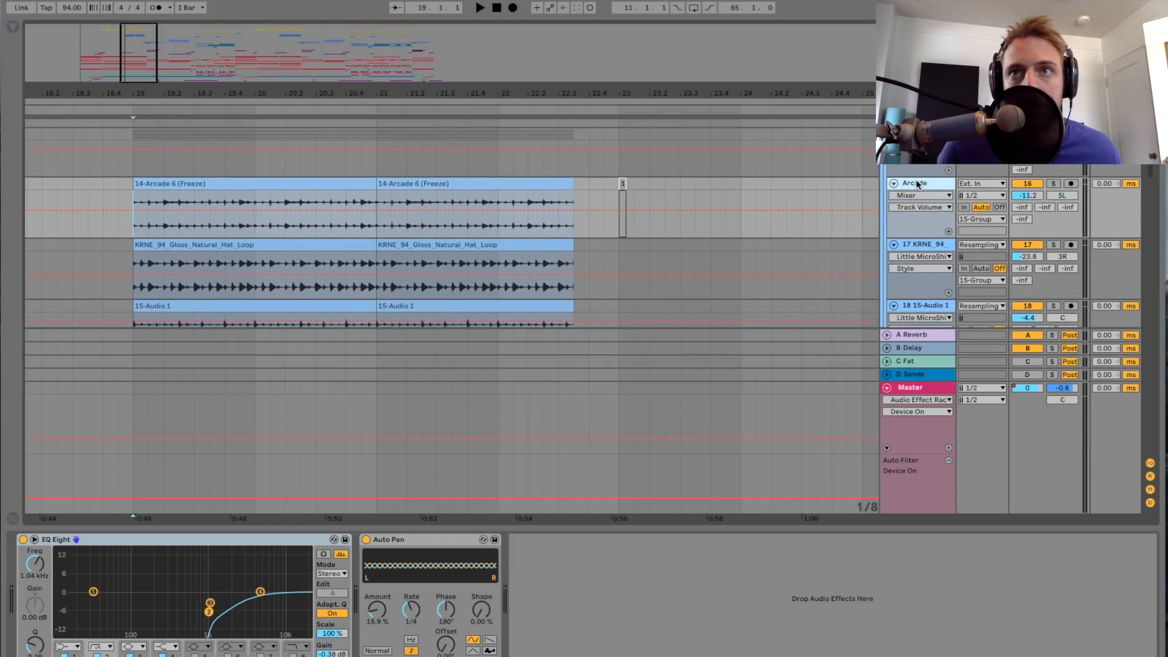
click(1053, 183)
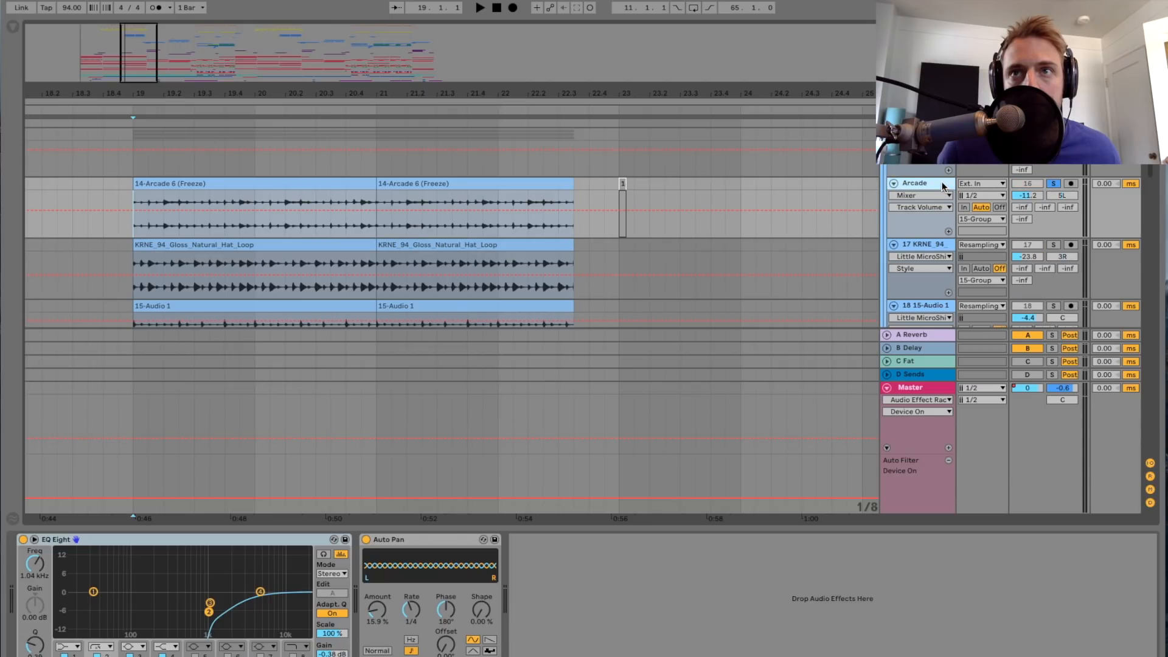
drag(110, 59, 134, 54)
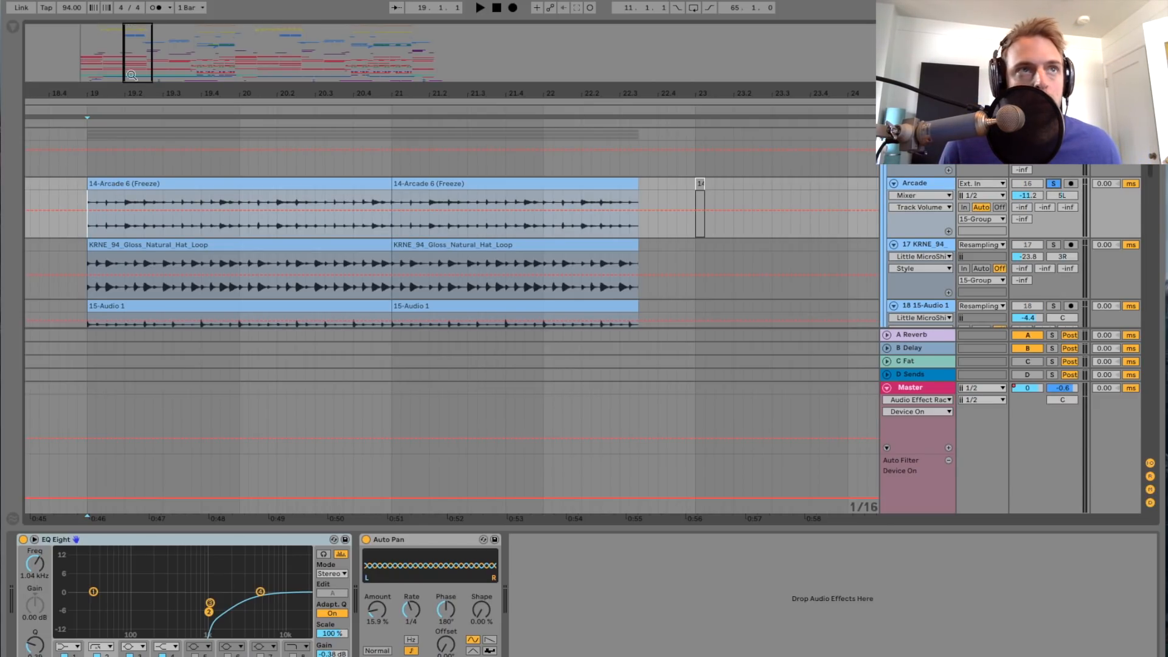
drag(132, 76, 137, 89)
key(space)
scroll(187, 170, left, 2)
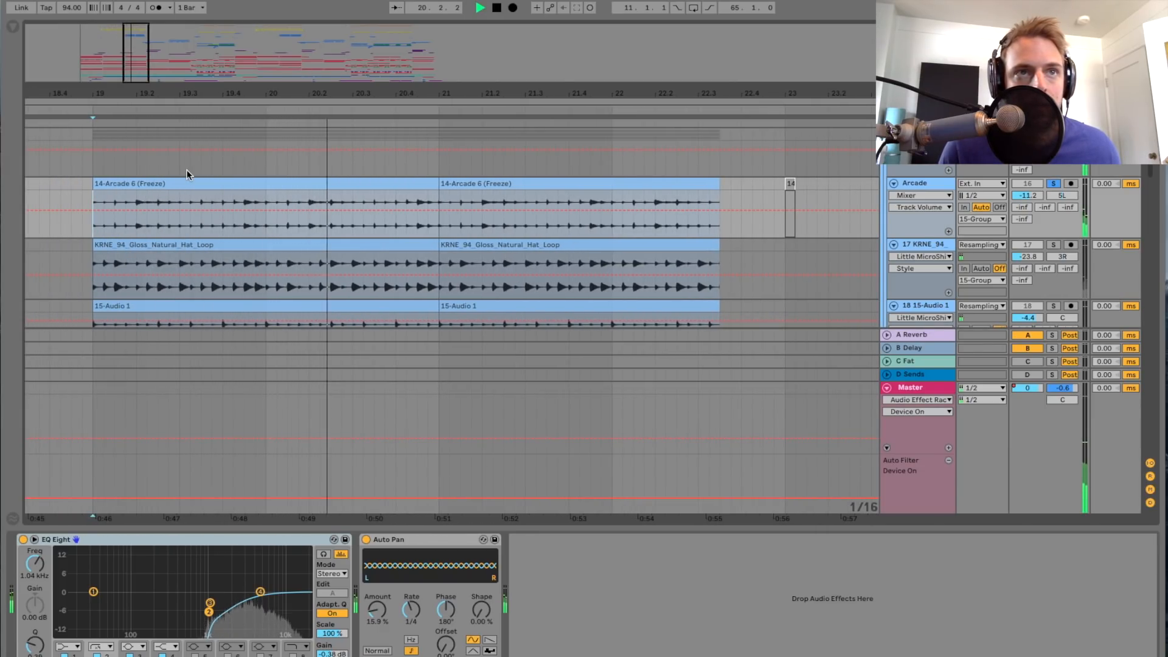
Step: Compare the soloed Arcade track with EQ Eight off and on again, and select its Auto Pan device
click(23, 539)
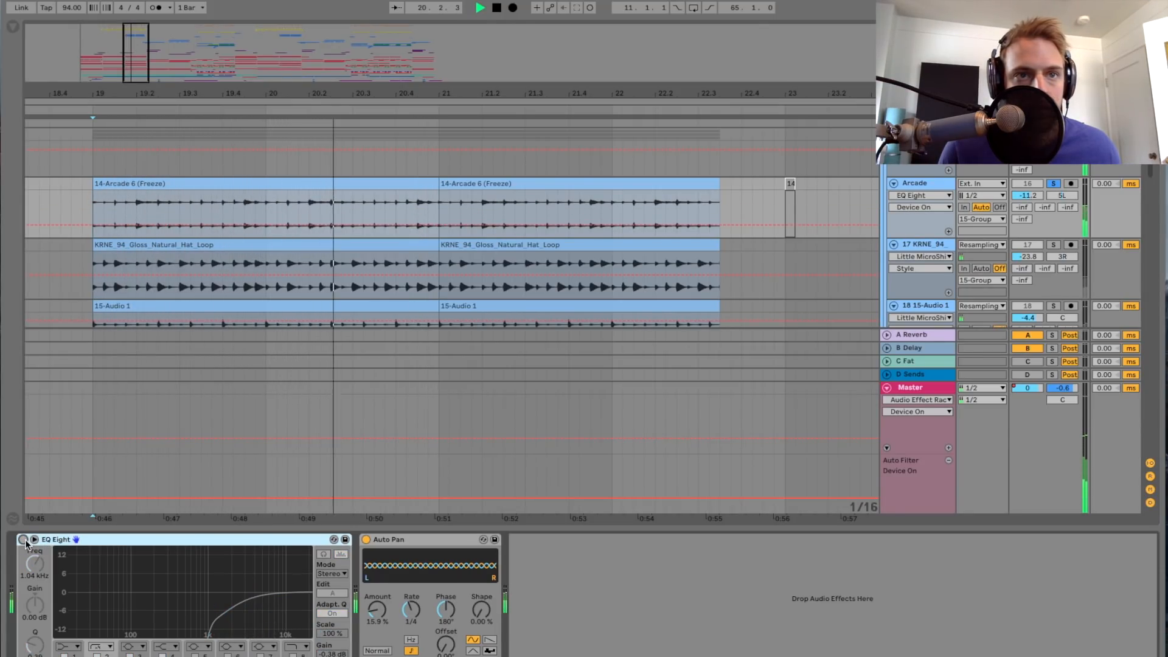
click(23, 540)
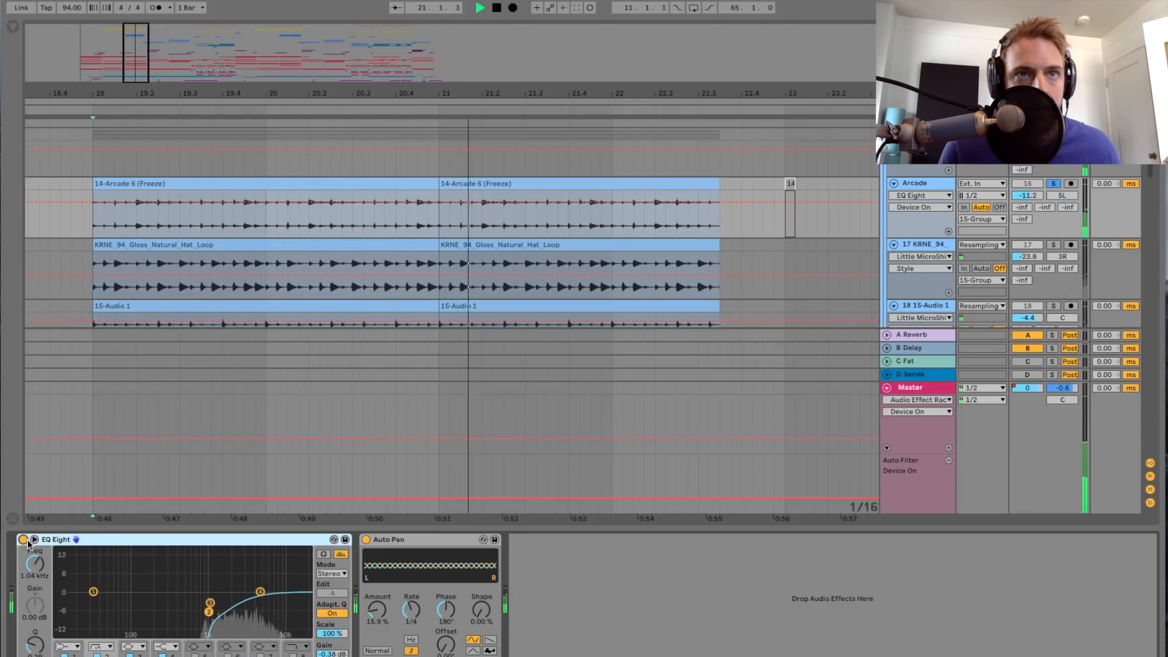
drag(161, 91, 232, 74)
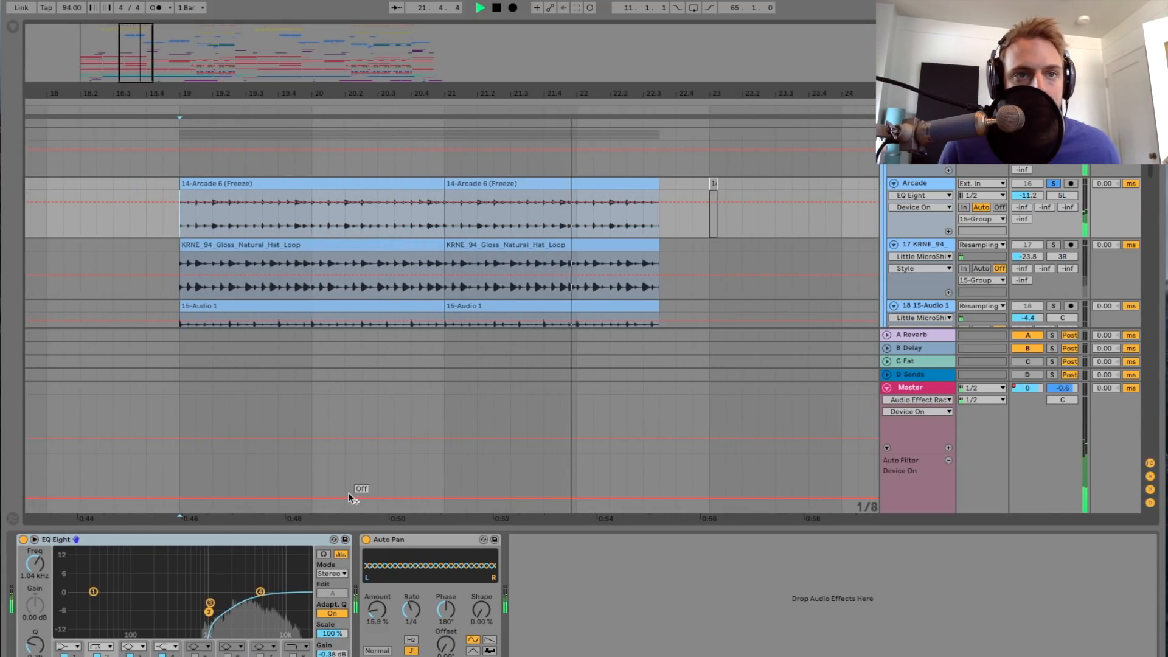
click(408, 540)
key(space)
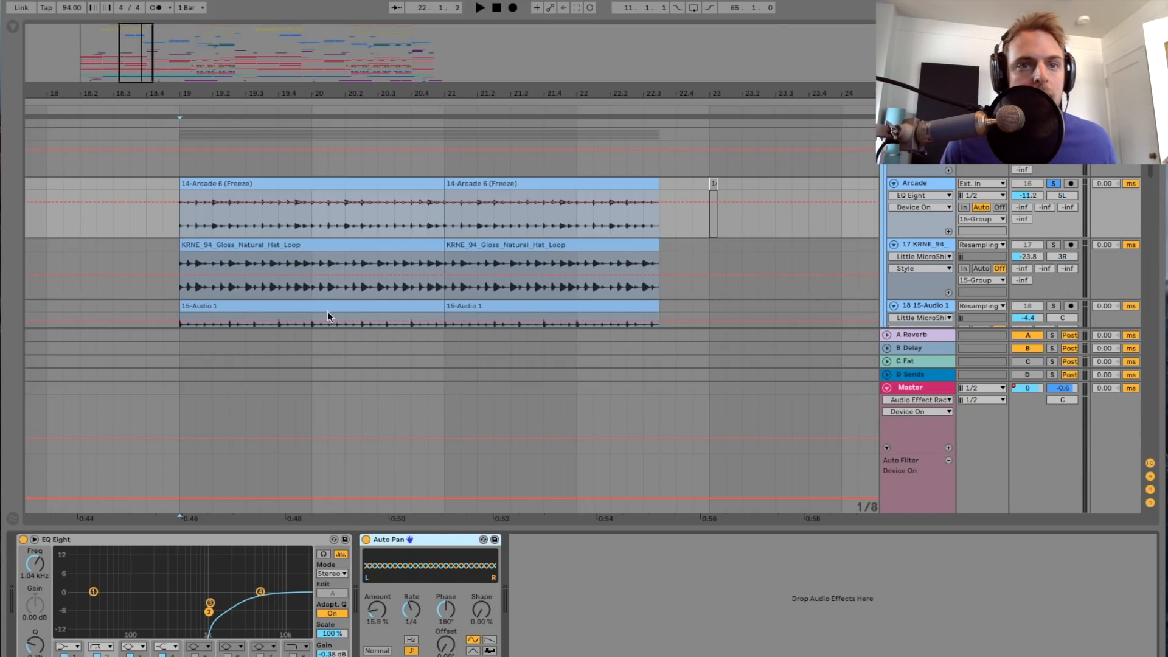
Step: Solo the 17 KRNE hat loop track and play it from bar 19 with its device chain shown
scroll(220, 234, down, 1)
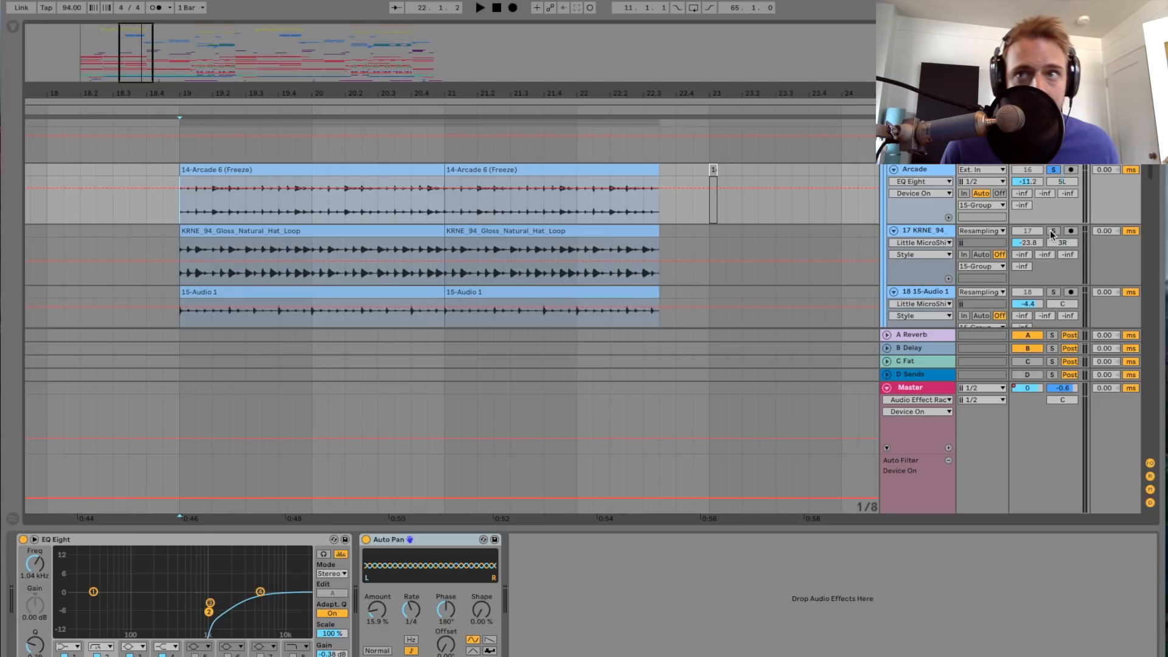
click(936, 234)
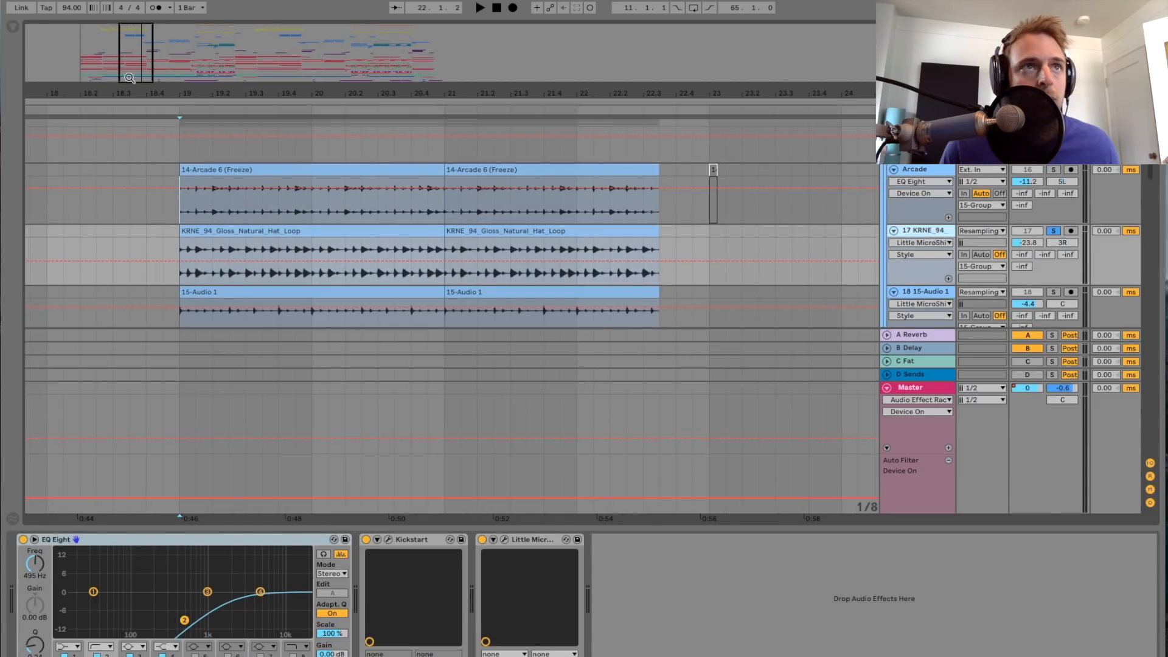
key(z)
key(space)
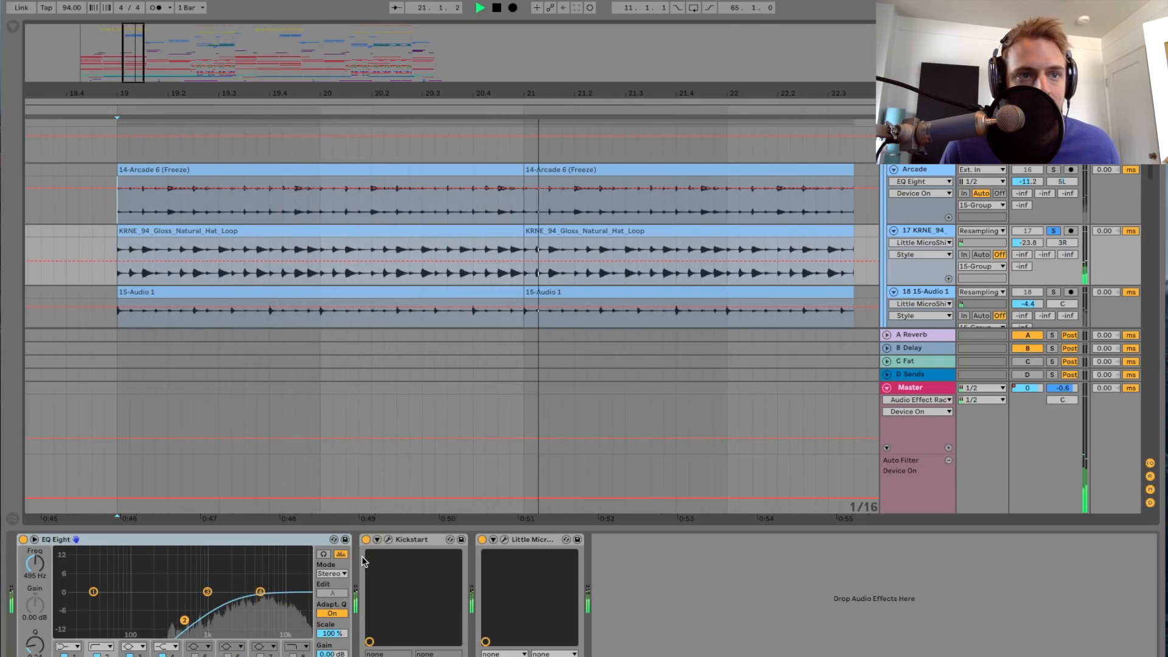
key(space)
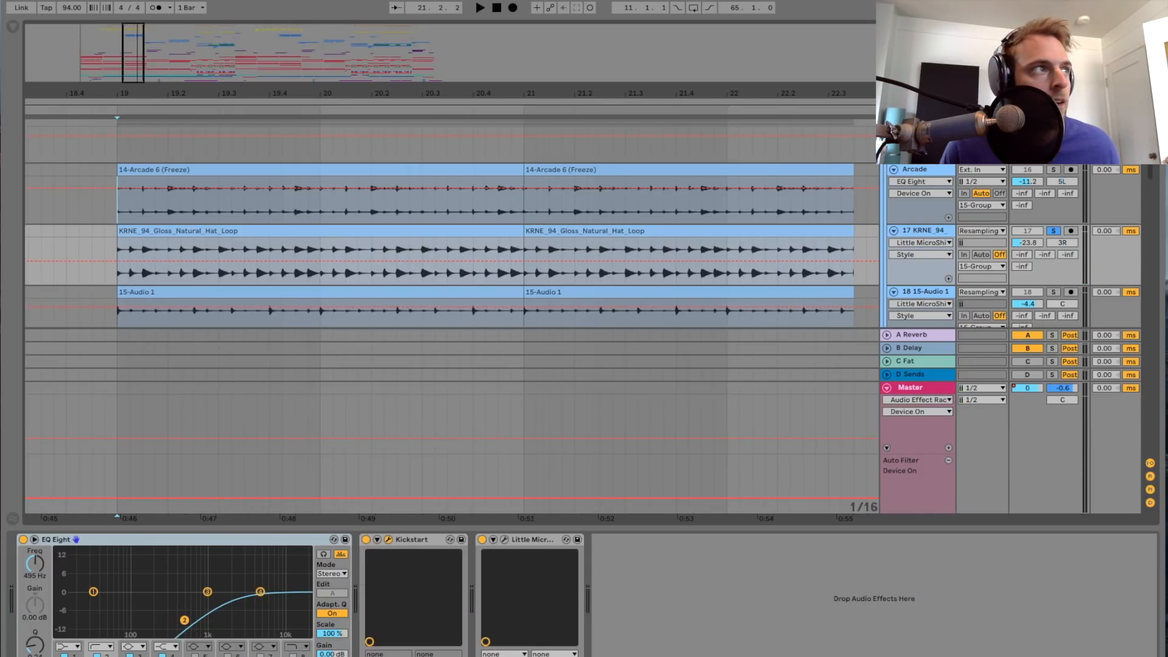
Step: Open Kickstart on the hat loop track, play the loop through it, and close the plug-in window
drag(2, 97, 709, 154)
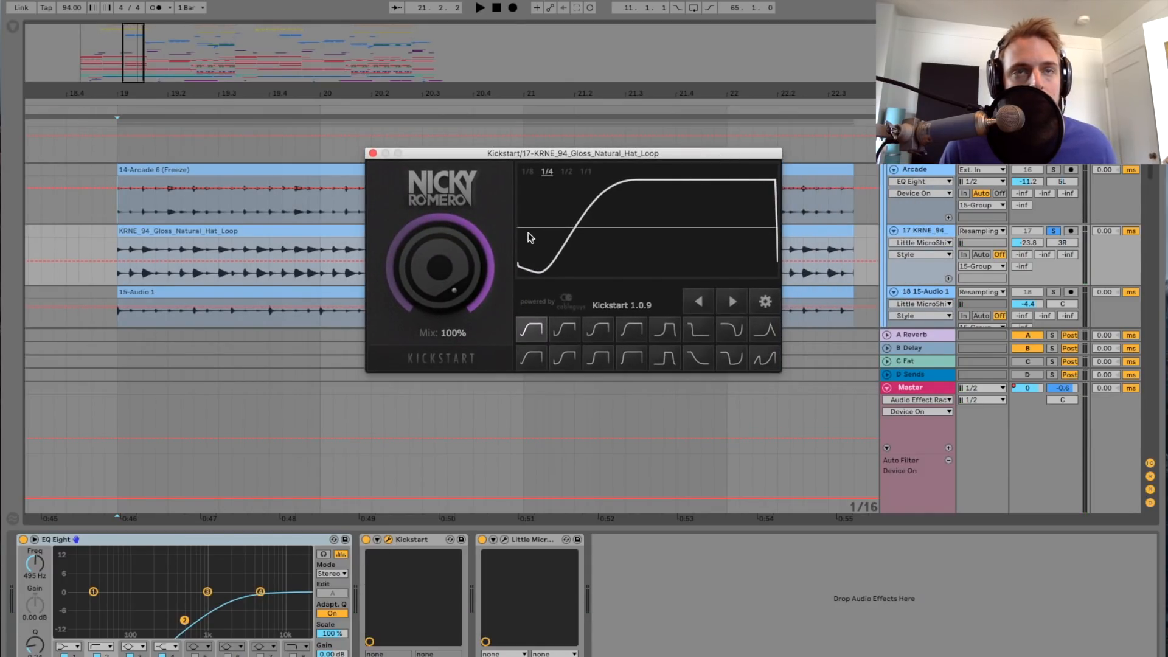
key(space)
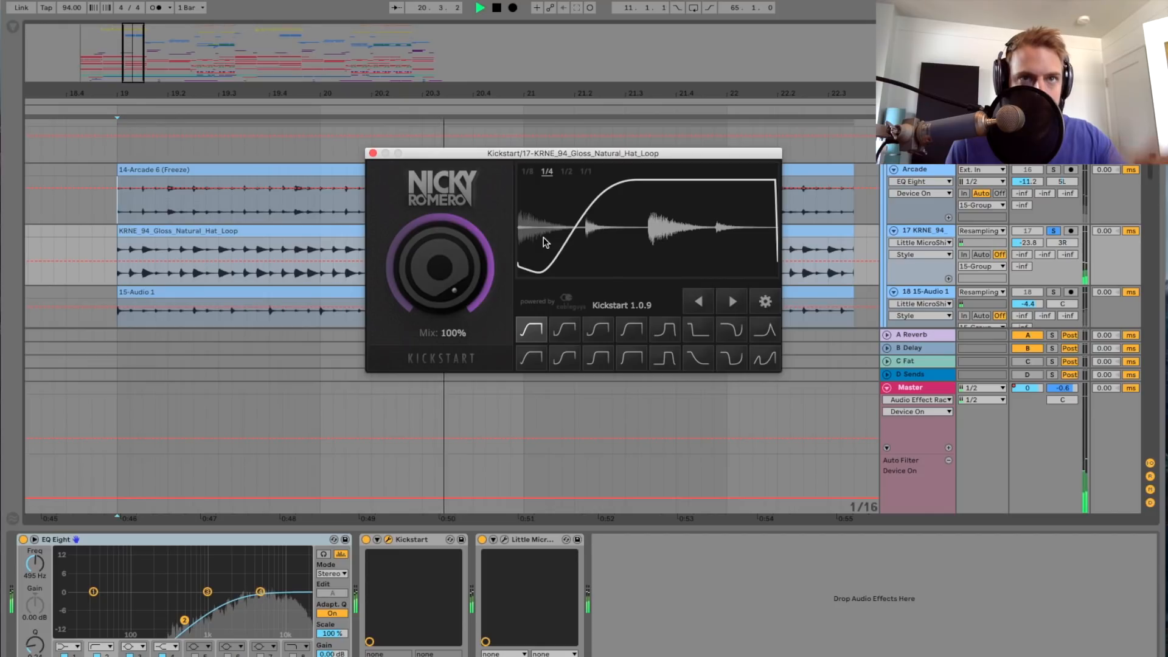
click(373, 154)
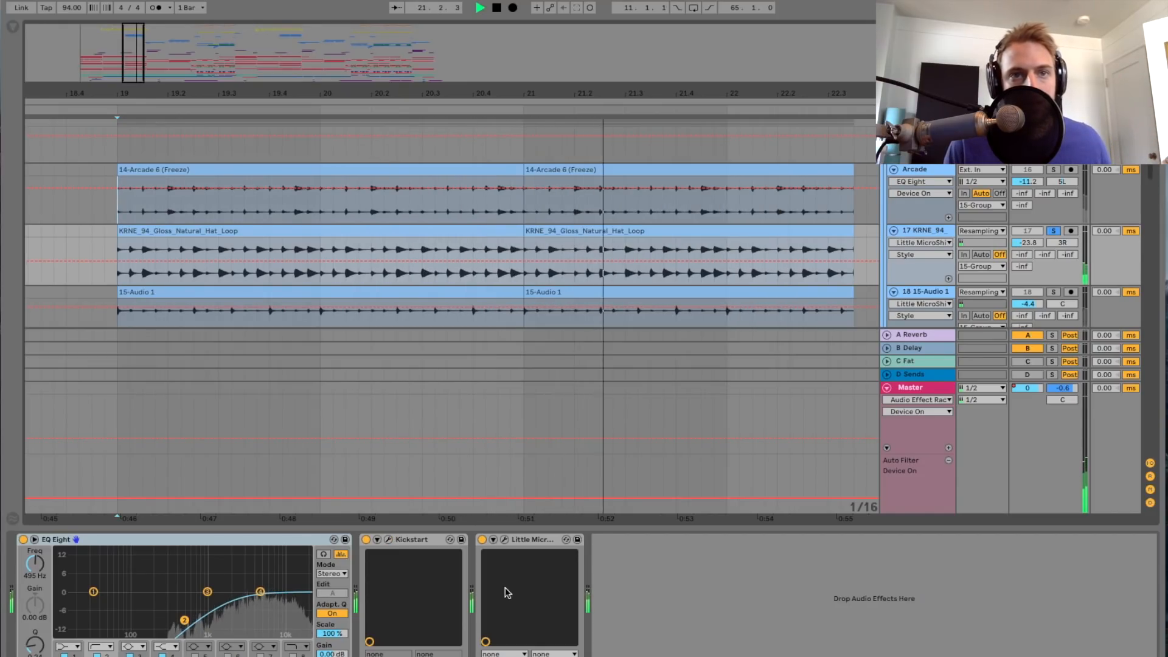
Step: Stop playback, look over the Little MicroShift settings on the hat loop track, and close the plug-in window
key(space)
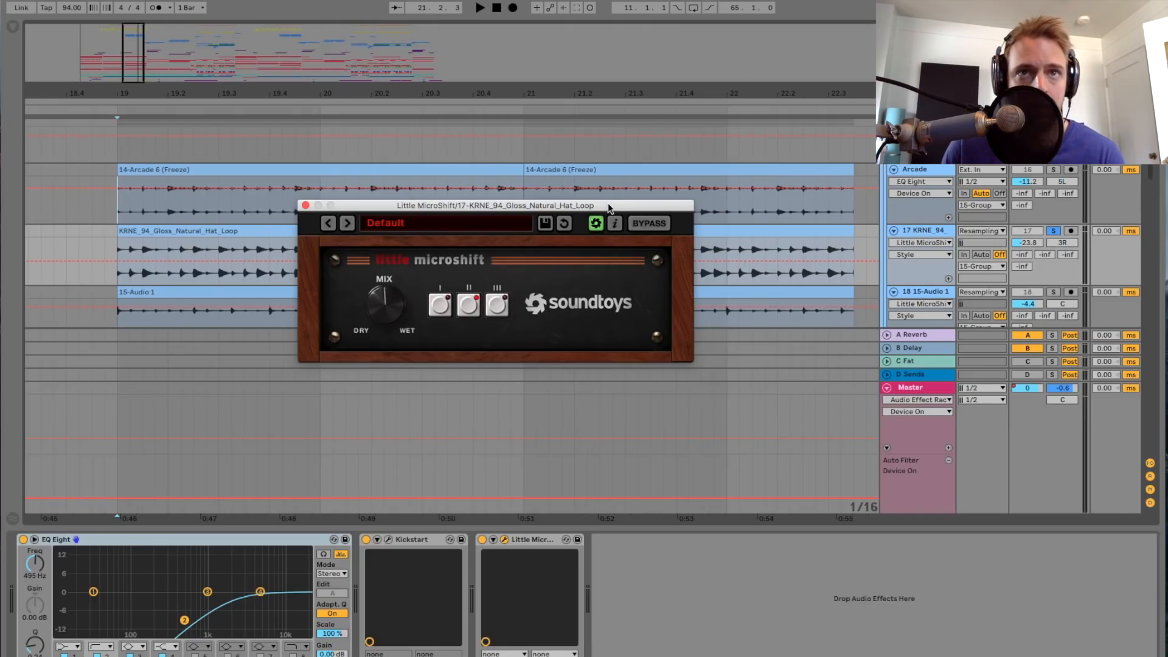
drag(608, 203, 609, 194)
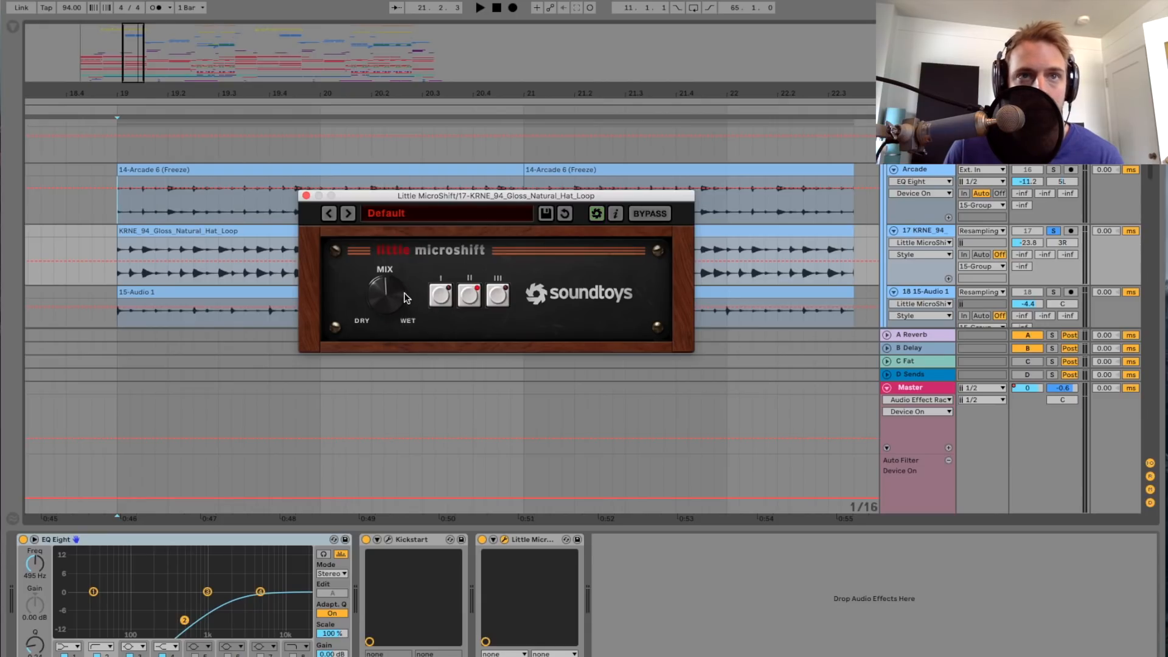
click(306, 196)
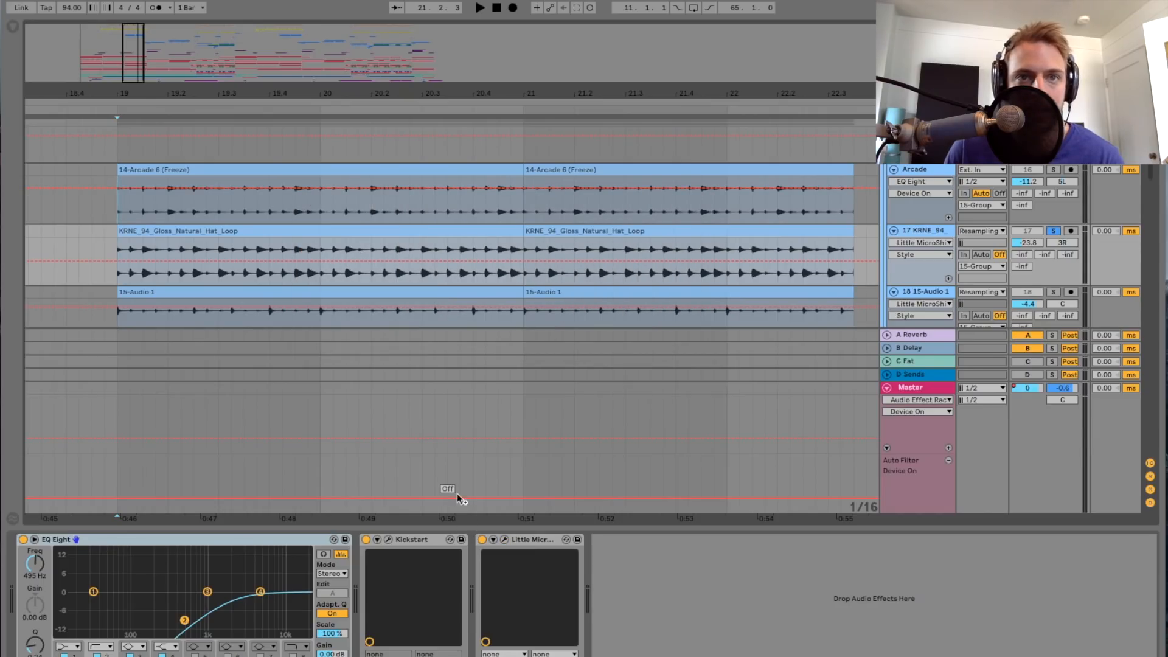
Step: Solo the 18 15-Audio 1 track and play it from bar 19 with its device chain shown
scroll(615, 269, down, 3)
click(949, 226)
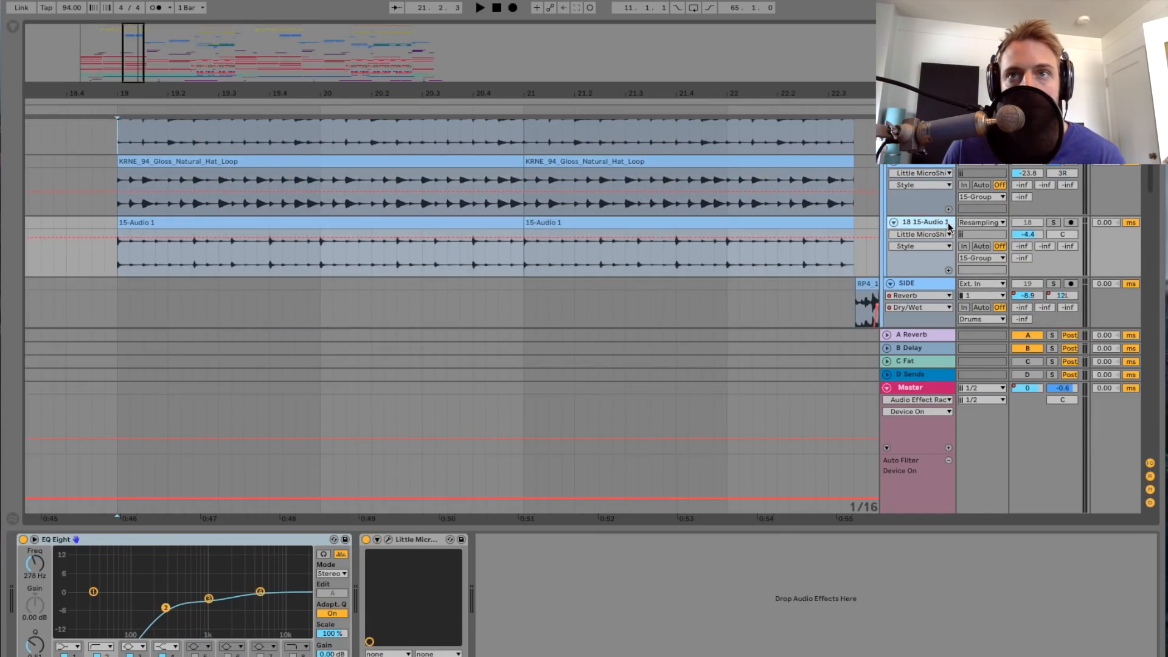
click(1053, 222)
key(space)
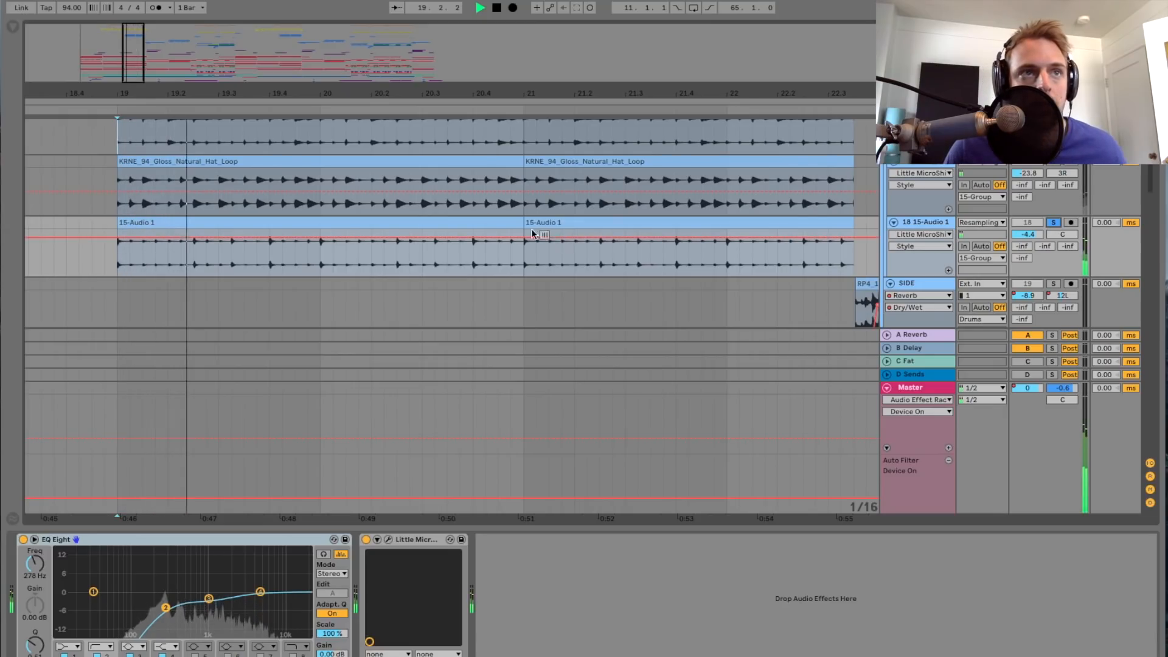
drag(129, 72, 130, 61)
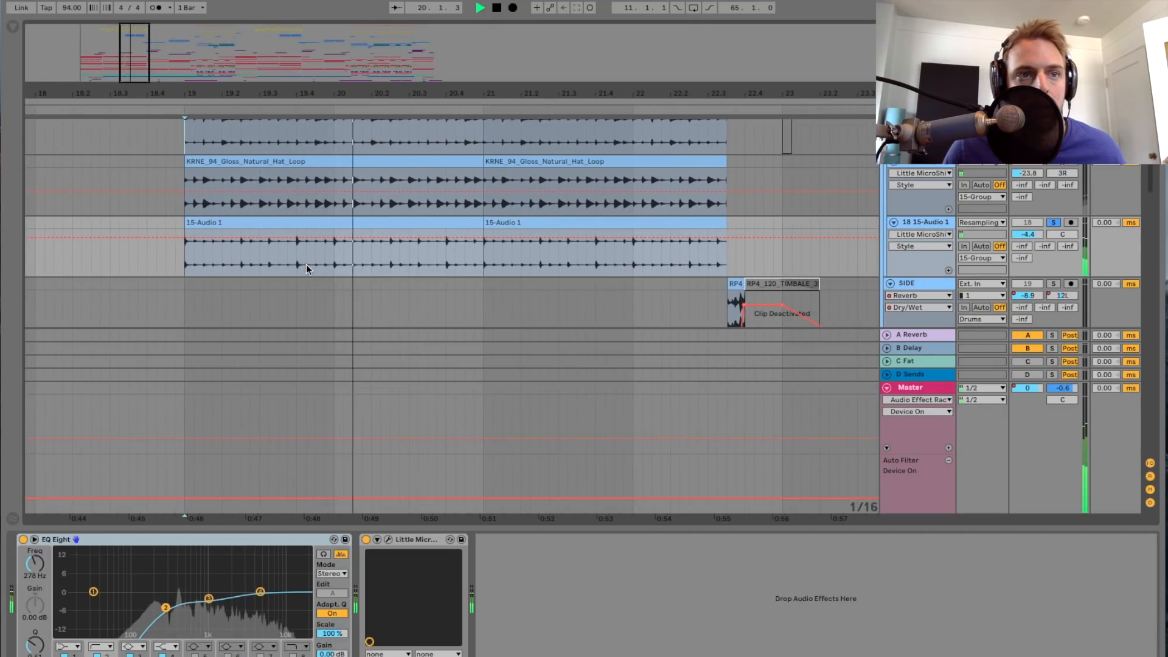
Step: Look over the Little MicroShift settings on the 15-Audio 1 track, stop playback, and close the plug-in window
click(388, 540)
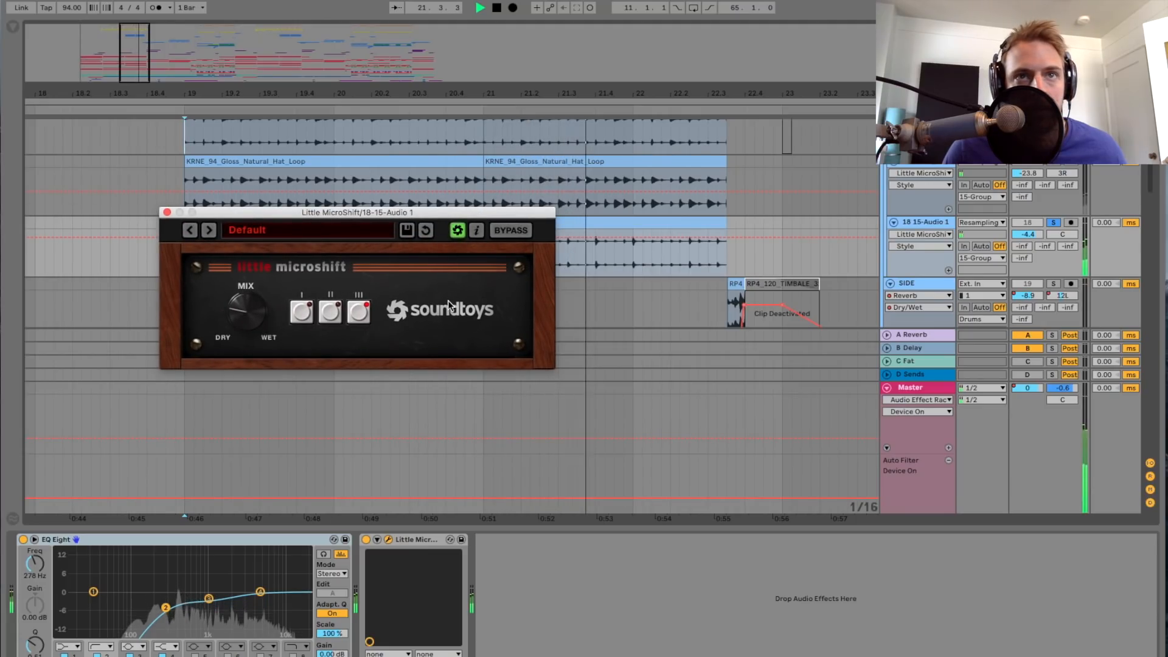
key(space)
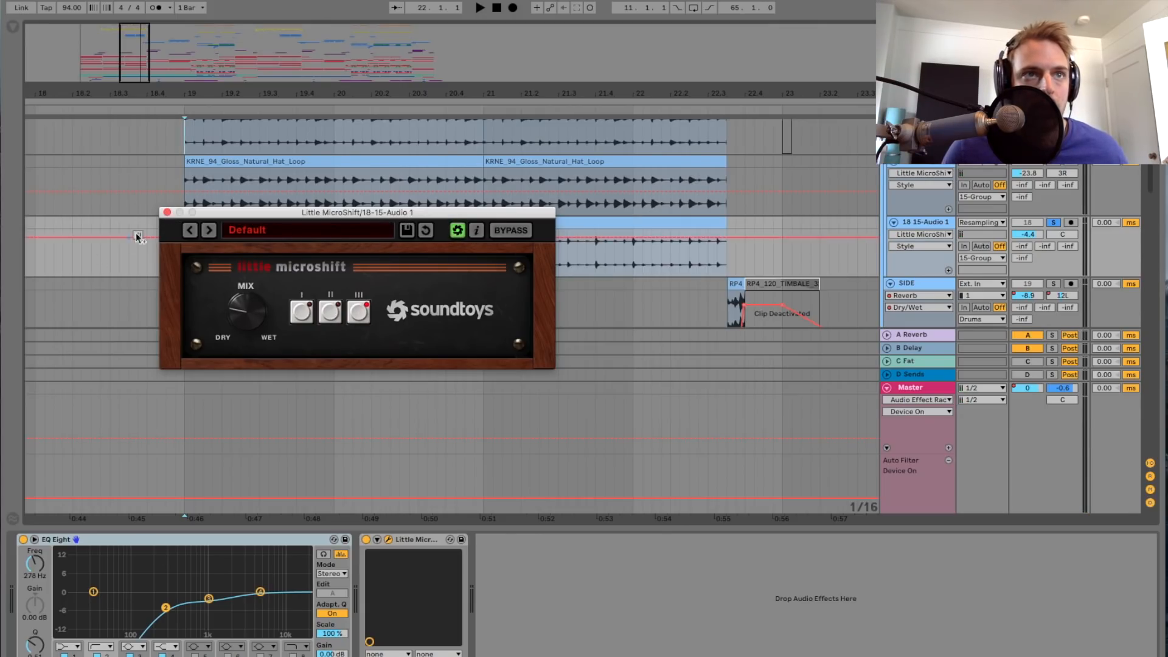
click(166, 212)
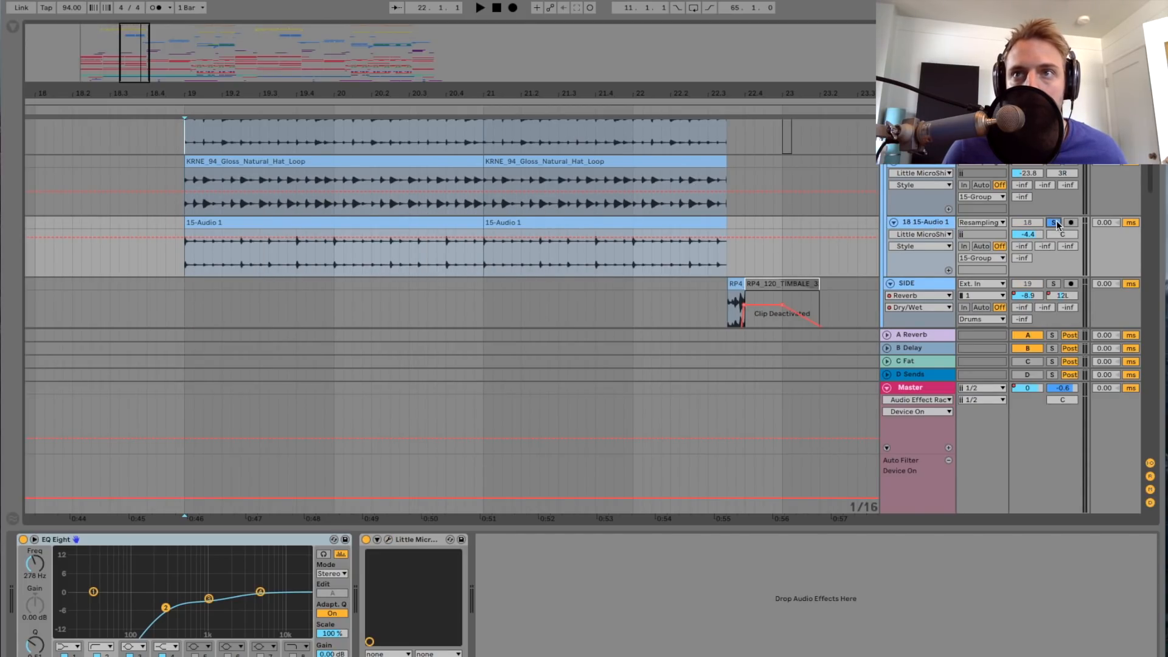
Step: Play from bar 19 again, switch the solo from 15-Audio 1 to the whole 15 Group, and stop playback
key(space)
scroll(403, 245, down, 2)
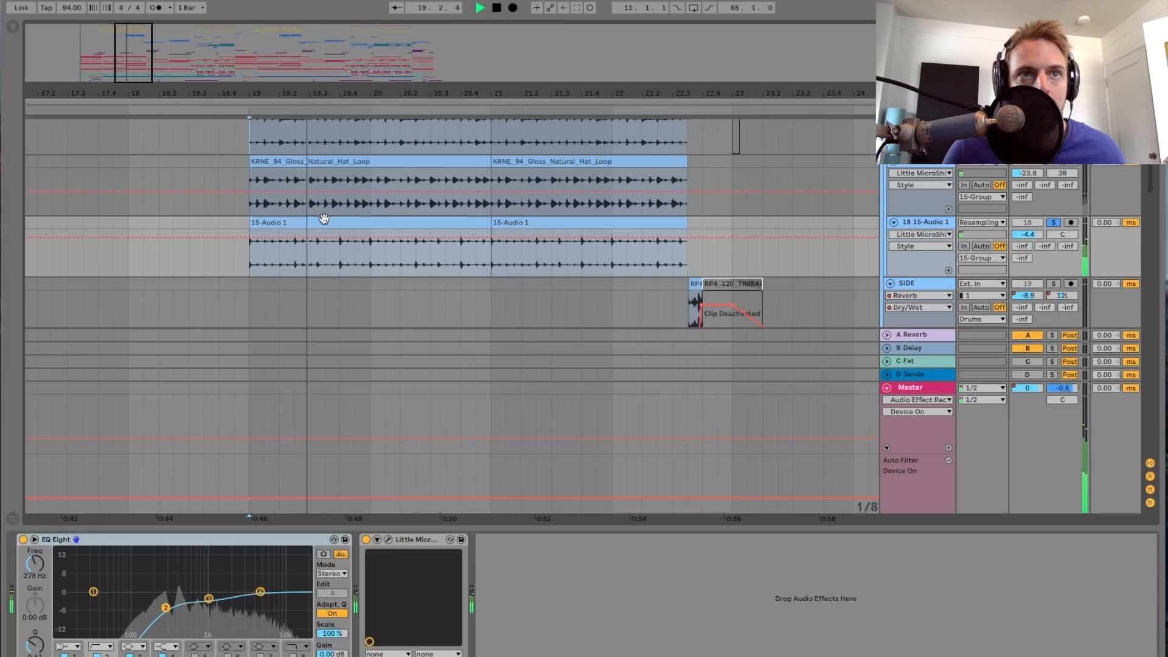
scroll(407, 239, up, 1)
scroll(977, 237, up, 3)
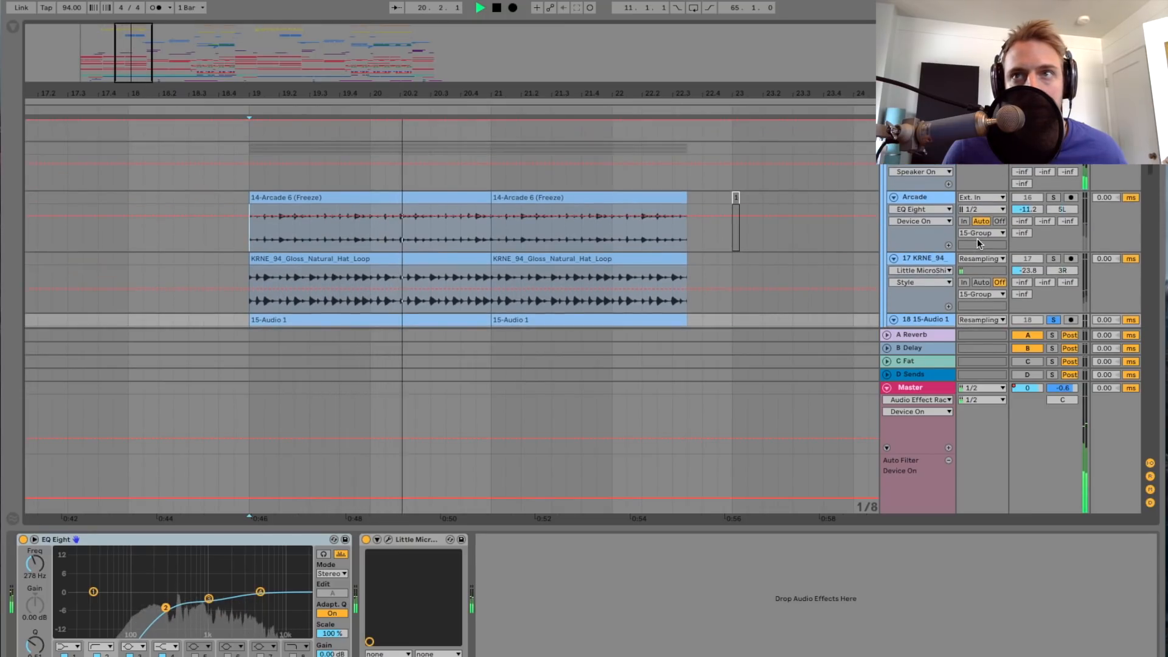
key(s)
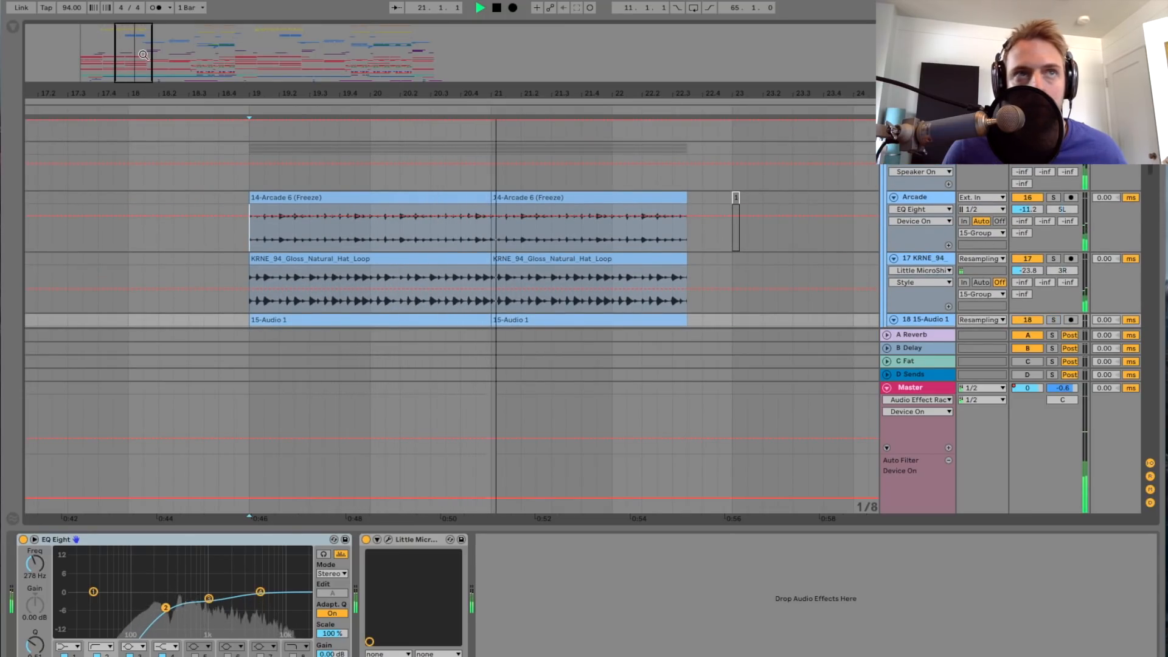
key(minus)
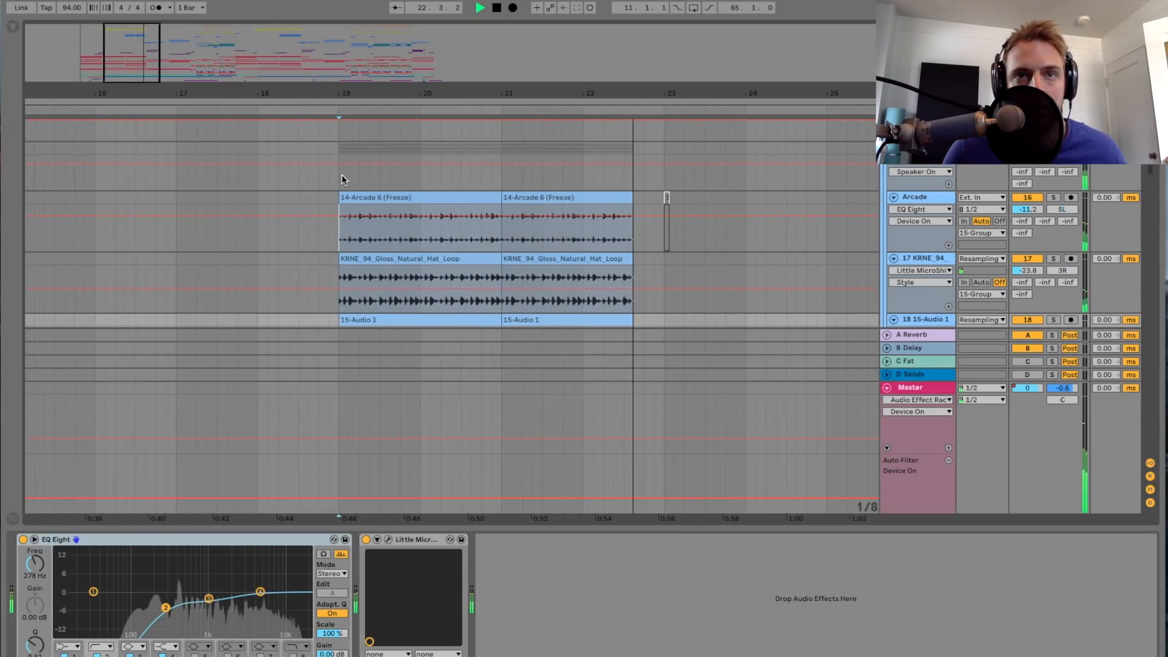
key(space)
drag(176, 114, 174, 111)
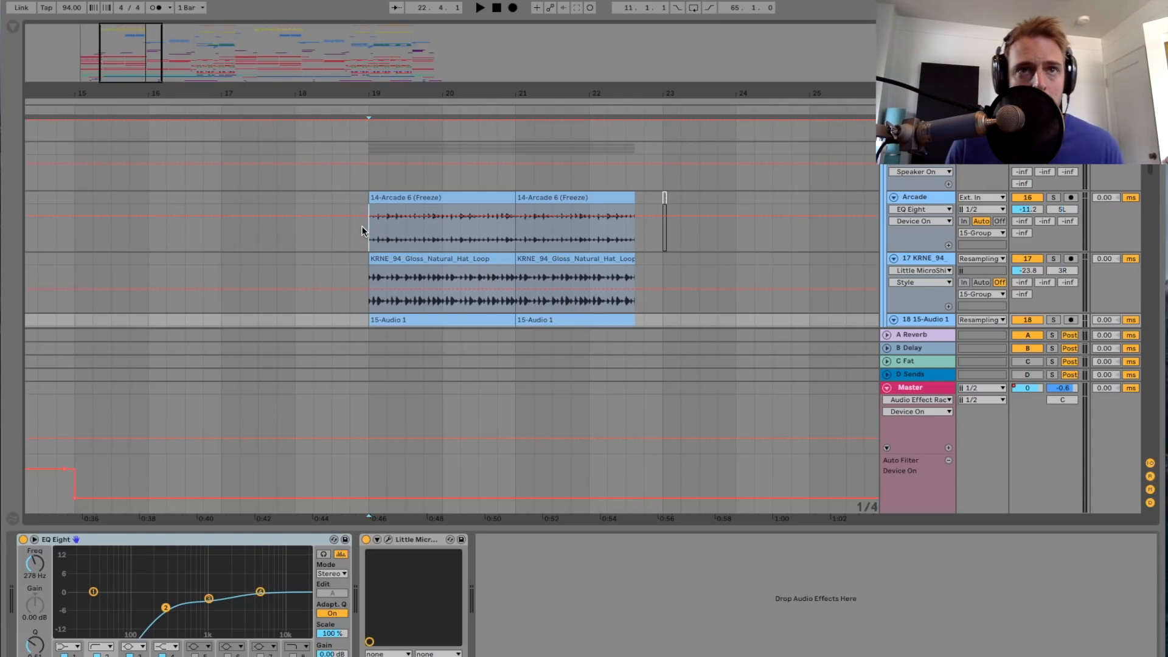
Step: Select the Drums group to show its device chain and look through its tracks to the fills starting at bar 27
scroll(523, 242, down, 2)
scroll(524, 240, up, 5)
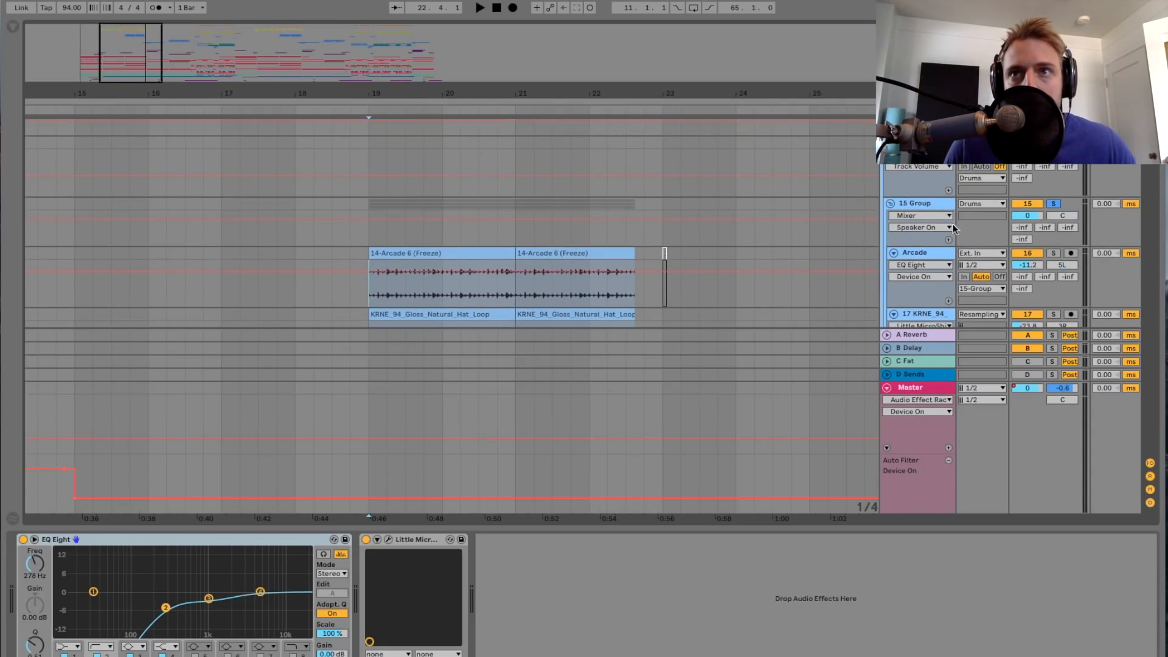
click(890, 226)
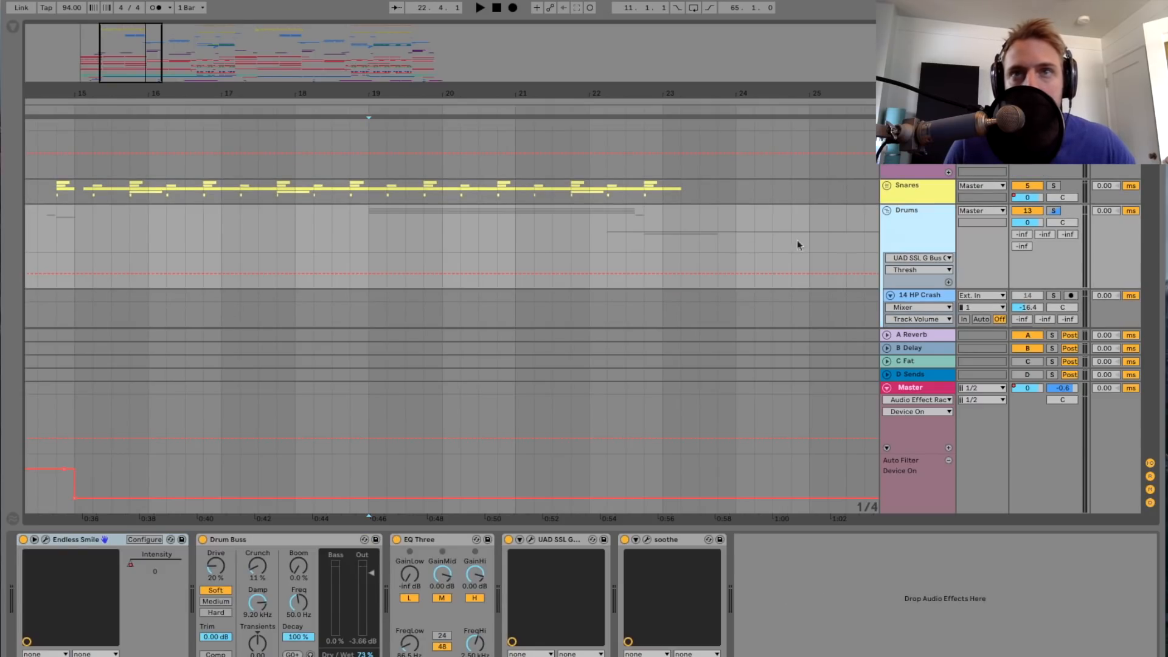
scroll(700, 241, right, 3)
scroll(700, 241, down, 5)
scroll(700, 246, down, 3)
drag(358, 84, 358, 59)
scroll(537, 197, right, 4)
scroll(537, 197, left, 4)
scroll(408, 218, down, 1)
scroll(408, 217, down, 5)
scroll(457, 219, right, 5)
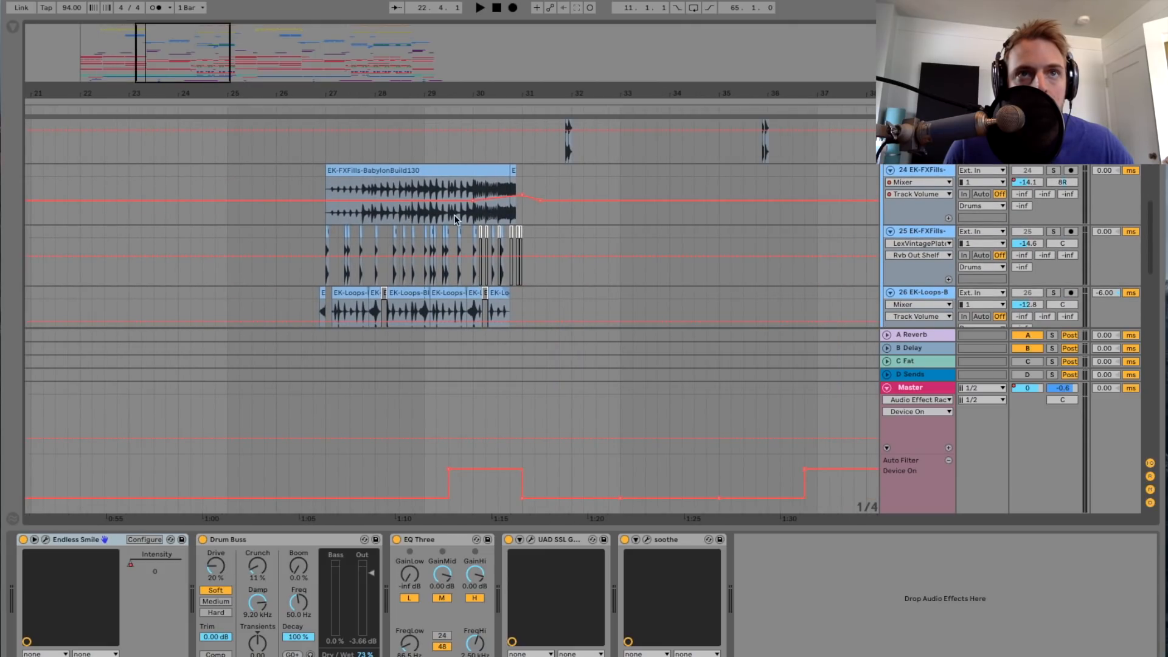
Step: Audition the Drums group from bar 27 with its device chain shown
scroll(454, 216, up, 5)
click(333, 208)
key(space)
scroll(433, 244, up, 3)
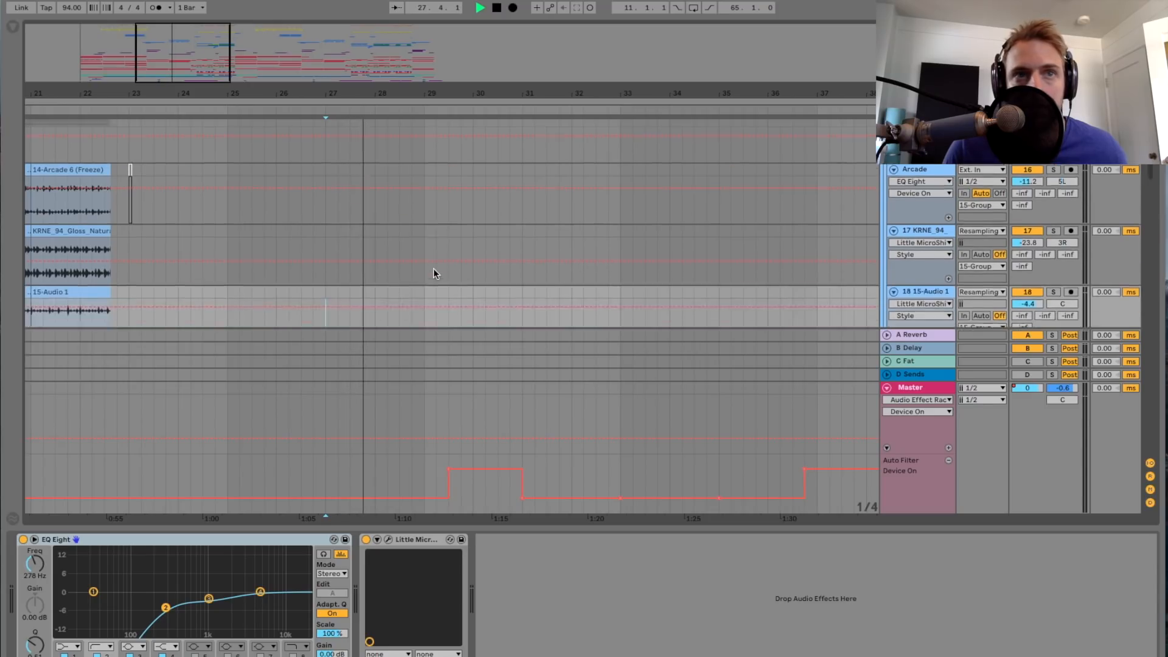
scroll(433, 268, down, 5)
scroll(616, 253, up, 4)
key(space)
scroll(695, 257, up, 3)
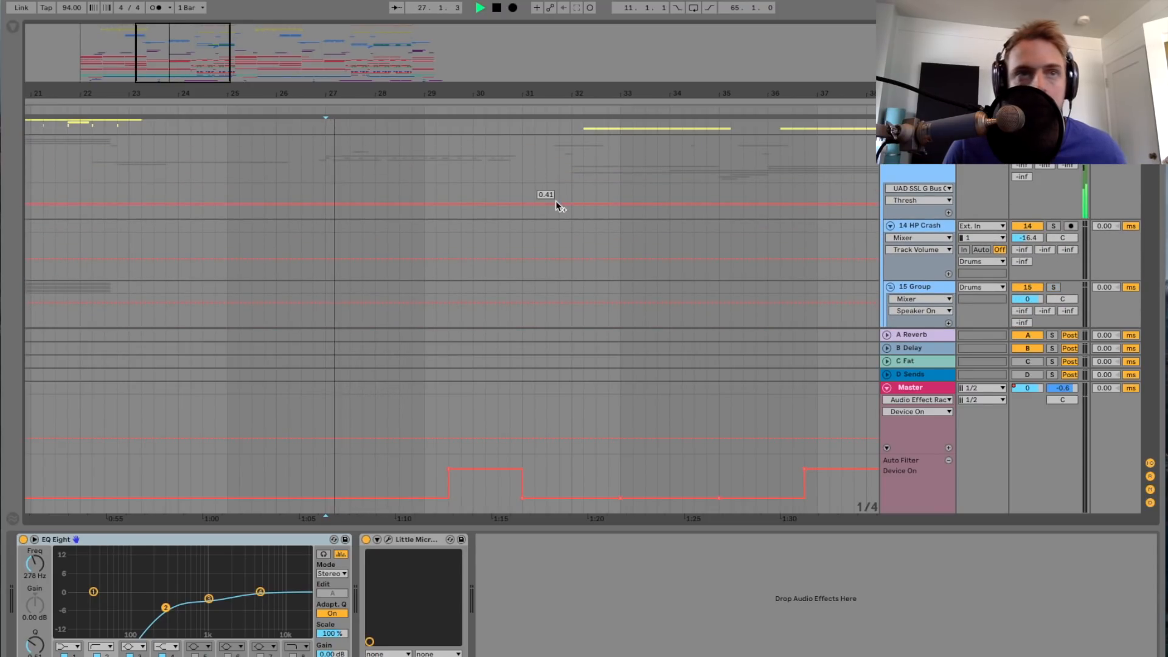
click(874, 174)
scroll(858, 181, down, 10)
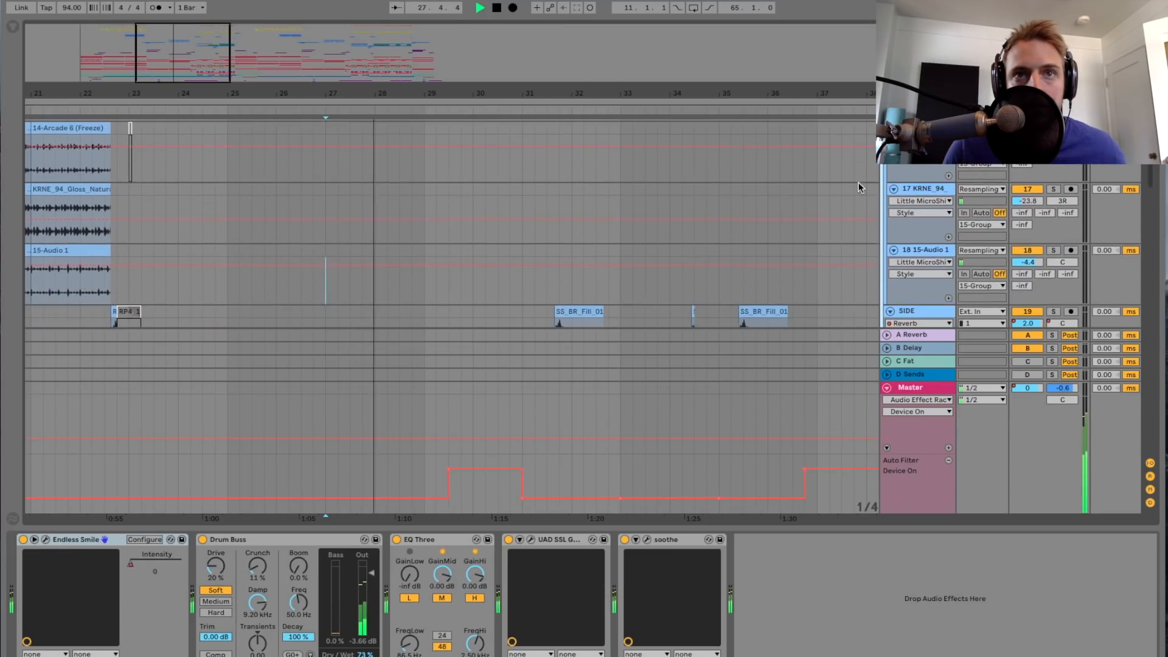
scroll(858, 182, down, 3)
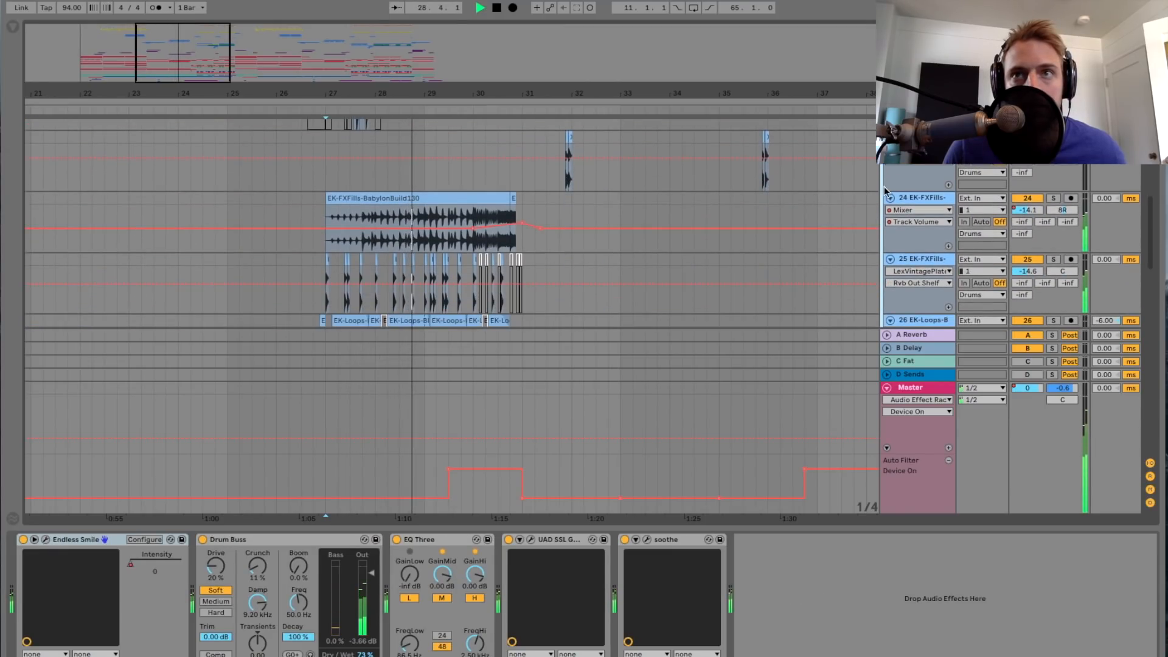
Step: Show the Glue Compressor on track 24 EK-FXFills, play the build through to bar 31, and stop playback
click(912, 198)
drag(359, 93, 359, 112)
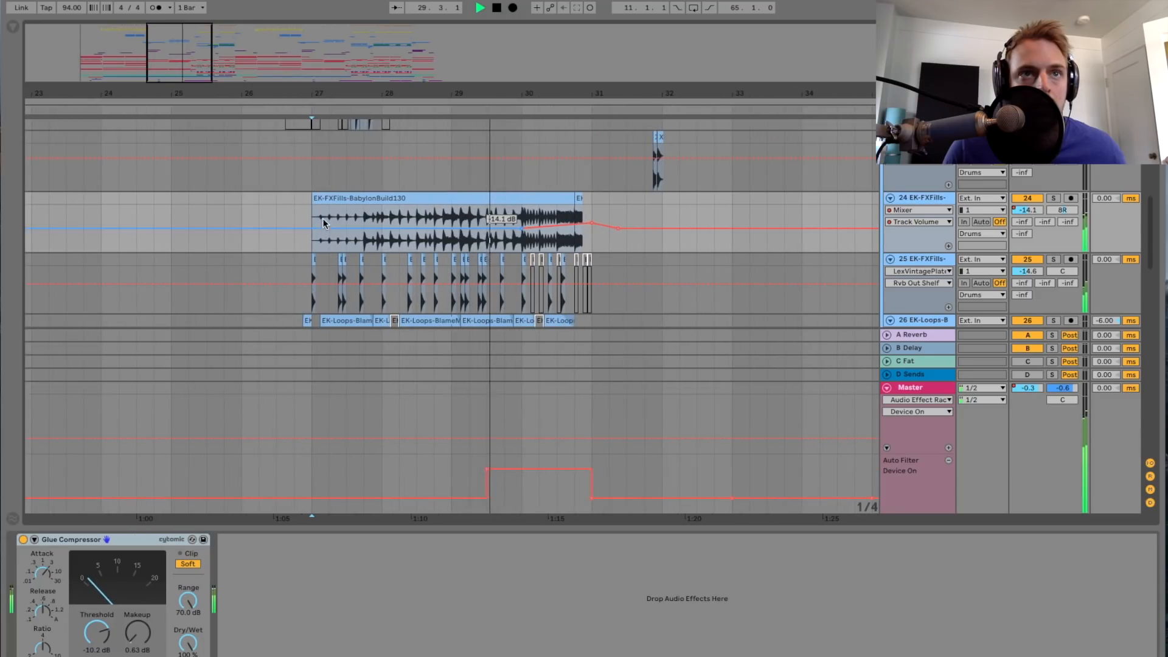
scroll(296, 175, up, 3)
scroll(296, 176, left, 2)
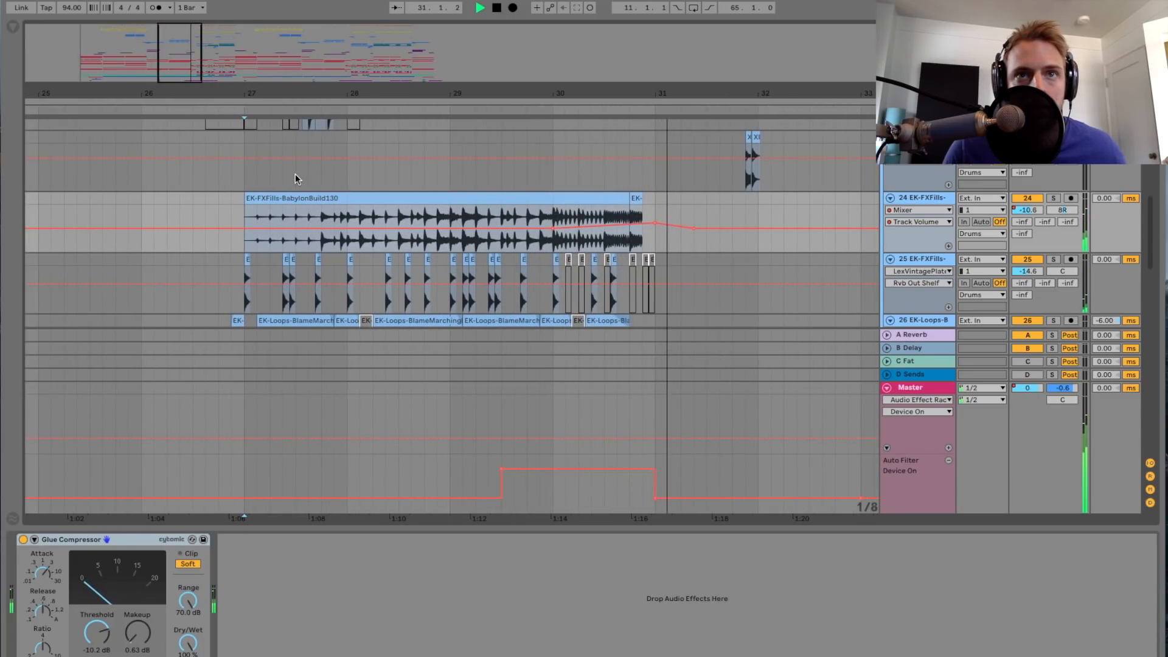
key(space)
drag(171, 73, 171, 82)
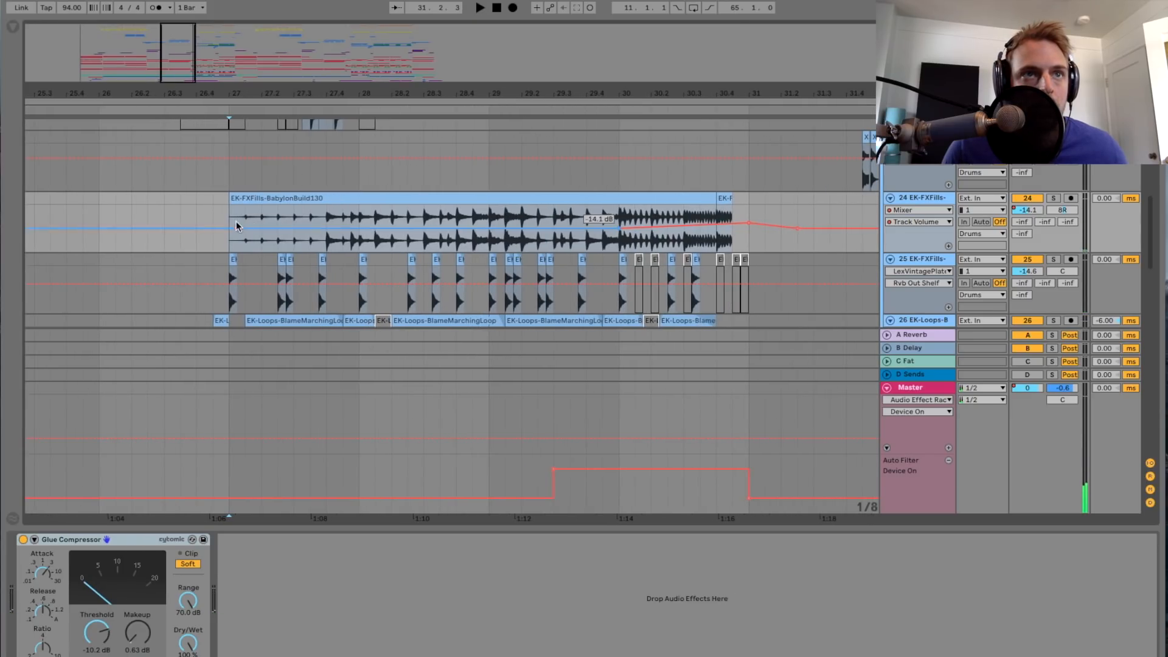
Step: Solo track 24 EK-FXFills, play its BabylonBuild130 clip from bar 27 to its end, and stop playback
scroll(247, 216, down, 3)
scroll(247, 215, up, 3)
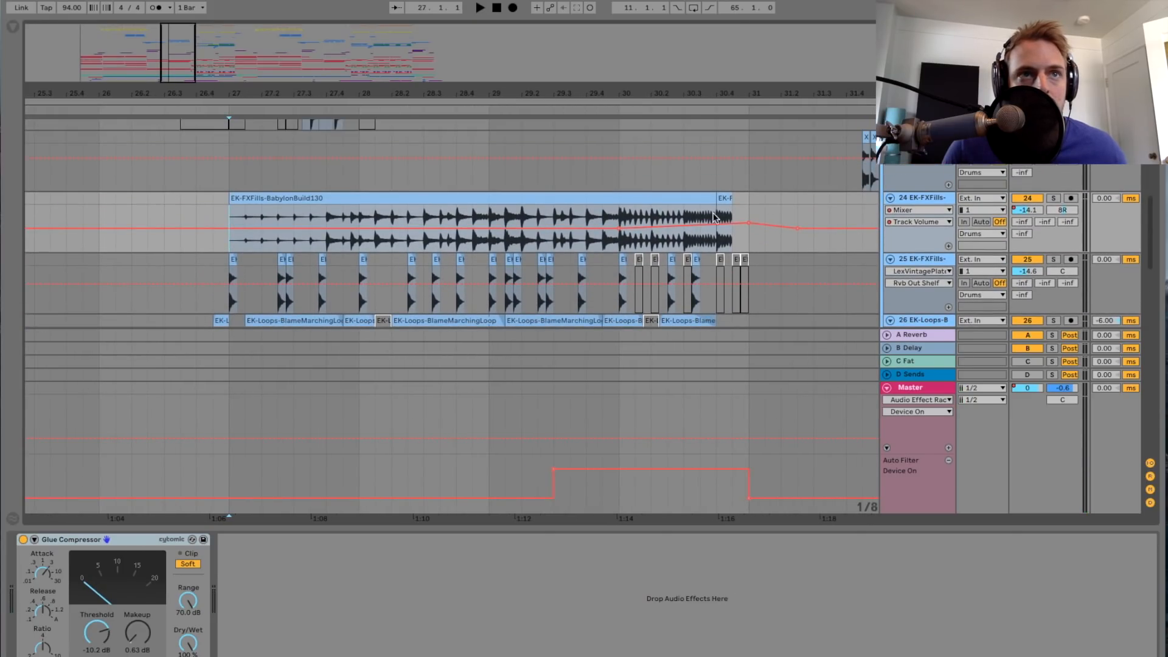
key(space)
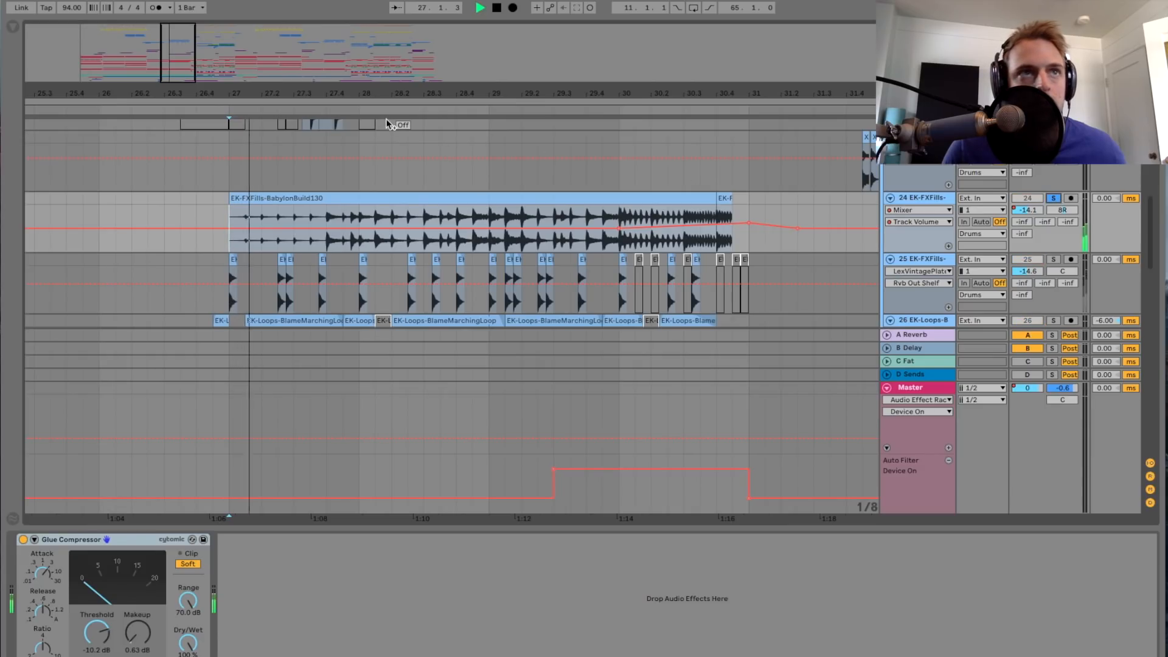
drag(250, 94, 250, 106)
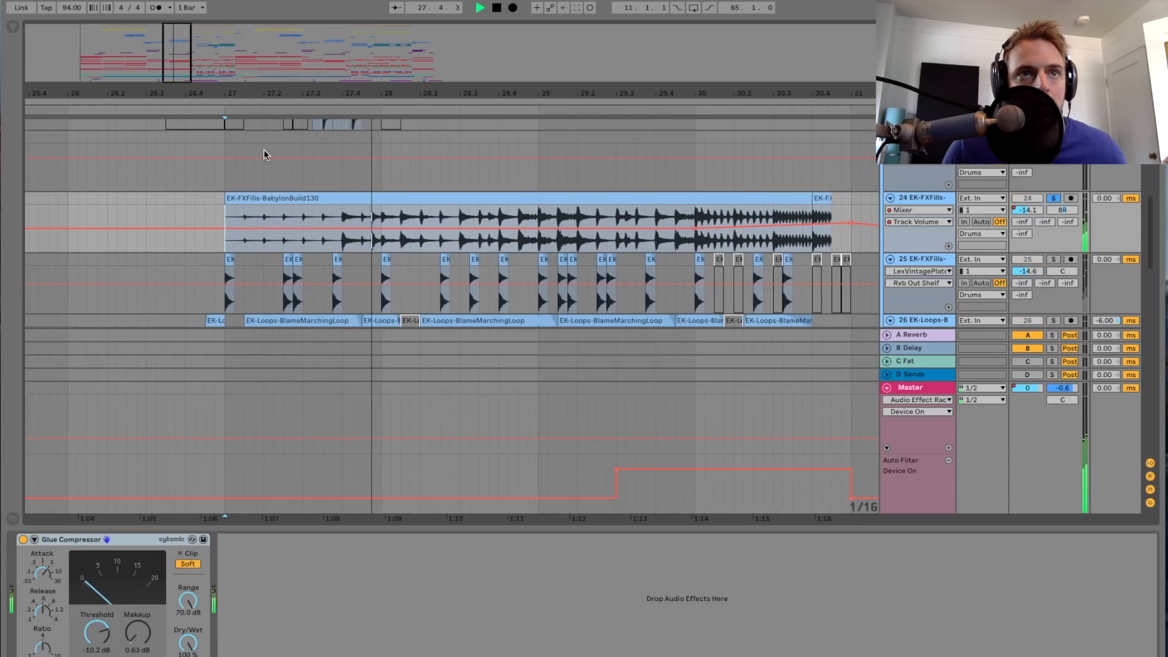
drag(182, 96, 200, 89)
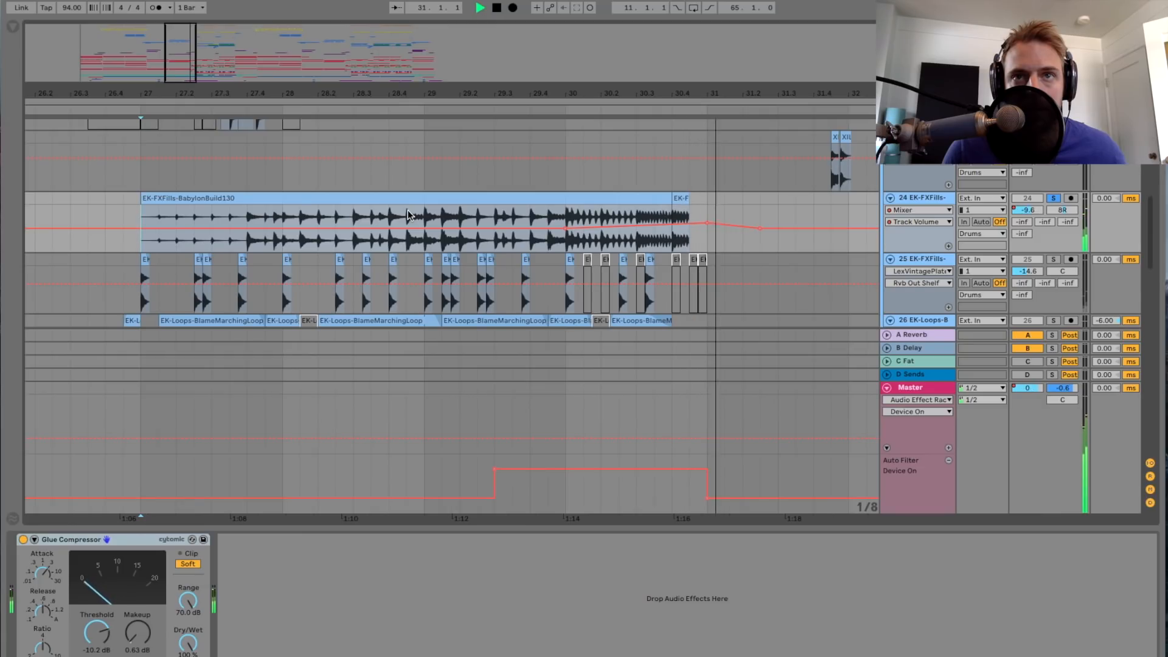
key(space)
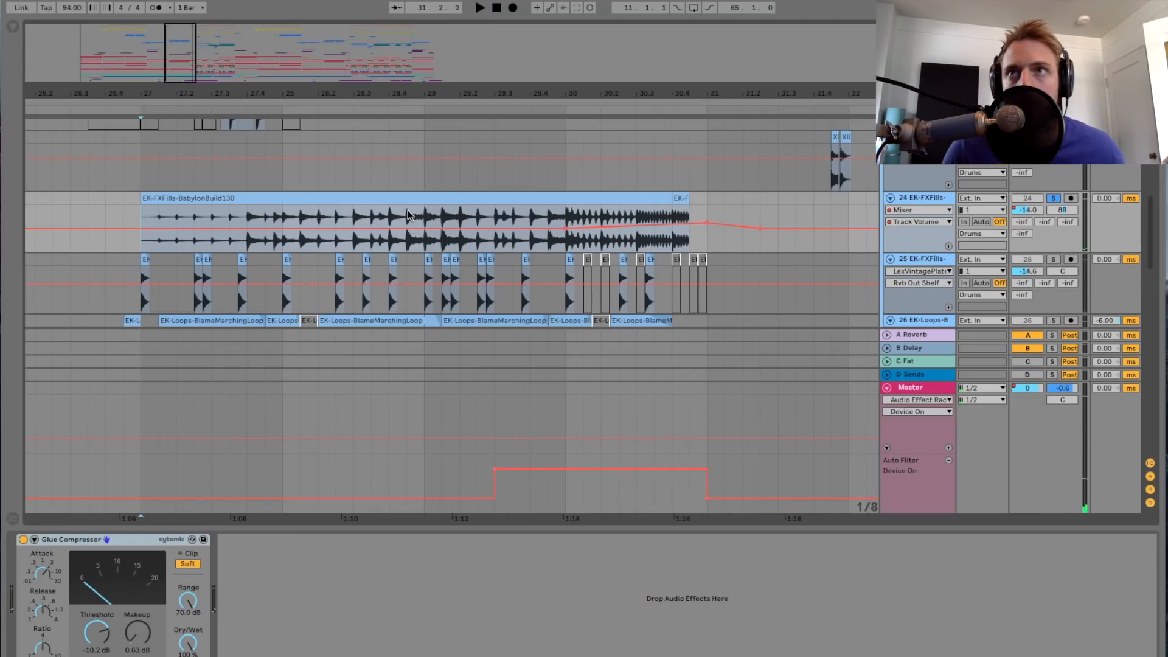
Step: Solo track 25 EK-FXFills and play its chopped clips from bar 27 with its device chain shown
scroll(182, 224, down, 2)
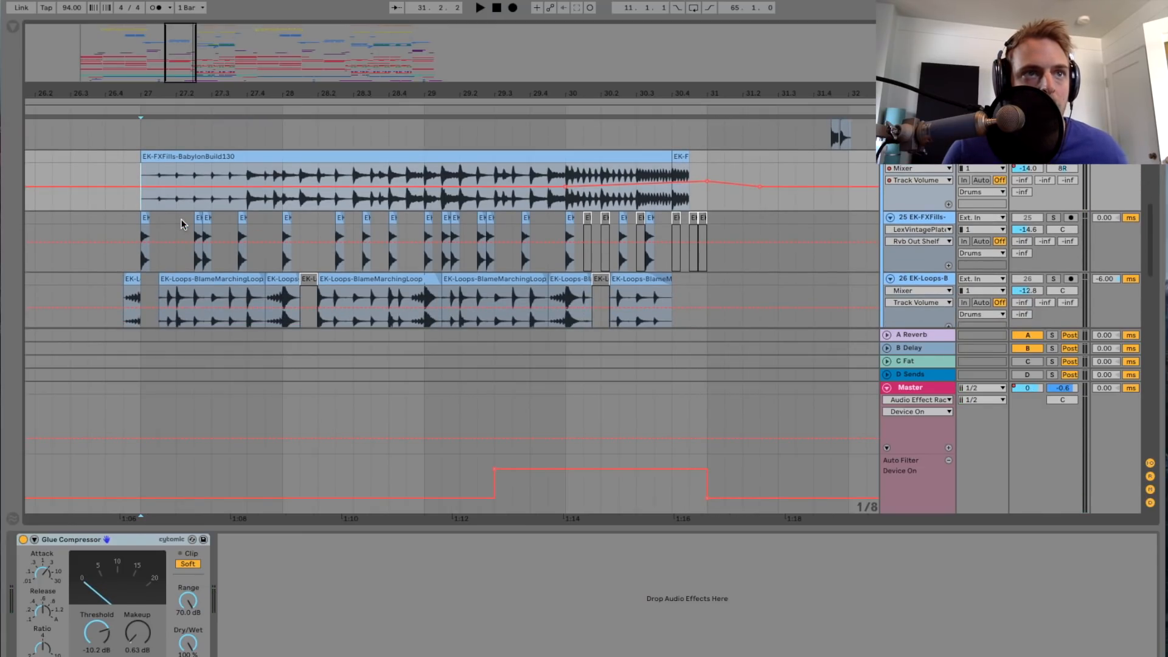
click(141, 228)
click(1053, 217)
key(space)
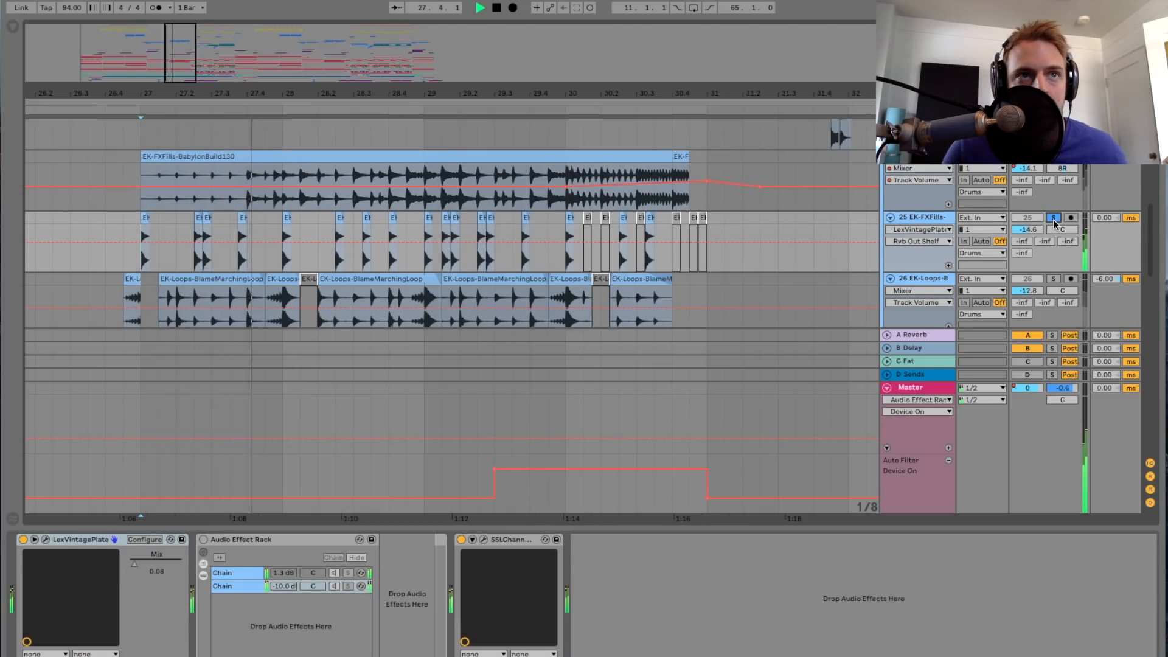
click(915, 218)
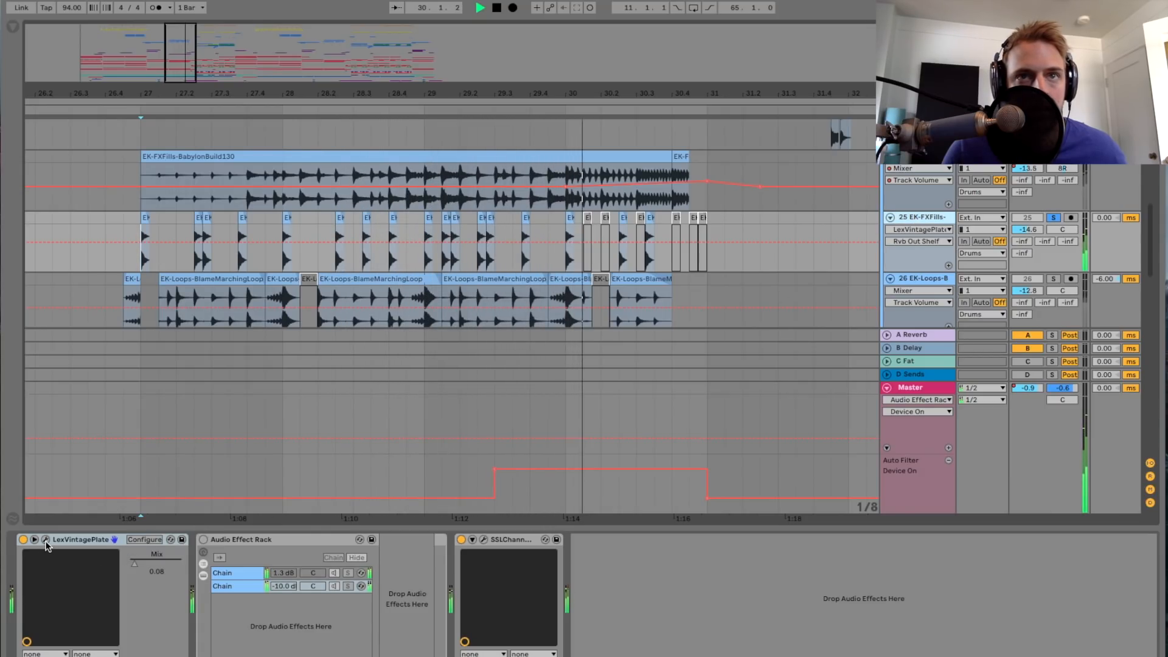
Step: Stop playback and look over the LexVintagePlate and SSLChannel settings on track 25, closing each plug-in window
key(space)
click(46, 543)
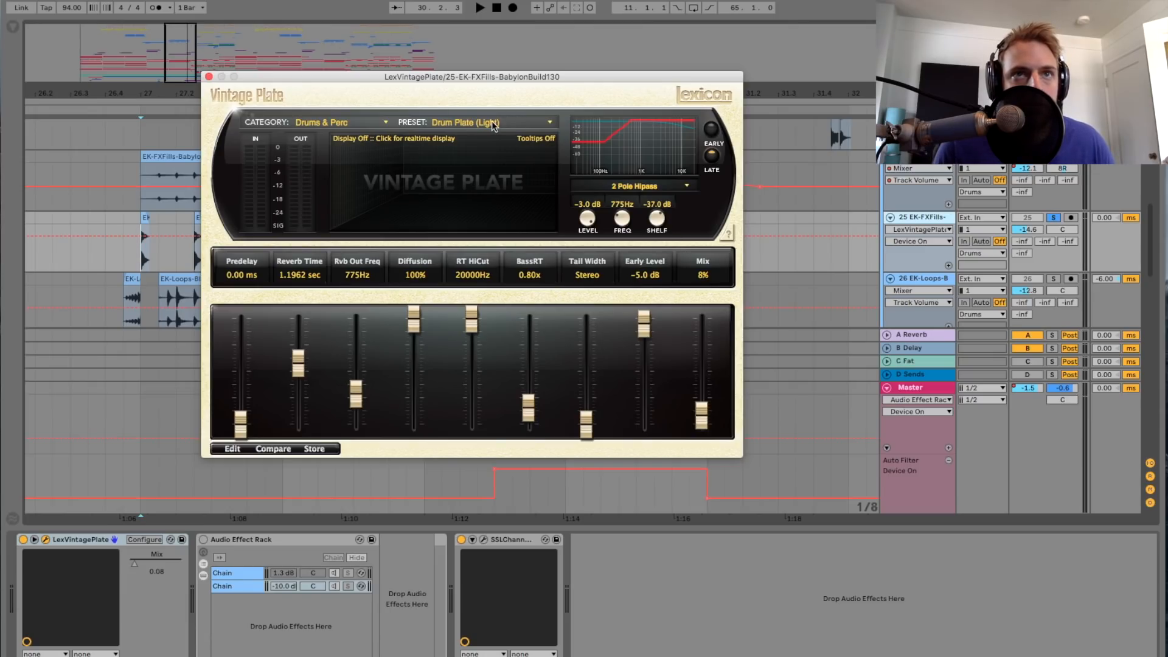
click(209, 77)
scroll(213, 124, down, 1)
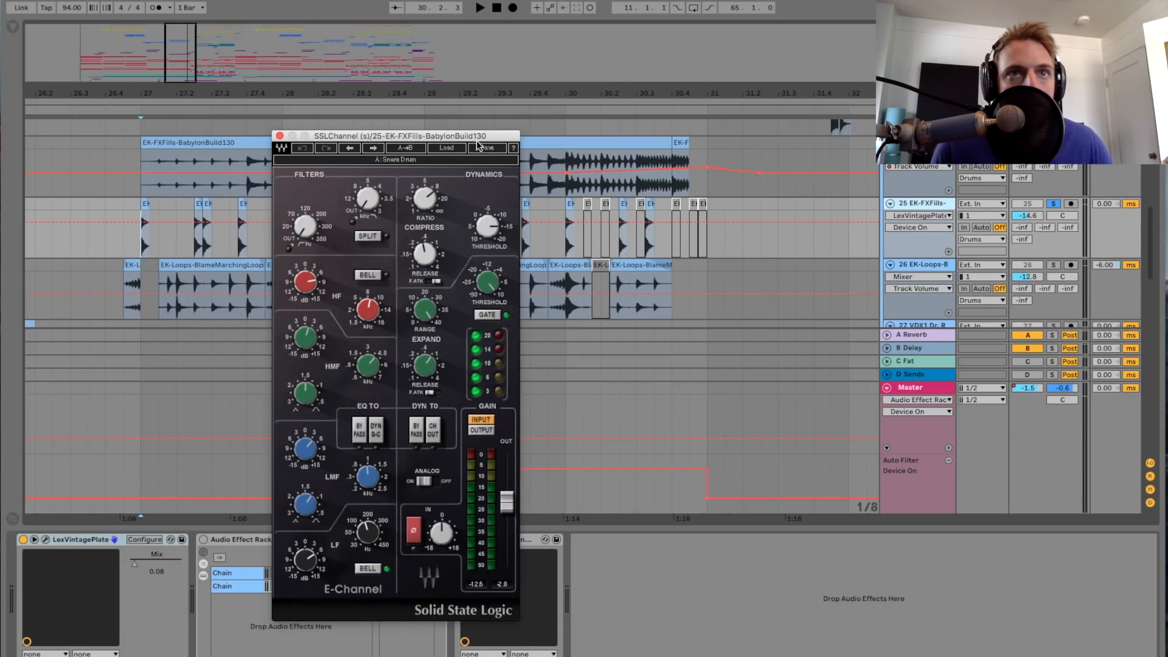
click(279, 136)
Step: Solo track 26 EK-Loops-B and play its BlameMarchingLoop clips from bar 27
scroll(373, 236, down, 3)
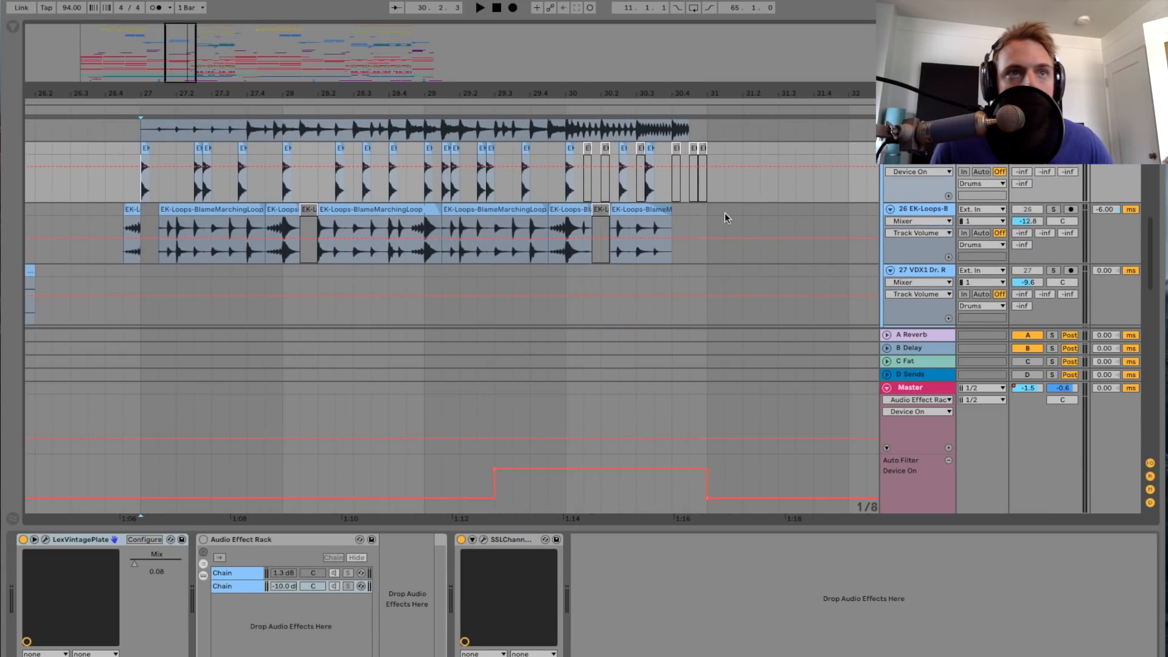
key(space)
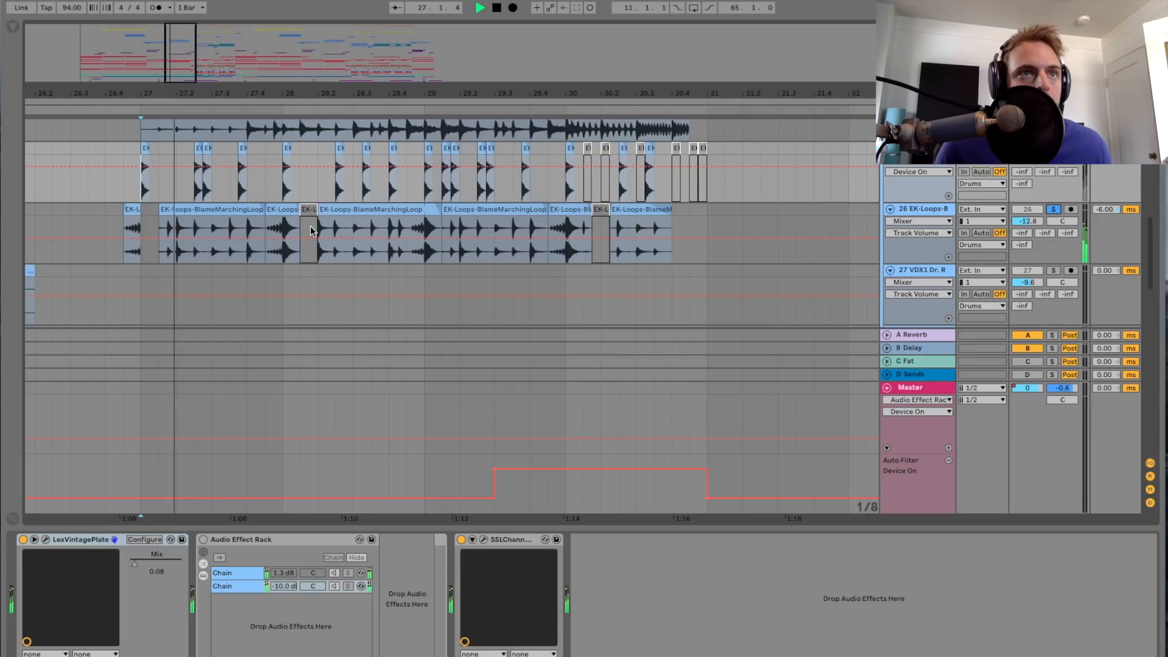
scroll(196, 209, up, 3)
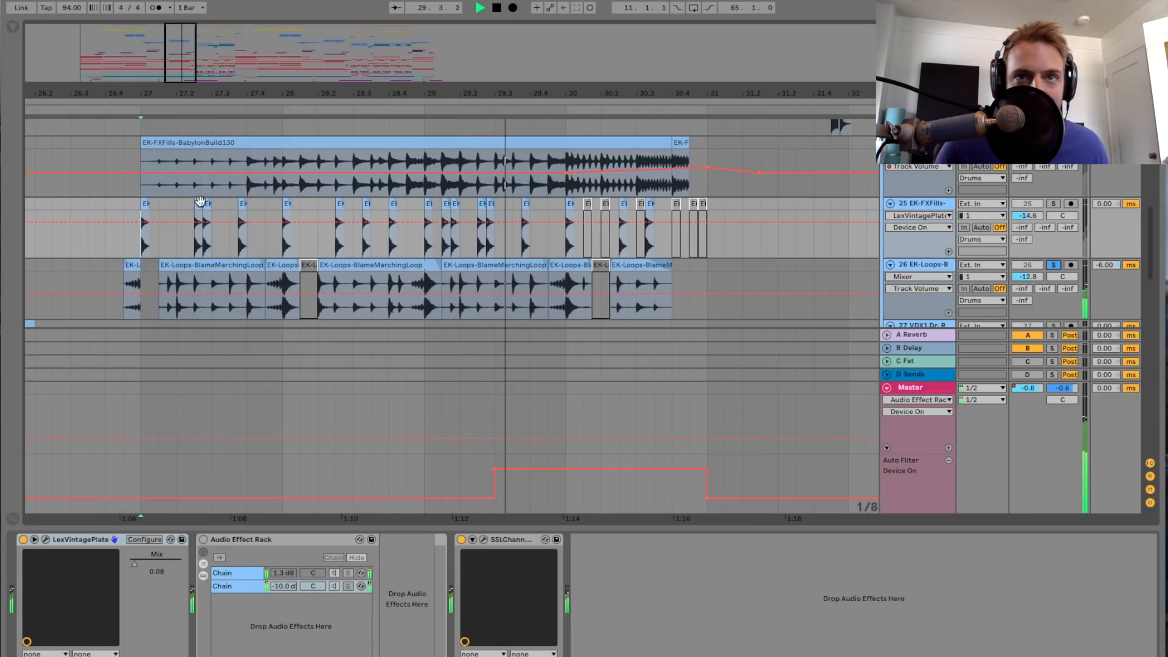
scroll(351, 203, down, 3)
scroll(352, 203, up, 3)
scroll(353, 205, up, 10)
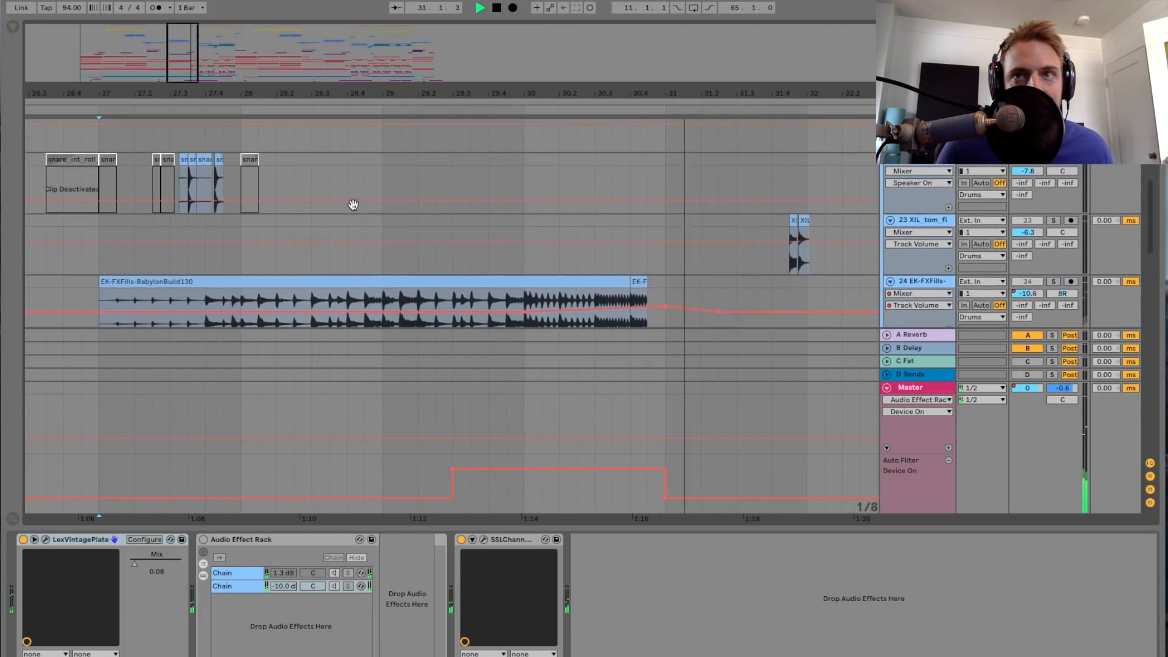
Step: Solo the Drums group, play it from bar 27 to bar 31, and stop playback
scroll(681, 226, up, 10)
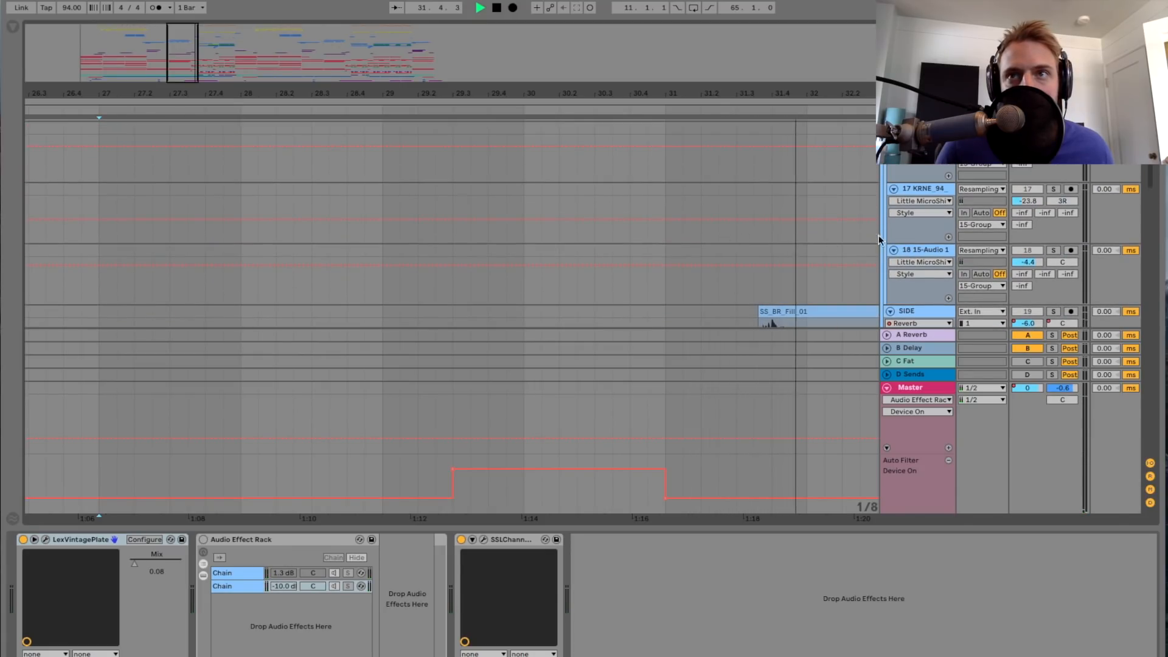
key(space)
scroll(257, 250, down, 10)
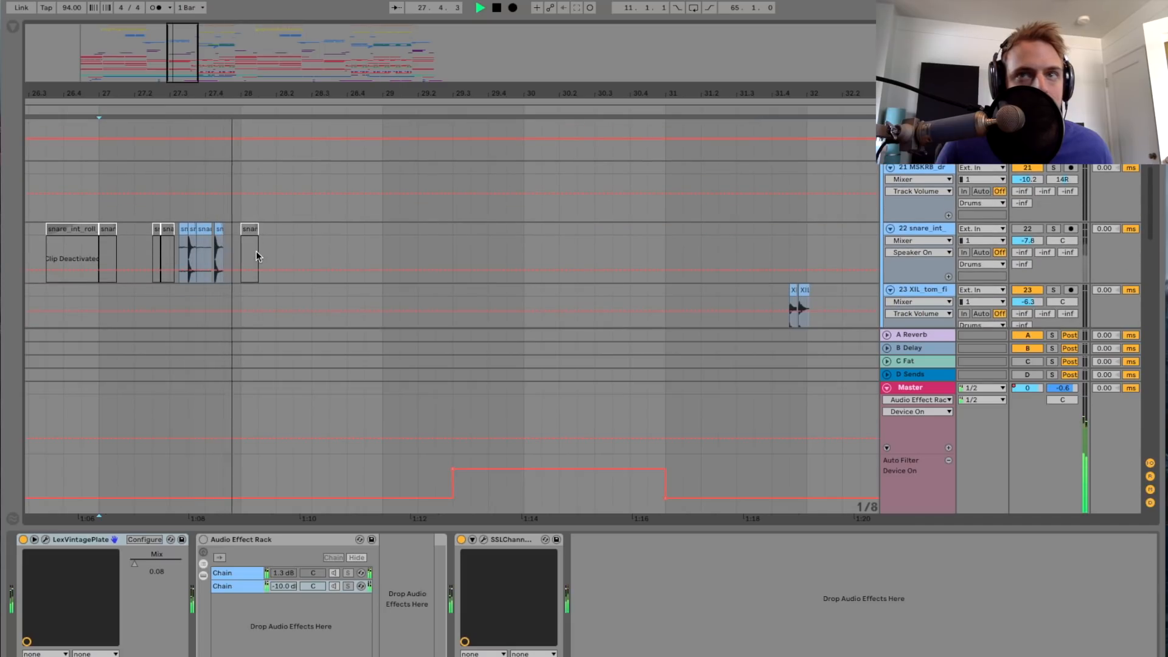
scroll(256, 250, up, 10)
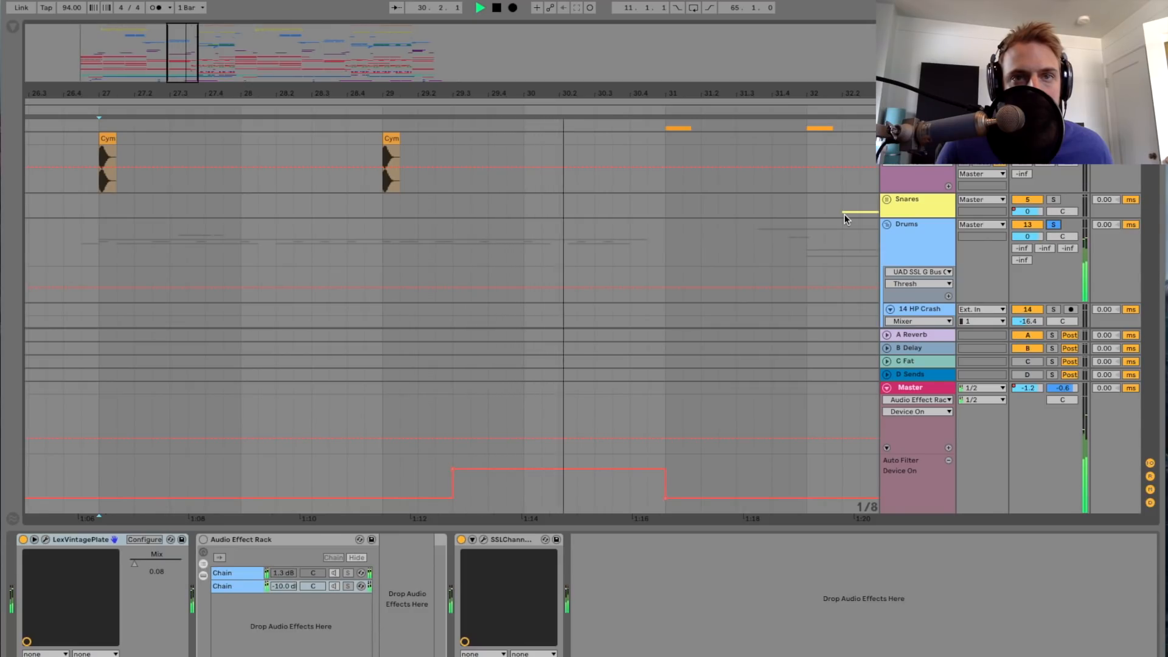
drag(202, 80, 202, 67)
key(space)
Step: Play the Drums group from bar 27 with the Endless Smile window open and its Intensity automation shown, and close the plug-in window
click(911, 237)
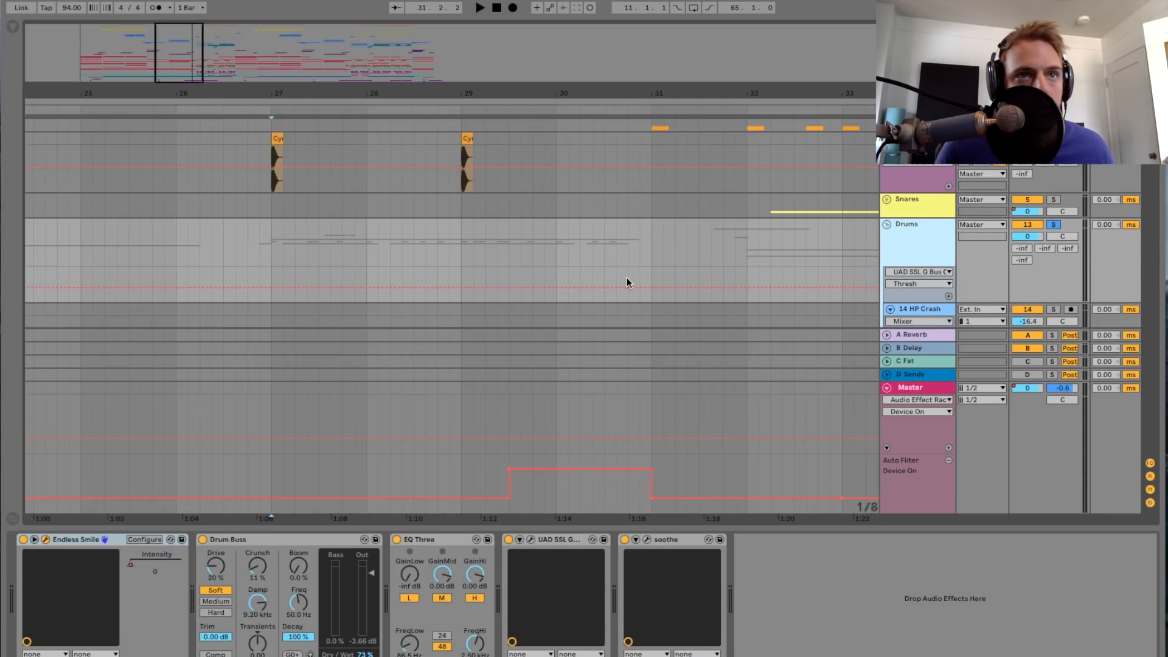
drag(789, 230, 829, 232)
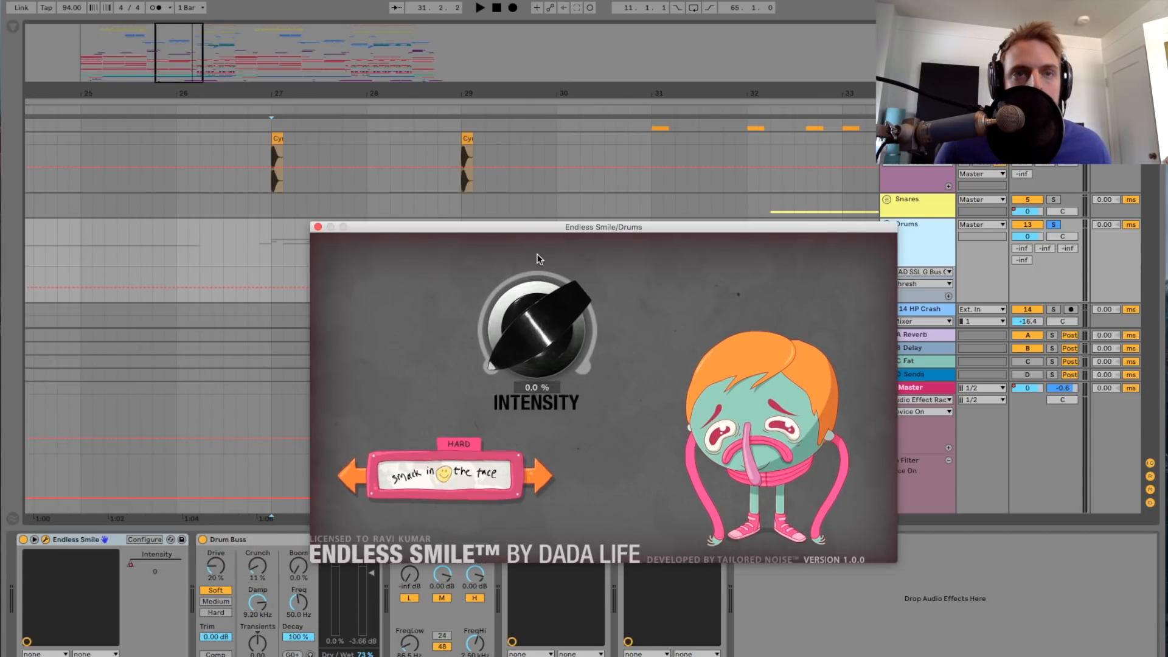
drag(561, 232, 512, 291)
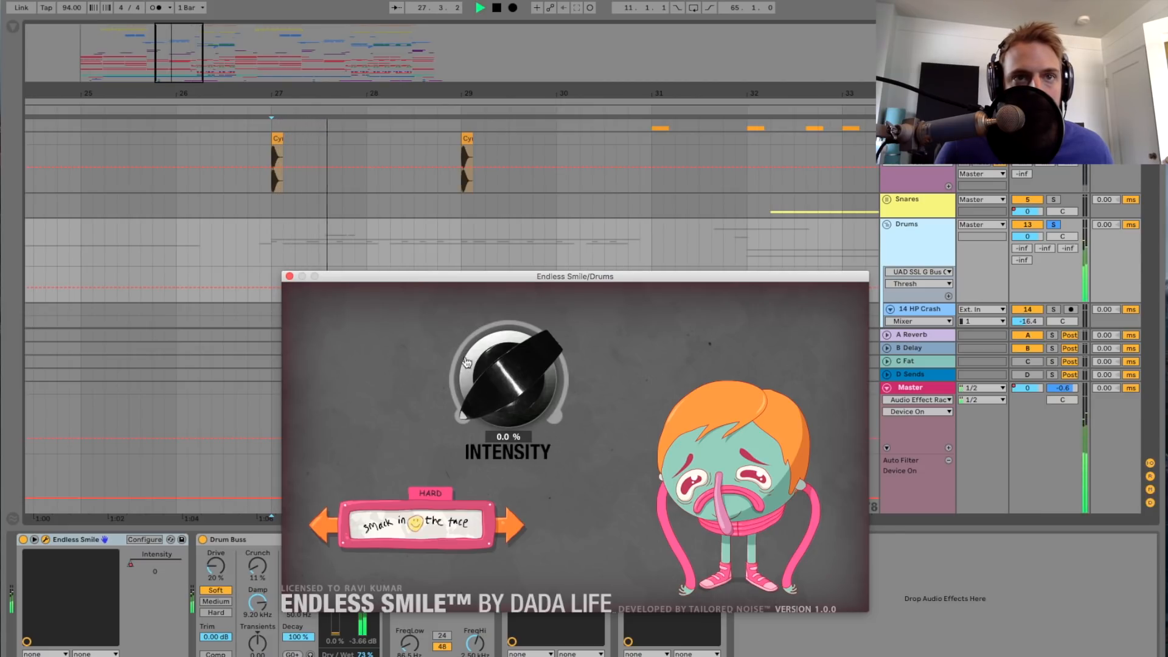
drag(524, 277, 515, 346)
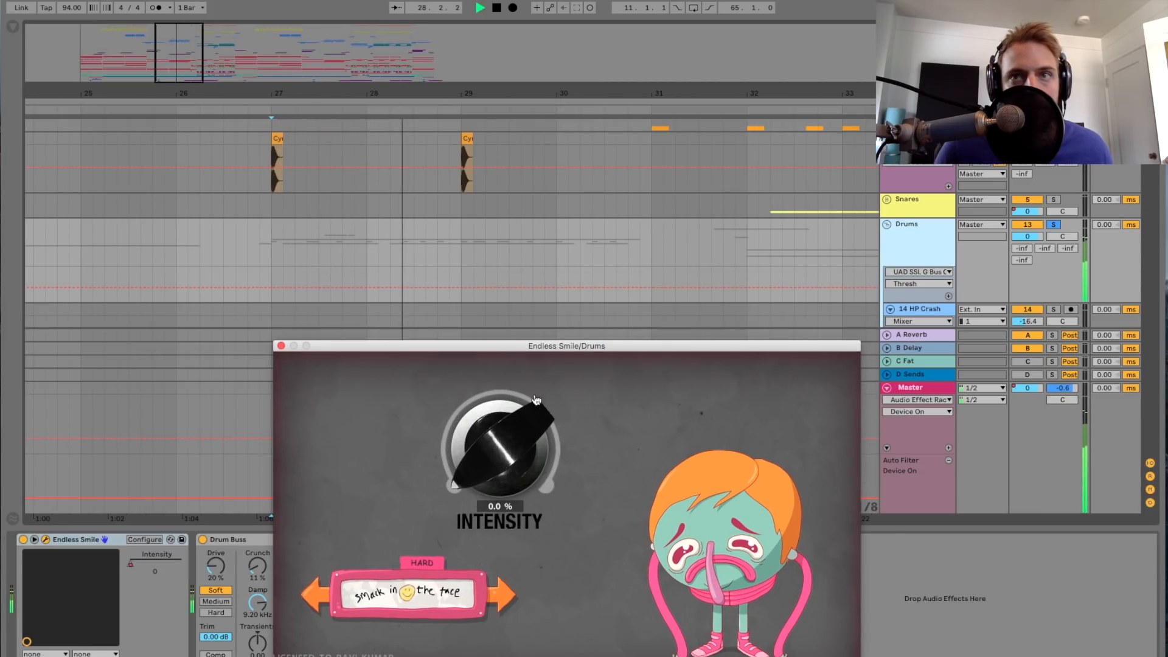
click(513, 435)
click(563, 8)
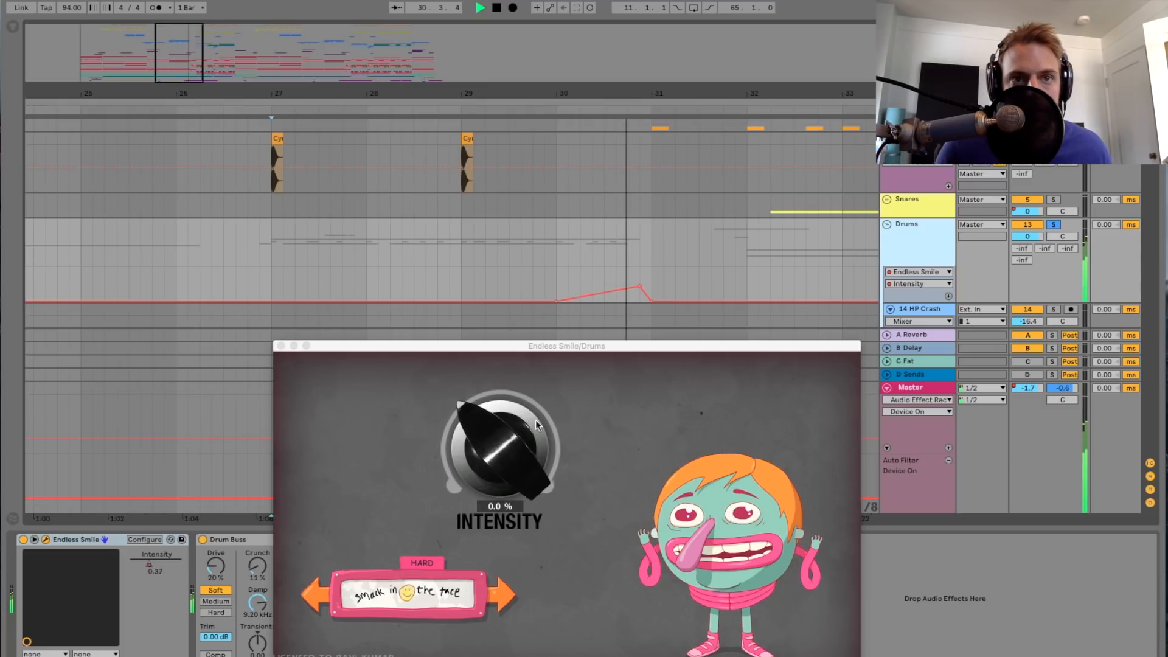
key(space)
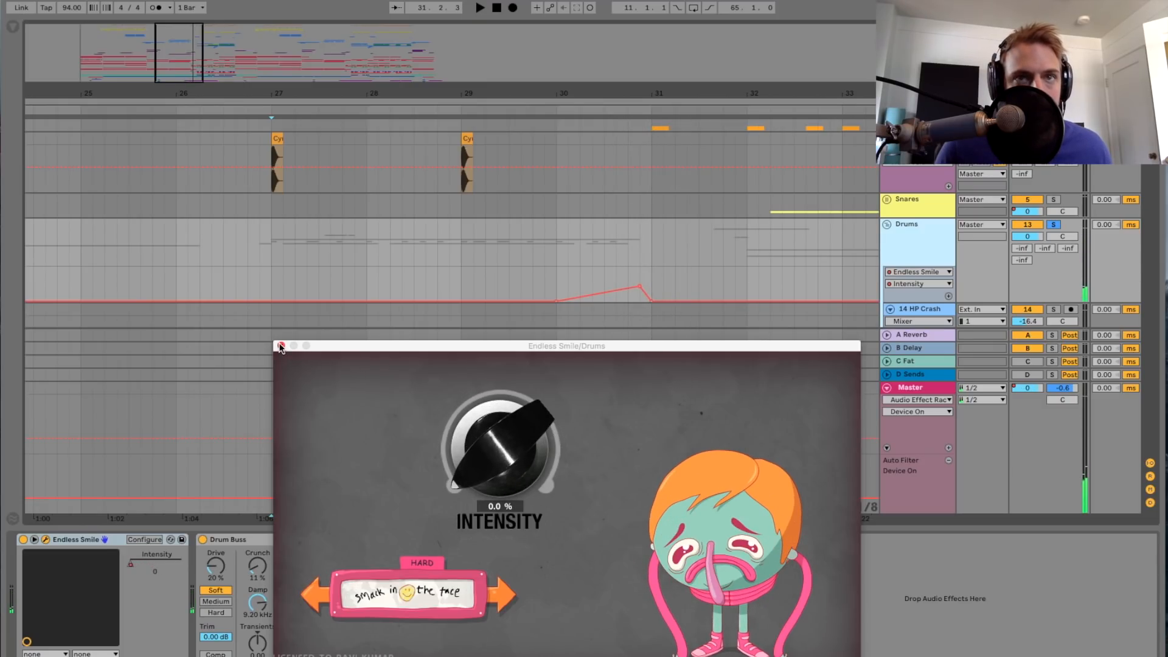
click(281, 346)
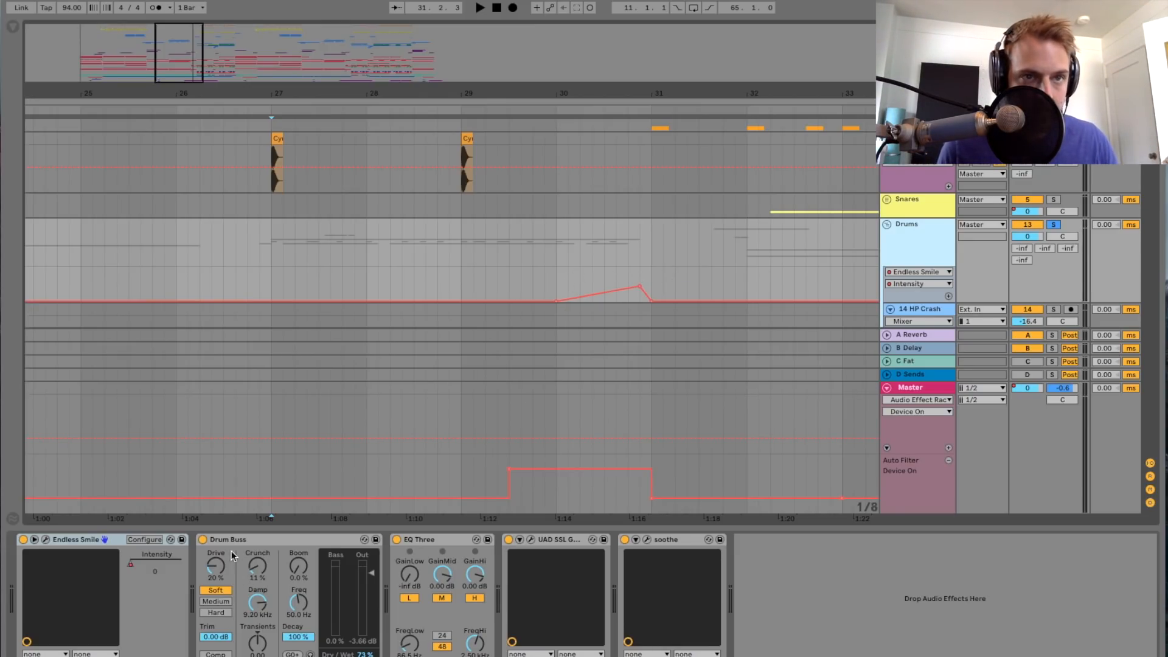
Step: Look over Drum Buss and the UAD SSL G Bus Compressor on the Drums group, playing from bar 27 to check the compression meter
click(306, 541)
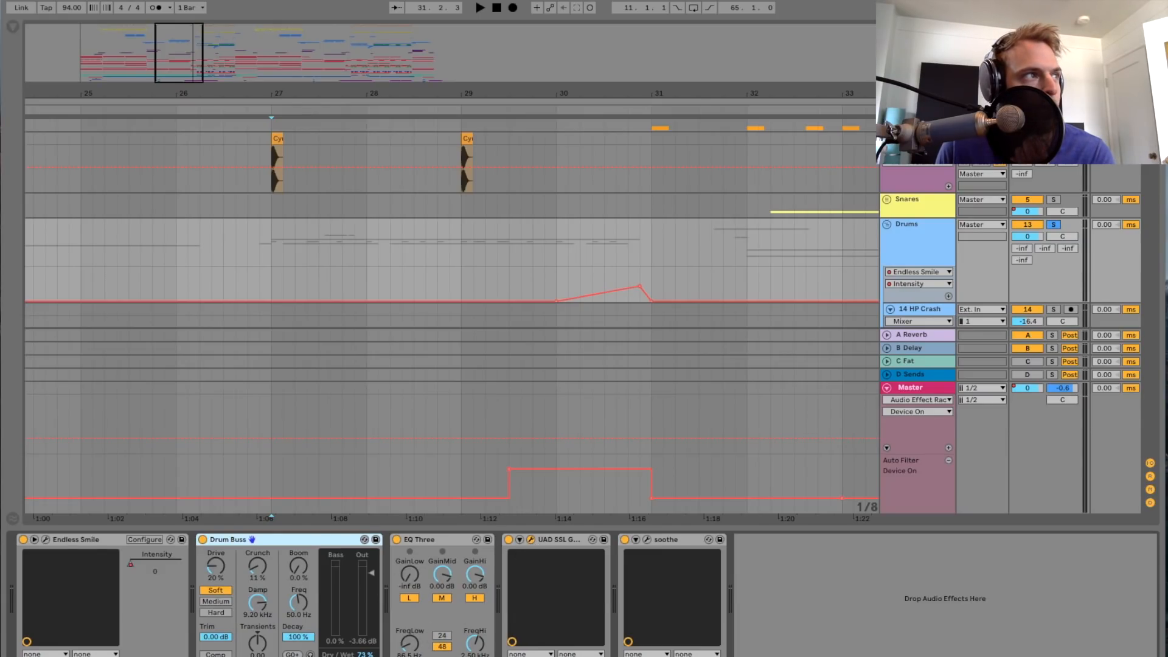
drag(2, 182, 538, 183)
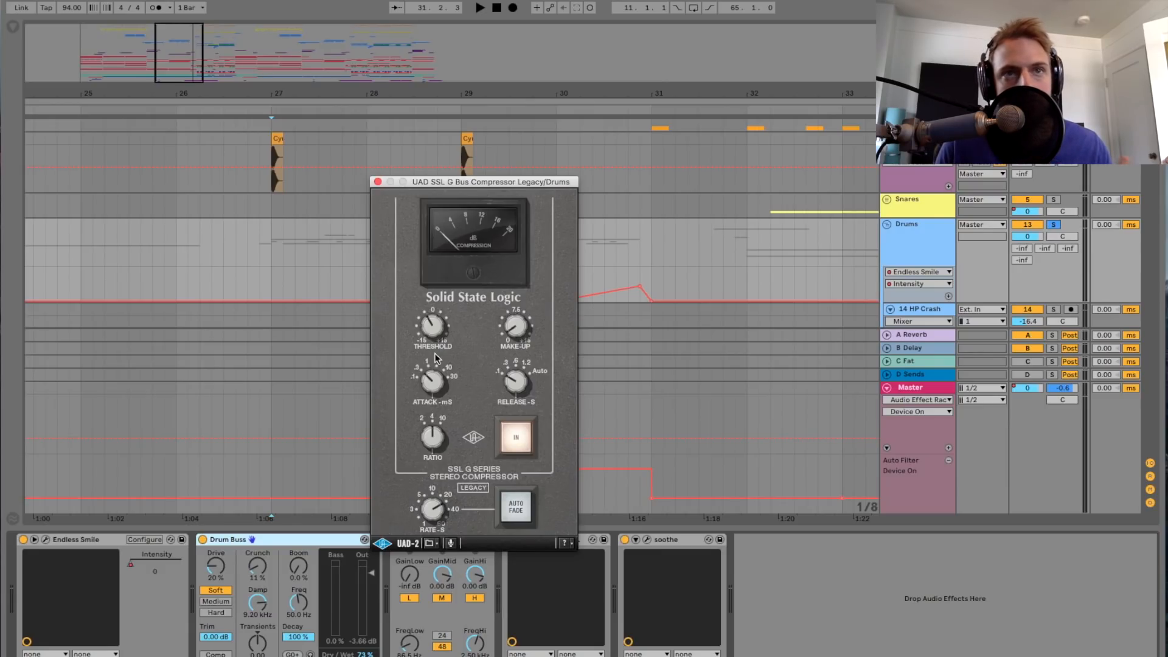
key(space)
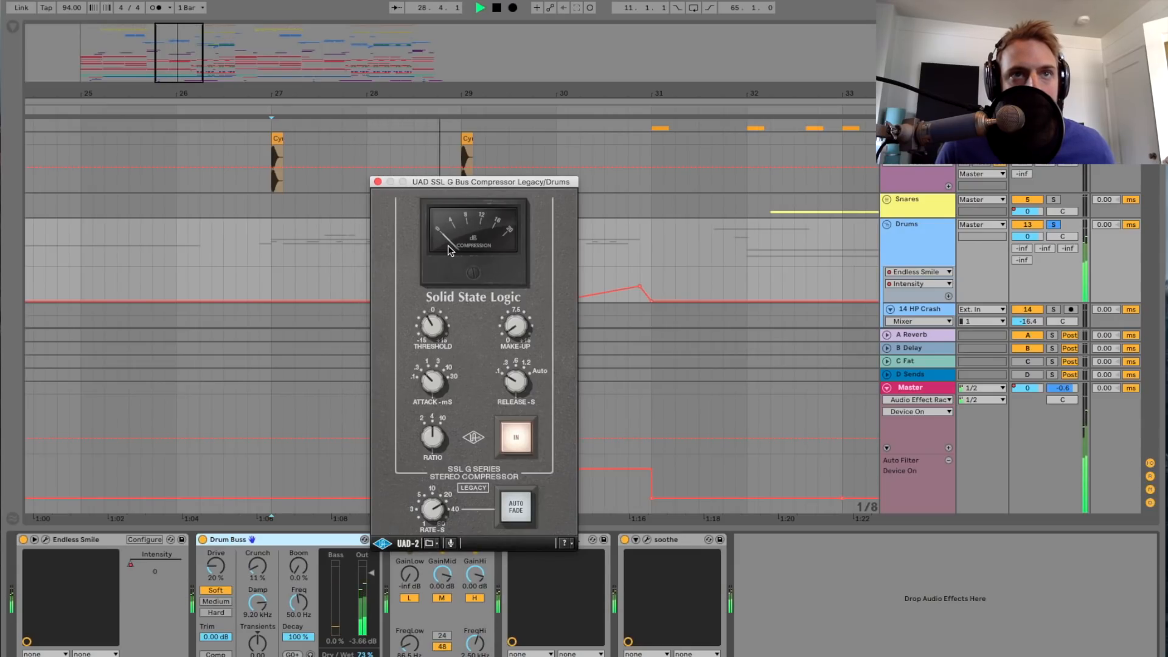
click(378, 181)
key(space)
Step: Look over the soothe settings on the Drums group and close the plug-in window
click(646, 539)
drag(337, 116, 528, 116)
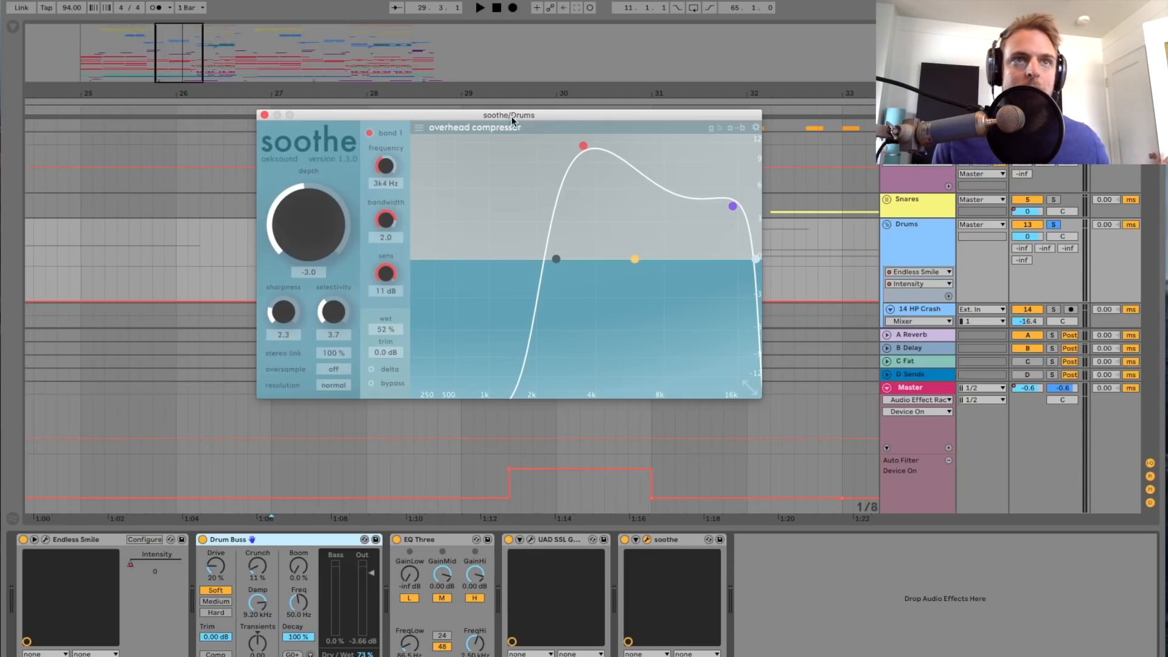
click(264, 114)
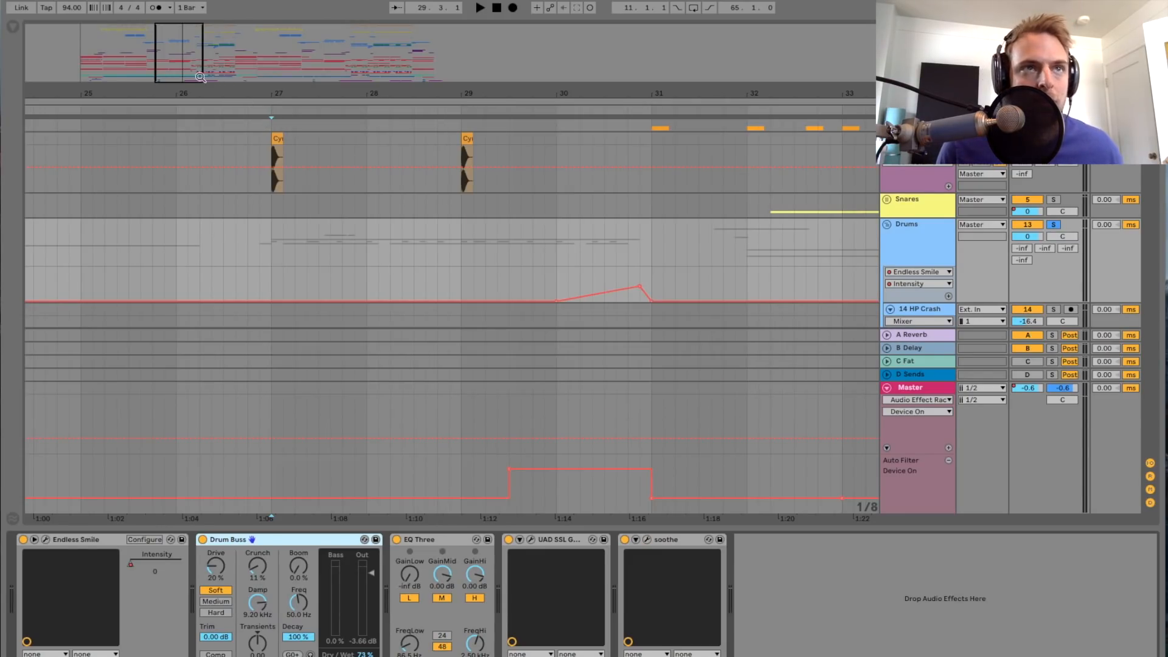
Step: Play the soloed Drums group from bar 32
key(minus)
scroll(322, 231, down, 3)
scroll(323, 232, up, 3)
drag(192, 77, 190, 75)
scroll(479, 185, right, 4)
click(583, 185)
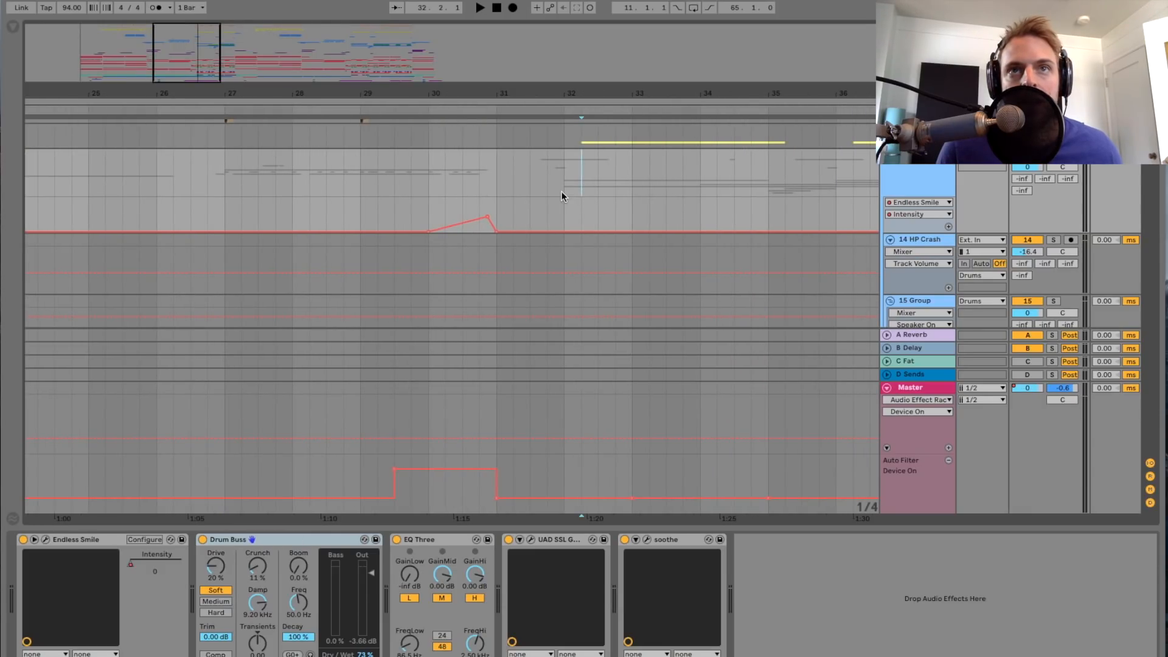
scroll(801, 237, up, 3)
click(1055, 225)
key(space)
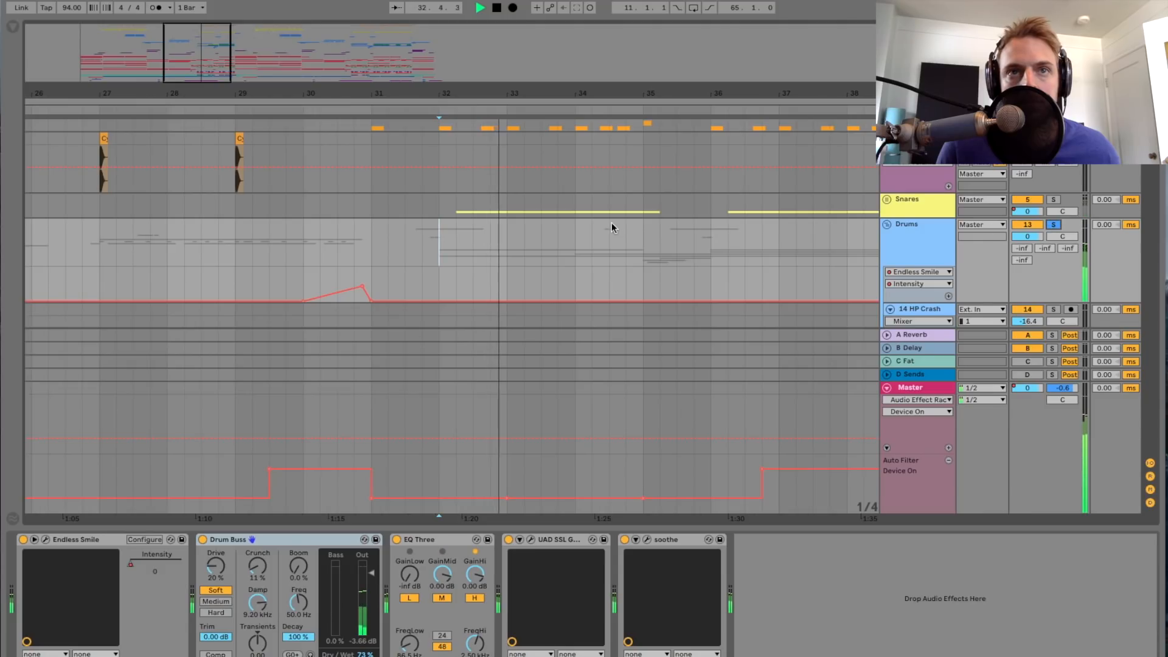
Step: Look over the clips on tracks 29 to 33 of the Drums group during playback, and stop playback
scroll(611, 222, down, 10)
scroll(611, 224, down, 8)
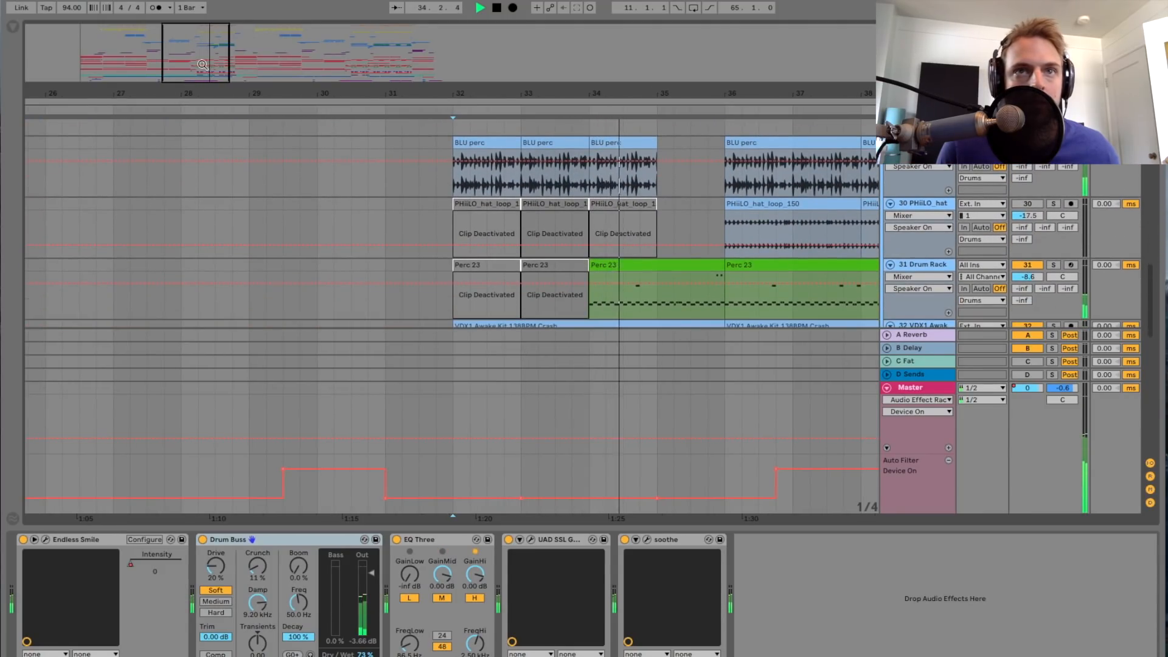
key(plus)
scroll(336, 149, down, 1)
scroll(393, 152, down, 3)
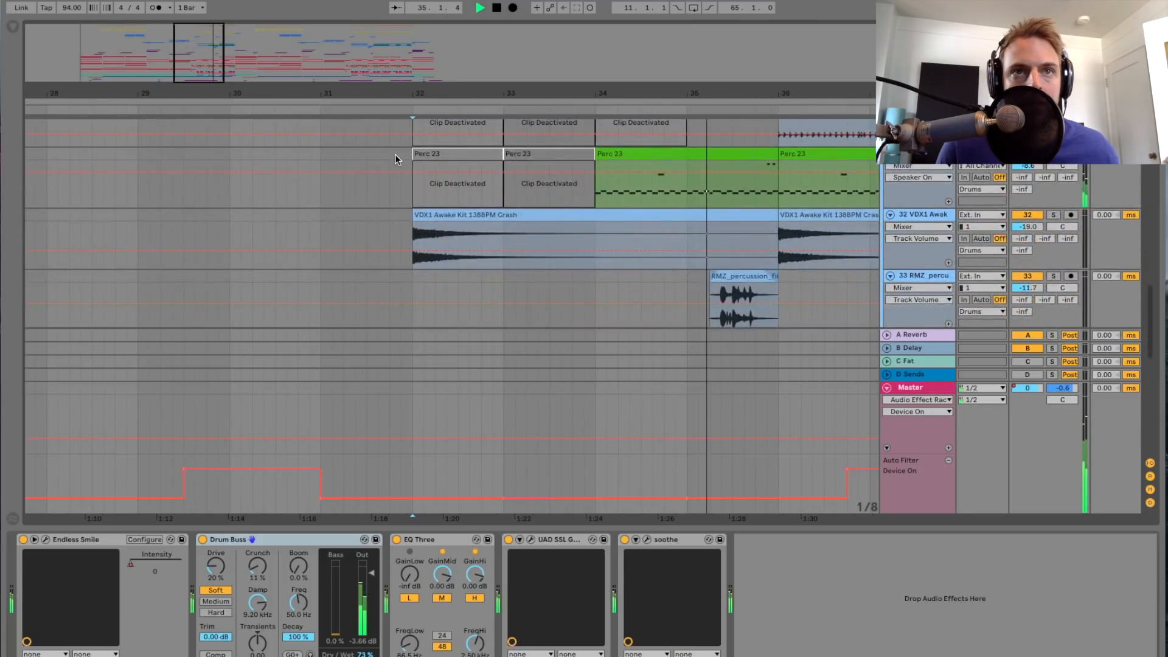
scroll(395, 155, up, 4)
key(space)
Step: Solo track 29 BLU perc, play its clips from bar 32, and stop playback
click(407, 178)
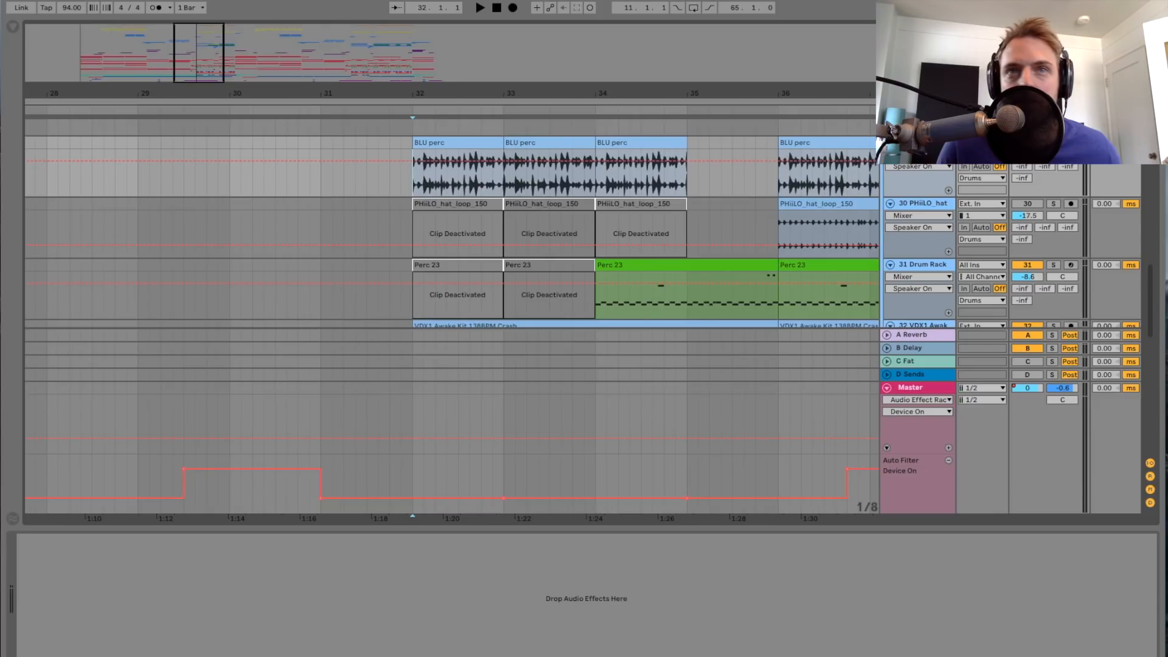
scroll(572, 196, up, 3)
drag(202, 69, 214, 79)
key(space)
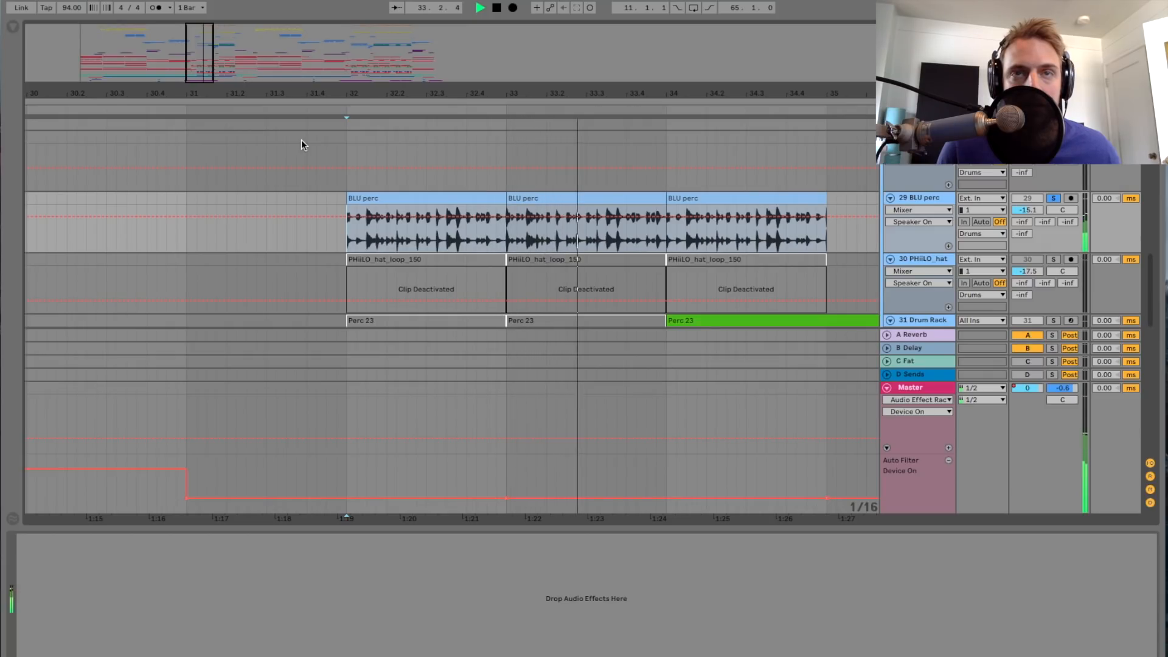
drag(207, 66, 206, 53)
key(space)
Step: Solo track 32 VDX1 Awake and play its Crash clip from bar 32
scroll(718, 235, down, 3)
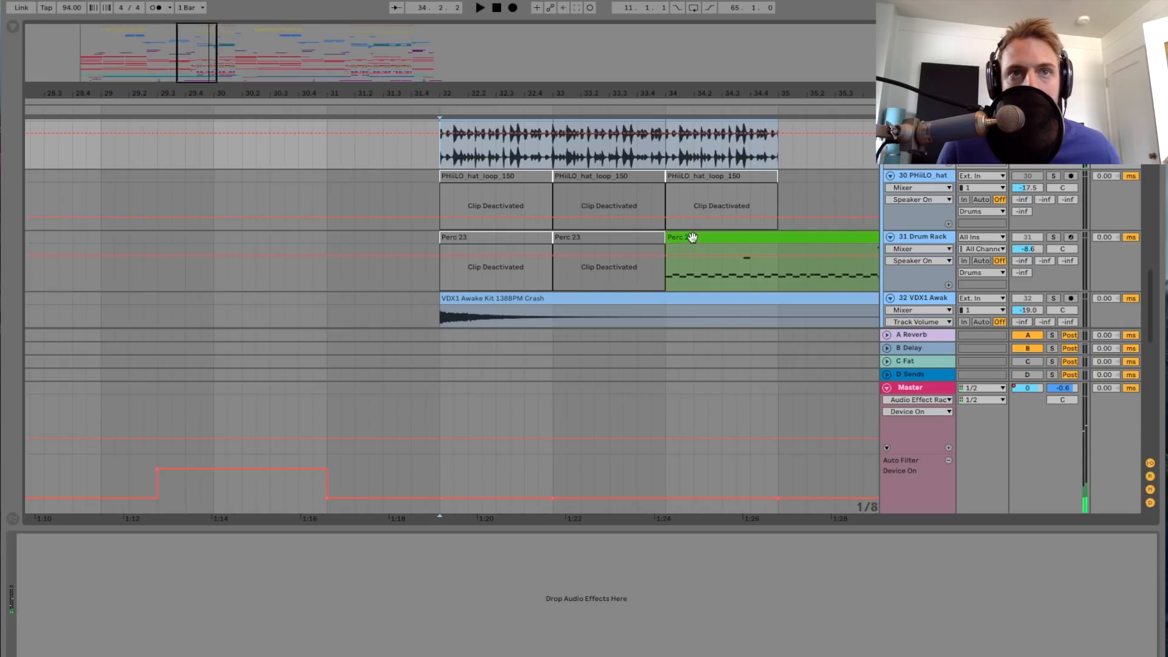
scroll(789, 236, down, 1)
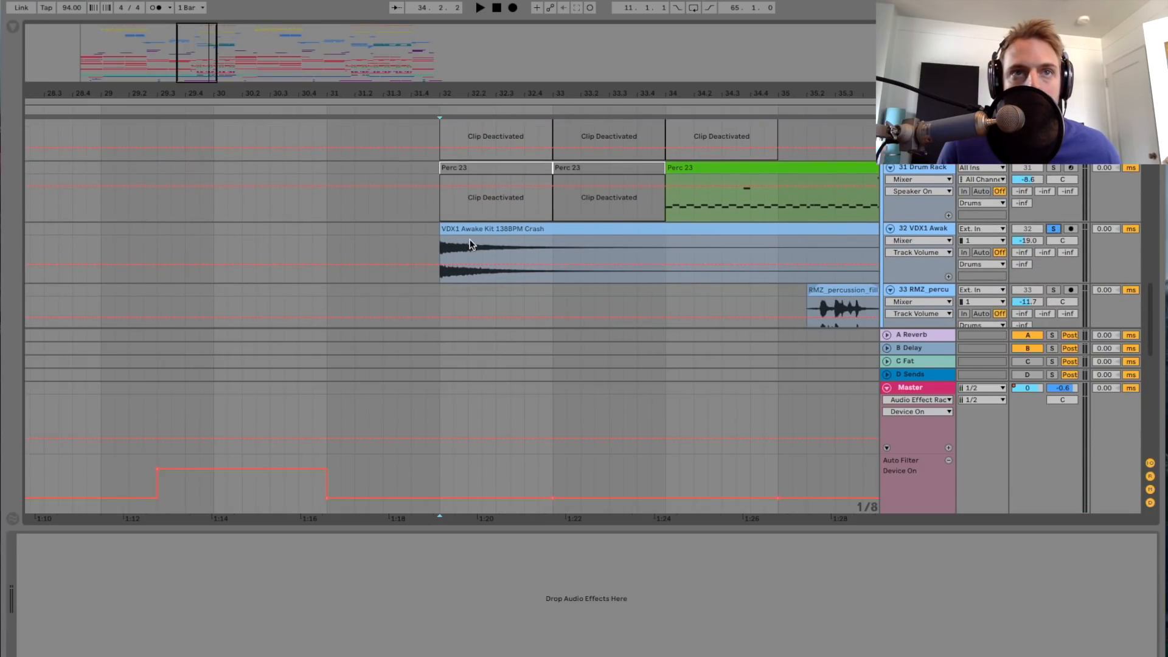
click(437, 250)
key(space)
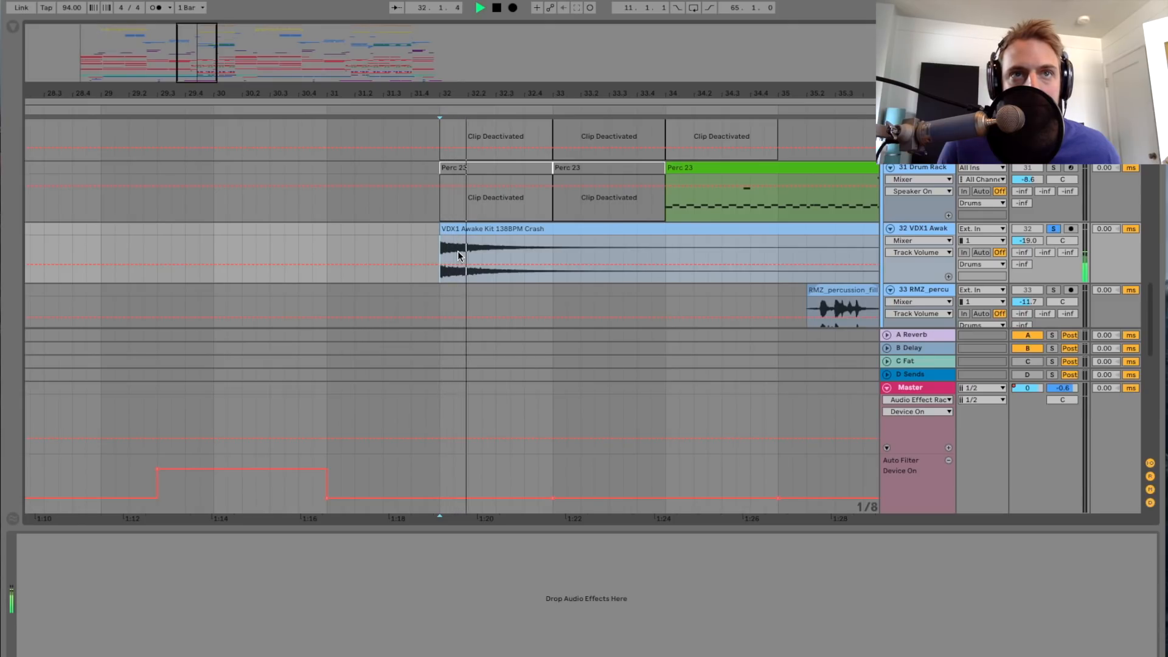
scroll(874, 225, down, 5)
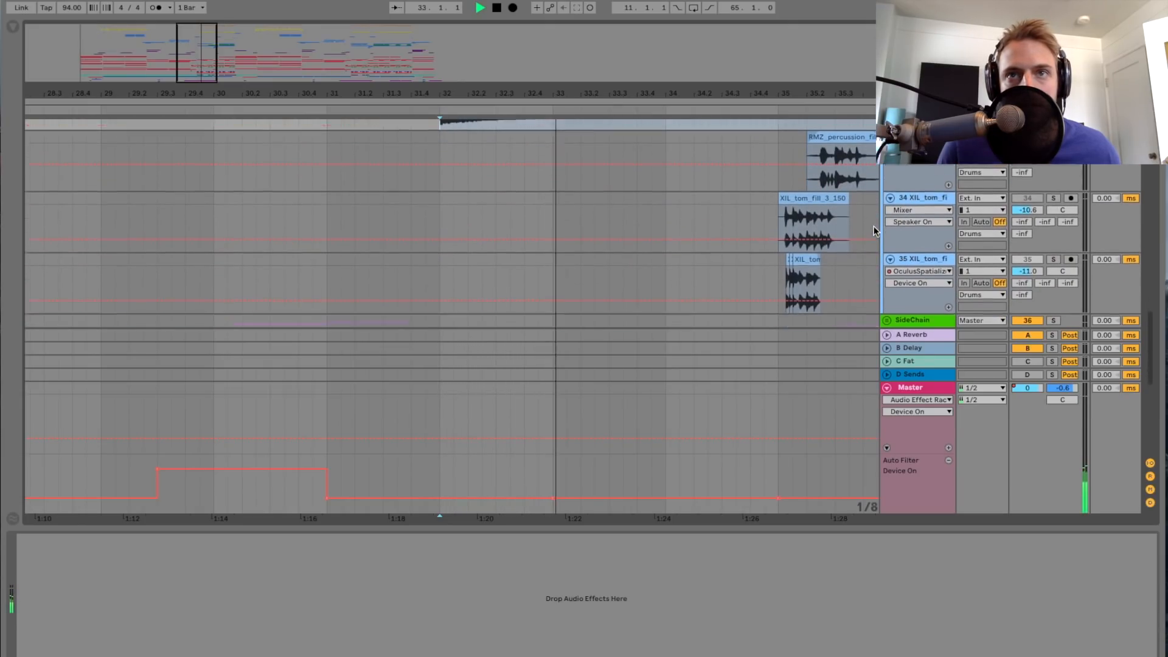
scroll(873, 225, up, 5)
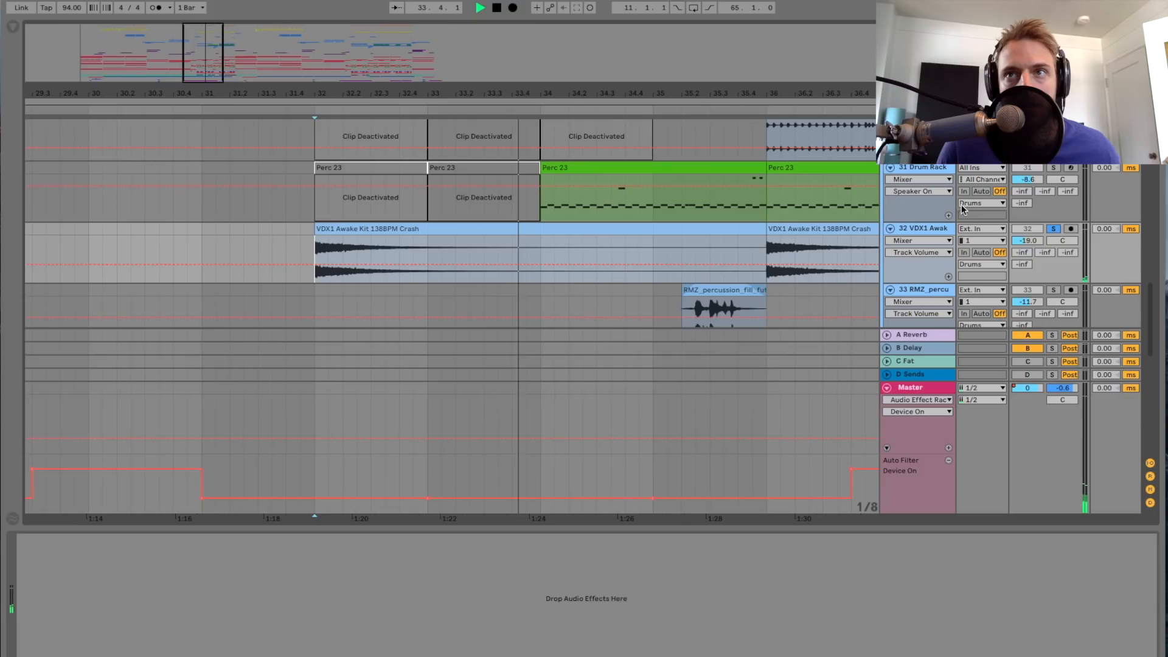
Step: Solo track 31 Drum Rack during playback and look through its device chain, hiding the device view and stopping playback when done
scroll(973, 207, up, 2)
click(1054, 237)
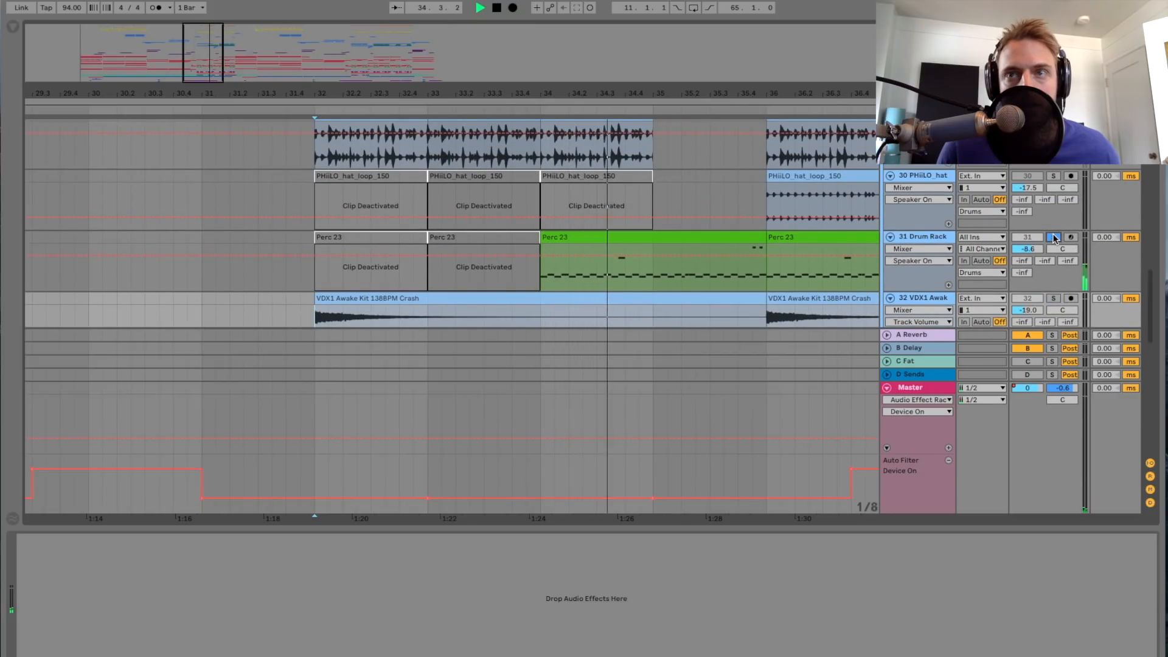
click(923, 241)
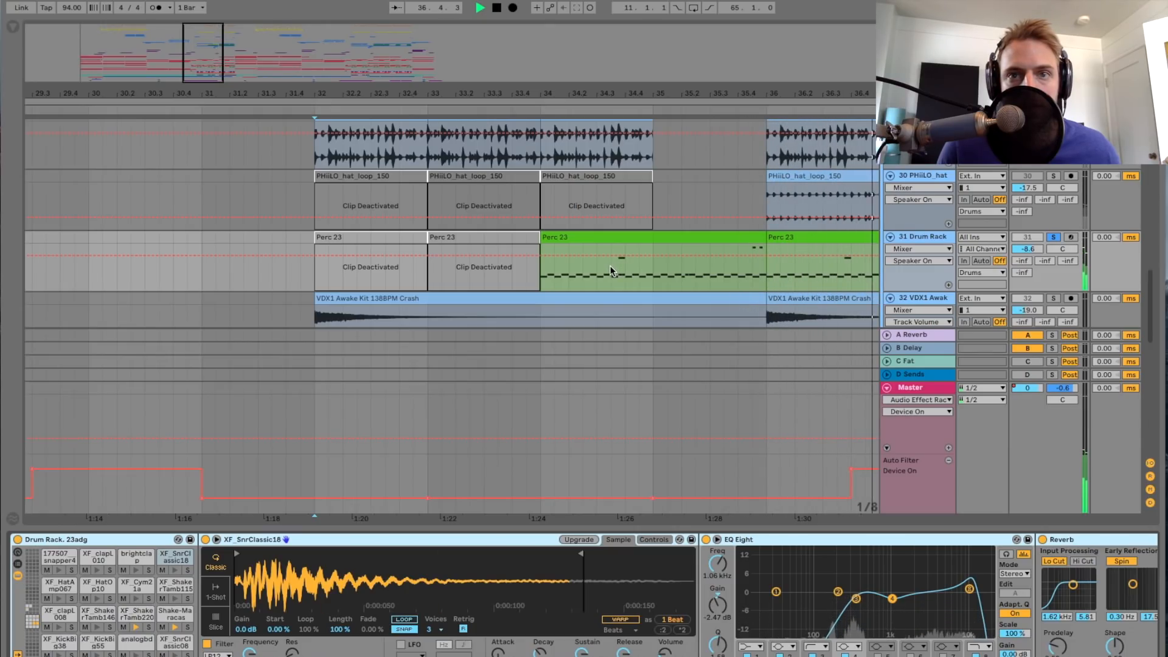
scroll(874, 544, right, 5)
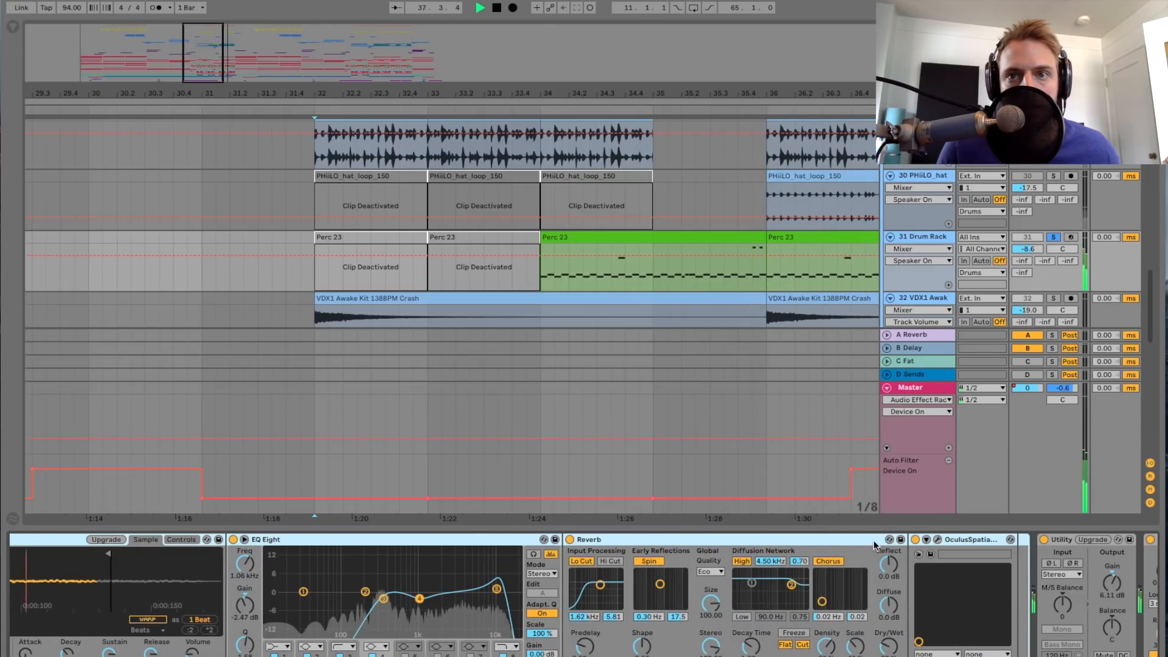
key(alt+super+l)
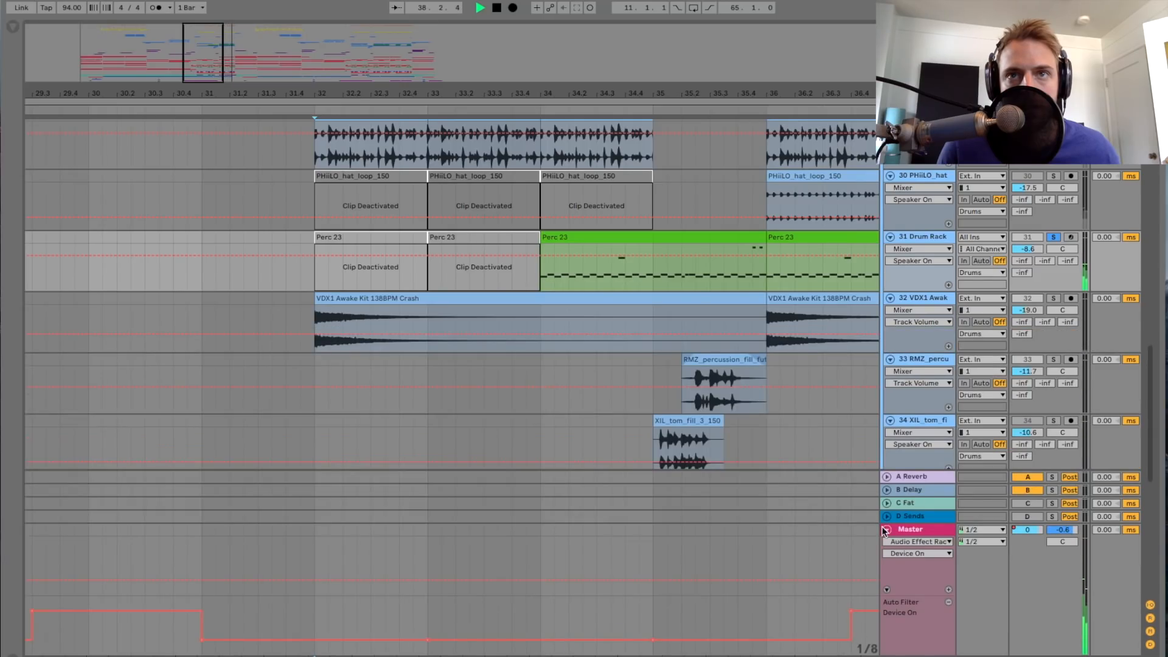
key(space)
Step: Play the drum fills from bar 35 in the group and with tracks 33 RMZ percussion, 34 and 35 XIL tom fill soloed
scroll(654, 308, down, 3)
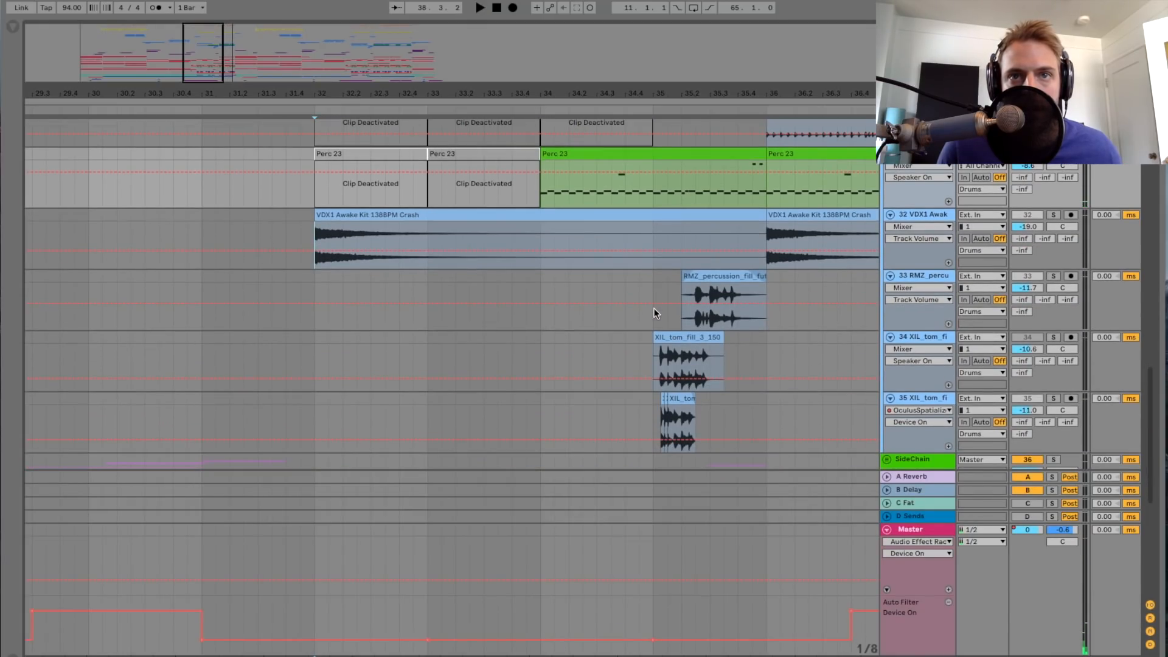
click(652, 319)
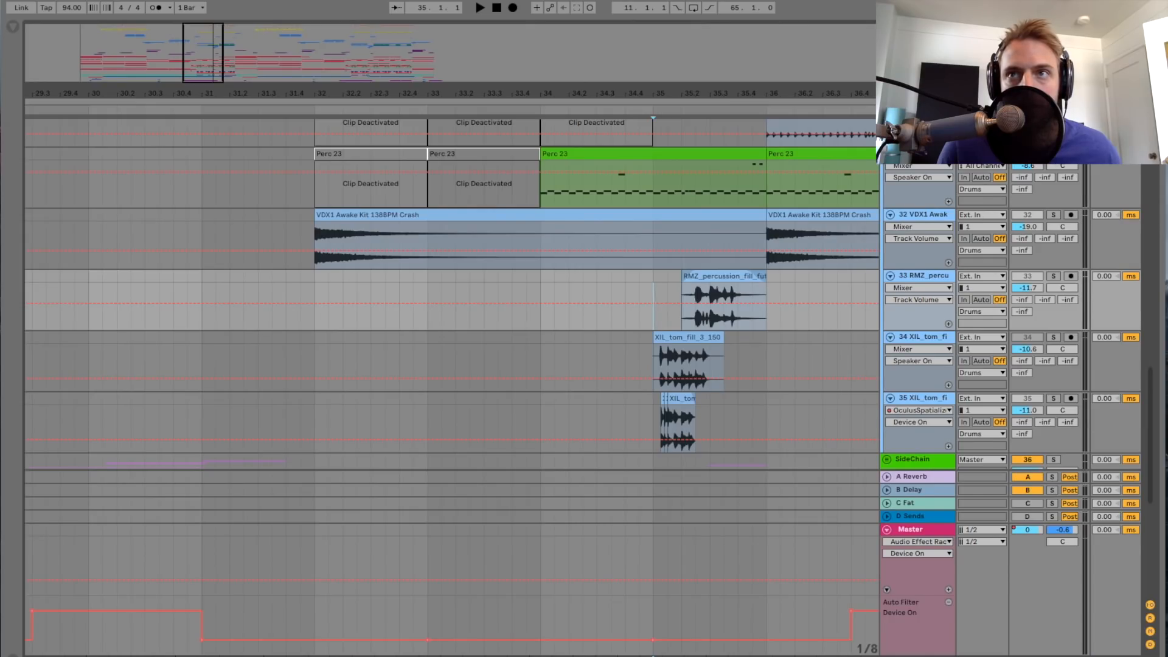
key(space)
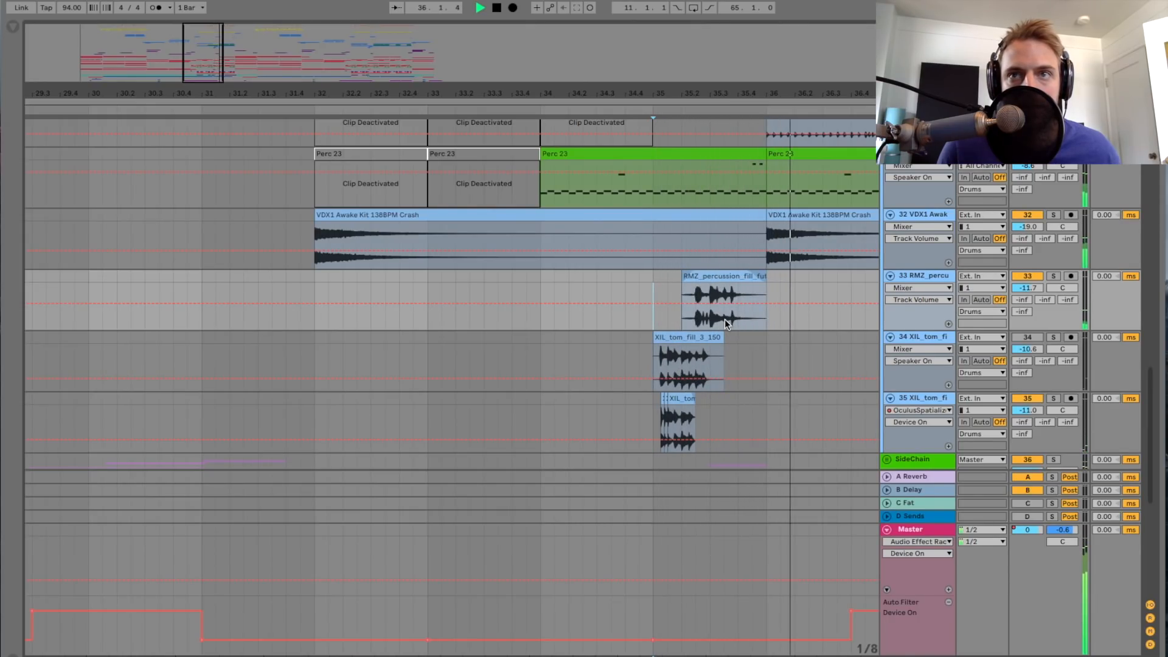
key(space)
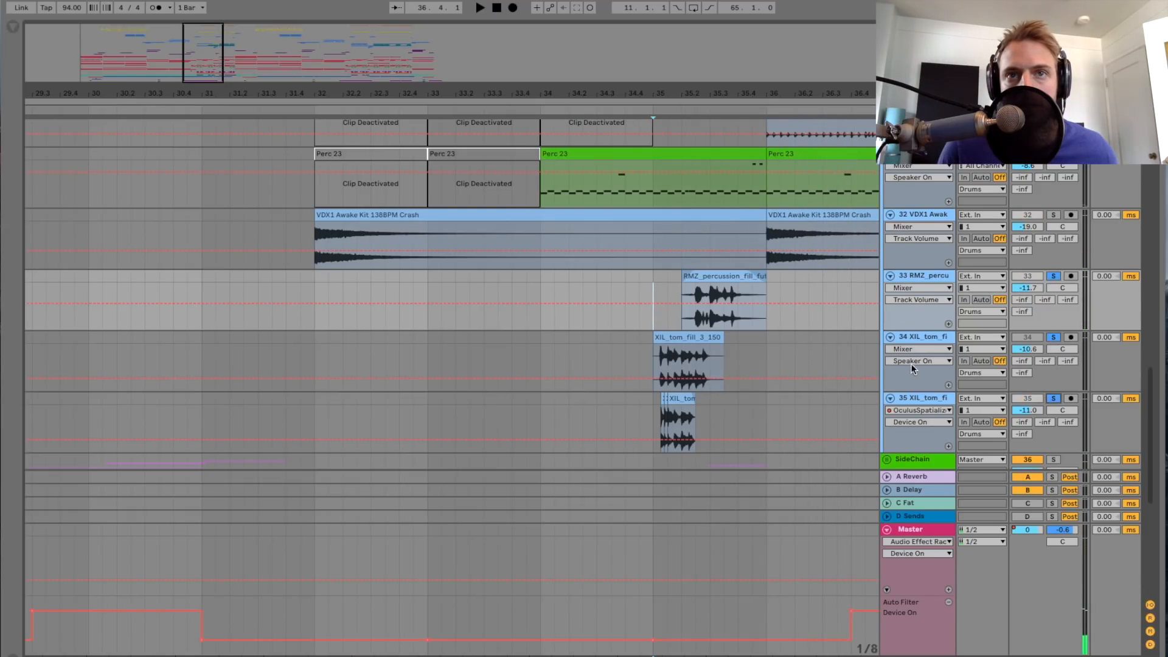
key(space)
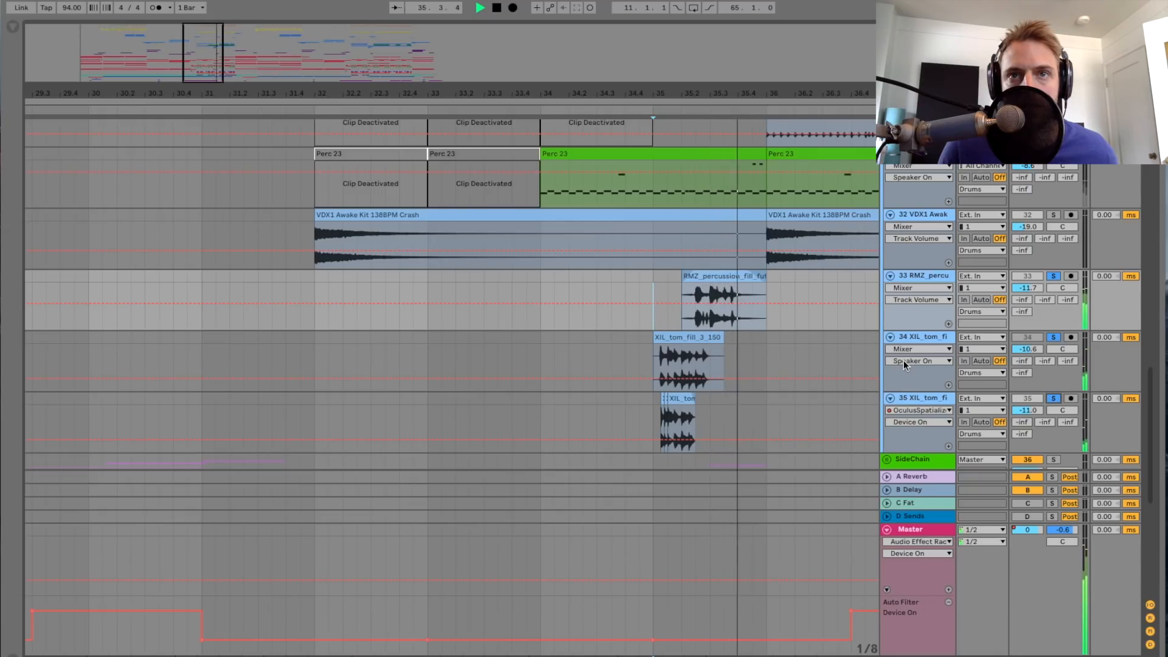
Step: Replay the percussion and tom fills at bar 35 up close with tracks 33, 34 and 35 soloed
drag(199, 39, 200, 55)
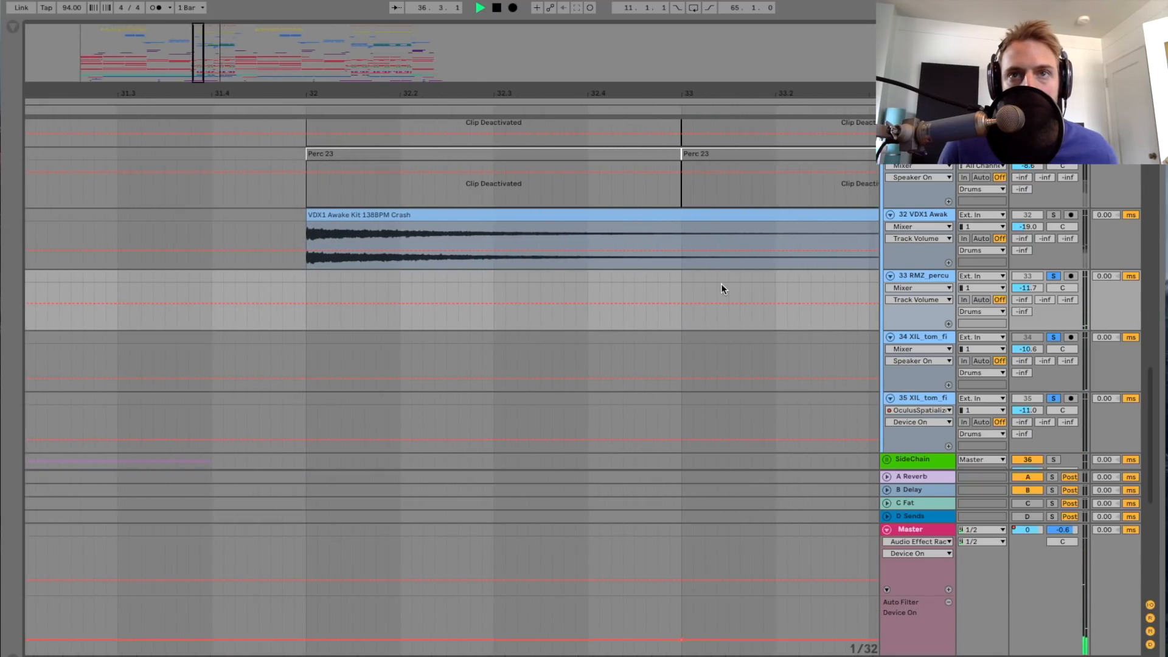
scroll(712, 284, right, 12)
key(space)
key(space)
scroll(712, 284, right, 2)
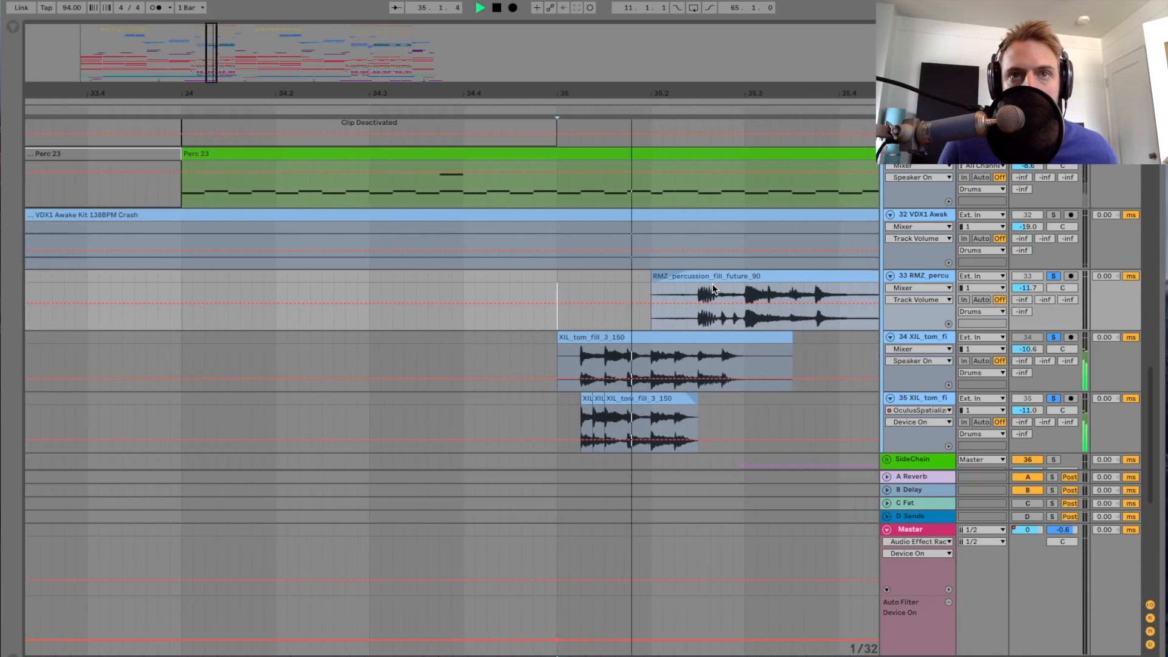
scroll(713, 284, right, 2)
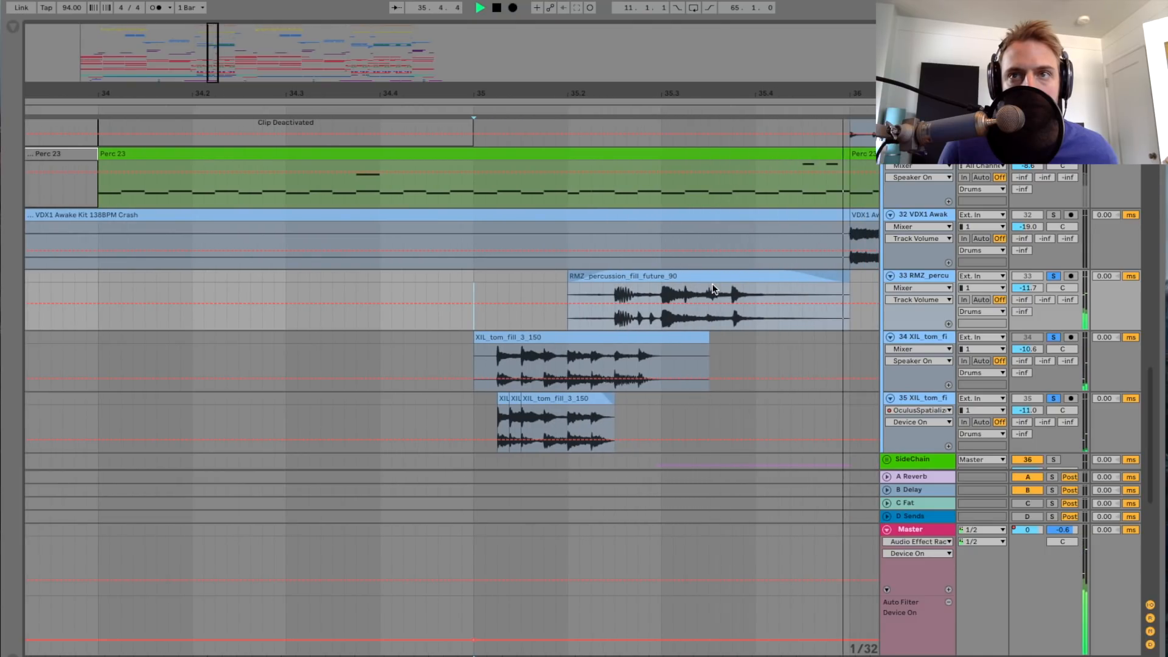
Step: Play the tom fills from bar 35 with track 34 XIL tom fill soloed alone and with track 35 soloed alone
click(1051, 337)
click(934, 335)
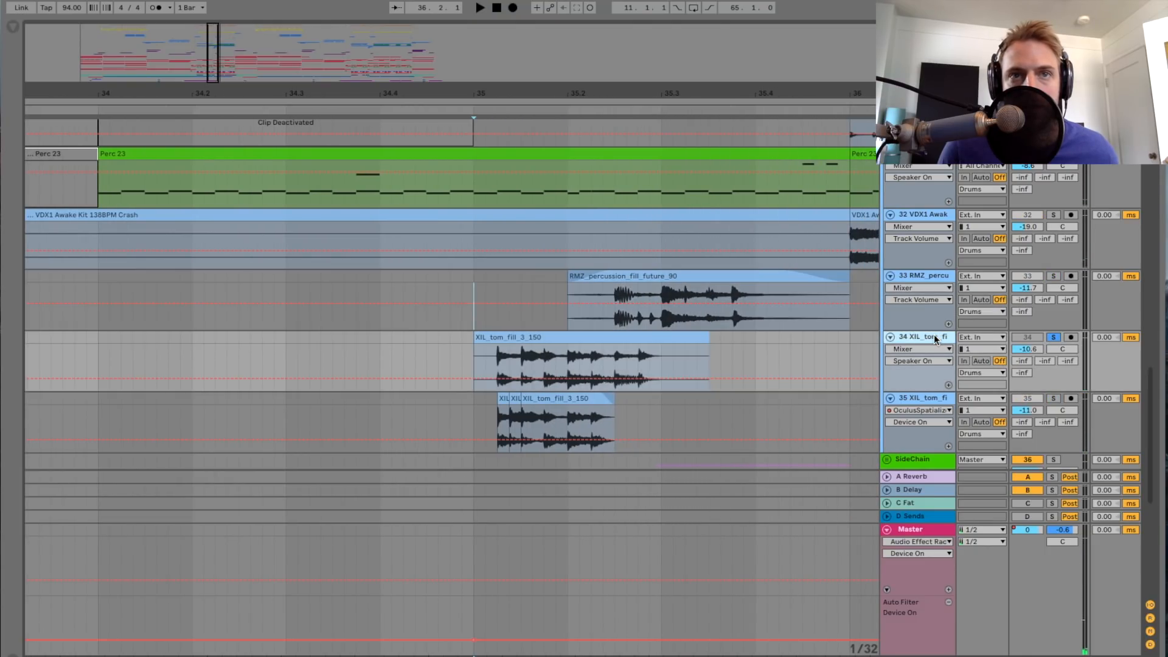
key(space)
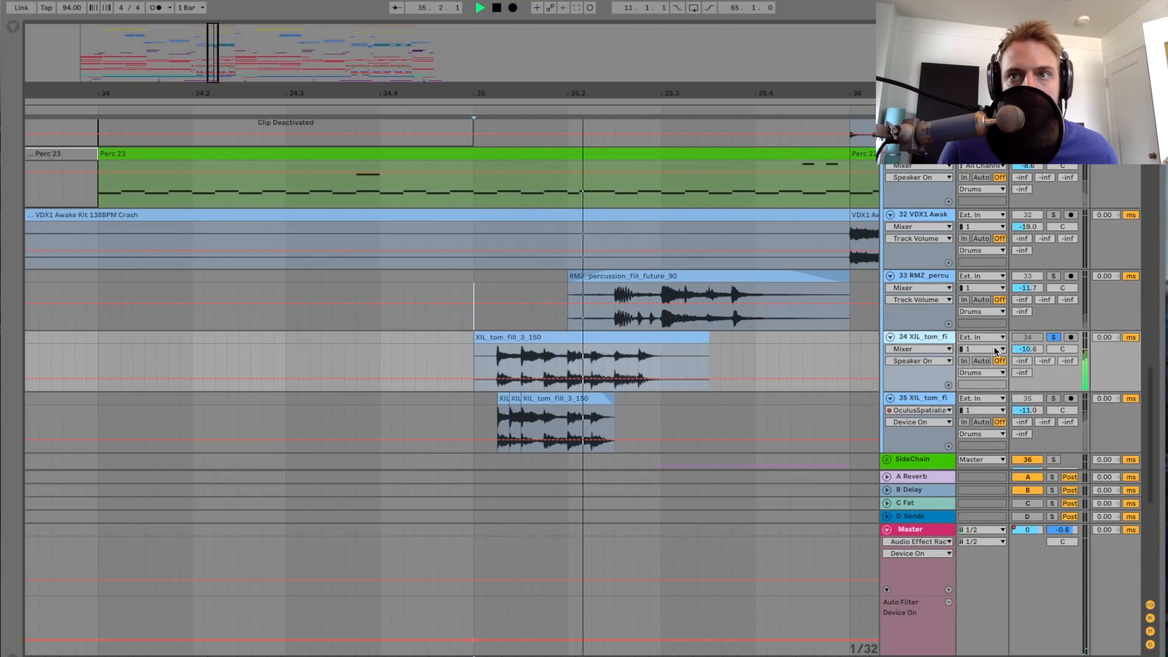
key(space)
click(1052, 399)
key(space)
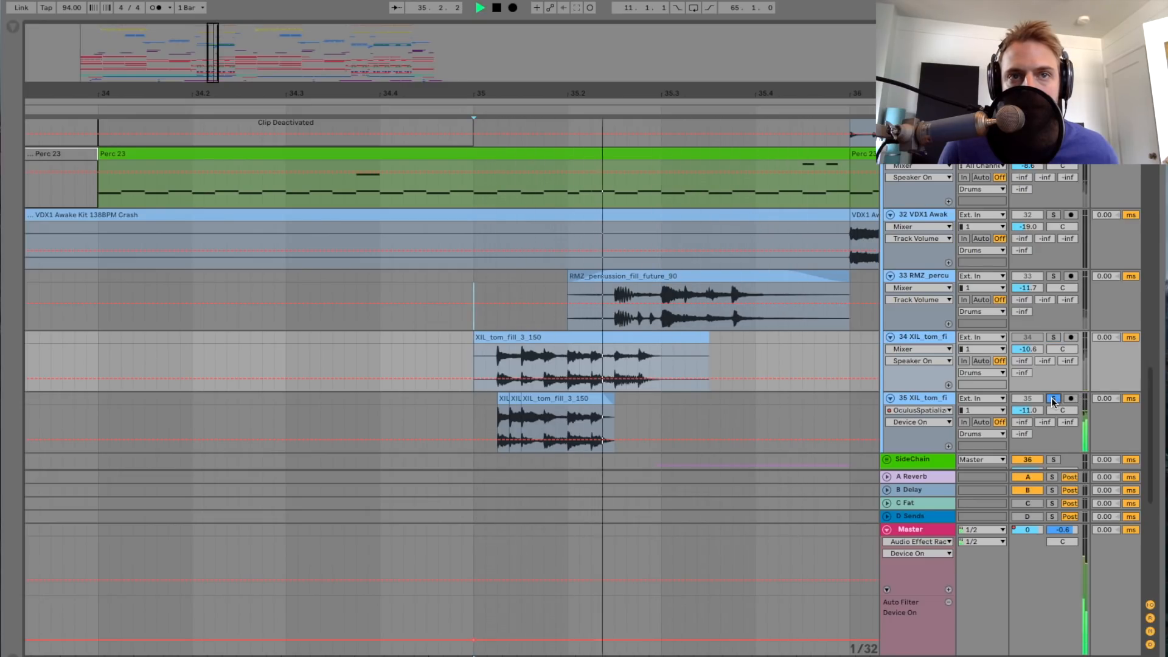
key(space)
Step: Play from bar 35 with track 33 RMZ percussion soloed, add track 34 to the solo for a second pass, and stop
click(1053, 337)
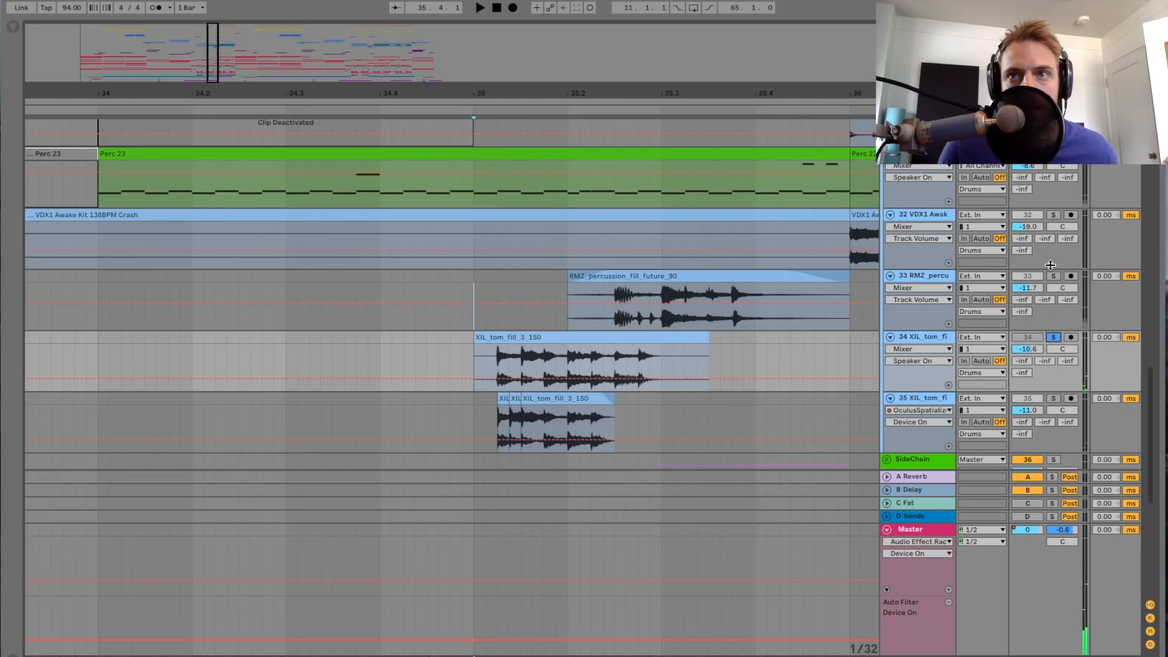
click(1054, 276)
key(space)
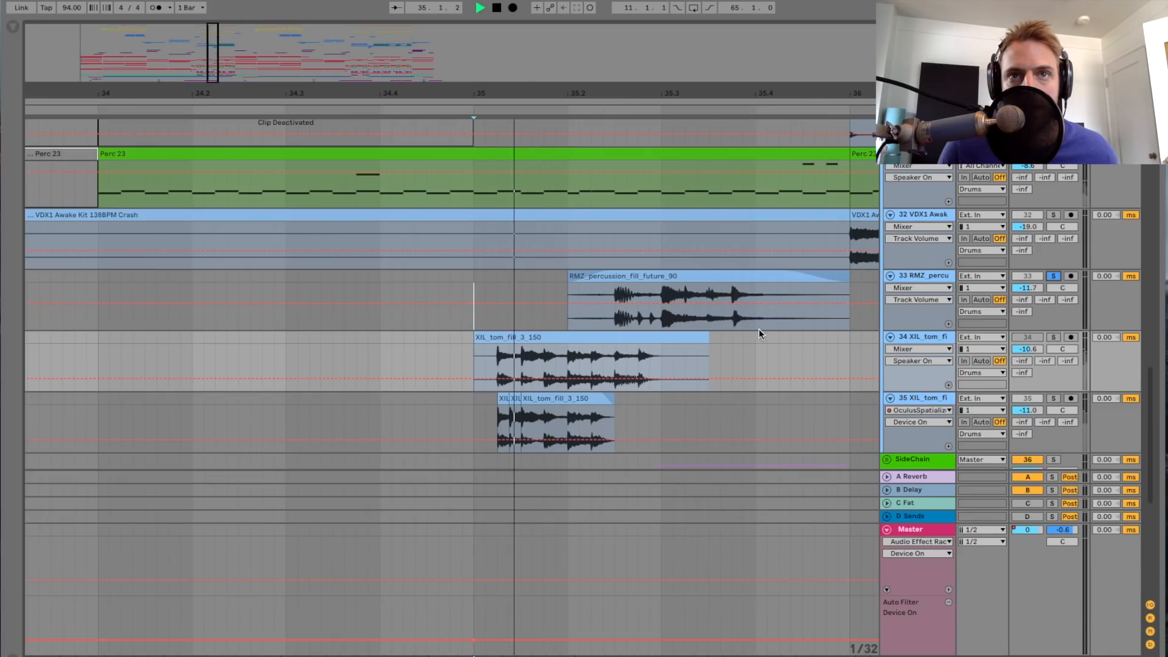
key(space)
click(1054, 337)
key(space)
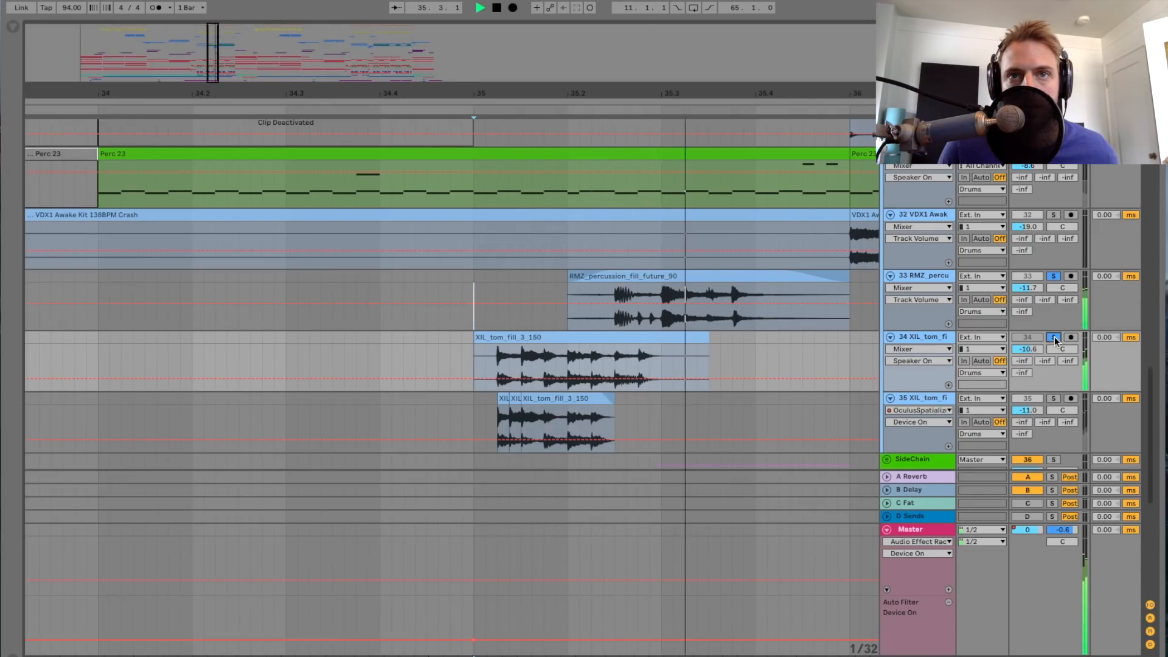
drag(213, 80, 214, 62)
key(space)
Step: Show the device chain of track 33 RMZ percussion and of the Drums group
double_click(912, 277)
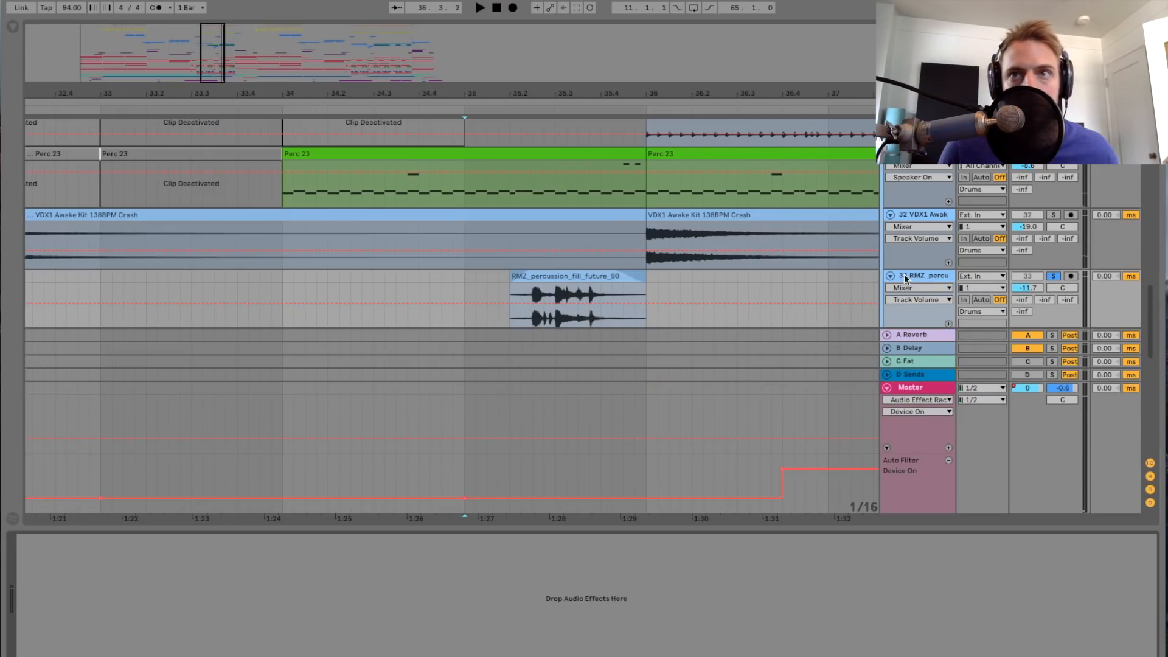
scroll(892, 275, up, 15)
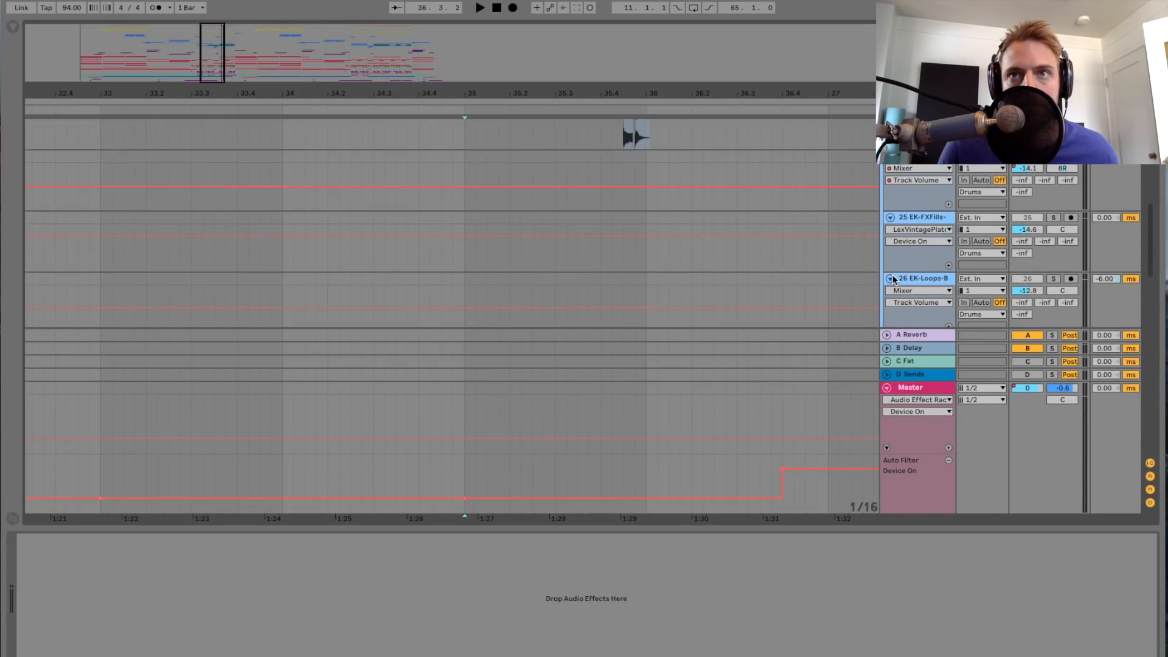
scroll(892, 275, up, 10)
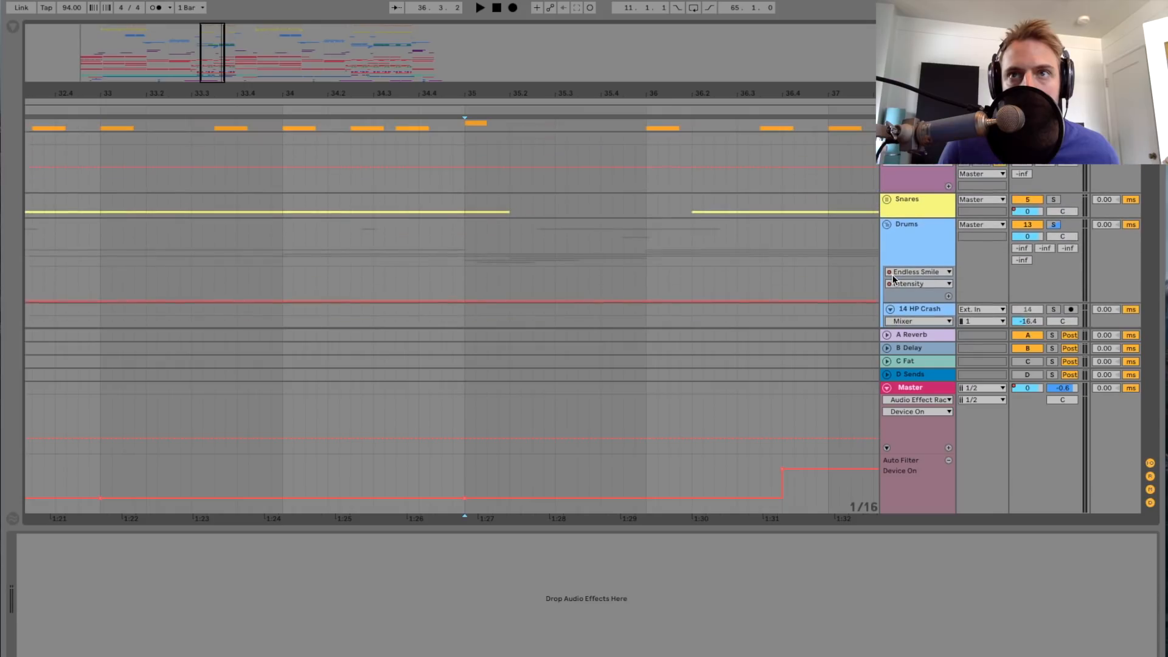
click(910, 246)
scroll(808, 236, down, 10)
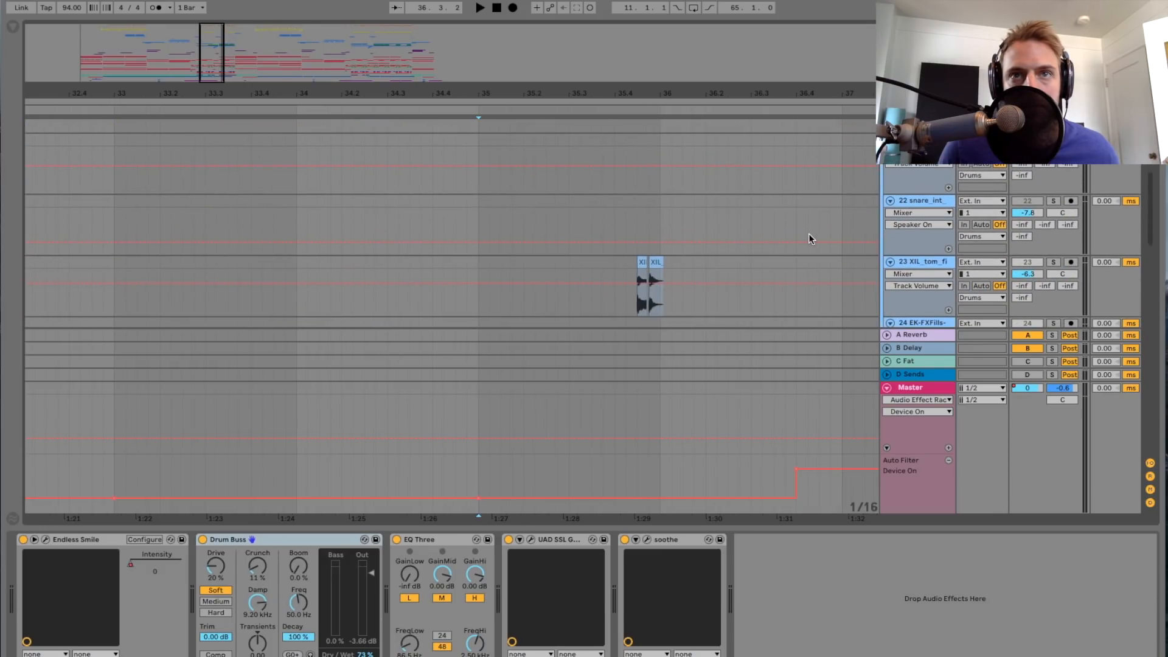
Step: Play from bar 35 with the individual track solos cleared, hide the device view, and stop playback
key(space)
click(1053, 246)
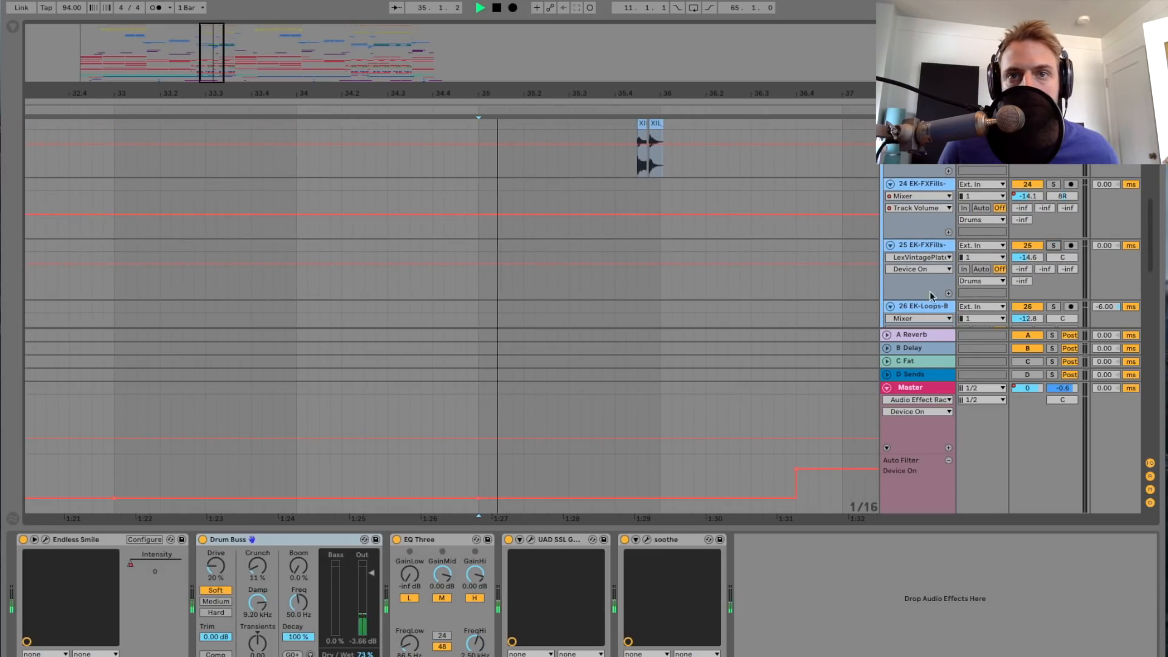
drag(861, 527, 859, 578)
scroll(735, 359, up, 5)
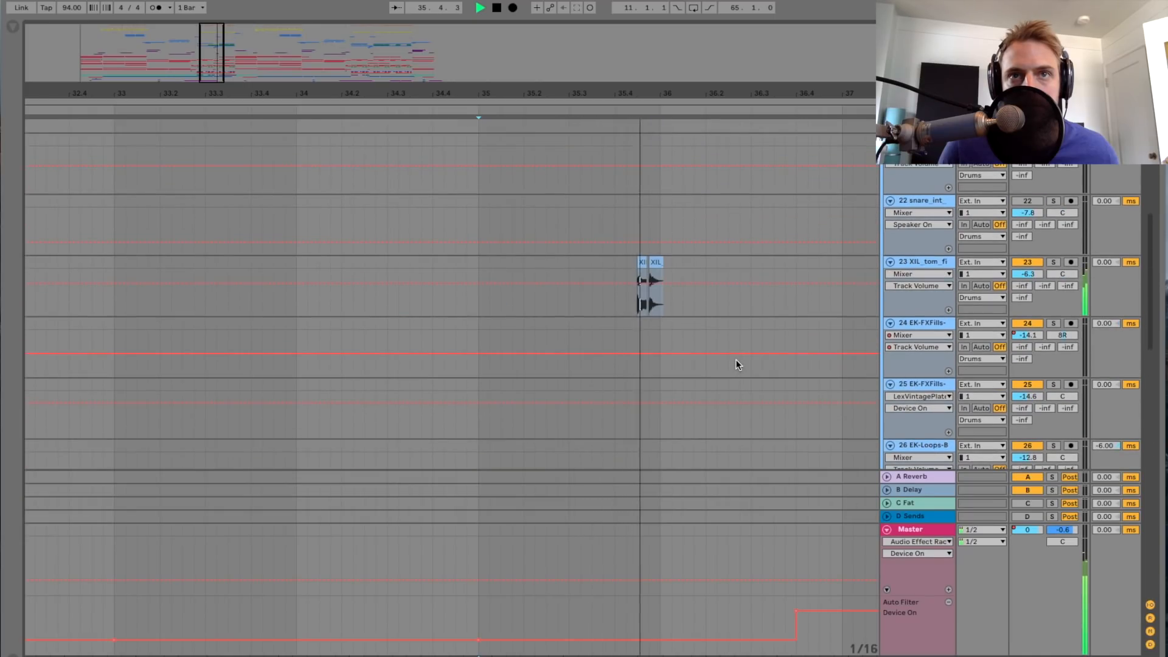
scroll(735, 356, up, 4)
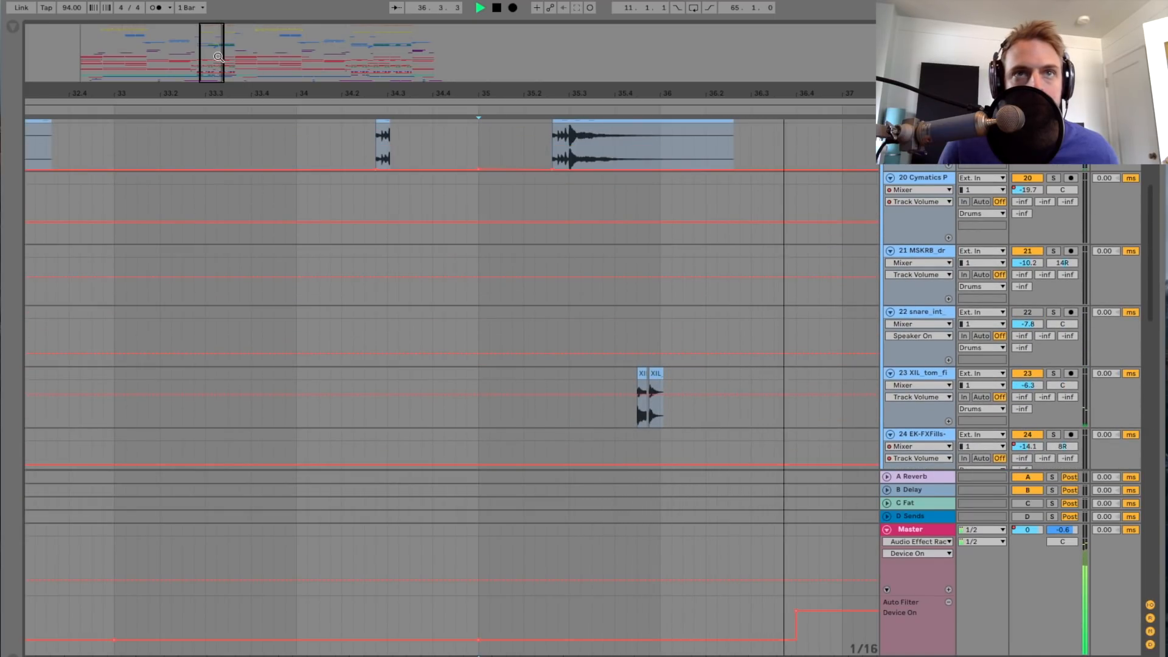
drag(313, 94, 312, 104)
scroll(541, 335, right, 3)
key(space)
Step: Solo track 23 XIL tom fill and play its two short clips from just before bar 36
click(578, 387)
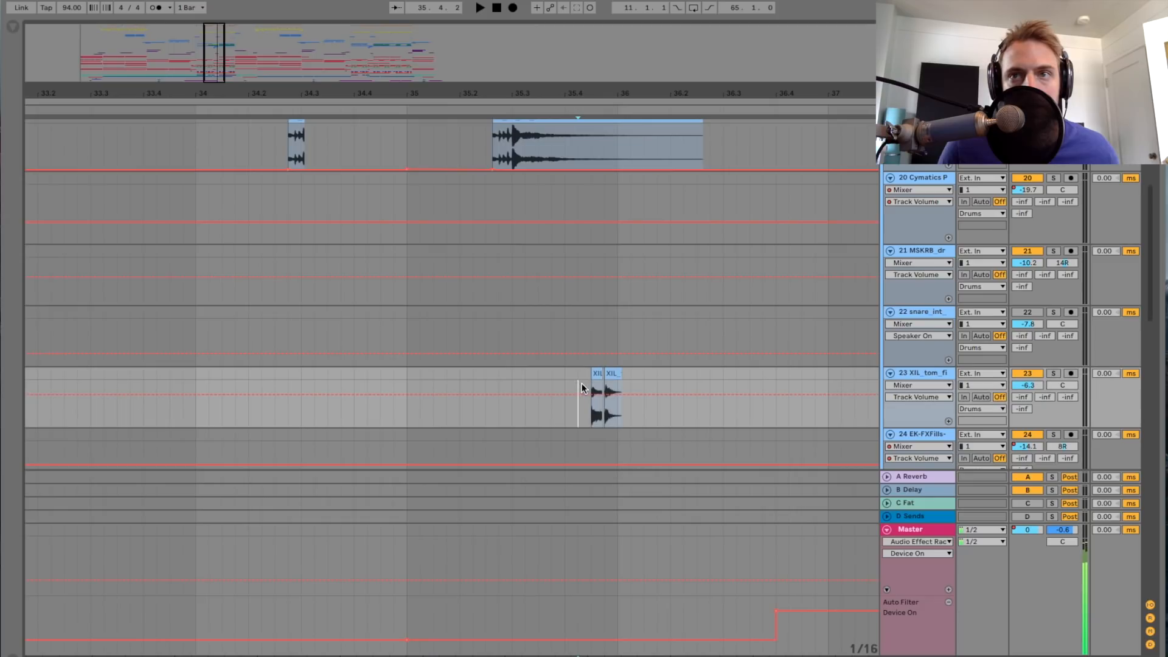
click(1055, 374)
key(space)
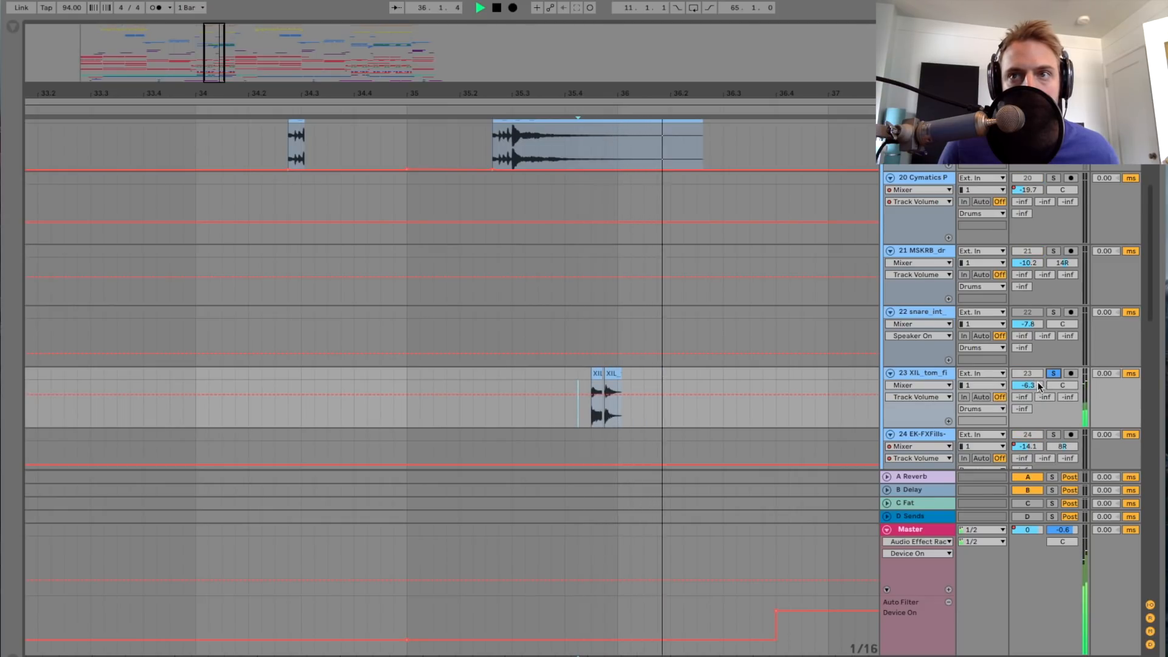
Step: Unsolo track 23, listen to its tom hits with the other drum tracks past bar 36, and stop playback
click(1055, 373)
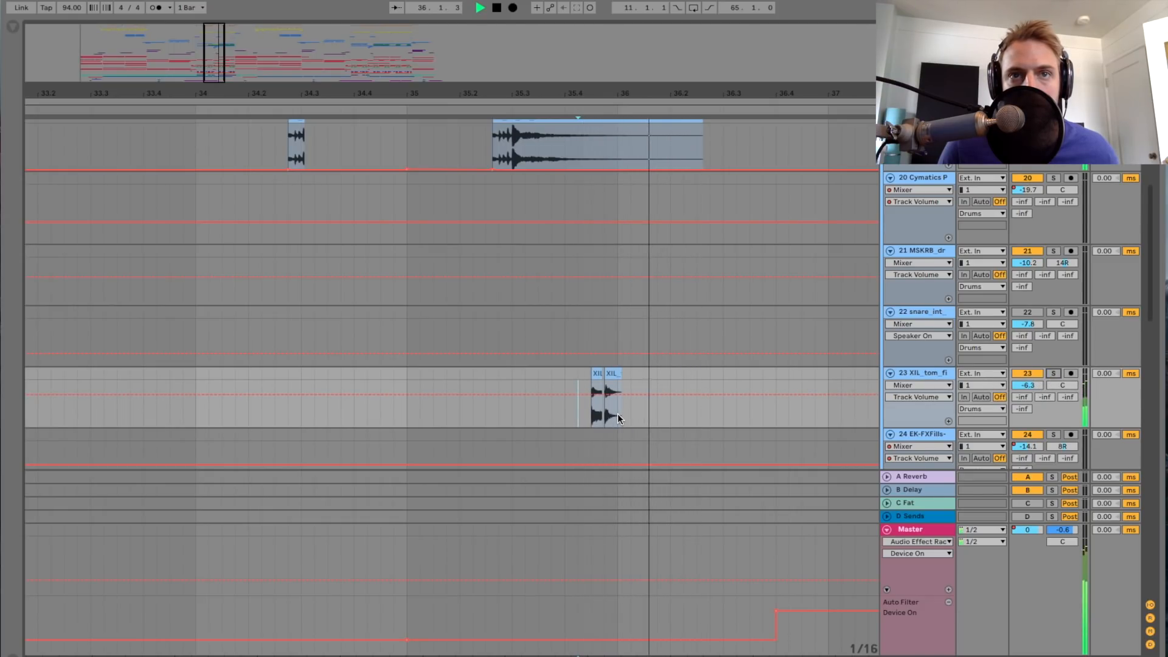
scroll(635, 406, down, 10)
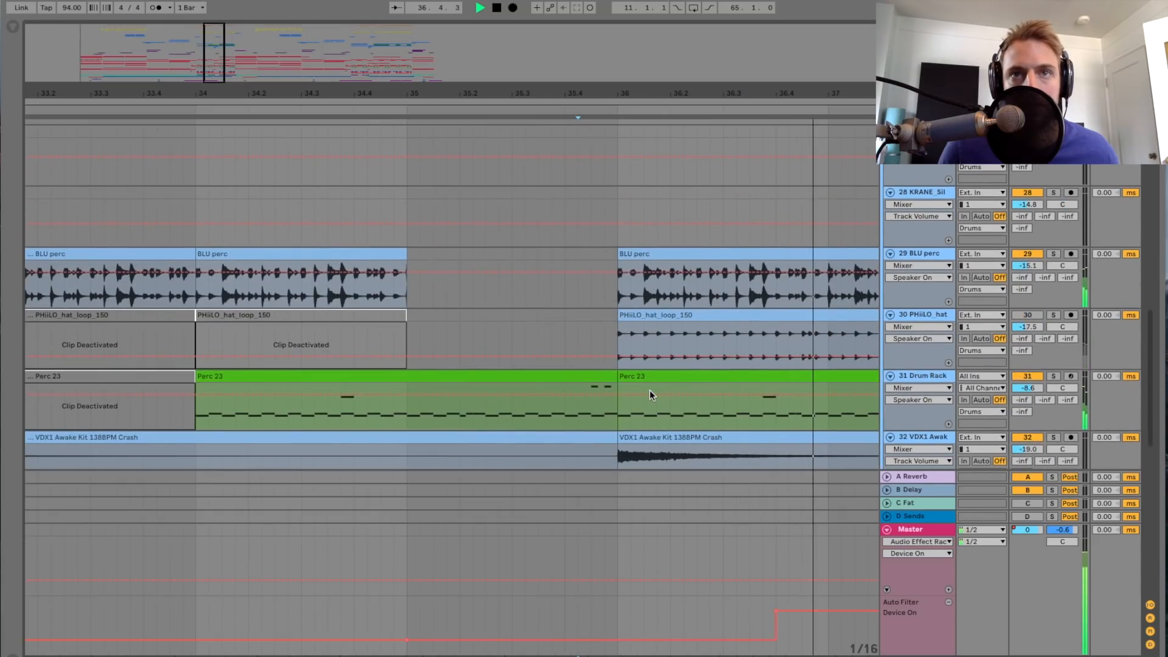
scroll(650, 390, down, 4)
key(space)
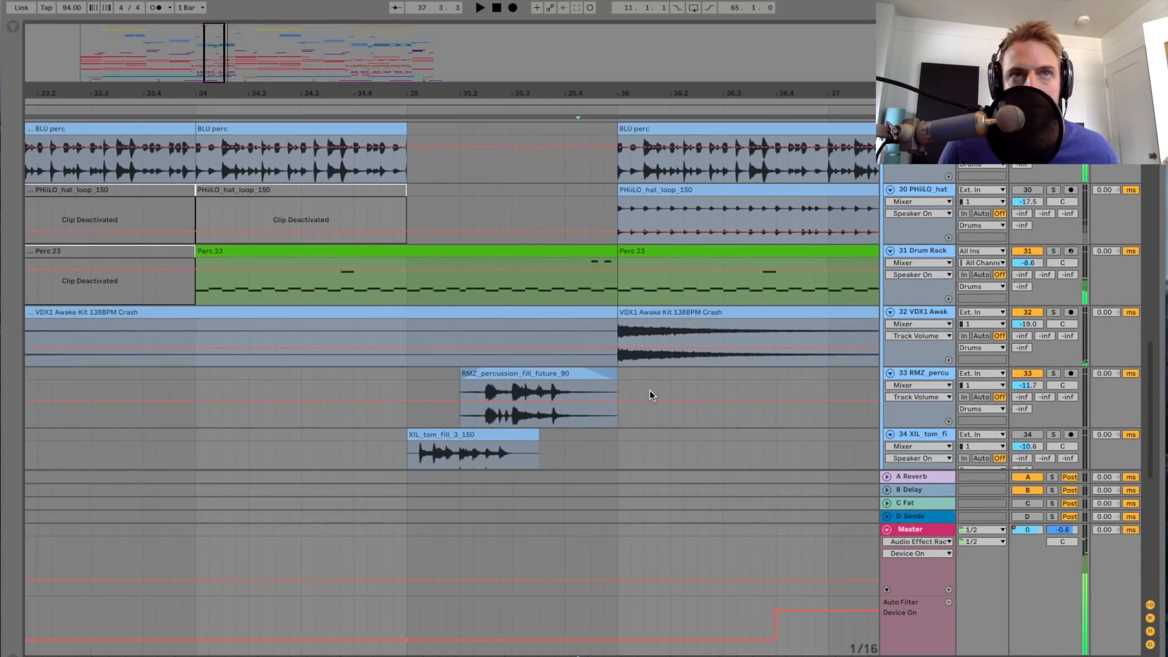
Step: Select the VDX1 Awake Crash clips at bars 36 and 32 on track 32 and look over the fill tracks below
drag(213, 63, 231, 87)
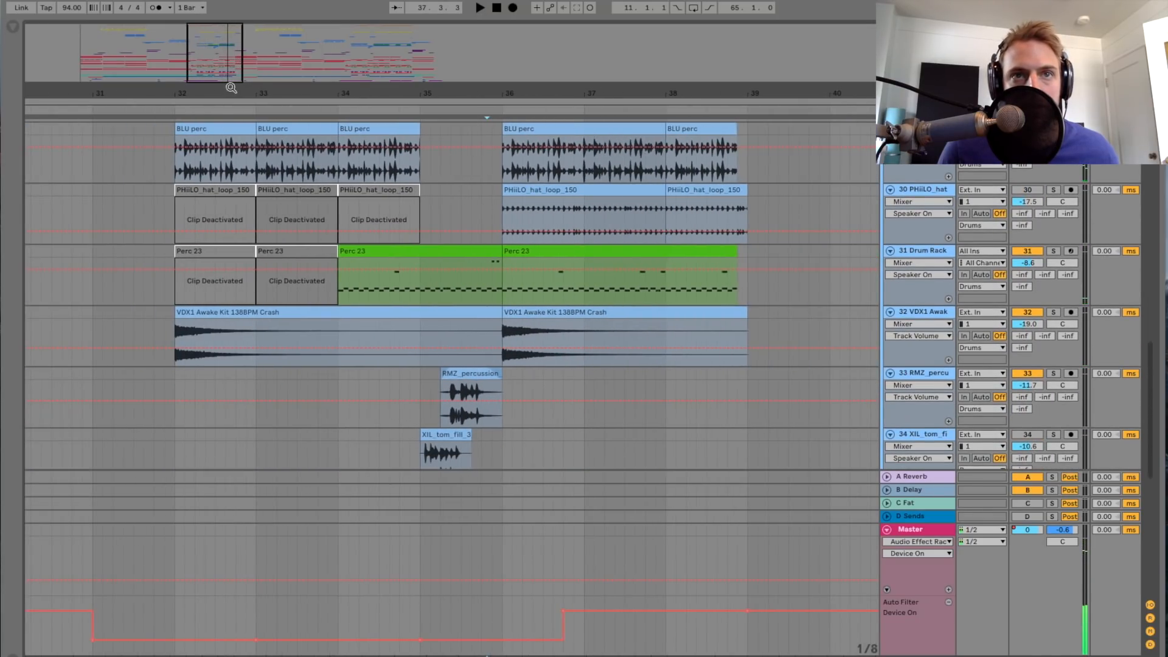
click(545, 316)
click(459, 312)
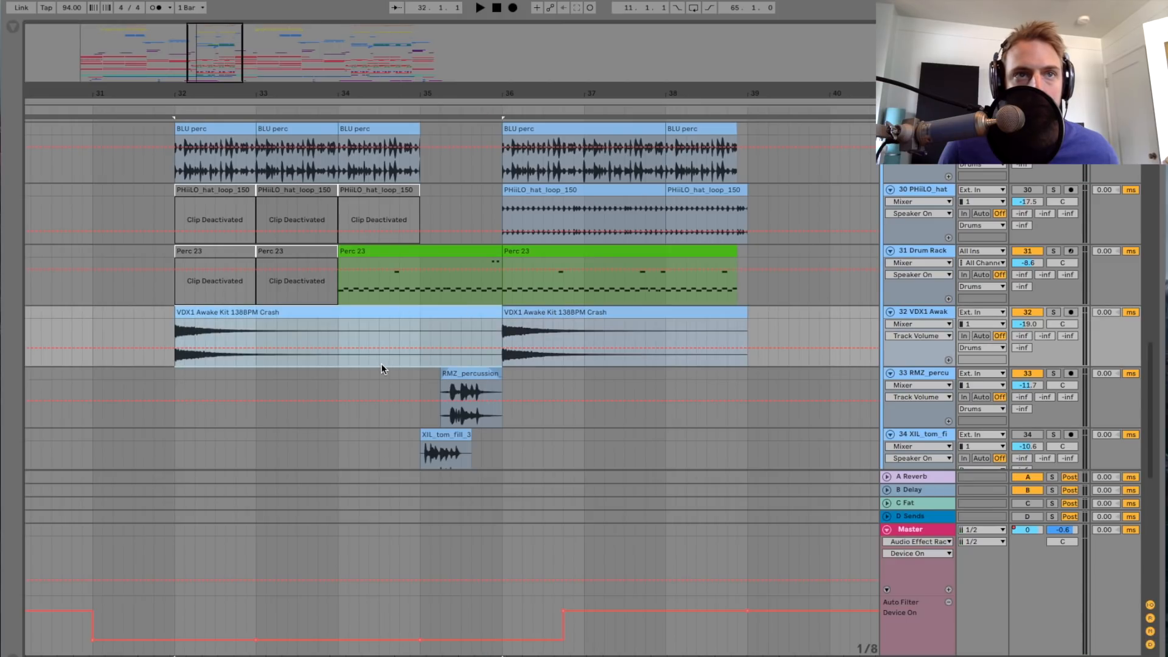
scroll(563, 333, down, 5)
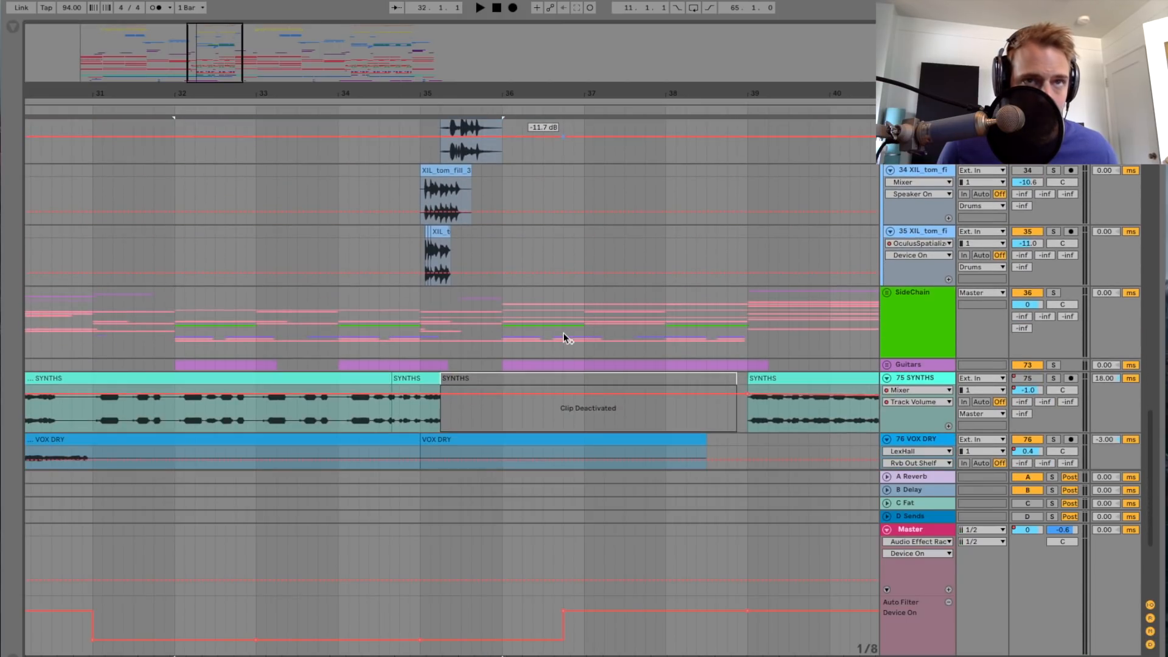
scroll(564, 334, up, 5)
scroll(563, 333, down, 3)
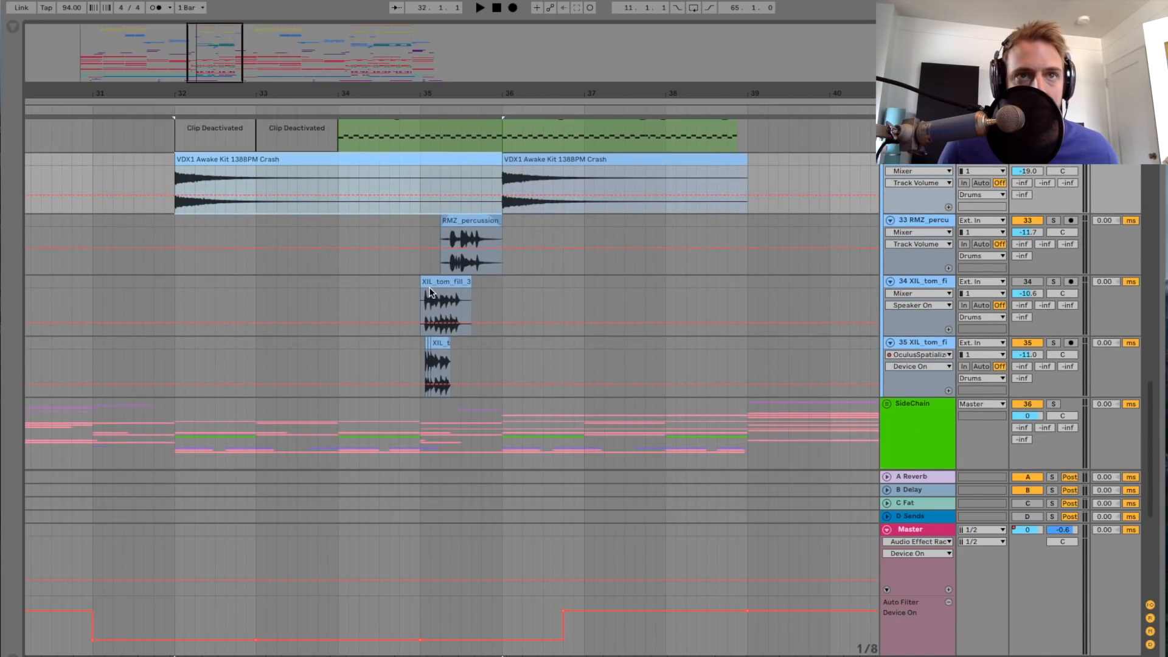
scroll(436, 312, up, 1)
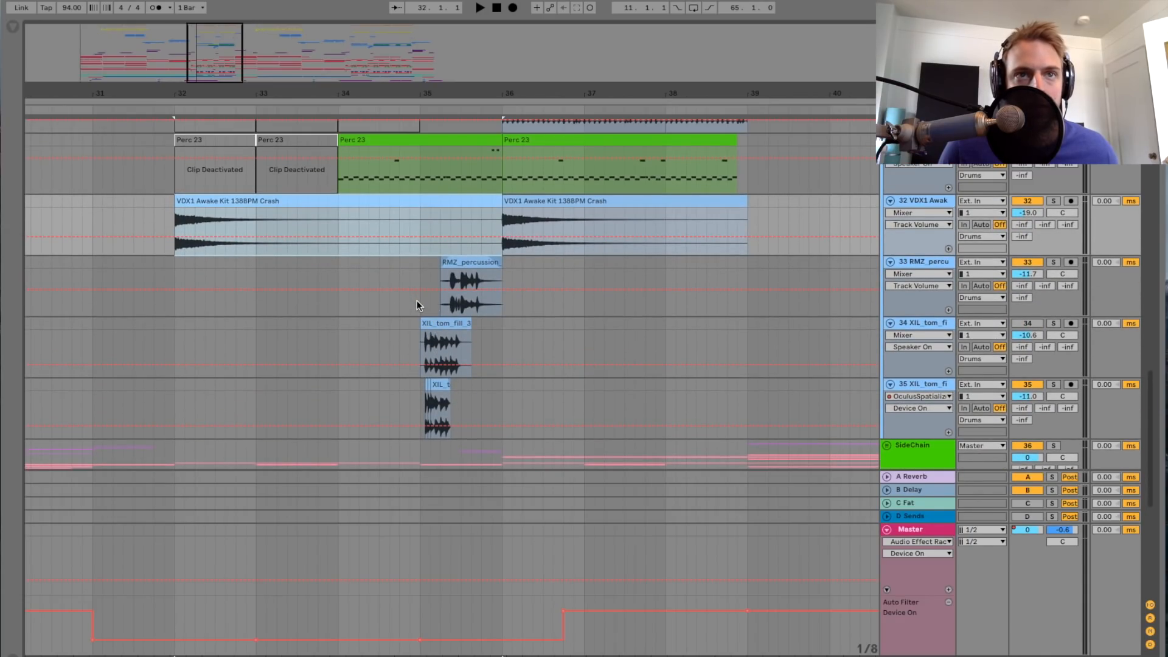
Step: Solo track 33 RMZ percussion along with track 35, play the fills from bar 35, and stop playback
click(421, 301)
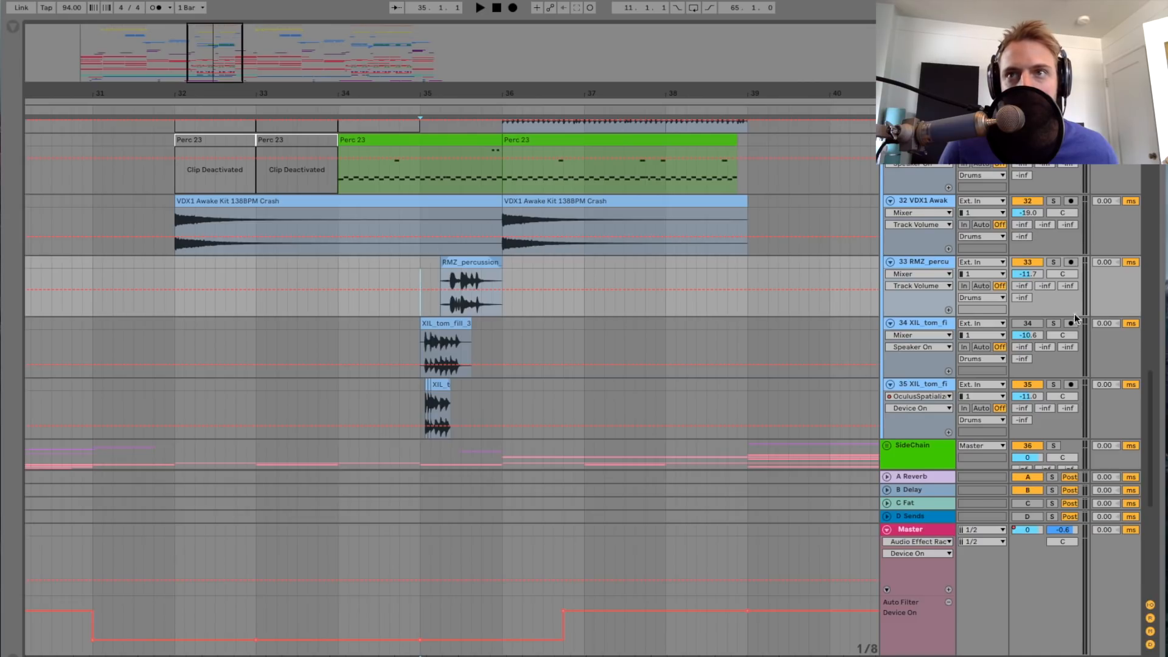
click(1053, 262)
drag(210, 61, 210, 100)
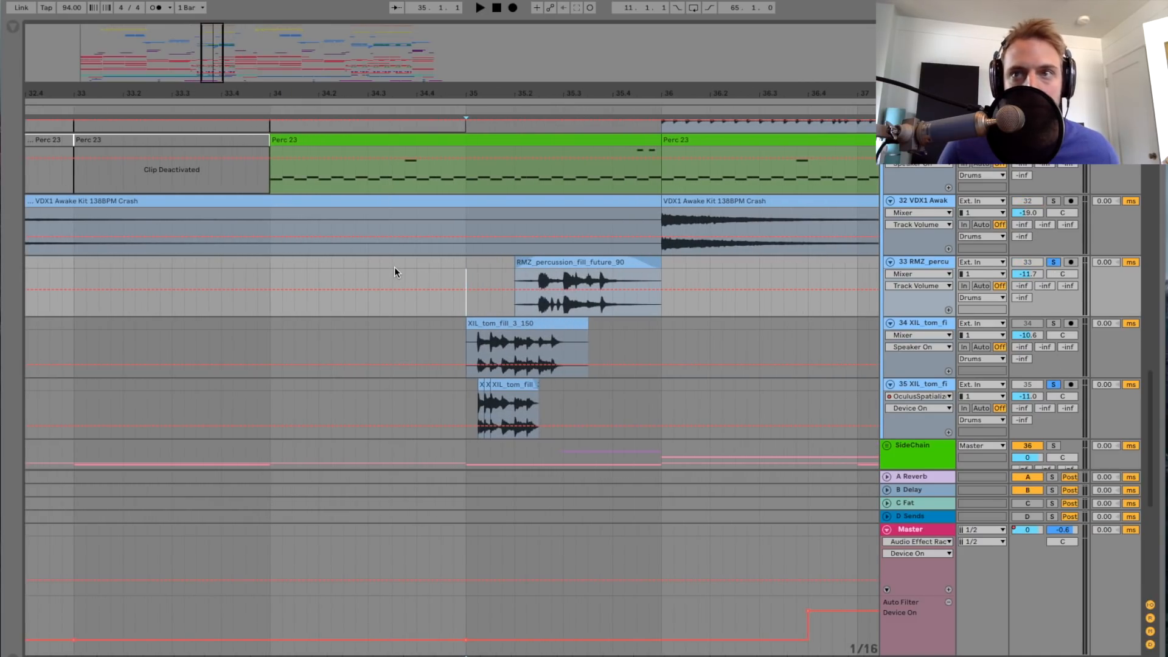
key(space)
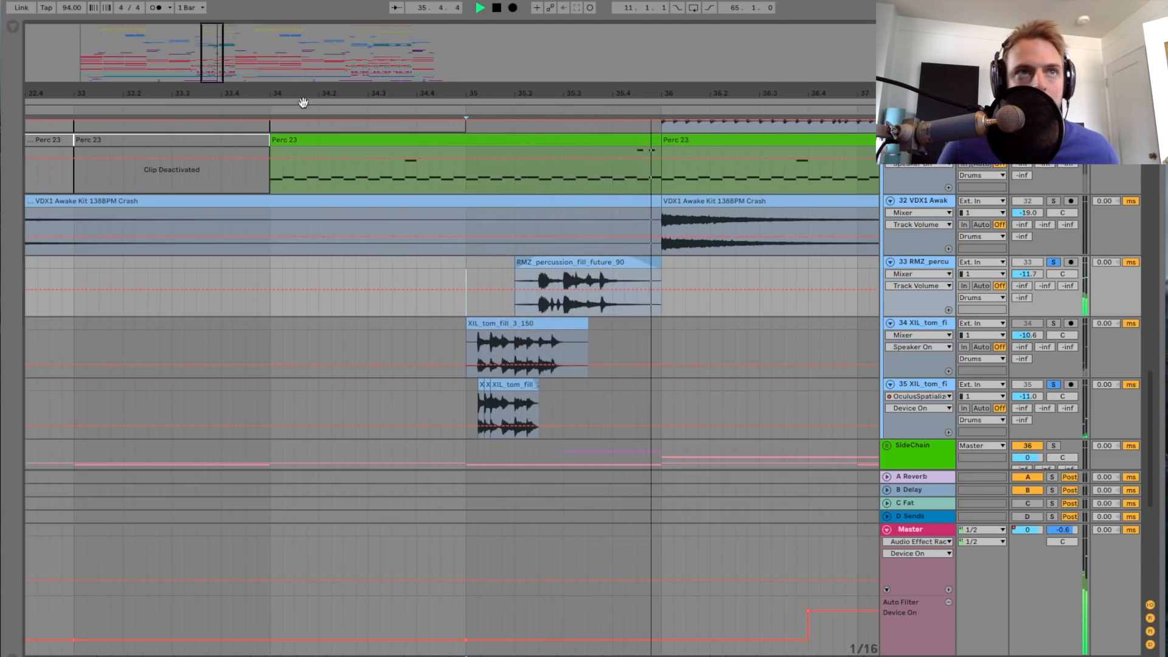
drag(302, 100, 271, 61)
key(space)
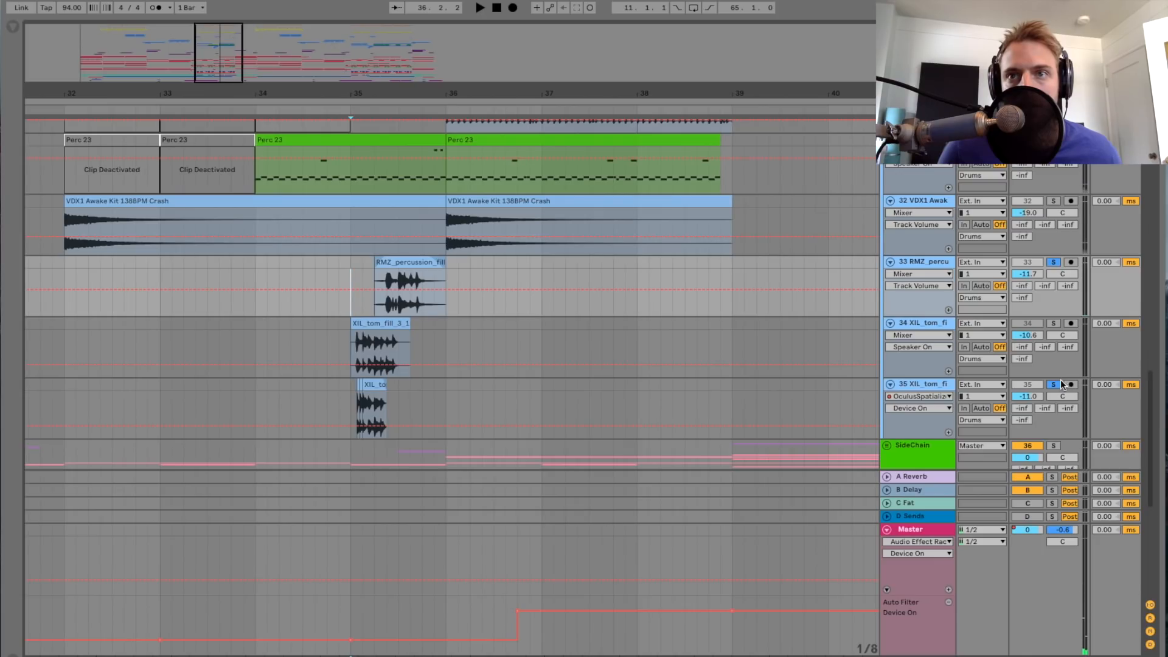
Step: Play the HP Crash clip on track 14 around bar 39, first with the other tracks and again with track 14 soloed
scroll(772, 335, up, 10)
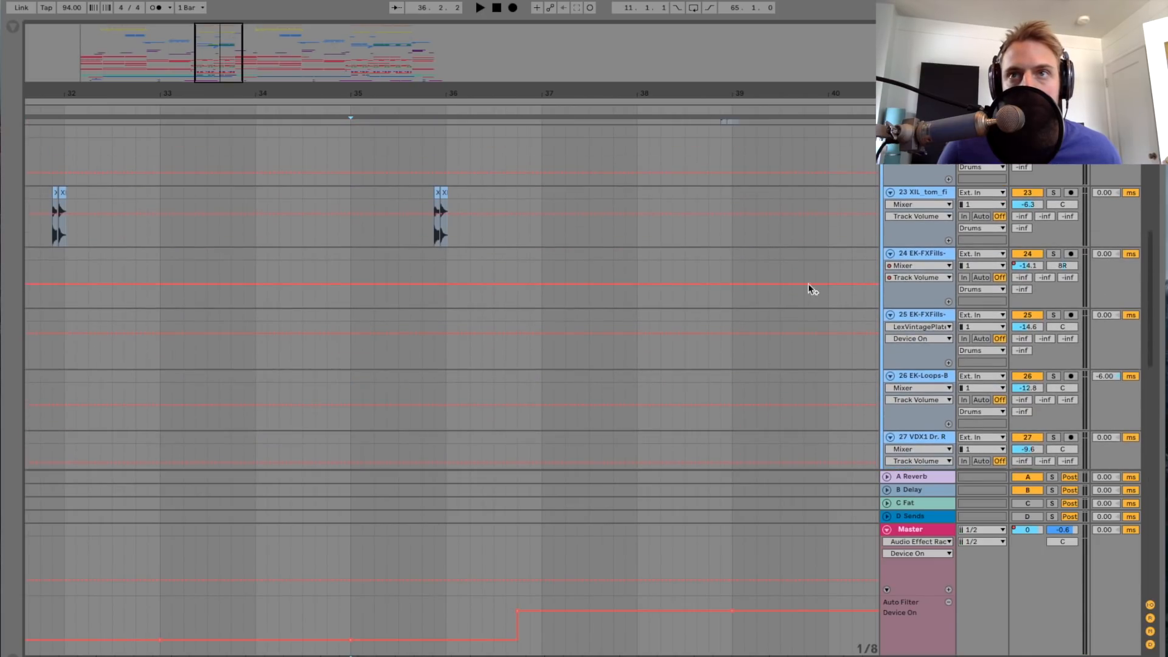
scroll(876, 206, up, 5)
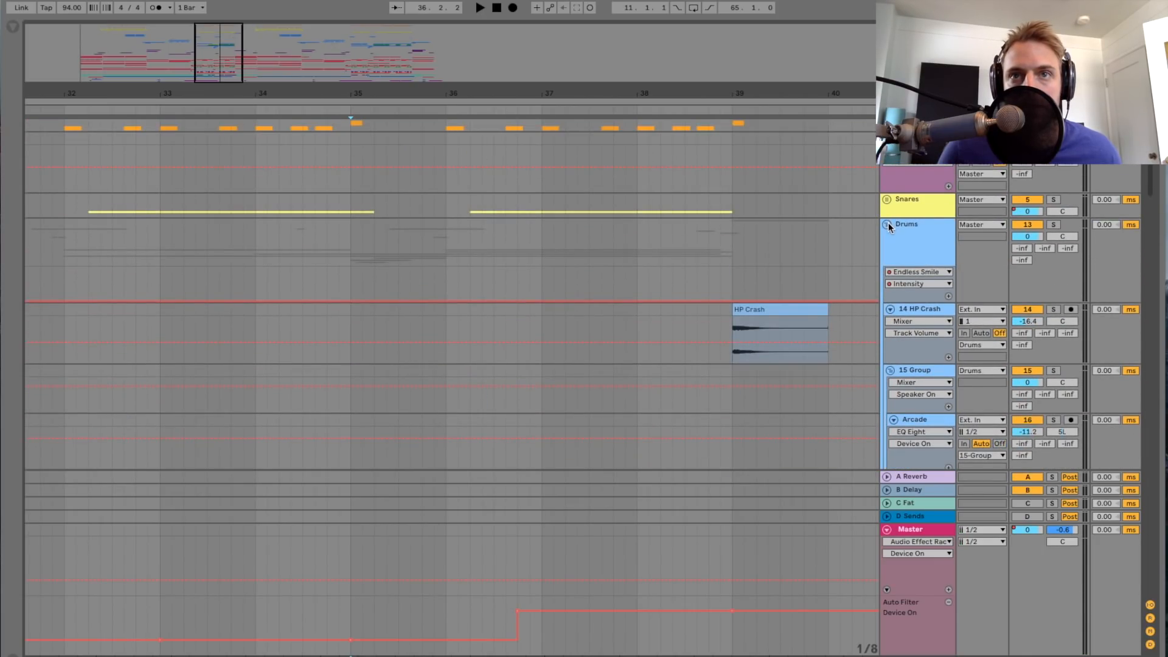
click(733, 328)
key(space)
key(space)
scroll(738, 341, down, 1)
key(space)
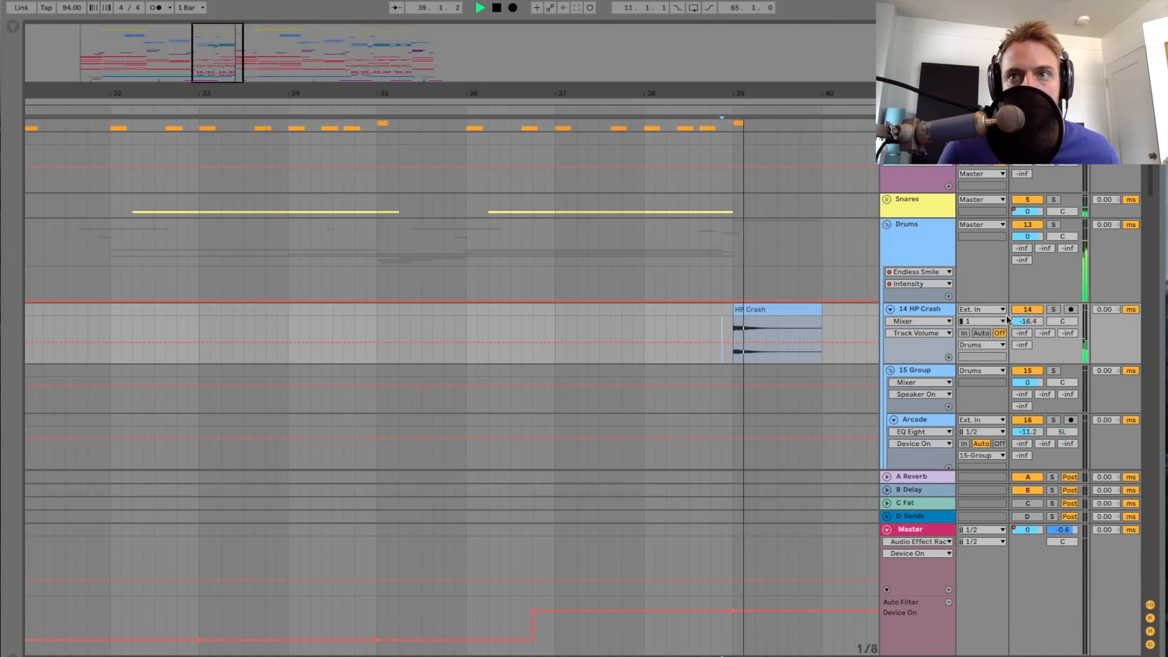
click(1053, 309)
key(space)
Step: Unsolo track 14 HP Crash, fold the Drums group and stop playback
key(space)
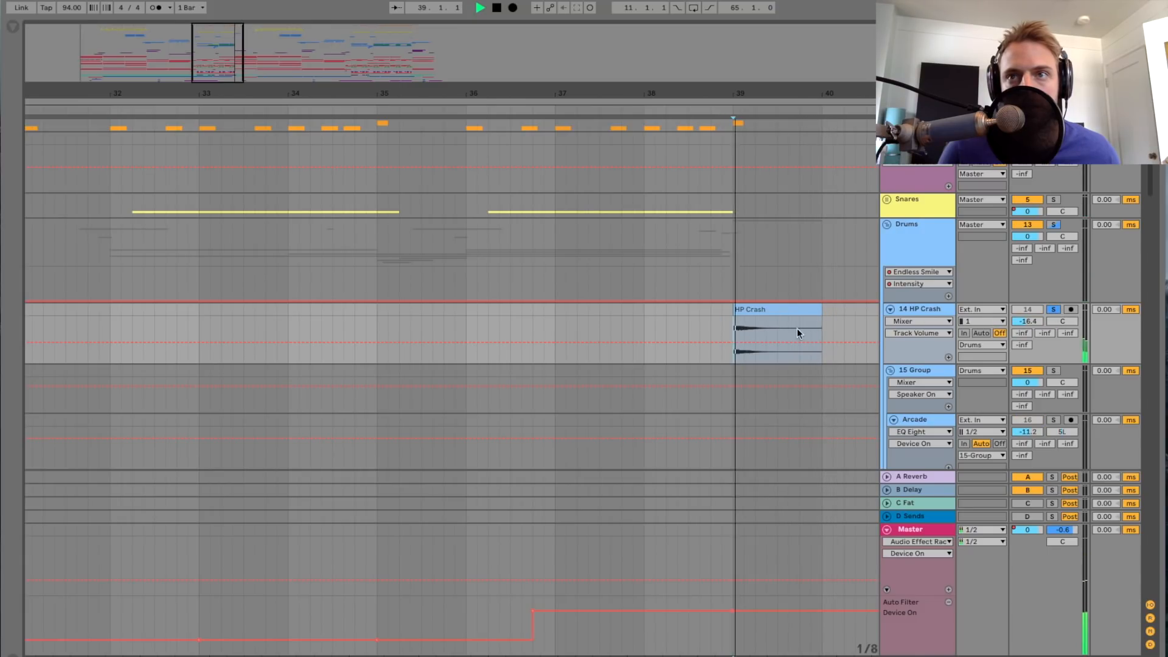
click(1053, 310)
click(887, 224)
key(space)
drag(452, 94, 472, 56)
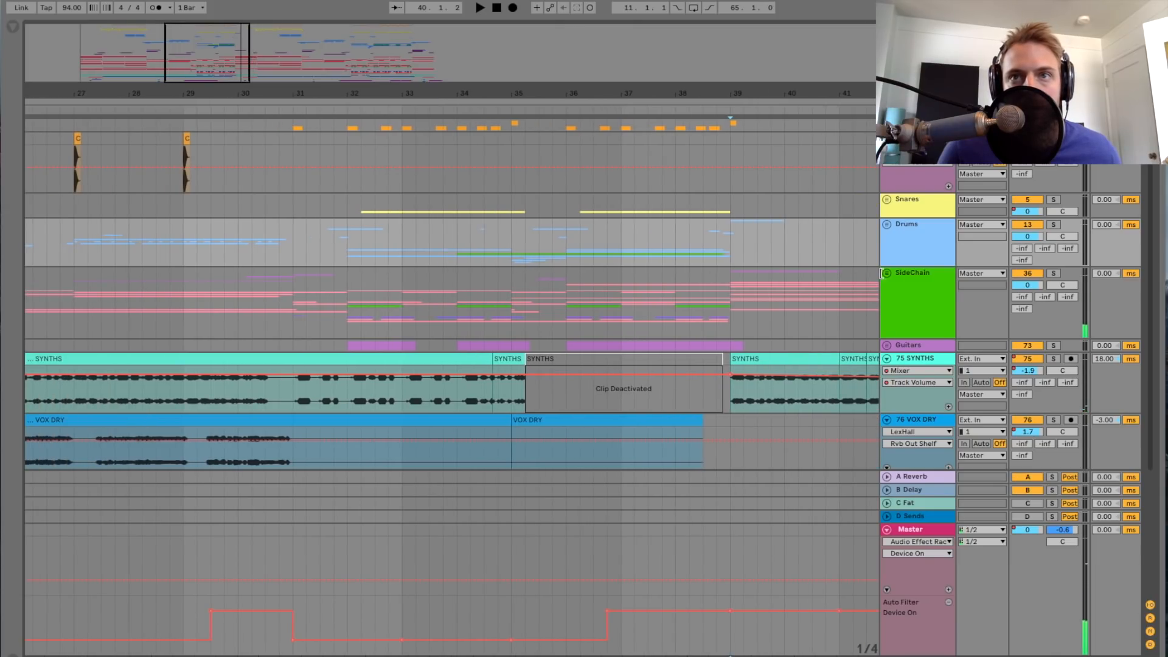
Step: Zoom the arrangement out to the whole song, unfold the SideChain group and show its device chain
drag(215, 55, 174, 36)
scroll(436, 268, left, 5)
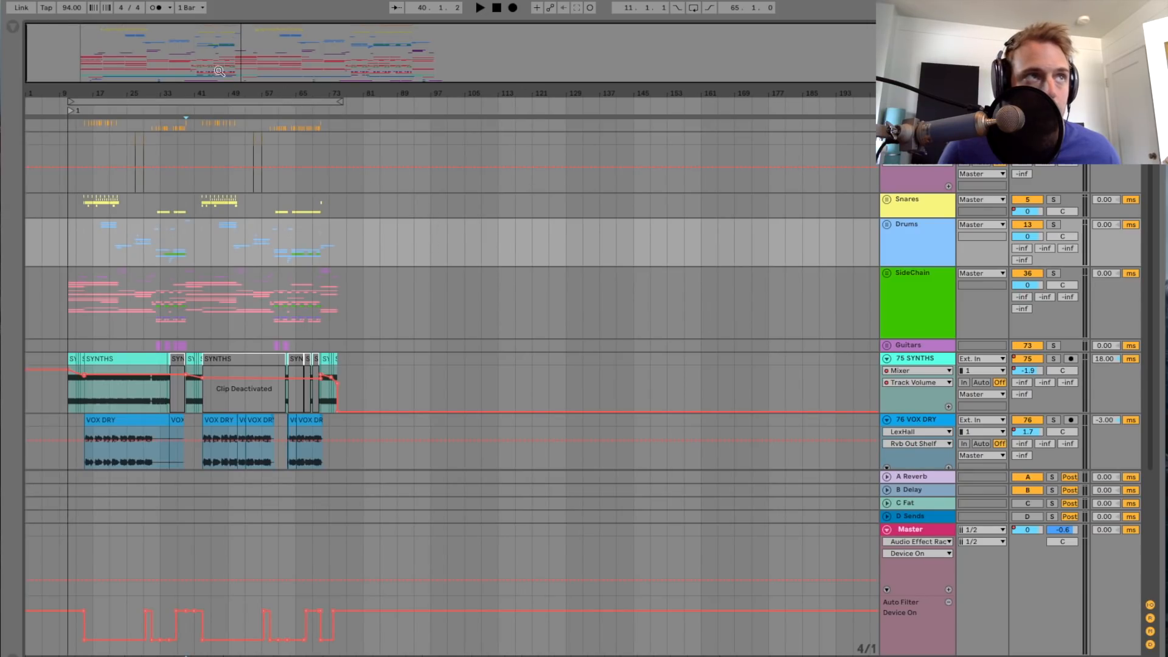
drag(219, 71, 219, 81)
drag(363, 235, 665, 265)
click(945, 300)
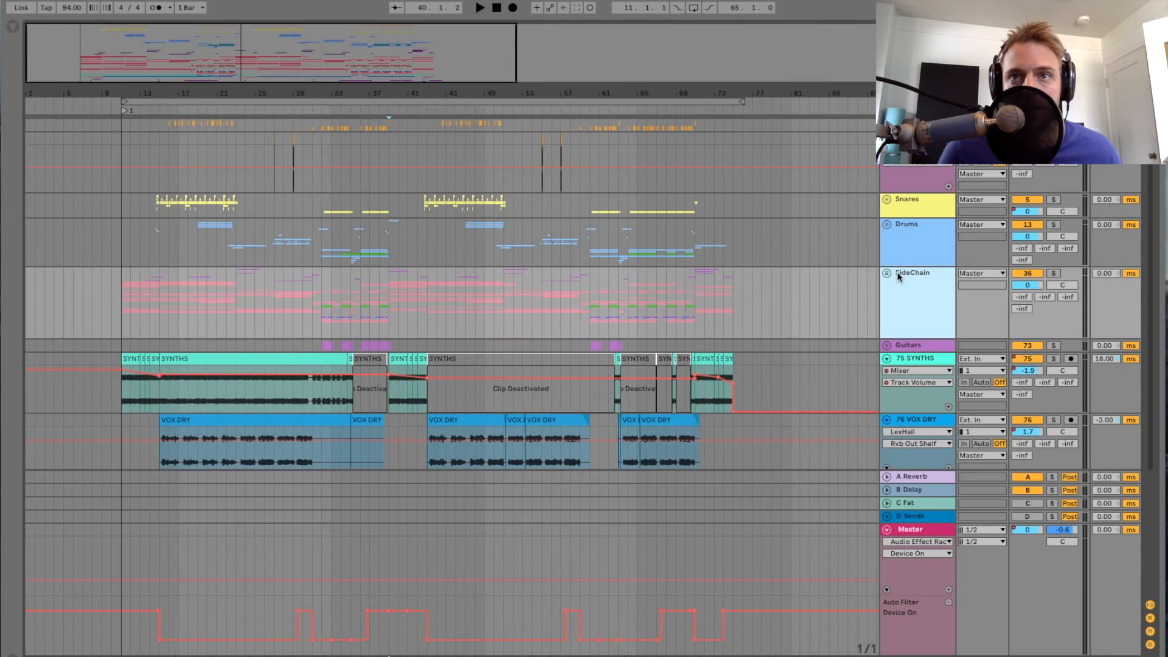
click(887, 273)
double_click(932, 275)
scroll(662, 239, down, 5)
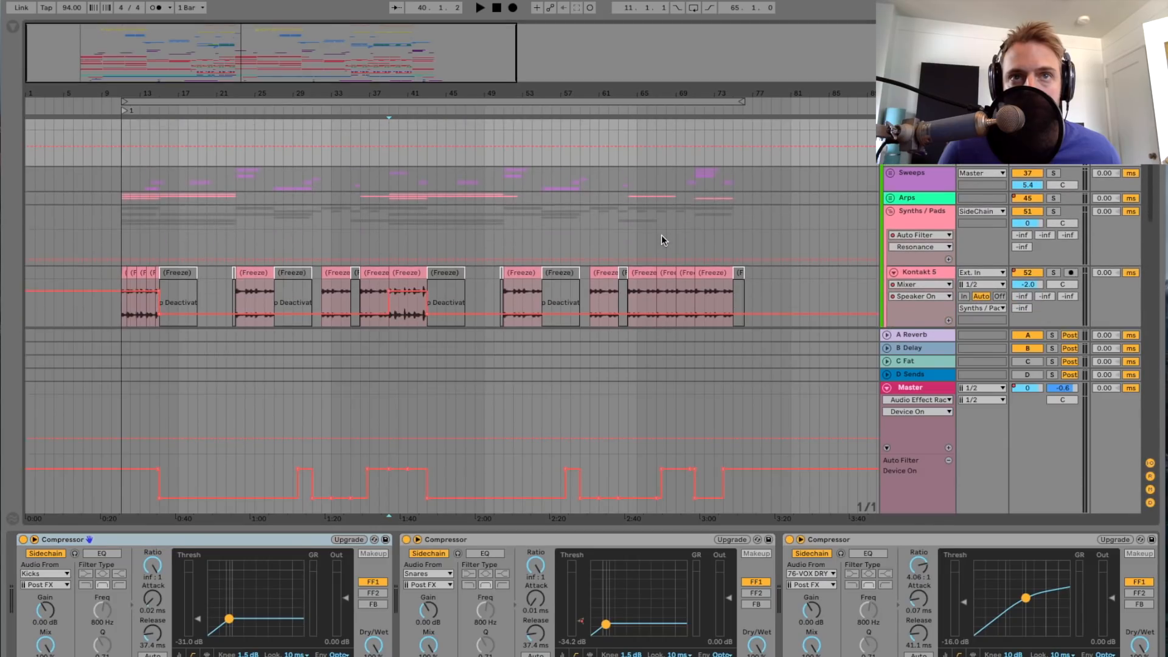
Step: Examine the SideChain group's compressors sidechained to Kicks, Snares and 76-VOX DRY, along with the devices after them
scroll(673, 235, up, 4)
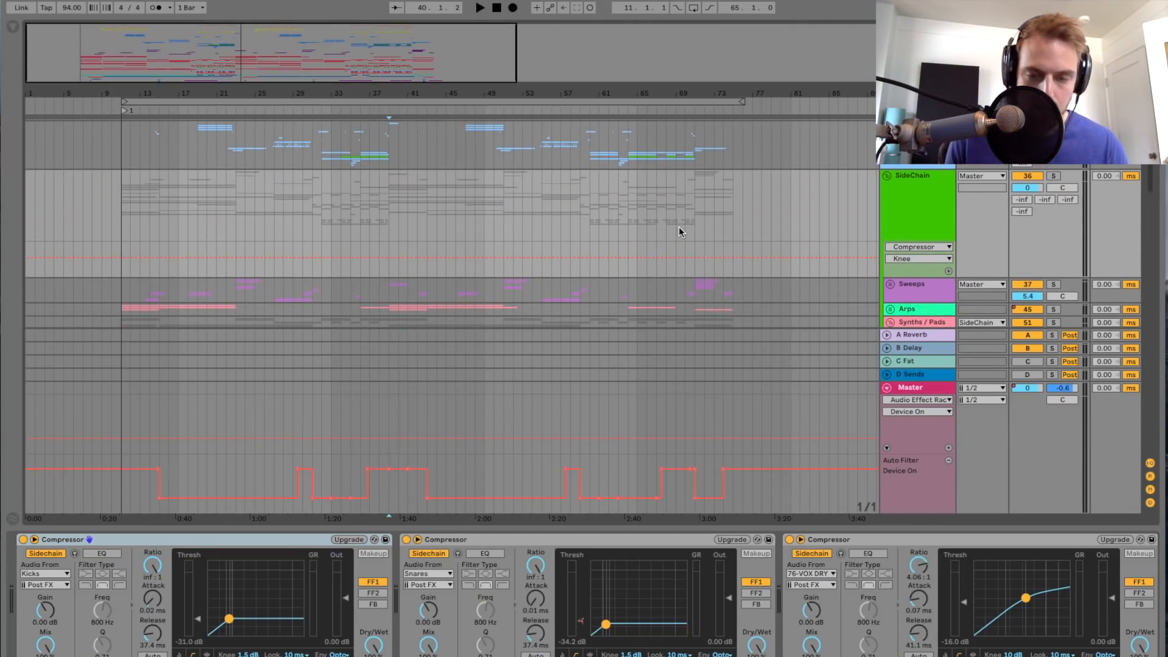
click(949, 194)
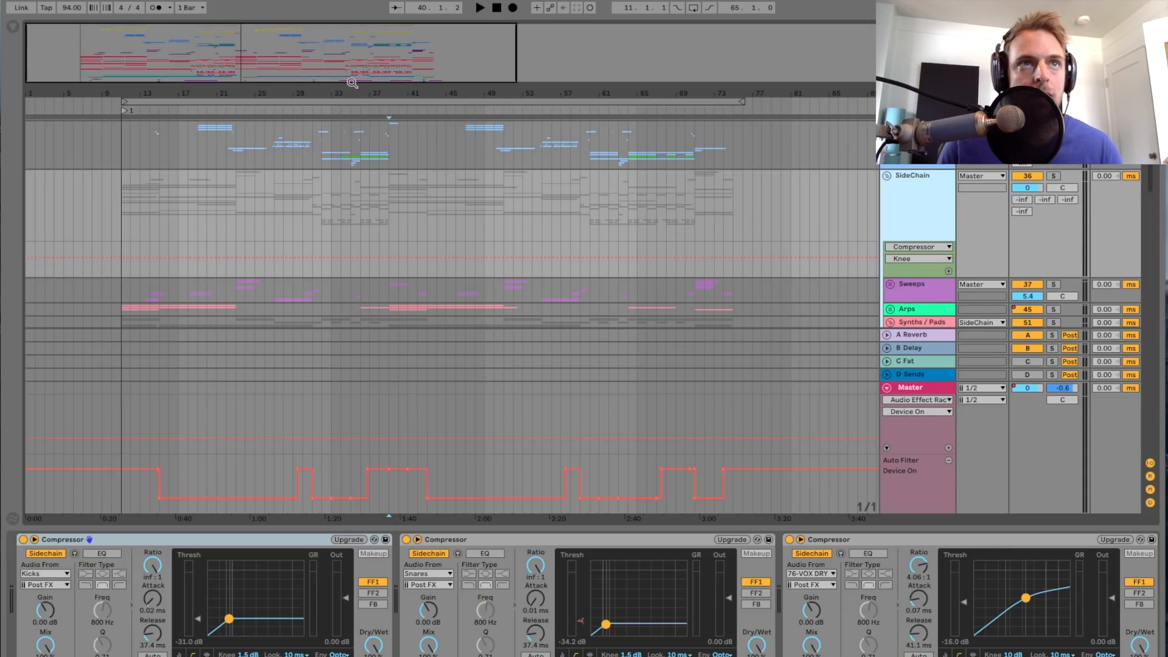
drag(219, 56, 218, 65)
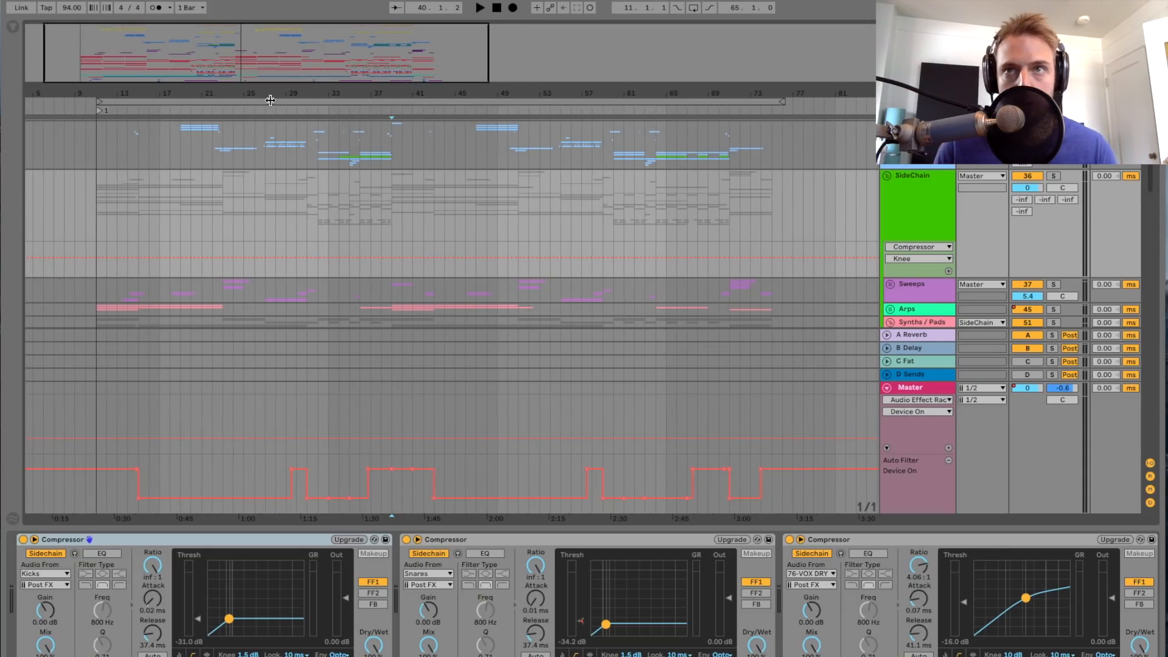
click(914, 201)
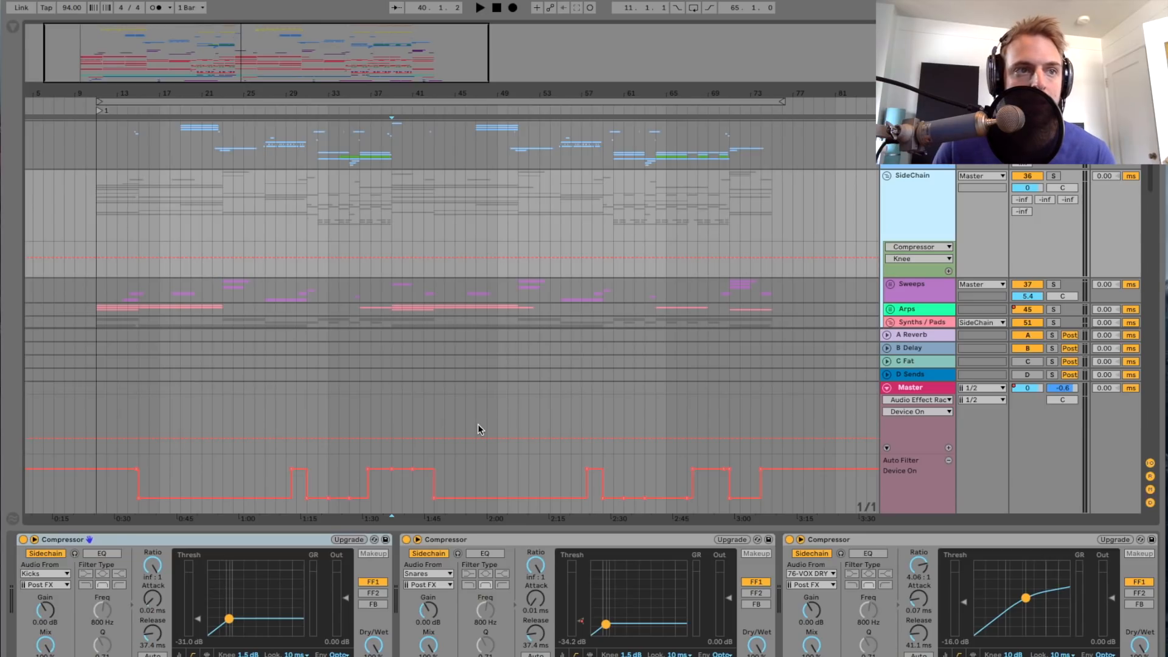
scroll(634, 561, down, 4)
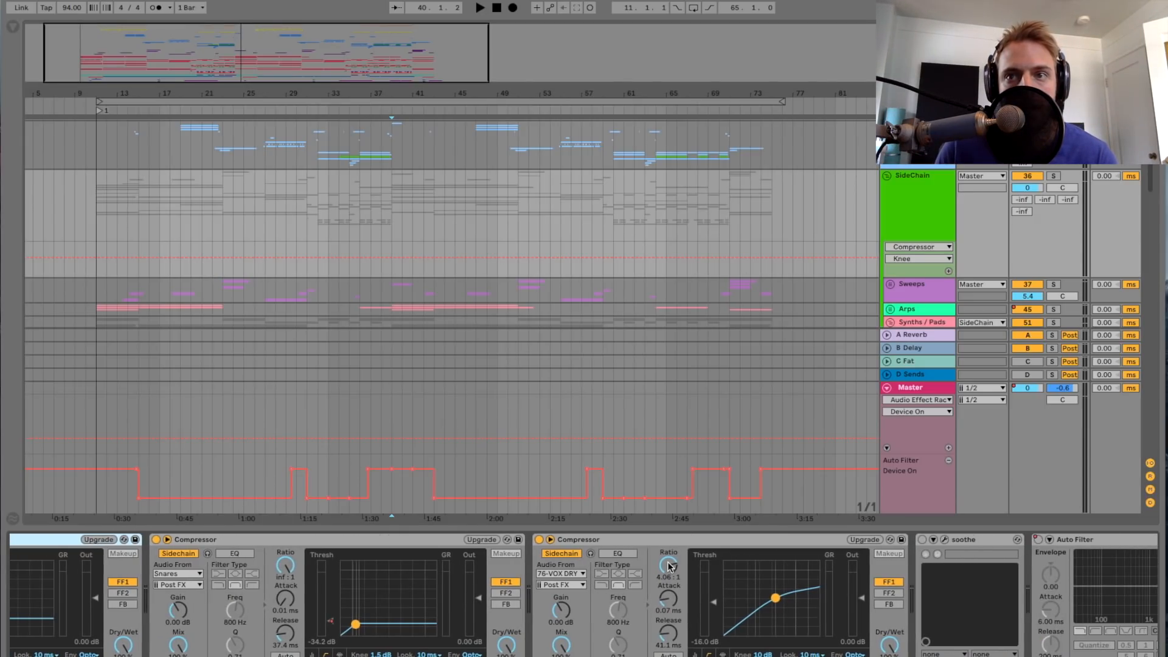
scroll(668, 566, right, 10)
scroll(669, 566, left, 14)
scroll(401, 242, left, 1)
scroll(367, 231, down, 3)
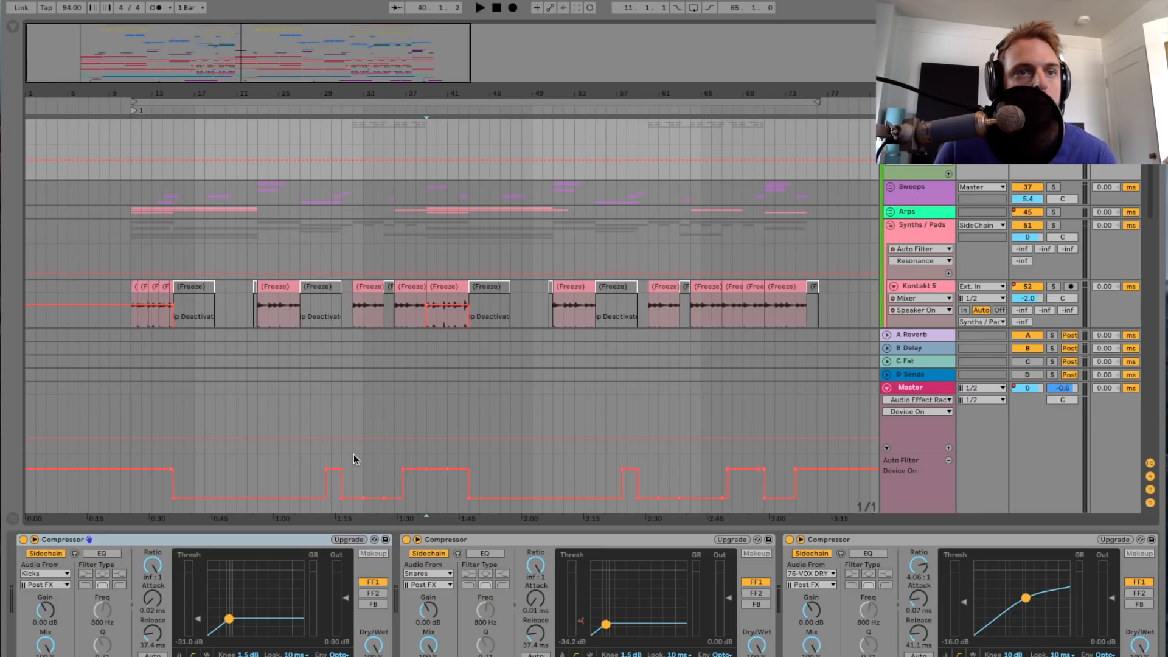
Step: Select the compressors sidechained to Snares and Kicks, and zoom the arrangement in on roughly the first 46 bars
click(477, 539)
click(283, 547)
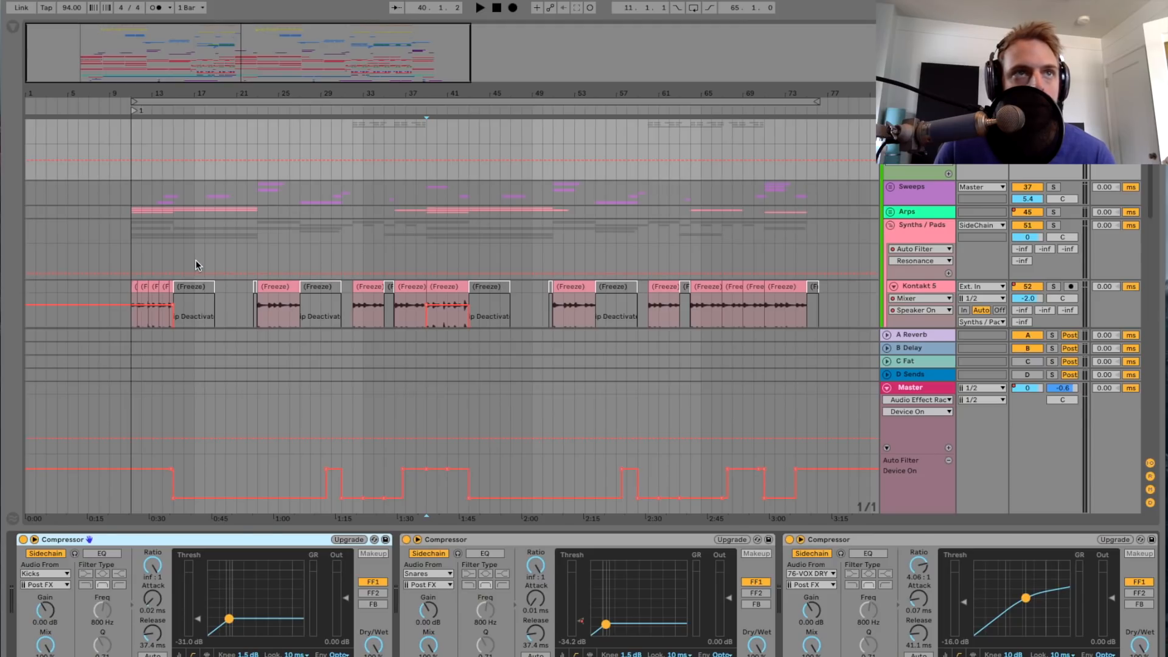
drag(168, 46, 221, 157)
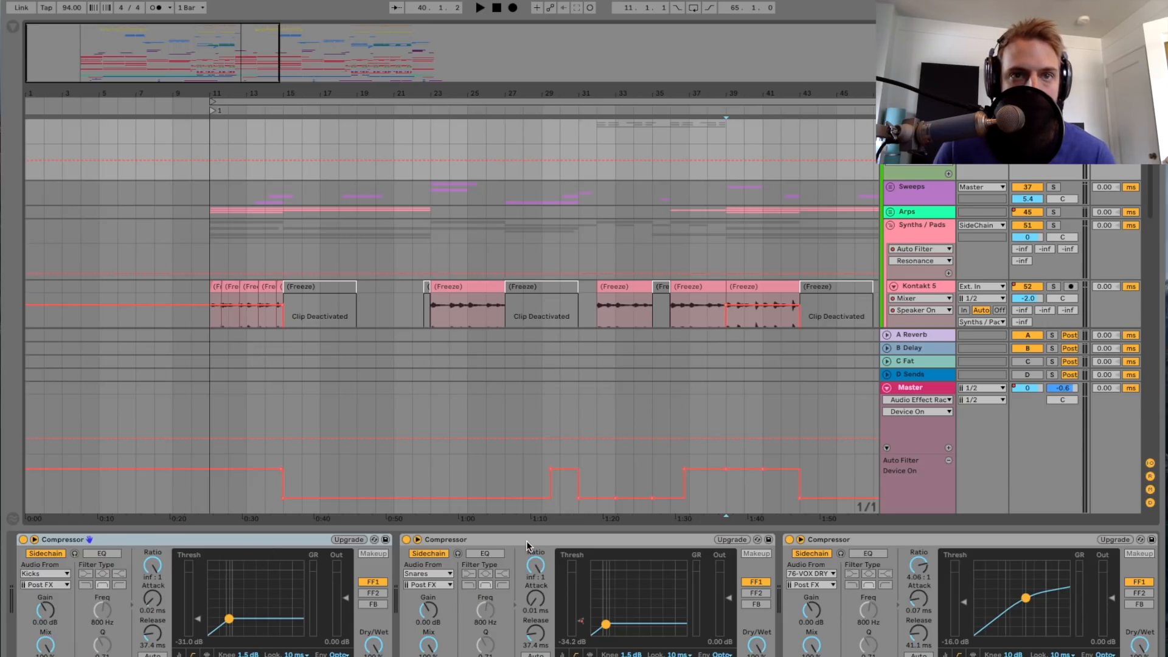
click(298, 541)
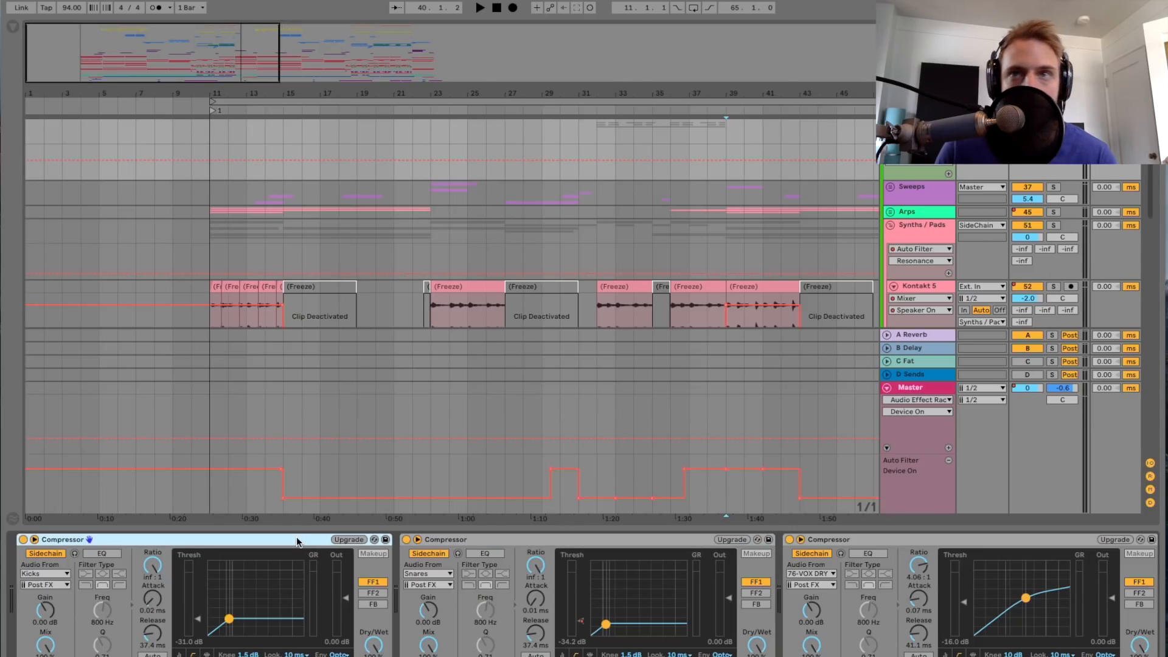
Step: Compare the devices of the Kontakt 5 track and the Synths / Pads group, and return to the SideChain group's devices
click(940, 239)
click(931, 290)
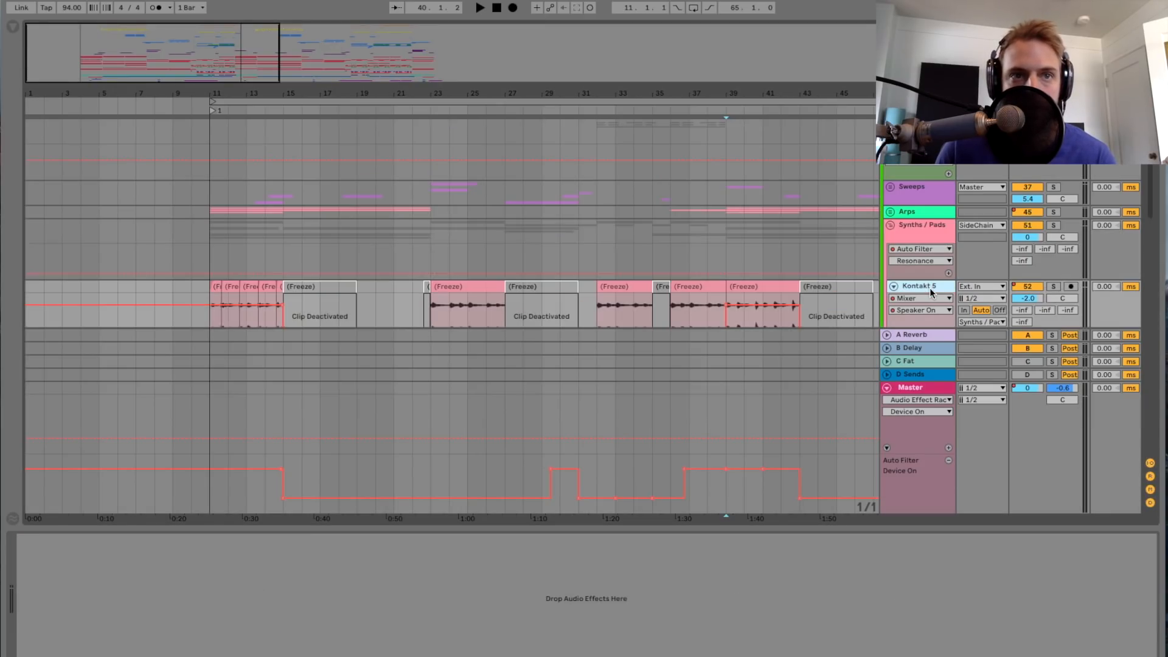
scroll(567, 234, down, 1)
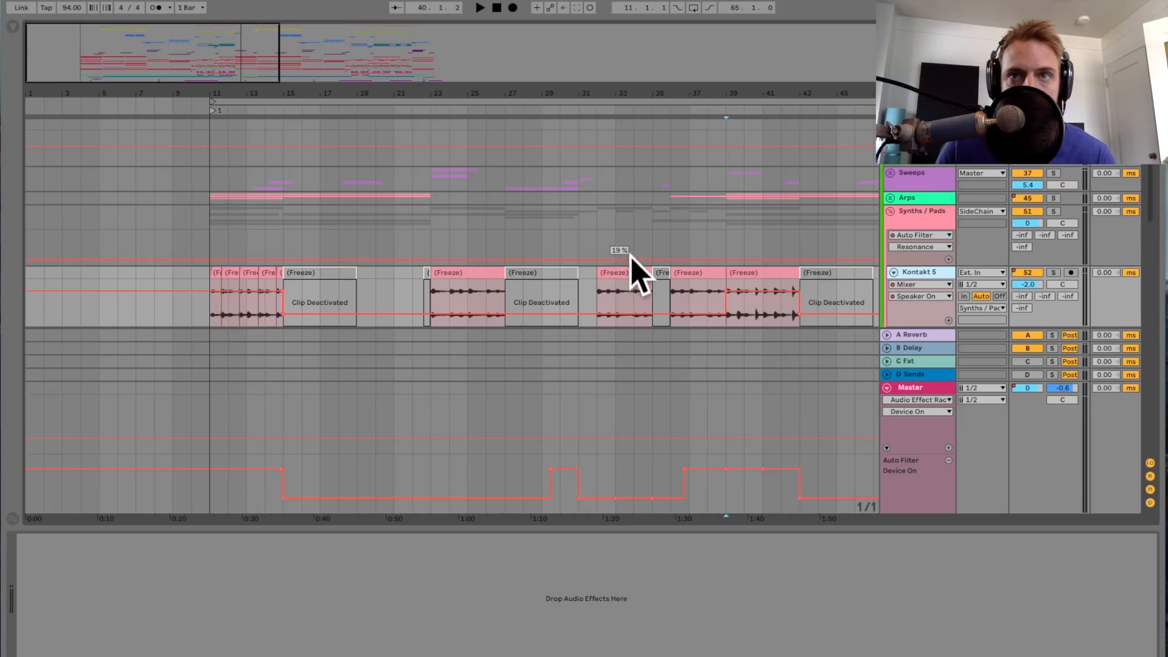
click(911, 218)
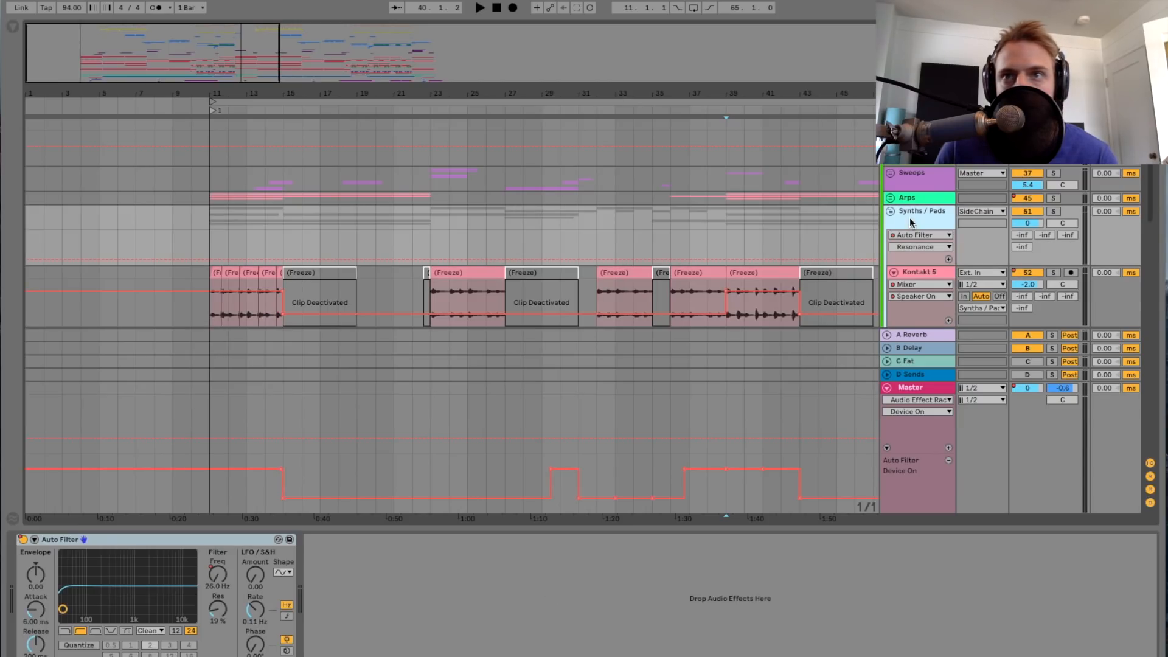
click(930, 274)
click(908, 213)
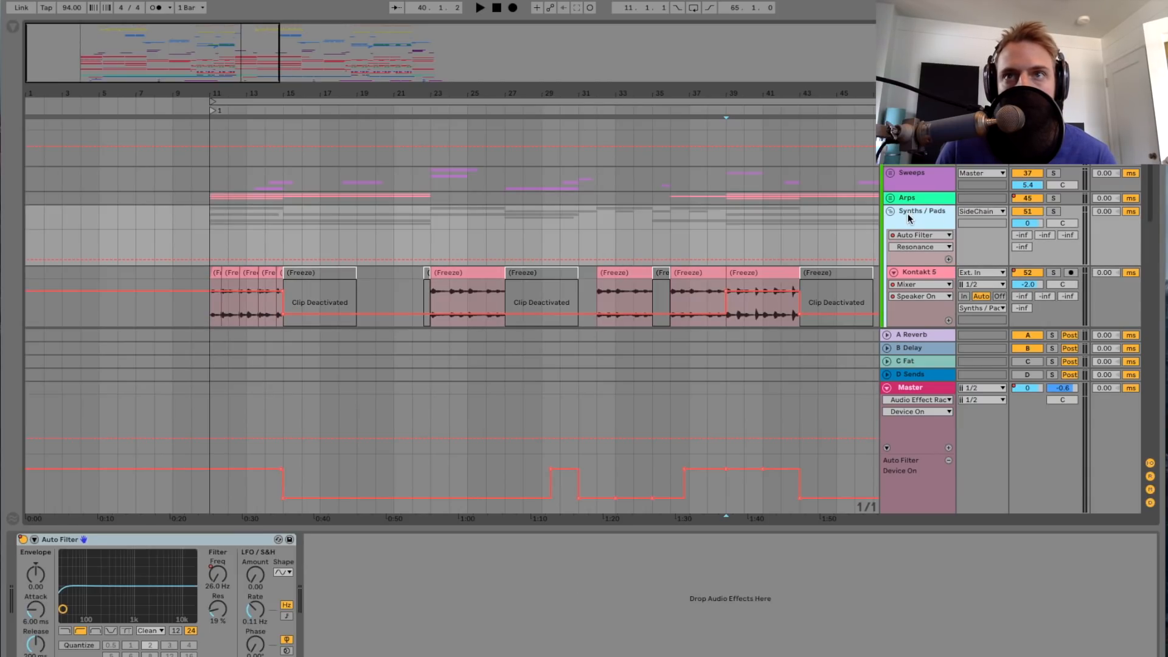
scroll(911, 183, up, 4)
click(910, 172)
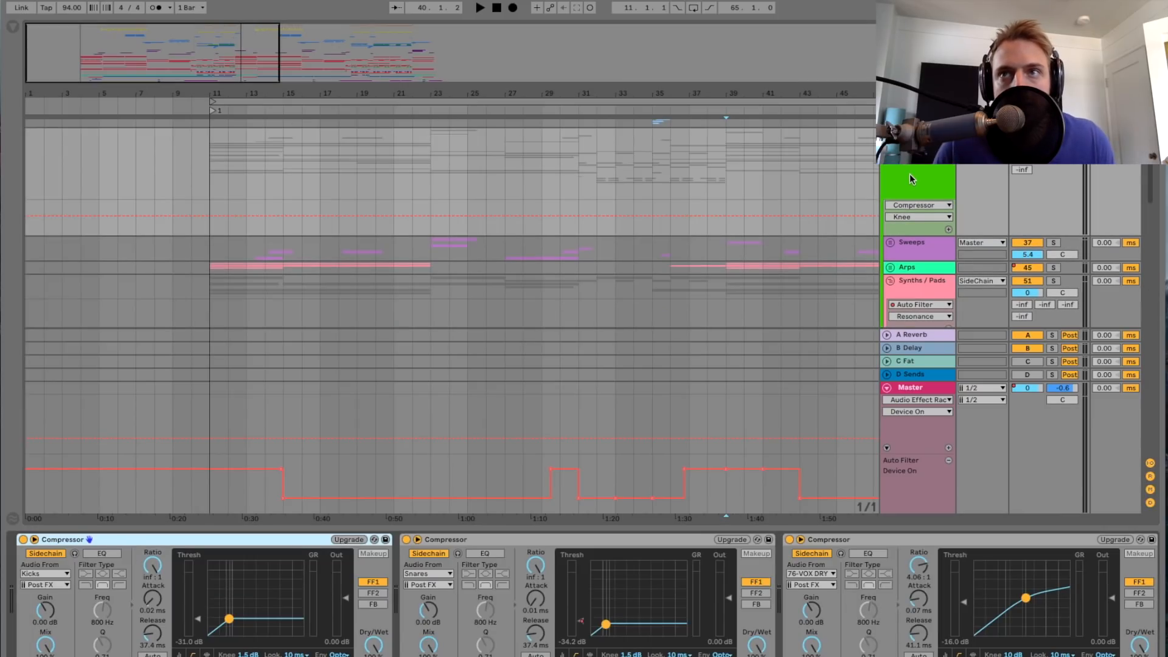
Step: Solo the SideChain group, play it from bar 32 while watching its compressors, and stop at bar 37
key(space)
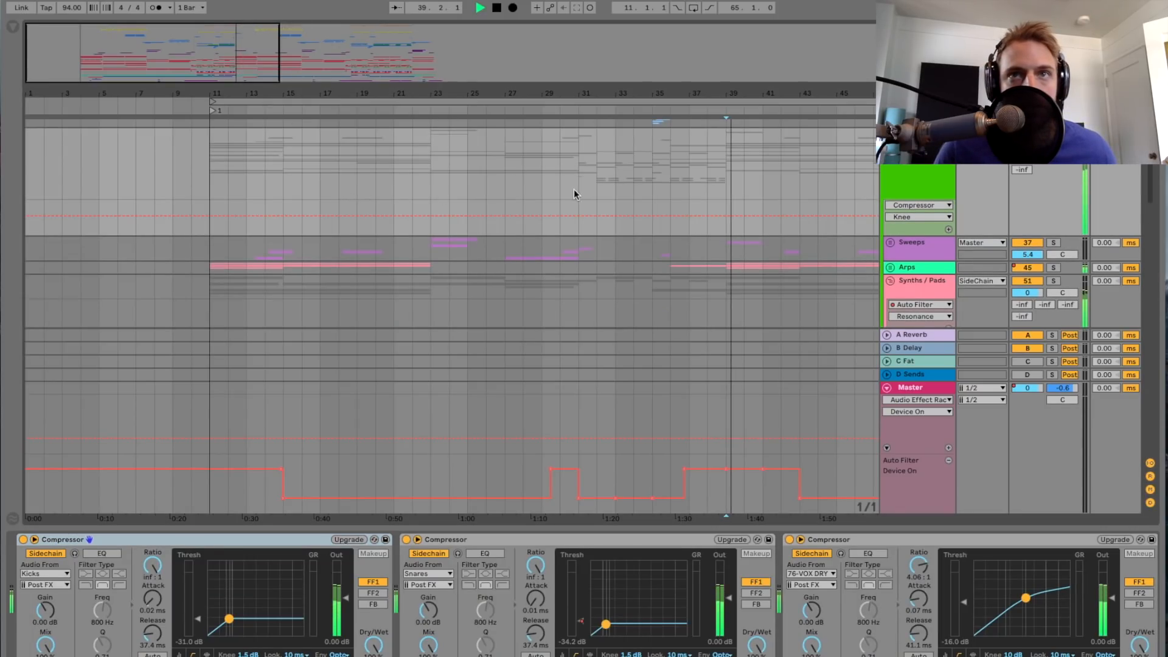
click(579, 209)
key(space)
click(605, 209)
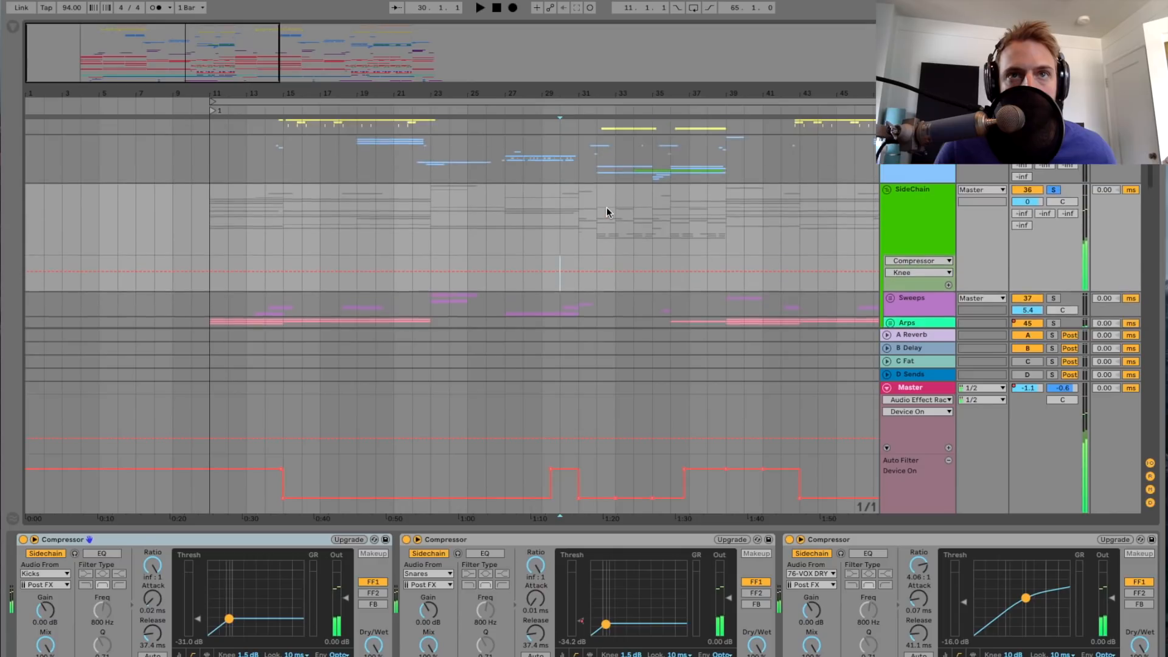
scroll(603, 243, up, 4)
key(space)
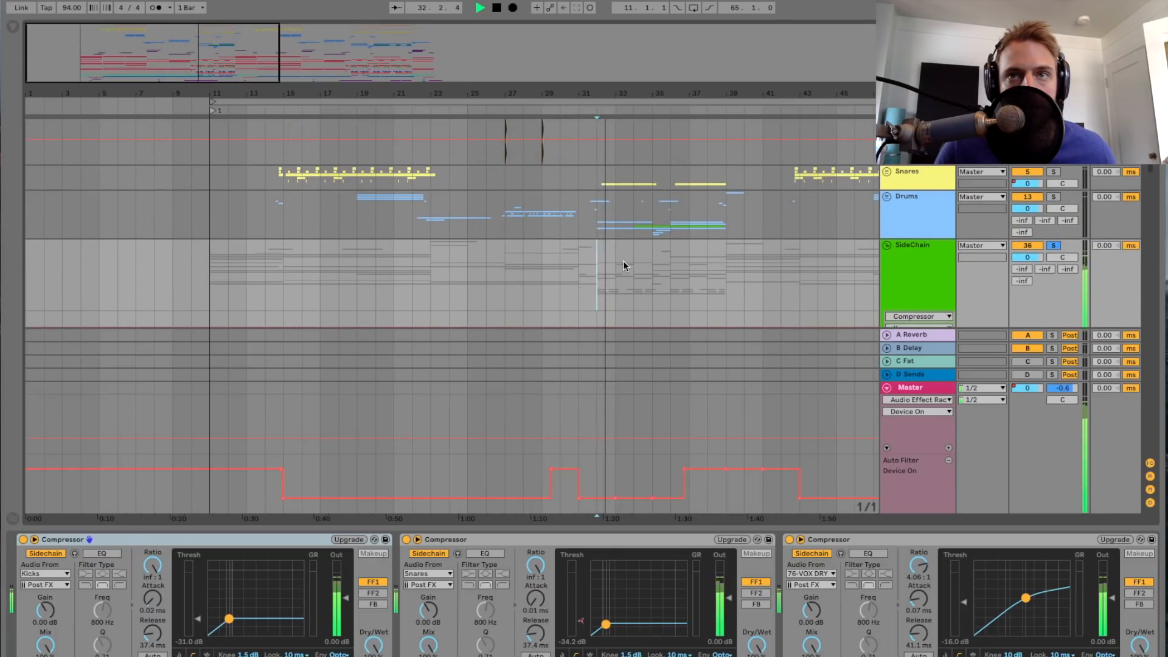
scroll(625, 261, down, 4)
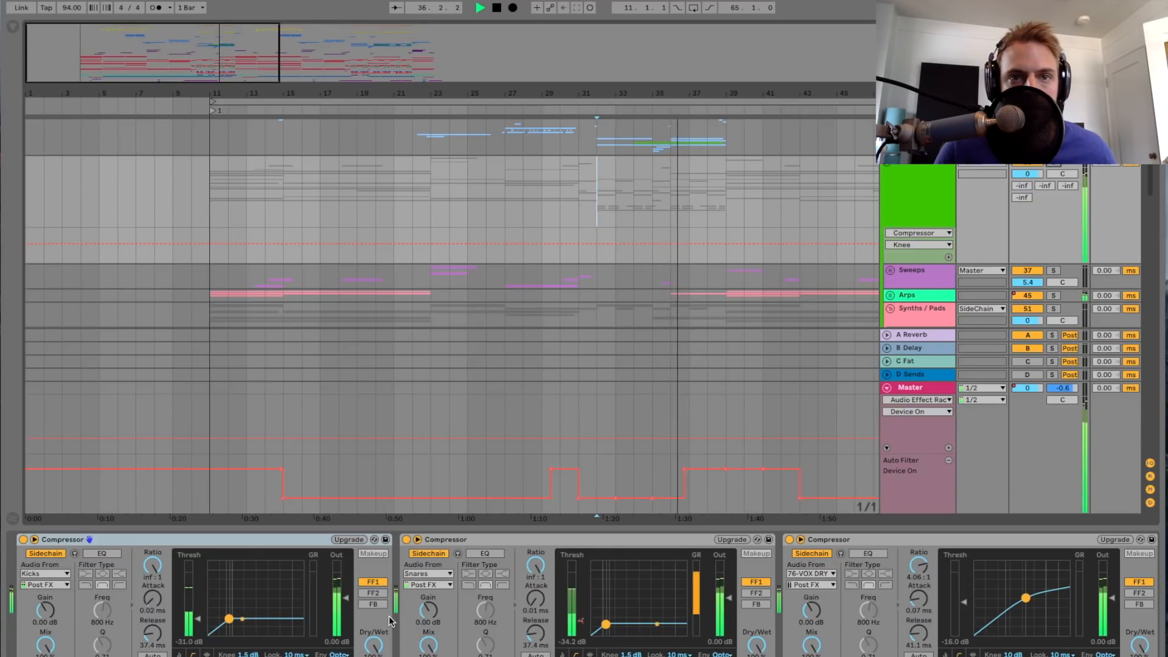
key(space)
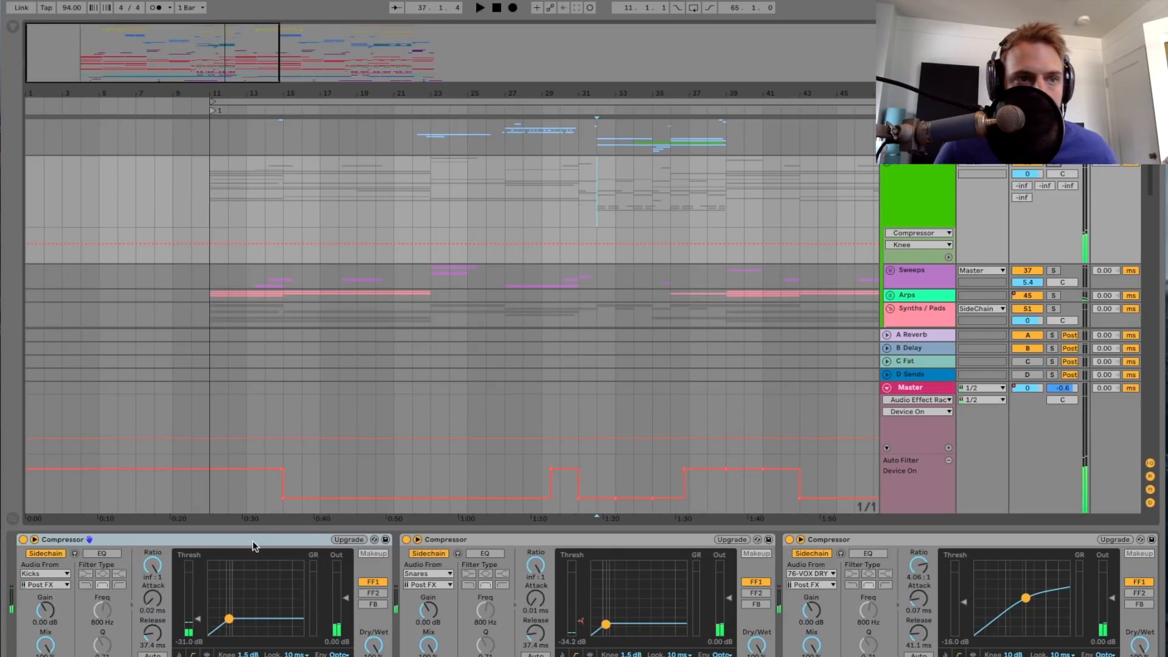
Step: Select the Snares-triggered compressor and show the Ratio automation of the Kicks-triggered compressor on the SideChain group
click(512, 542)
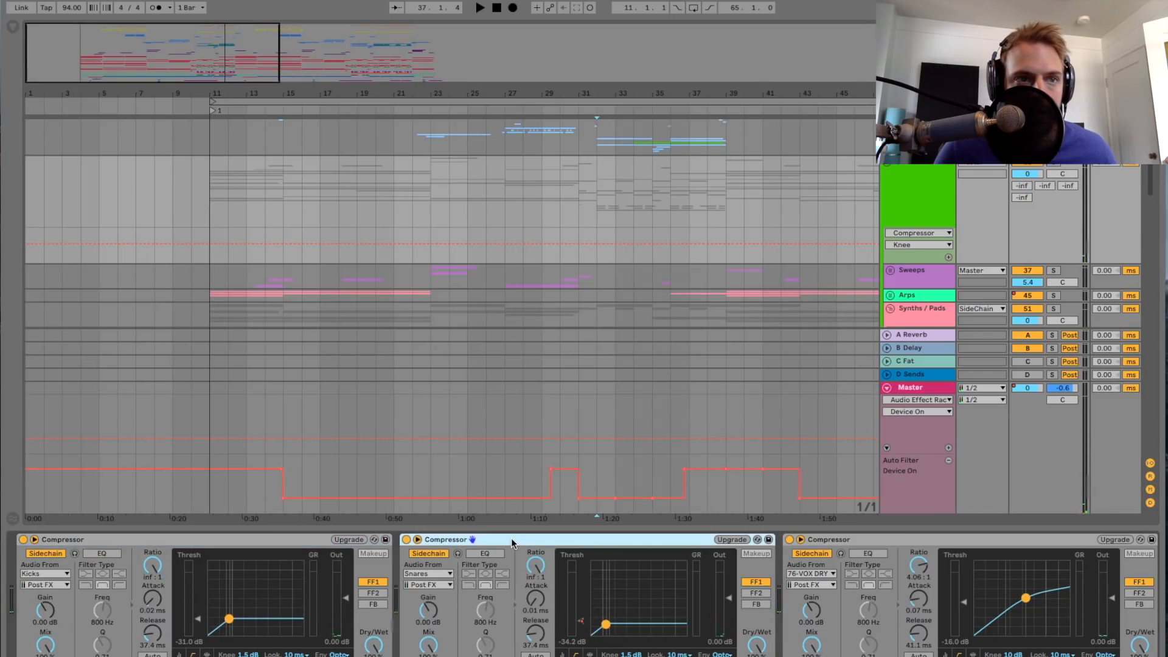
click(160, 567)
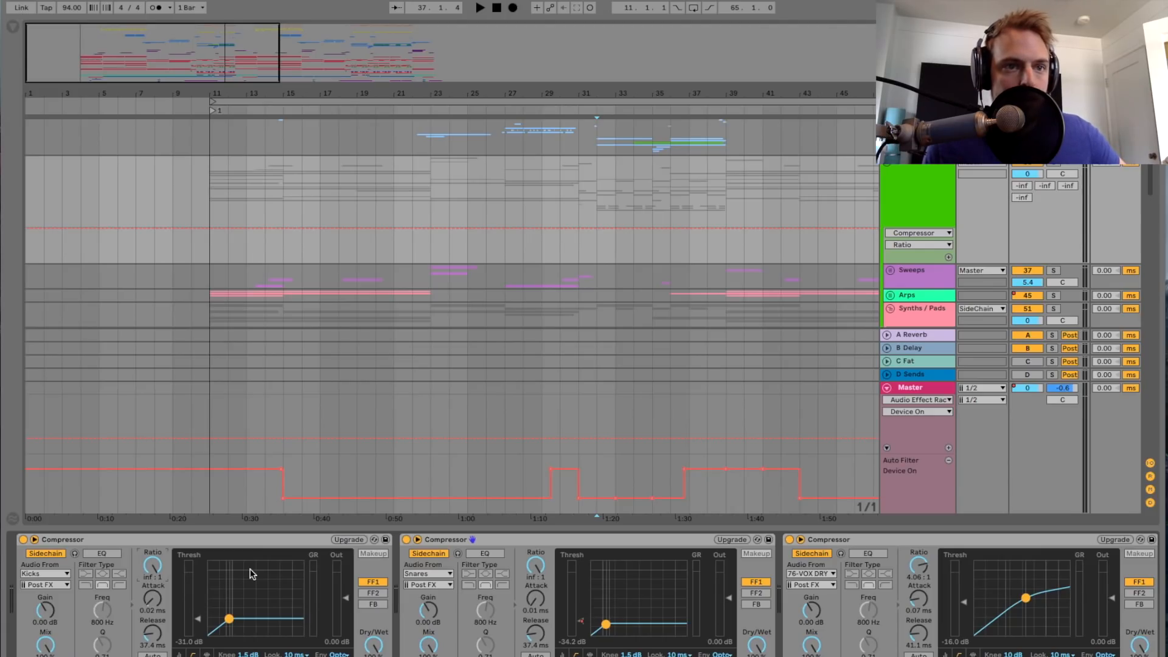
scroll(254, 579, right, 5)
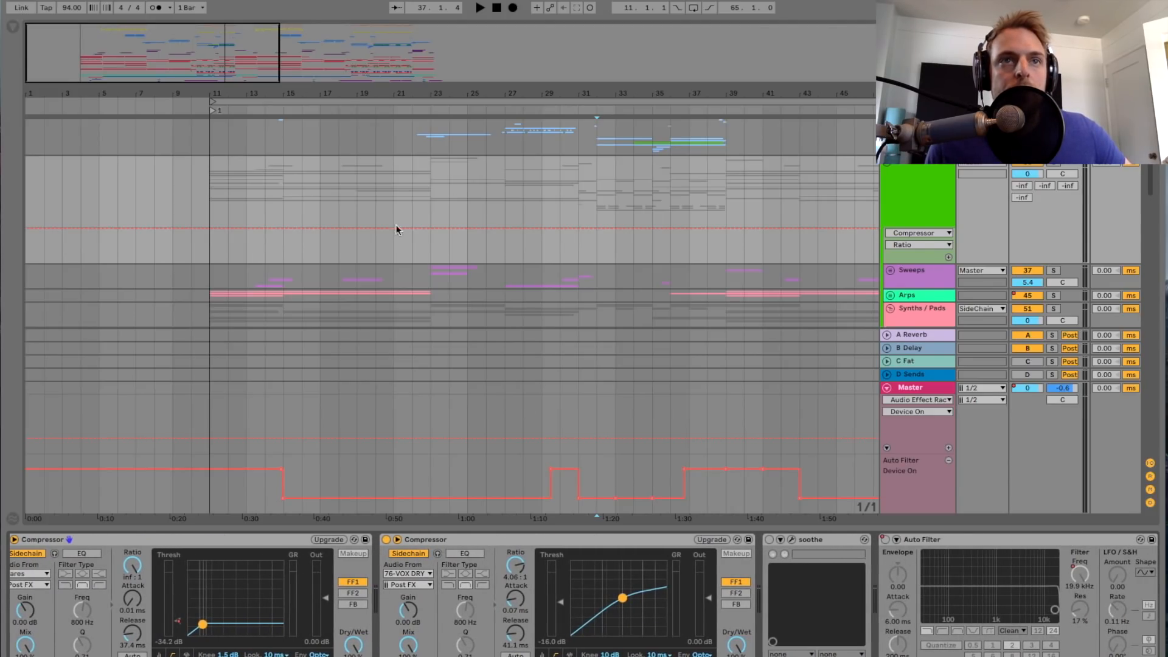
Step: Select the compressor sidechained to 76-VOX DRY, play the song from bar 18 and stop at bar 22
click(331, 256)
click(509, 547)
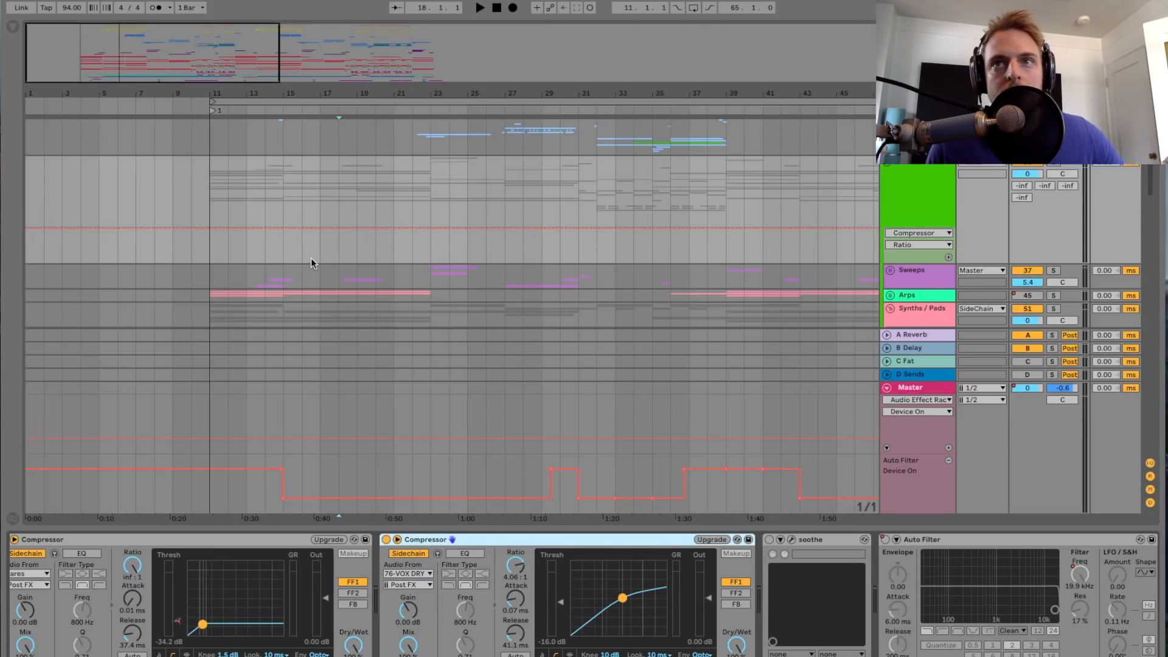
click(936, 178)
click(1056, 165)
key(space)
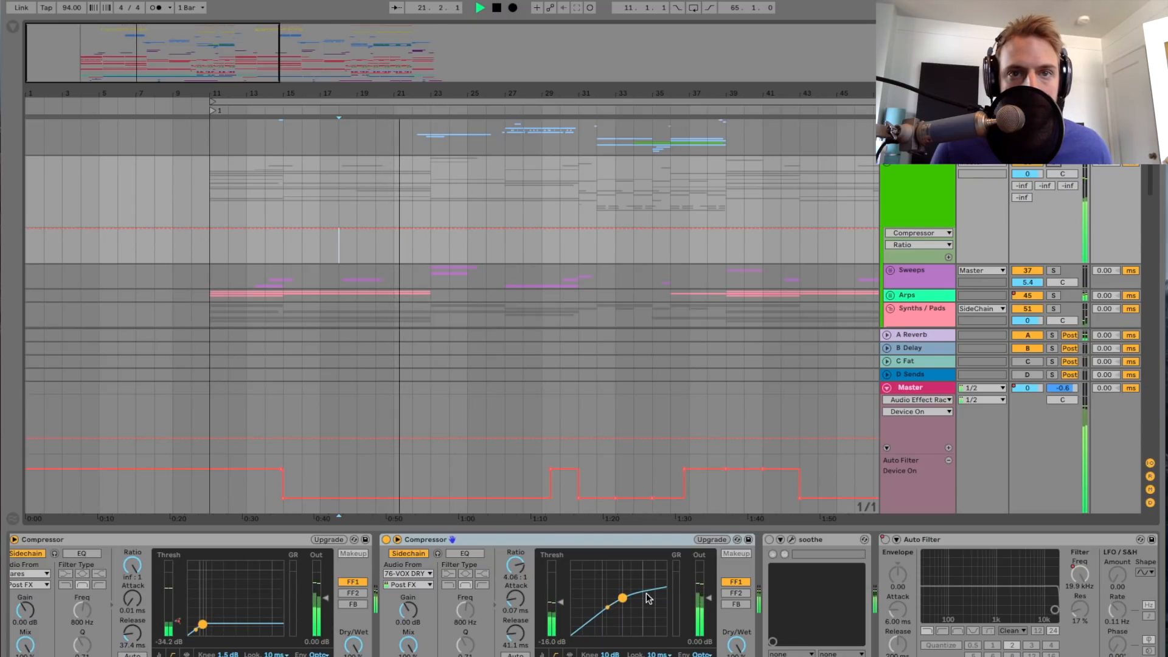
key(space)
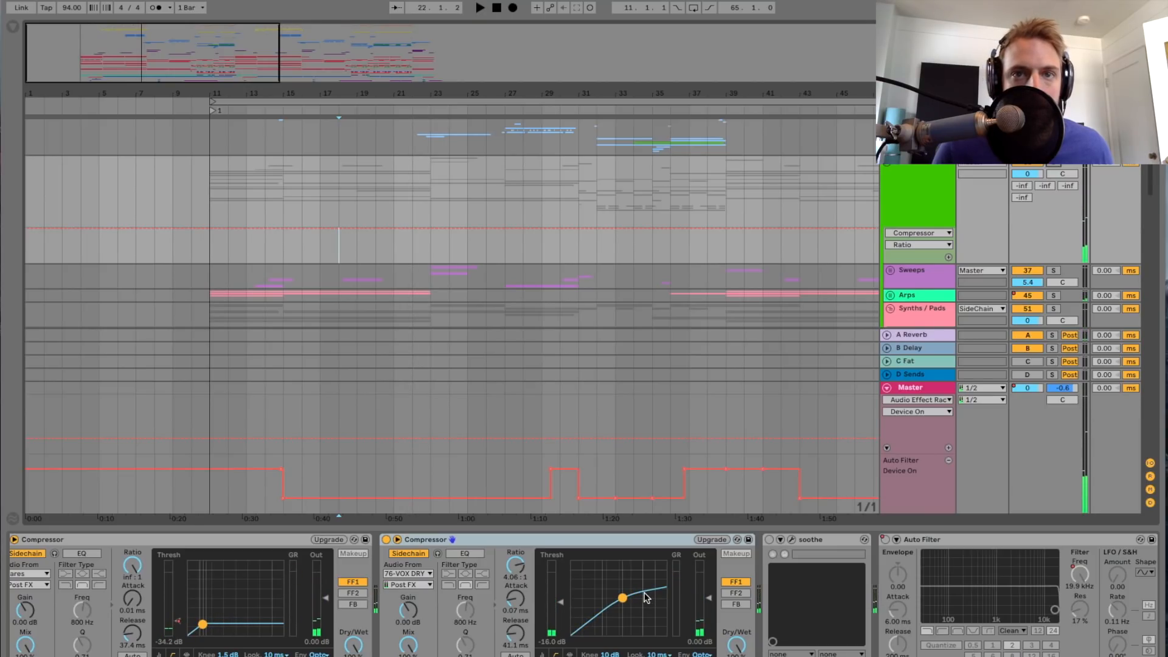
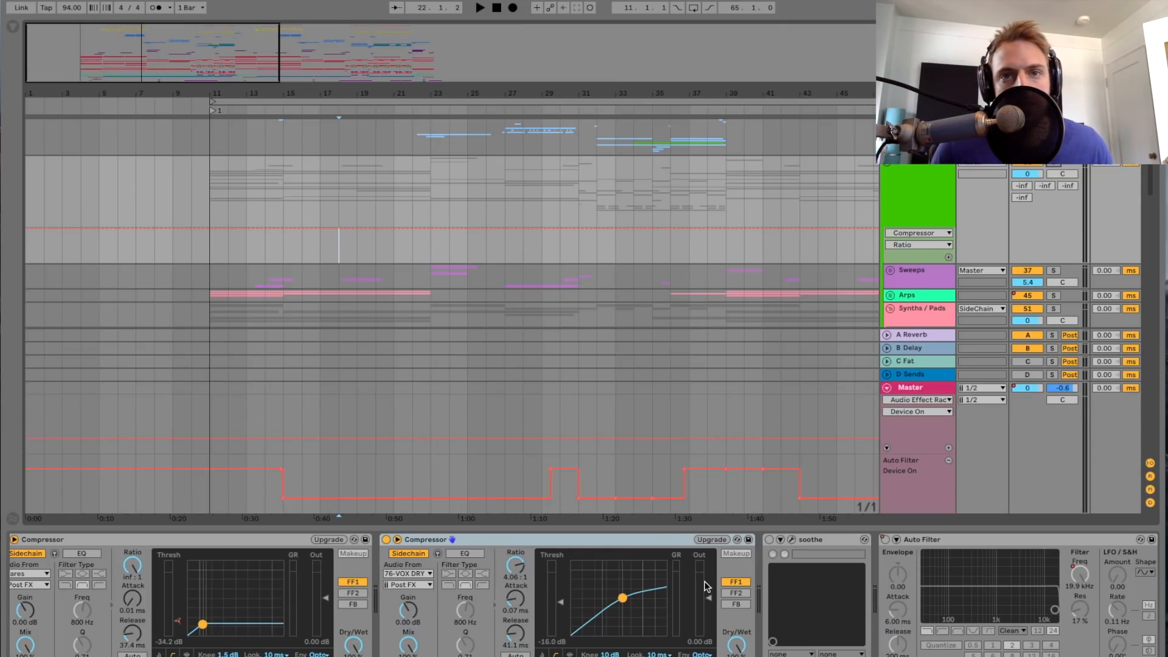
Step: Move the playback position back to bar 11 and unfold the Sweeps group
click(673, 546)
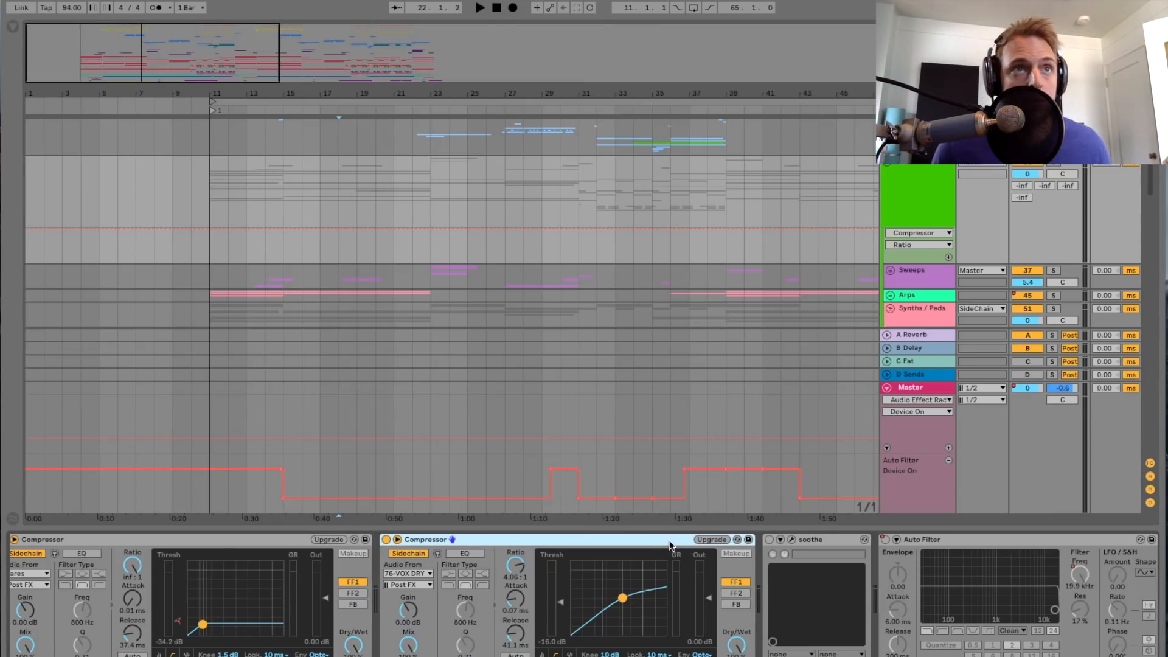
drag(192, 61, 231, 61)
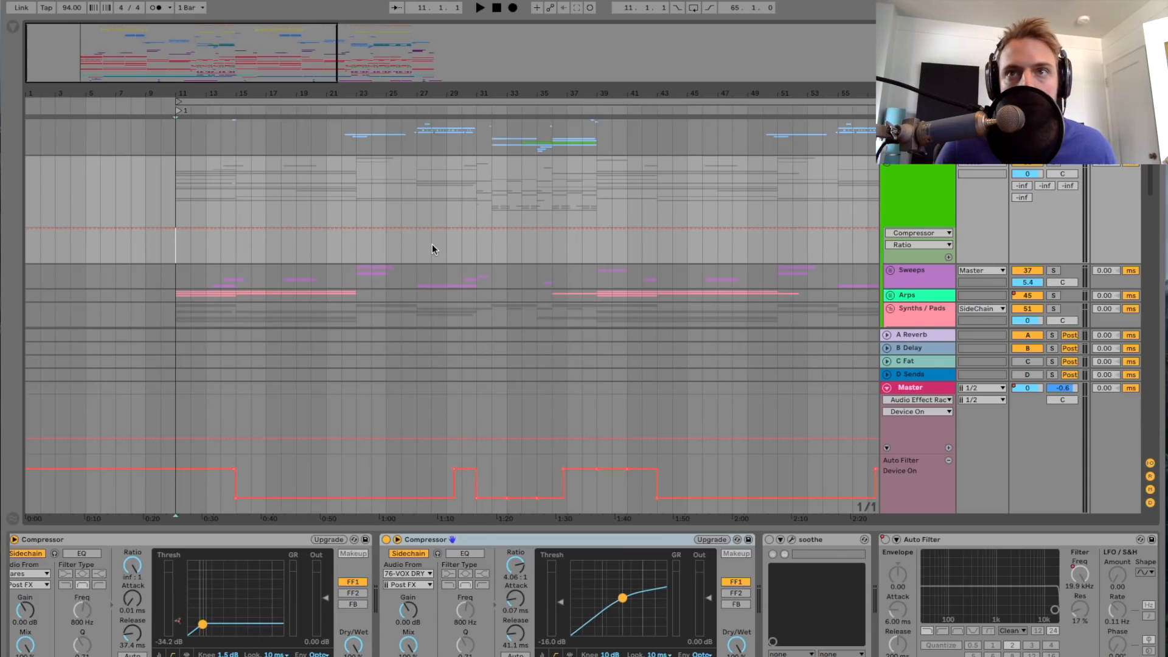
scroll(433, 246, down, 3)
click(889, 216)
scroll(485, 217, down, 3)
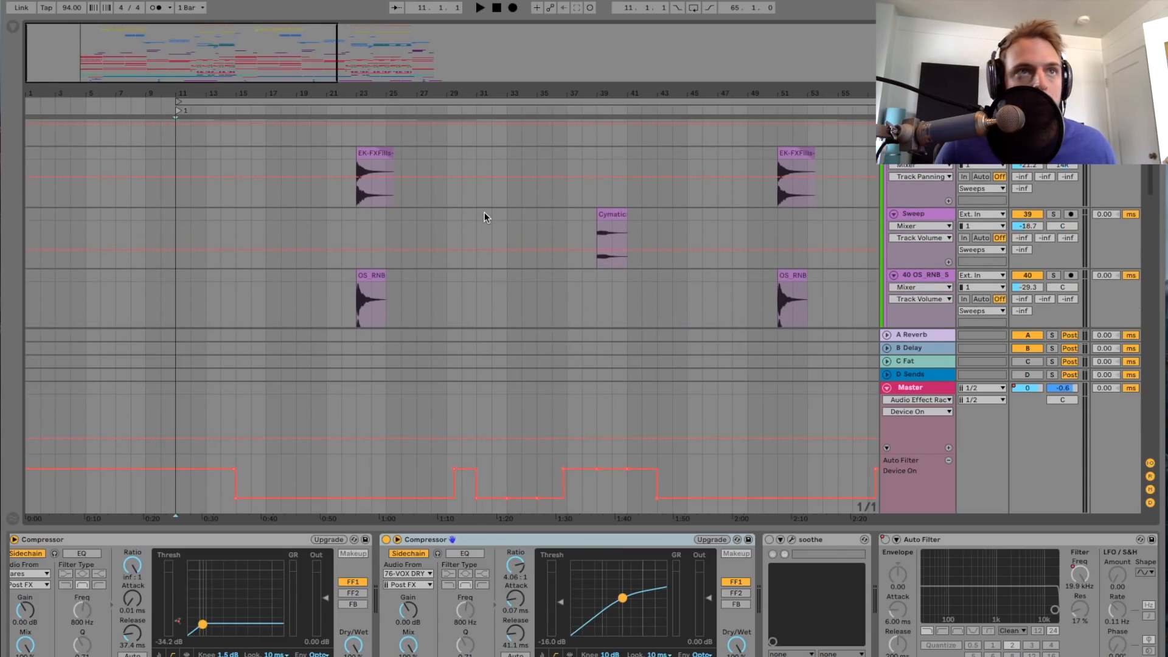
Step: Play the song from bar 11 while looking over the Sweeps tracks, and hide the device view
drag(182, 59, 184, 45)
scroll(756, 245, up, 5)
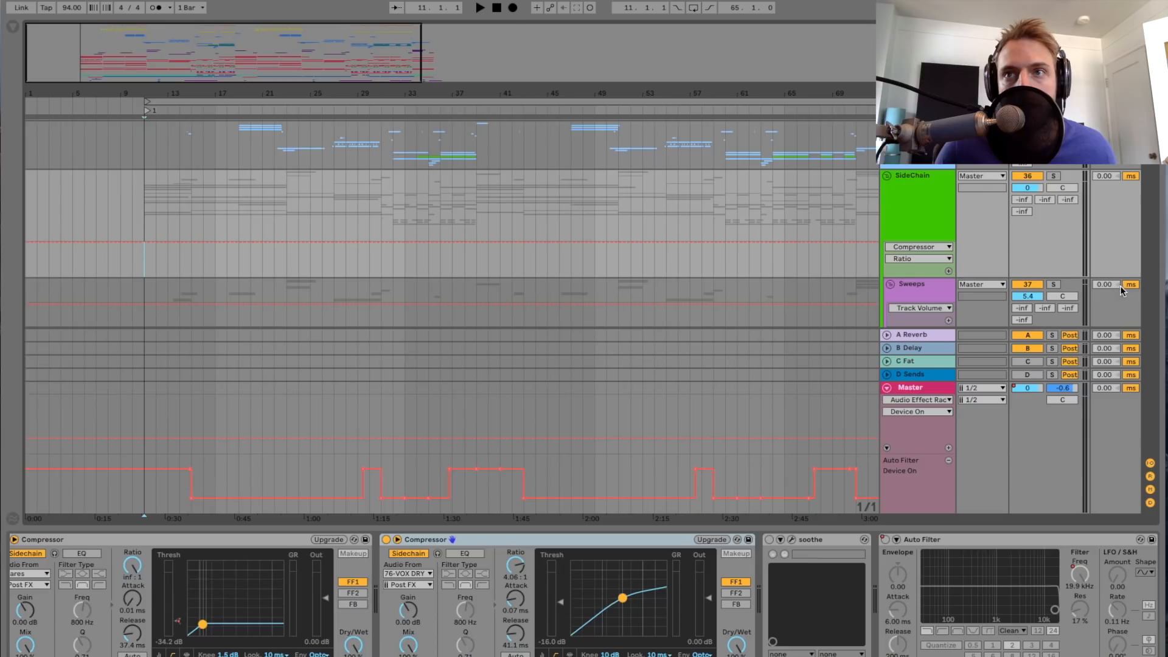
scroll(242, 206, down, 8)
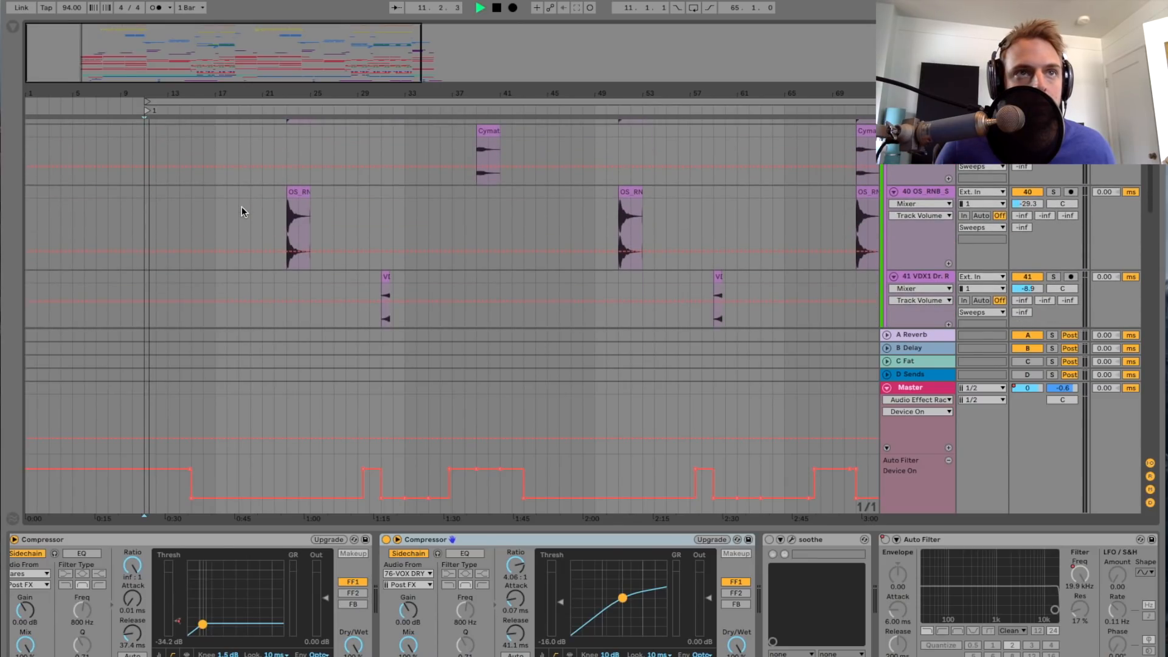
scroll(242, 206, down, 1)
scroll(242, 206, up, 3)
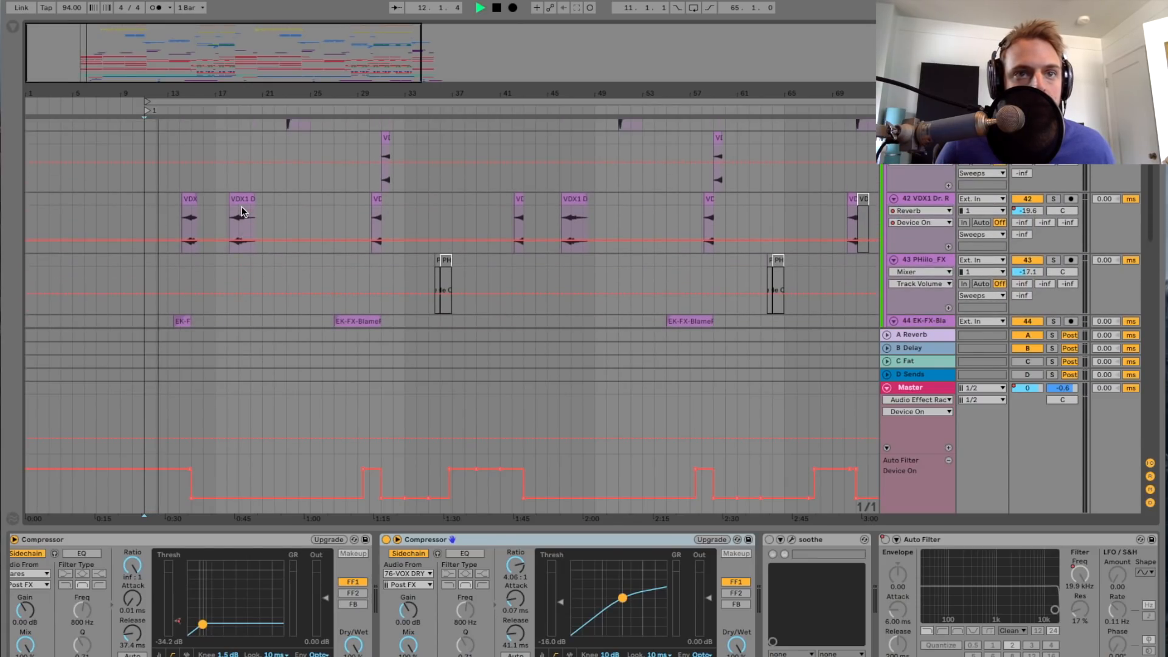
double_click(519, 529)
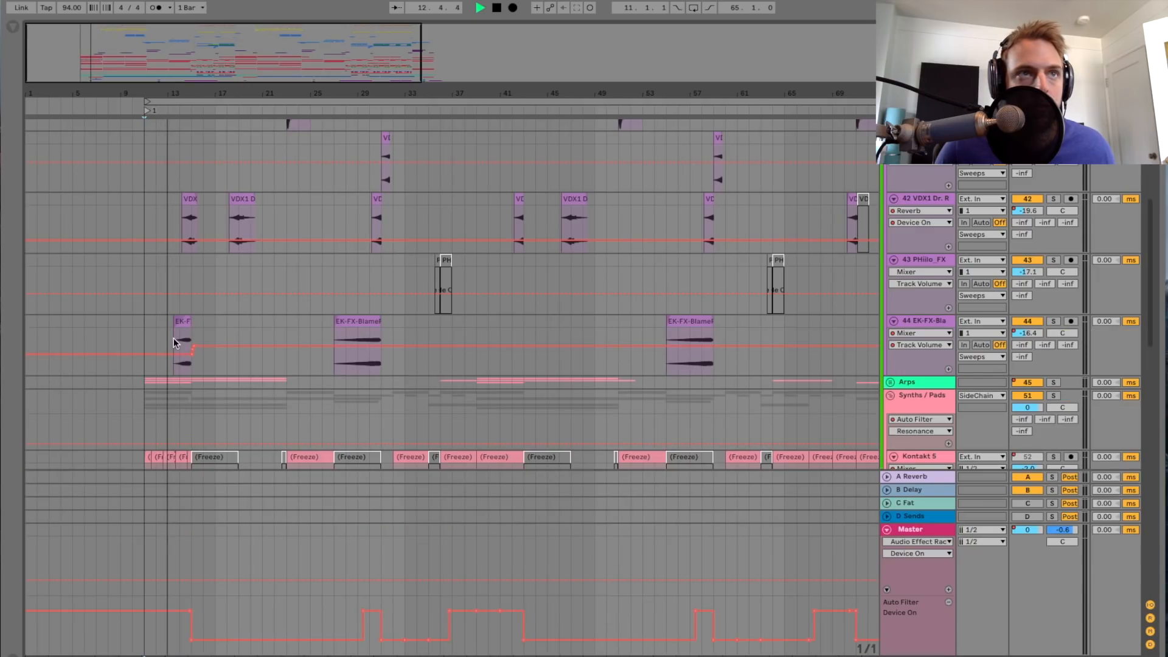
Step: Follow playback from bar 13 to bar 16 through the VDX1 and EK-FX clips on Sweeps tracks 42 and 44
scroll(173, 338, up, 2)
scroll(250, 223, up, 3)
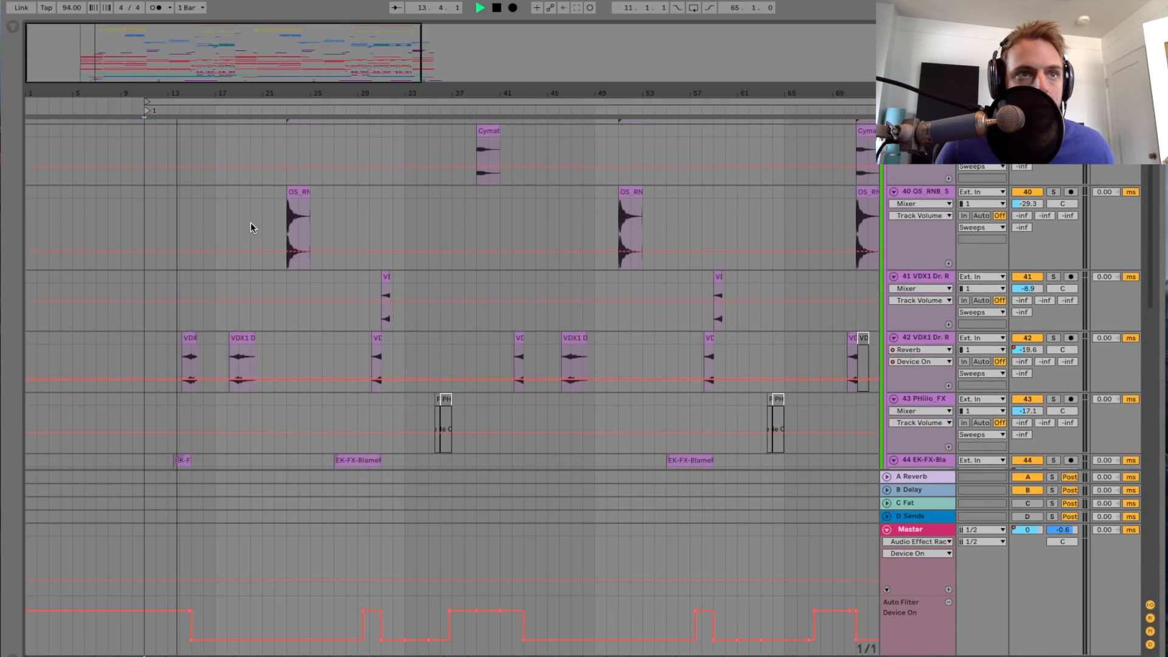
drag(135, 64, 134, 72)
scroll(180, 289, left, 3)
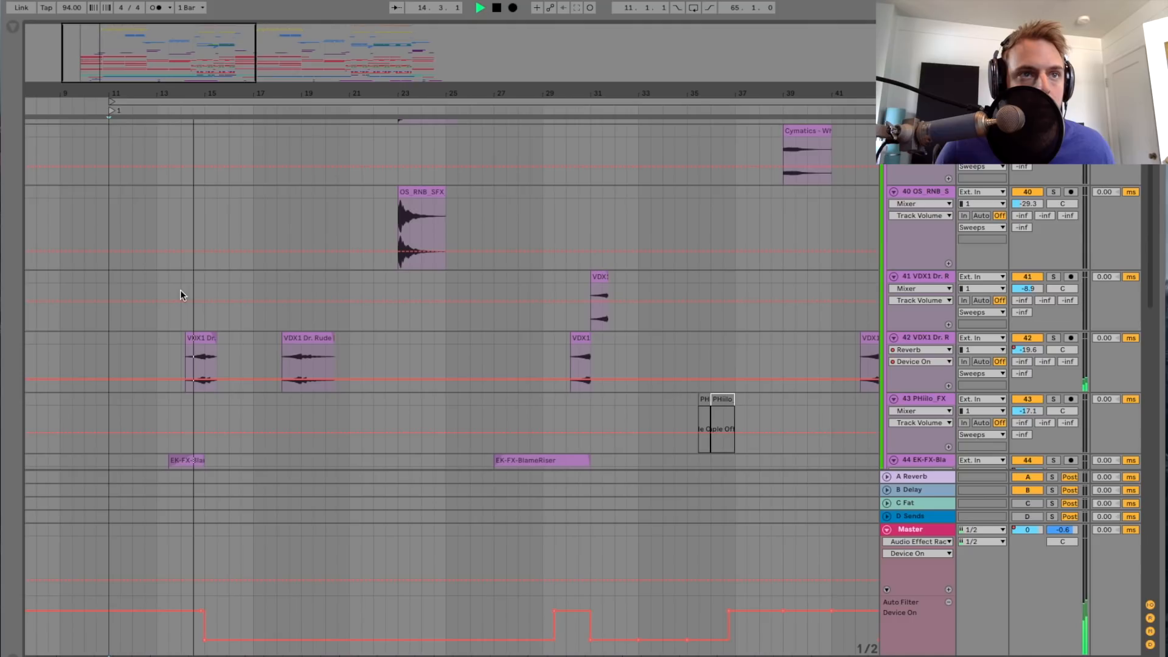
scroll(194, 299, down, 4)
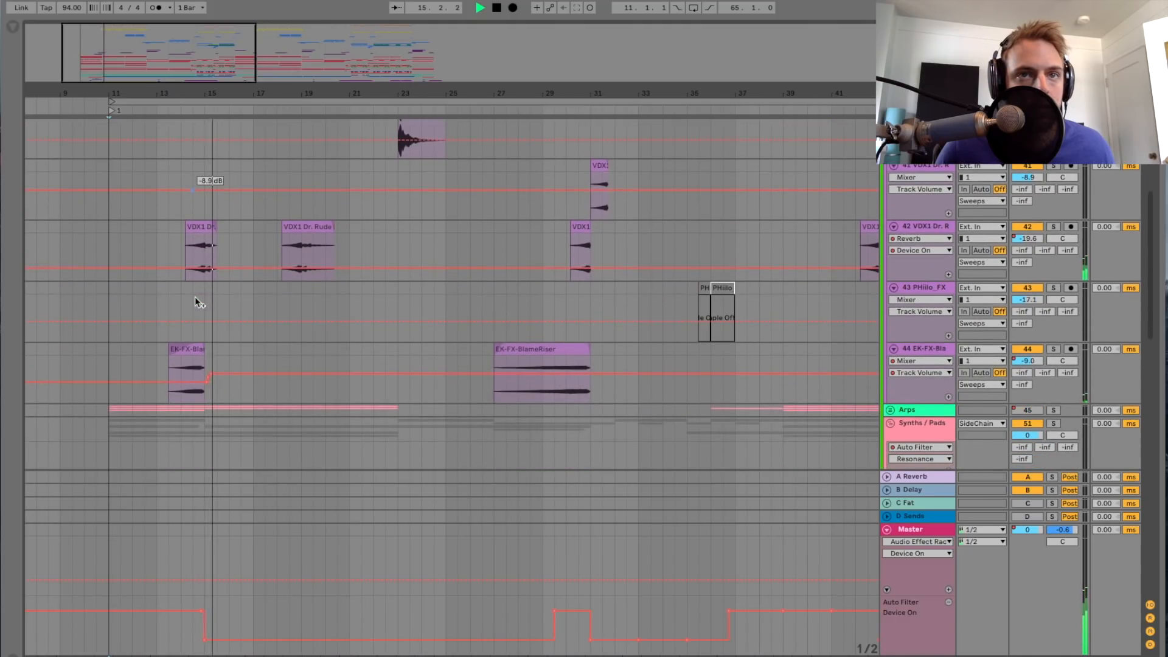
scroll(516, 336, up, 2)
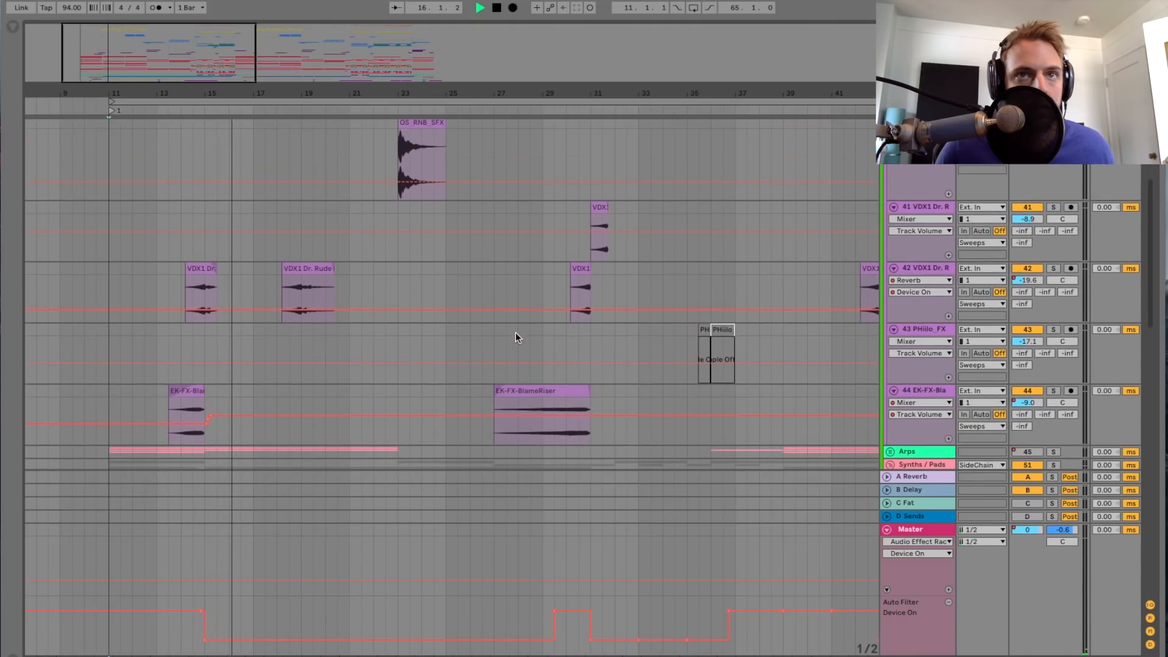
Step: Play the song from bar 23 to hear the OS_RNB_SFX clip and the EK-FXFills downlifter
scroll(516, 336, right, 2)
click(344, 175)
key(space)
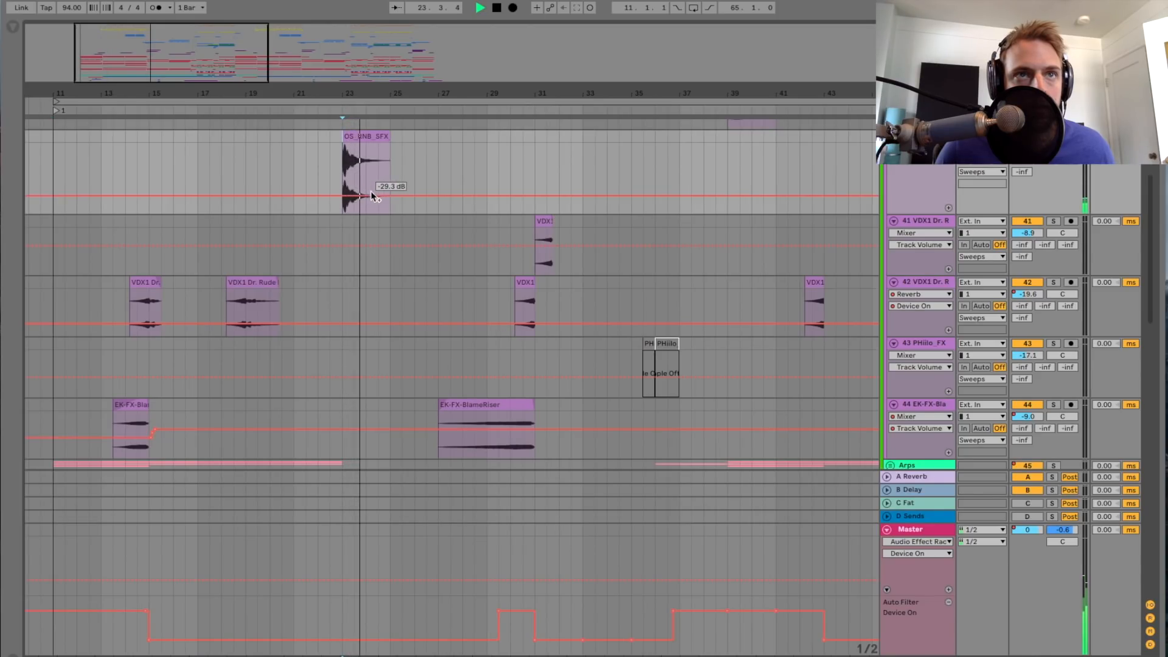
scroll(375, 192, up, 2)
scroll(379, 192, up, 3)
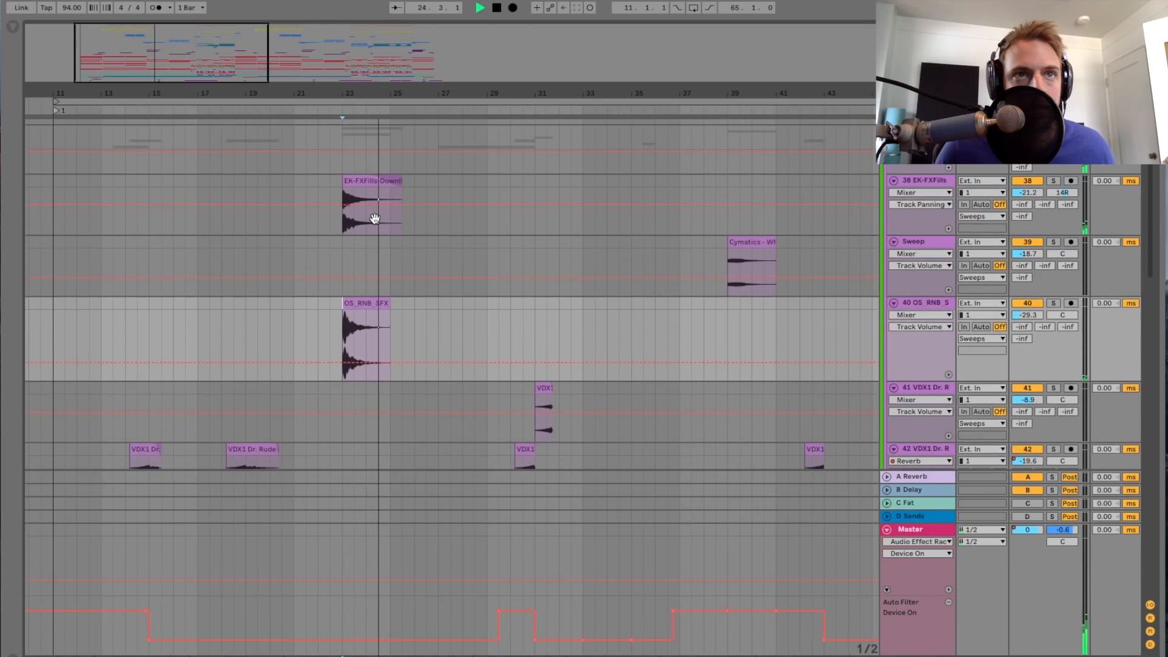
Step: Replay the hit at bar 23, selecting track 38 EK-FXFills and then track 40 OS_RNB_S
key(space)
key(space)
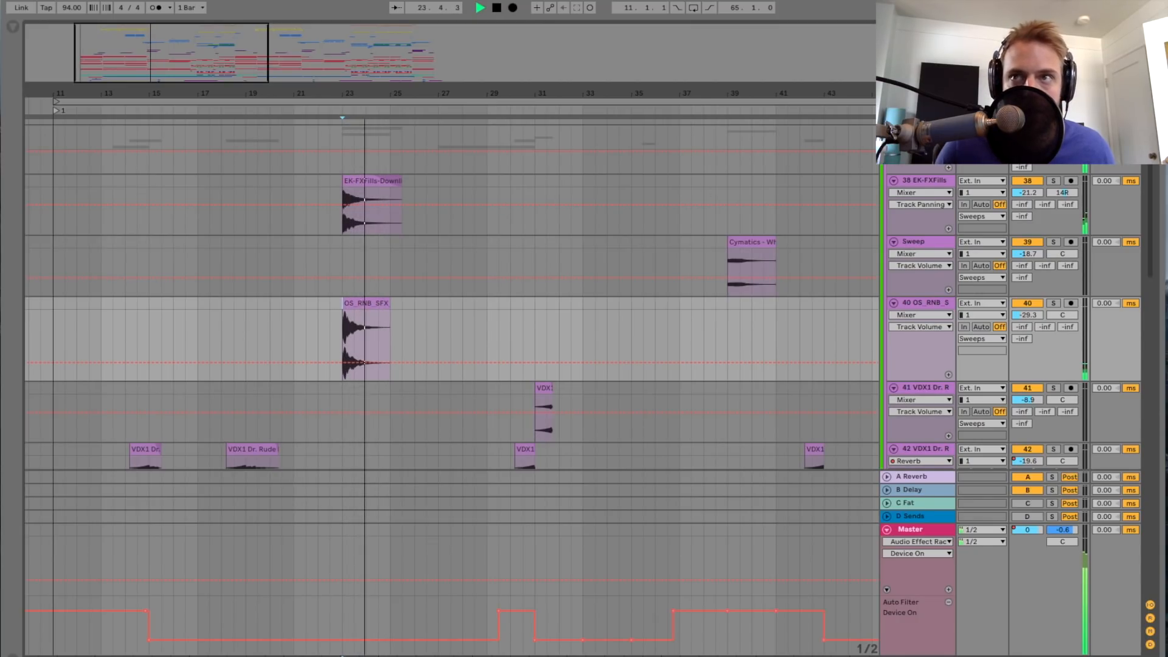
key(space)
key(space)
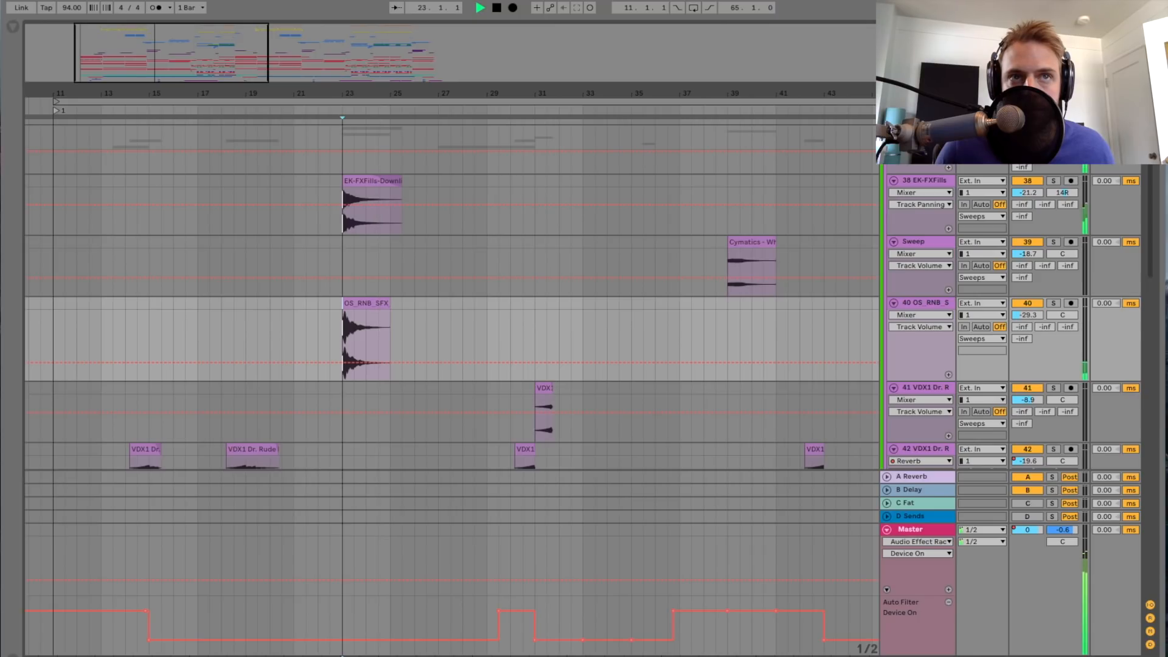
click(945, 176)
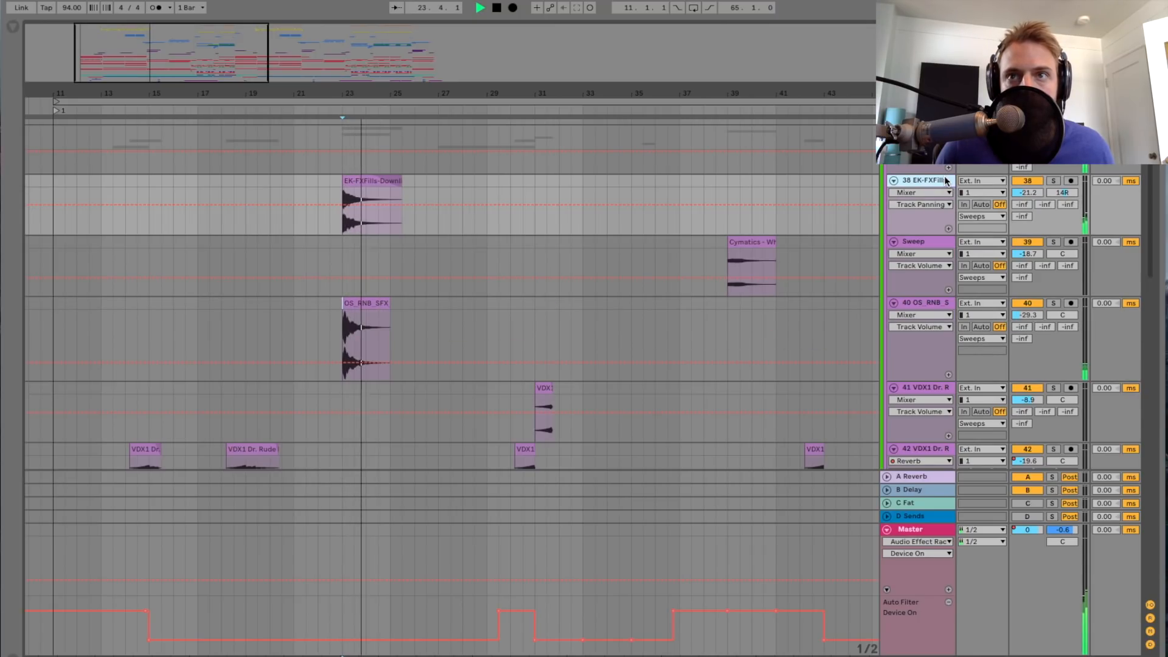
click(925, 298)
Step: Play the song from bar 29 and follow the EK-FX-BlameRiser and VDX1 clips around bars 30 to 31
scroll(655, 260, down, 2)
scroll(655, 265, down, 2)
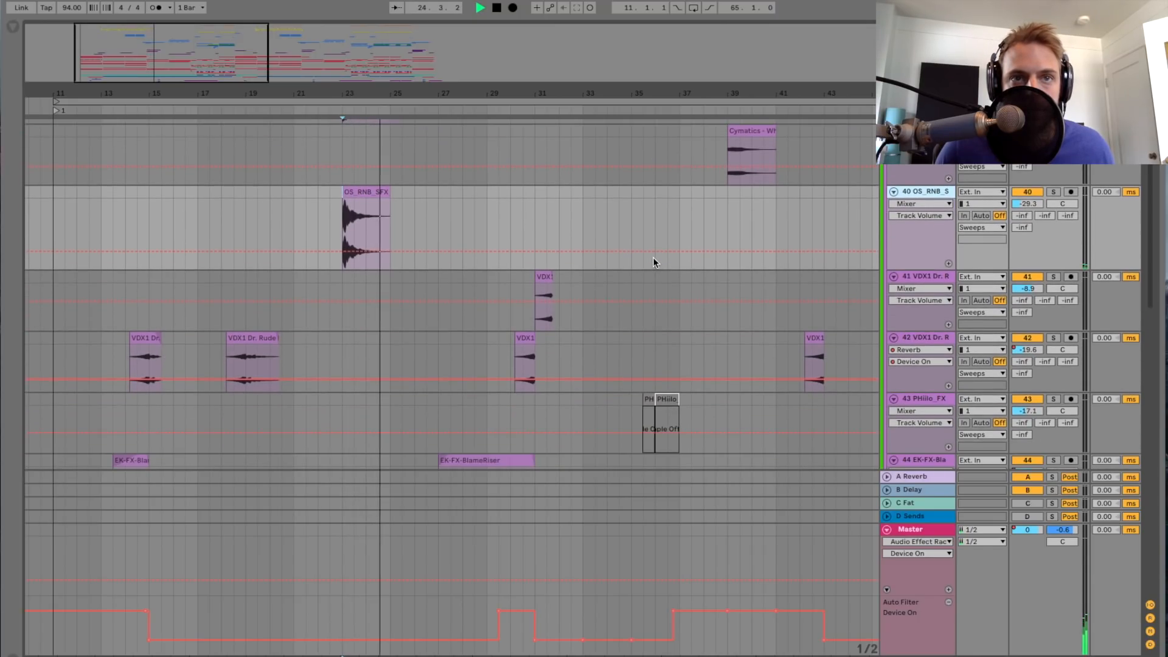
click(498, 302)
key(space)
key(space)
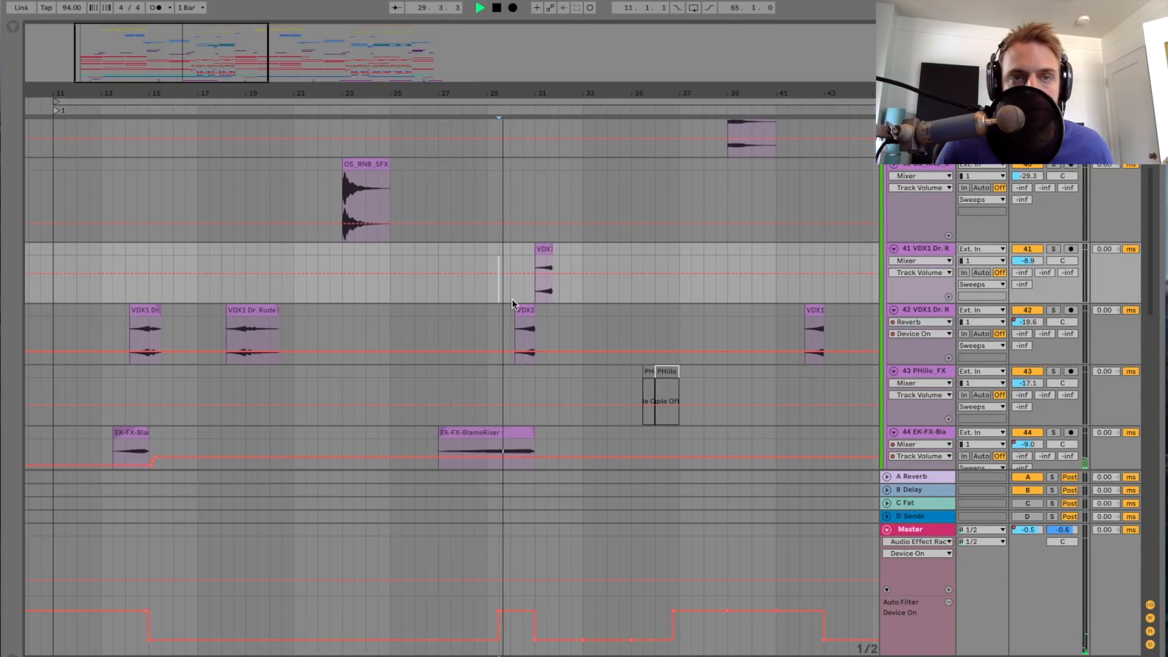
scroll(465, 346, down, 2)
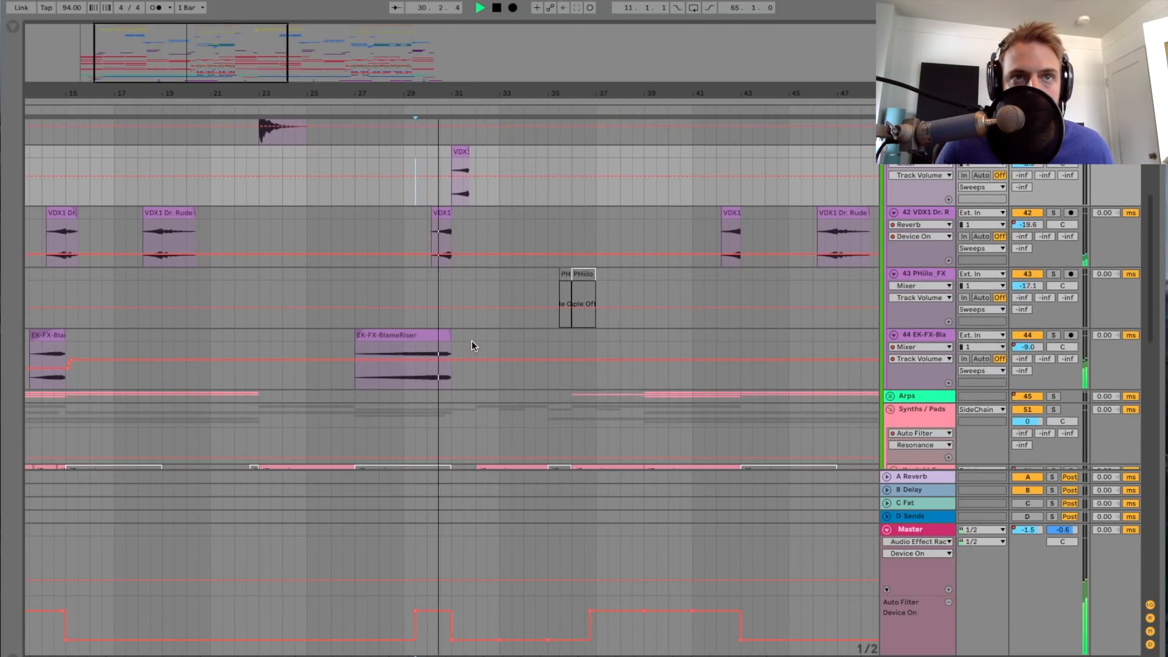
scroll(472, 341, up, 2)
drag(472, 94, 189, 139)
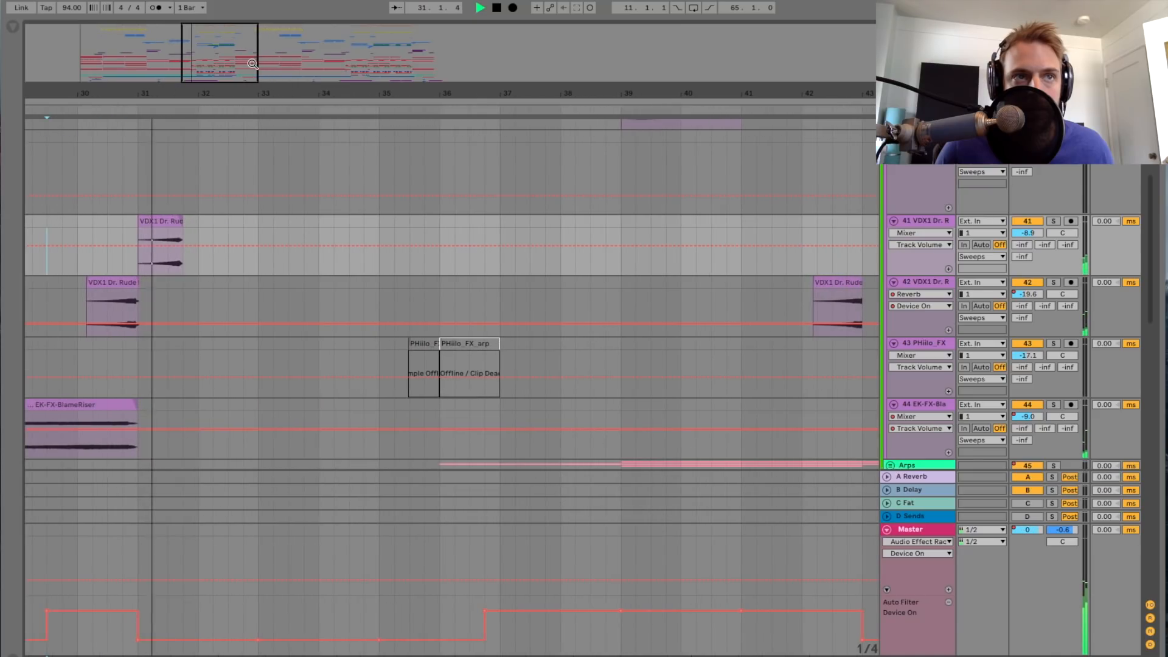
scroll(246, 276, left, 3)
scroll(256, 277, left, 2)
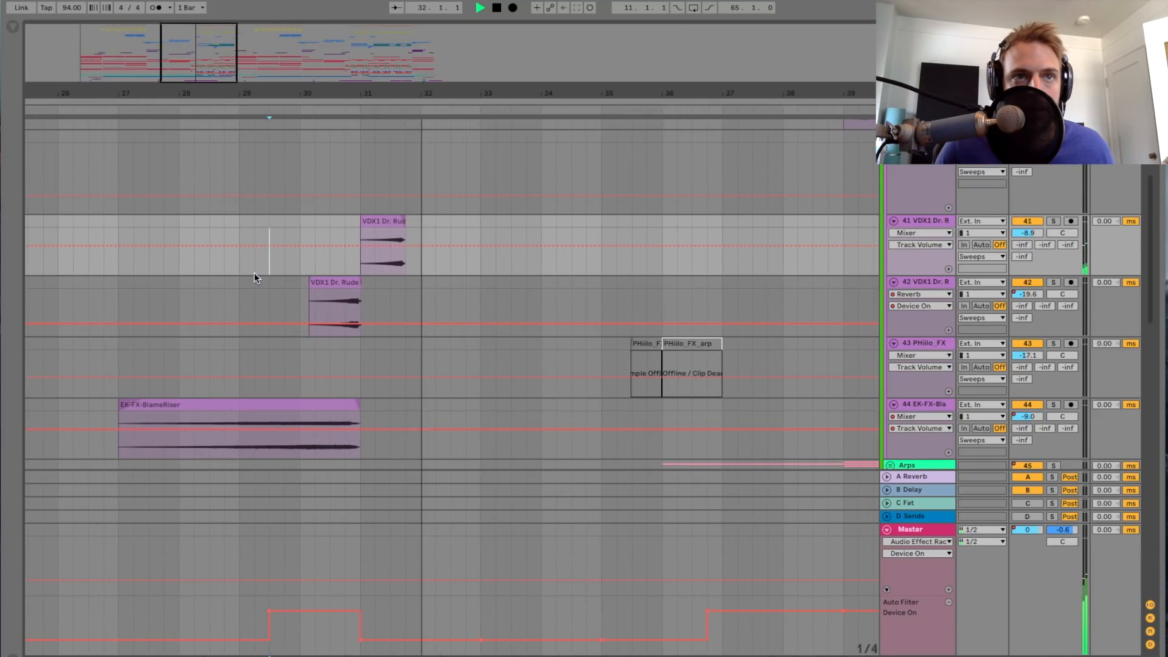
Step: Solo track 42 VDX1, play its clip from bar 30, briefly switch the solo to track 41 and clear it
click(315, 295)
key(space)
click(1054, 282)
key(space)
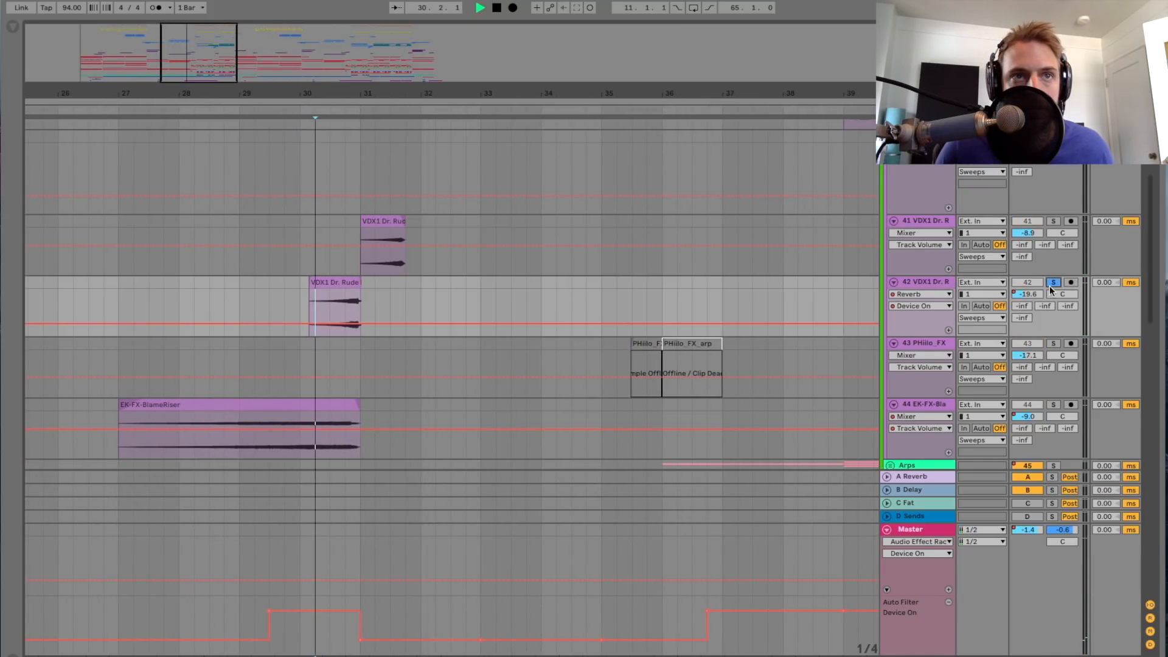
click(1054, 222)
click(1054, 221)
Step: Stop playback at bar 33 and look over the clips on the Sweeps tracks
key(minus)
drag(532, 93, 532, 80)
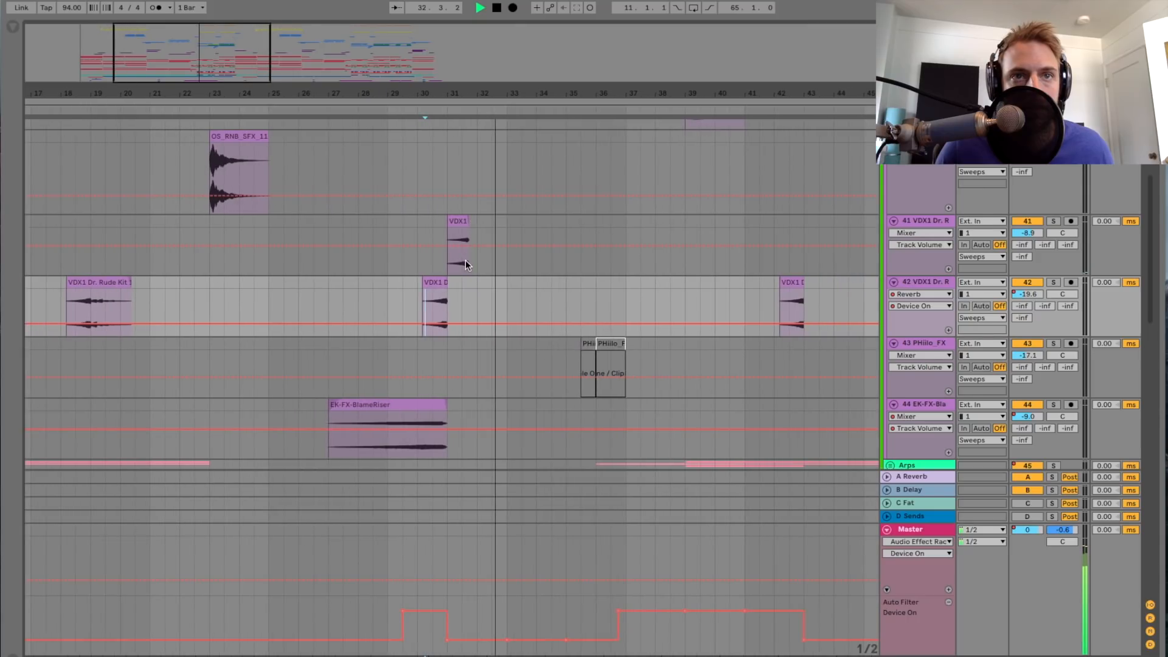
scroll(466, 261, down, 4)
scroll(465, 262, up, 2)
key(space)
scroll(465, 264, up, 2)
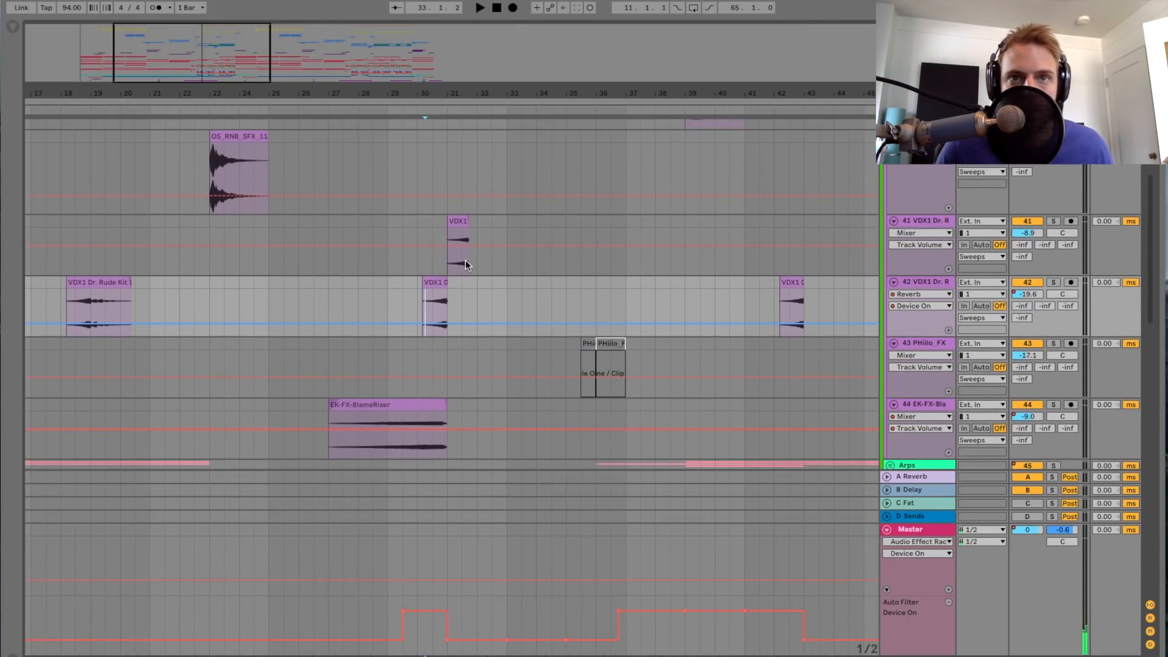
scroll(465, 260, down, 3)
scroll(466, 260, up, 3)
scroll(466, 261, down, 1)
scroll(465, 261, left, 5)
scroll(610, 272, up, 5)
scroll(933, 217, up, 4)
Step: Show the devices of the Sweeps group and check those of tracks 38 EK-FXFills, Sweep and 40 OS_RNB_S
double_click(925, 225)
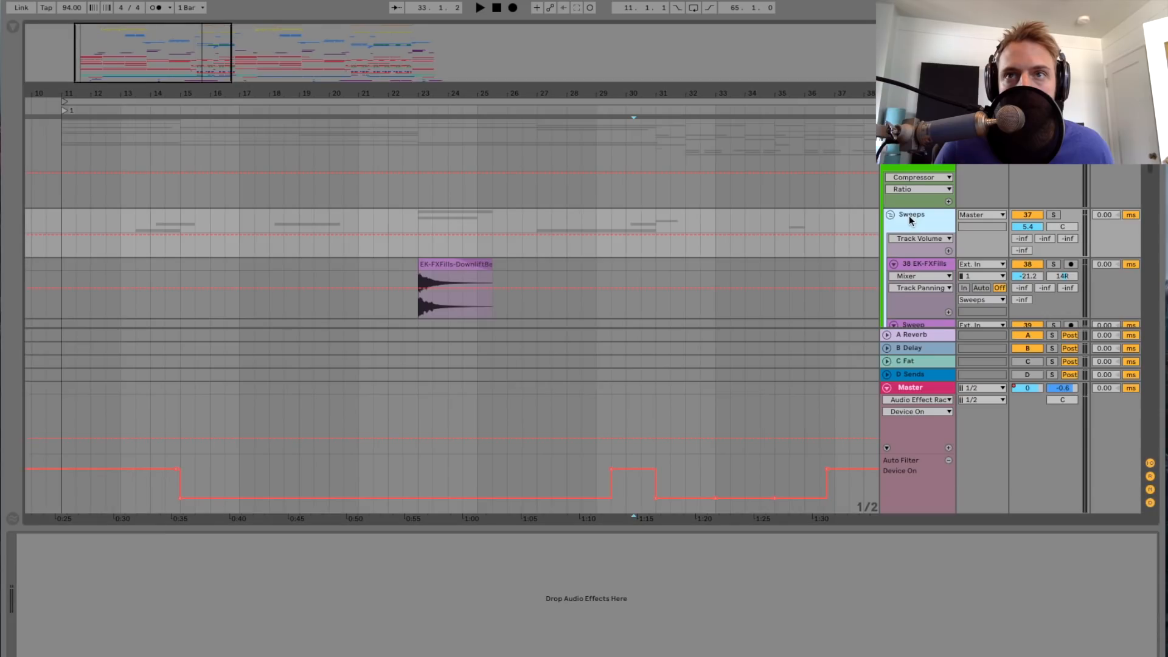
scroll(909, 215, down, 2)
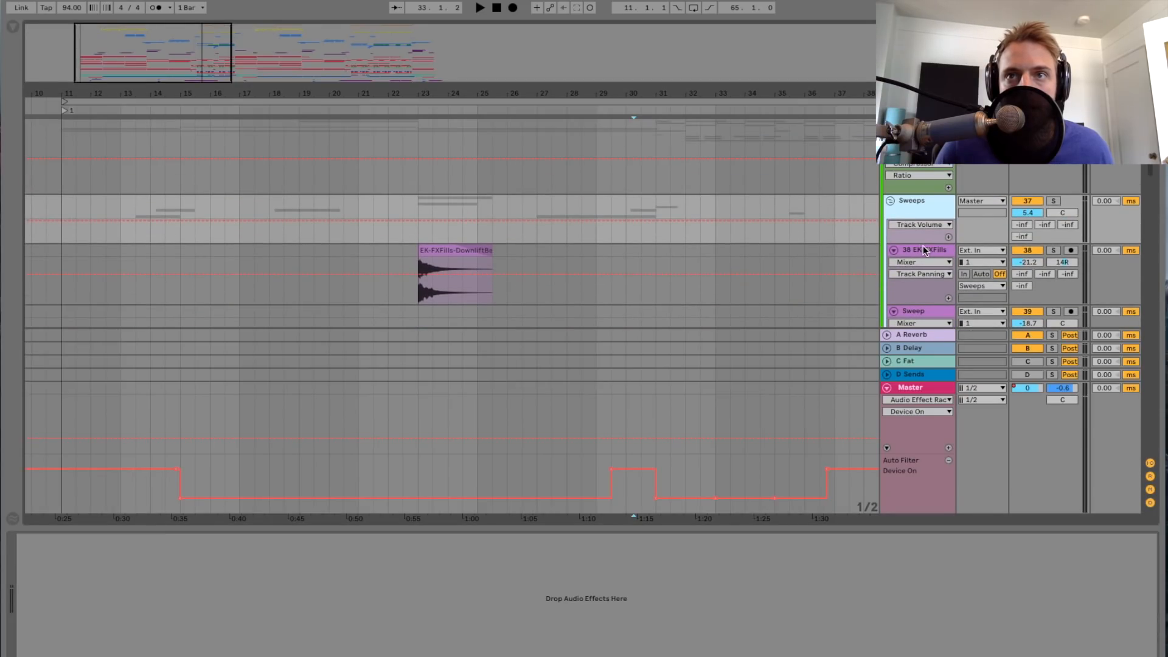
click(923, 249)
click(926, 311)
scroll(923, 261, down, 5)
click(923, 230)
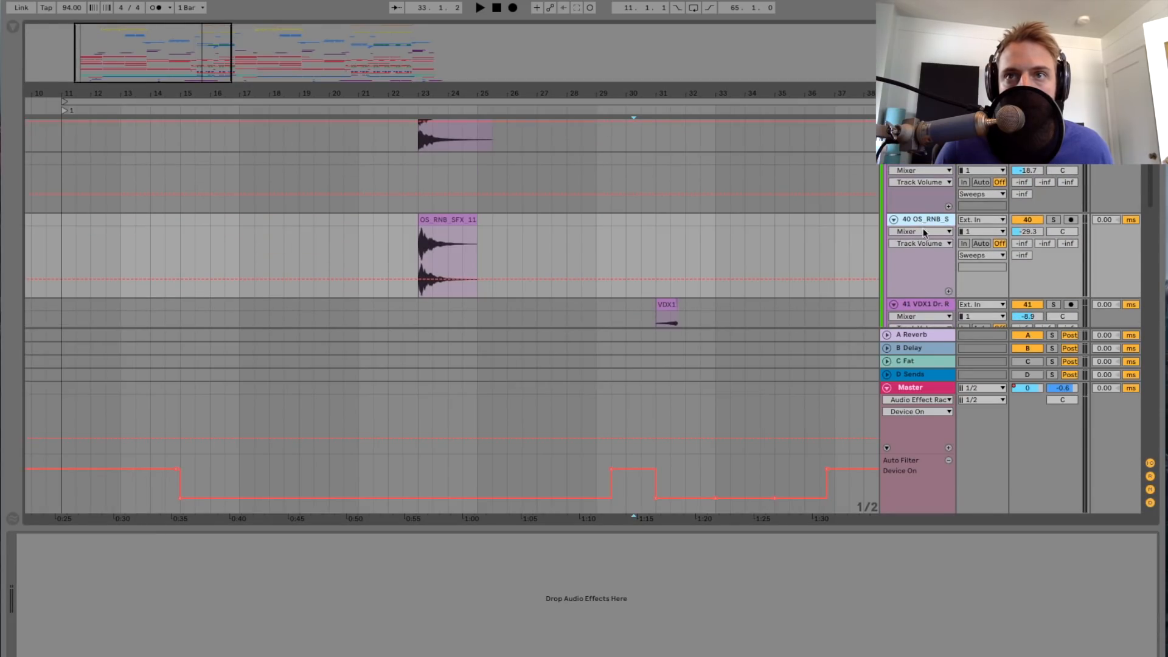
Step: Check the devices of tracks 41 to 43 and examine the volume automation of track 44 EK-FX
click(920, 318)
scroll(925, 290, down, 4)
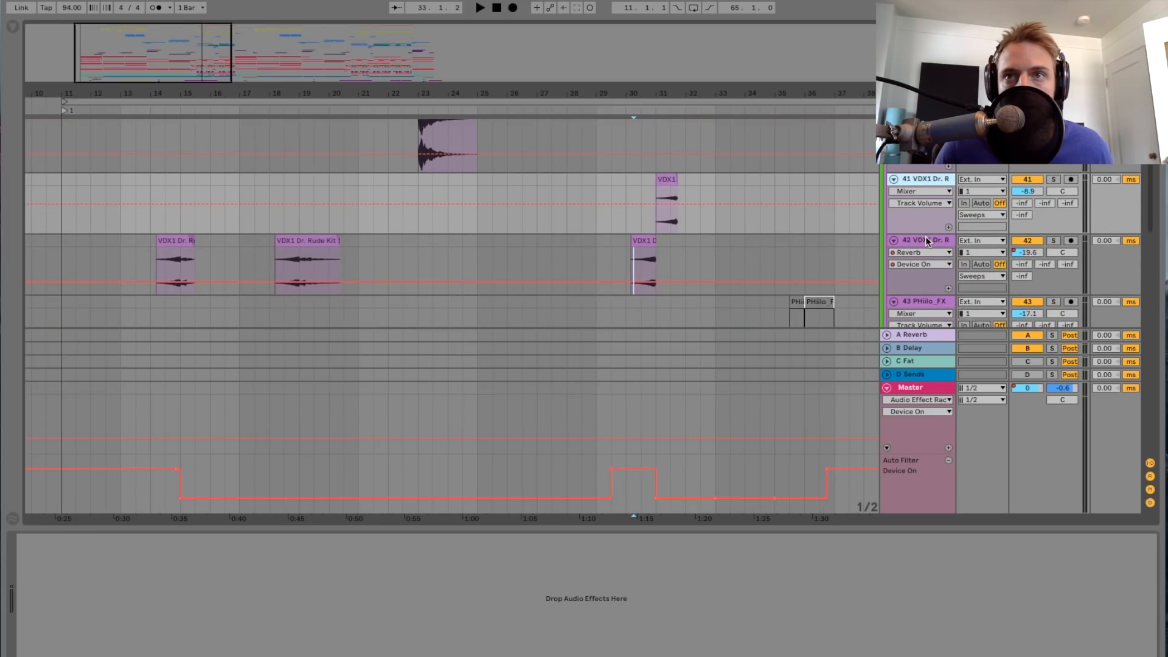
click(925, 239)
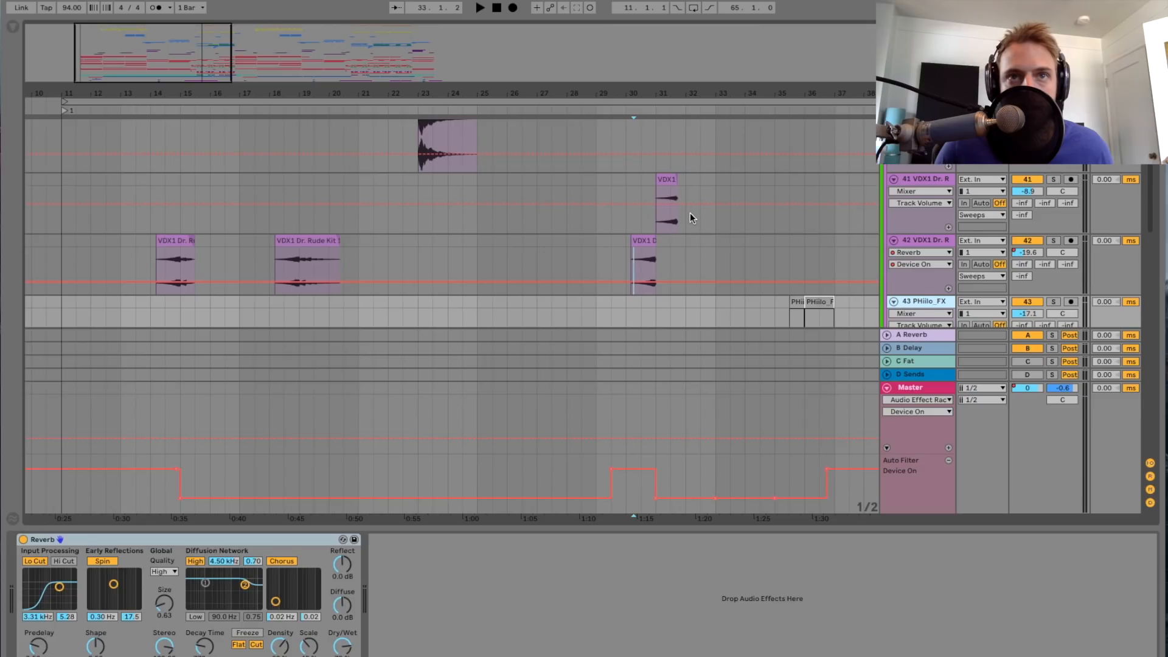
scroll(689, 214, down, 3)
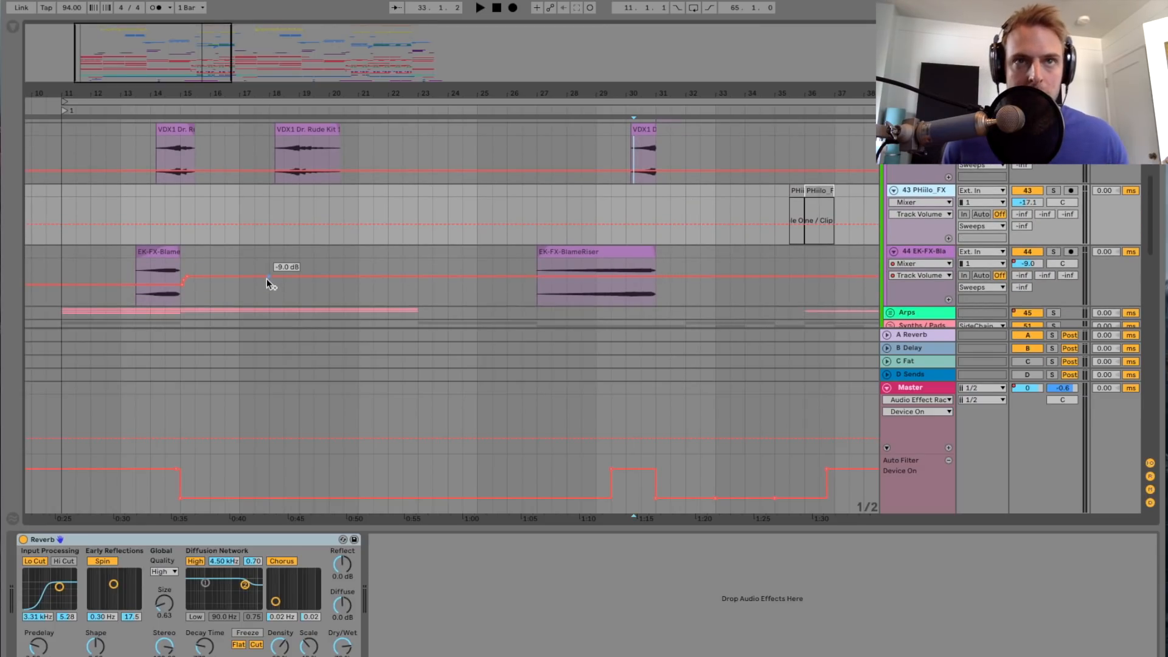
scroll(680, 243, down, 2)
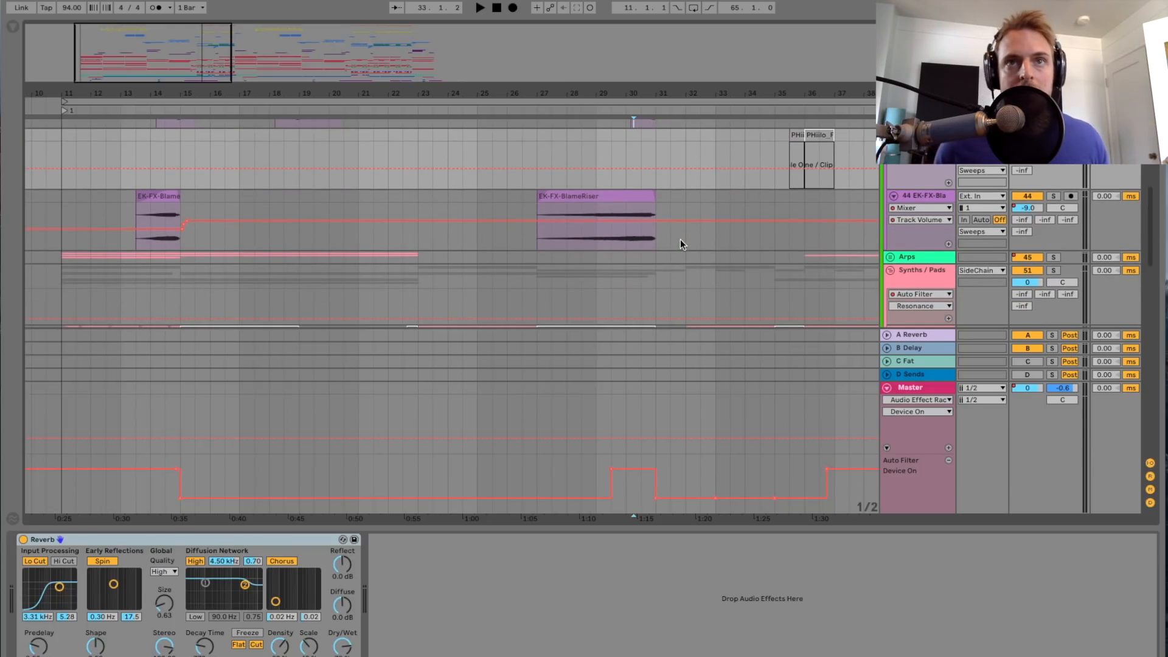
scroll(680, 239, up, 5)
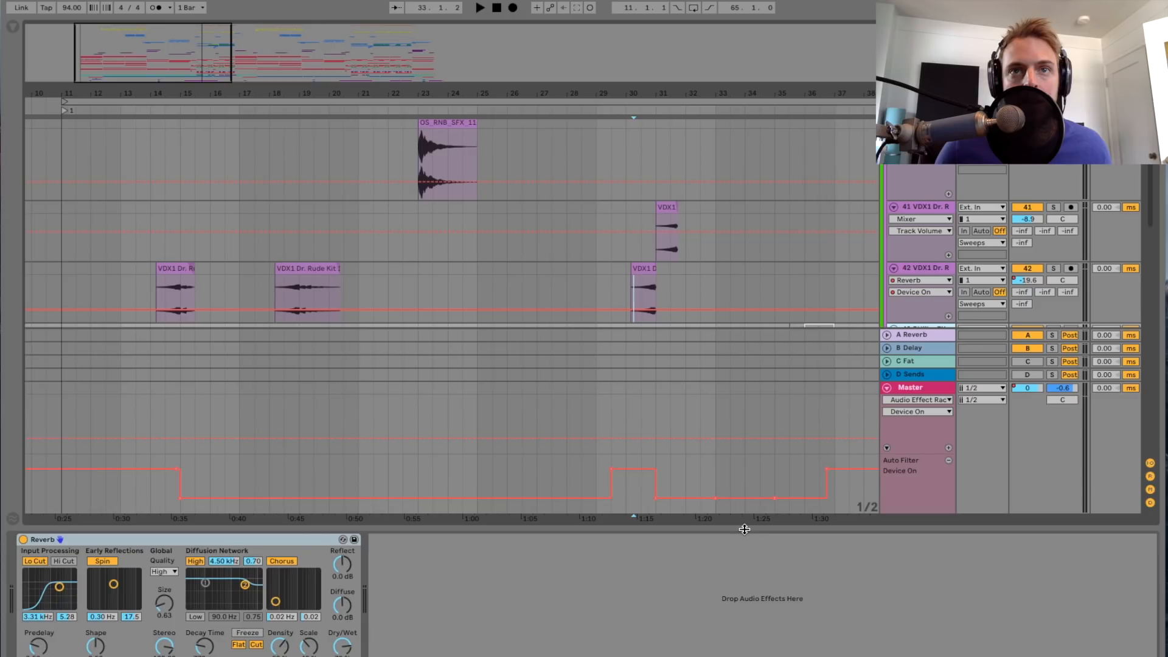
Step: Hide the device view and fold the Sweeps group
drag(745, 529, 745, 654)
scroll(664, 338, up, 8)
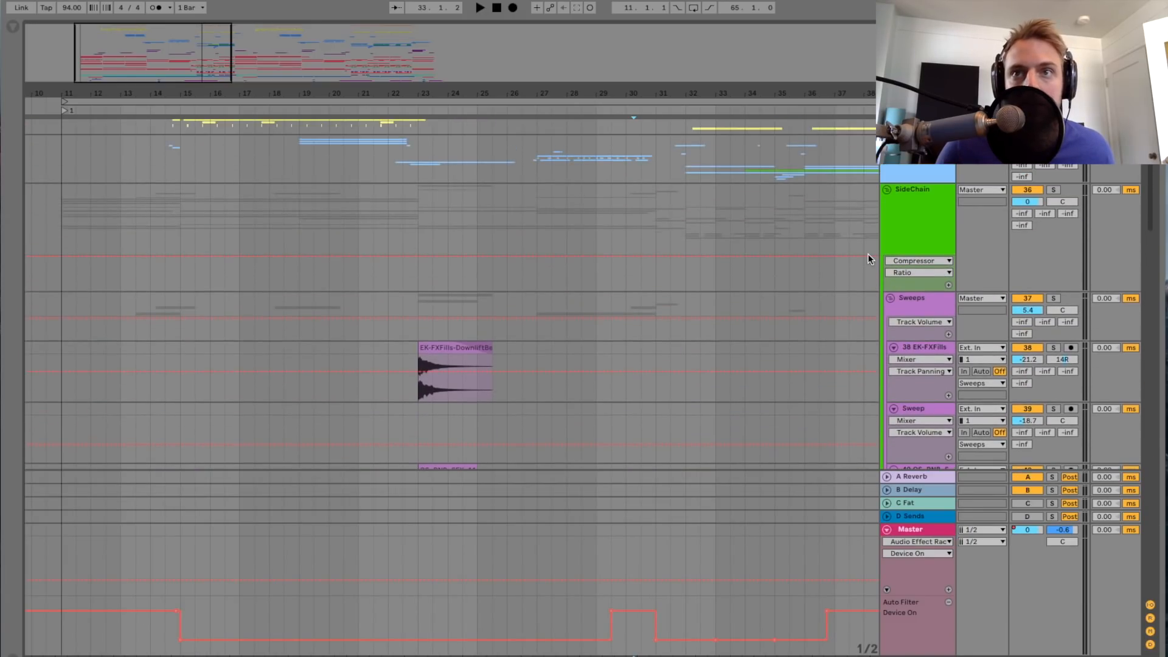
click(890, 296)
Step: Unfold the Arps group and bring its Serum tracks from bar 11 into view
scroll(729, 243, down, 2)
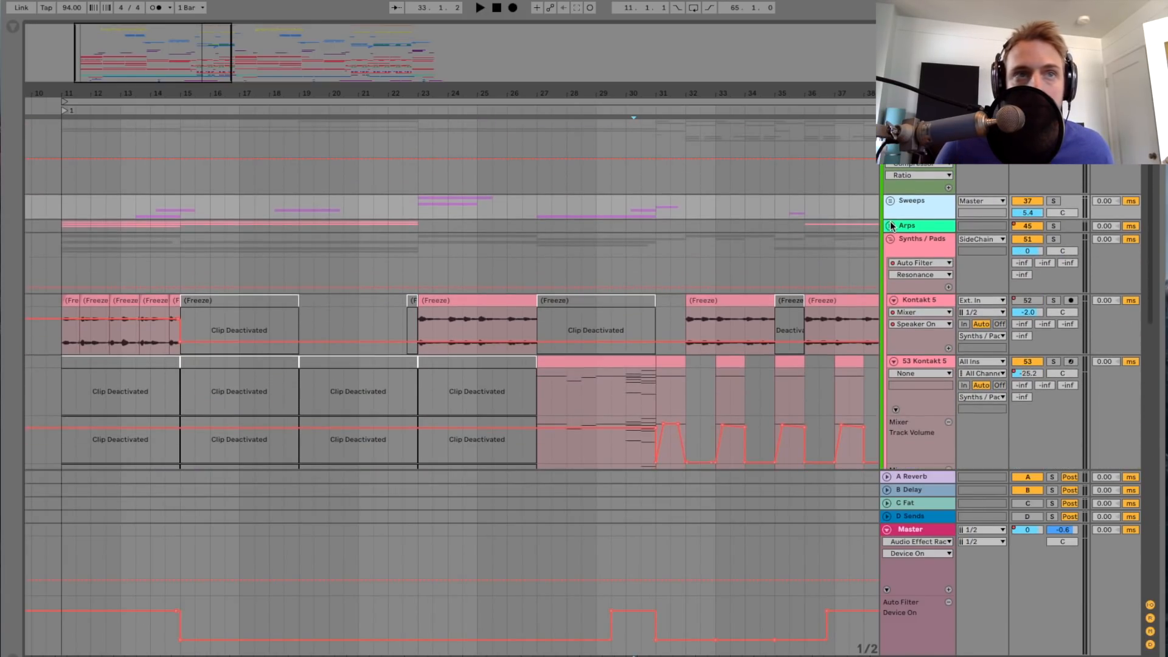
scroll(435, 220, left, 5)
scroll(286, 210, up, 3)
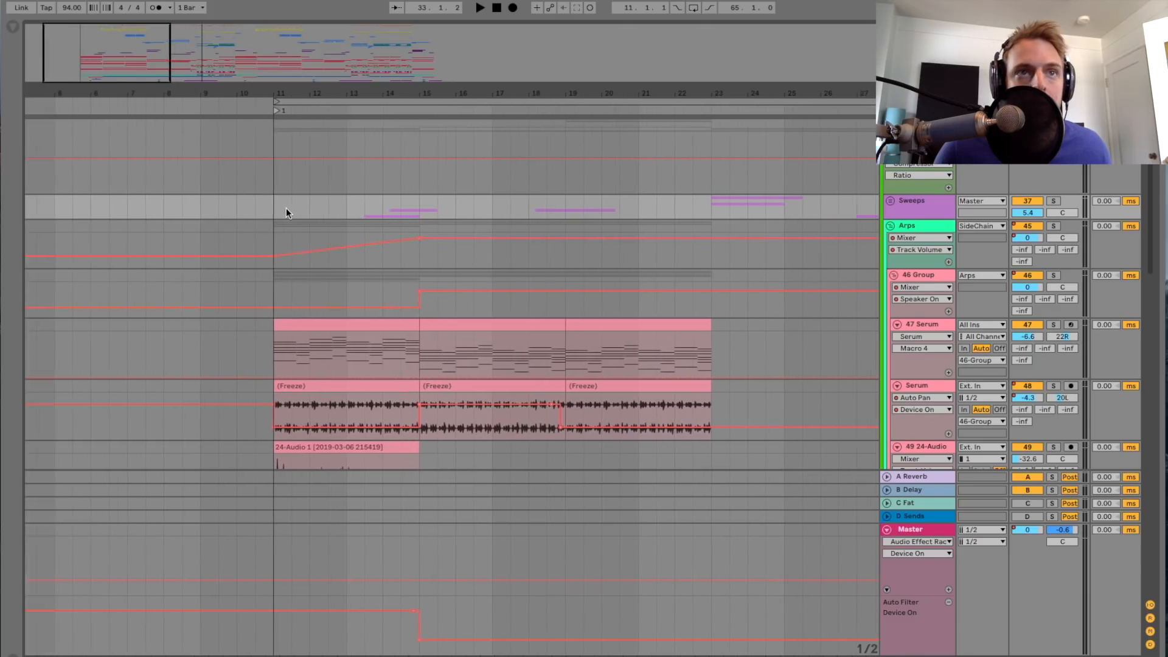
Step: Solo the Arps group and play it from bar 11
click(370, 227)
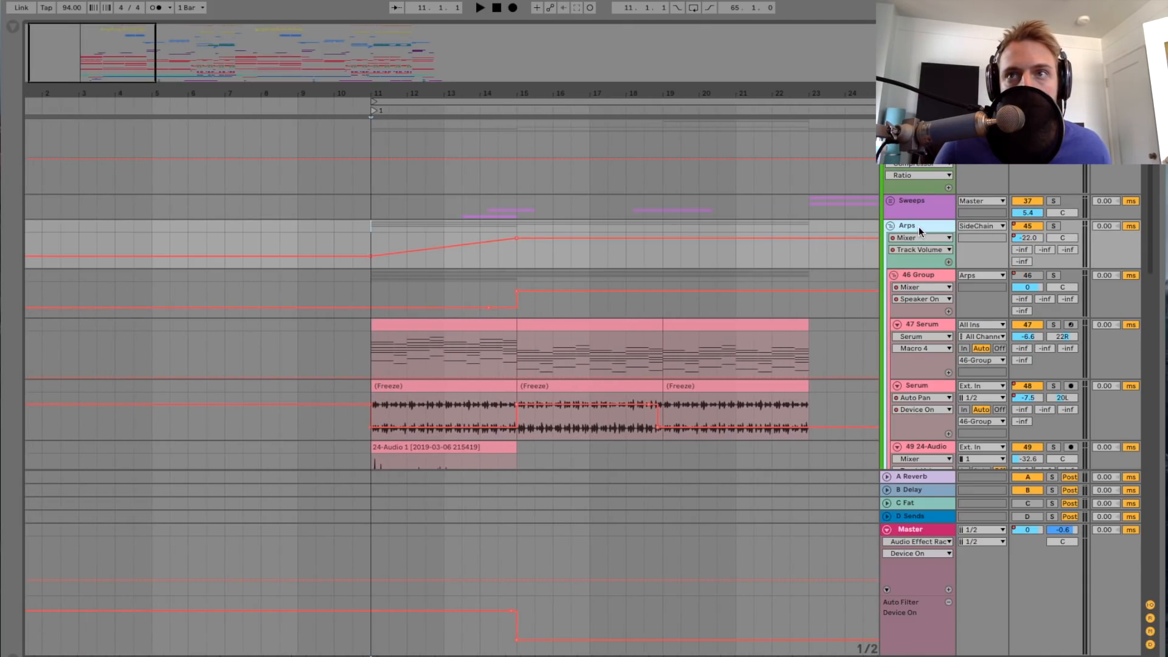
click(1051, 226)
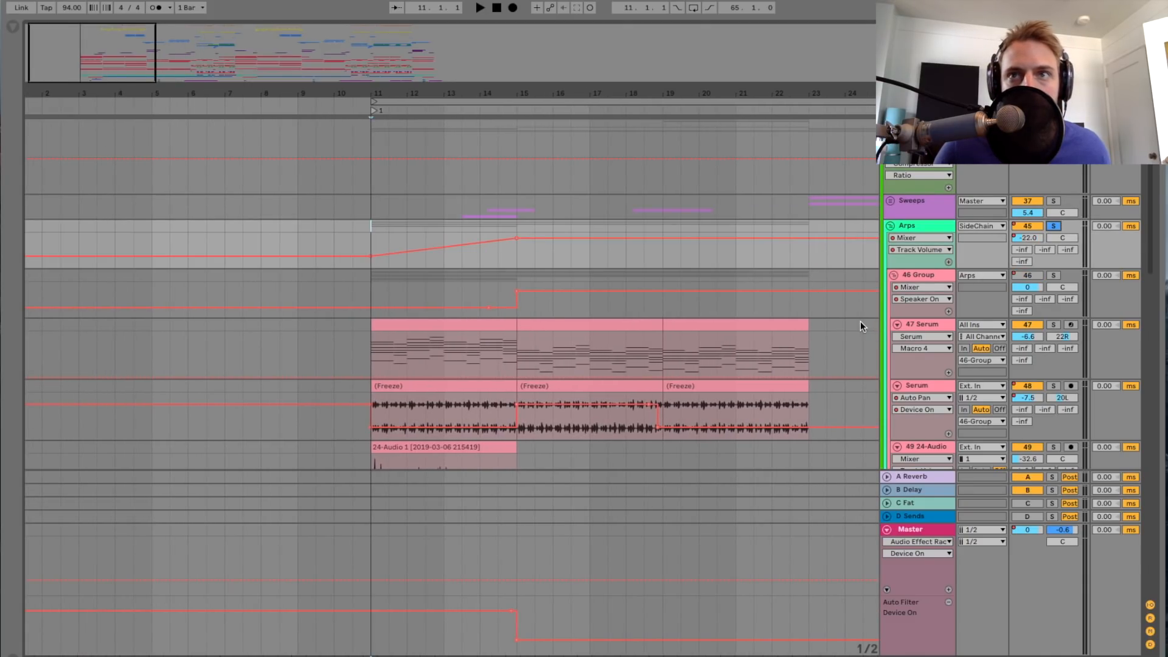
key(space)
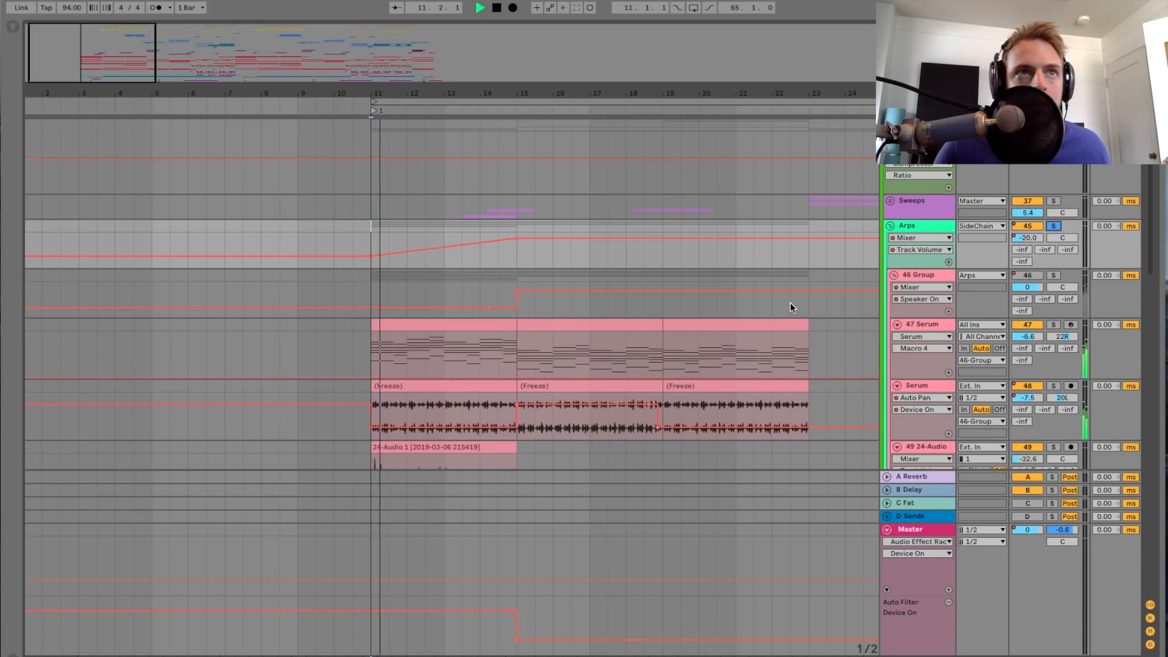
drag(361, 94, 265, 115)
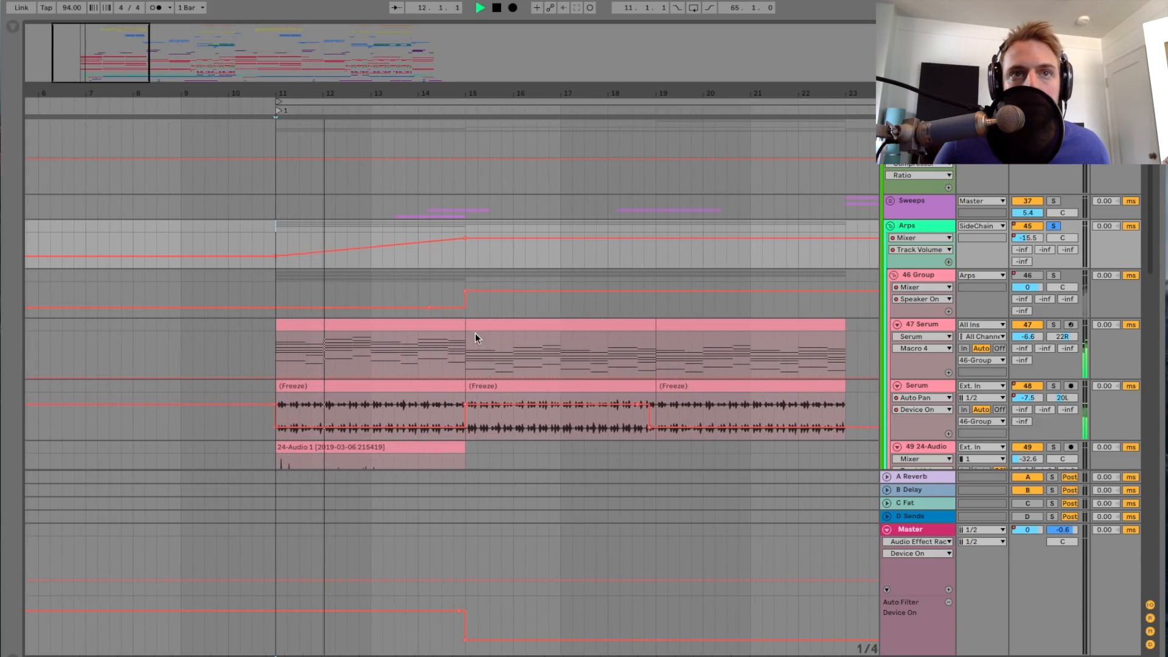
Step: Play the soloed Arps group from bar 15 and examine its volume automation and Serum clips
click(465, 345)
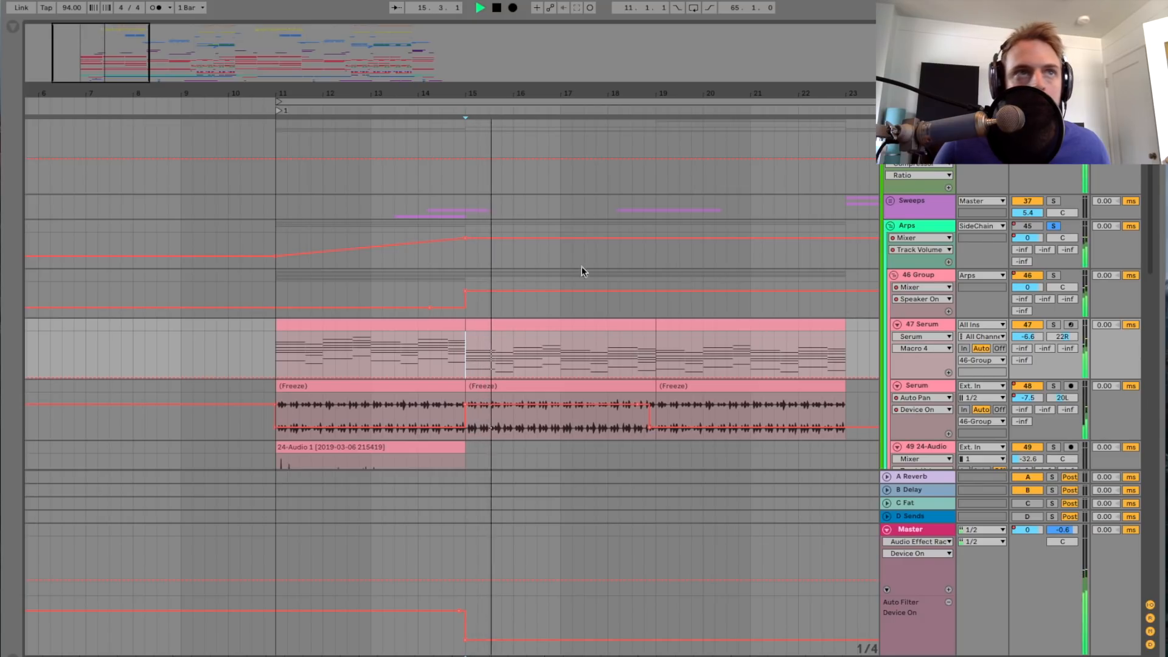
drag(121, 78, 121, 95)
scroll(387, 236, down, 1)
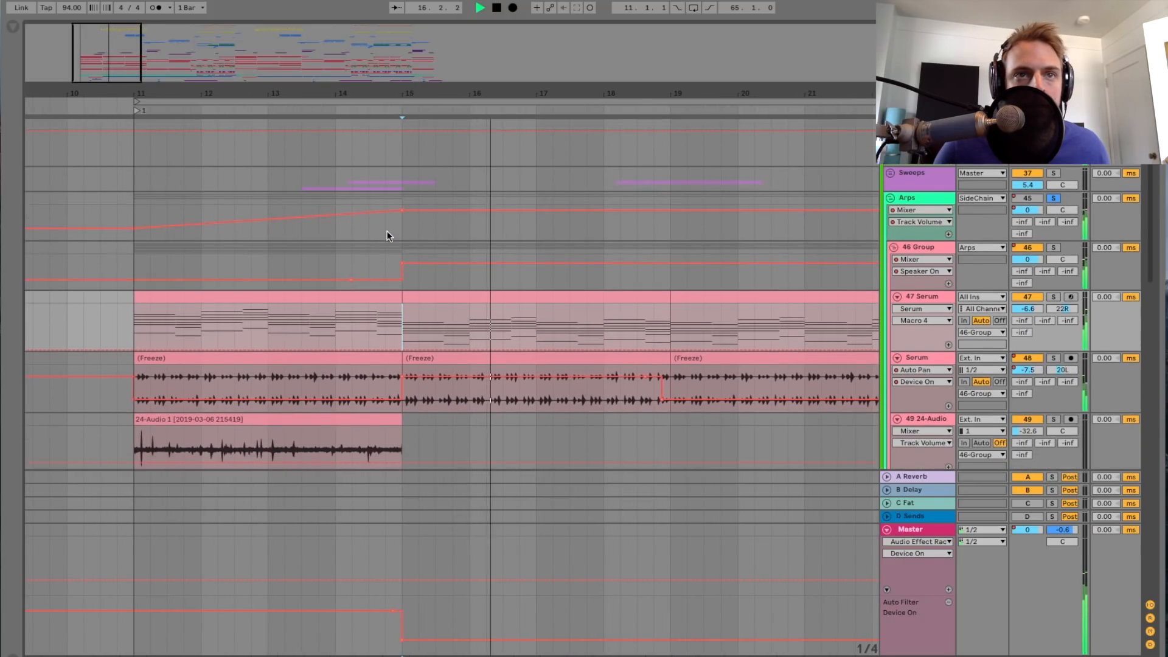
scroll(388, 234, down, 3)
scroll(388, 235, up, 2)
drag(290, 95, 239, 123)
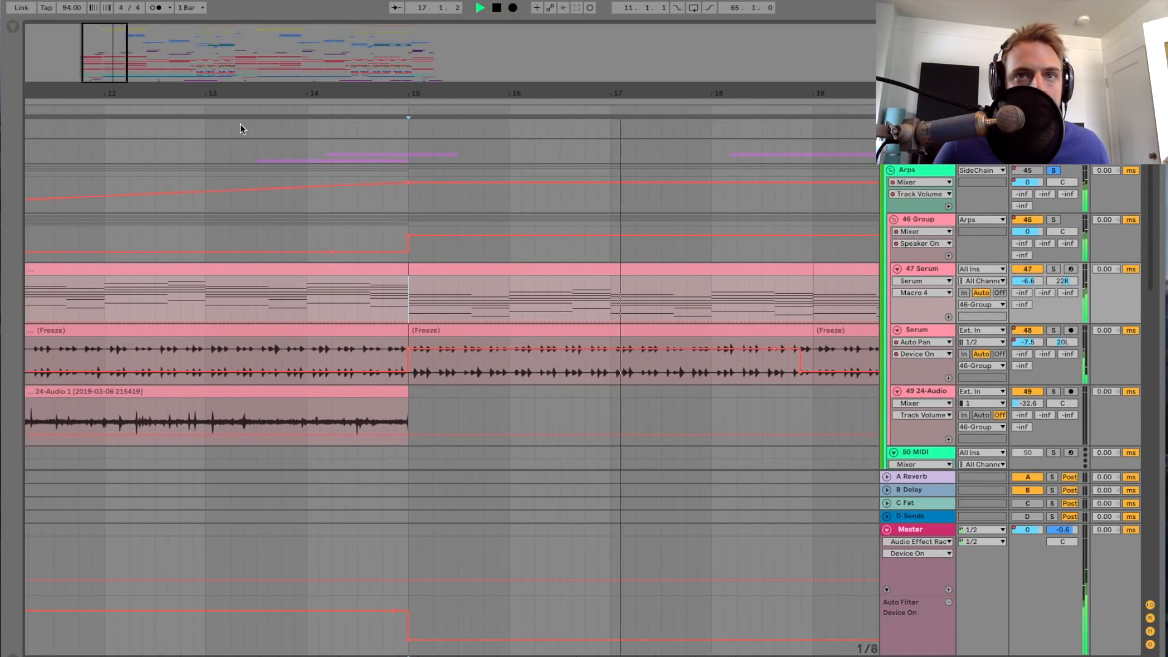
scroll(388, 286, up, 1)
scroll(388, 286, right, 3)
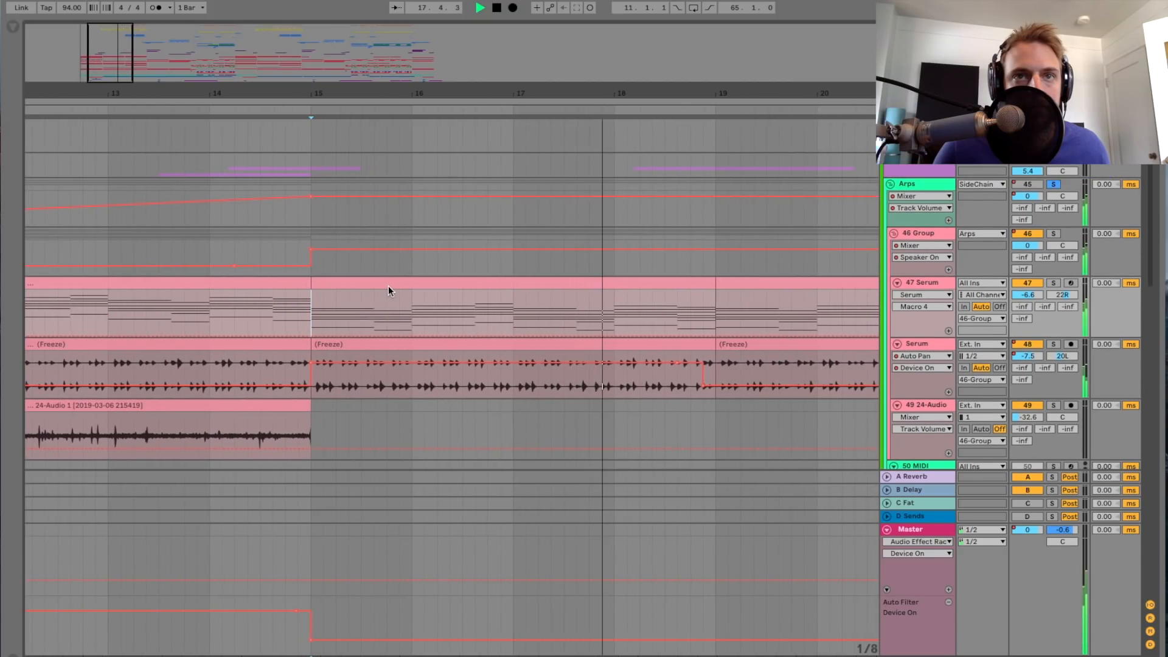
scroll(388, 286, right, 1)
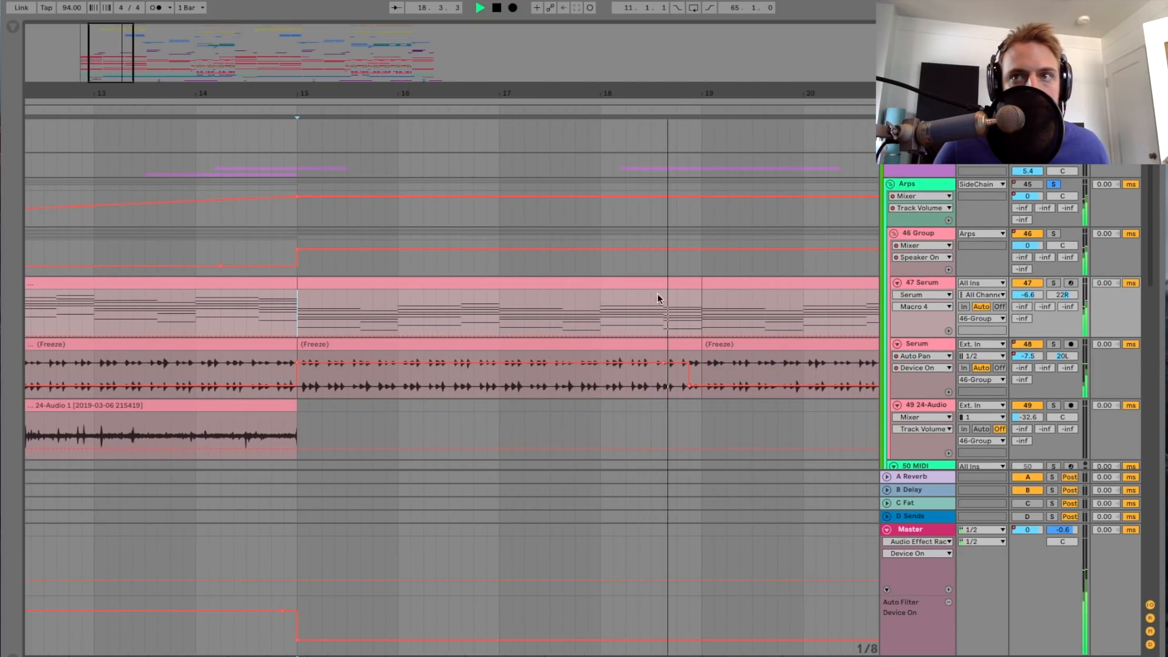
Step: Solo track 47 Serum, show its device chain and replay it from bar 15
click(1054, 283)
key(space)
double_click(933, 282)
key(space)
scroll(485, 273, down, 2)
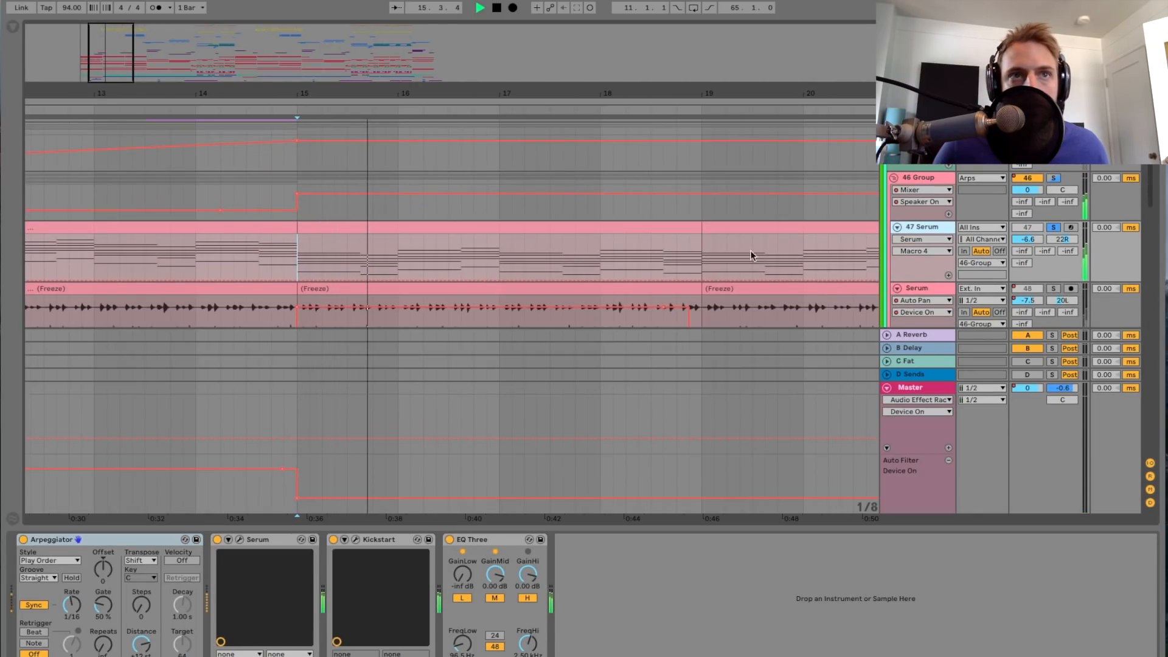
Step: Toggle the solo of track 47 Serum, restarting playback from bar 15 to compare it with the full mix
click(1054, 227)
key(space)
key(space)
click(1054, 227)
key(space)
click(1054, 228)
key(space)
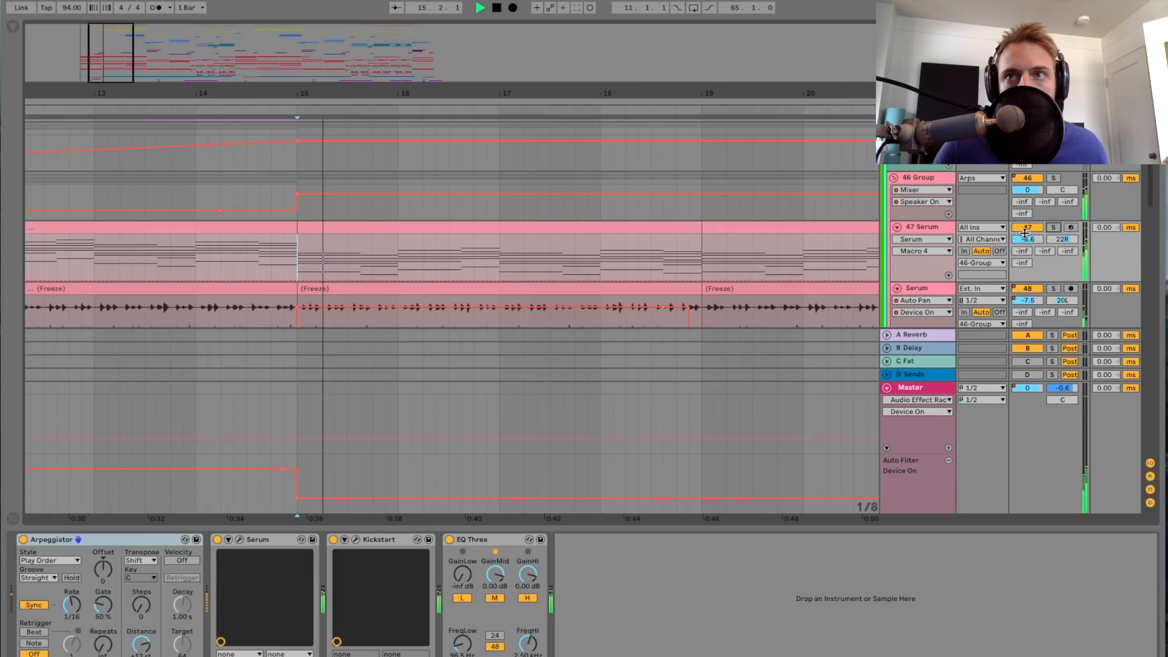
Step: Solo the 46 Group and play its Serum tracks from bar 19
click(1053, 178)
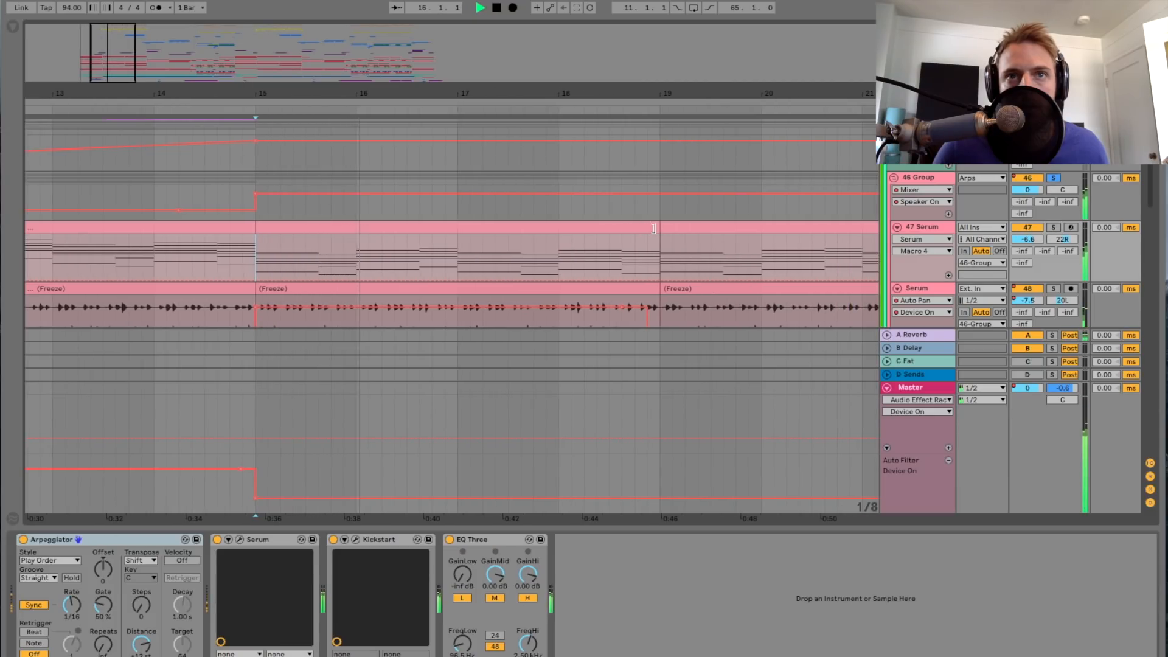
key(space)
mouse_move(126, 65)
mouse_down()
mouse_move(126, 32)
mouse_move(126, 47)
mouse_up()
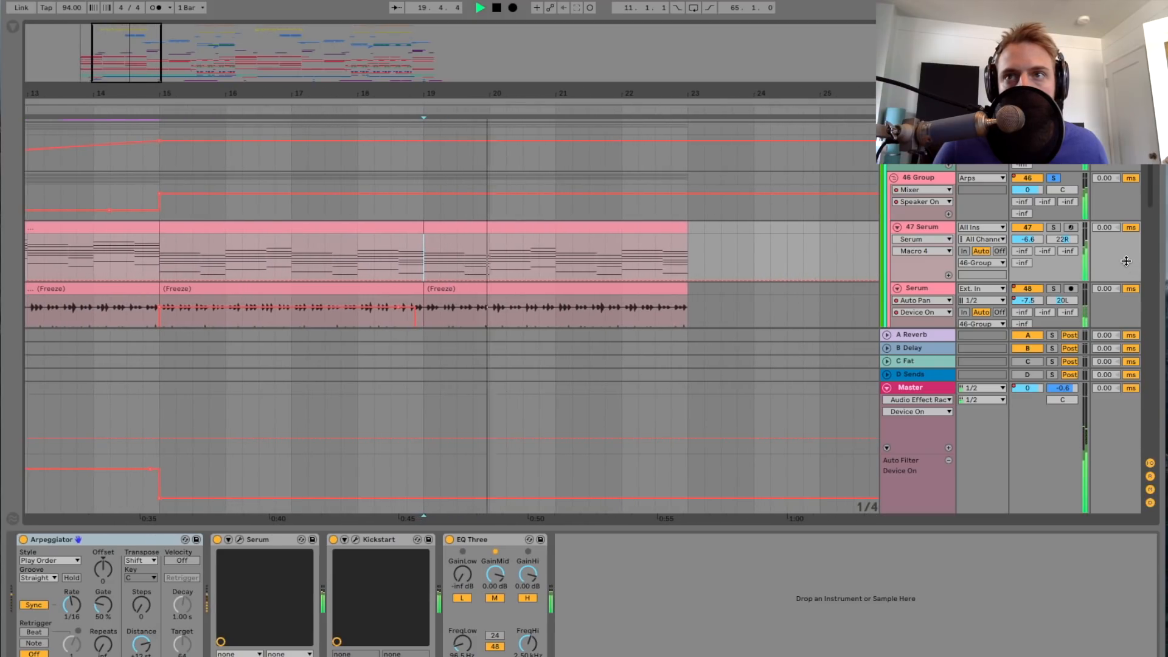
Step: Solo track 47 Serum, stop playback, and inspect the LOUIS preset in its Serum plug-in window before closing it
click(918, 227)
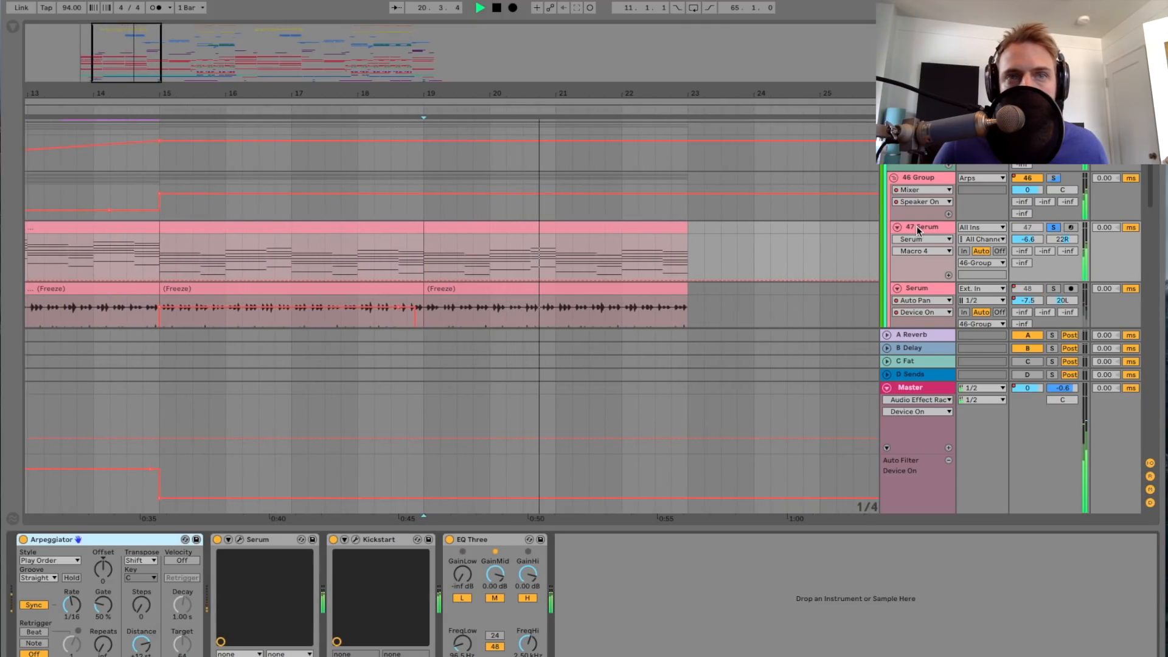
click(921, 228)
key(space)
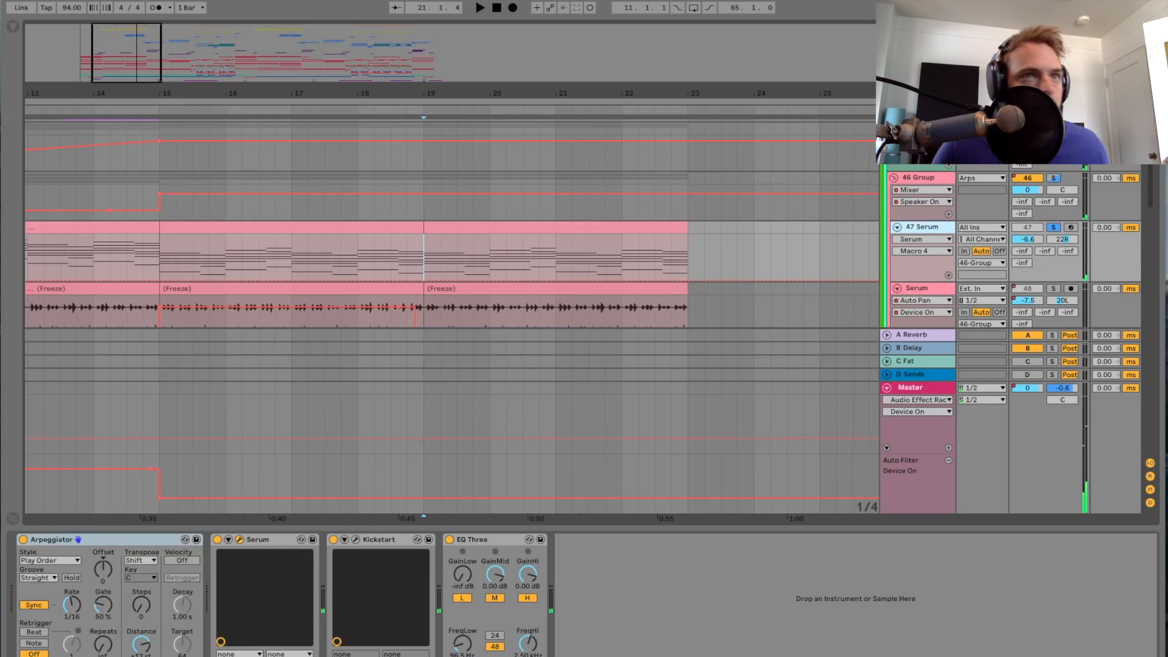
drag(1167, 115, 749, 116)
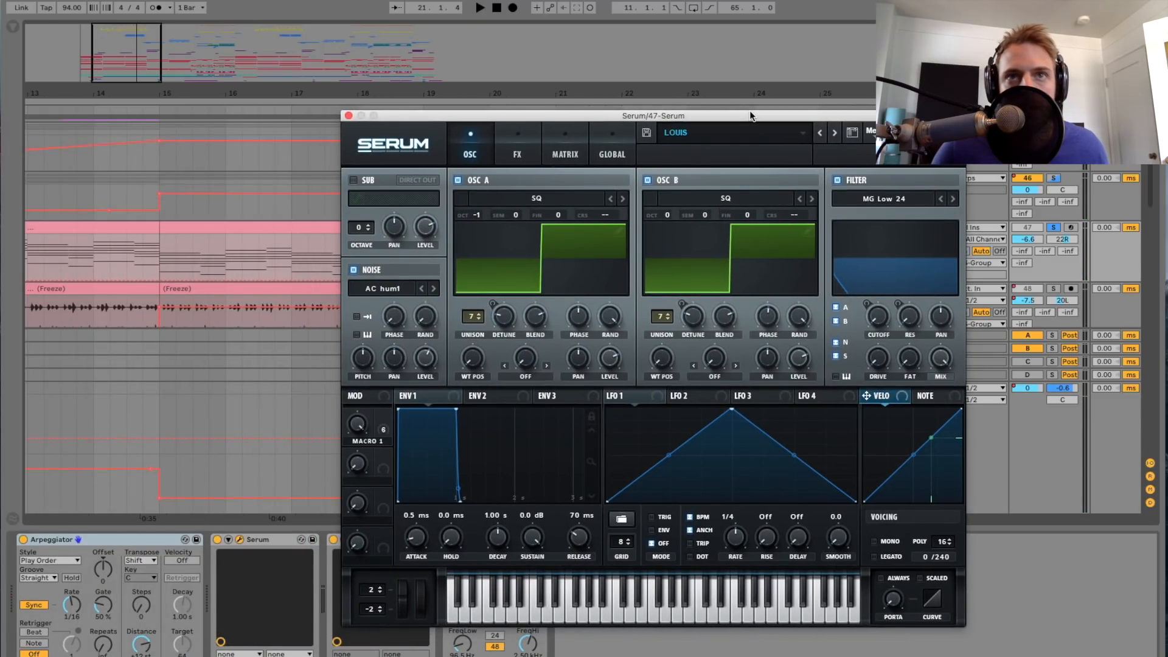
drag(750, 114, 749, 99)
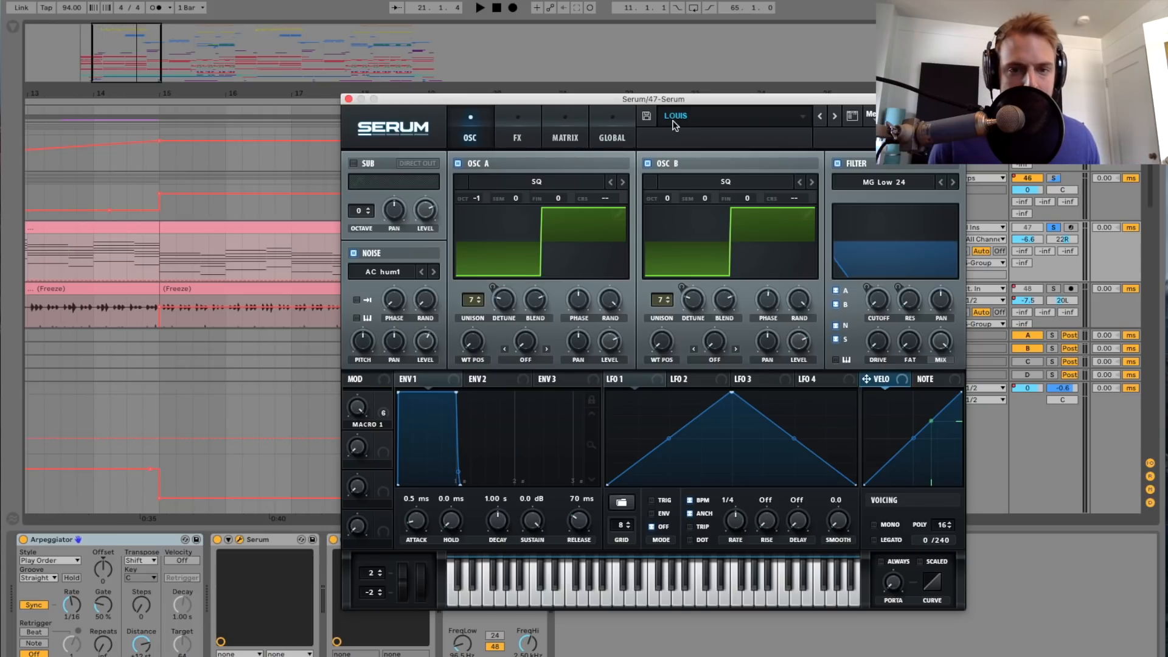
click(348, 99)
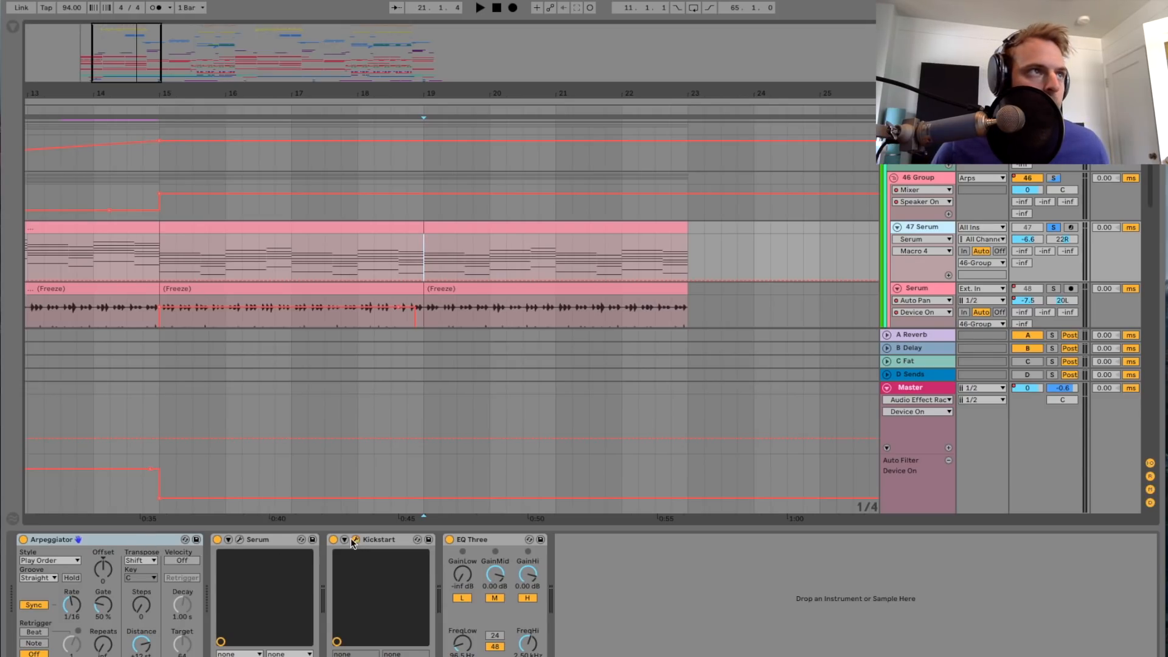
Step: Check track 47's Kickstart plug-in during playback from bar 19, and select the GainLow control of its EQ Three
key(space)
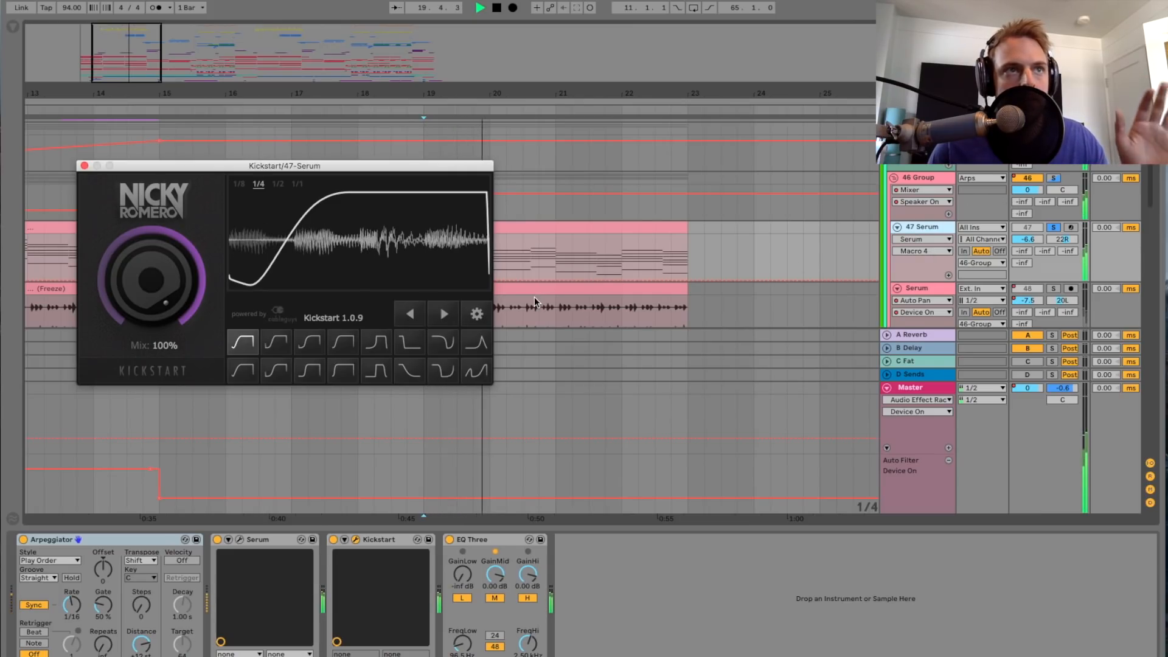
click(86, 165)
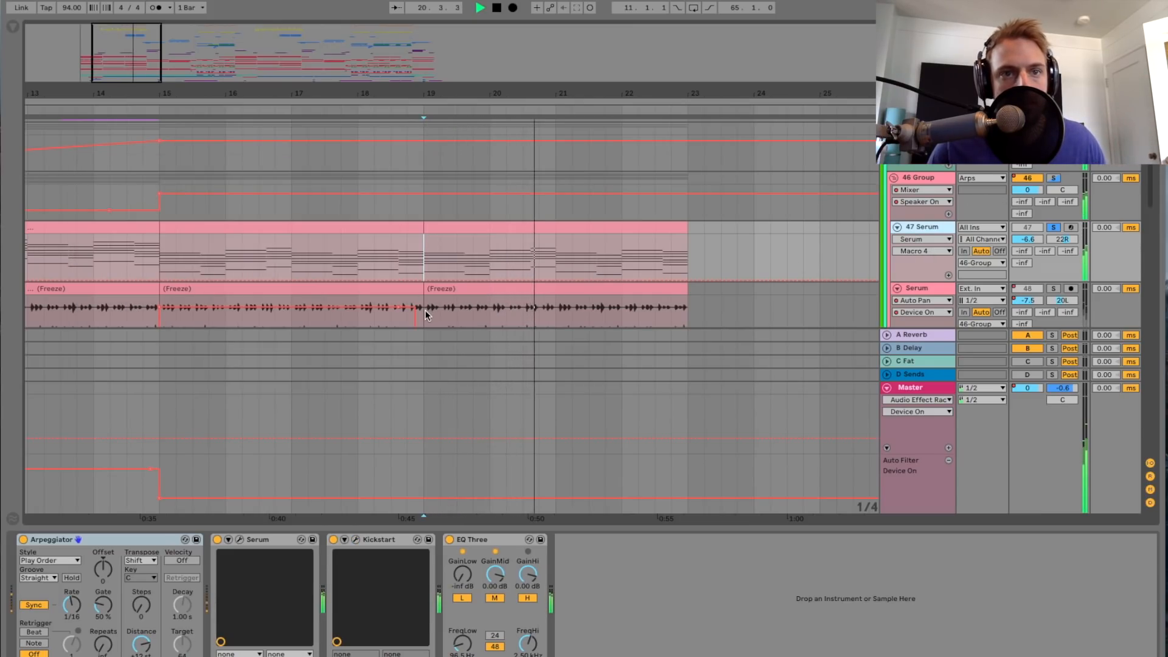
click(491, 549)
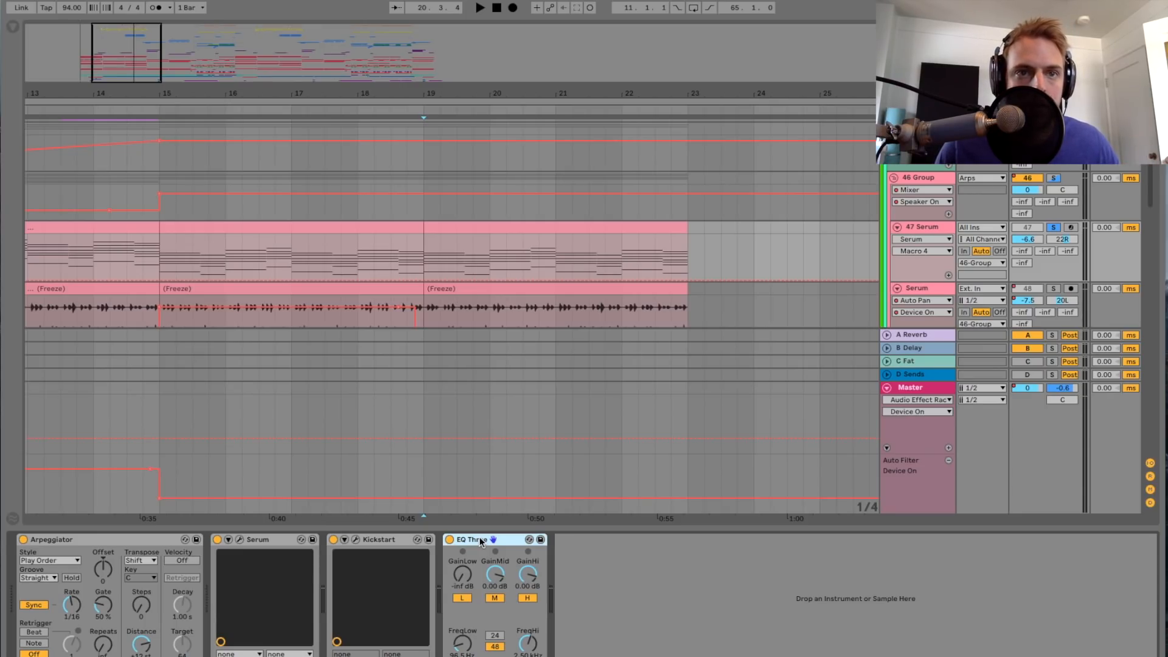
click(463, 575)
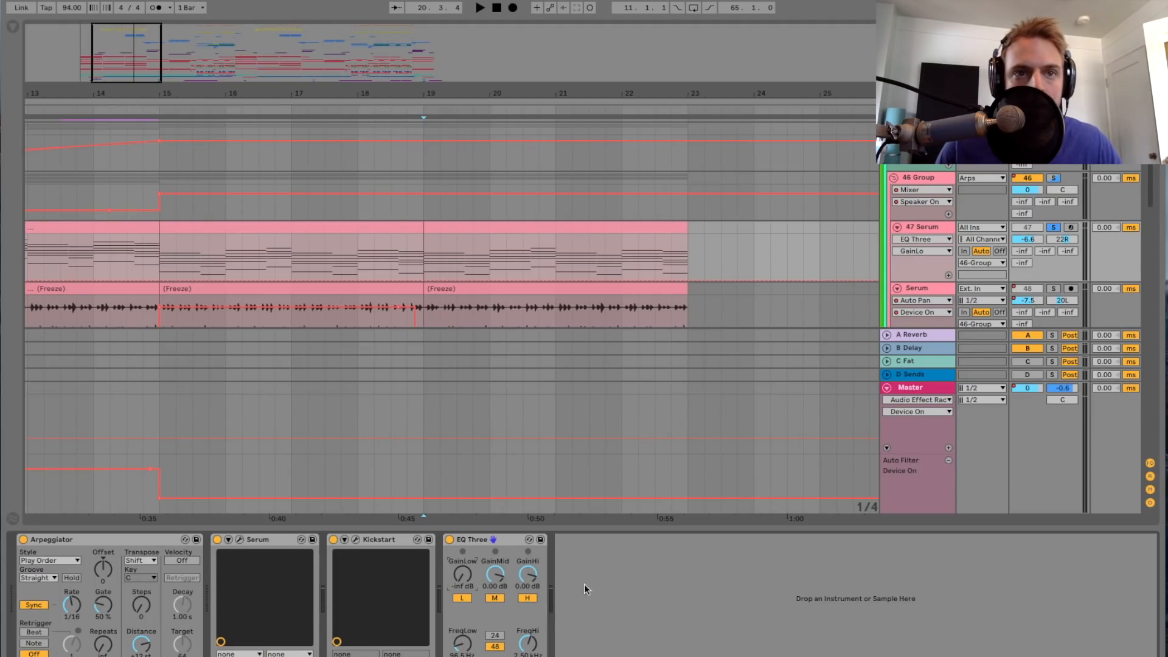
Step: Hide the device view, solo the frozen Serum track 48 and play it from bar 19
click(605, 530)
drag(566, 95, 566, 76)
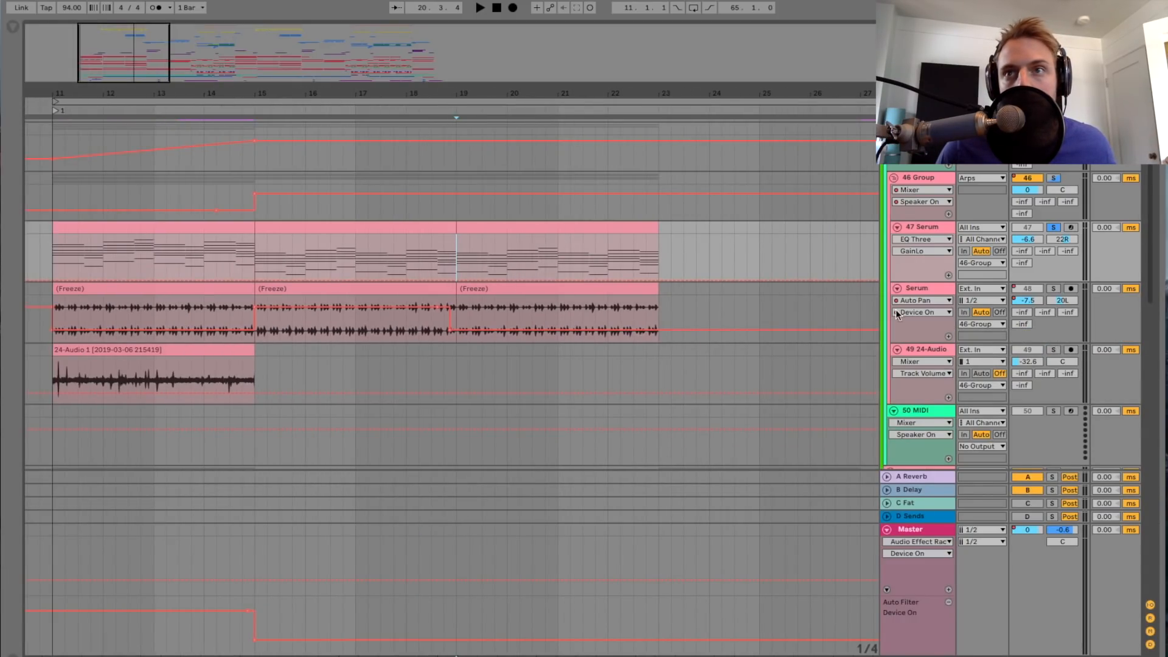
click(1052, 289)
click(934, 290)
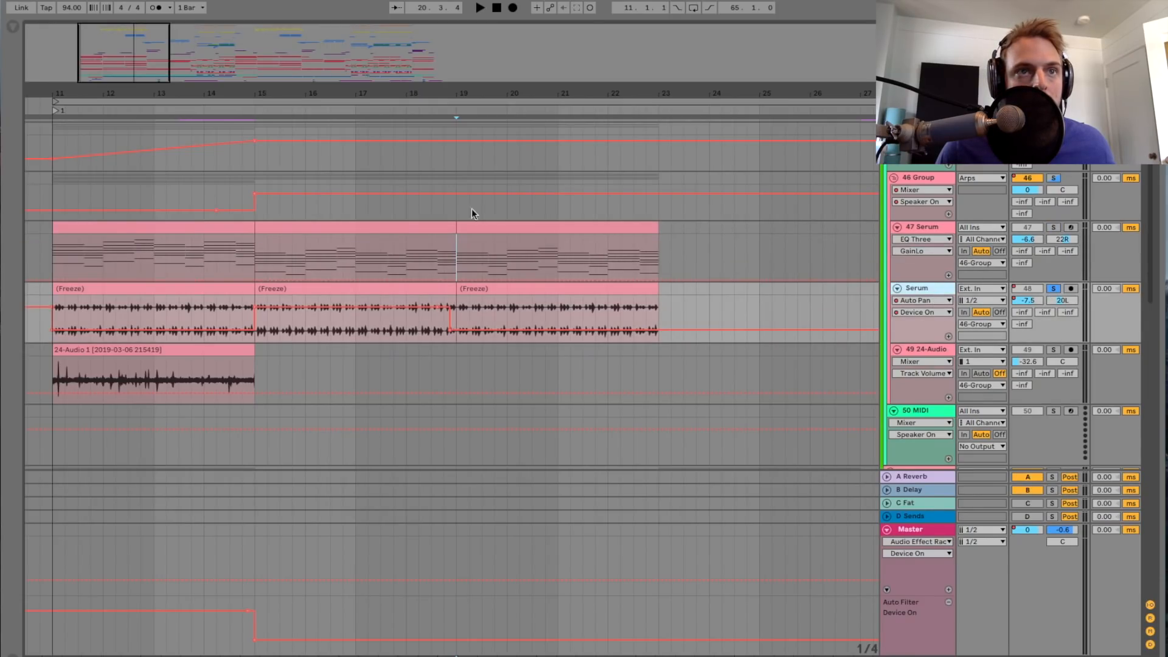
drag(128, 65, 129, 79)
click(426, 313)
key(space)
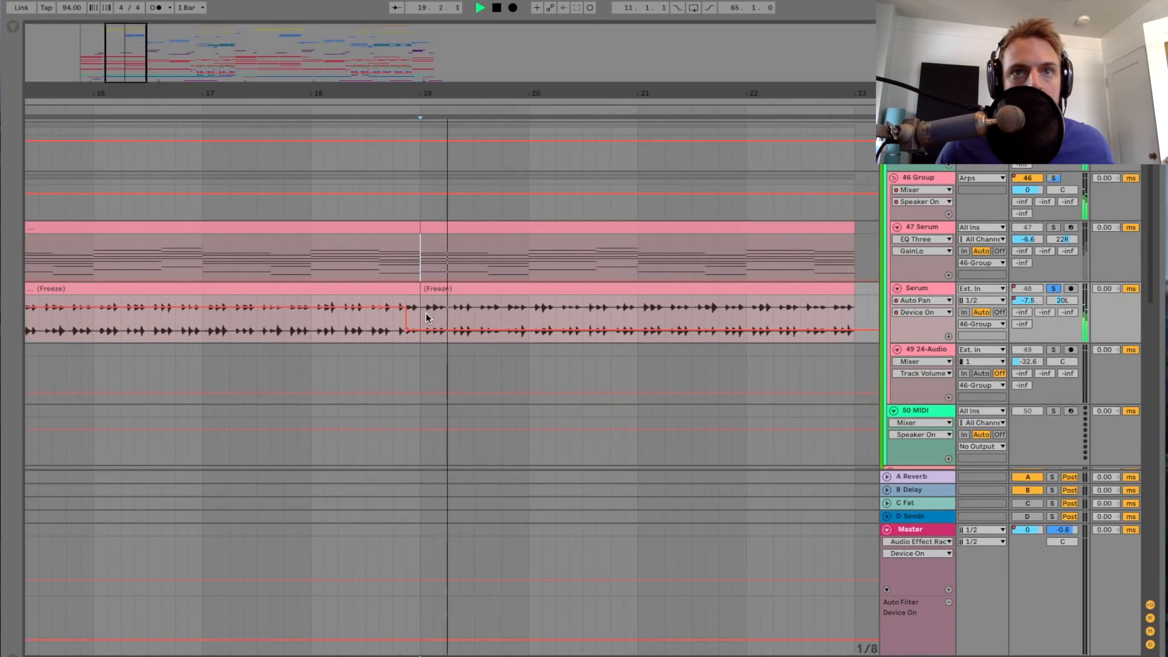
Step: Check the Auto Pan device on Serum track 48 during playback, hide the device view and stop playback
double_click(936, 288)
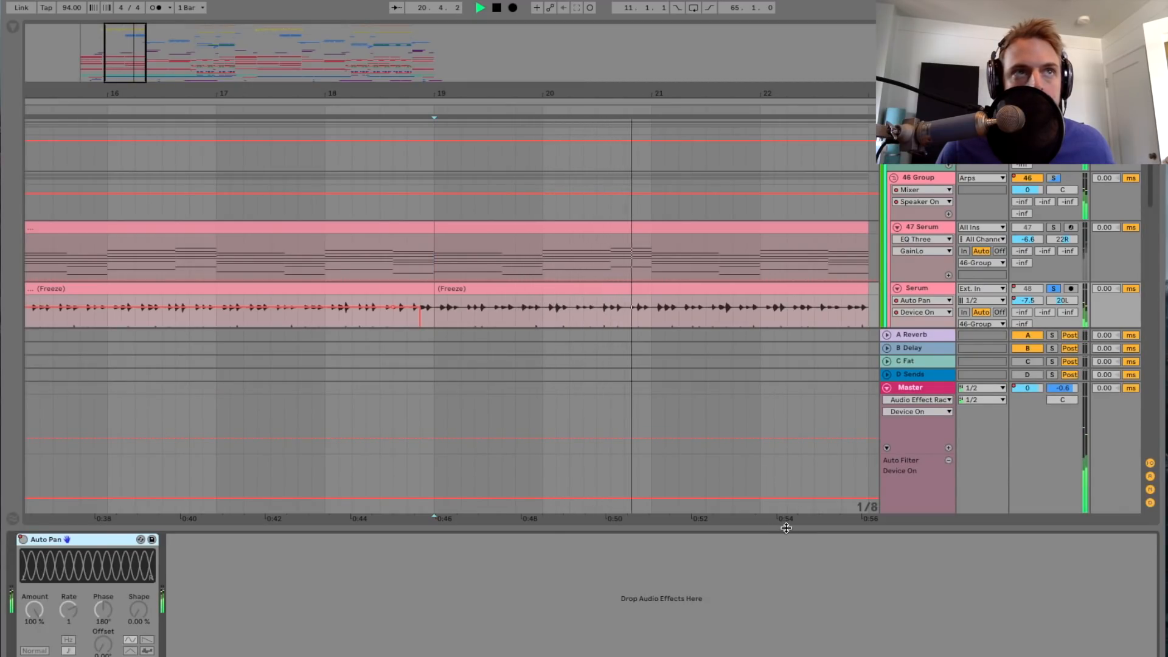
key(minus)
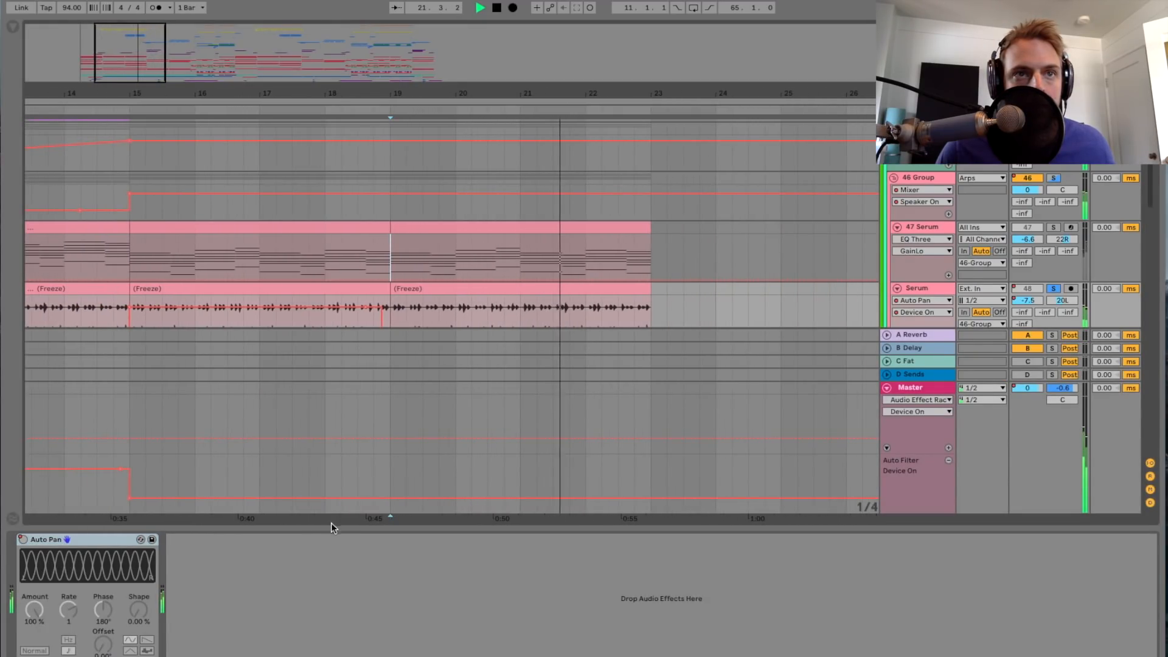
drag(331, 528, 331, 584)
scroll(316, 405, left, 2)
key(space)
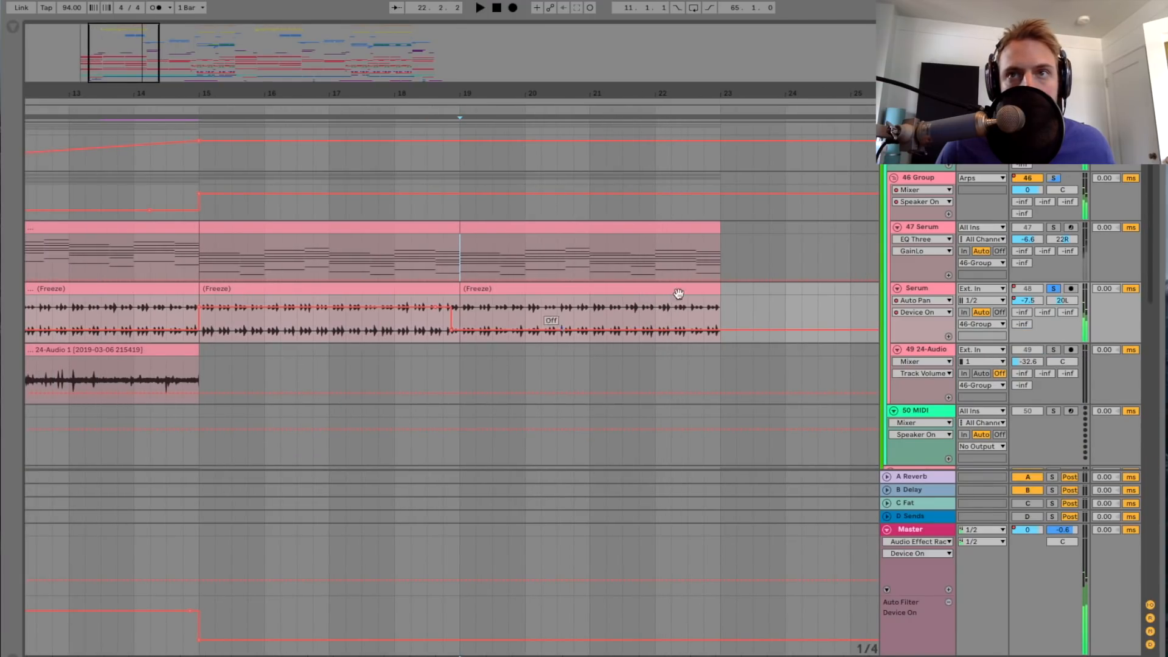
Step: Compare the device chains of track 47 Serum and Serum track 48, and hide the device view
click(923, 226)
double_click(923, 227)
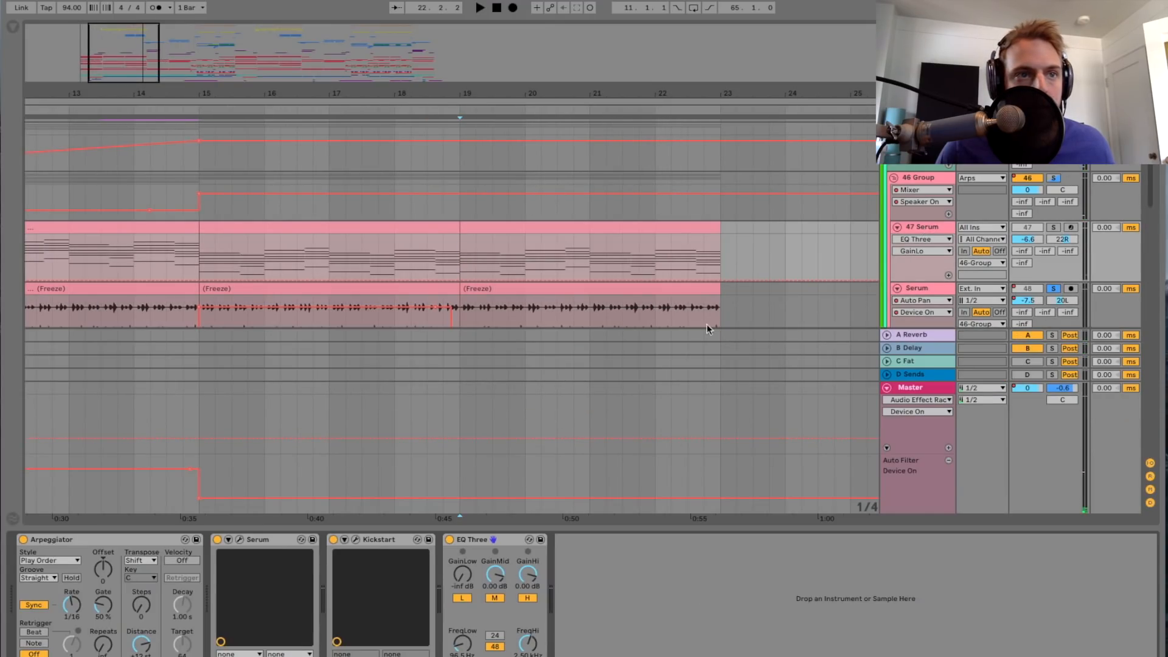
click(144, 540)
click(920, 290)
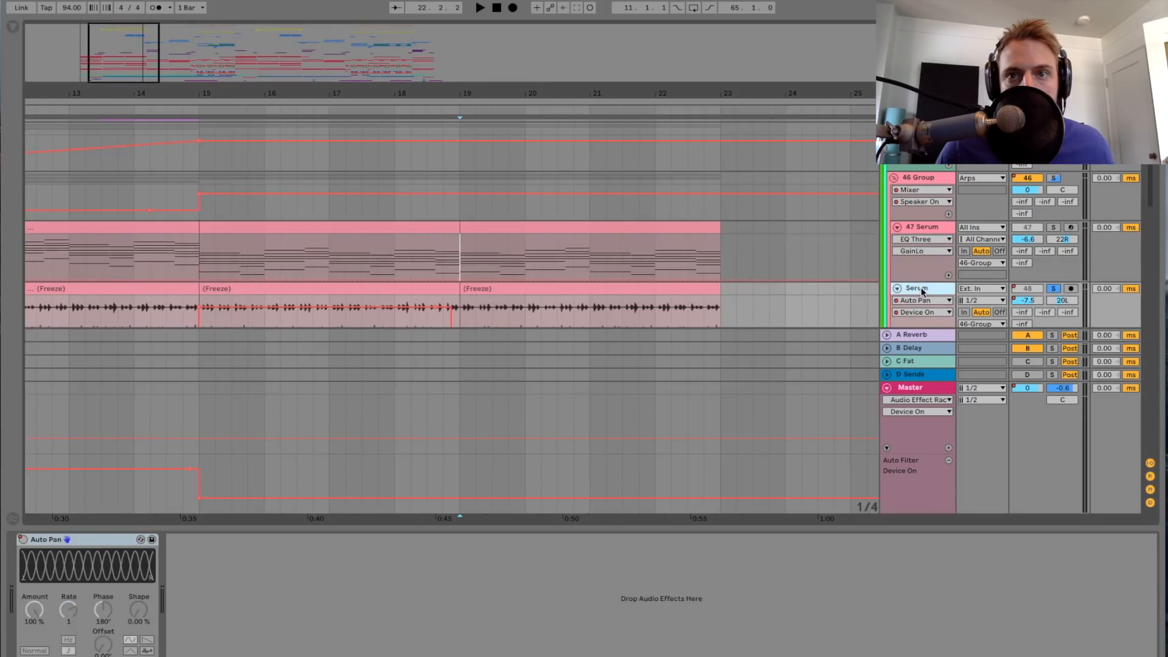
key(alt+super+l)
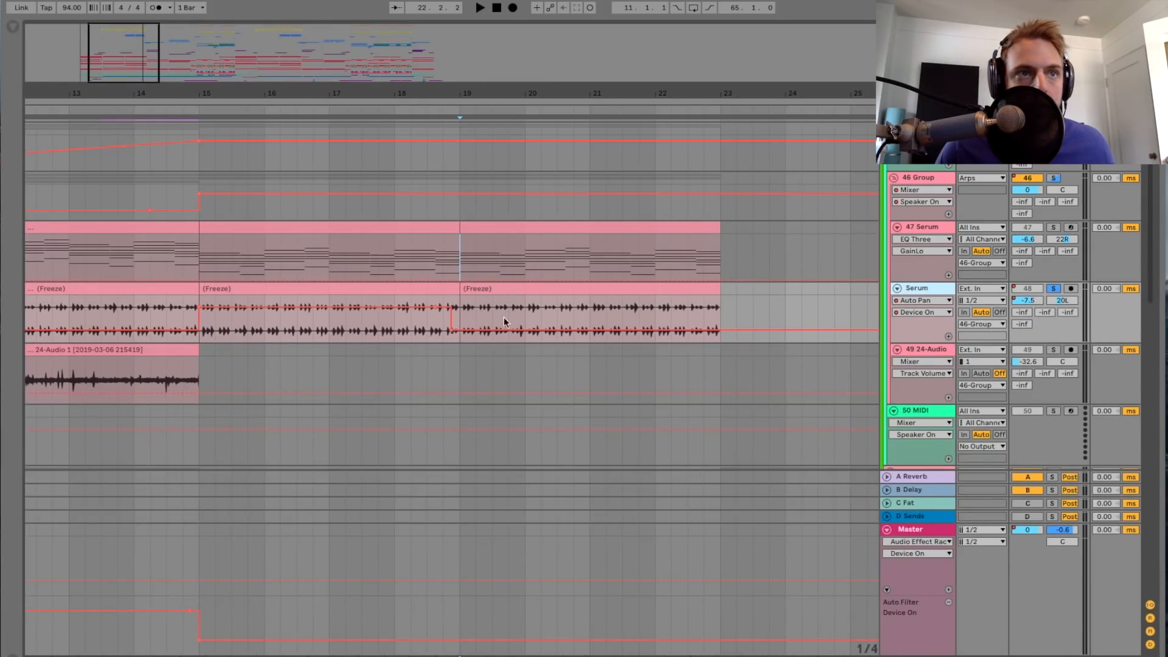
Step: Solo track 49 24-Audio and play its clip from bar 11
scroll(504, 316, left, 5)
click(111, 381)
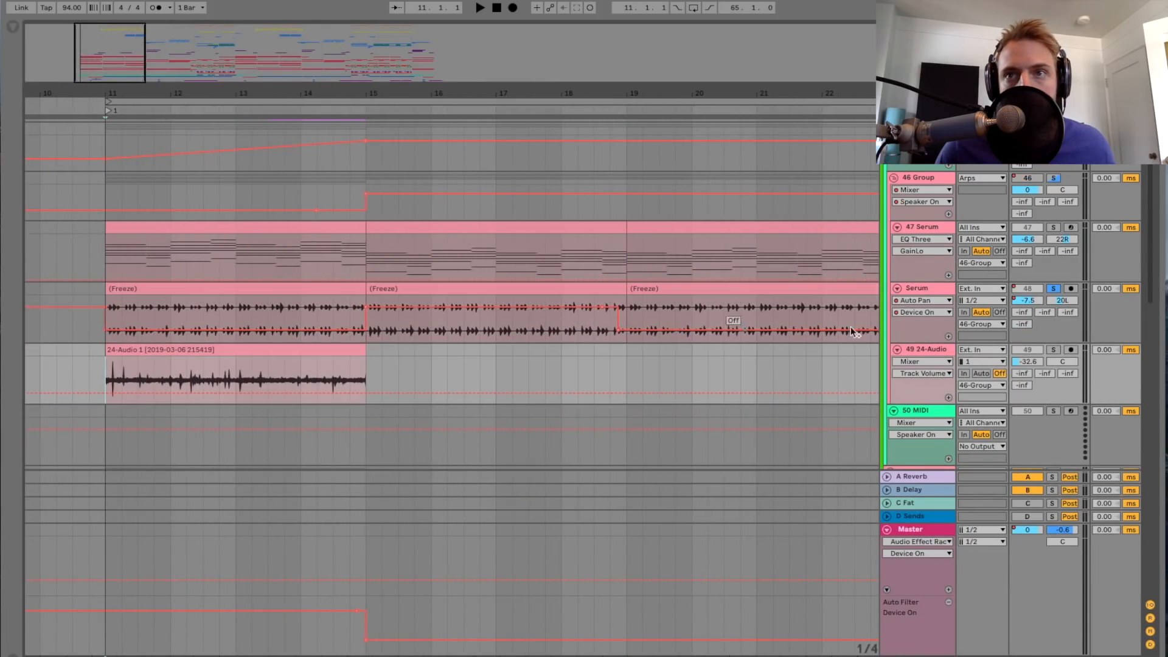
click(1054, 351)
key(space)
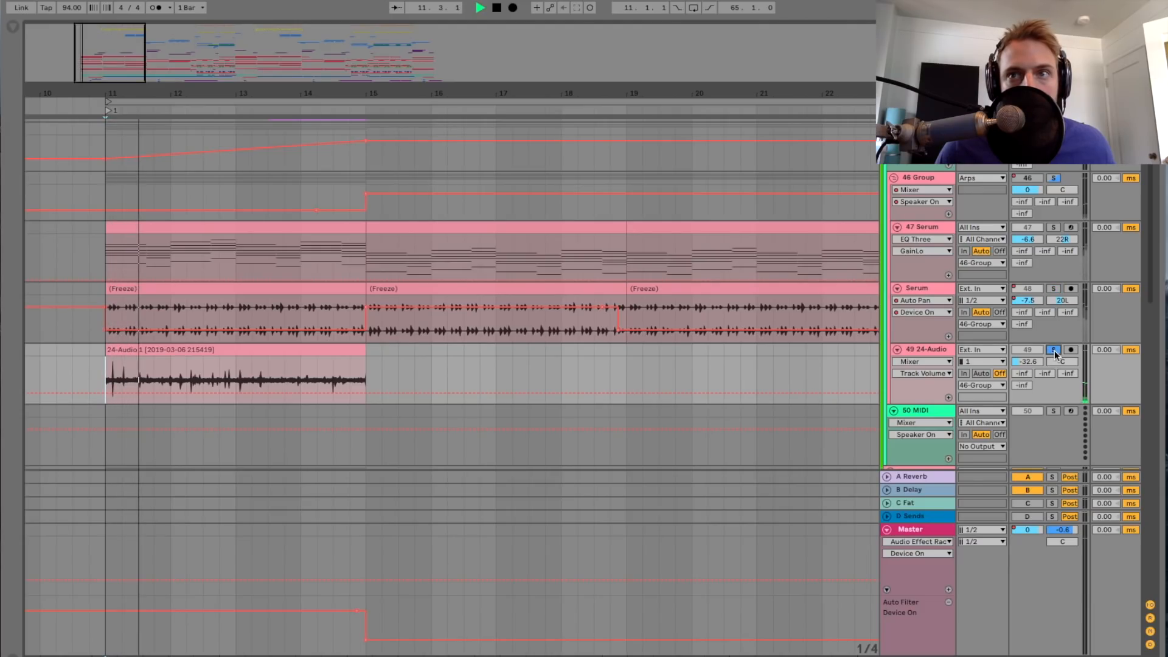
Step: Turn off the solo on track 49 24-Audio, bring the Synths / Pads group into view and stop playback
click(1054, 350)
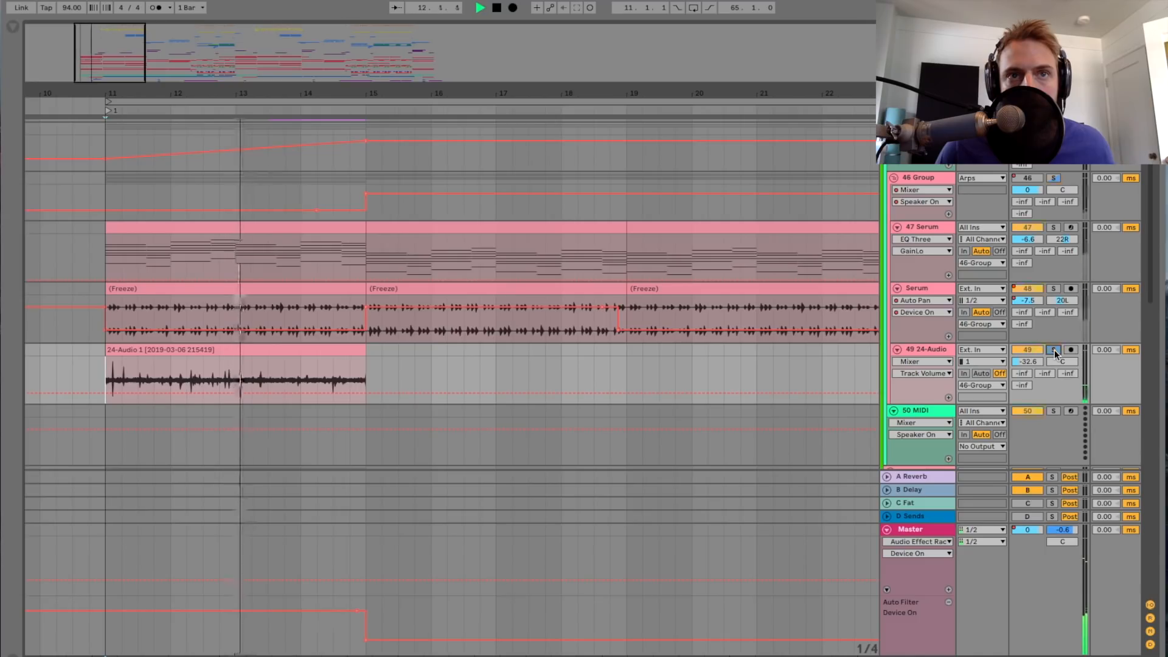
scroll(791, 349, down, 4)
key(space)
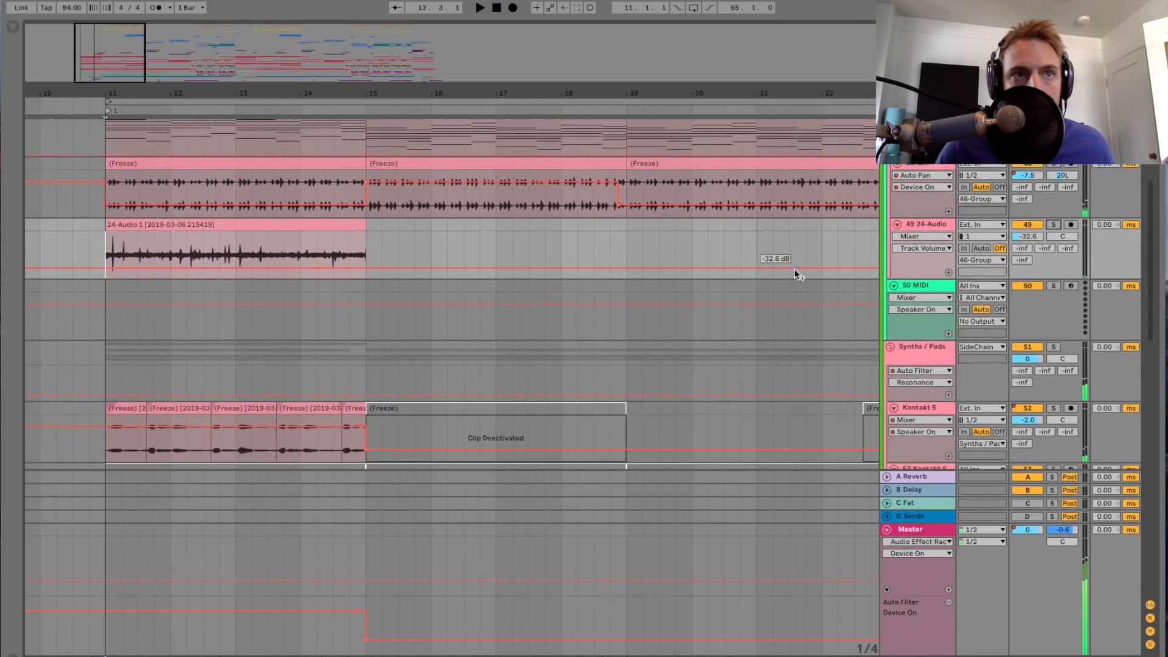
Step: Collapse the Arps group and show the device chain of the Synths / Pads group
scroll(793, 269, down, 3)
scroll(793, 269, up, 3)
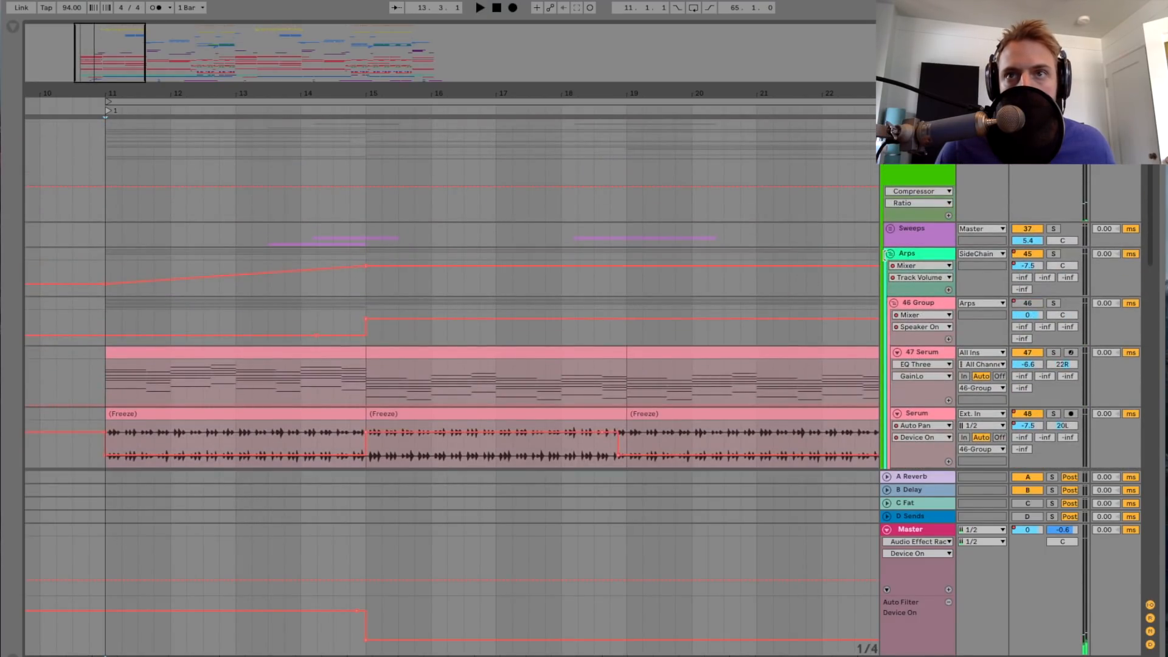
click(890, 253)
click(913, 274)
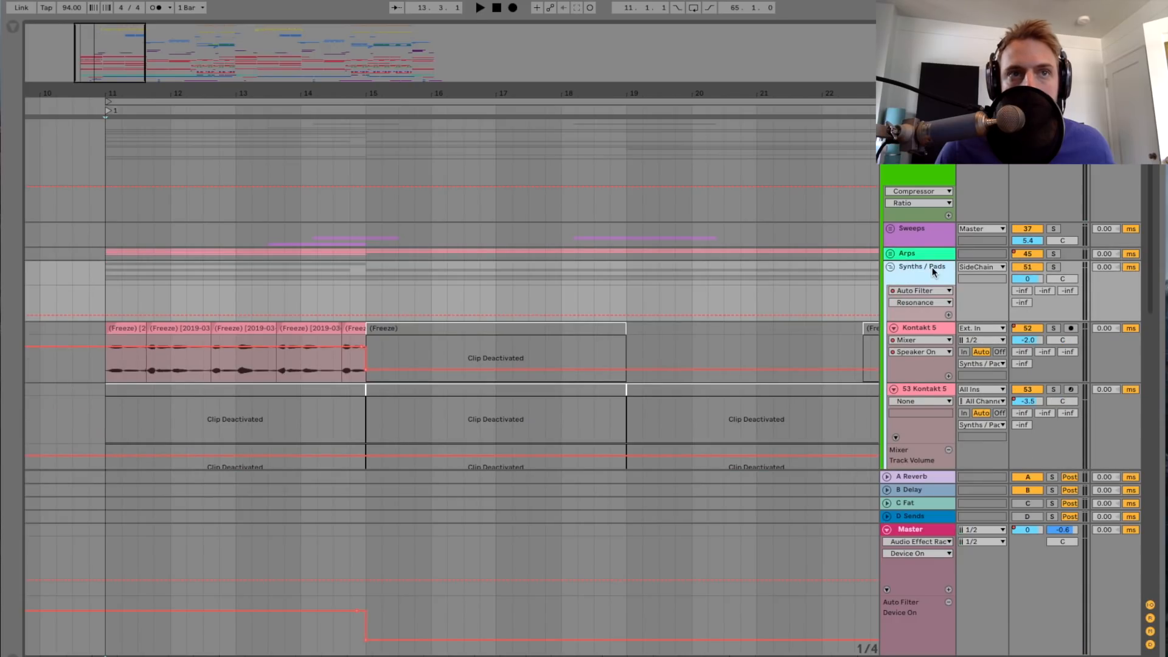
double_click(932, 268)
scroll(273, 237, down, 3)
scroll(345, 247, left, 3)
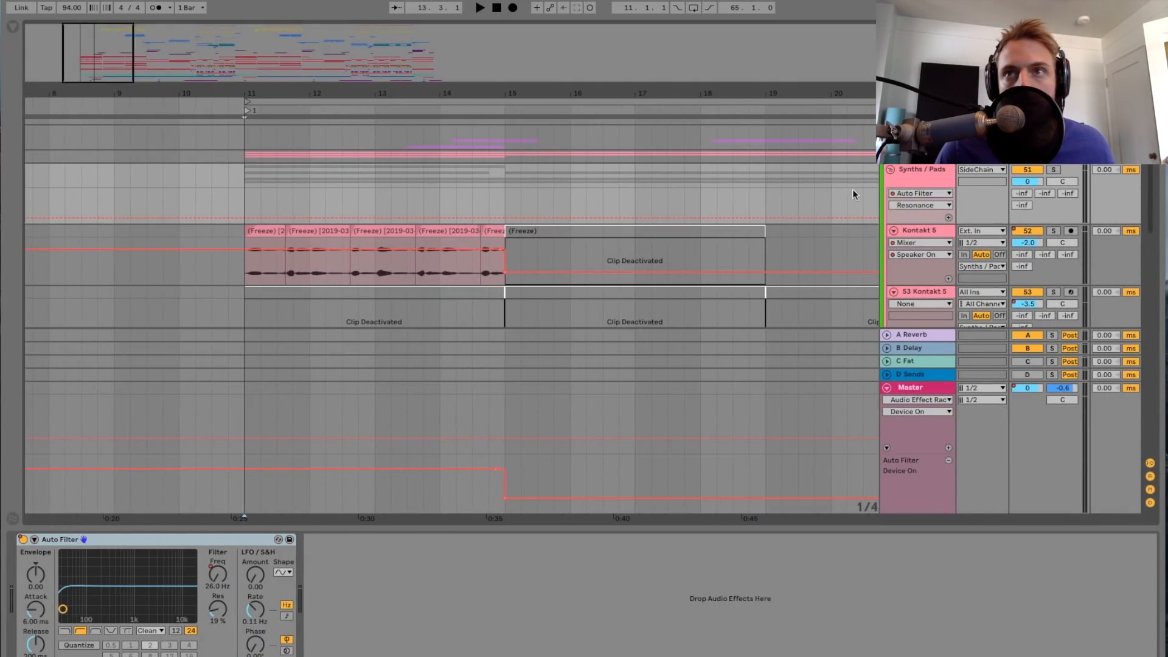
Step: Solo the Synths / Pads group and play it from bar 11 while viewing its tracks down to Plucks
click(1054, 170)
key(space)
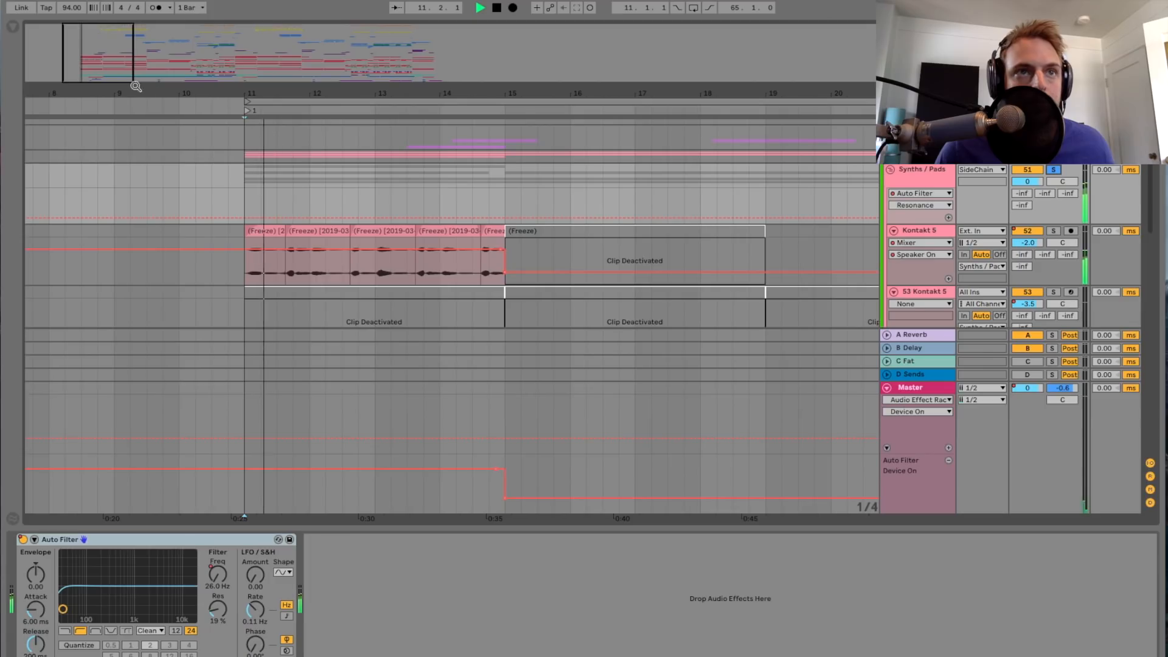
scroll(381, 171, up, 2)
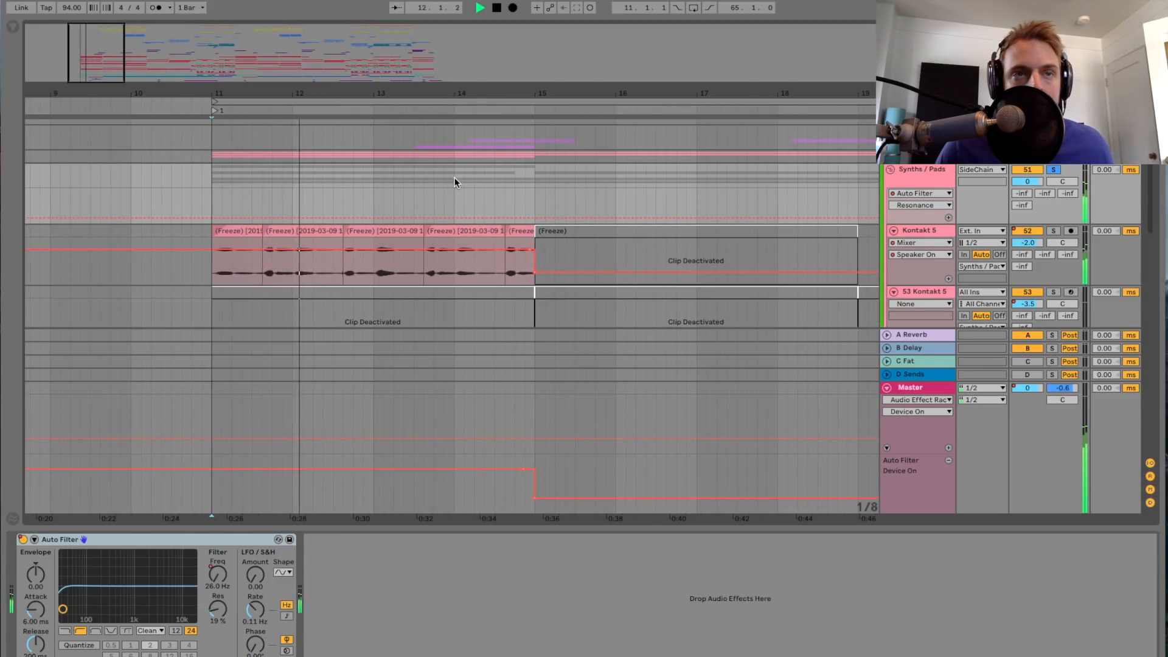
scroll(454, 177, down, 4)
scroll(454, 177, down, 2)
scroll(454, 177, up, 4)
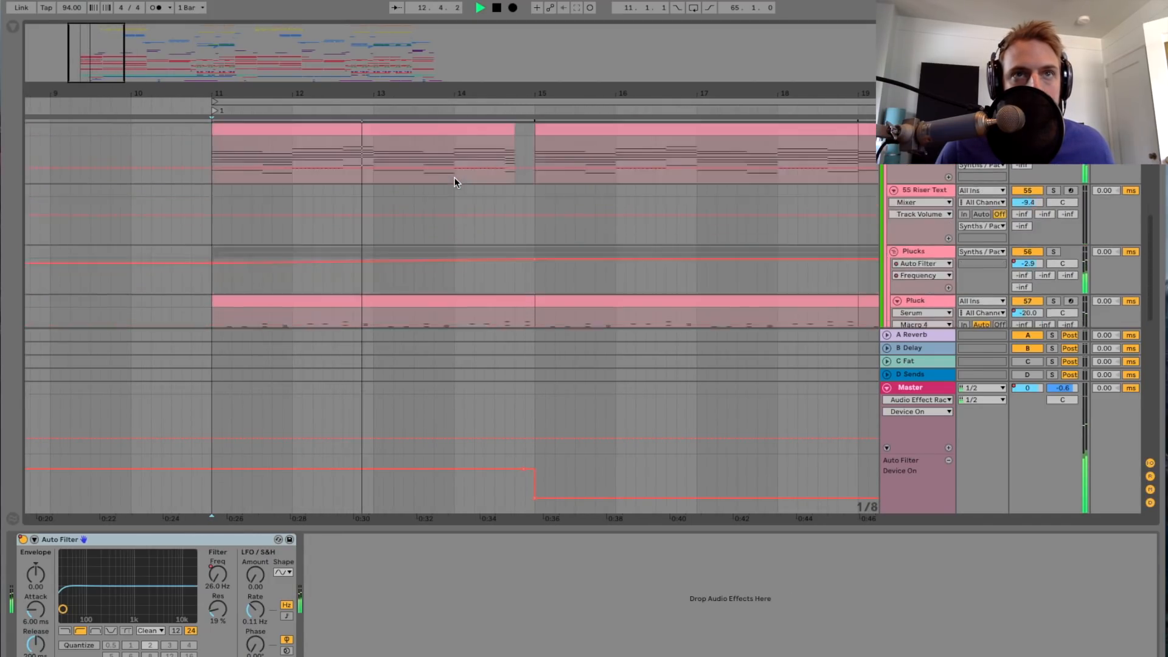
scroll(454, 177, right, 4)
scroll(454, 178, up, 3)
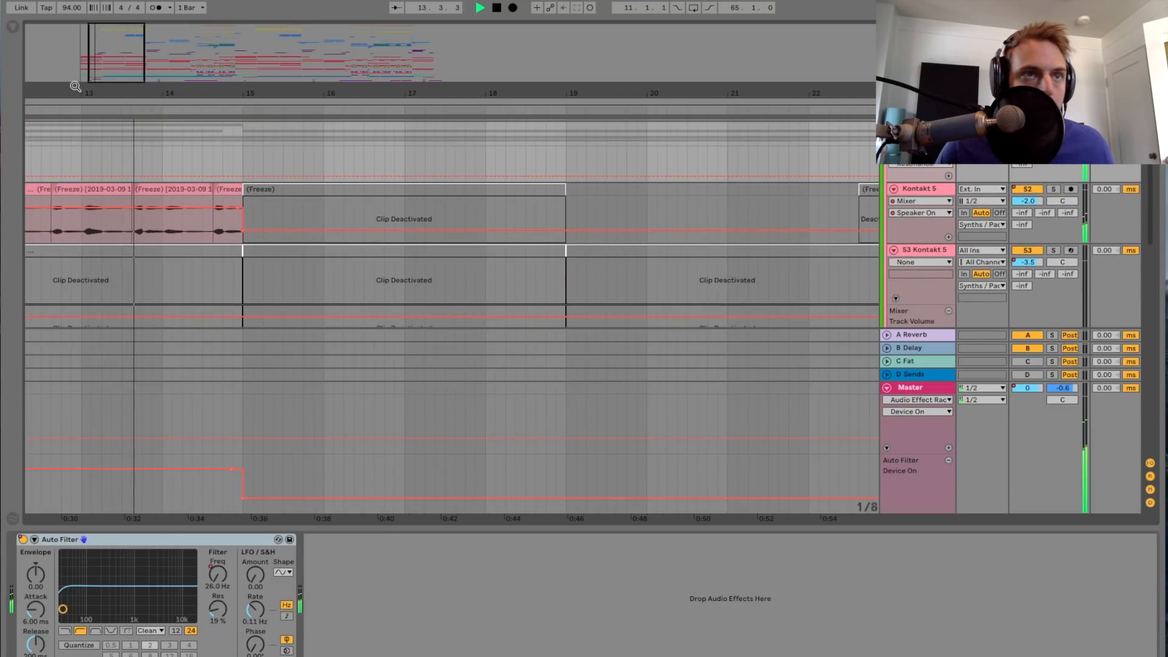
Step: Examine the Kontakt 5 clips along the timeline during playback and stop playback
scroll(454, 177, down, 2)
scroll(208, 189, left, 3)
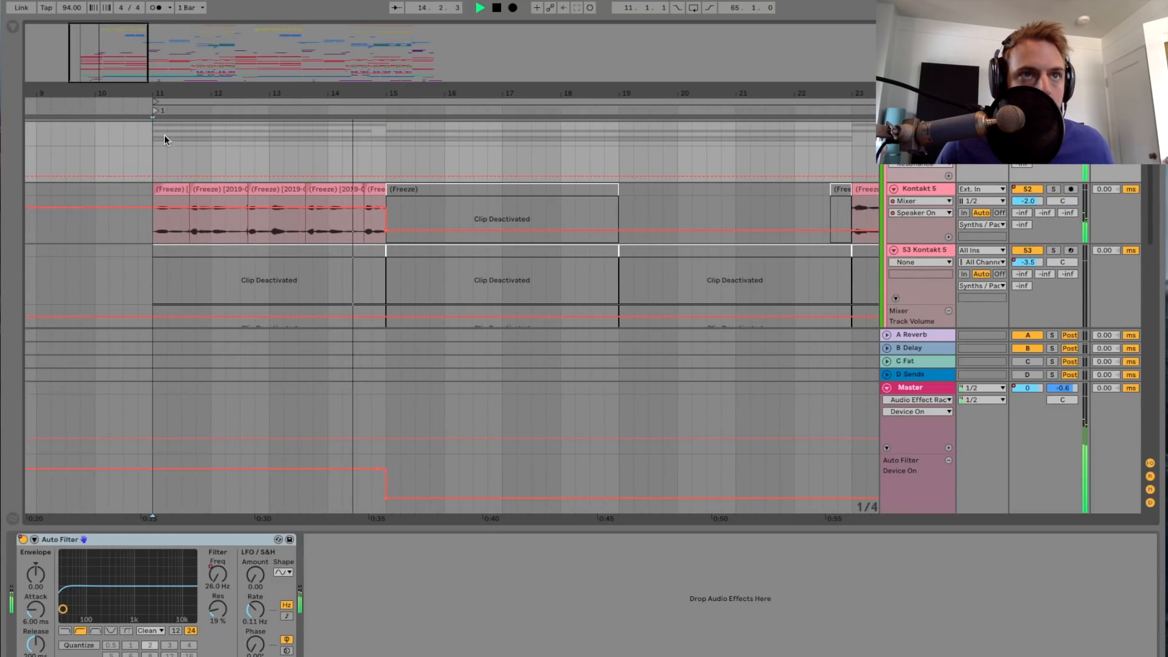
scroll(159, 153, up, 1)
scroll(159, 154, left, 1)
scroll(308, 155, left, 1)
scroll(315, 155, right, 5)
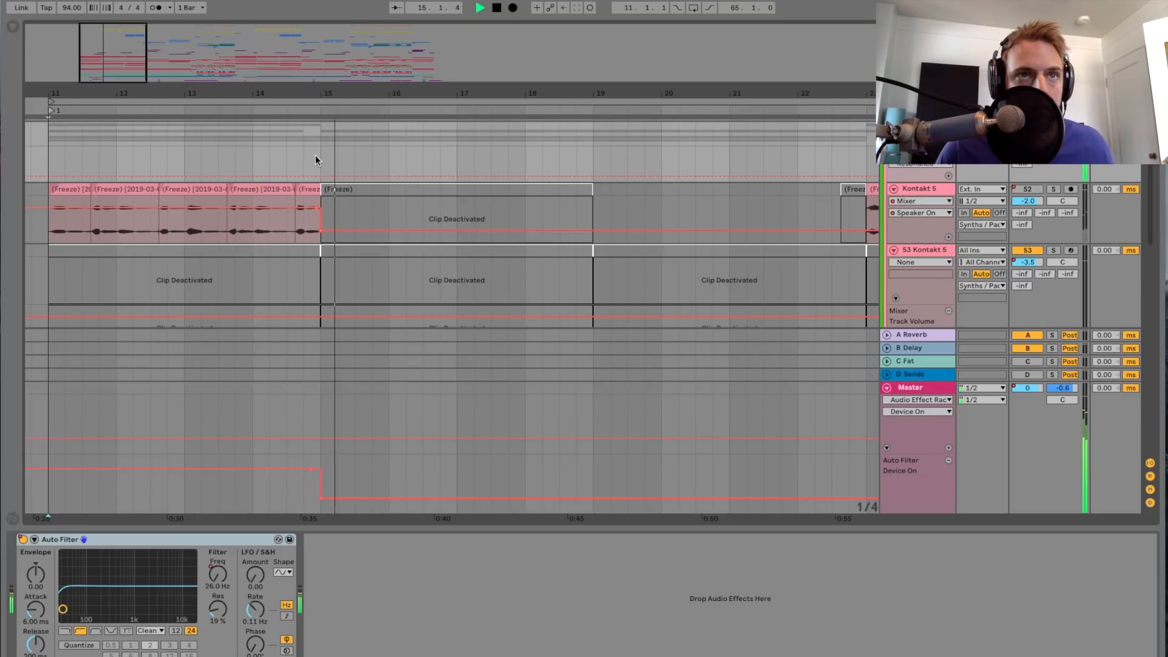
scroll(315, 155, left, 8)
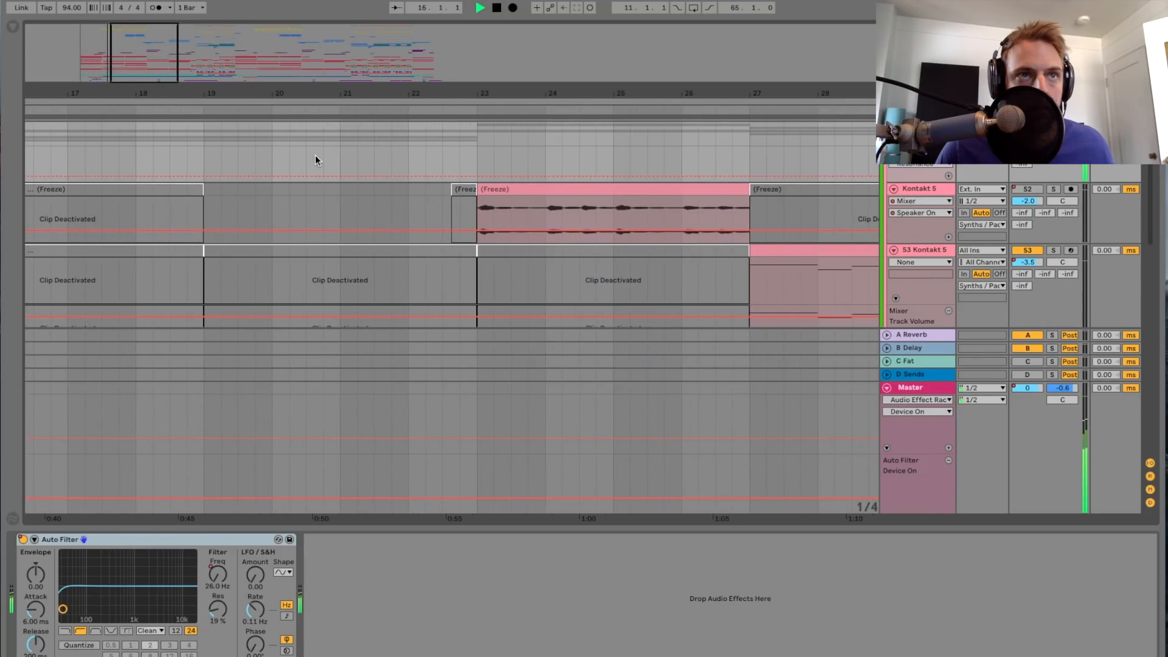
scroll(315, 155, right, 4)
key(space)
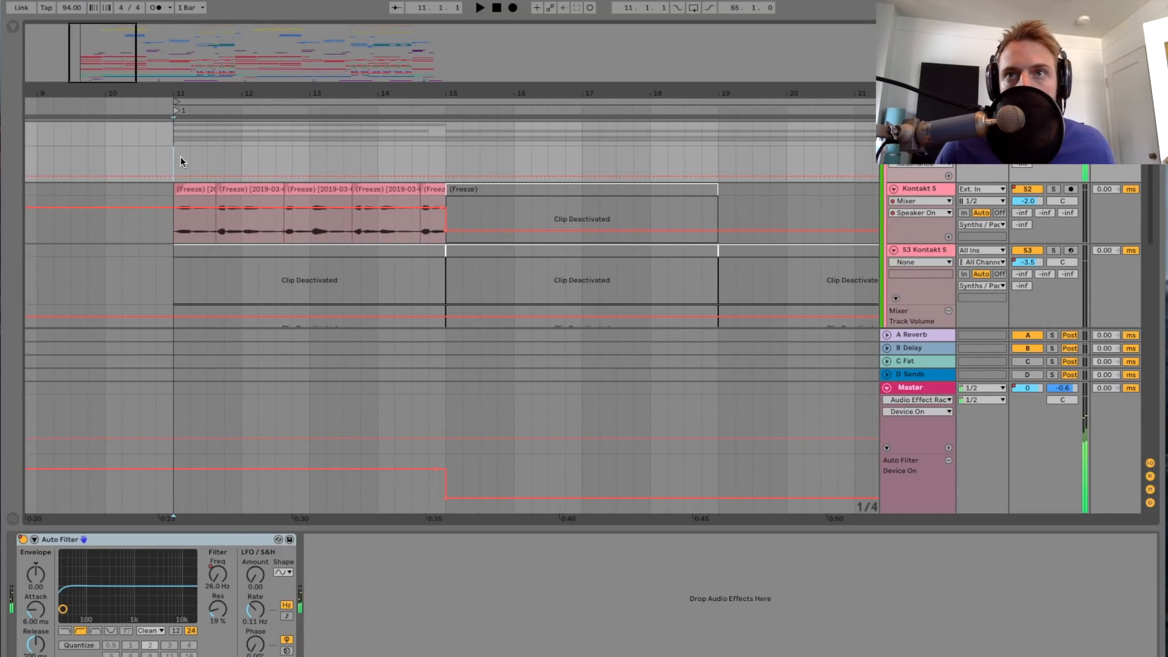
Step: Solo track 52 Kontakt 5 and play its frozen clips from bar 11
click(991, 196)
click(1052, 189)
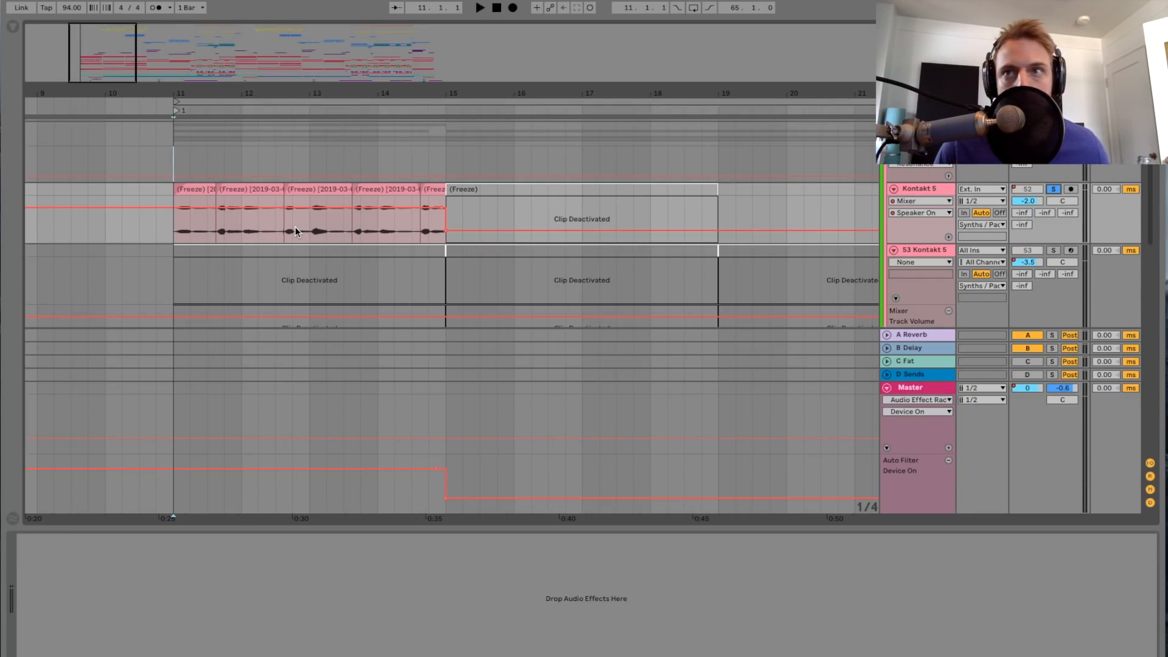
key(space)
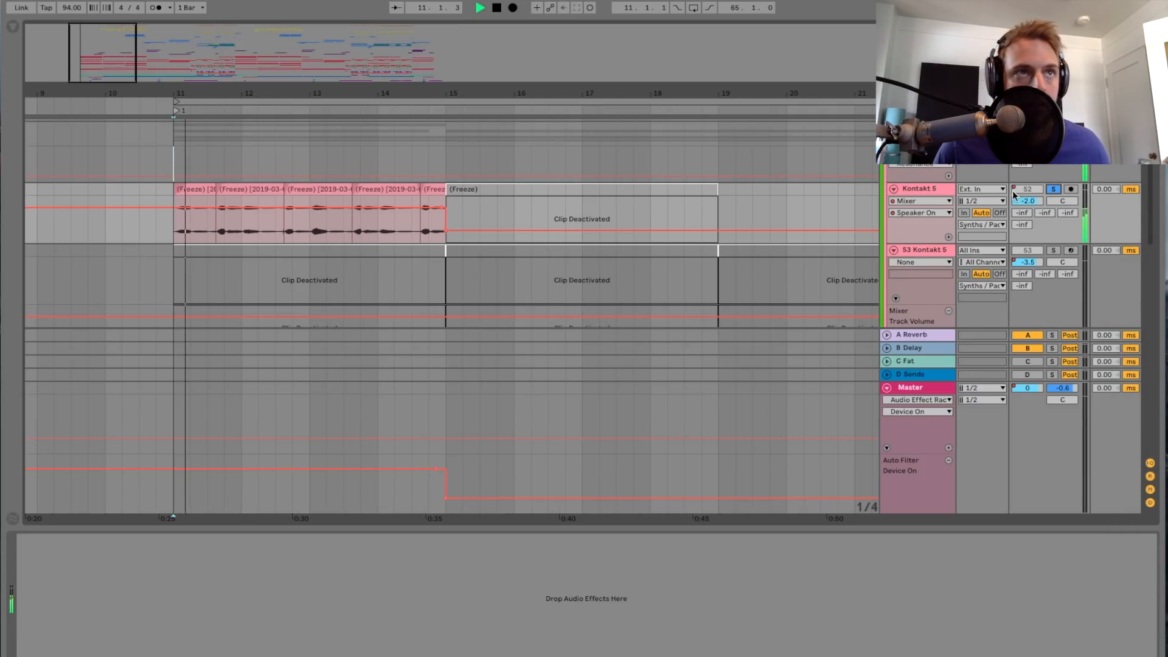
Step: Check the devices on the Synths / Pads and SideChain groups during playback, reselect track 52 Kontakt 5 and stop playback
click(920, 190)
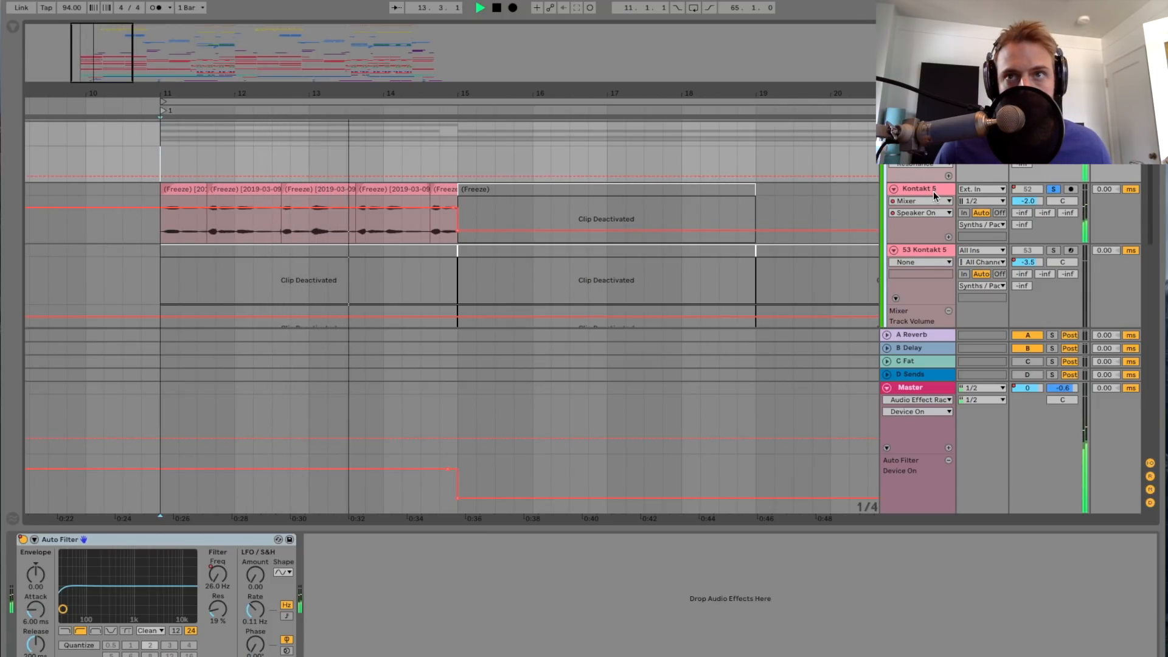
scroll(933, 195, up, 5)
click(923, 204)
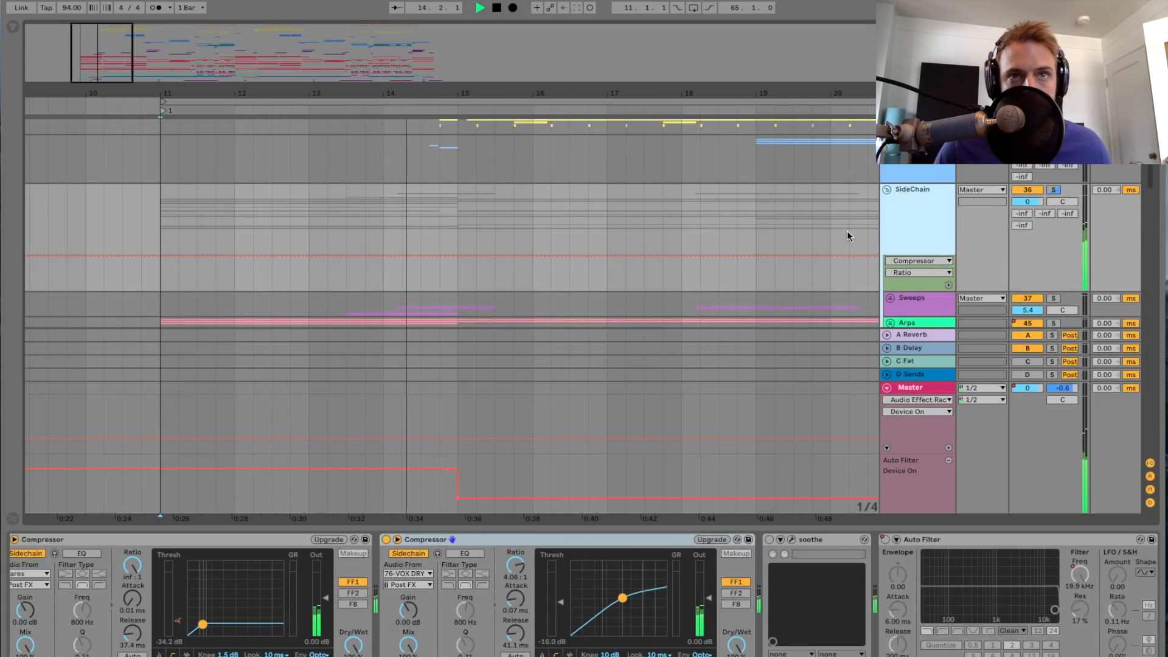
scroll(849, 234, down, 5)
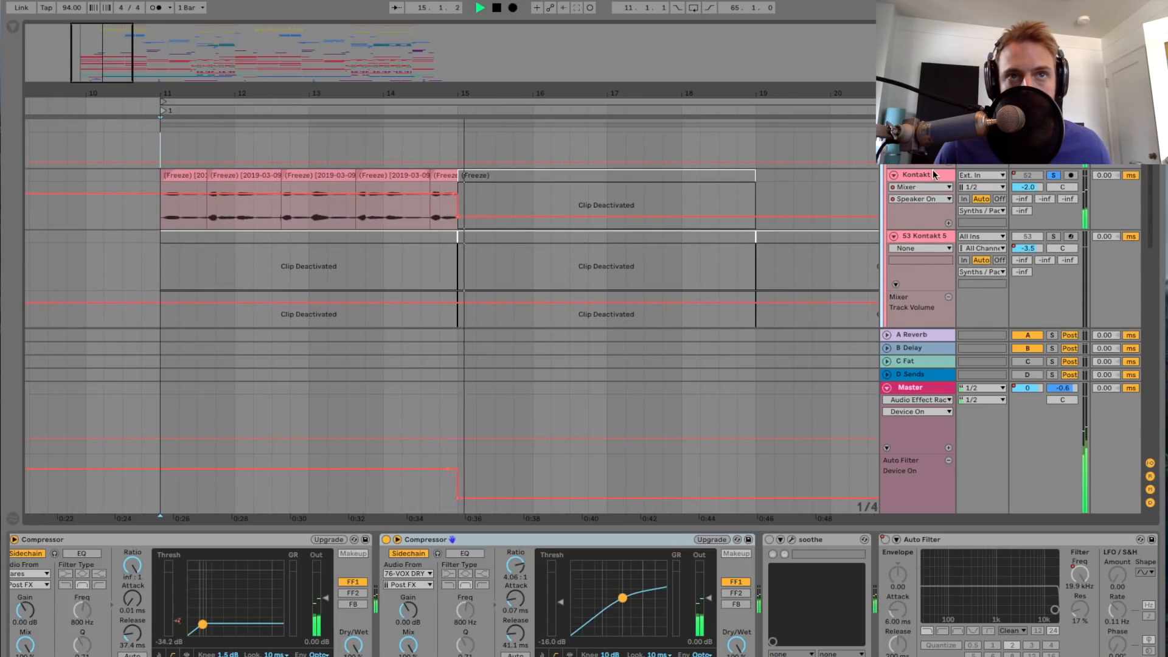
click(933, 172)
key(space)
Step: Solo track 54 Whethan, show its devices and play its clips from bar 11 and from bar 15
drag(167, 76, 255, 144)
scroll(271, 150, down, 3)
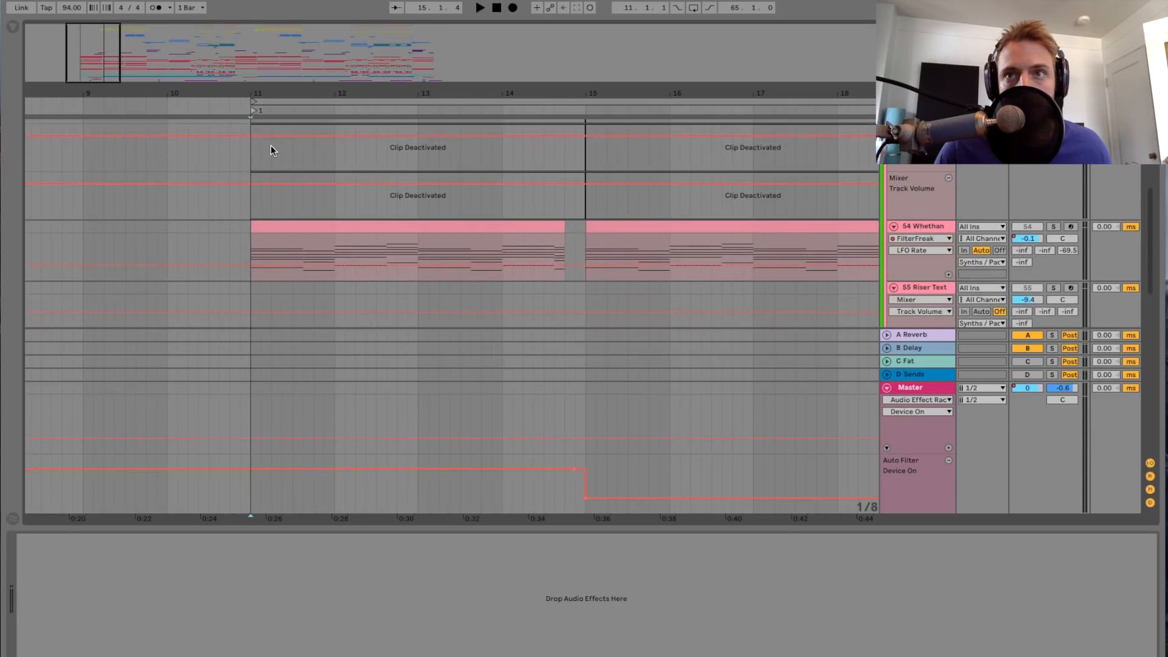
click(899, 229)
click(1052, 227)
key(space)
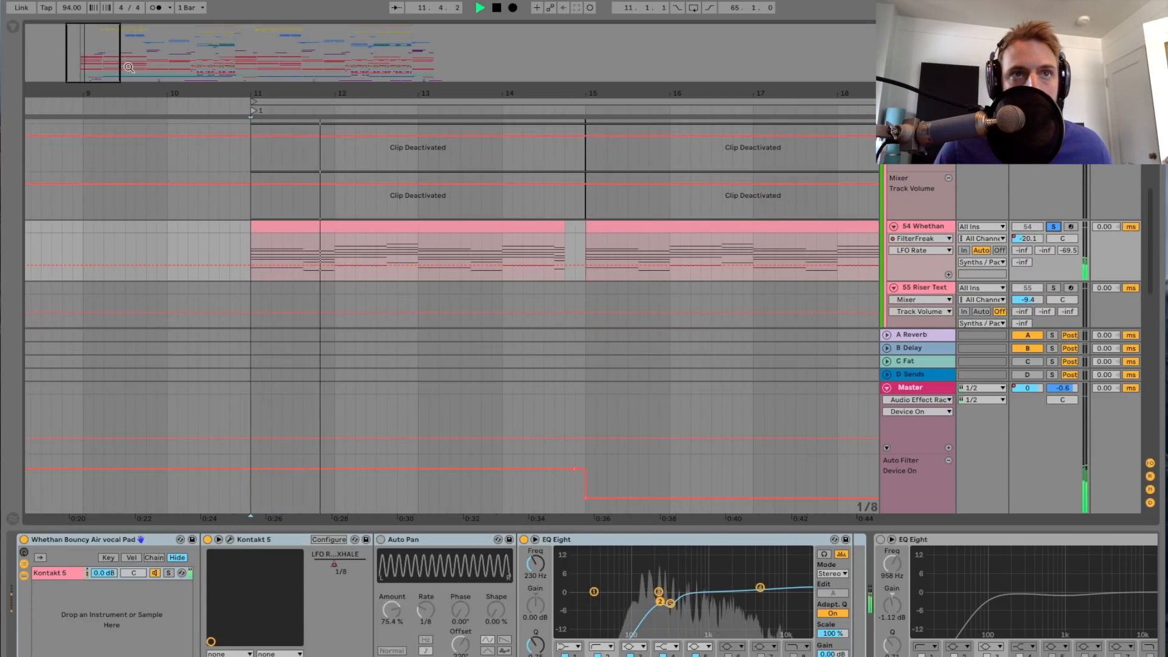
scroll(659, 231, down, 3)
scroll(659, 239, right, 1)
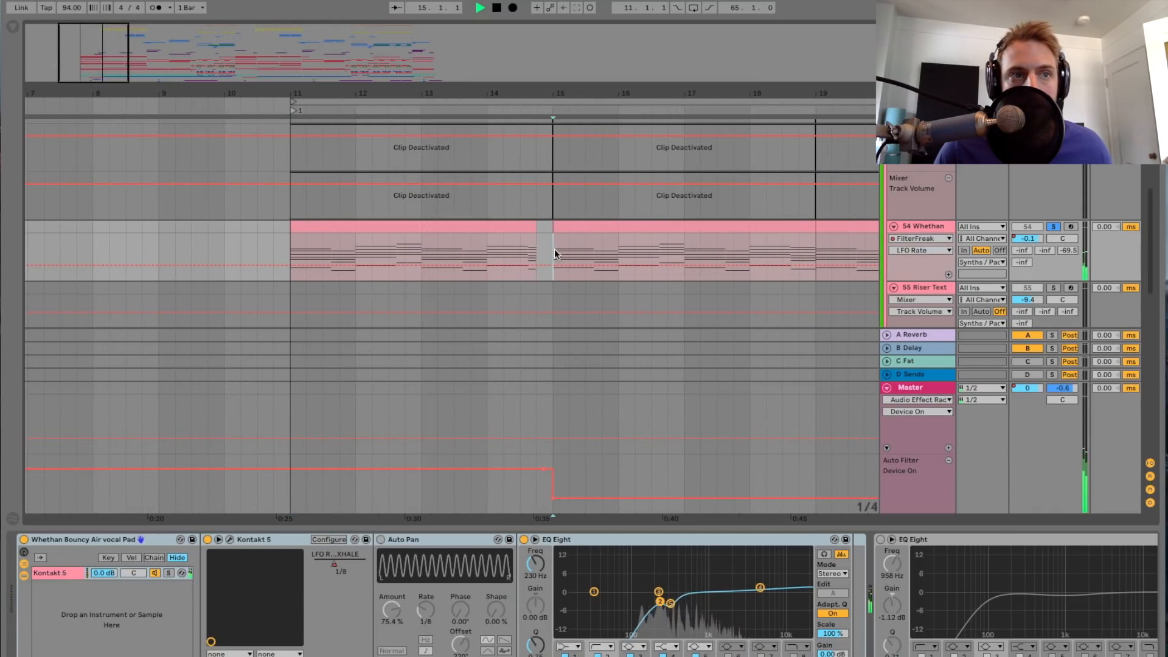
scroll(568, 253, right, 1)
scroll(568, 253, right, 2)
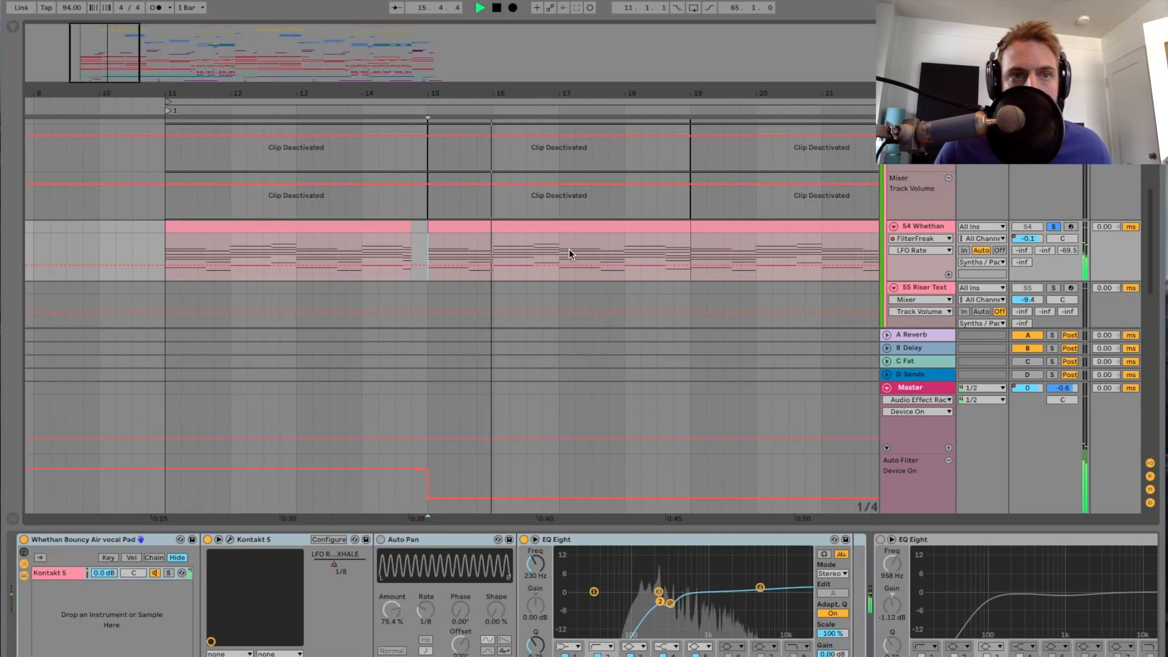
Step: Open the Kontakt 5 instrument of track 54 Whethan, stop playback, view the EXHALE preset list and close the instrument window
click(230, 540)
key(space)
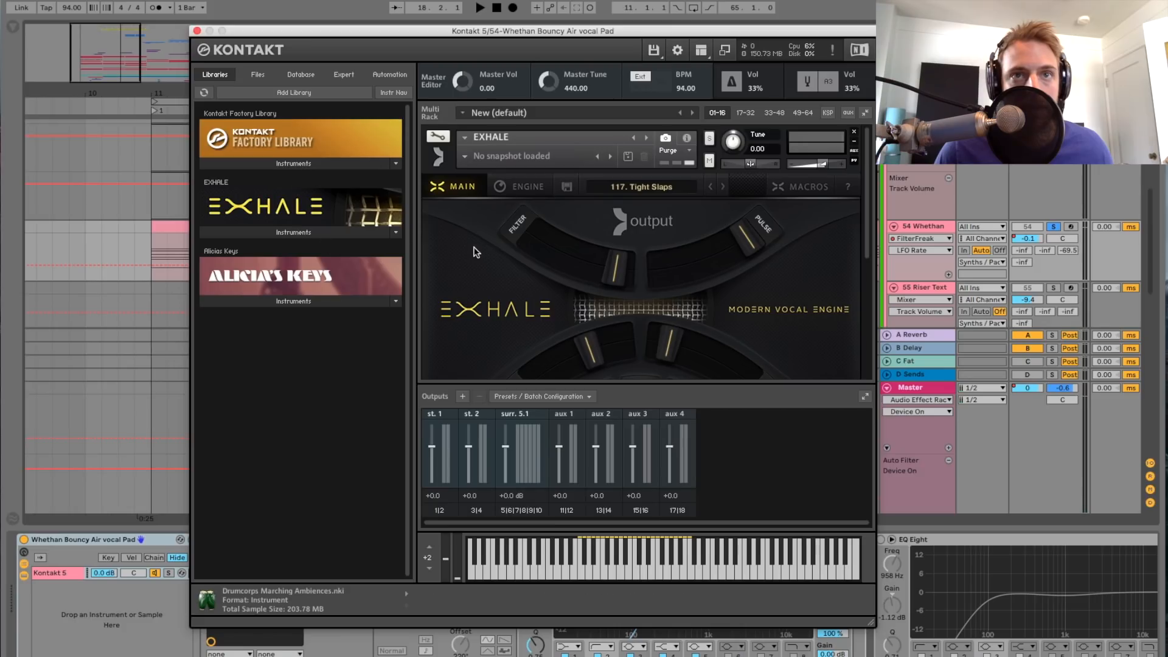
scroll(478, 253, down, 5)
scroll(481, 254, down, 4)
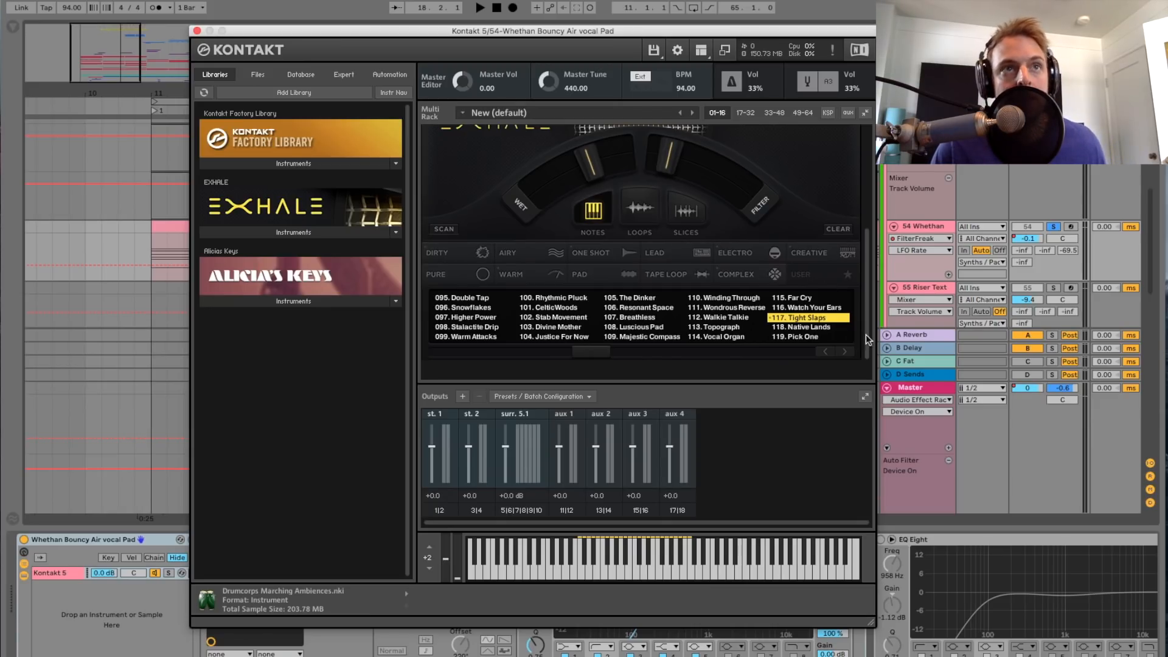
click(198, 31)
Step: Examine track 54 Whethan's effects from EQ Eight through OTT, Compressor and Auto Pan to Reverb, playing briefly from bar 15
scroll(552, 648, right, 5)
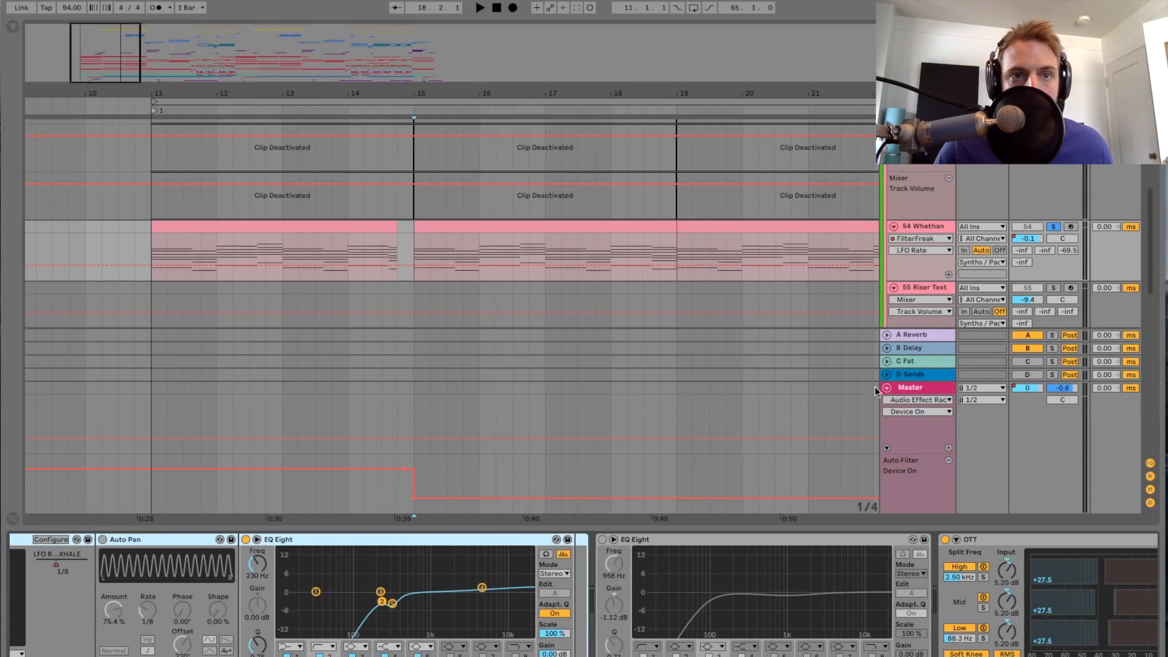
scroll(447, 594, right, 8)
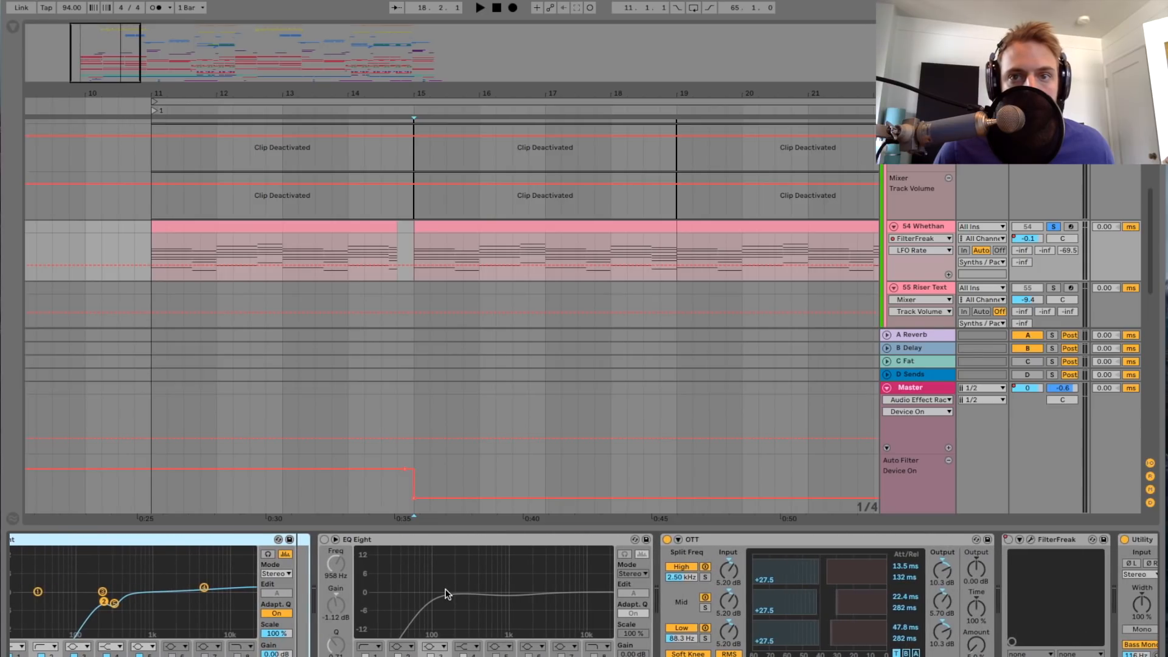
scroll(593, 594, right, 3)
key(space)
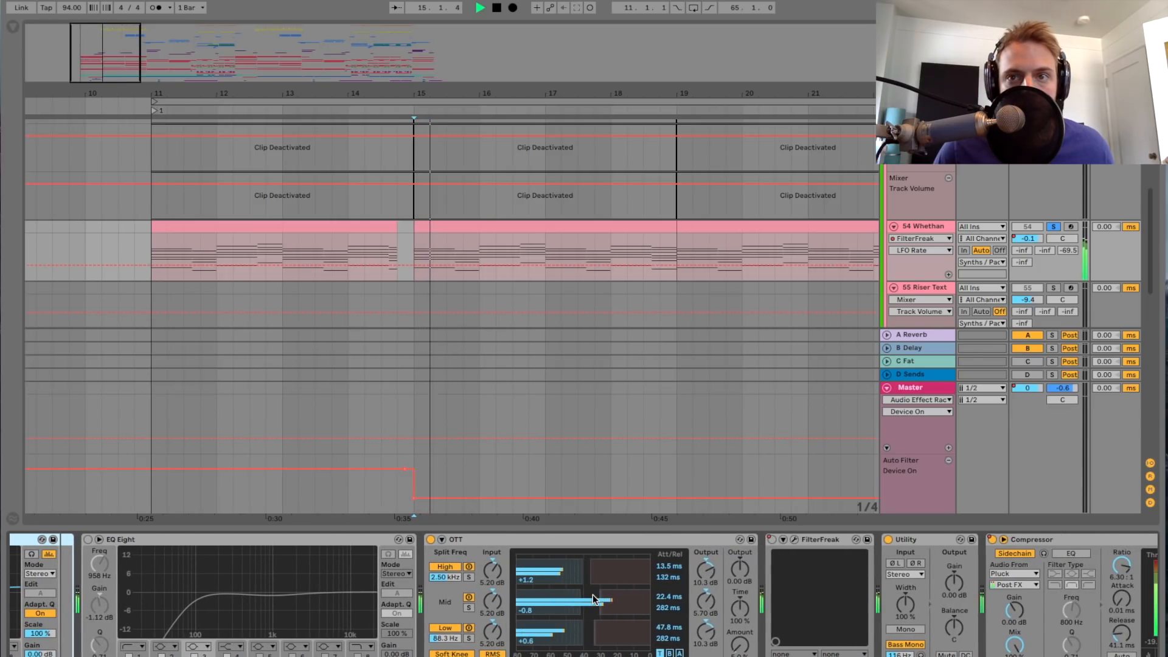
scroll(642, 571, right, 10)
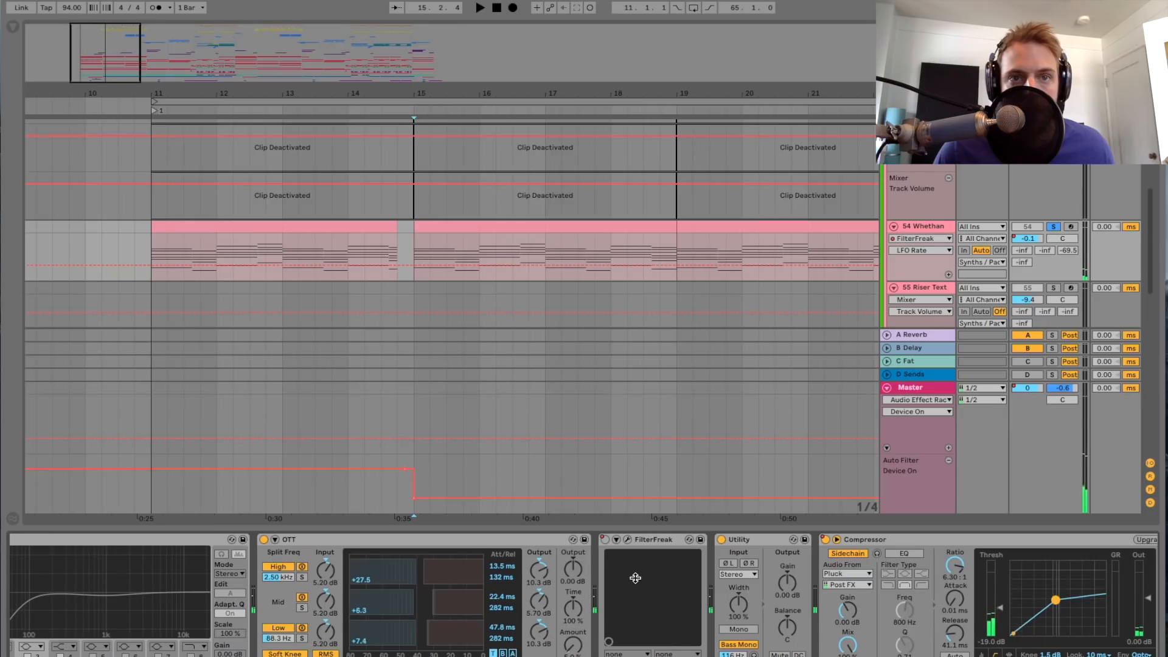
scroll(635, 578, right, 6)
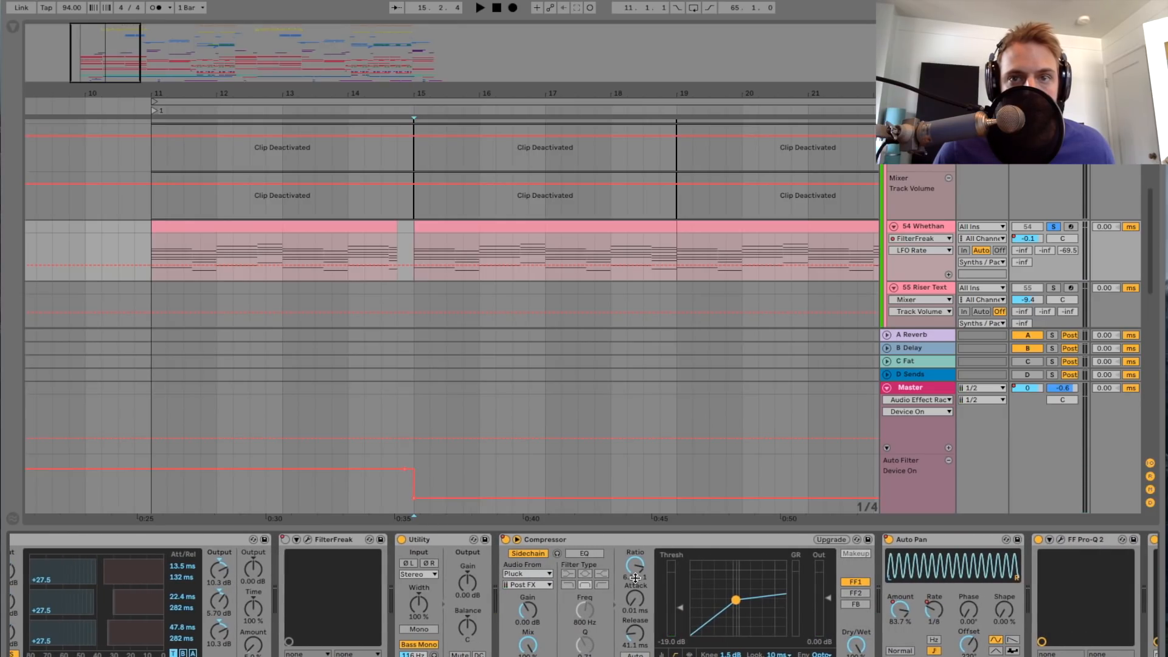
scroll(636, 578, right, 7)
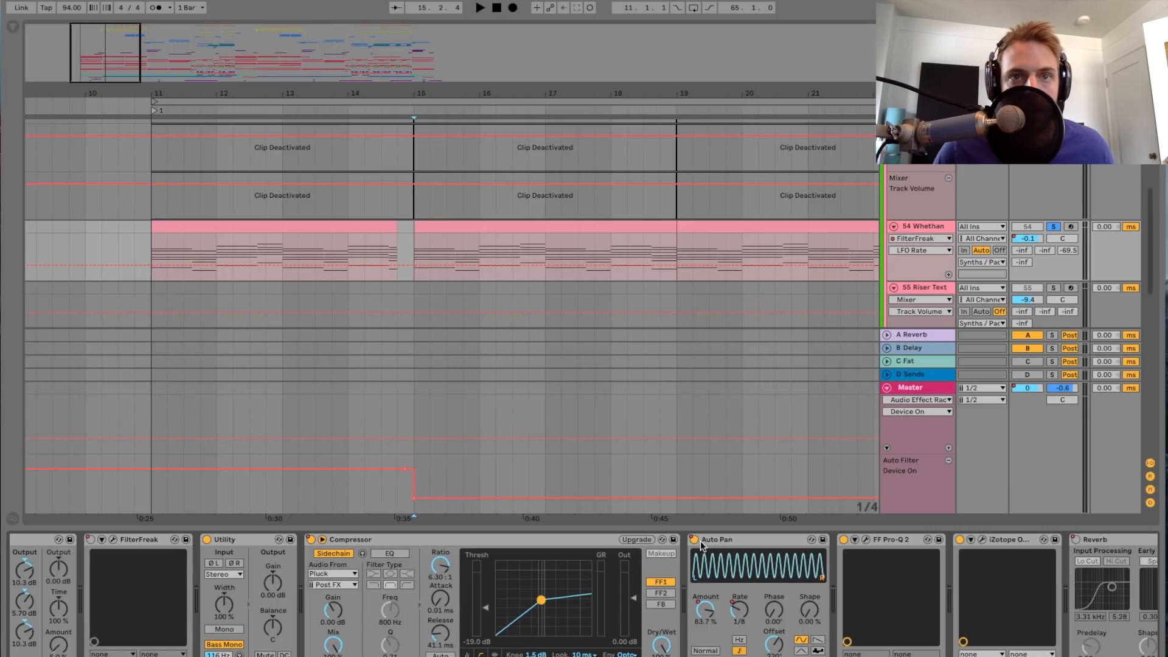
Step: Turn off the Auto Pan after the Compressor on track 54 Whethan and search the browser for "auto"
click(694, 539)
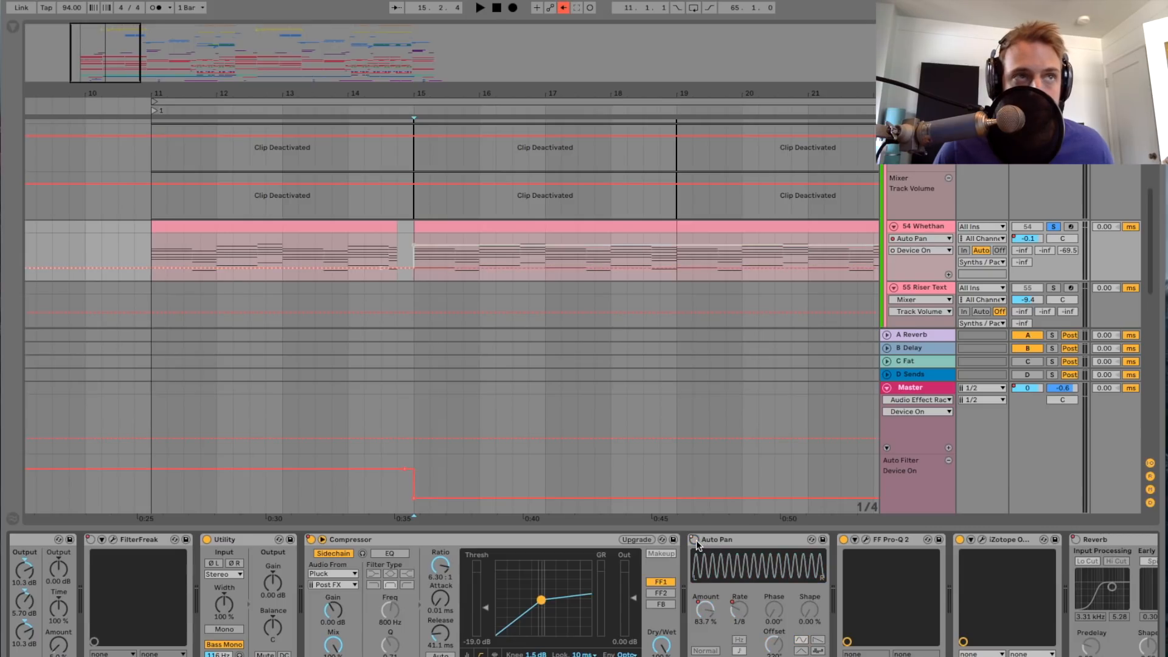
click(13, 27)
click(95, 30)
text(auto)
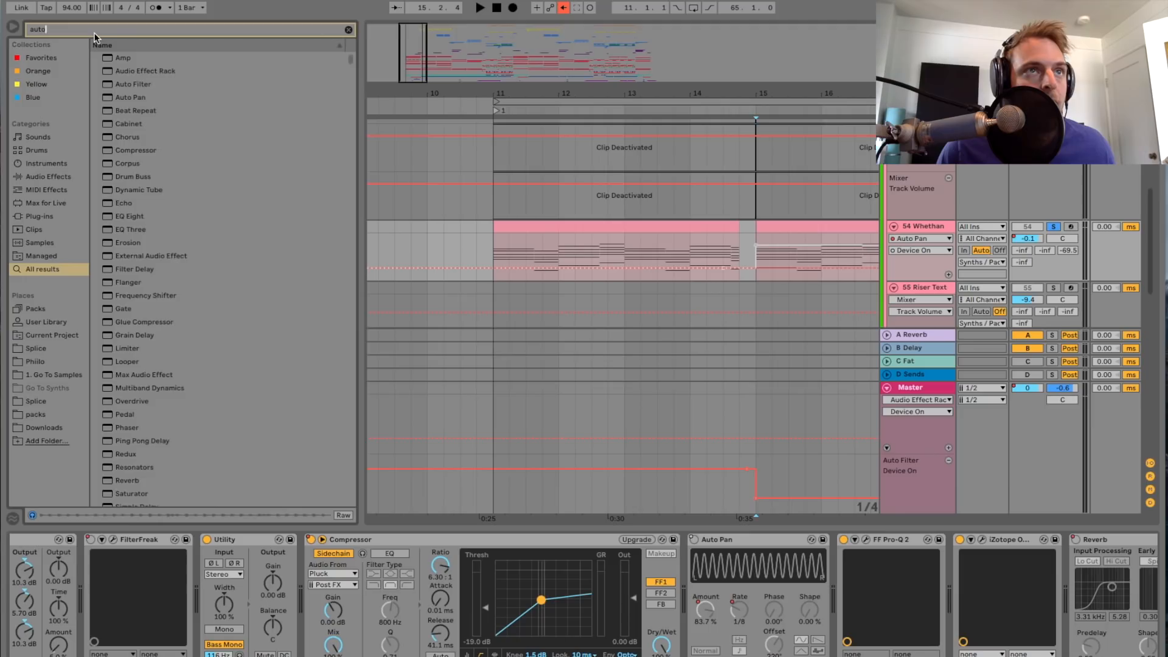
click(154, 73)
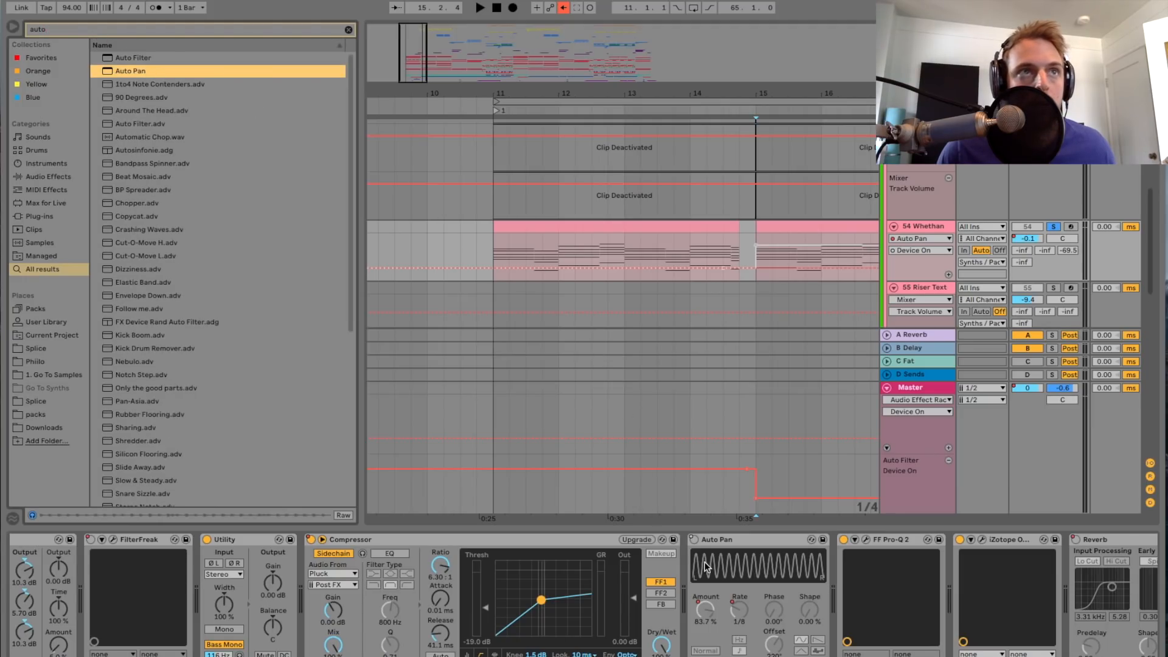
Step: Insert a new Auto Pan from the audio effects between the Compressor and the disabled Auto Pan on track 54 Whethan
click(51, 190)
click(49, 224)
click(52, 218)
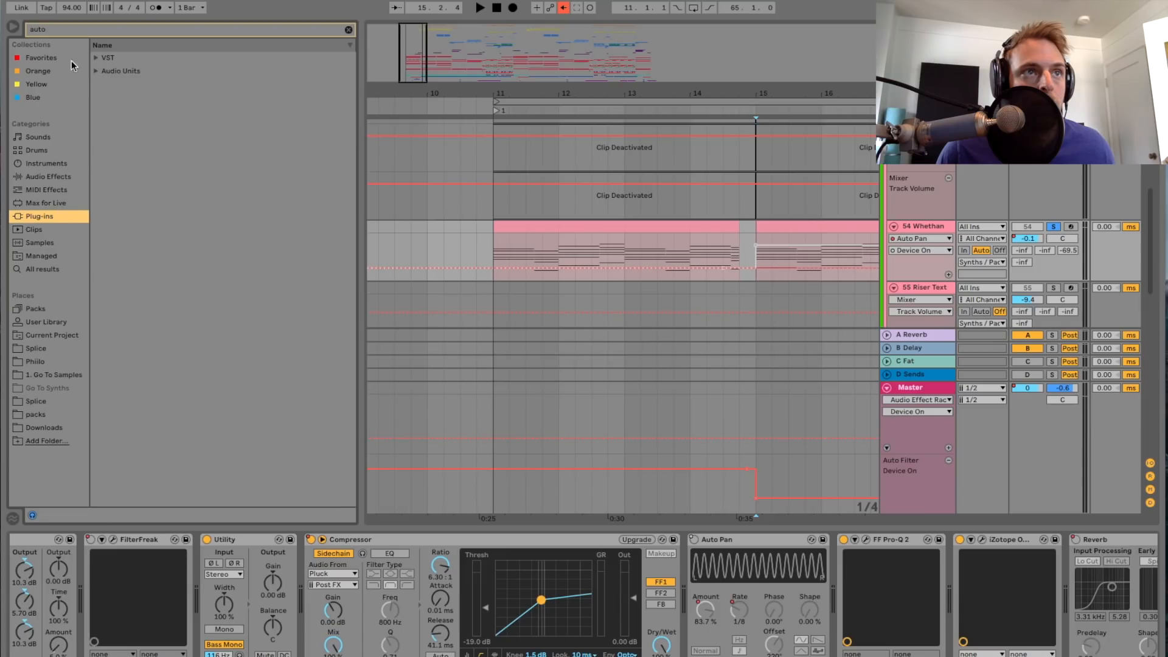
click(39, 177)
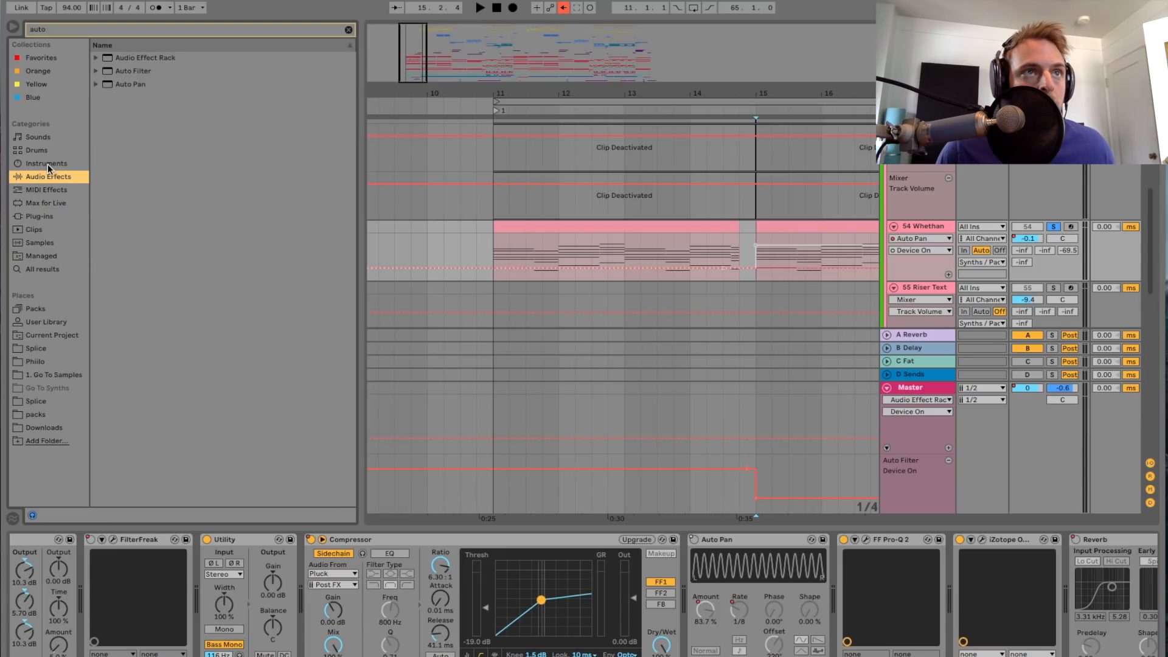
drag(111, 82, 610, 404)
drag(667, 531, 685, 545)
Step: Set the new Auto Pan on track 54 Whethan to 100% amount, synced 1/16 rate, 0° phase and 0° offset
mouse_move(702, 624)
mouse_down()
mouse_move(702, 609)
mouse_move(707, 645)
mouse_move(709, 615)
mouse_up()
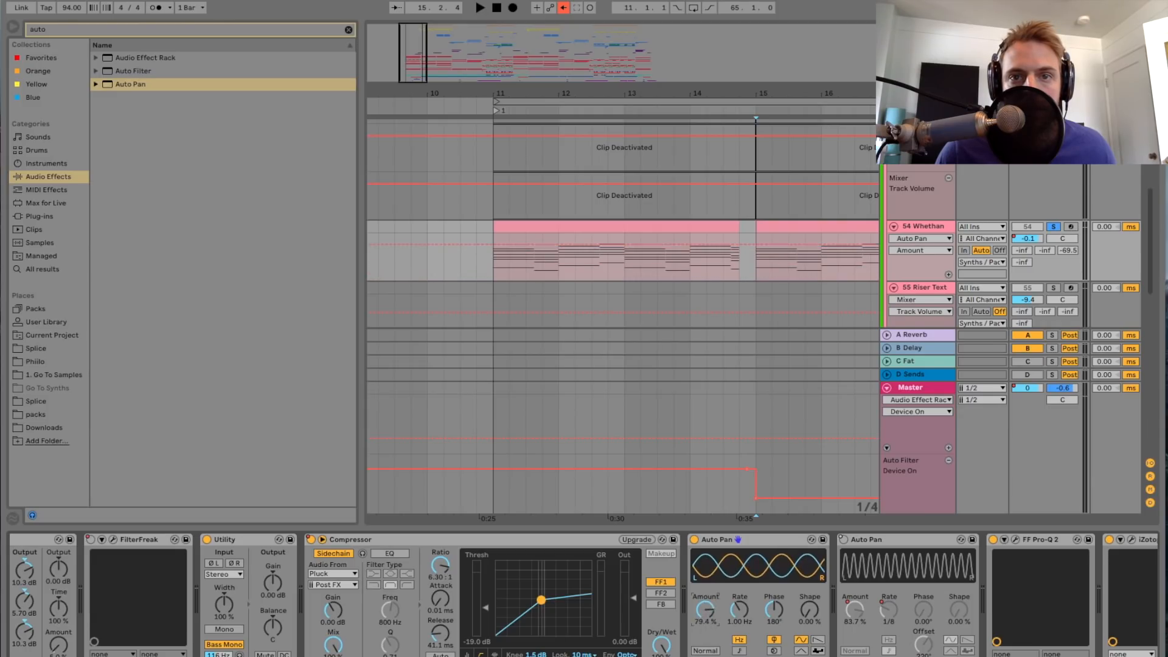
click(739, 651)
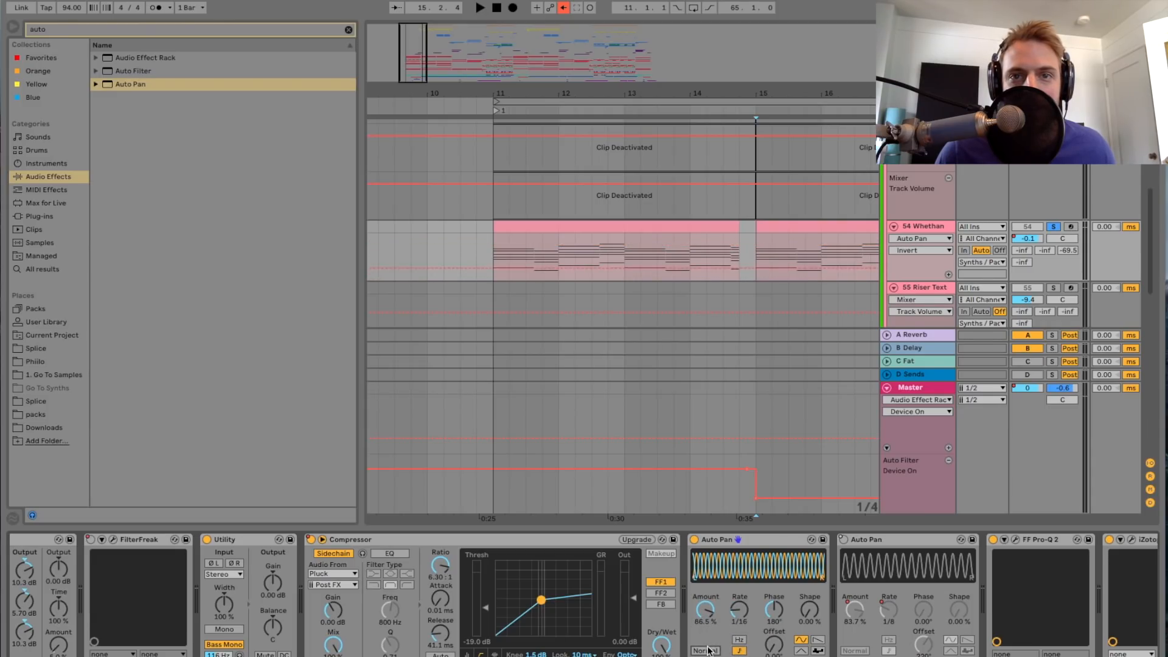
drag(707, 618, 709, 575)
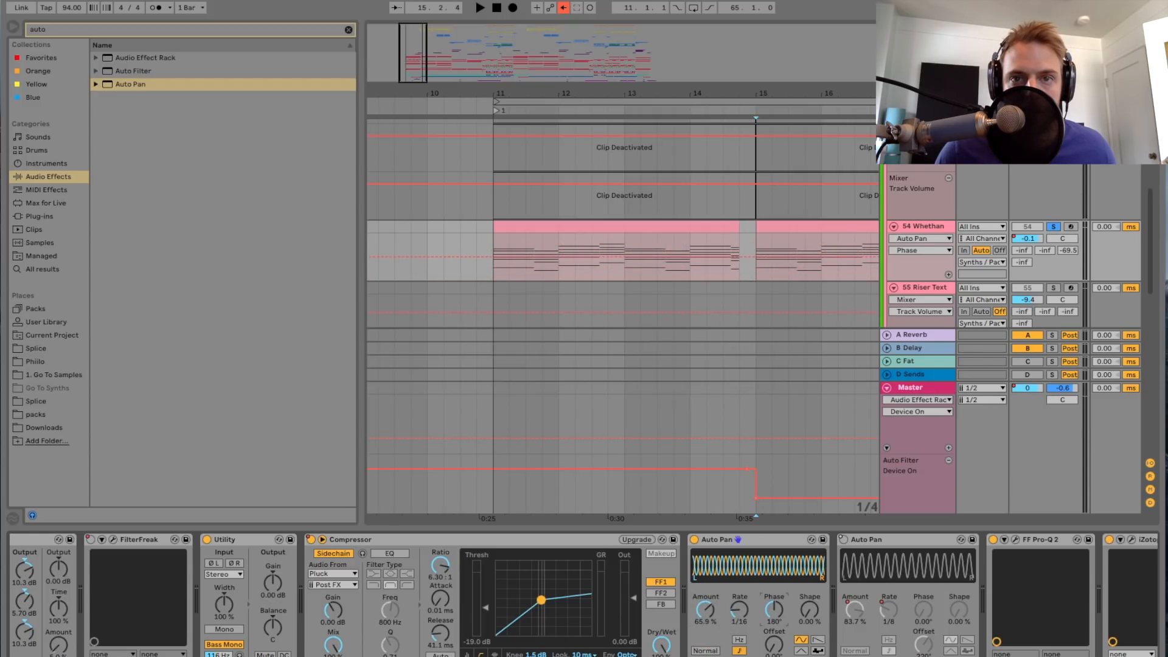
drag(708, 611, 708, 587)
drag(773, 611, 773, 643)
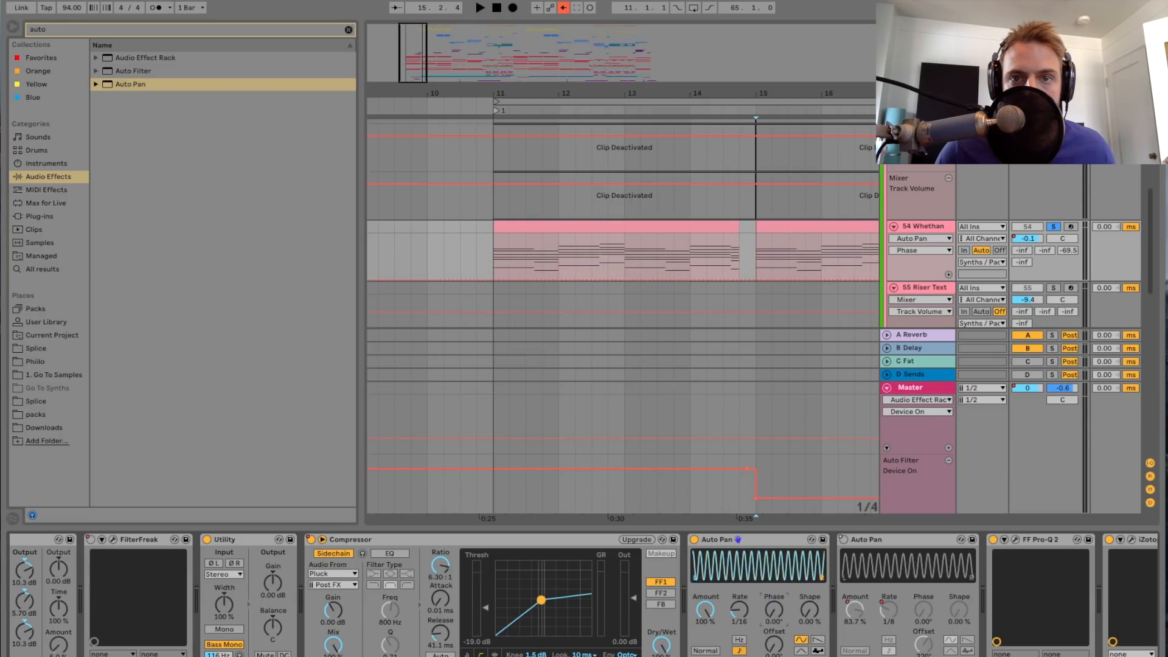
drag(767, 646, 767, 603)
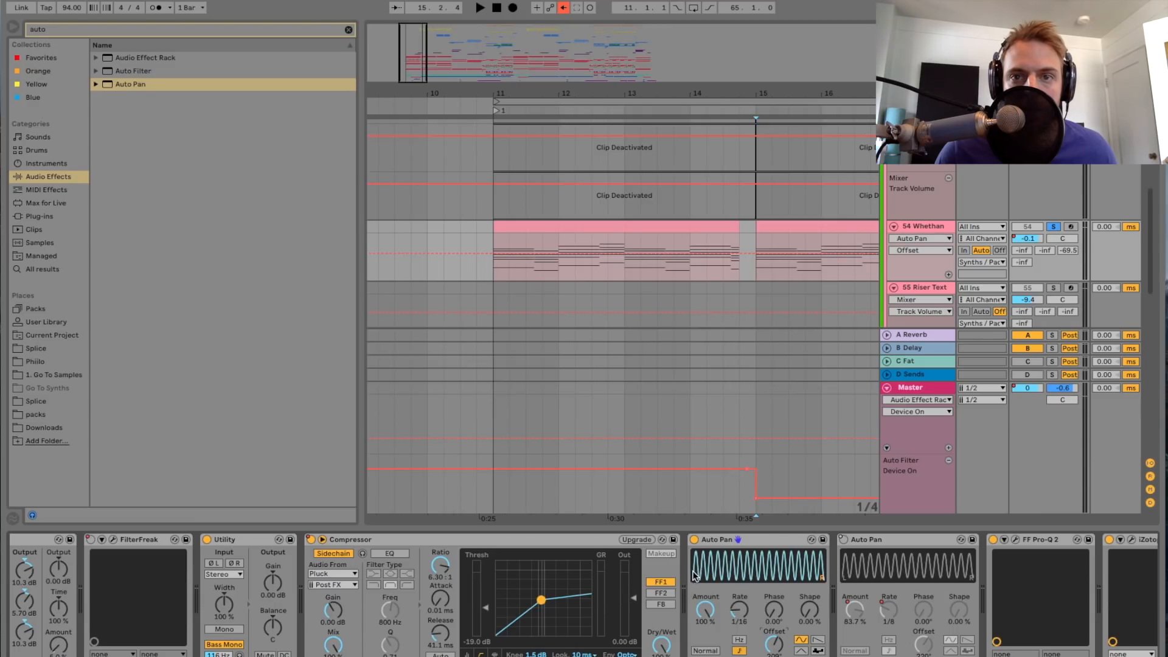
double_click(776, 645)
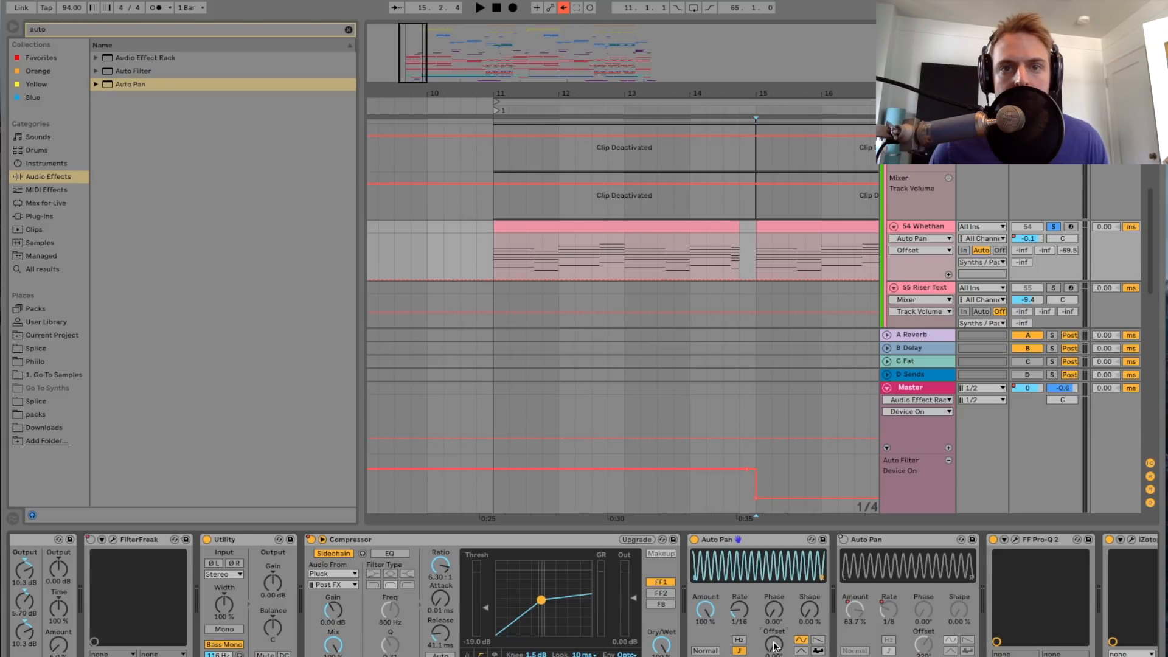
Step: Invert the new Auto Pan's waveform, audition it from bar 15 with the rate set to 1/8, and turn it off
click(706, 651)
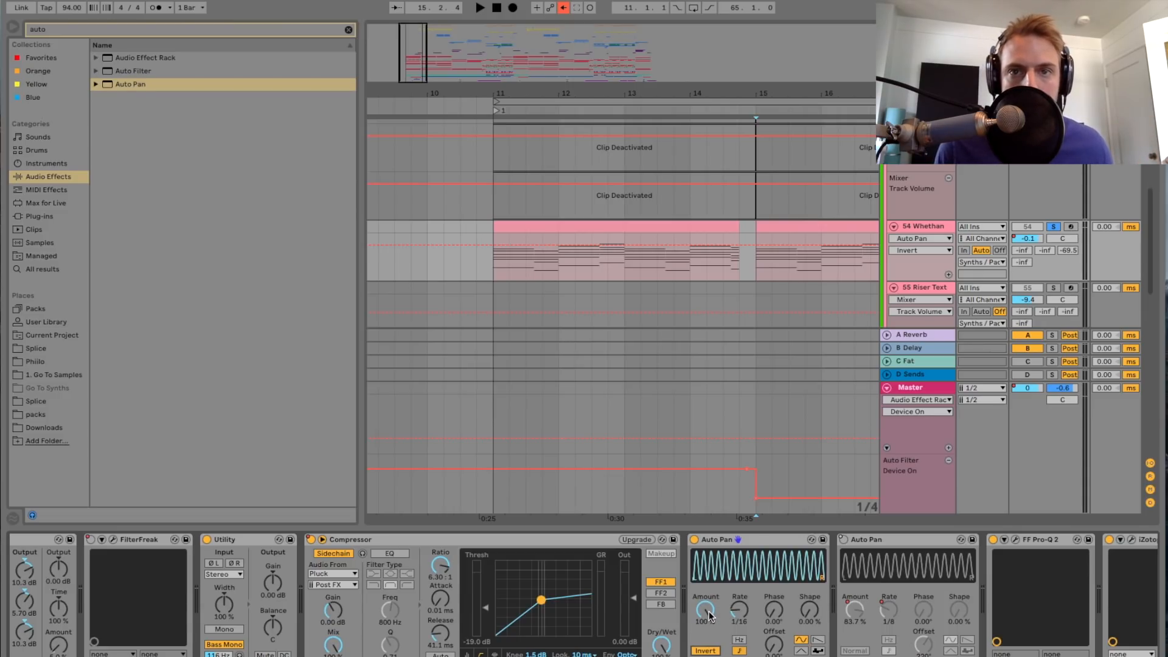
key(space)
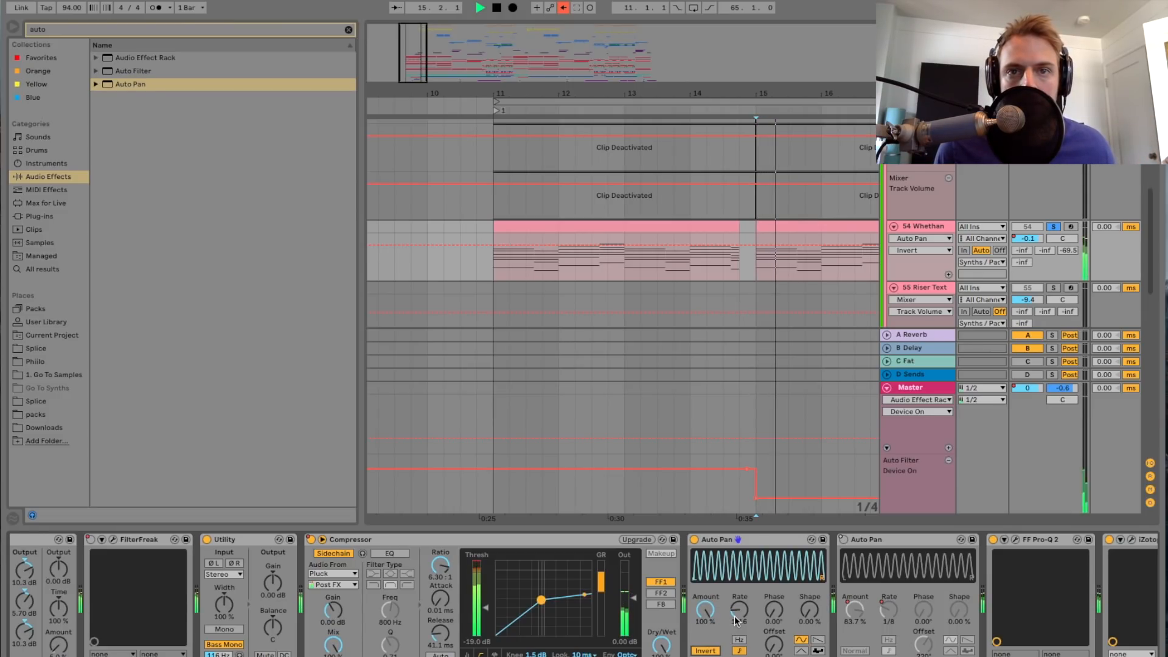
drag(735, 614, 736, 615)
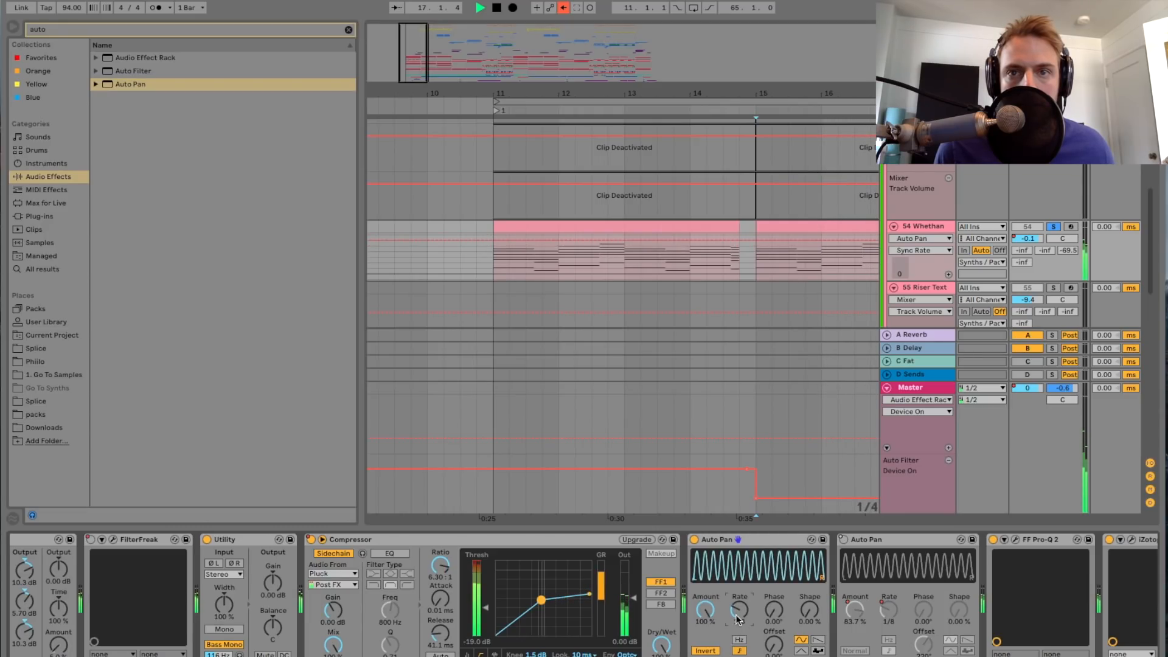
click(694, 539)
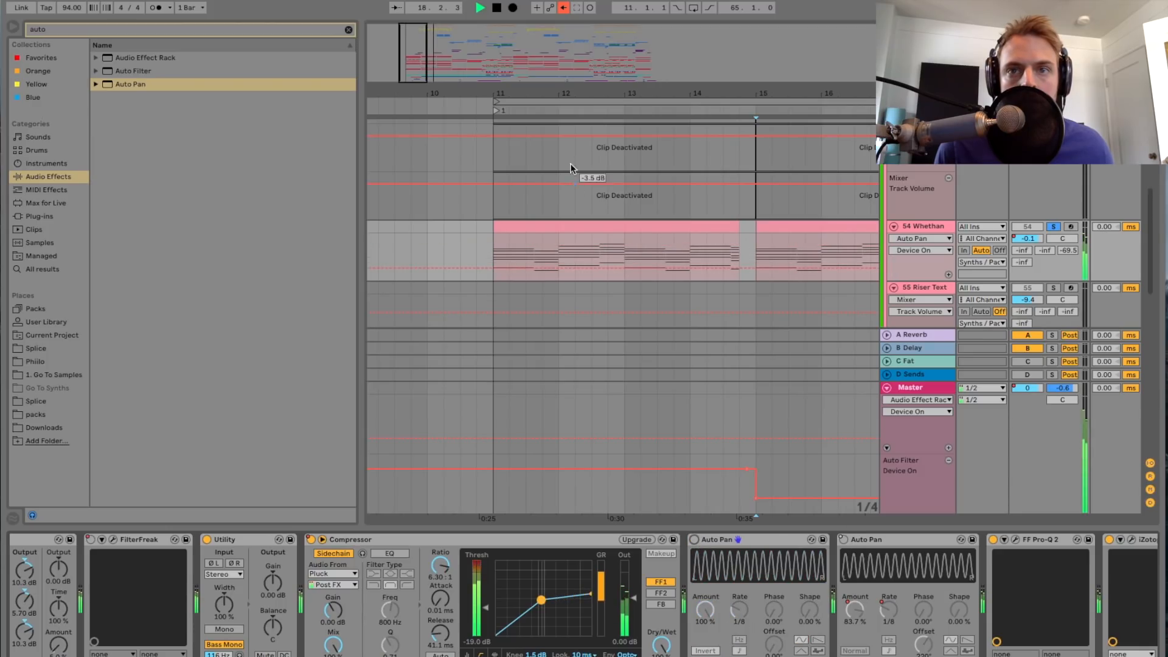
Step: Turn the original Auto Pan back on, delete the new Auto Pan beside the Compressor and stop playback
scroll(808, 590, right, 4)
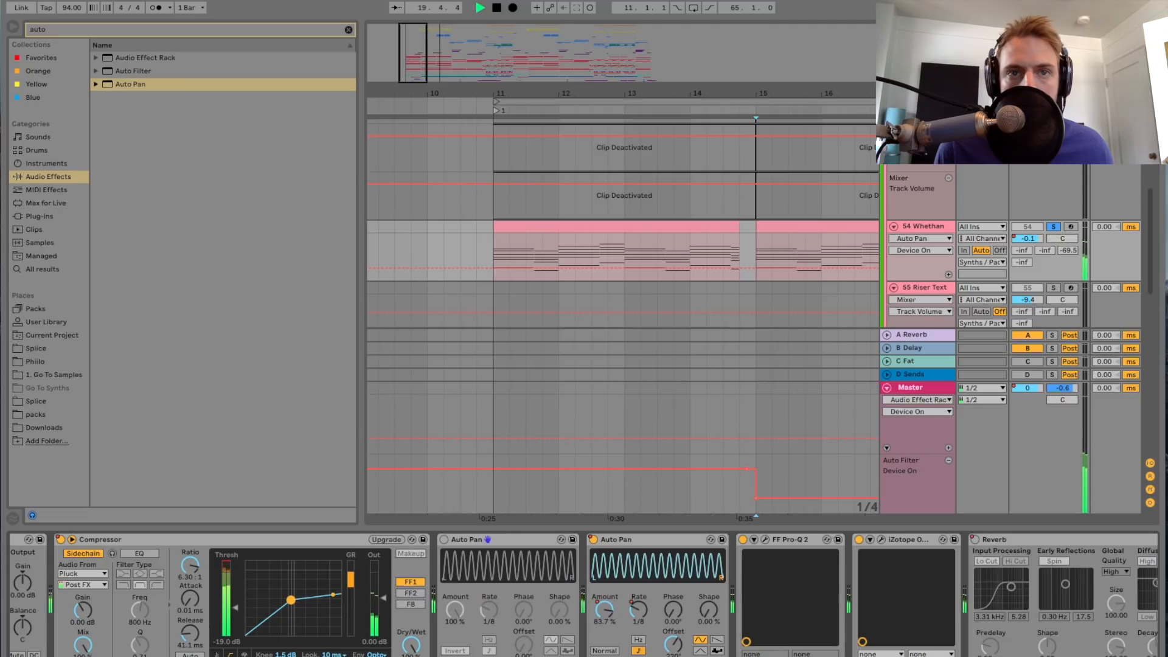
click(538, 541)
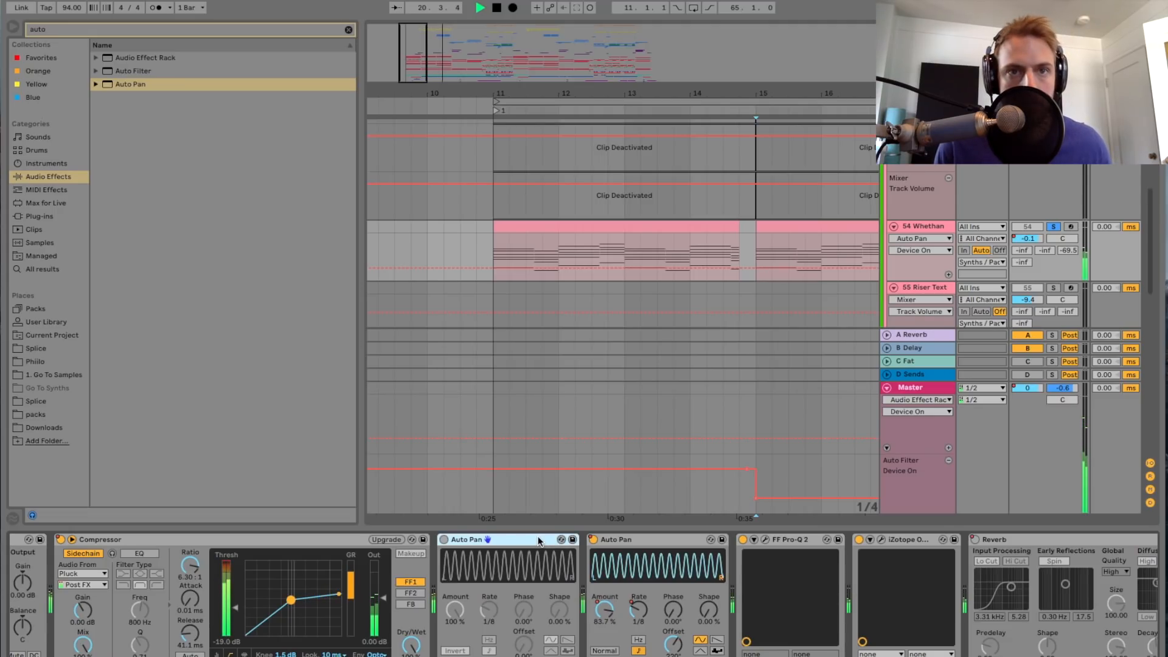
key(Delete)
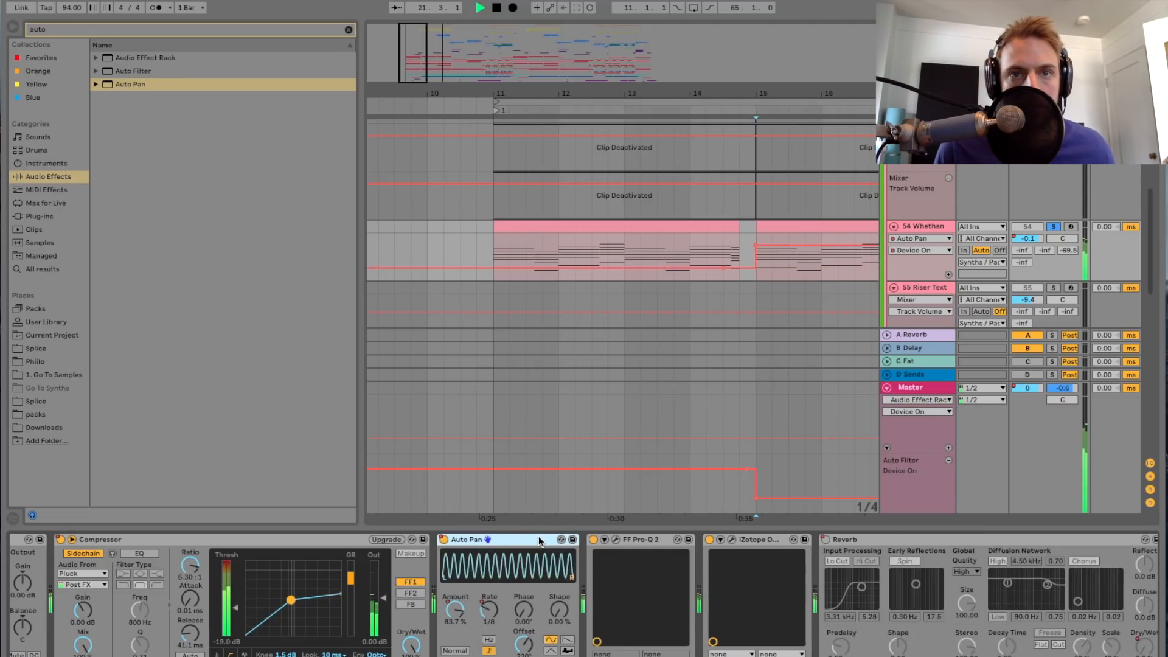
key(space)
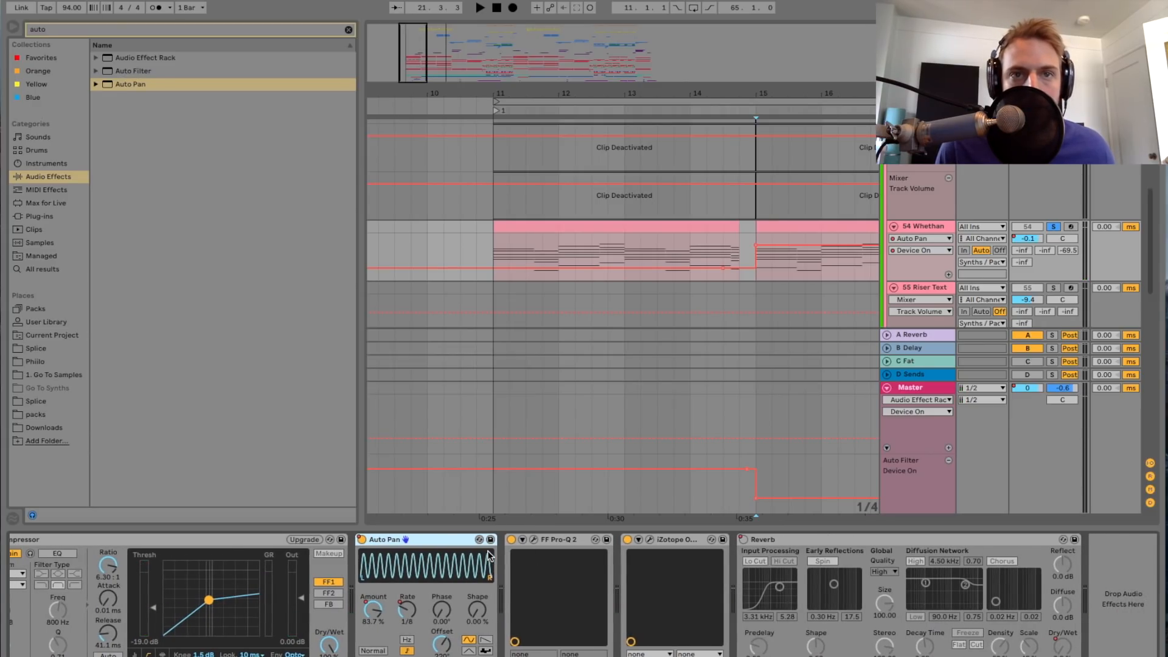
Step: Open the FF Pro-Q 2 on track 54 Whethan, examine its EQ curve and close the plug-in window
click(539, 540)
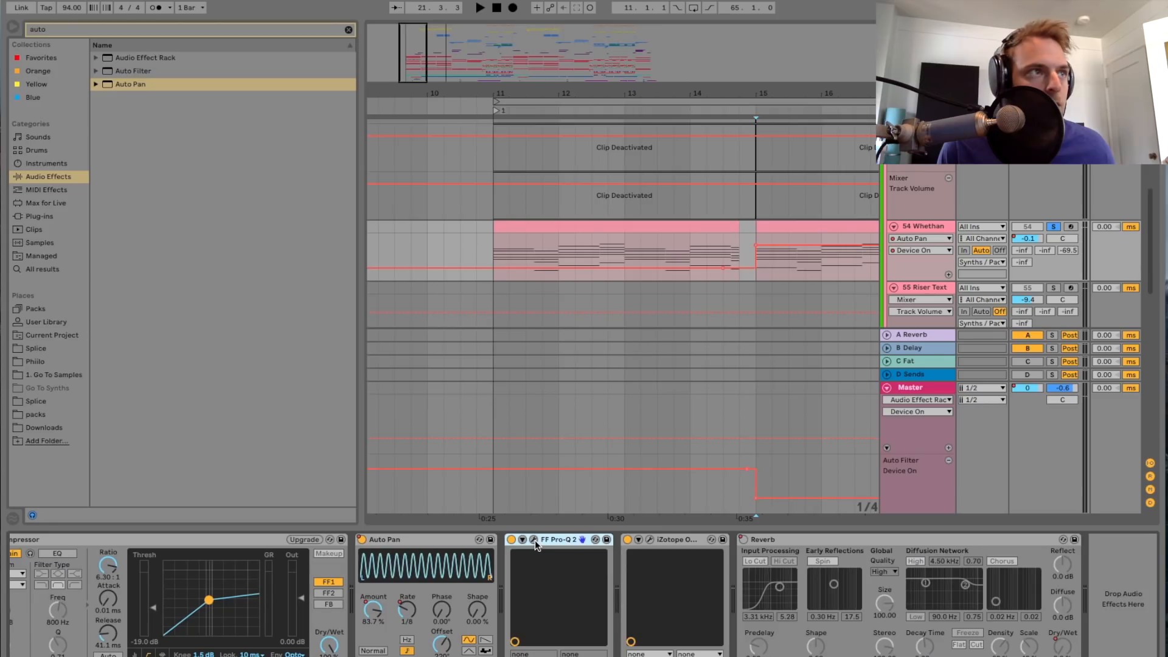
drag(0, 216, 954, 200)
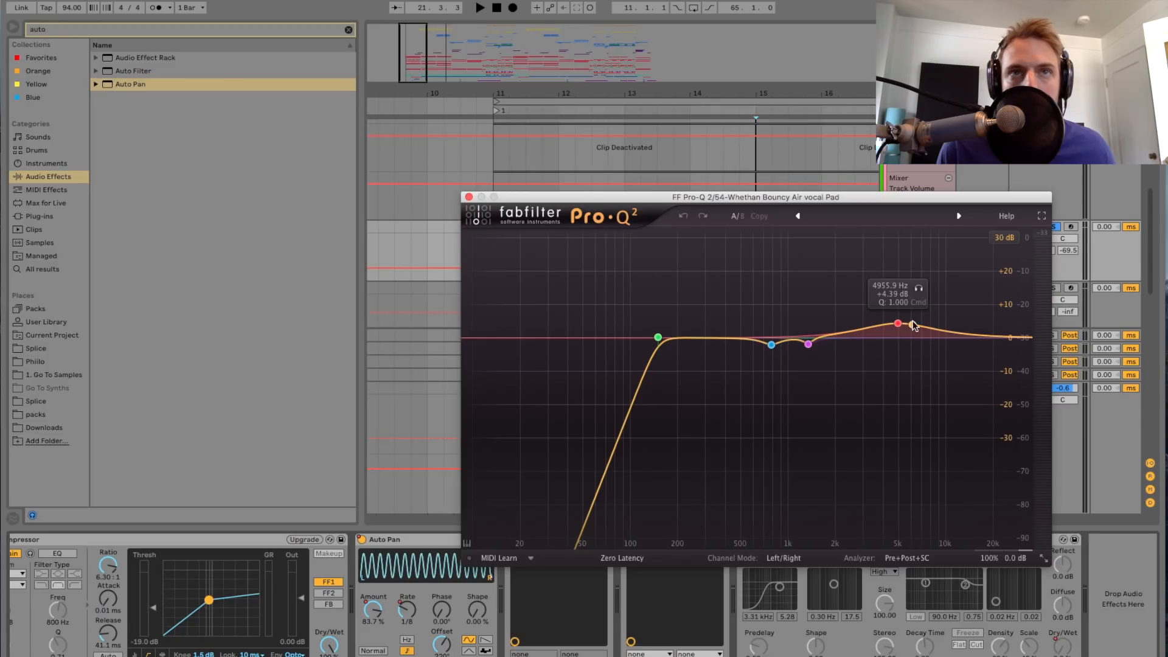
click(470, 197)
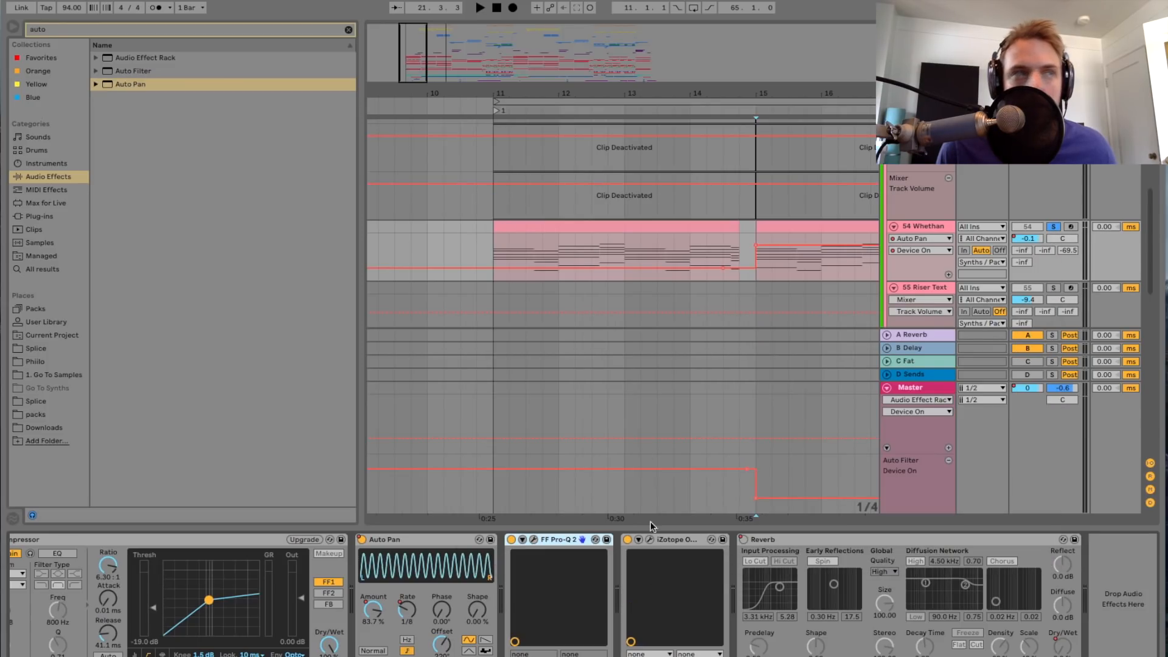
Step: Open the iZotope Ozone 6 Imager on track 54 Whethan, examine its stereo width bands and close it
click(650, 540)
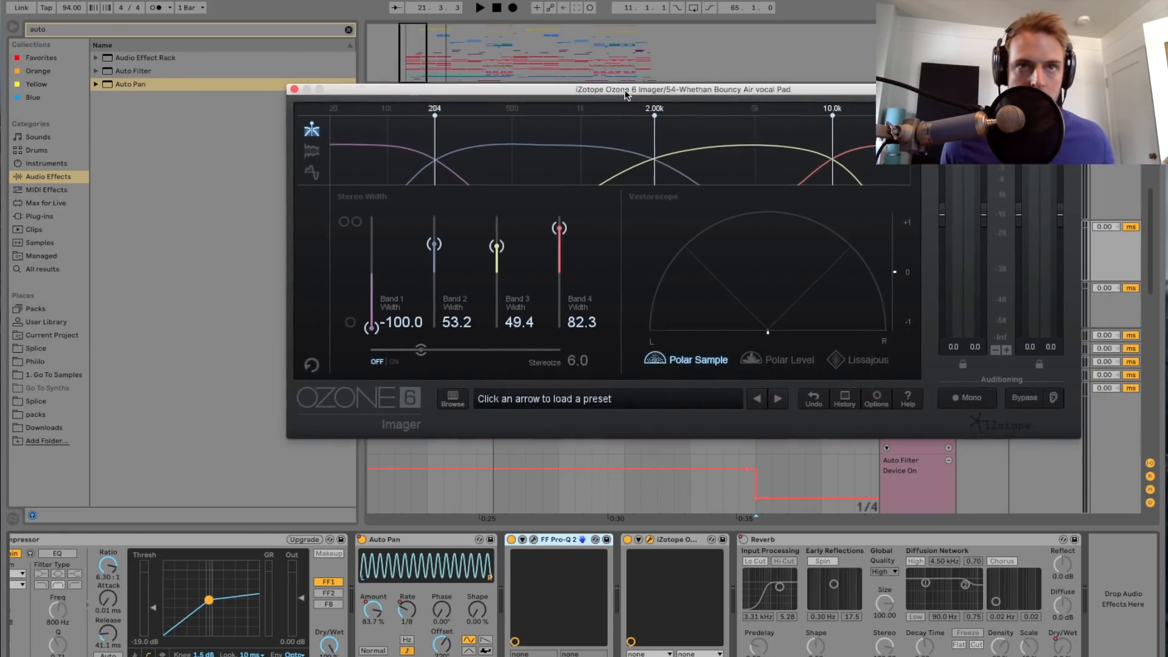
drag(643, 94, 601, 92)
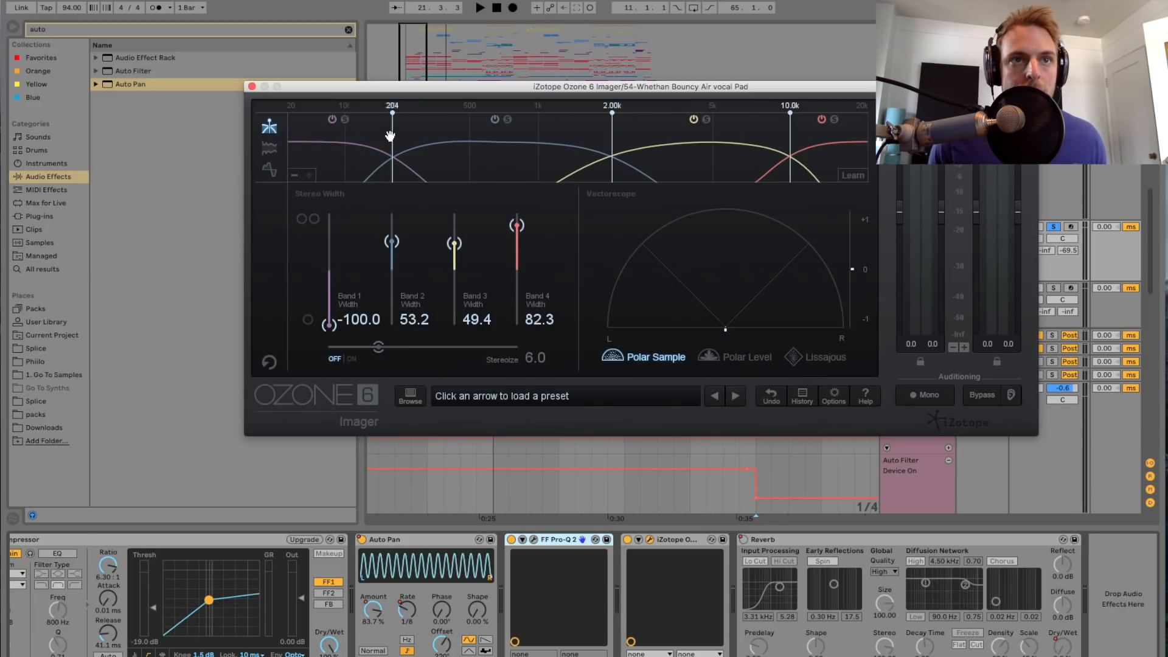
click(252, 87)
Step: Unsolo track 54 Whethan and play it briefly with the full mix from bar 15
drag(413, 54, 414, 27)
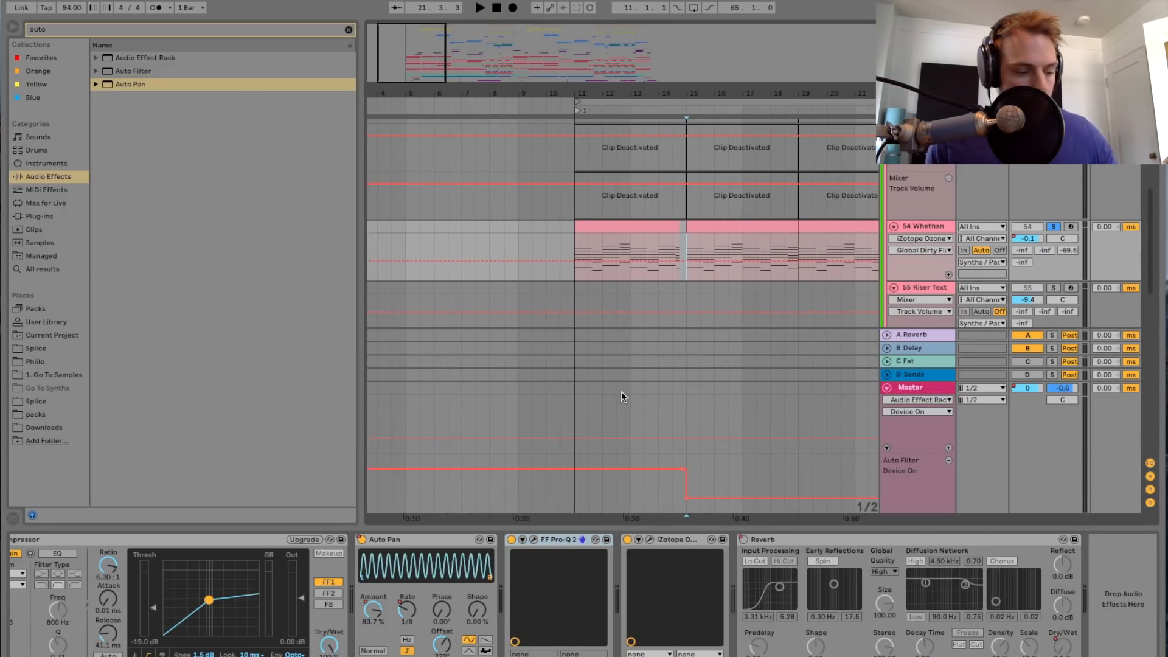
scroll(620, 614, left, 5)
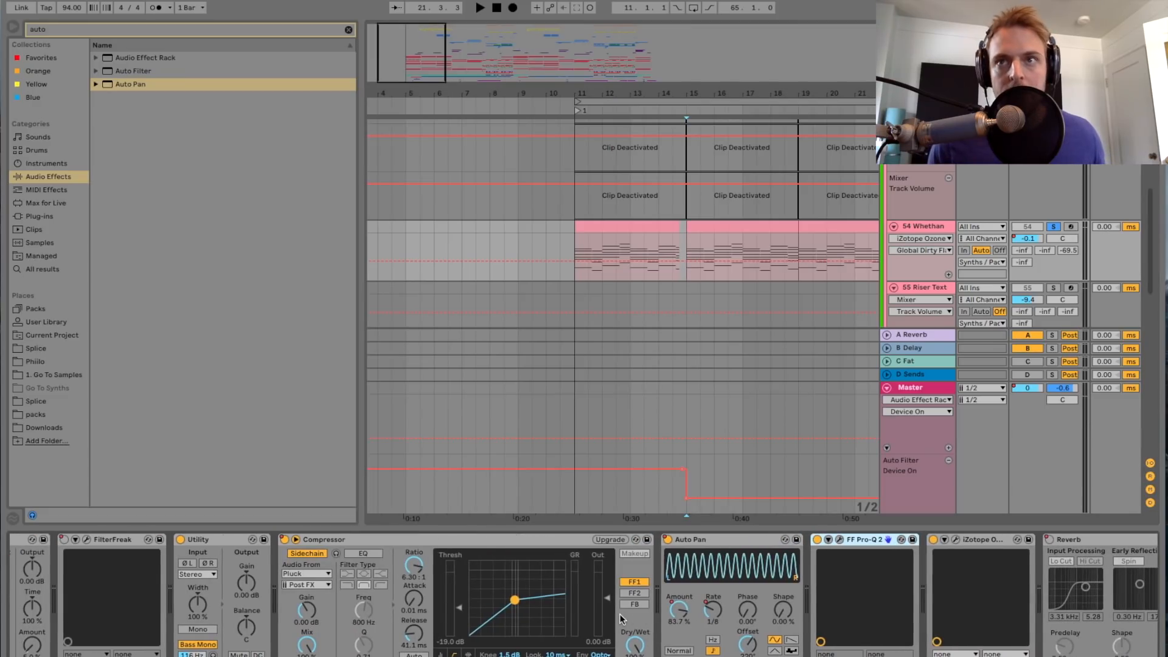
click(1054, 229)
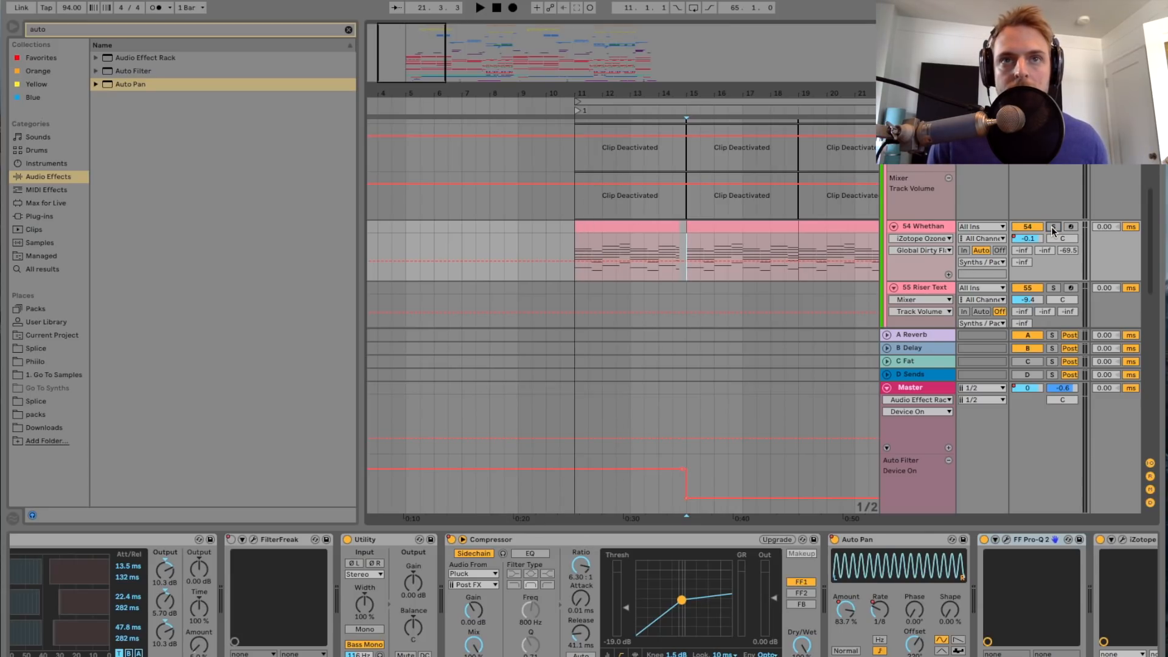
key(space)
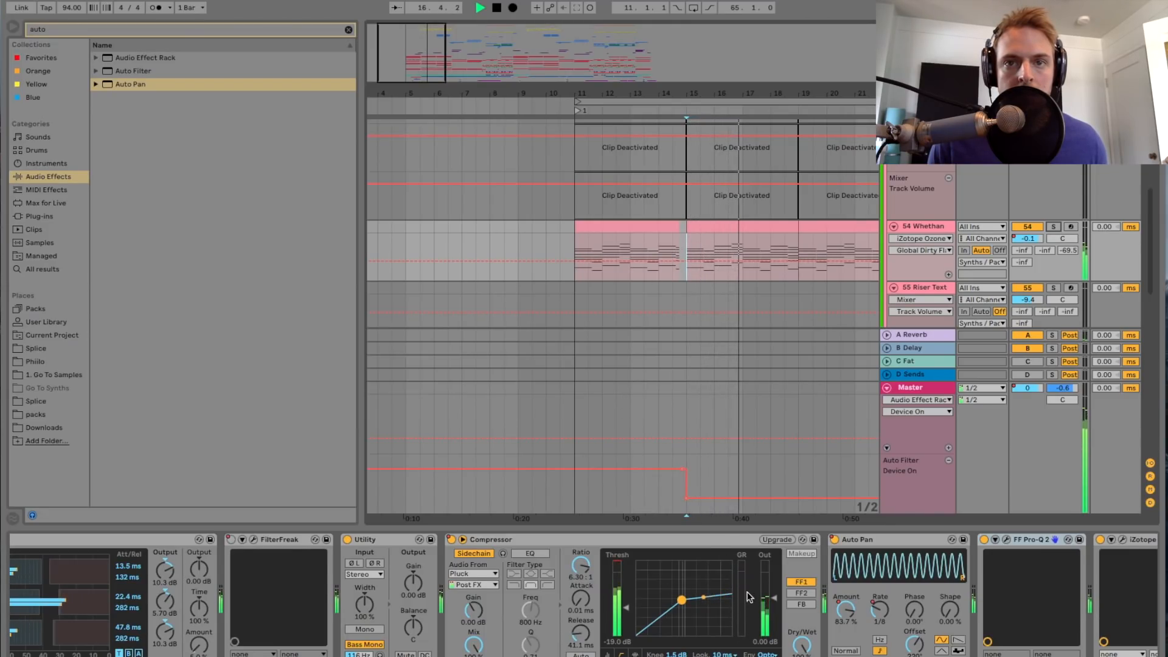
key(space)
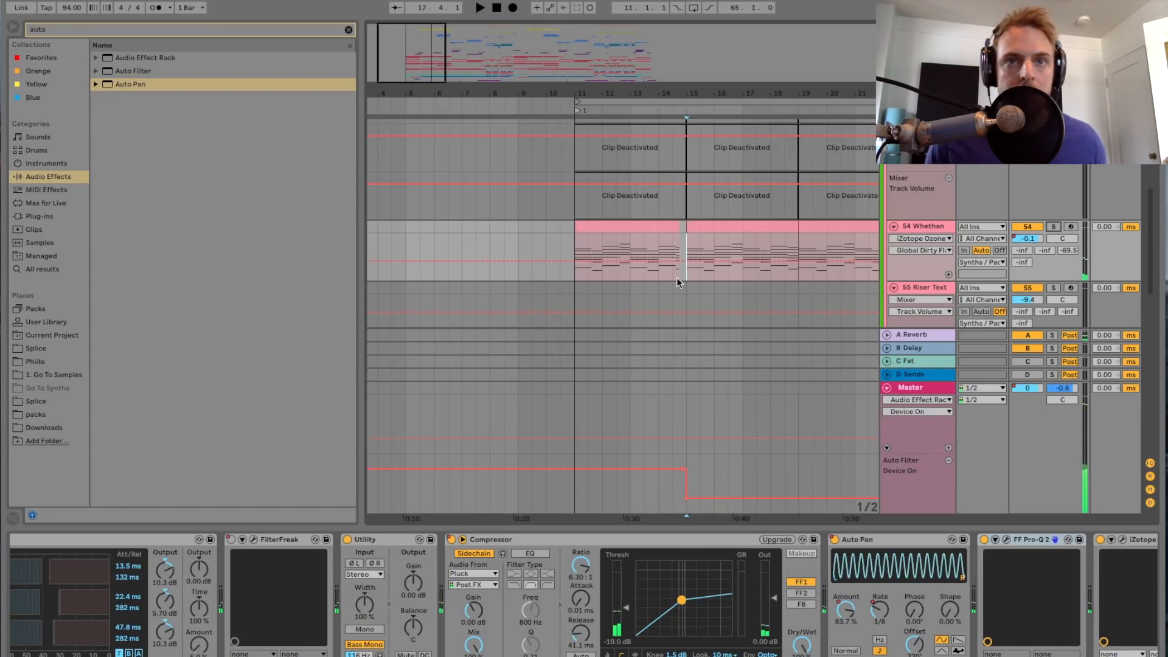
Step: Move the playback start to bar 11 and play the full mix briefly from there
drag(451, 85, 433, 78)
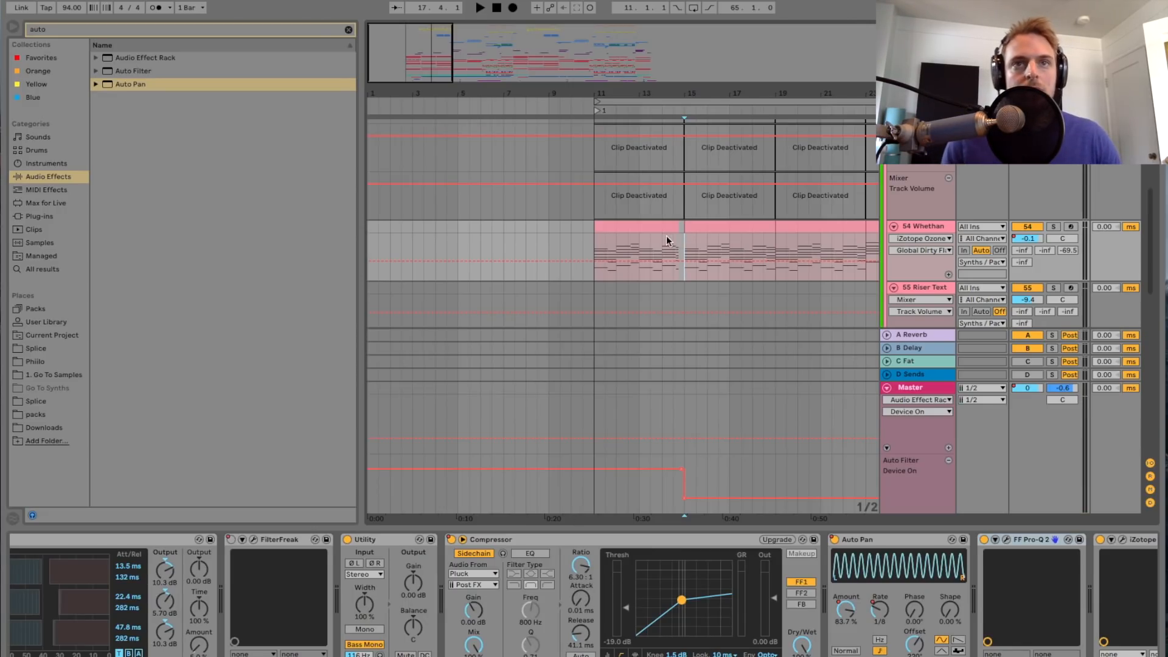
click(596, 252)
click(1053, 227)
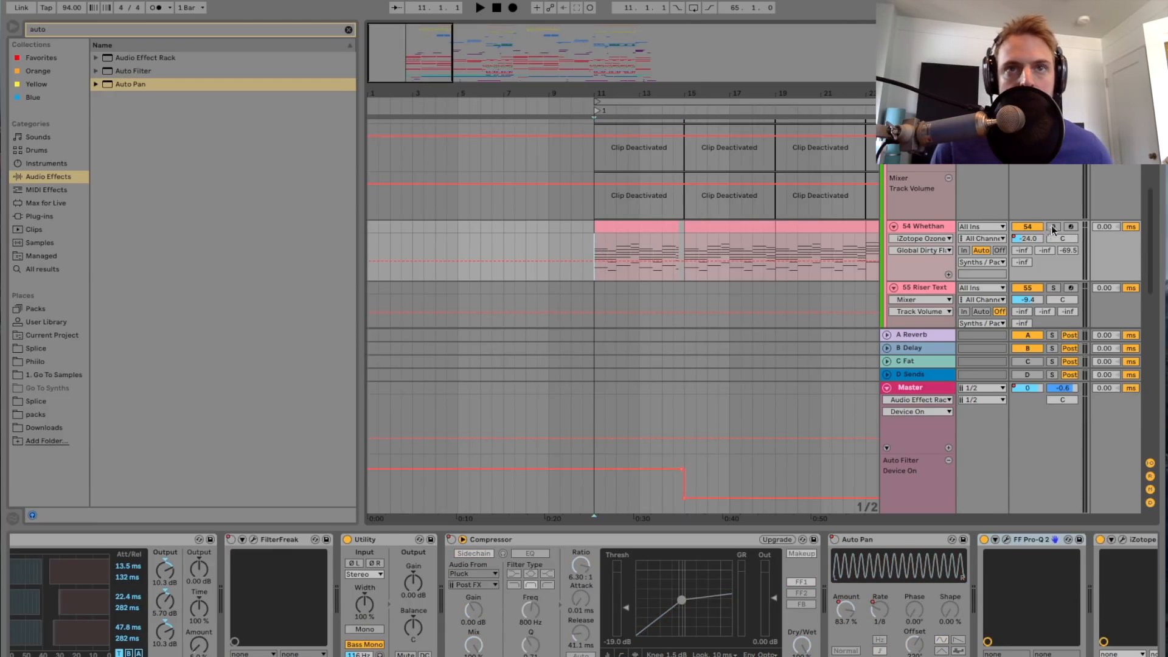
key(space)
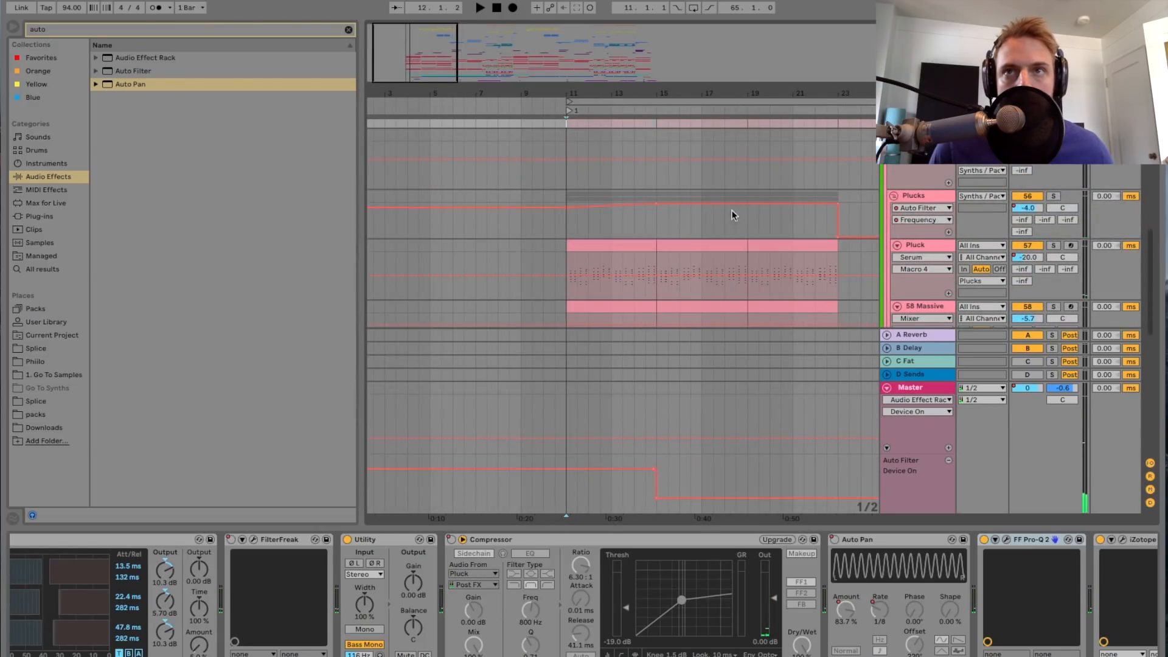
Step: Select the Plucks group, solo it and start playback from bar 11
scroll(907, 175, up, 5)
click(920, 213)
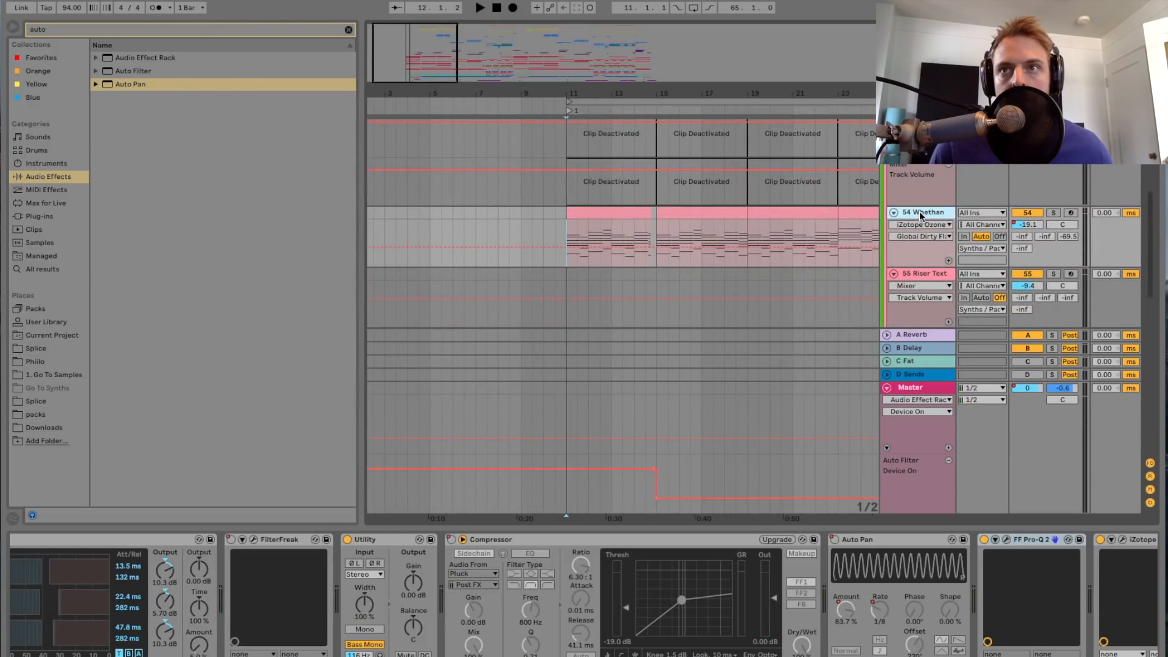
scroll(920, 215, down, 5)
click(922, 210)
click(1053, 210)
key(space)
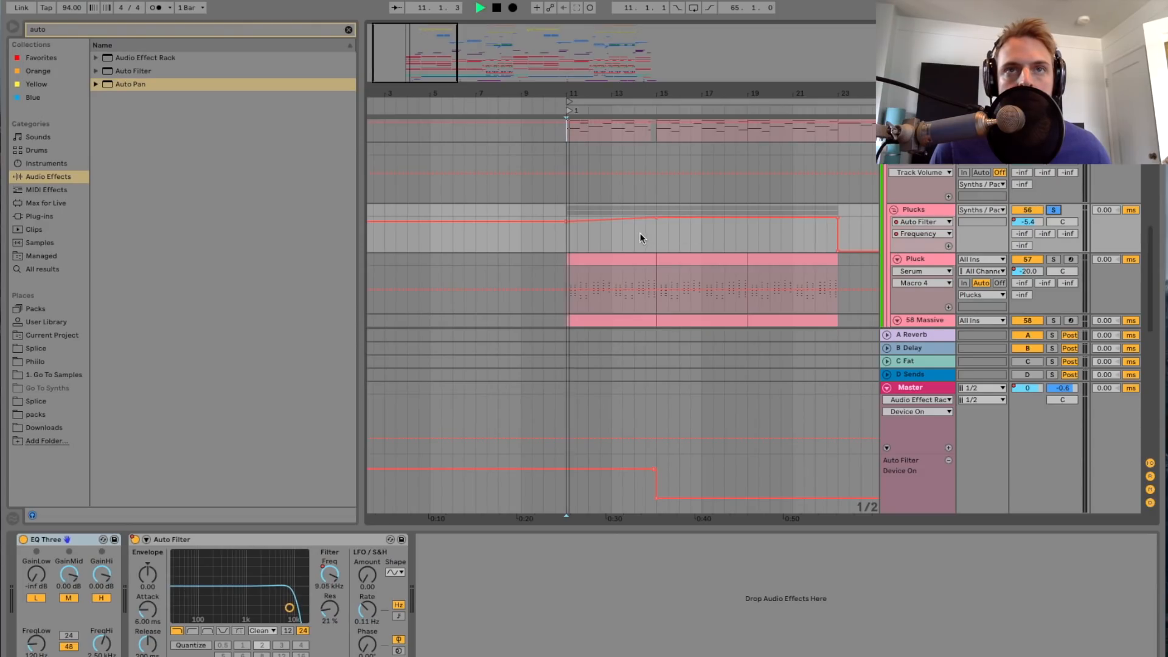
Step: Listen to the soloed Plucks group, replaying it from bar 15, and select its EQ Three device after stopping playback
scroll(575, 178, up, 3)
scroll(577, 181, right, 4)
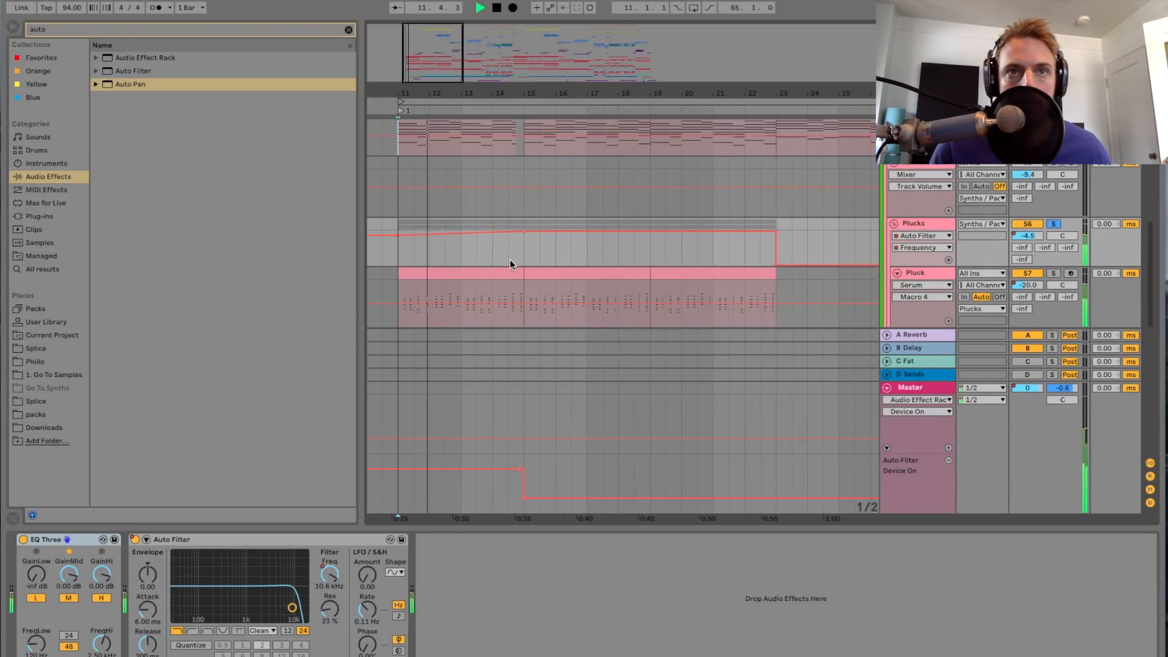
scroll(525, 255, down, 2)
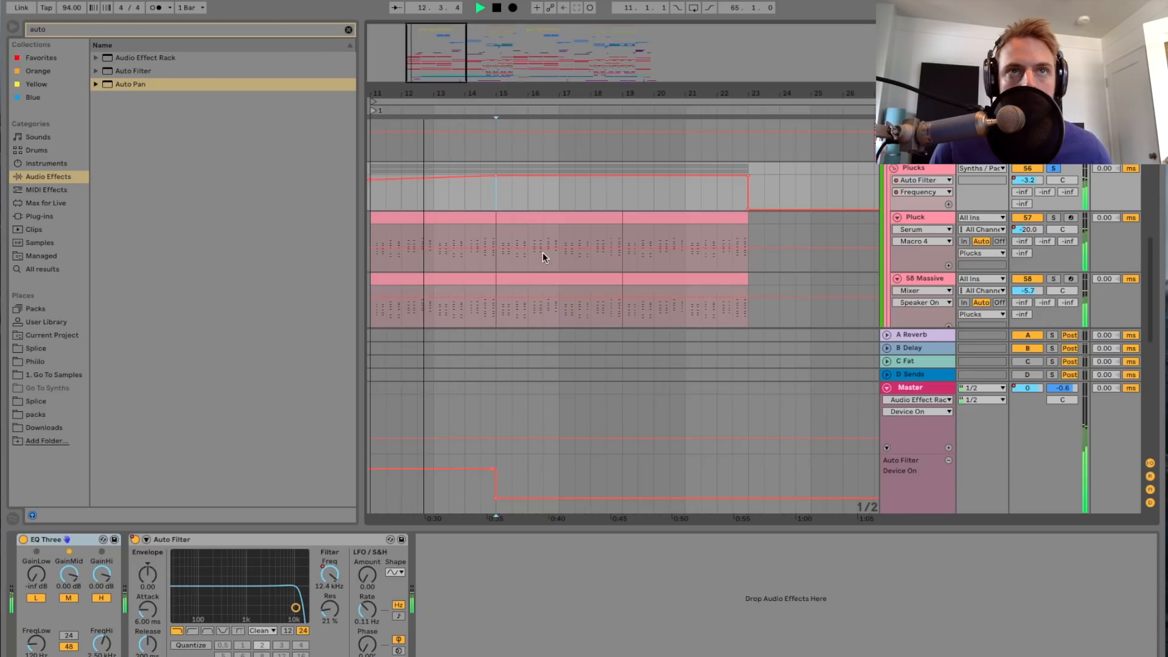
key(space)
key(space)
scroll(543, 253, right, 1)
scroll(535, 177, up, 3)
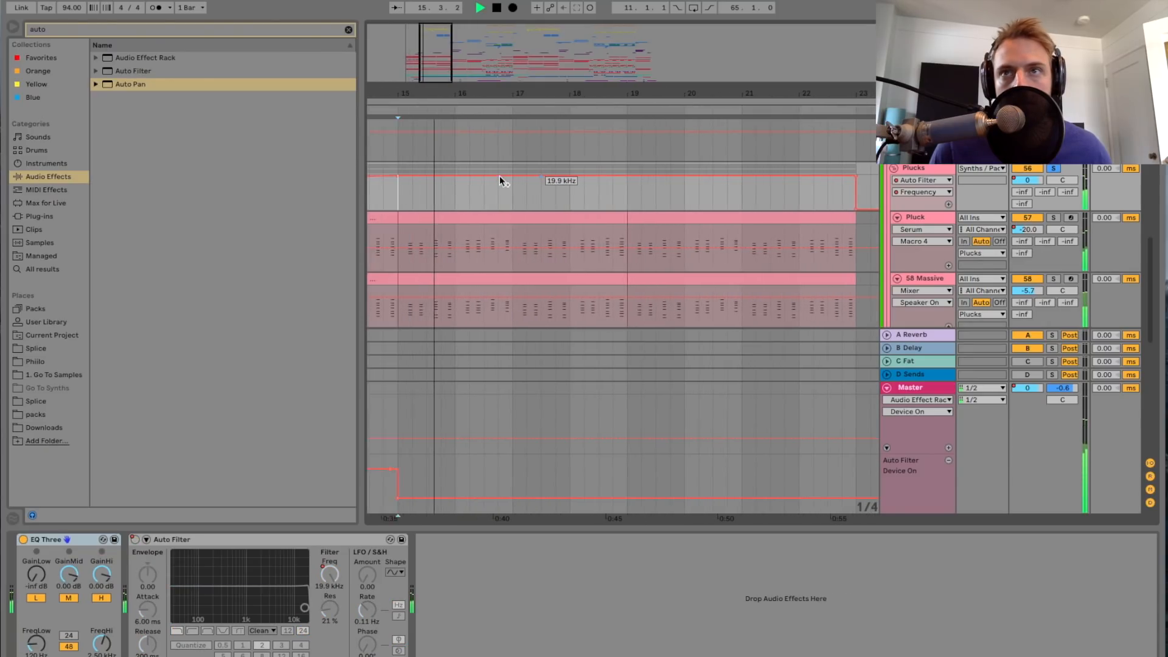
scroll(499, 176, left, 2)
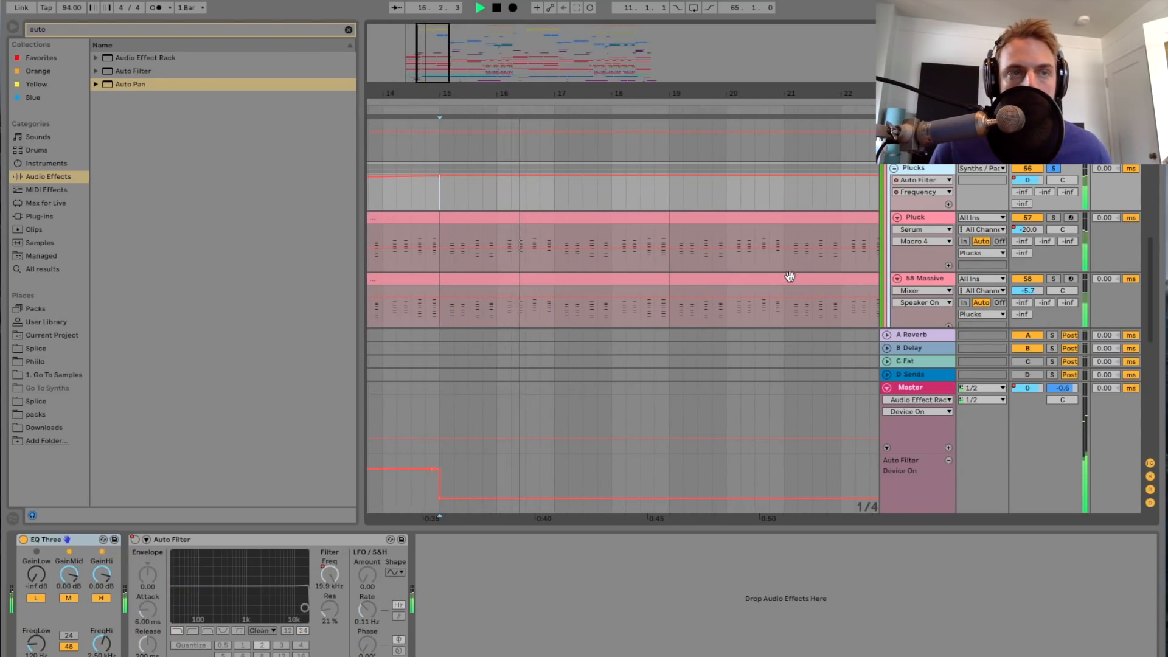
key(space)
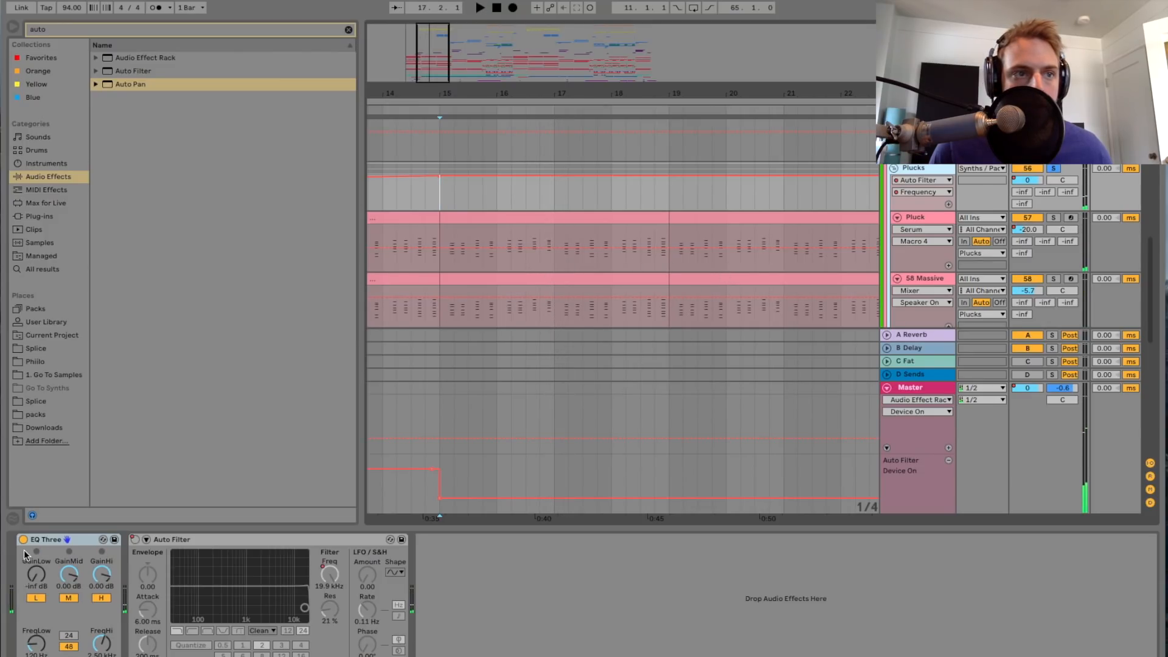
click(55, 541)
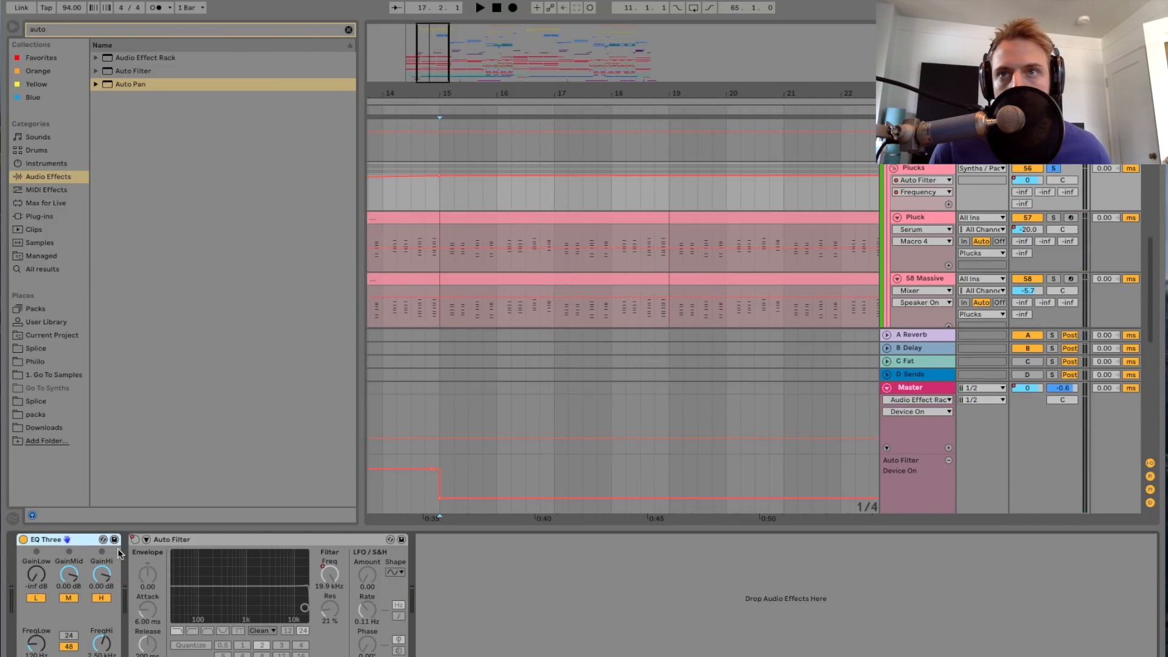
Step: Solo the Pluck track, play it from bar 15 and look along its device chain
click(925, 218)
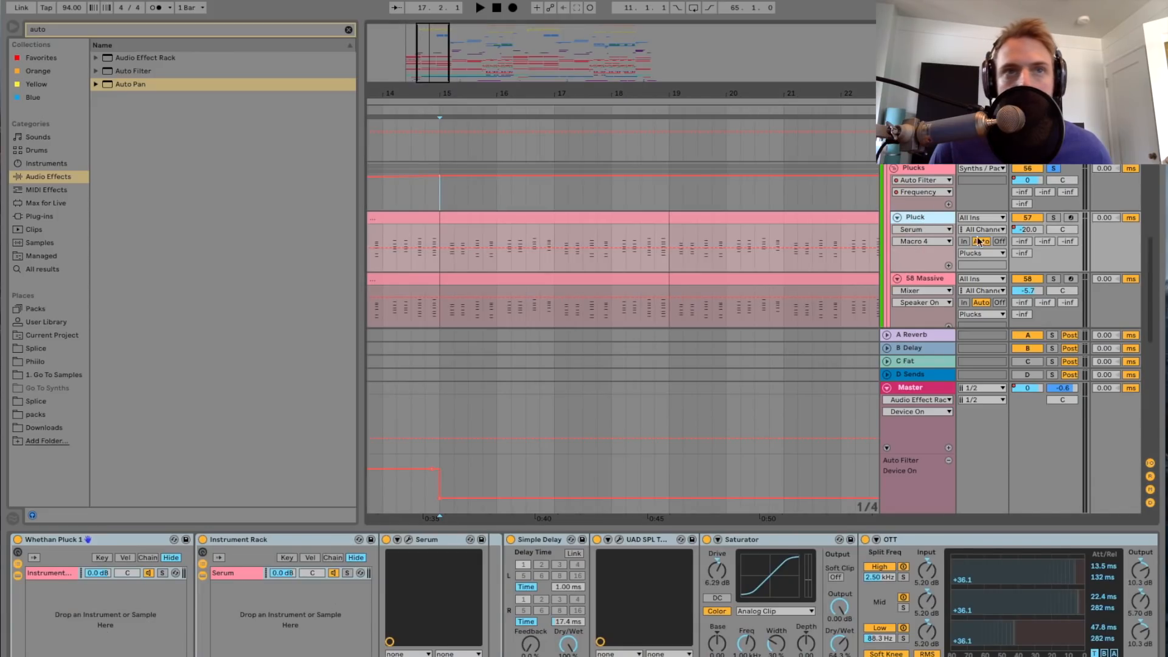
click(1054, 218)
key(space)
drag(434, 56, 434, 62)
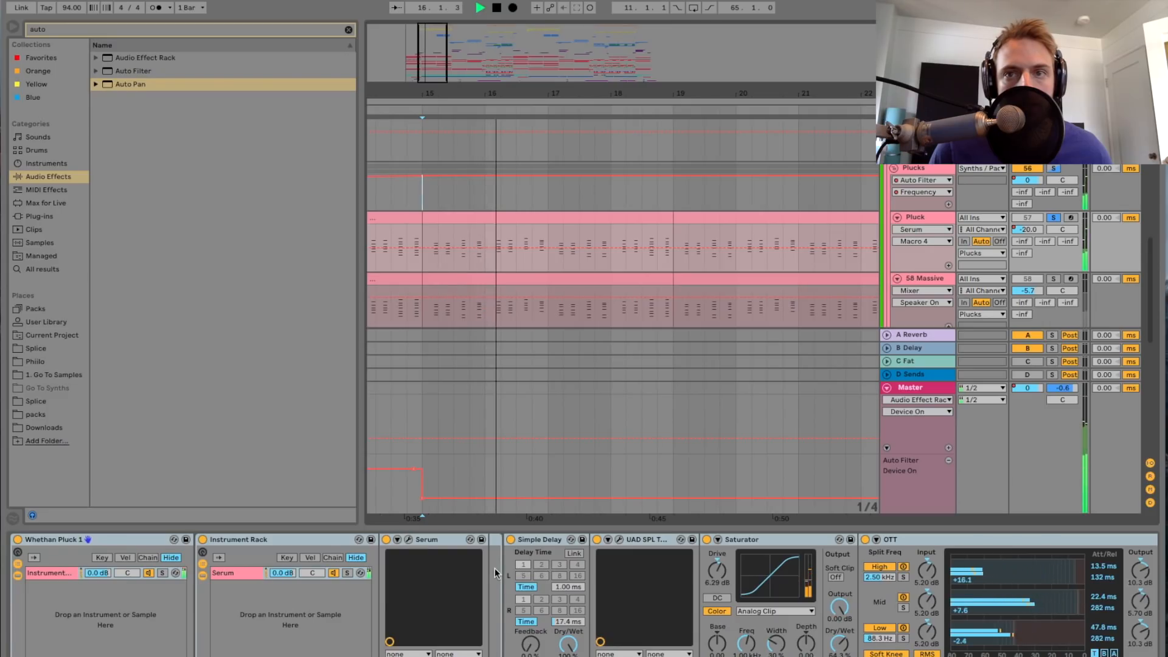
scroll(480, 570, right, 2)
scroll(463, 568, right, 2)
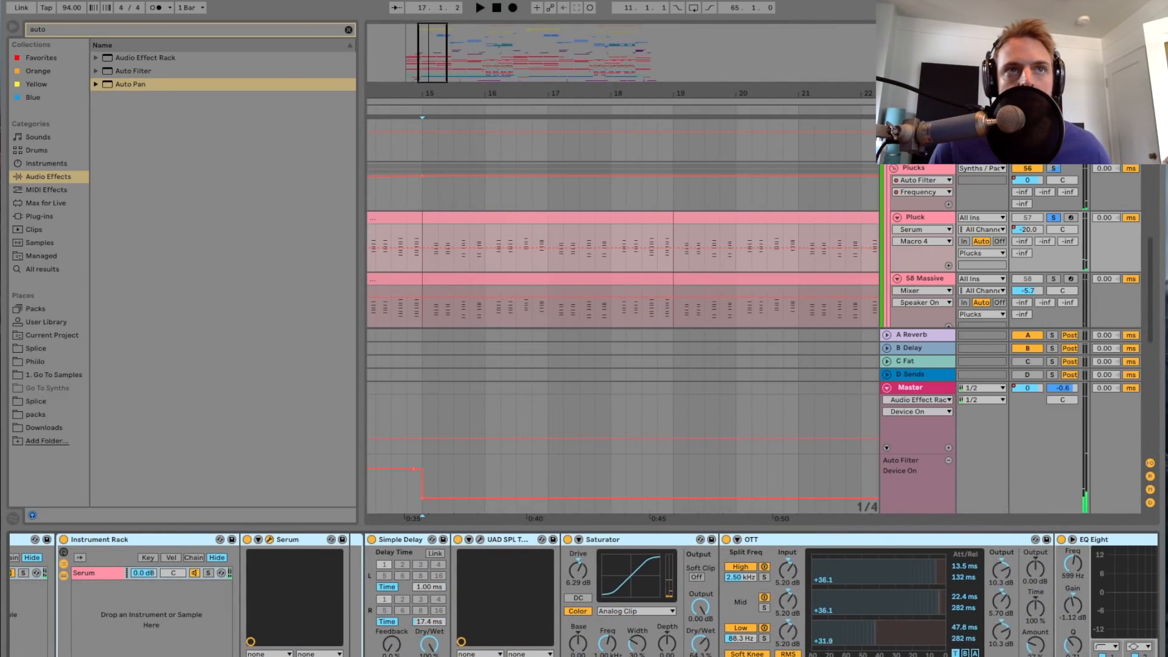
Step: Inspect the Pluck track's Serum plug-in, close it and replay the soloed track briefly from bar 15
drag(286, 21, 564, 24)
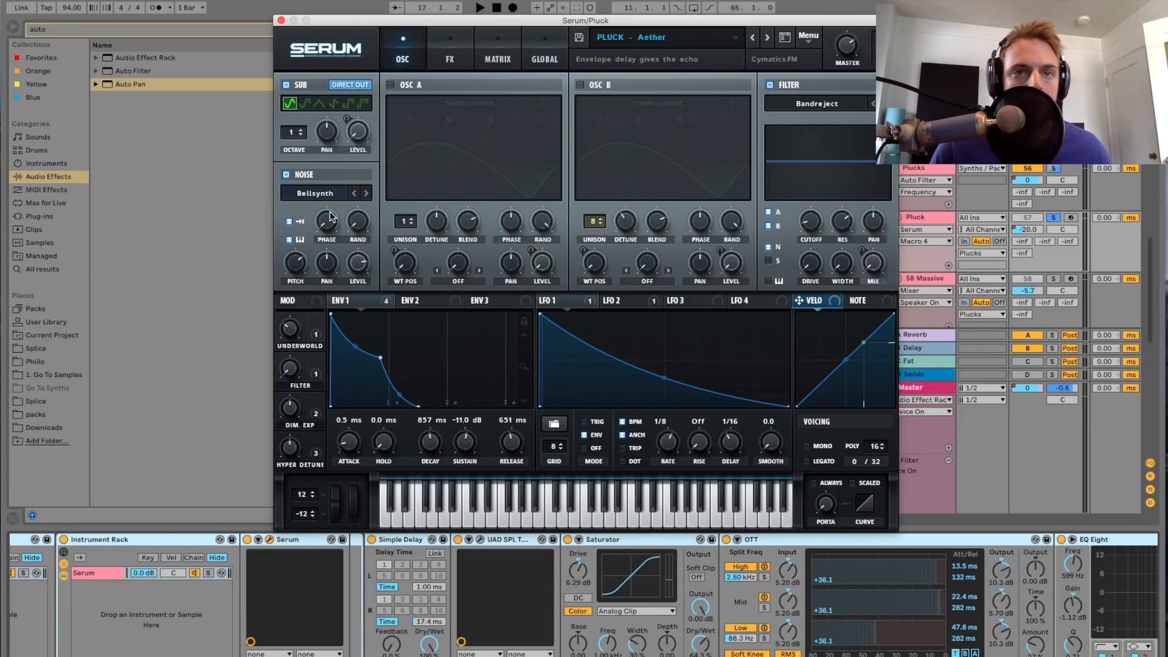
click(280, 20)
key(space)
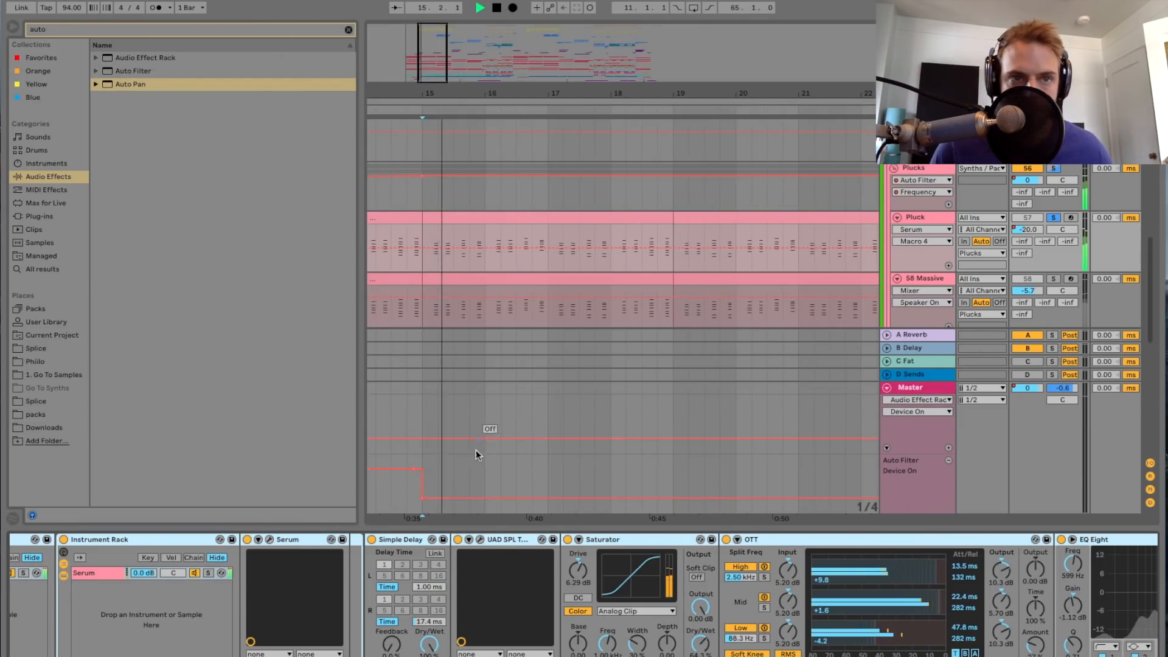
scroll(481, 545, right, 2)
key(space)
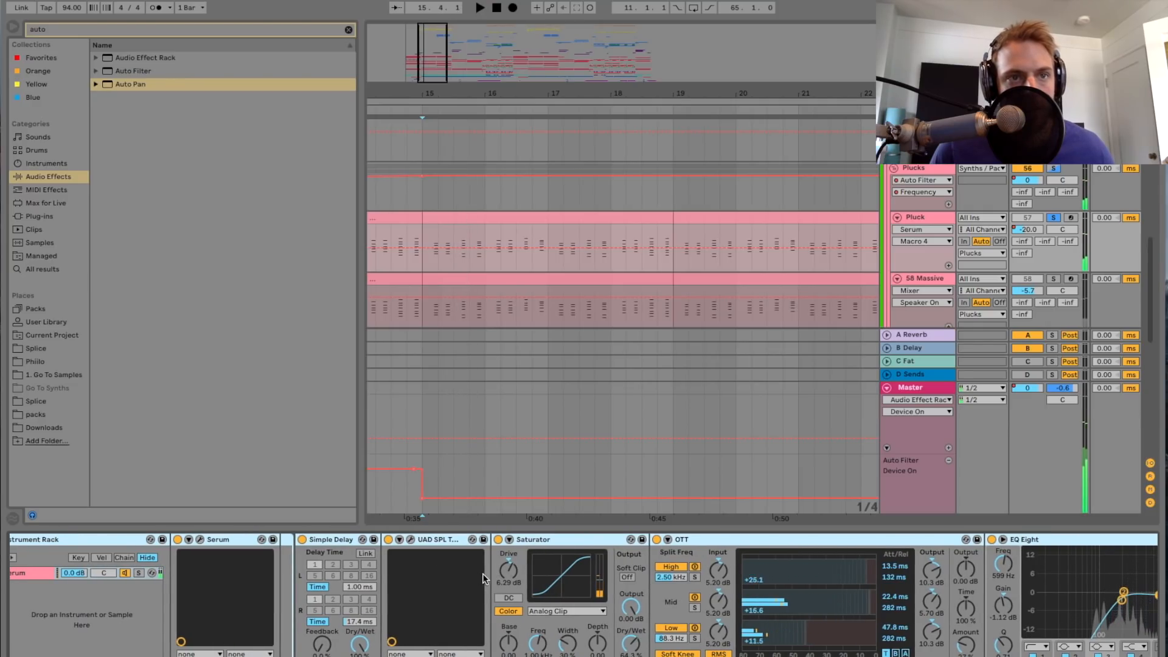
Step: Search the audio effects for "simple" and add a second Simple Delay right after the Pluck track's existing one
click(338, 540)
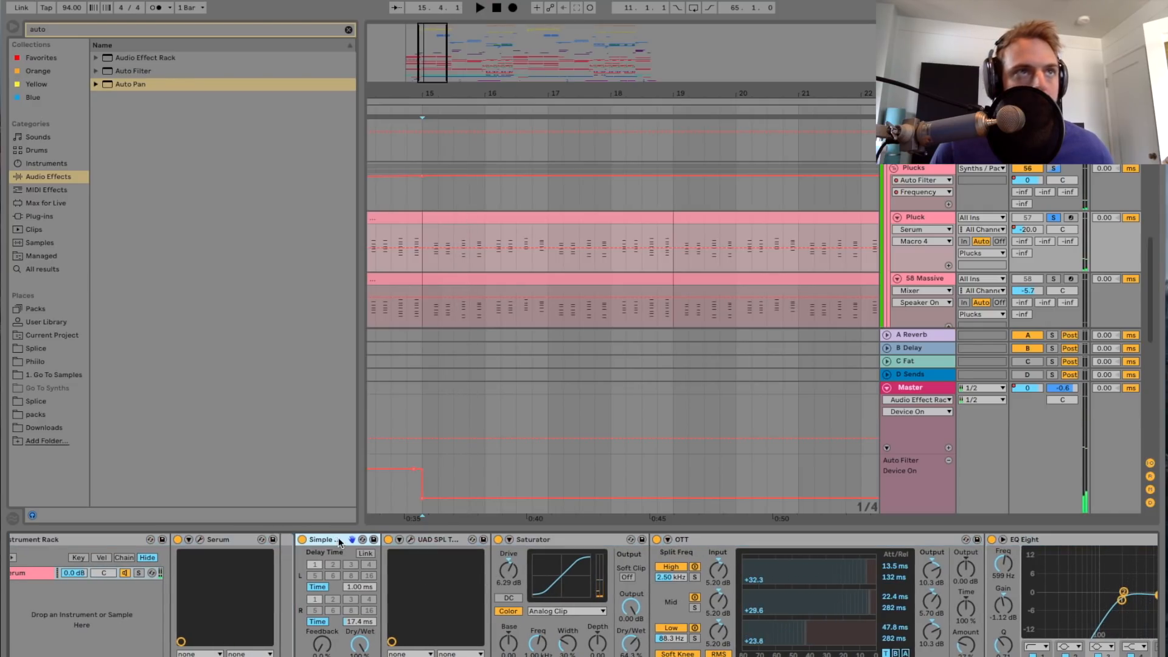
click(107, 28)
text(simpl)
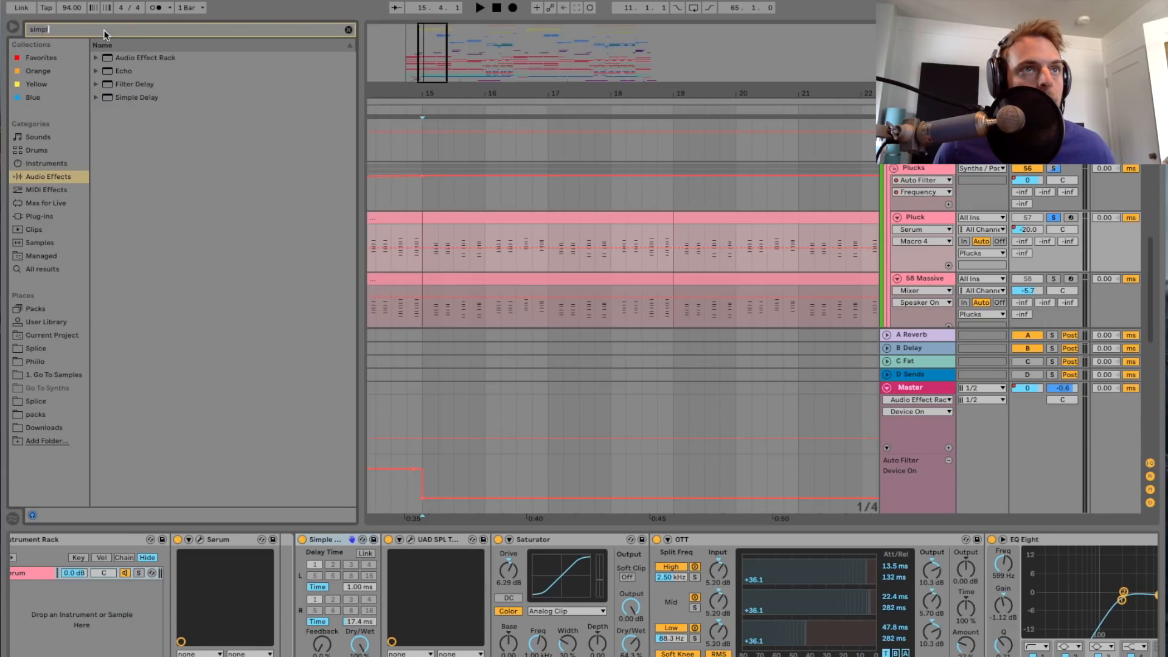
text(e)
mouse_move(137, 97)
mouse_down()
mouse_move(361, 573)
mouse_move(382, 567)
mouse_up()
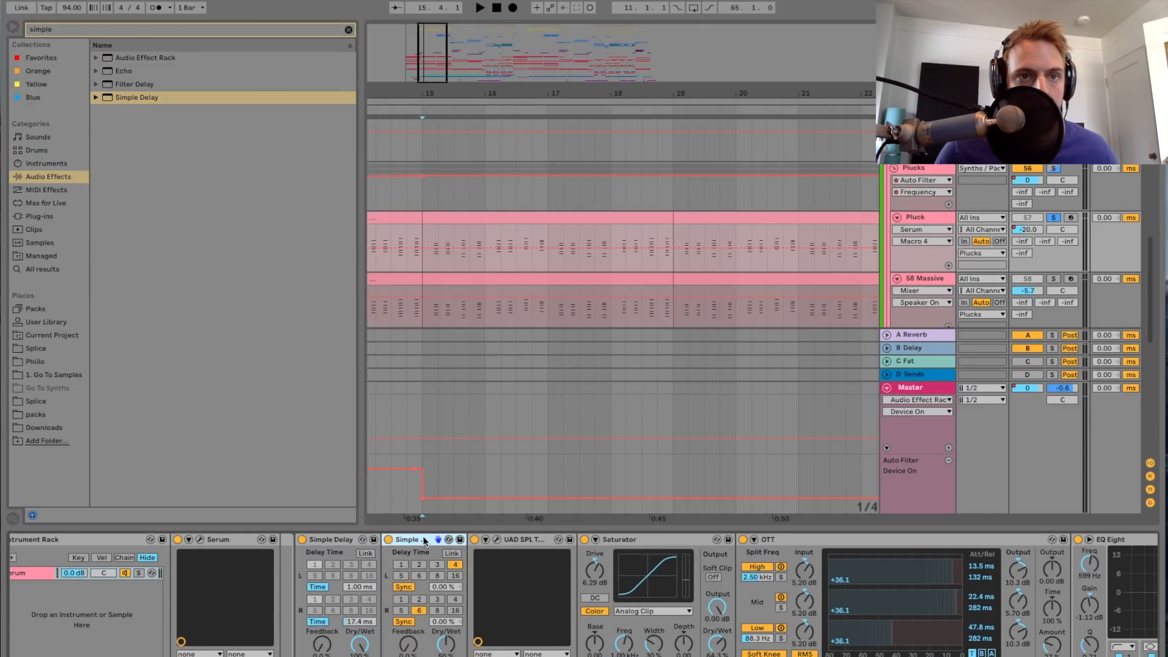
Step: Switch both channels of the second Simple Delay to Time mode, with 1.00 ms left, 19.7 ms right and a fully wet mix
click(404, 587)
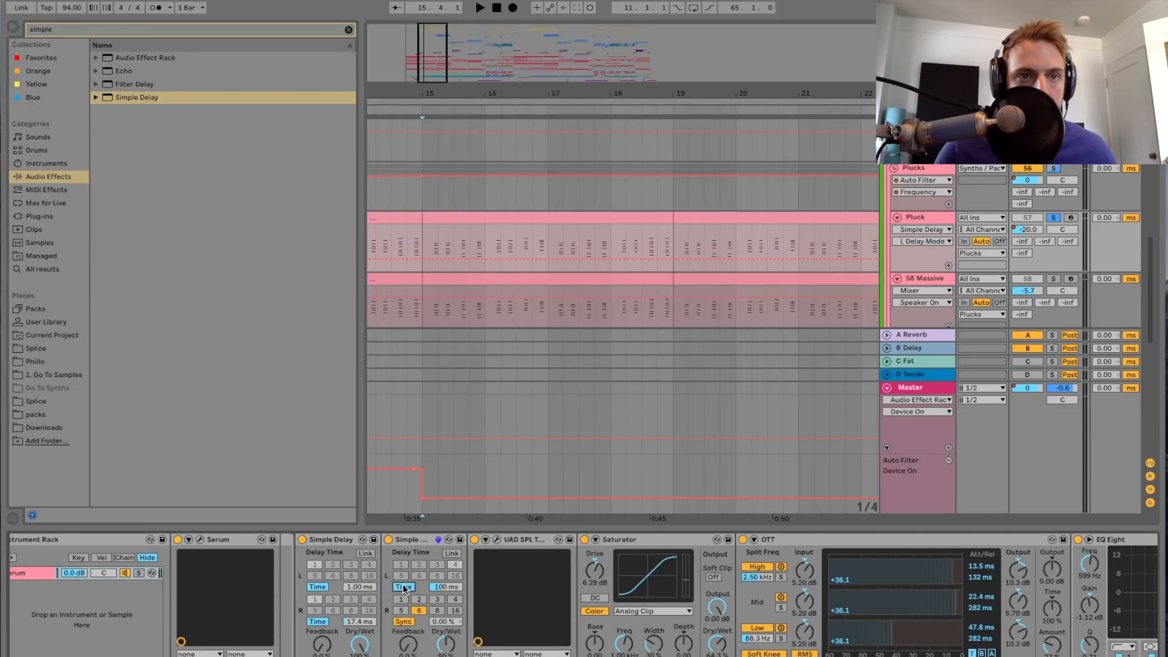
click(403, 622)
drag(451, 586, 451, 586)
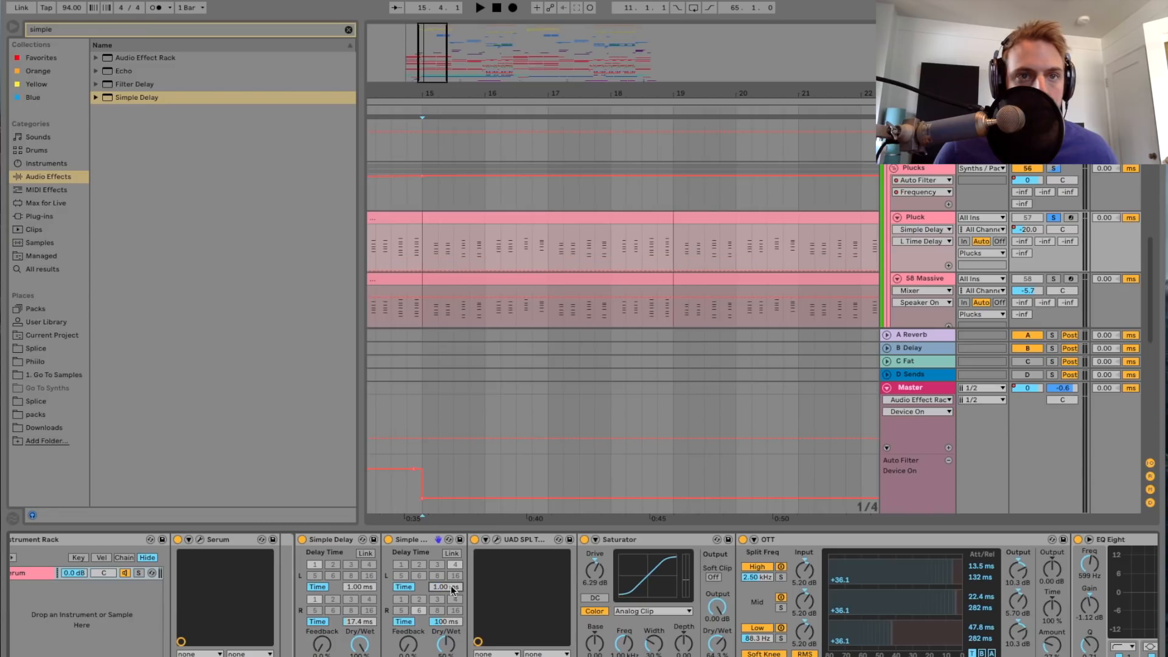
drag(448, 625, 448, 625)
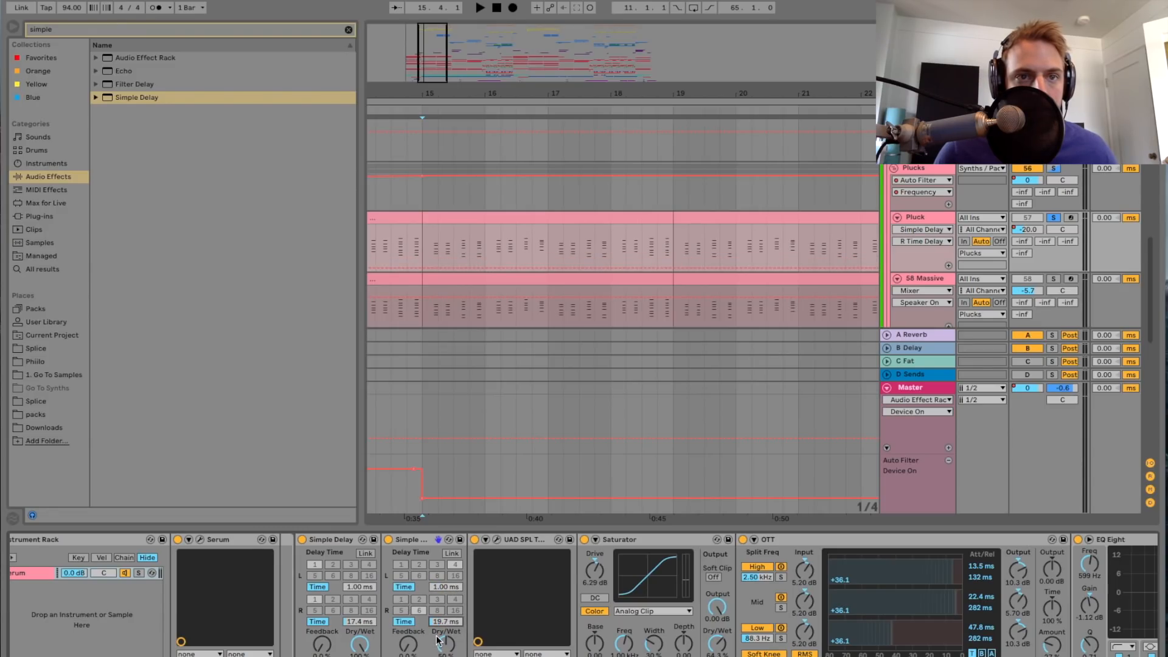
drag(444, 649, 445, 649)
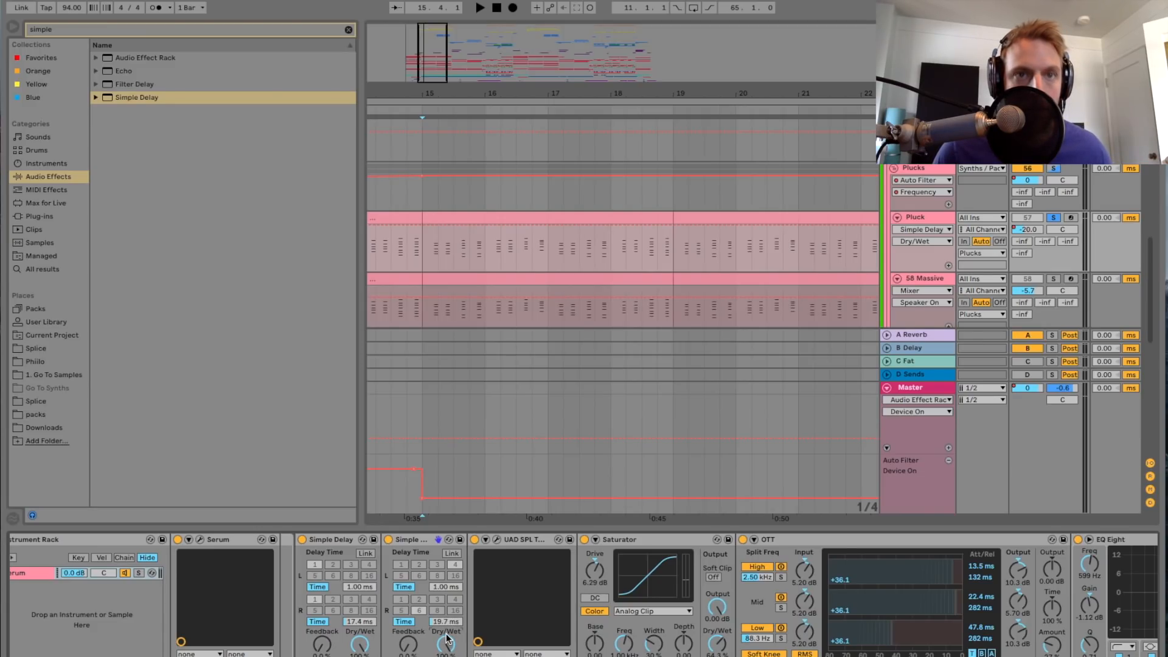
Step: Delete the second Simple Delay from the Pluck track
click(427, 541)
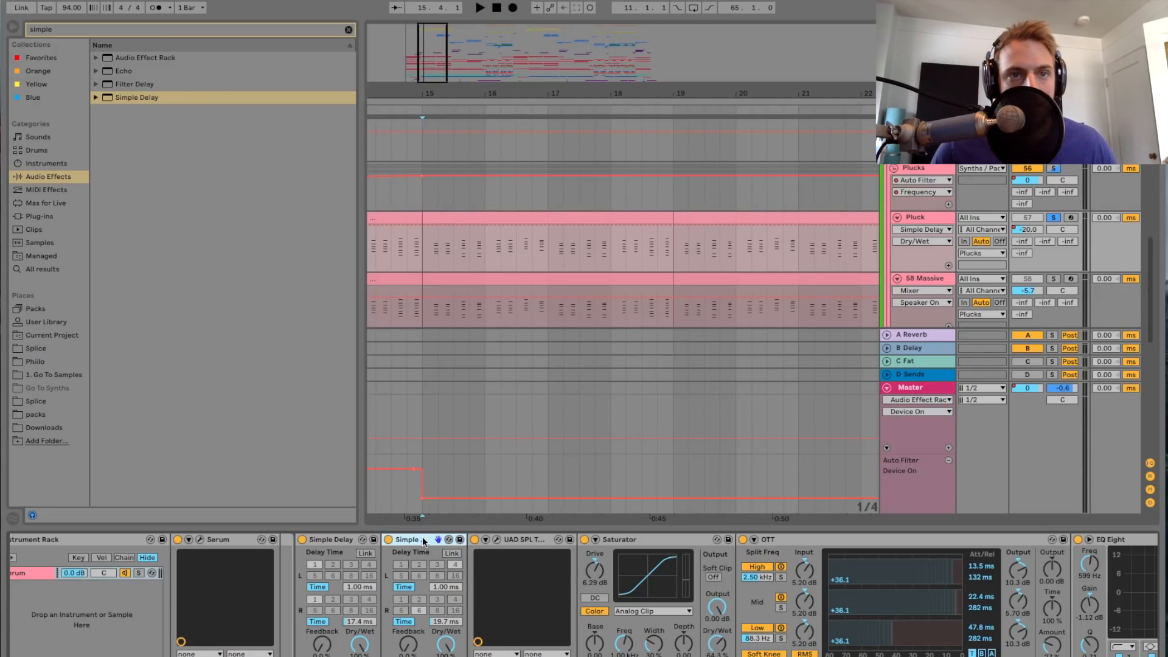
key(Delete)
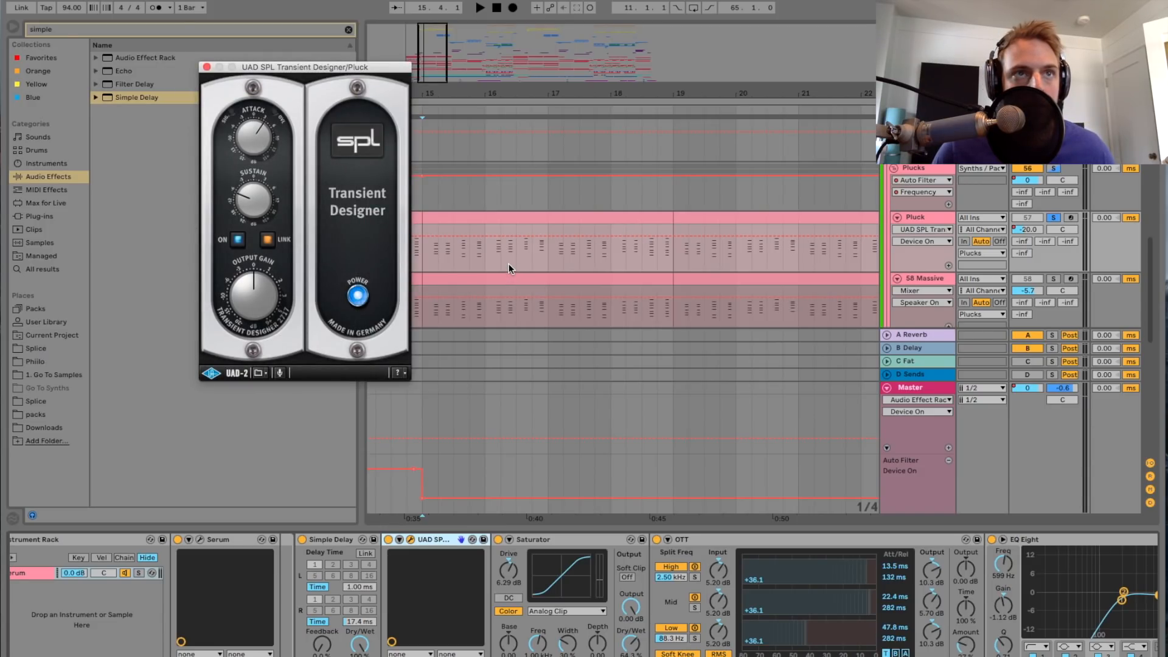
Step: Play the soloed Pluck track with the UAD SPL Transient Designer on view, close the plug-in and check the remaining devices up to EQ Eight
key(space)
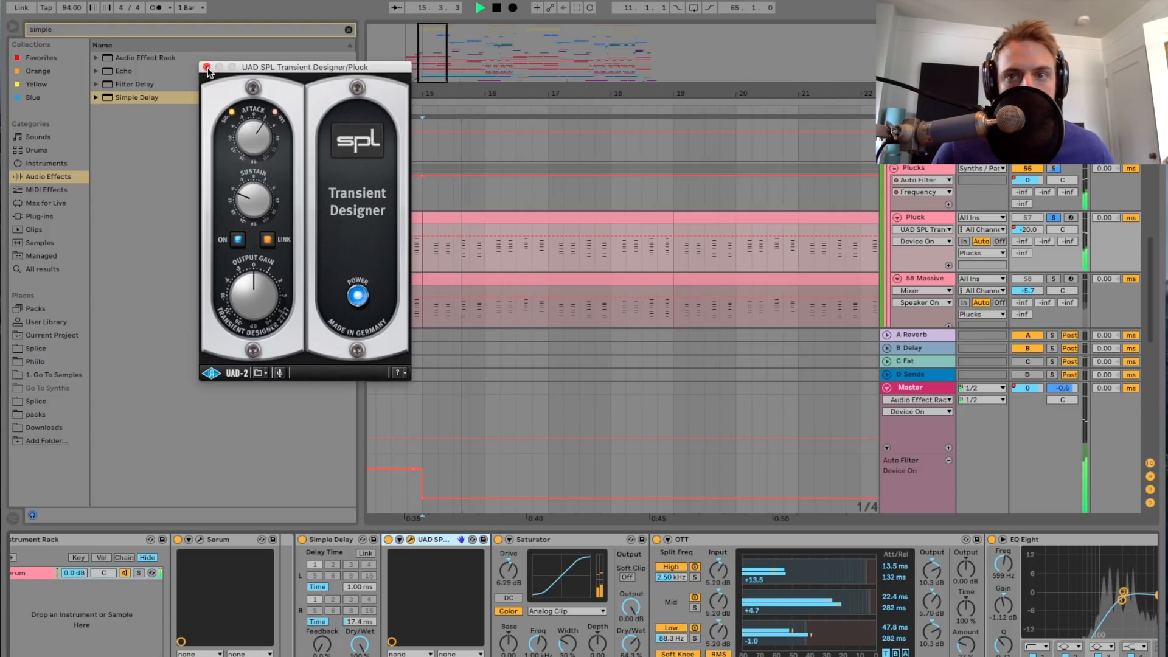
click(207, 66)
scroll(613, 580, right, 5)
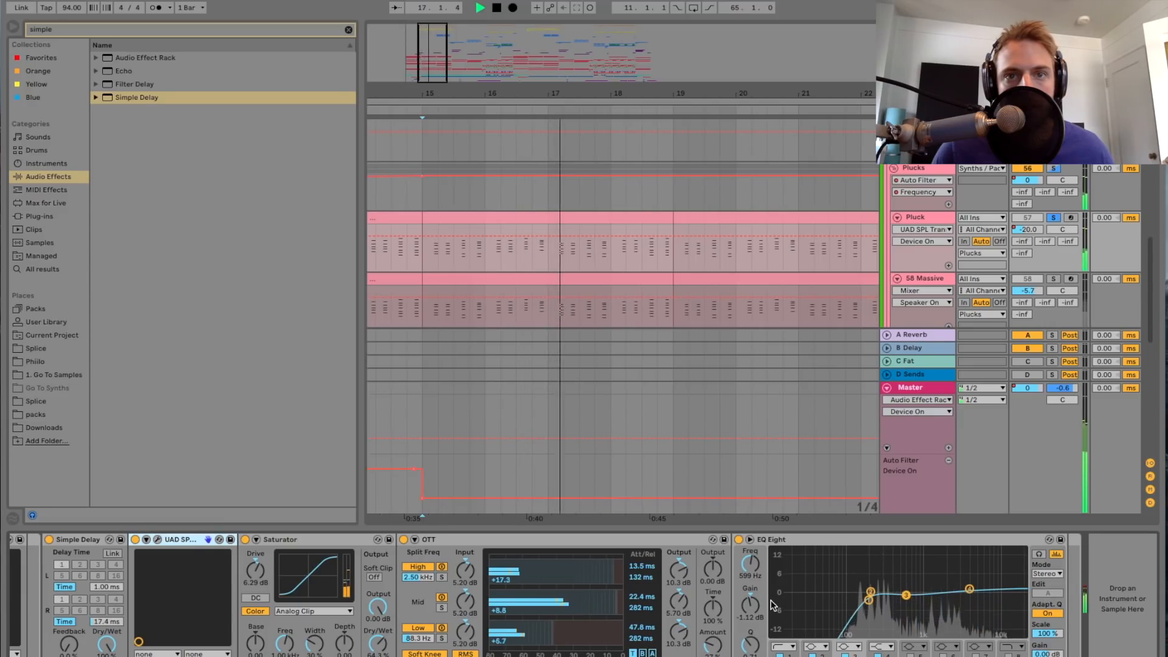
scroll(771, 606, left, 2)
key(space)
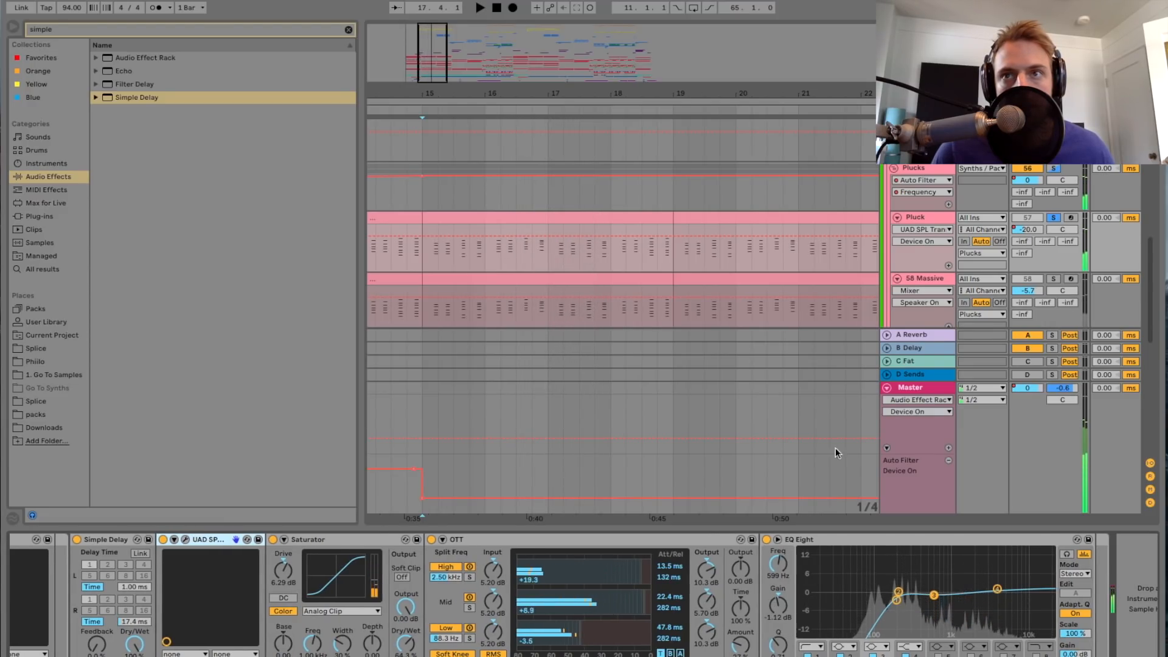
Step: Select track 58 Massive, solo it in place of Pluck and listen to it from bar 15
click(941, 279)
click(1056, 280)
key(space)
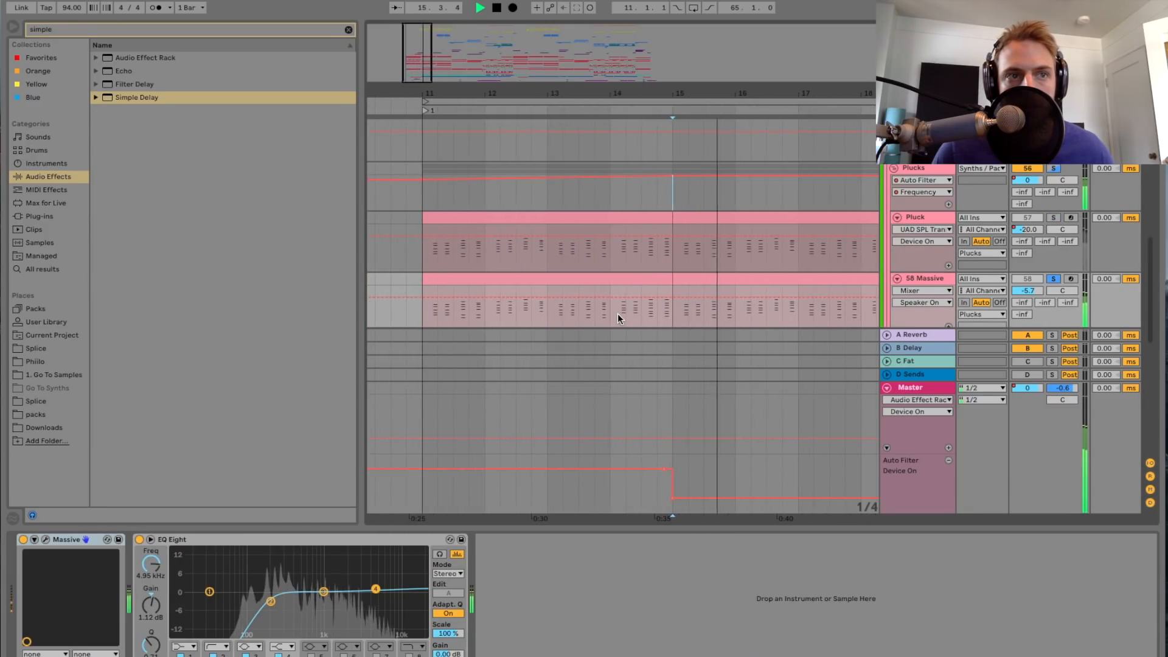
scroll(618, 315, down, 1)
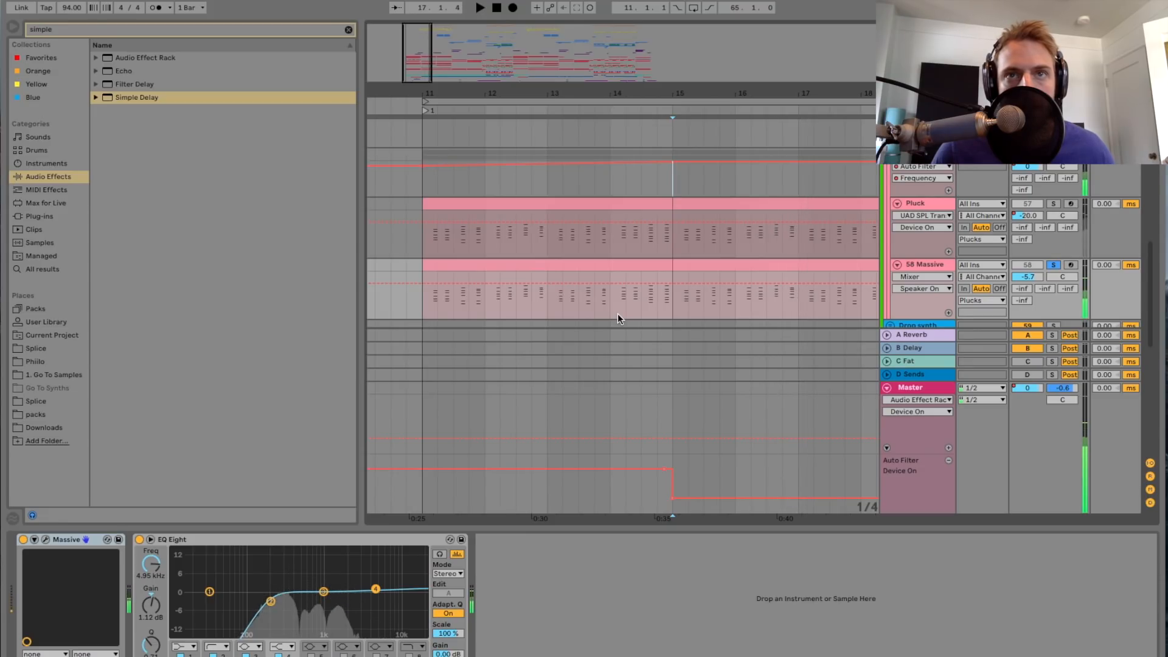
Step: Solo Pluck and 58 Massive together and play both from just after the start of bar 15
click(433, 241)
click(677, 235)
scroll(673, 237, right, 4)
scroll(672, 237, up, 3)
click(1053, 204)
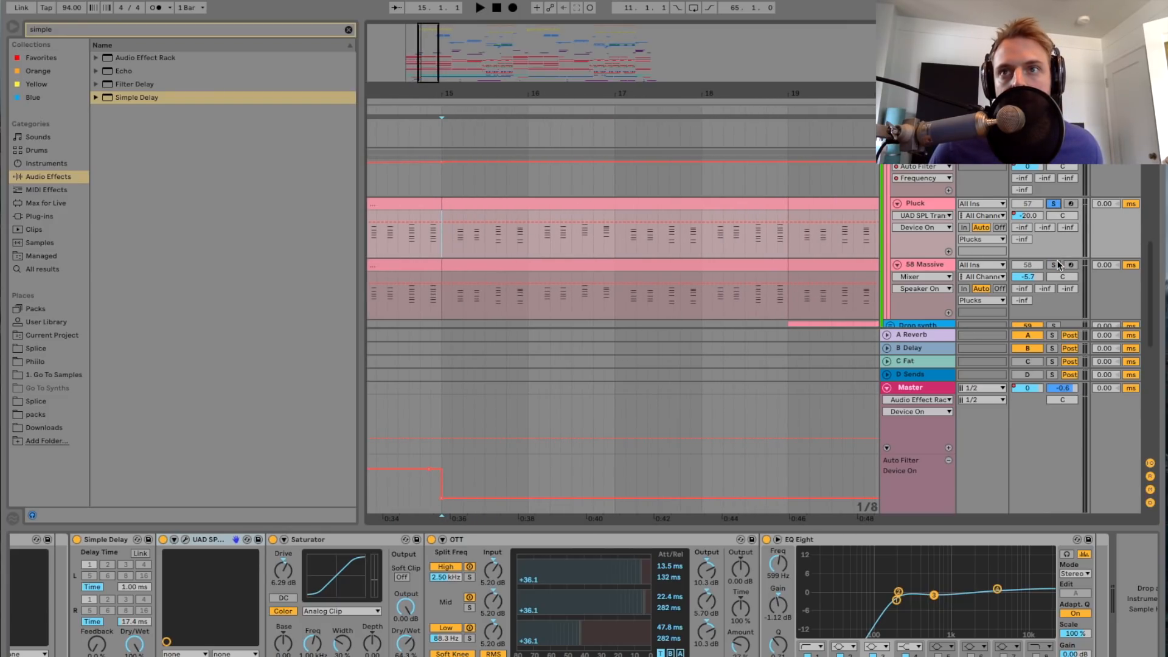
super+click(1053, 264)
drag(427, 72, 433, 84)
click(429, 250)
key(space)
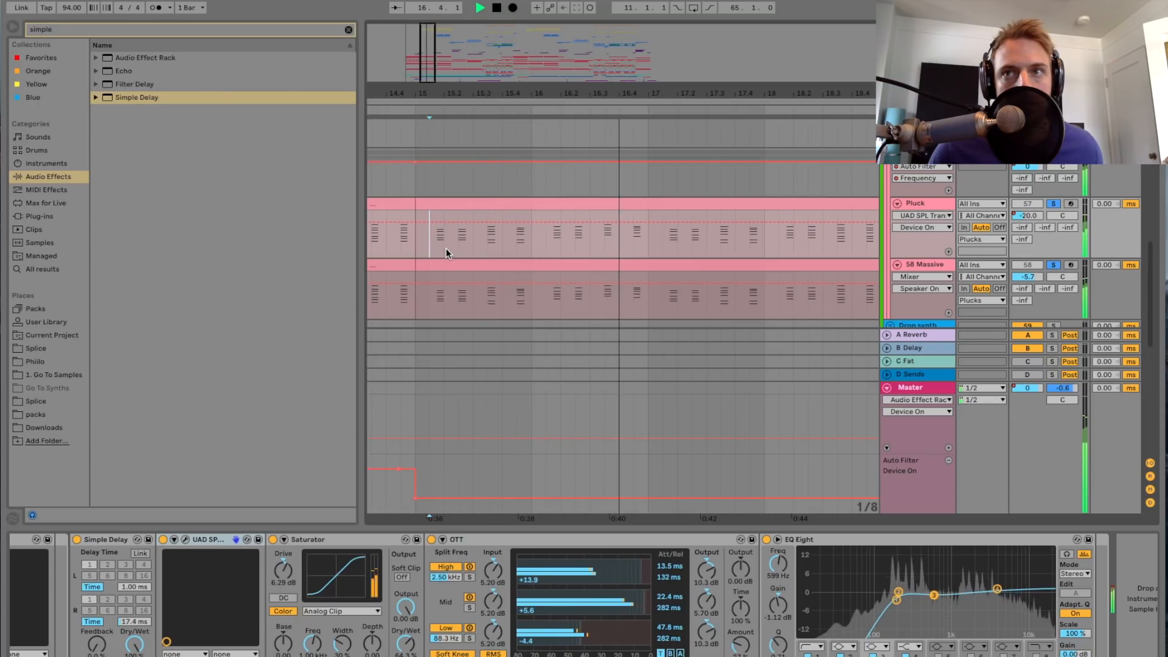
Step: Switch 58 Massive's solo off and back on during playback to compare Pluck alone with the layered sound, then stop
click(1053, 266)
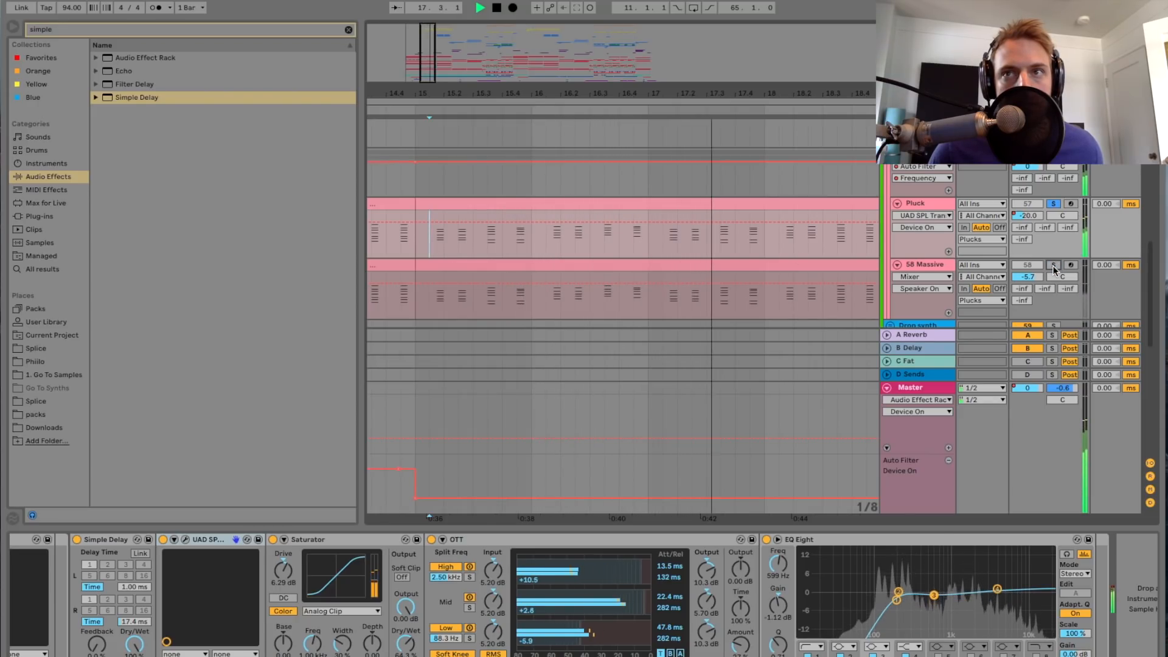
click(1053, 266)
drag(432, 76, 431, 46)
key(space)
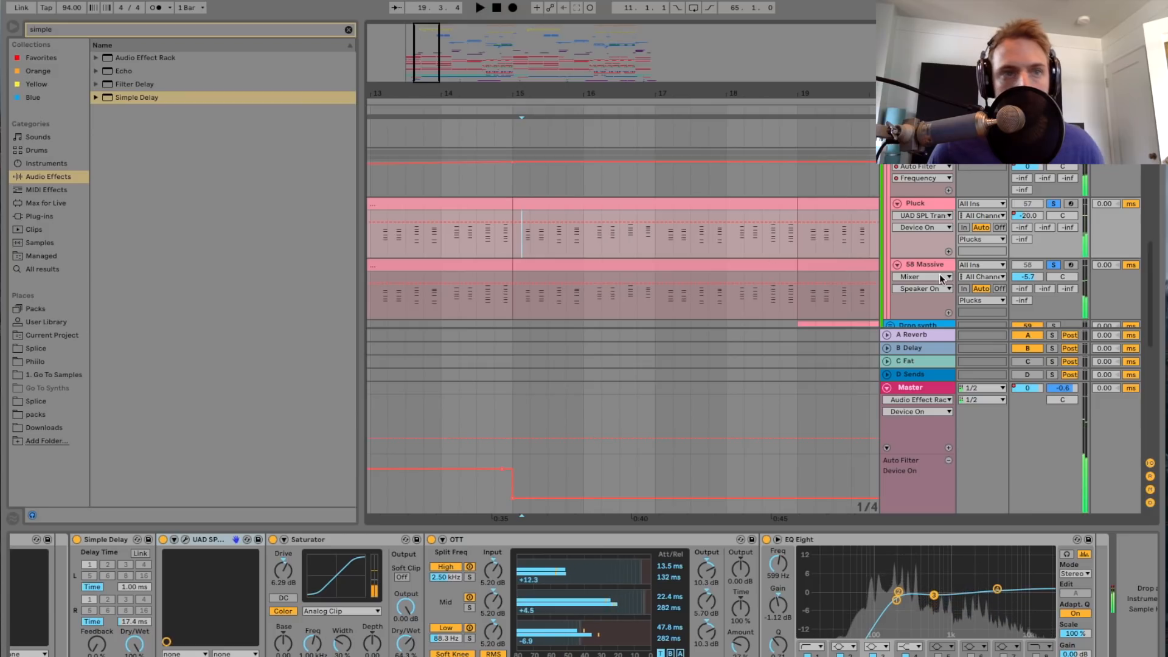
Step: Inspect the Massive plug-in on track 58, including its envelope page, and close it
click(925, 268)
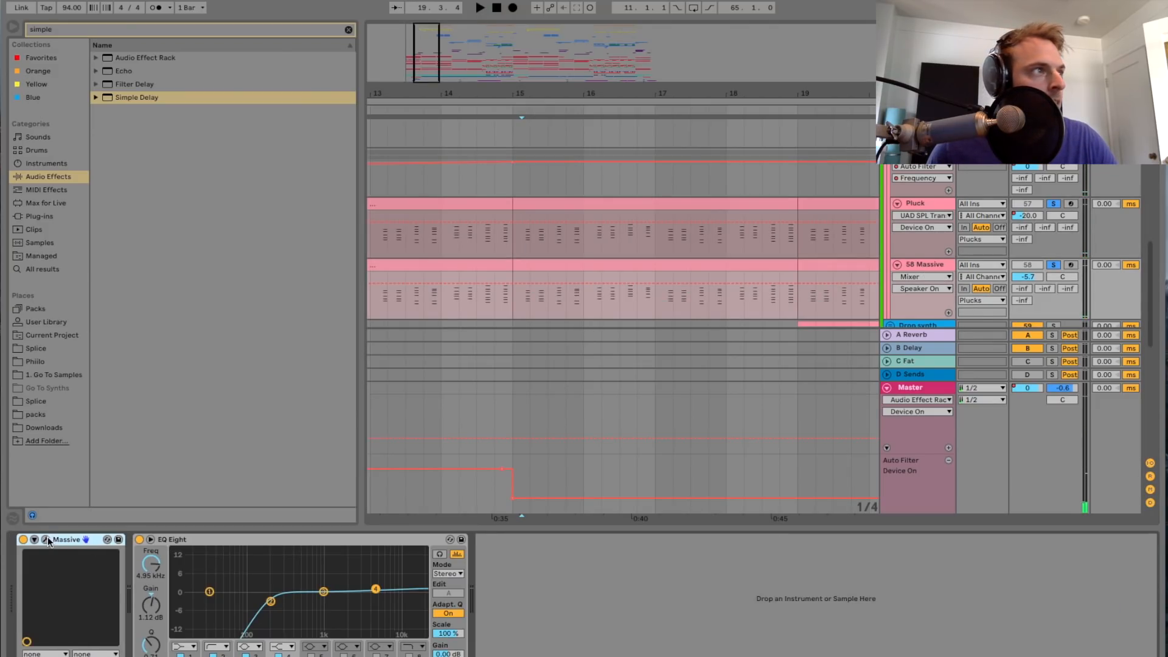
drag(1167, 39, 450, 39)
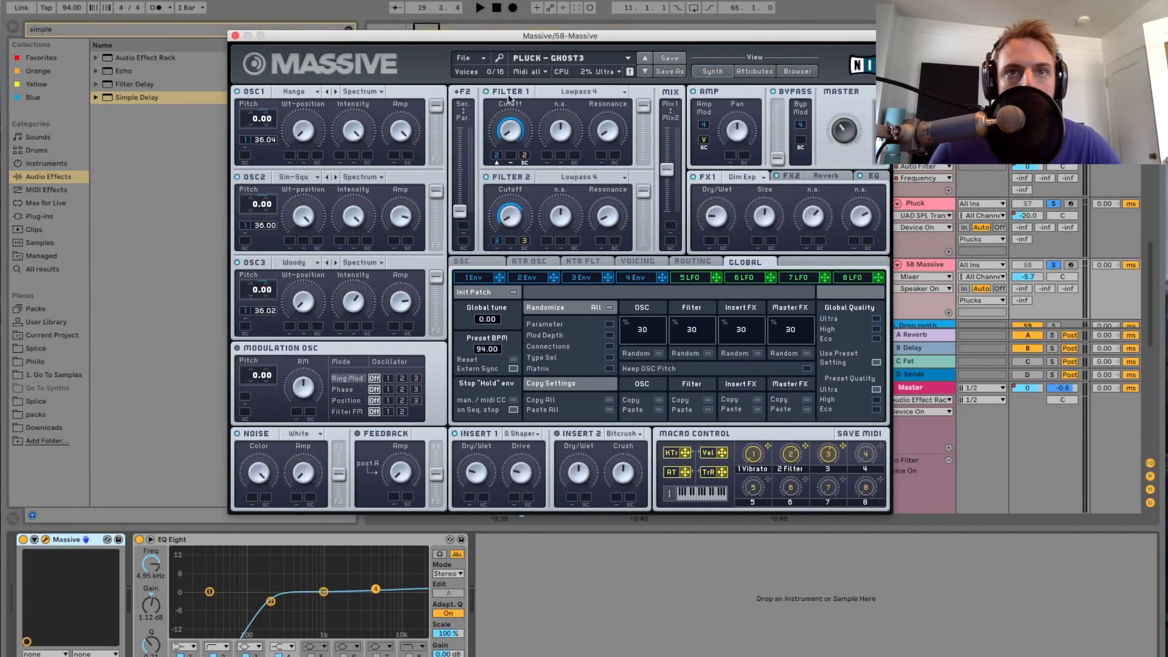
click(592, 277)
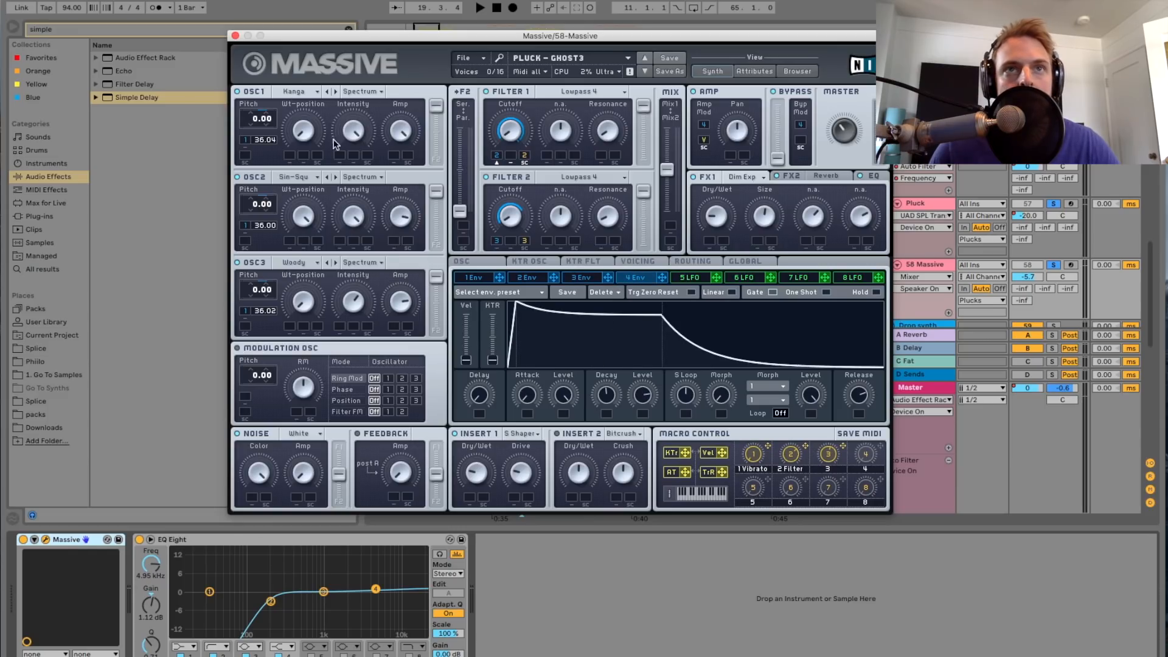
click(236, 36)
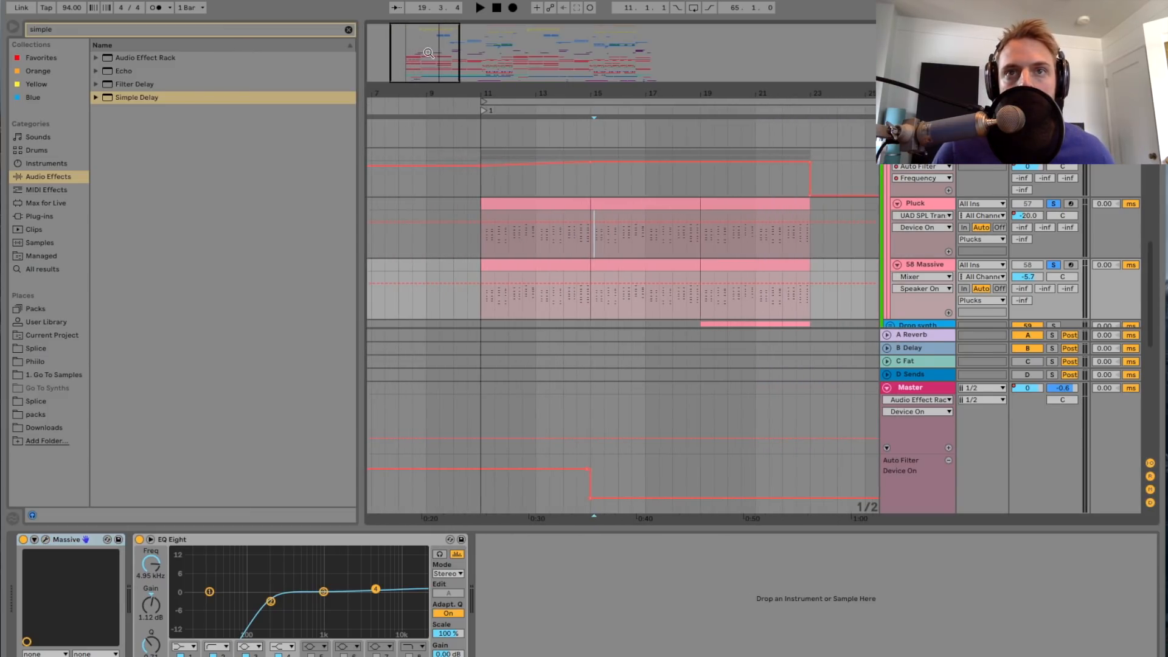
Step: Collapse the Synths / Pads group and play the full unsoloed mix from bar 23
scroll(920, 242, down, 3)
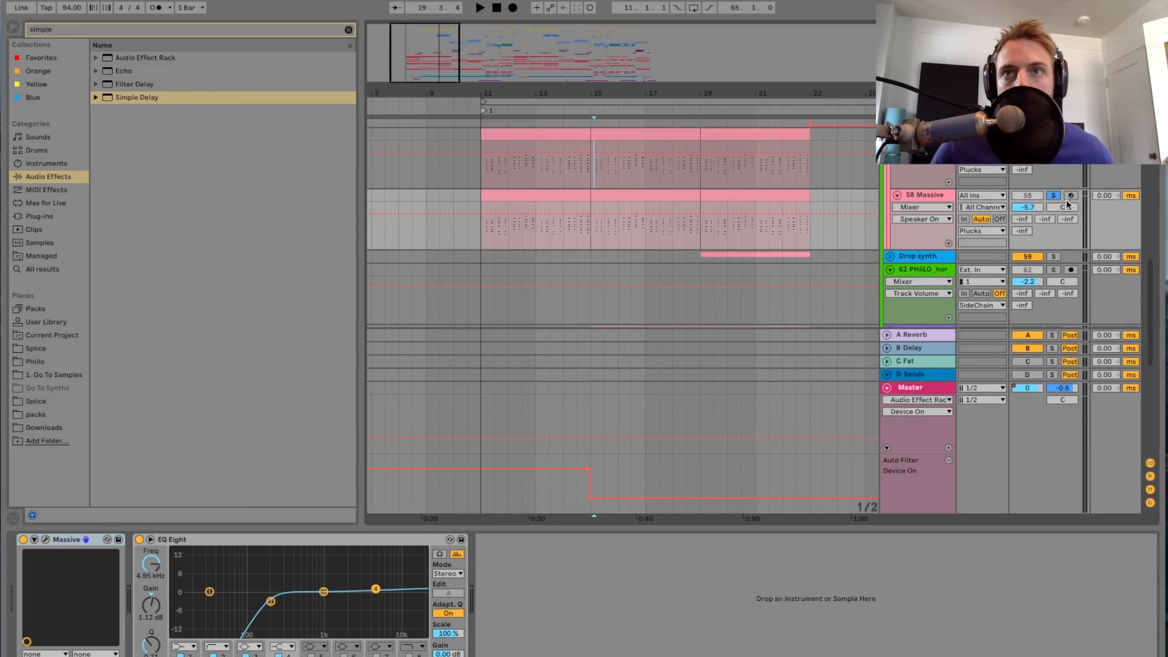
scroll(846, 260, up, 5)
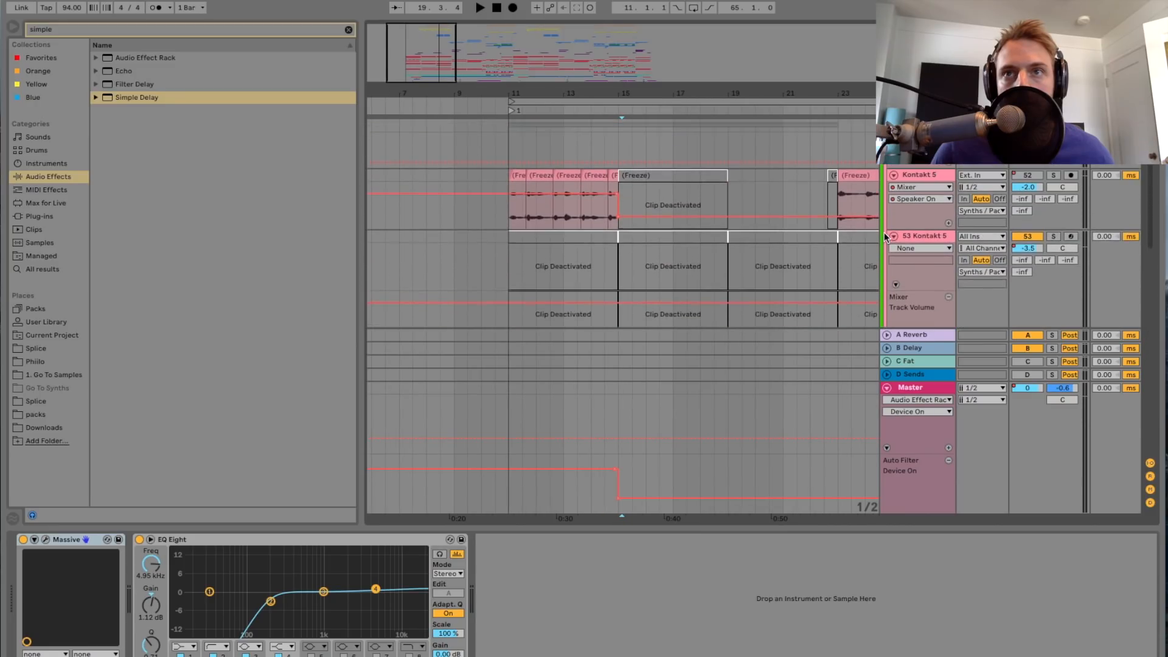
click(888, 240)
scroll(836, 251, right, 4)
click(668, 240)
click(685, 249)
key(space)
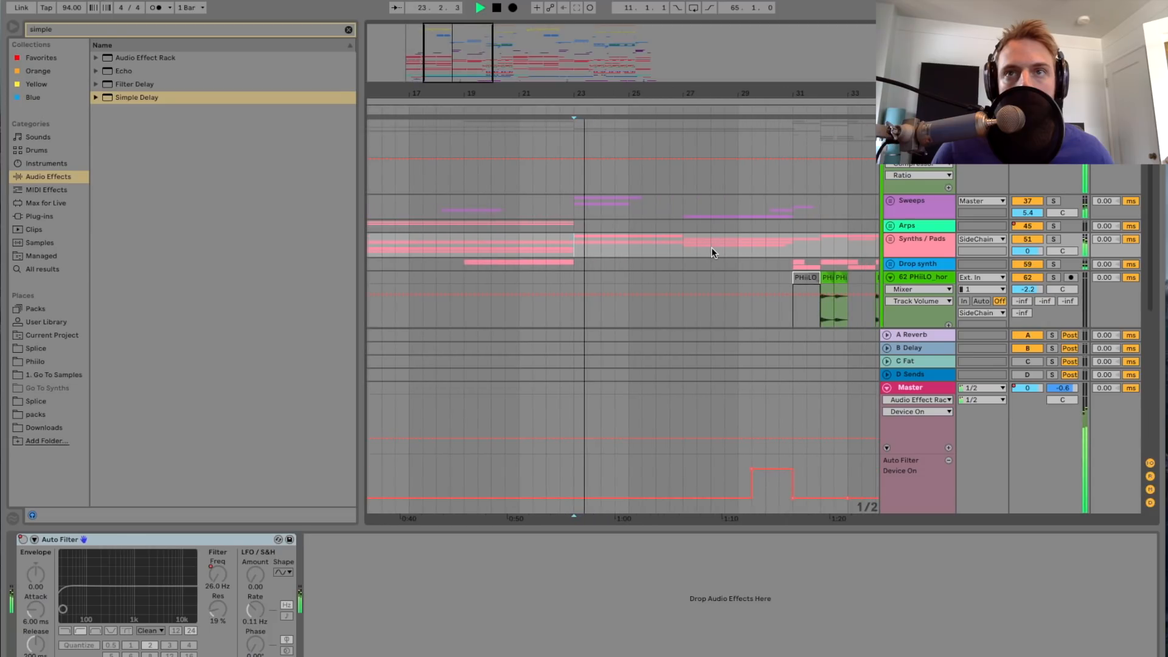
Step: Play the full mix from bar 32, mark bar 31 as the playback start and look through the Drop synth and neighbouring tracks
key(space)
key(space)
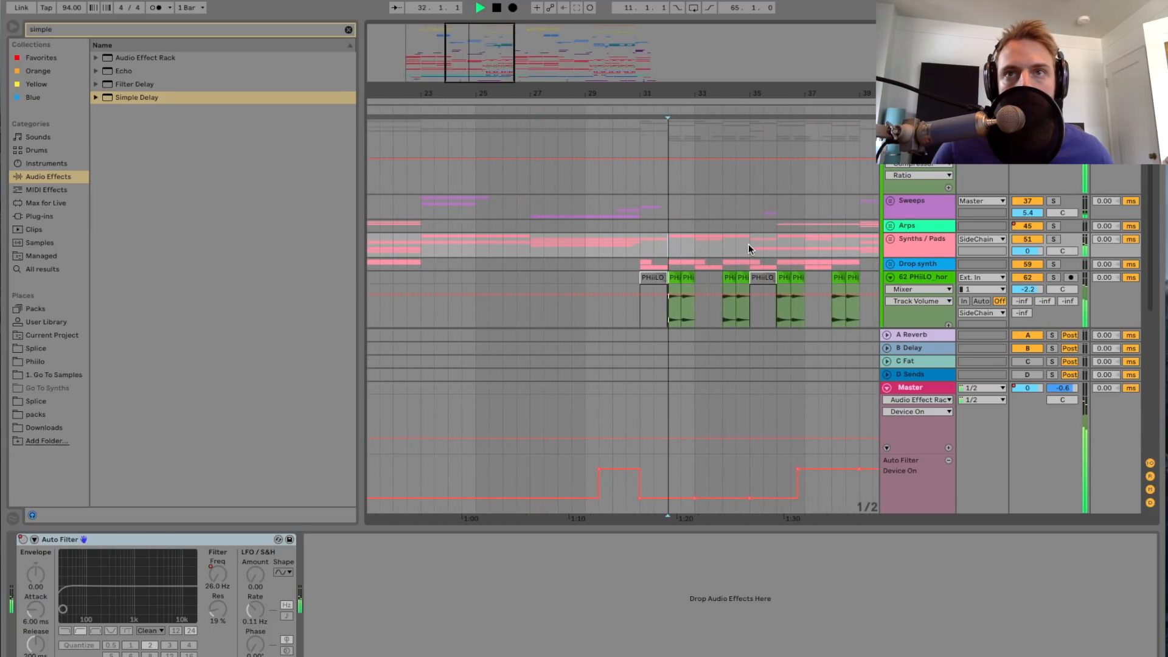
click(500, 250)
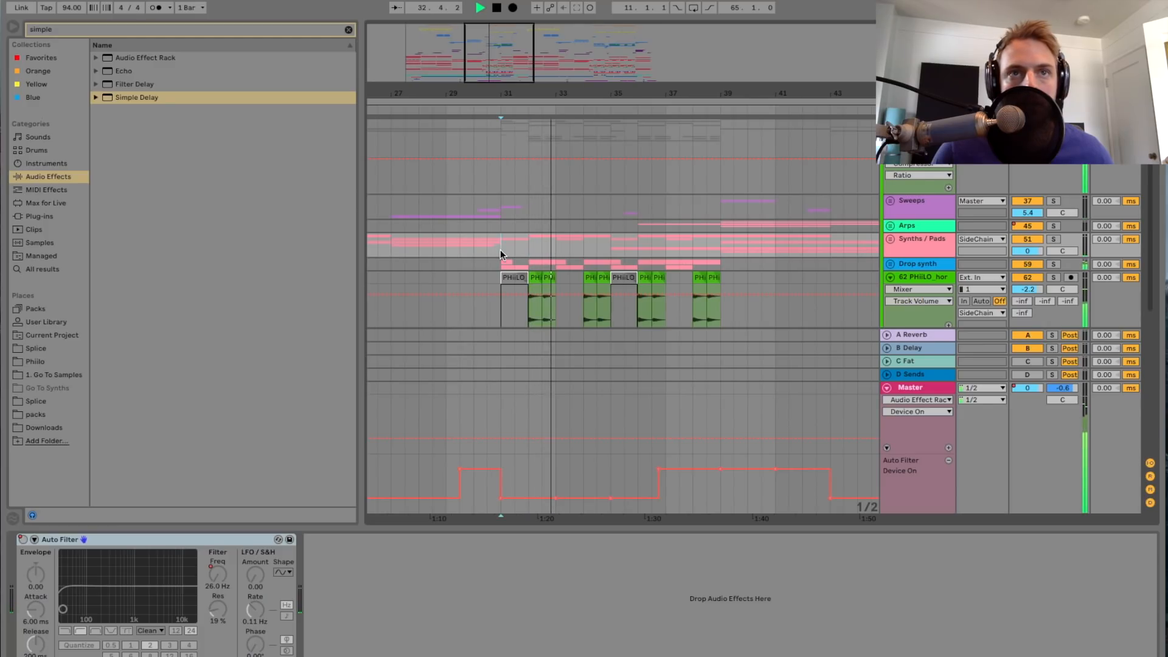
drag(494, 54, 510, 174)
scroll(517, 261, left, 2)
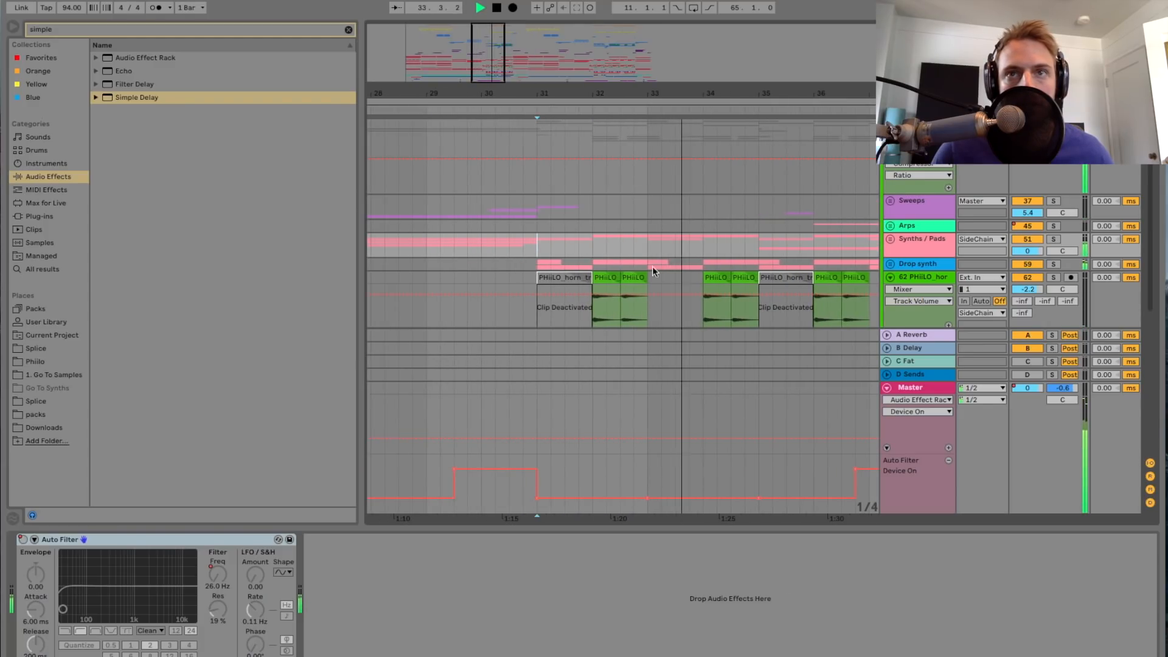
scroll(810, 261, down, 5)
scroll(810, 262, up, 2)
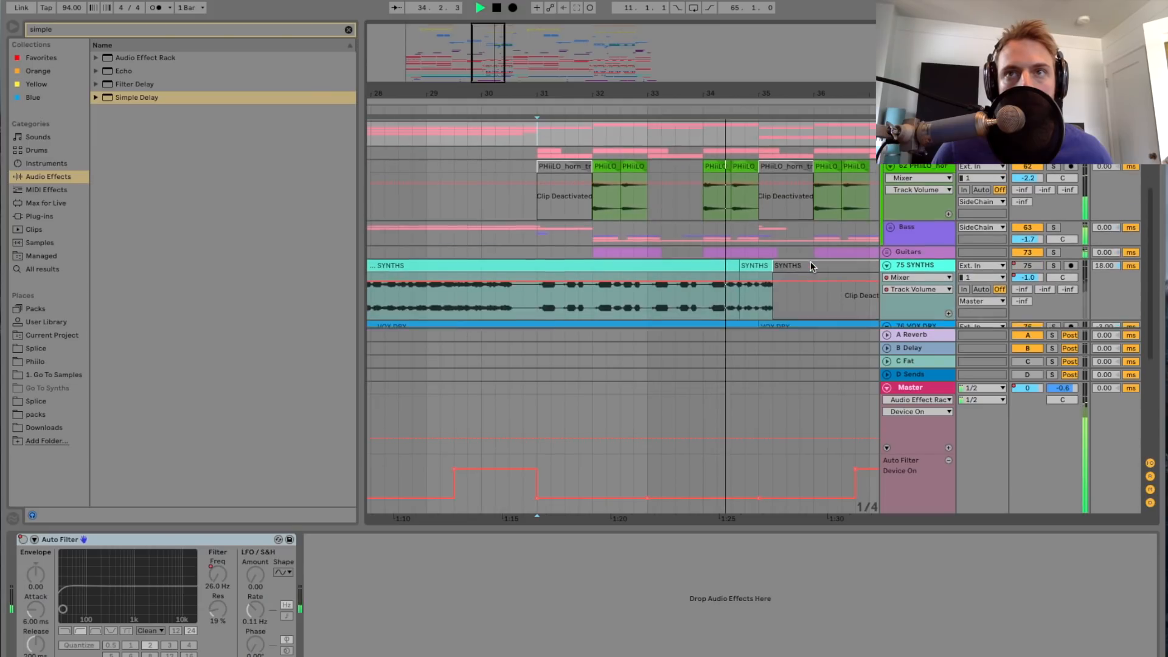
Step: Find the YDU Saws track in the Drop synth group around bar 31 and stop playback
click(1028, 180)
click(1054, 167)
click(889, 168)
scroll(550, 200, down, 3)
drag(575, 94, 575, 116)
scroll(487, 181, up, 2)
drag(488, 90, 475, 98)
key(space)
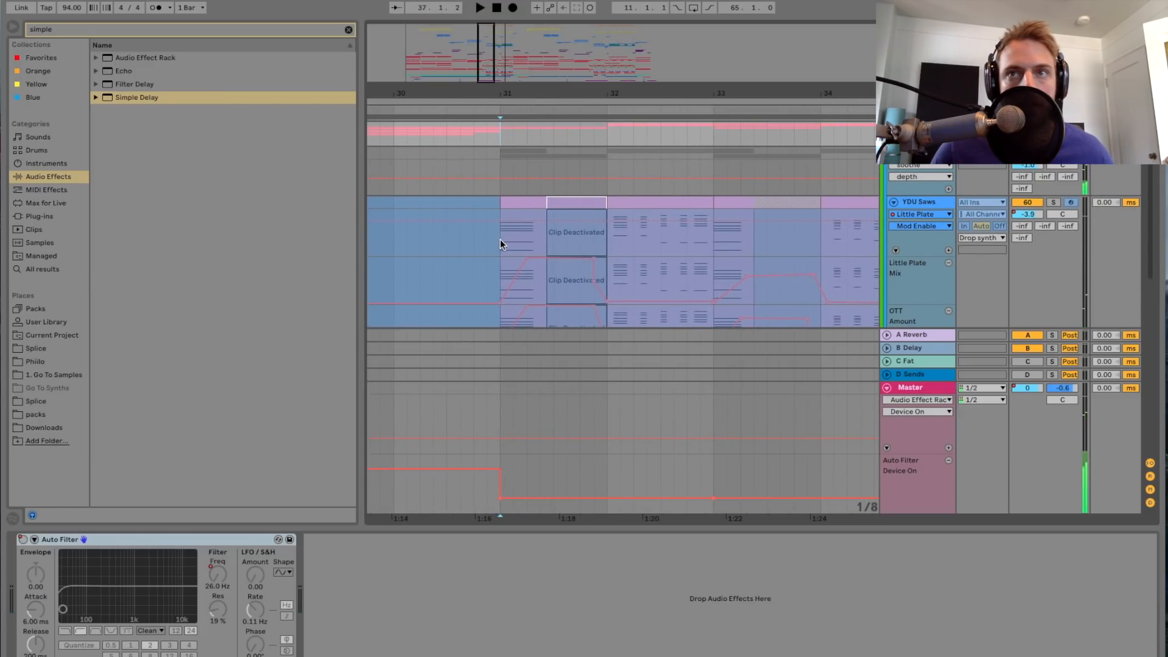
Step: Solo the YDU Saws track, play it from bar 31 and stop
click(500, 240)
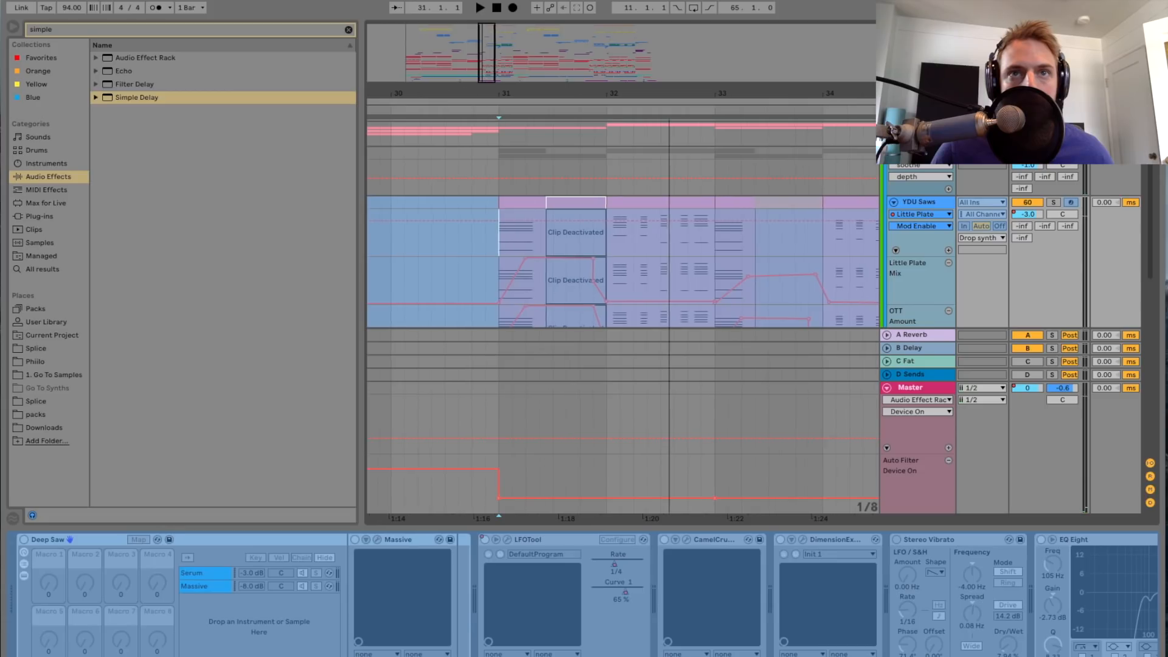
drag(489, 79, 490, 86)
scroll(601, 246, left, 3)
click(1052, 202)
key(space)
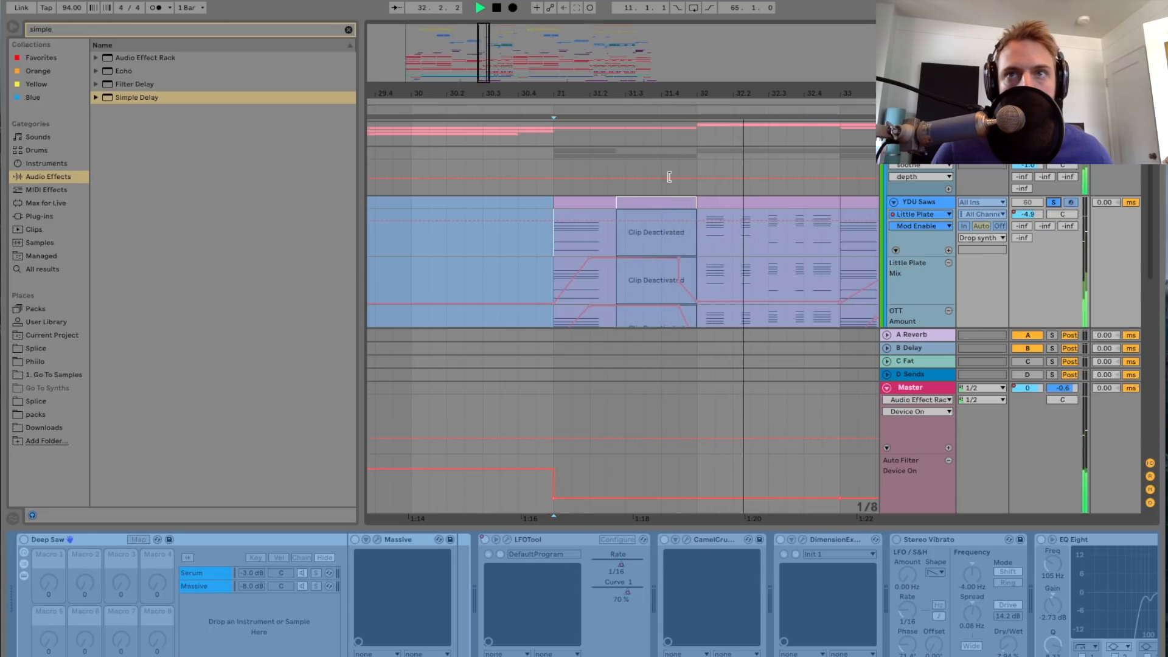
drag(572, 95, 572, 87)
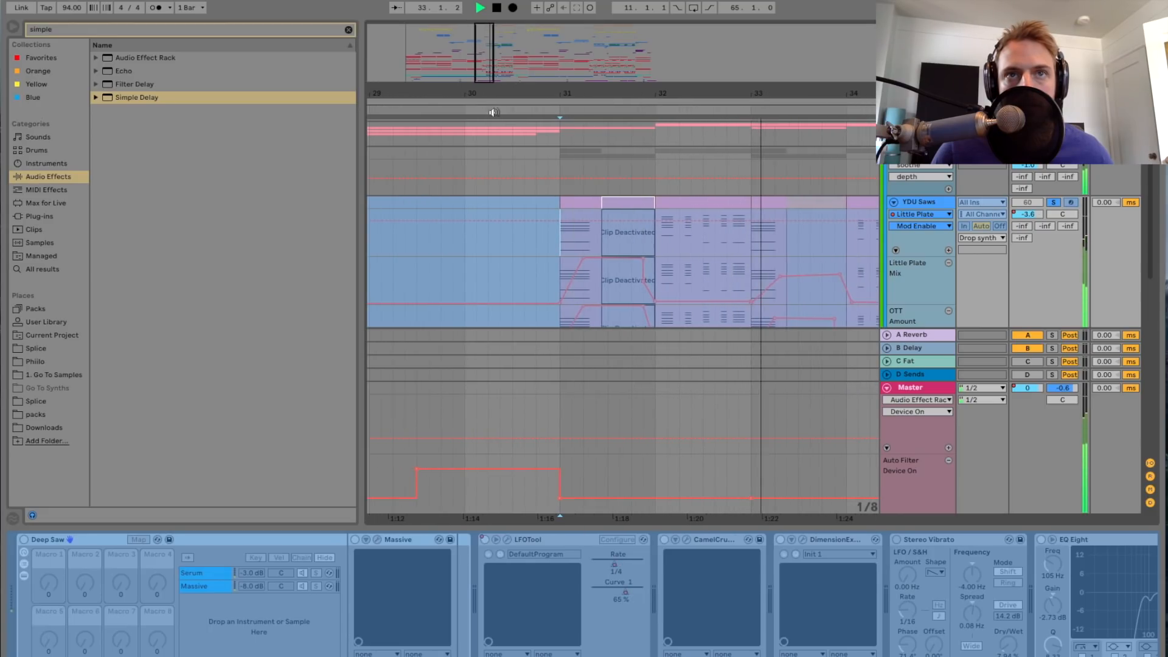
key(space)
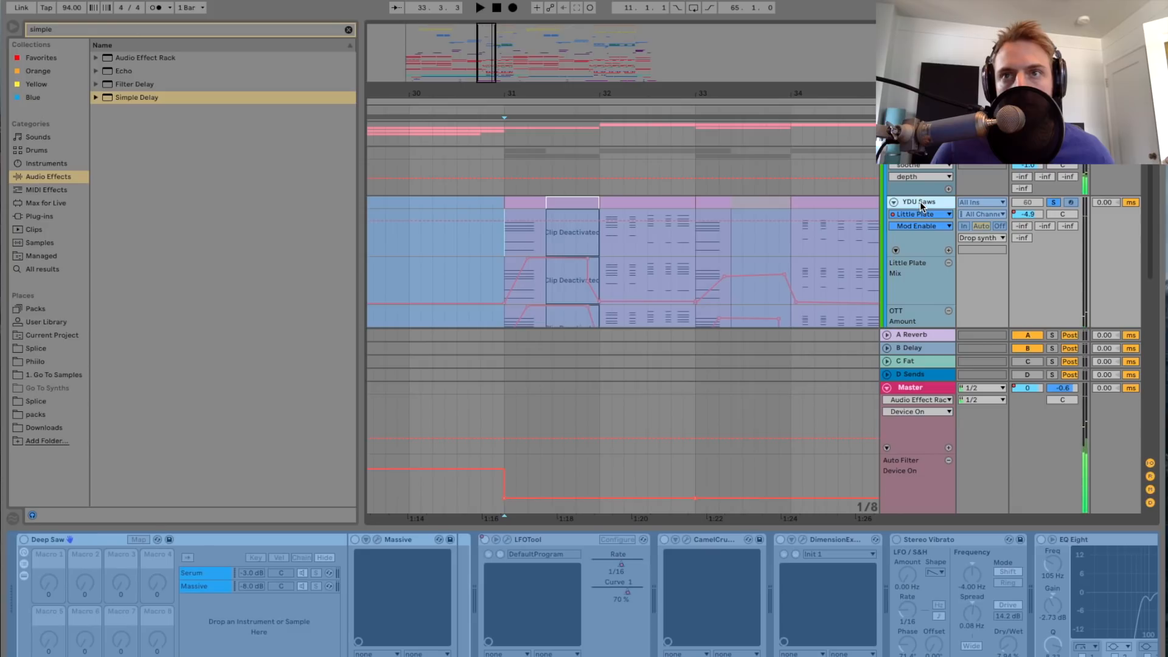
Step: Unfreeze the YDU Saws track so its clips and devices can be edited
right_click(920, 202)
click(975, 302)
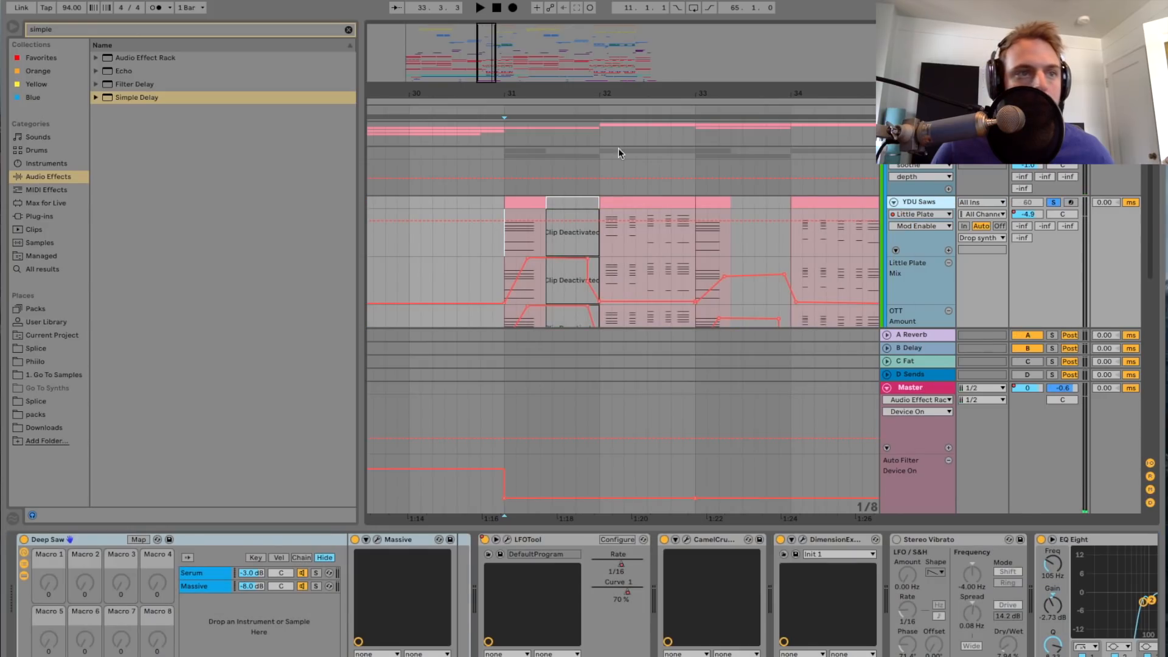
drag(487, 67, 488, 63)
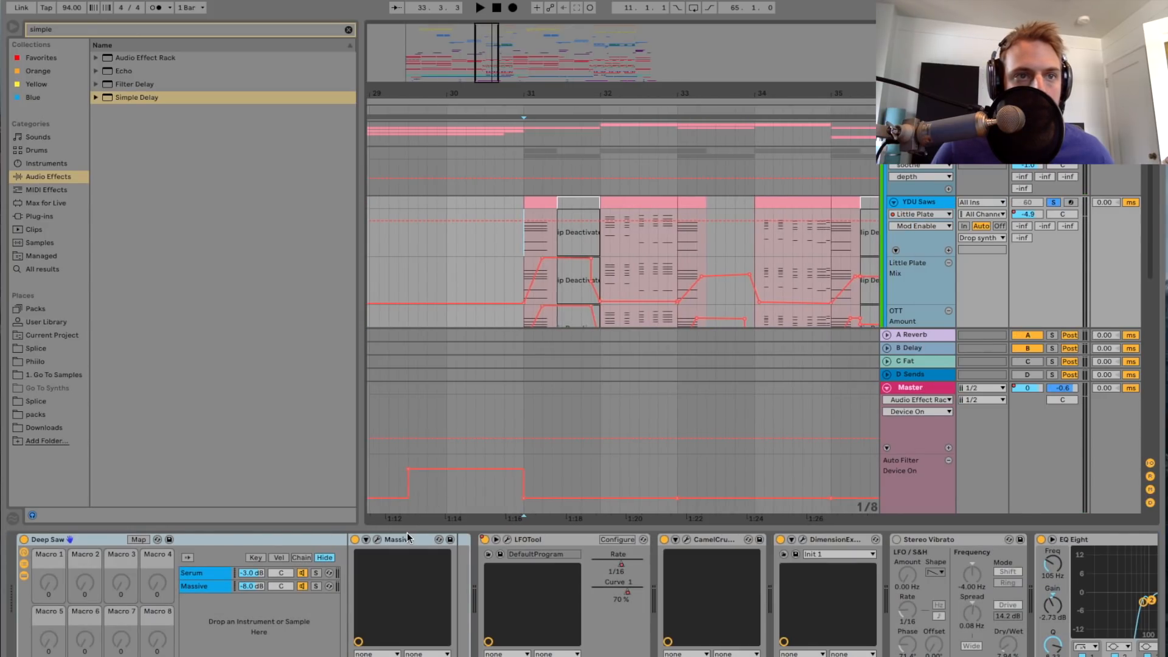
Step: Solo the Serum chain in the Deep Saw rack, audition it with the Serum window open, and close the window
click(217, 573)
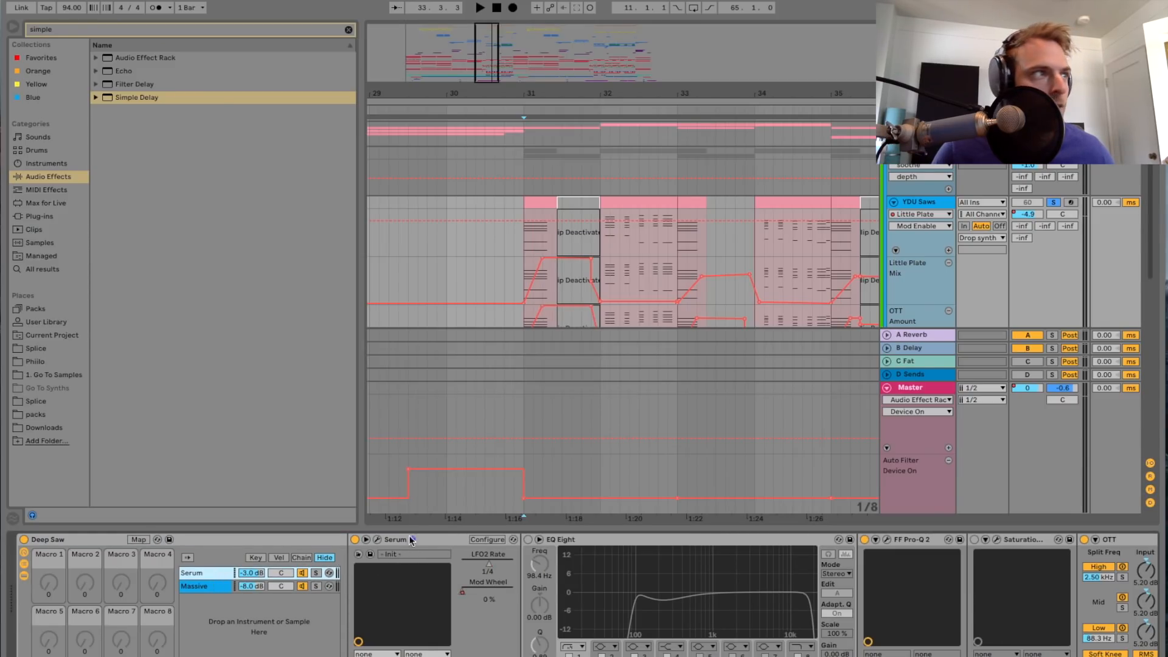
click(378, 540)
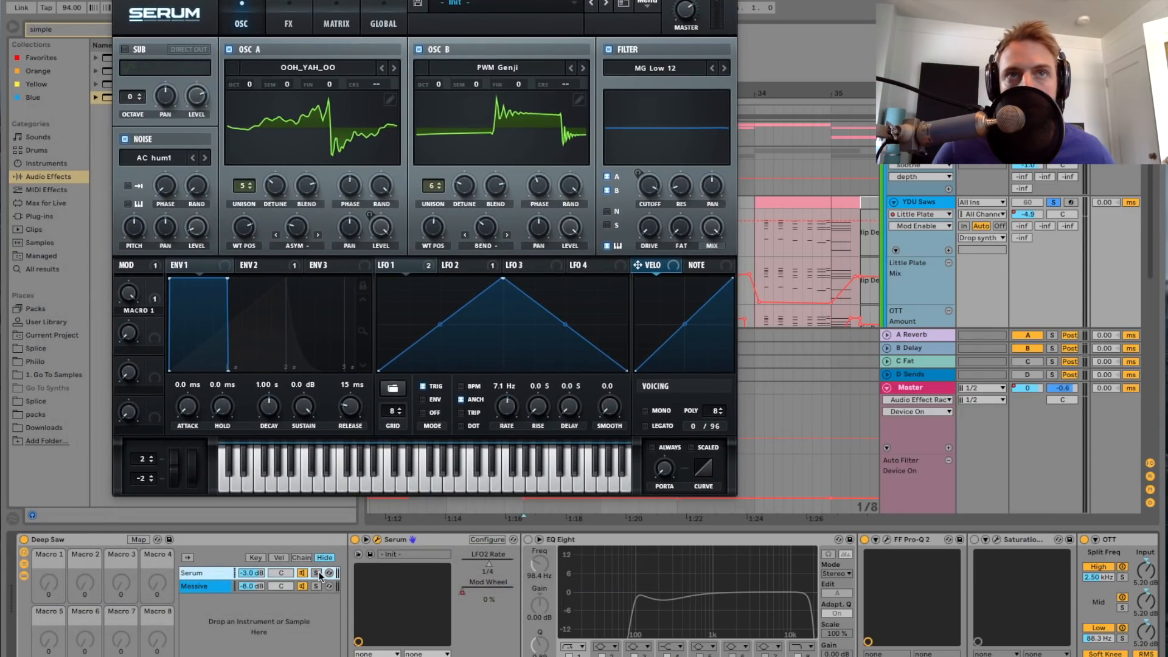
click(317, 573)
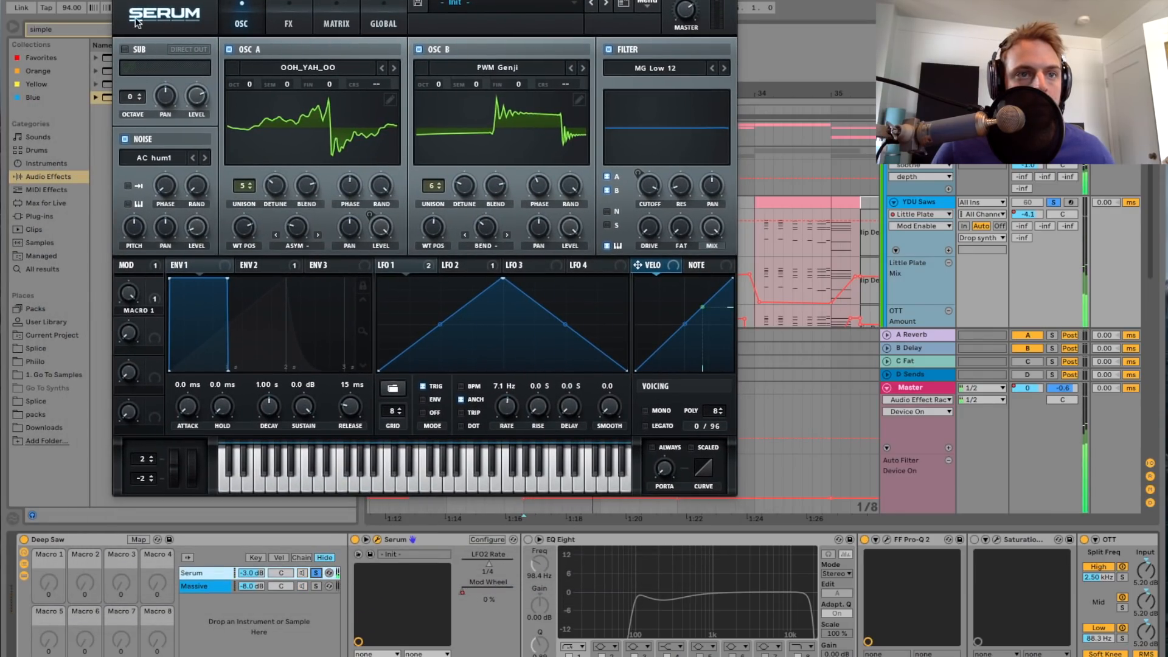
click(120, 1)
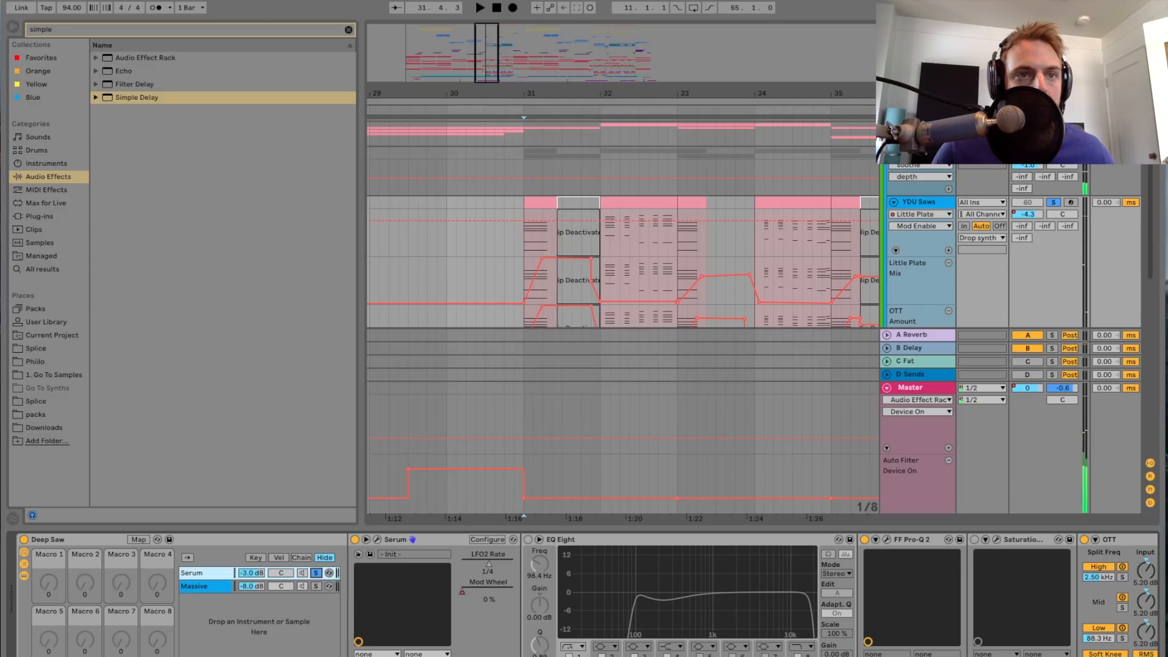
Step: Solo the Massive chain, play it from bar 31 while inspecting its plug-in window, and look over its effects
click(316, 585)
key(space)
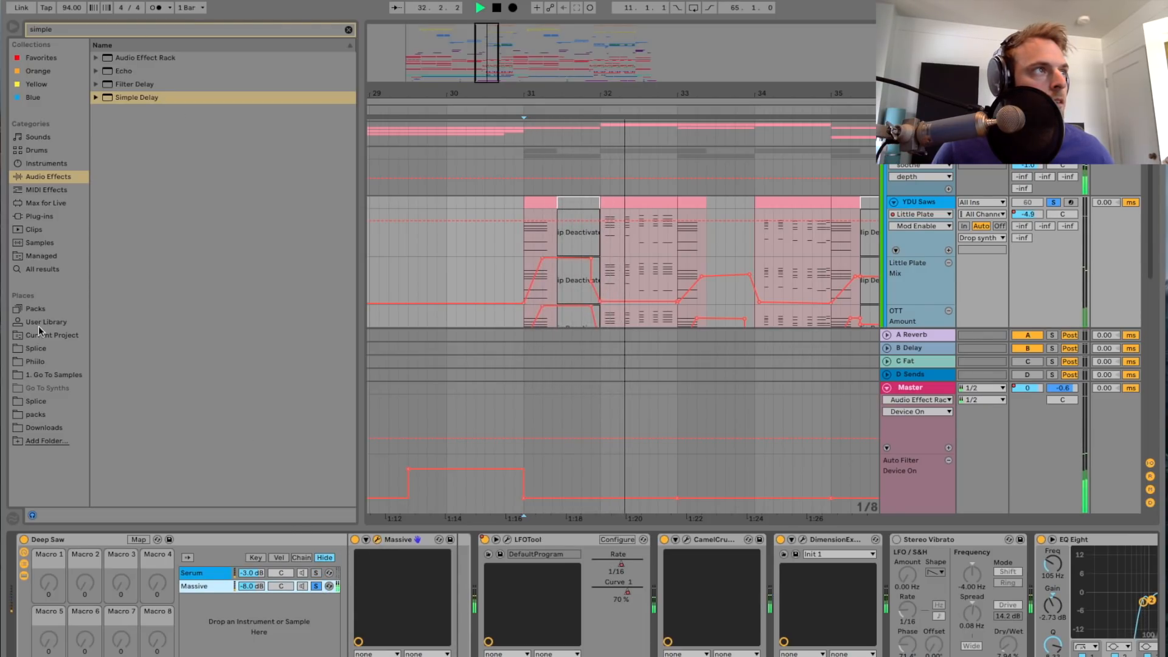
key(space)
drag(1, 89, 511, 106)
key(space)
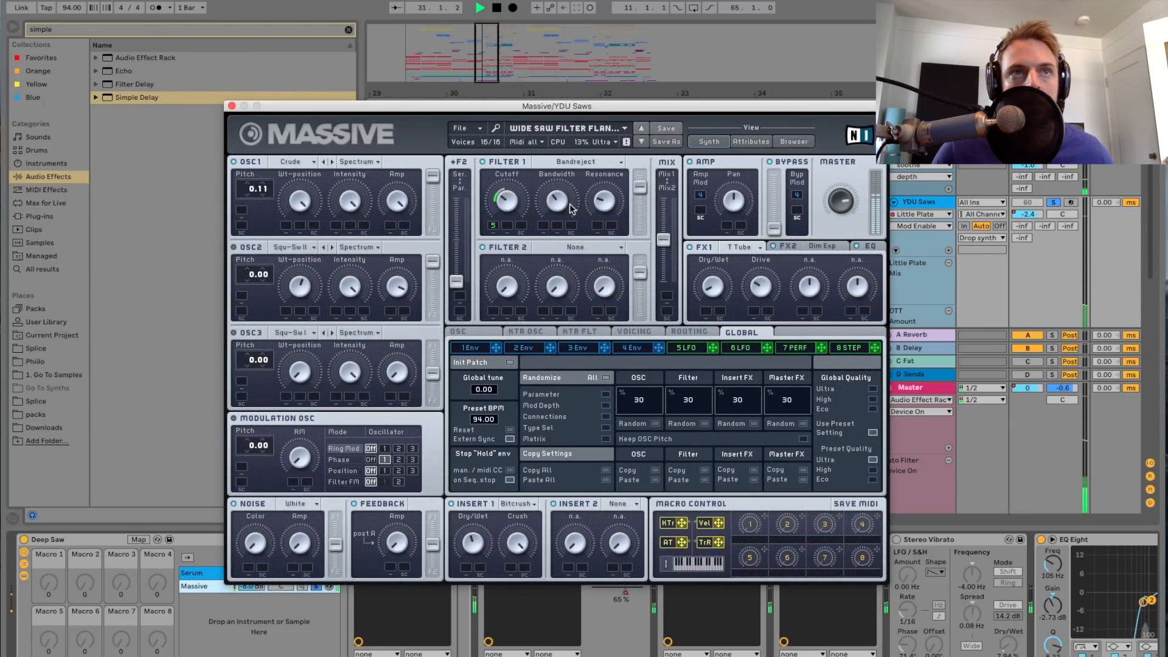
click(232, 107)
scroll(428, 561, right, 3)
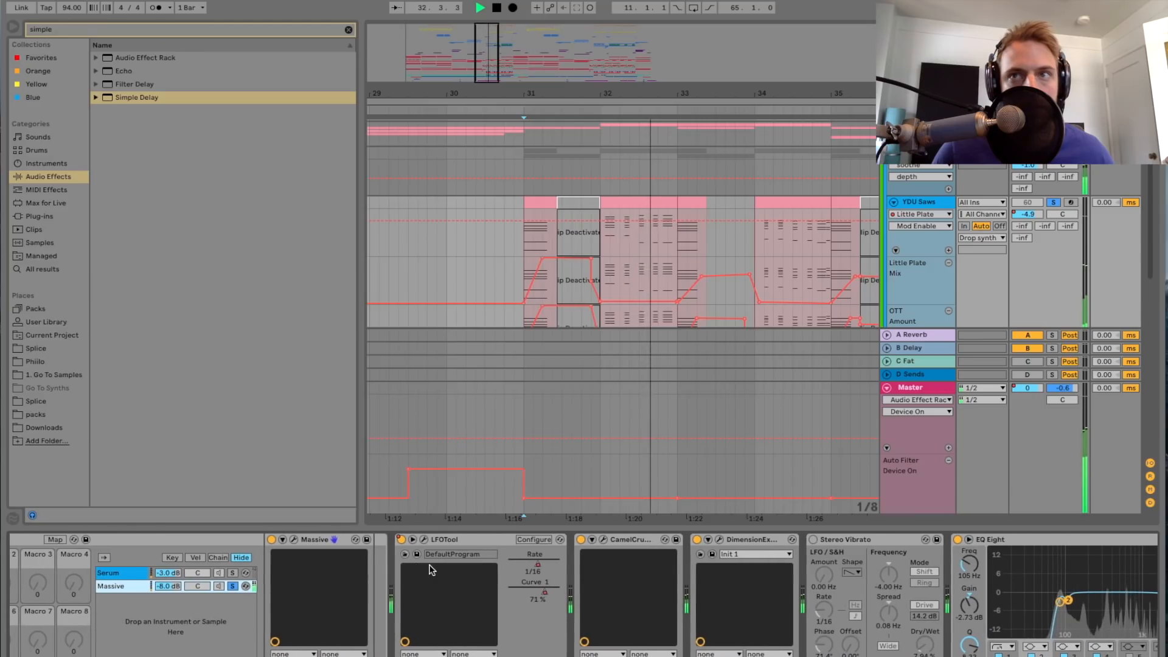
scroll(431, 569, right, 2)
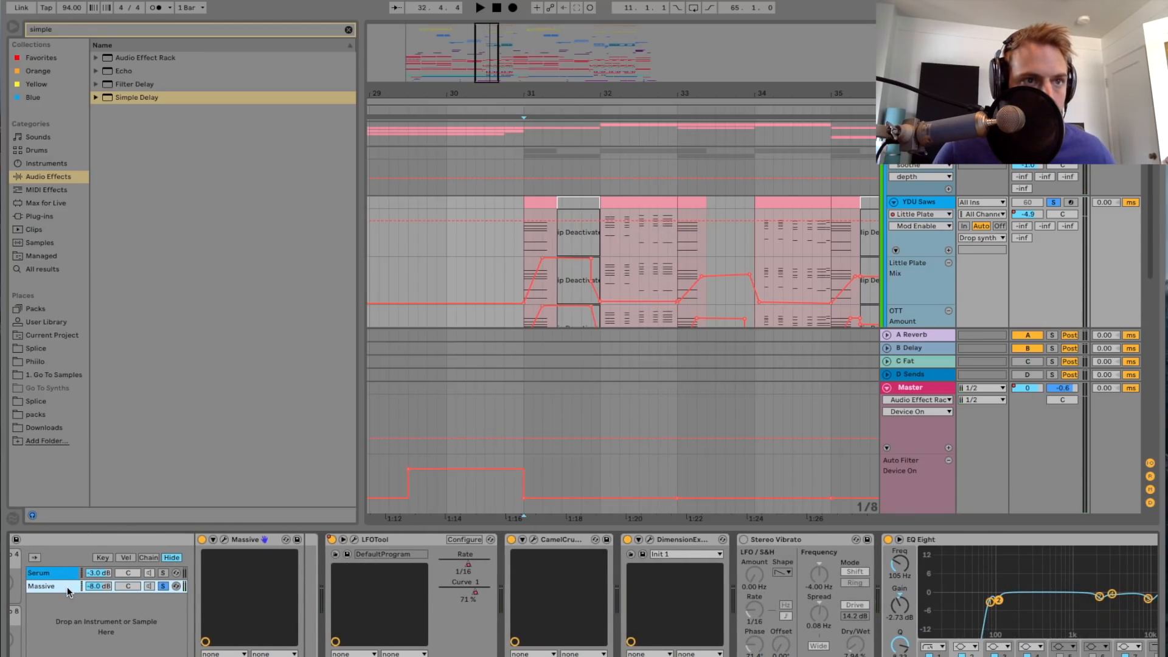
Step: Clear the chain solos and look through the effects on the Massive and Serum chains
click(163, 574)
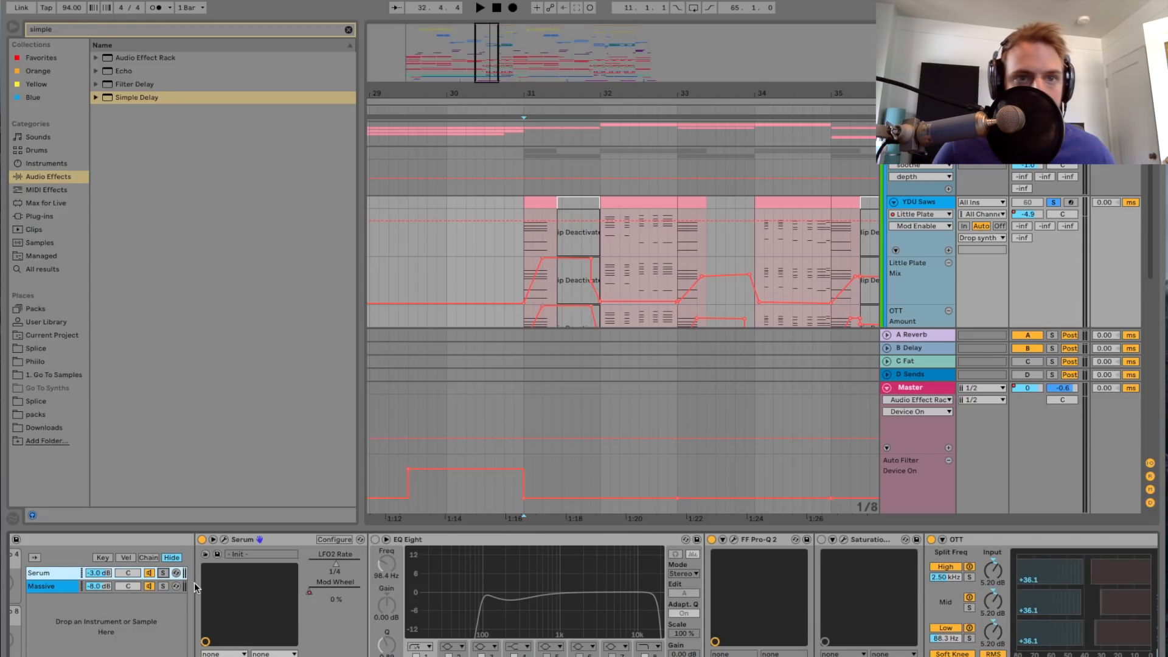
click(73, 586)
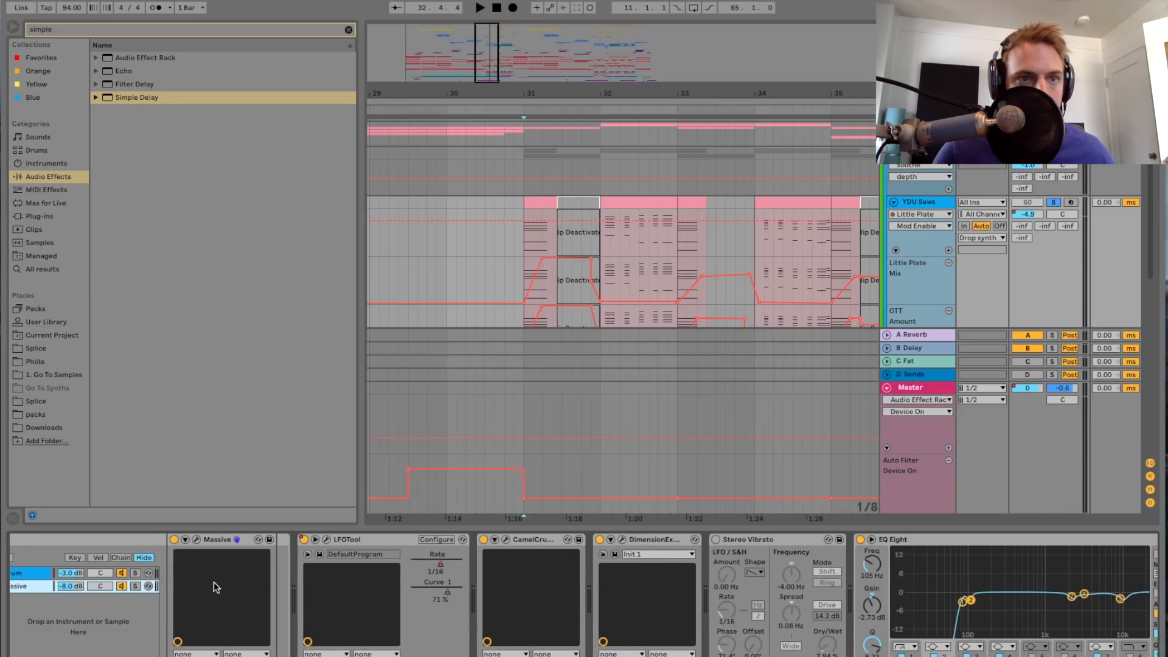
click(85, 576)
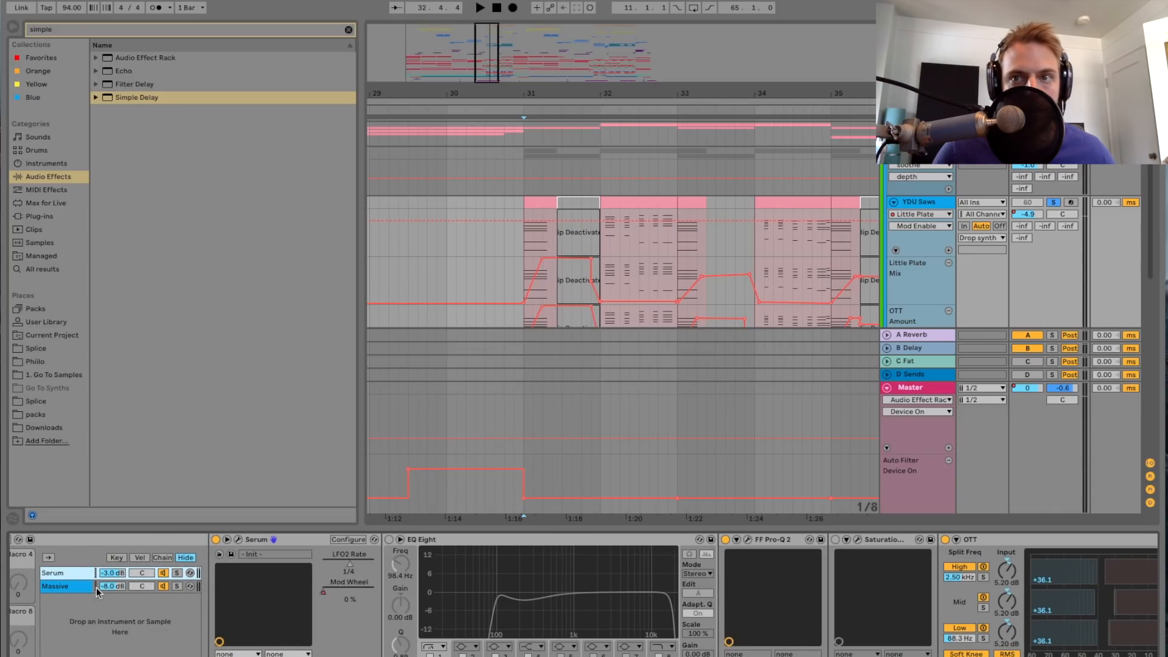
scroll(254, 586, right, 10)
scroll(254, 587, right, 11)
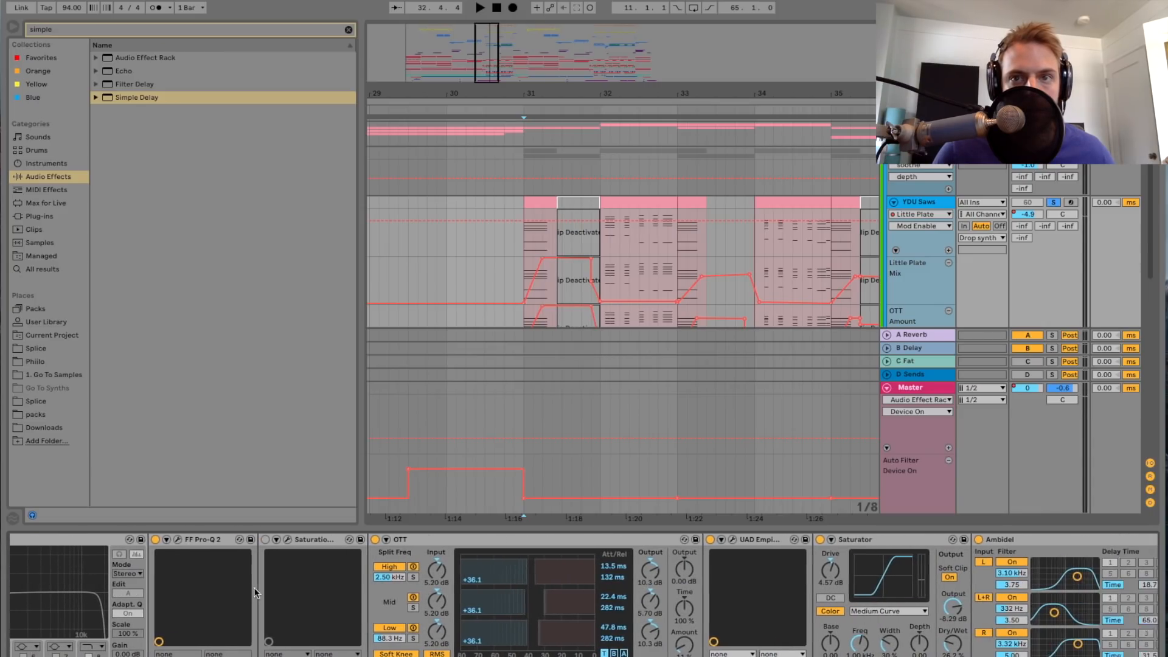
scroll(254, 588, left, 7)
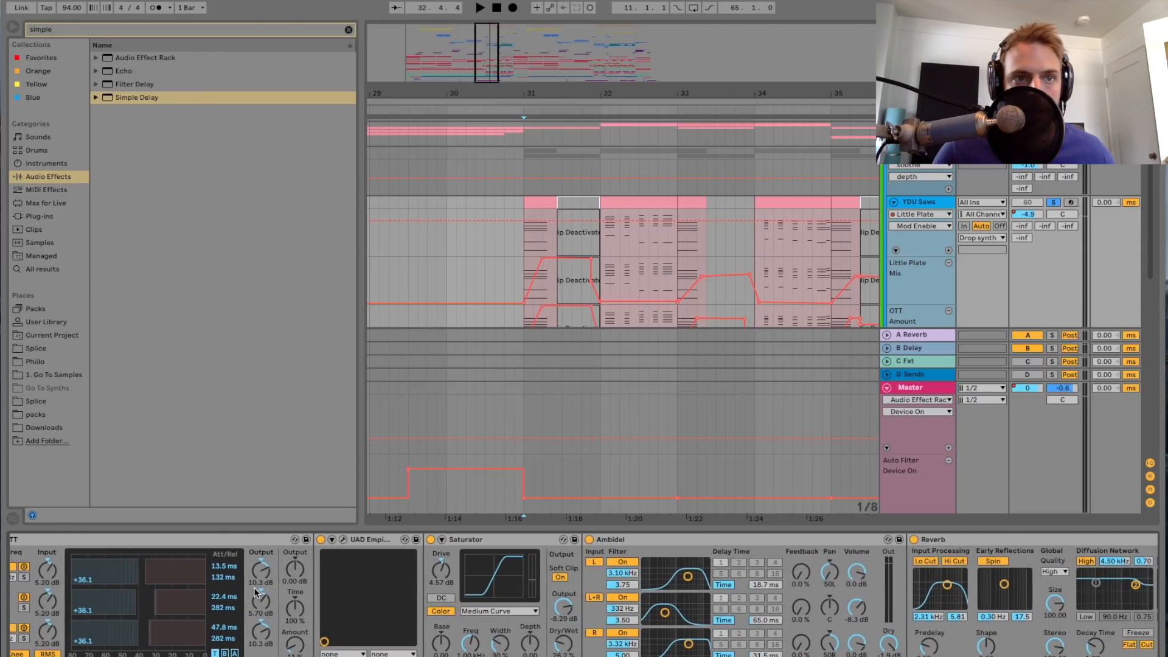
scroll(256, 592, left, 15)
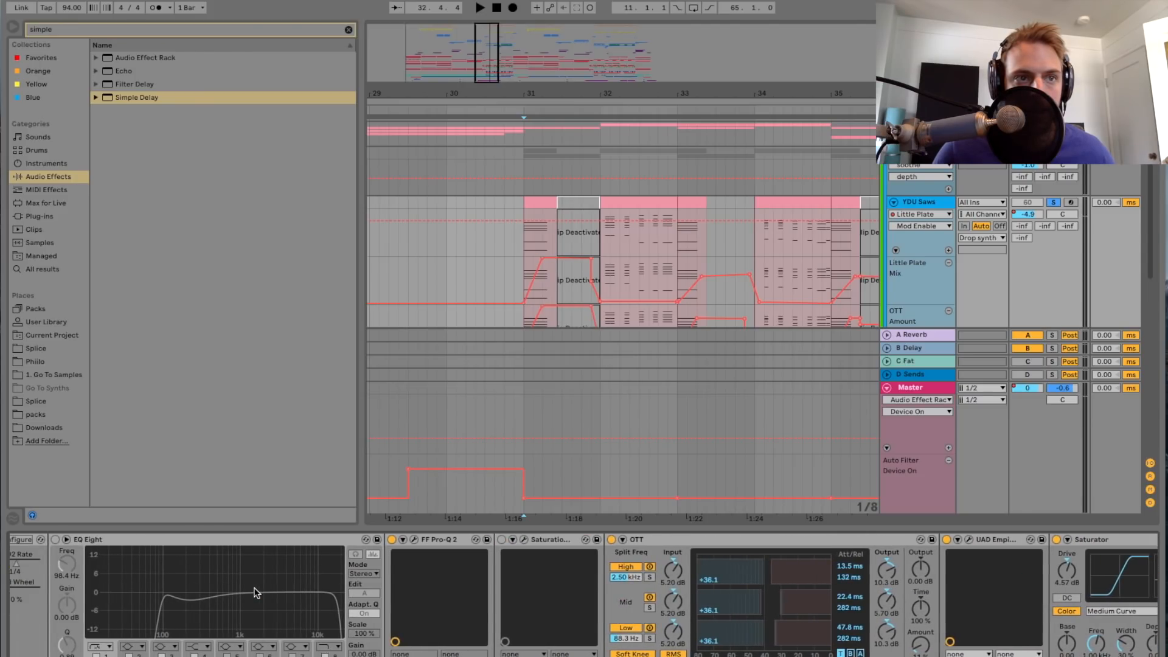
Step: Play the soloed Serum chain from bar 31 and examine its FF Pro-Q 2 equalizer curve
key(space)
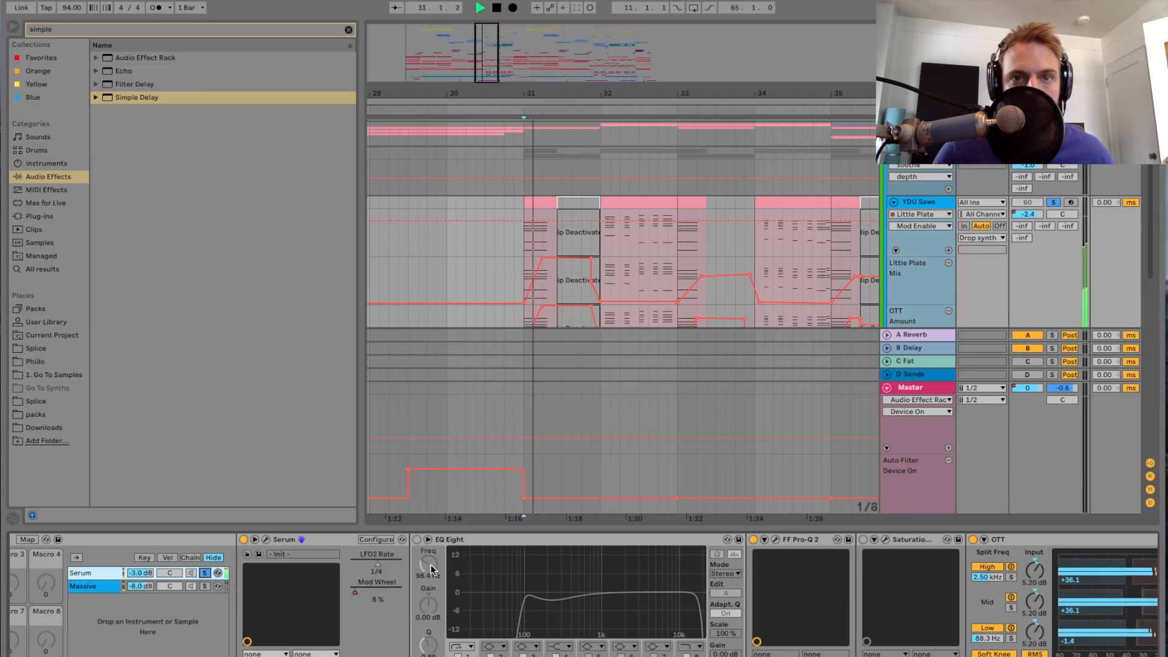
scroll(621, 605, right, 7)
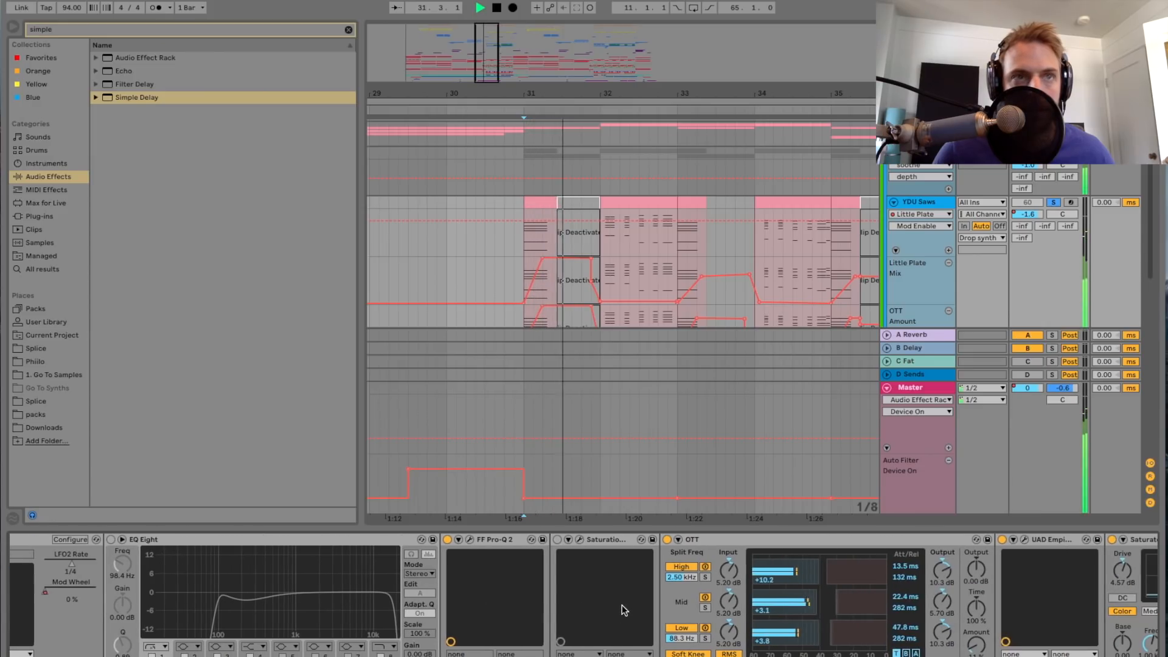
click(471, 539)
drag(730, 100, 778, 100)
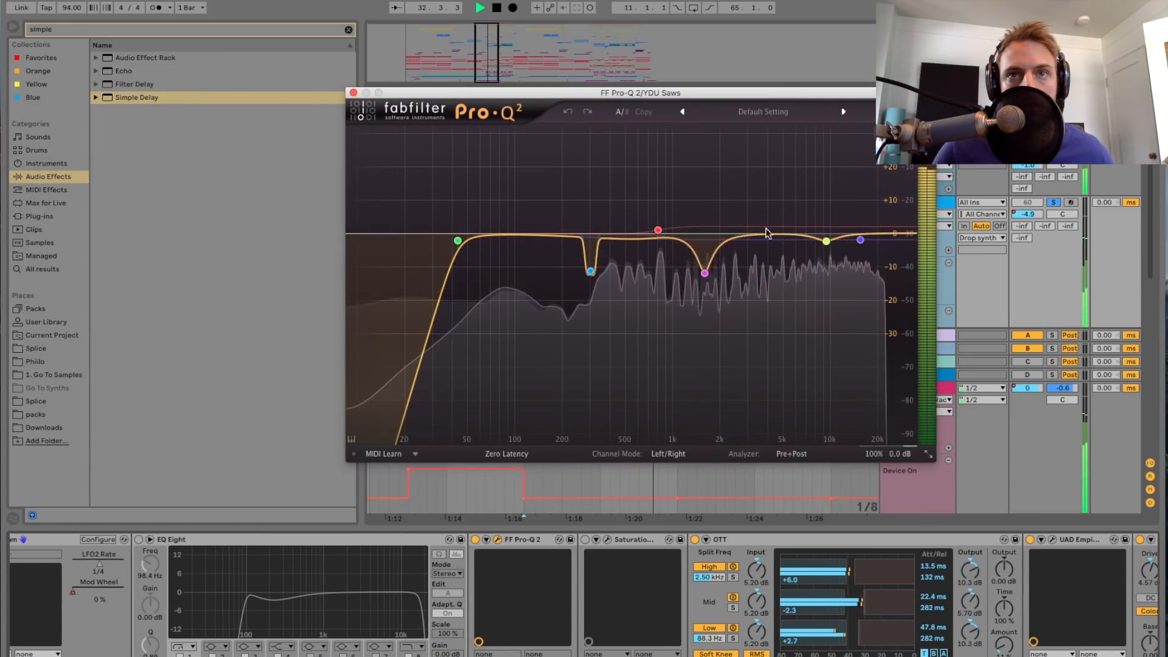
key(space)
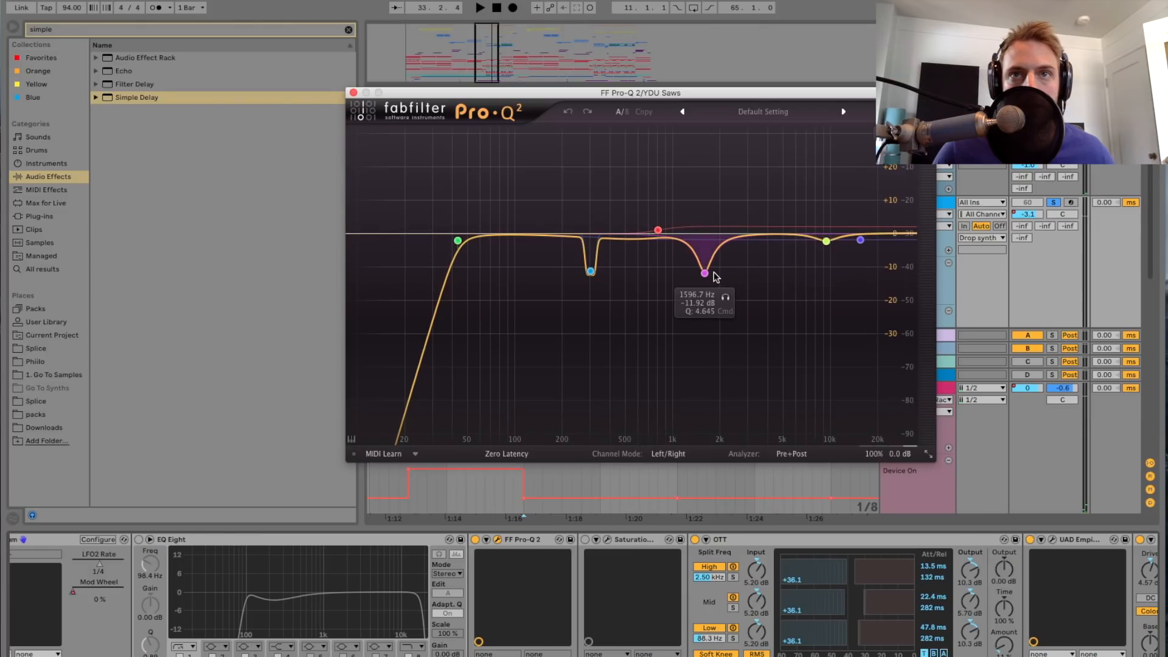
Step: Boost the Pro-Q 2 bell band near 1.6 kHz to hear it, pull it back to a moderate cut, and close the equalizer
click(705, 274)
drag(705, 272, 702, 134)
key(space)
drag(703, 190, 701, 257)
key(space)
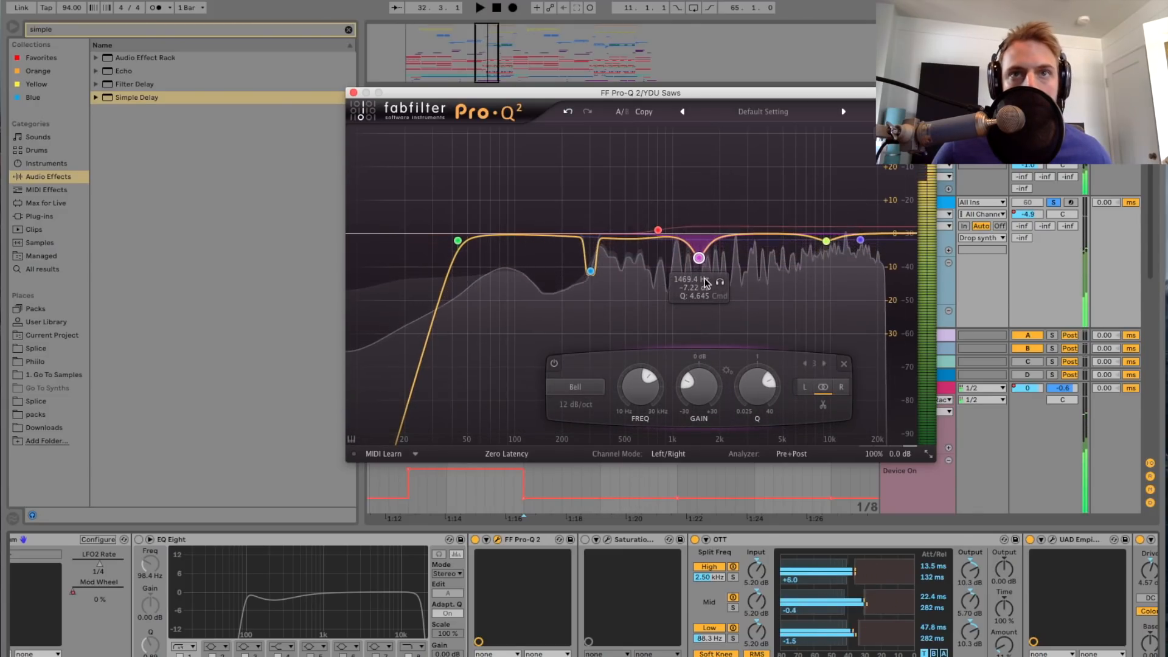
click(353, 93)
Step: Open the UAD Empirical Labs FATSO plug-in on the Serum chain, audition it from bar 31, and close it
scroll(621, 597, right, 10)
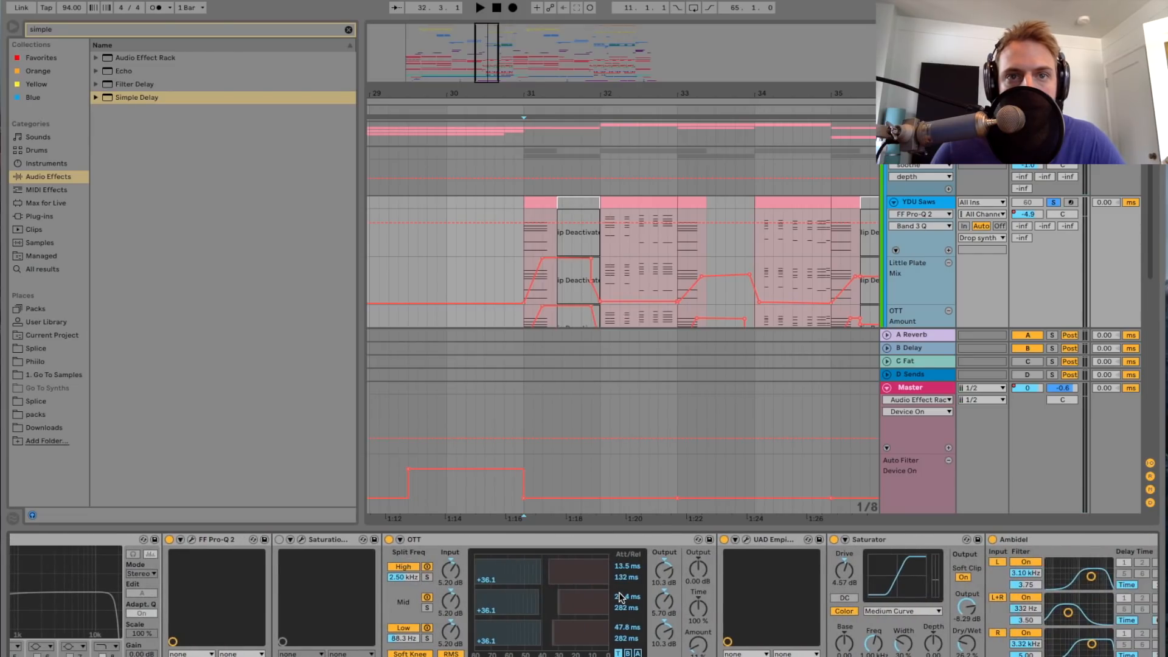
click(621, 539)
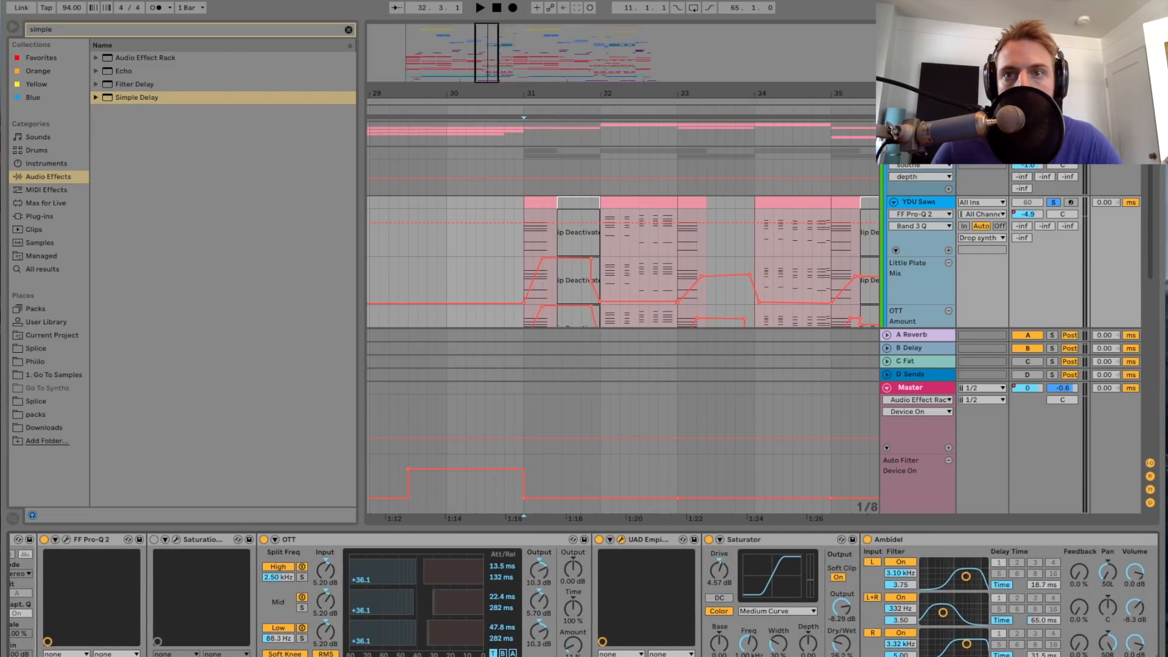
drag(529, 146, 768, 354)
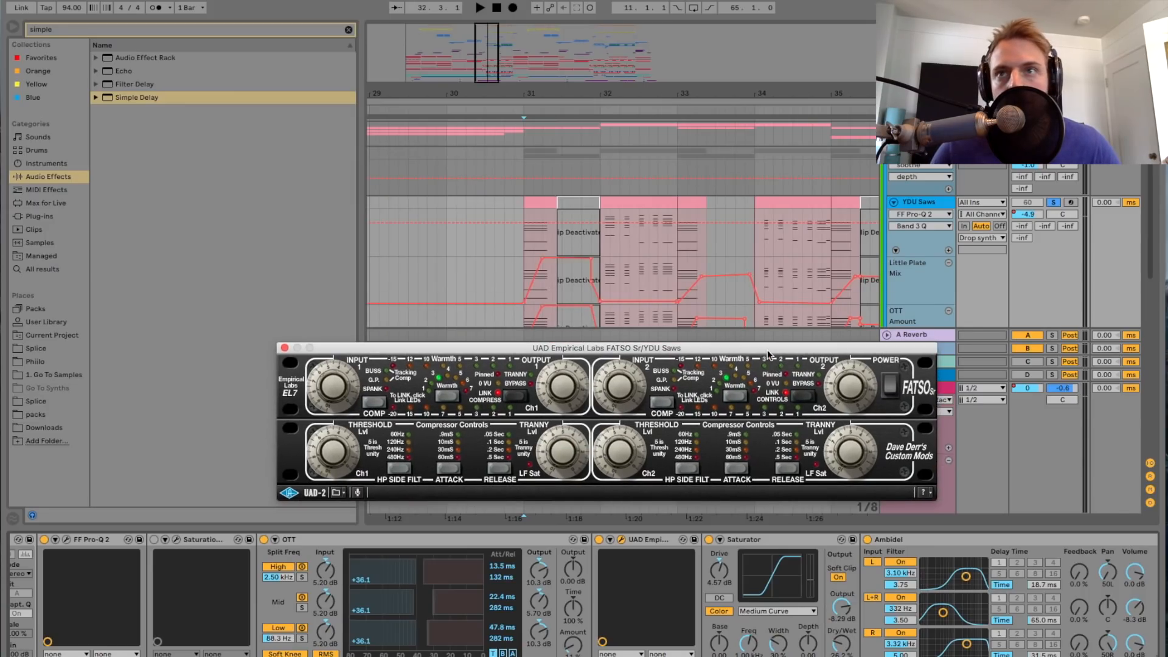
click(528, 245)
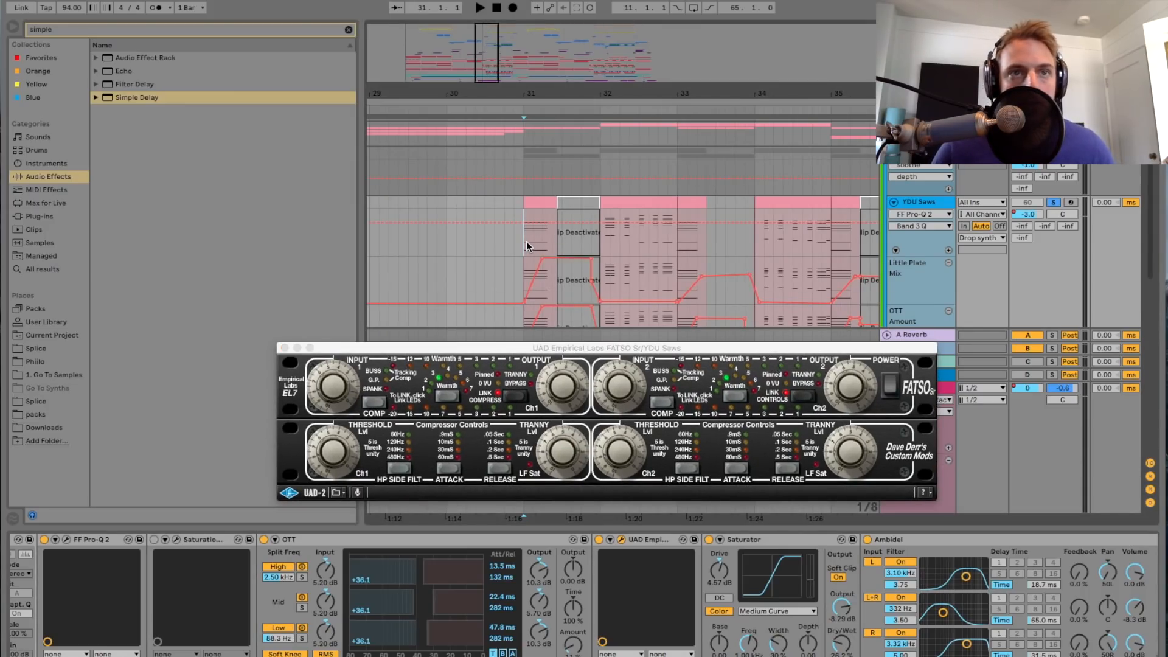
key(space)
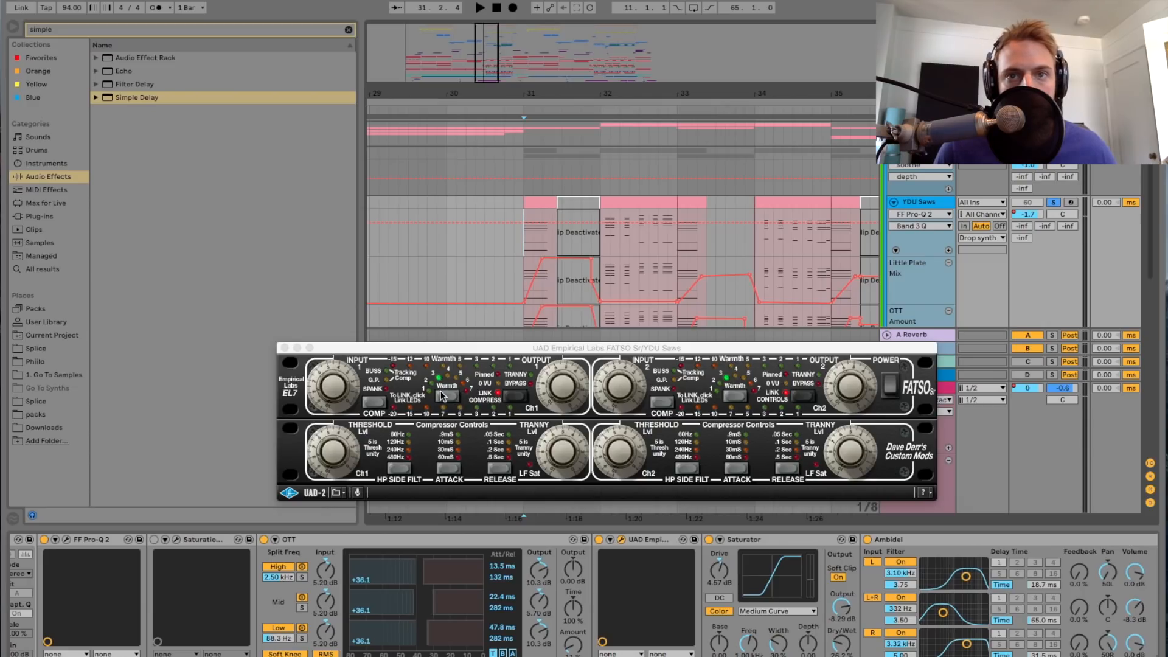
click(285, 348)
Step: Switch the Ambidel delay off, play from bar 31, and switch it back on to compare the sound
scroll(567, 571, right, 5)
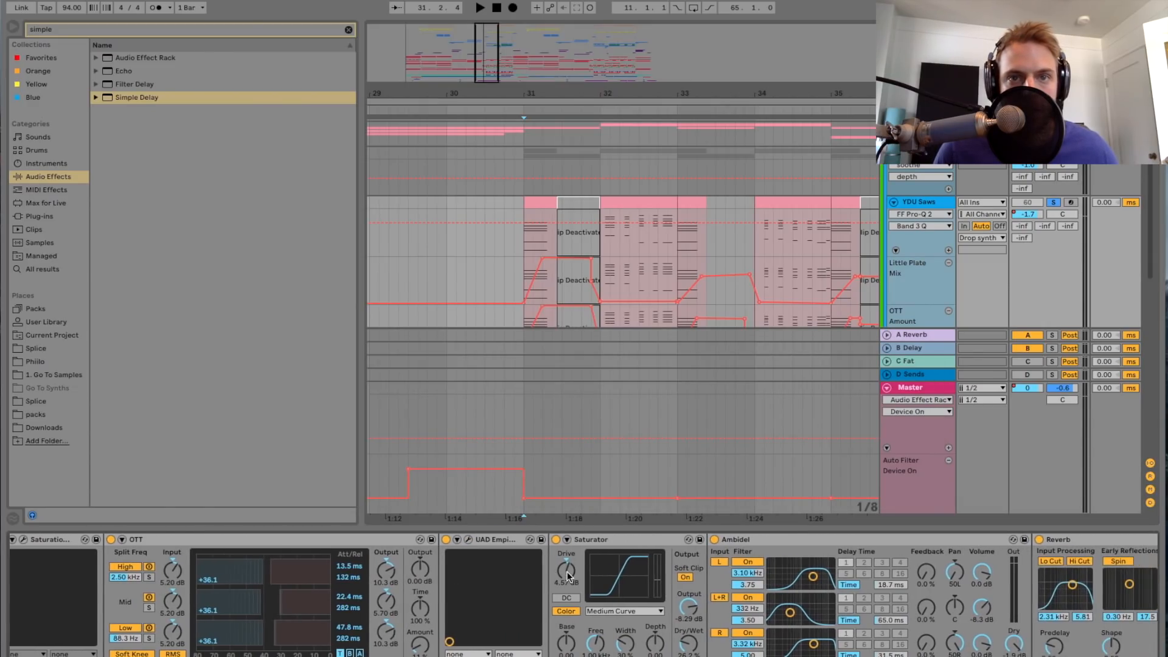
scroll(567, 575, right, 5)
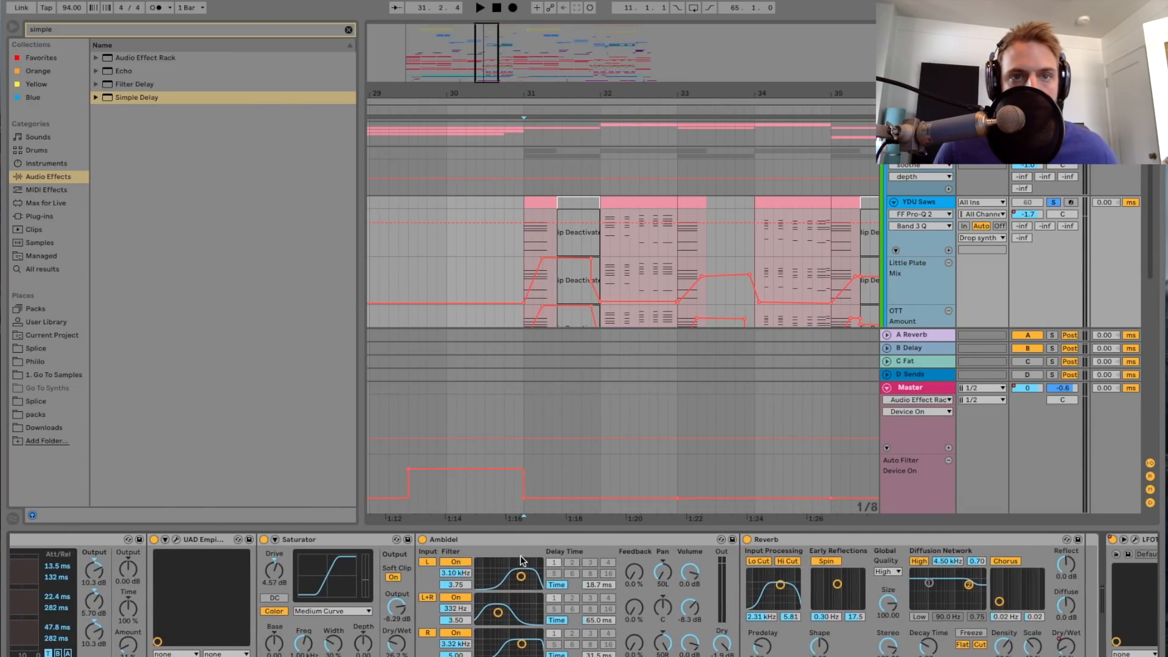
click(422, 540)
key(space)
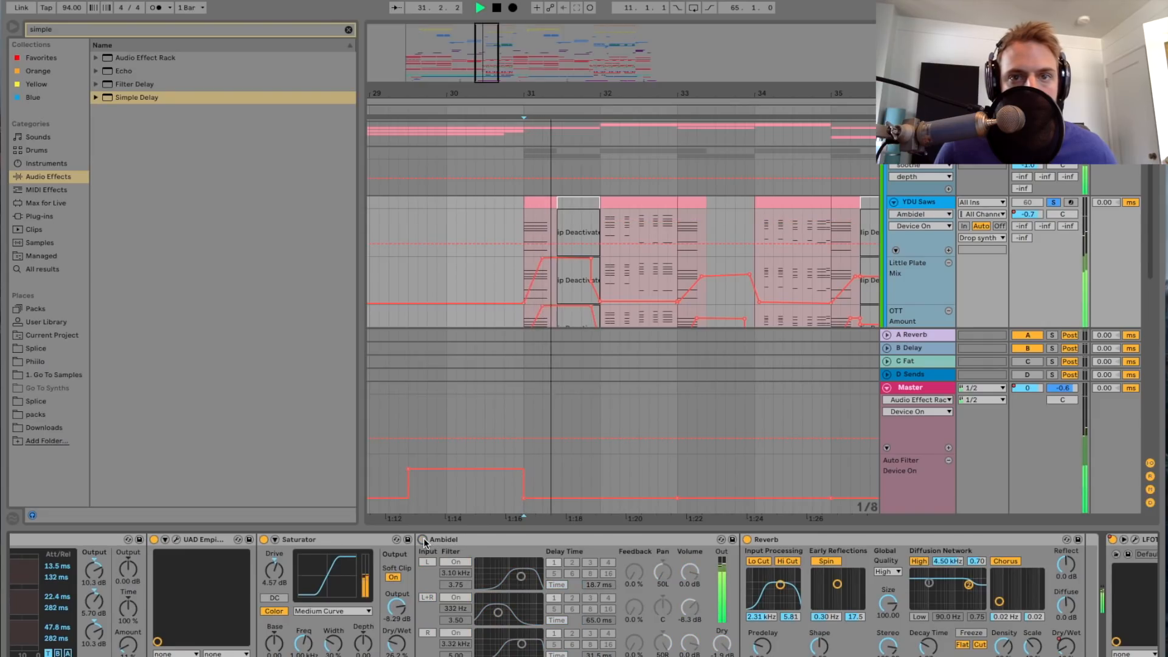
click(422, 540)
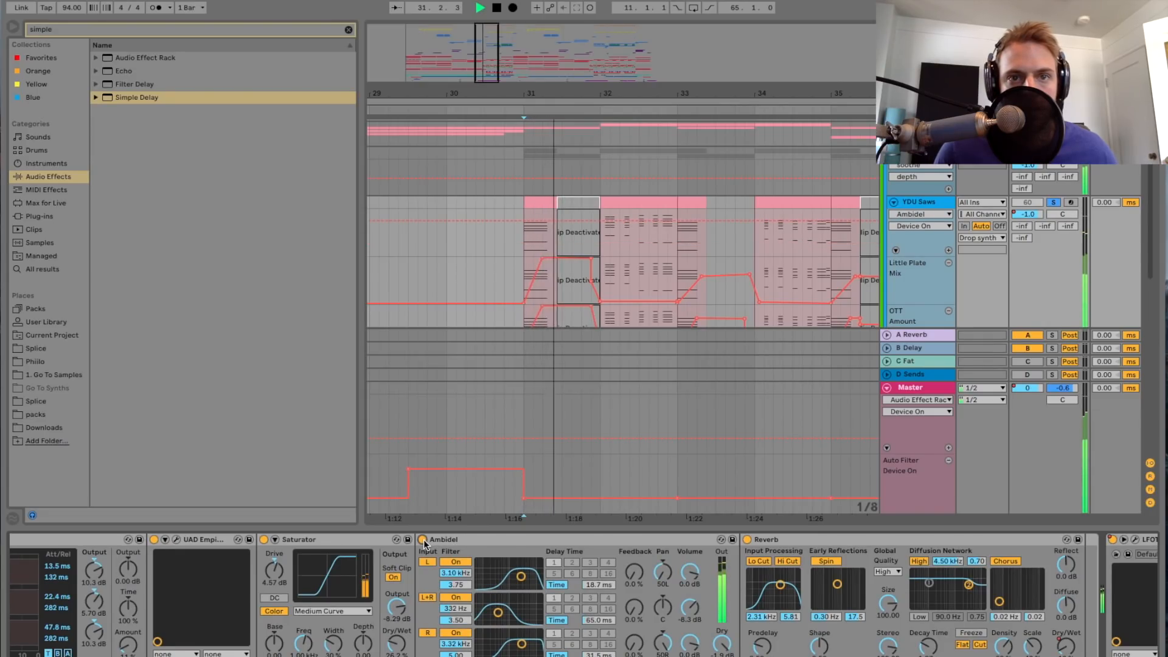
Step: Stop playback and select the Reverb device that follows the Ambidel delay to examine its settings
key(space)
scroll(562, 569, right, 5)
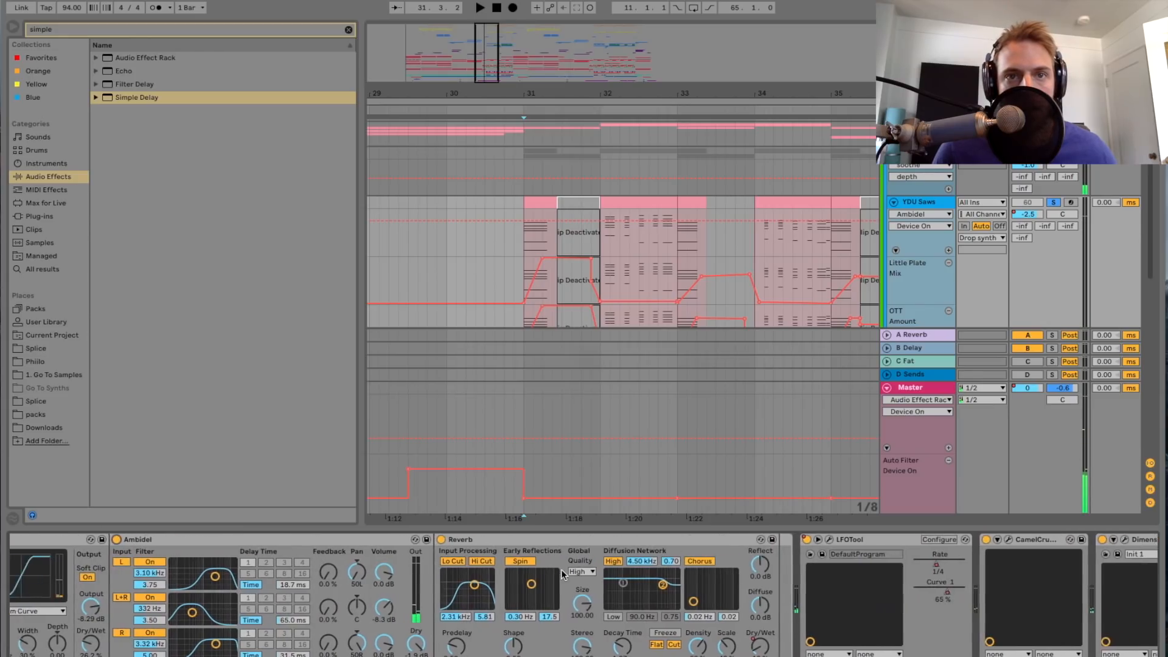
click(529, 543)
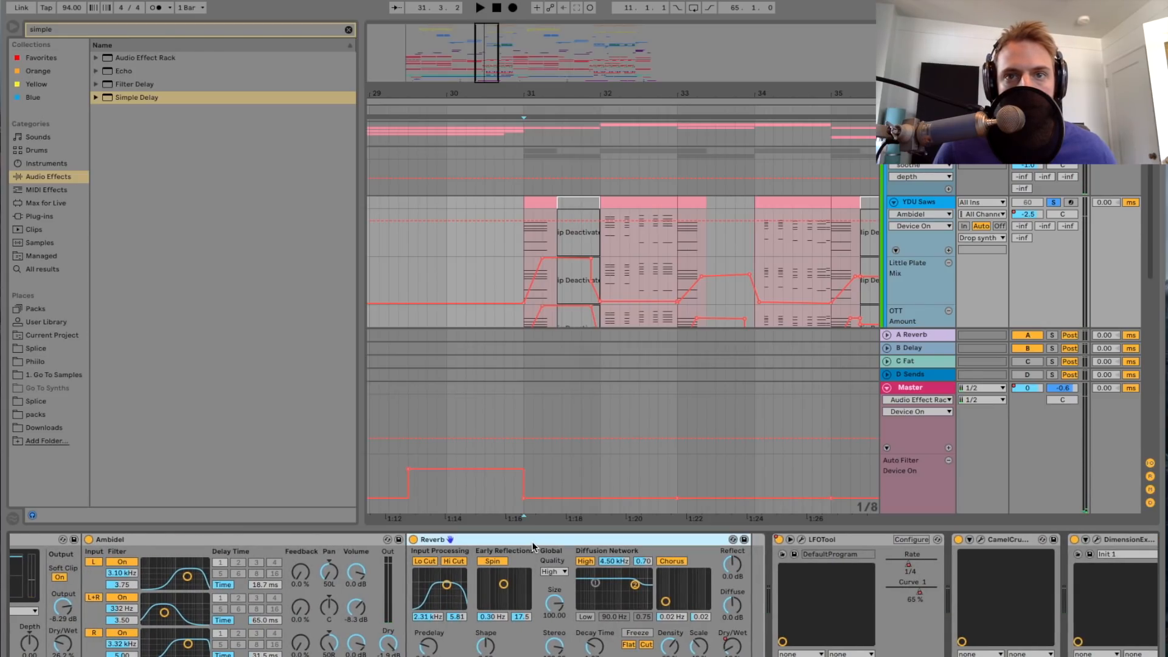
scroll(675, 559, right, 2)
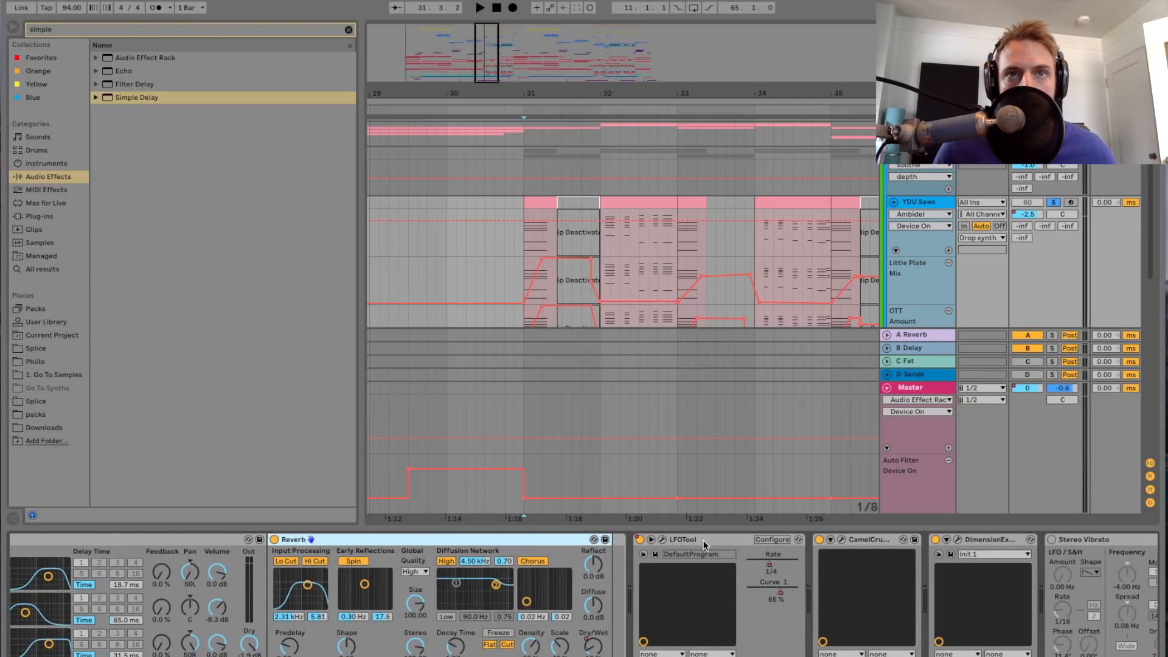
Step: Play the saws from bar 32 with the LFOTool window open to examine its volume curve, then close it and stop
click(601, 247)
key(space)
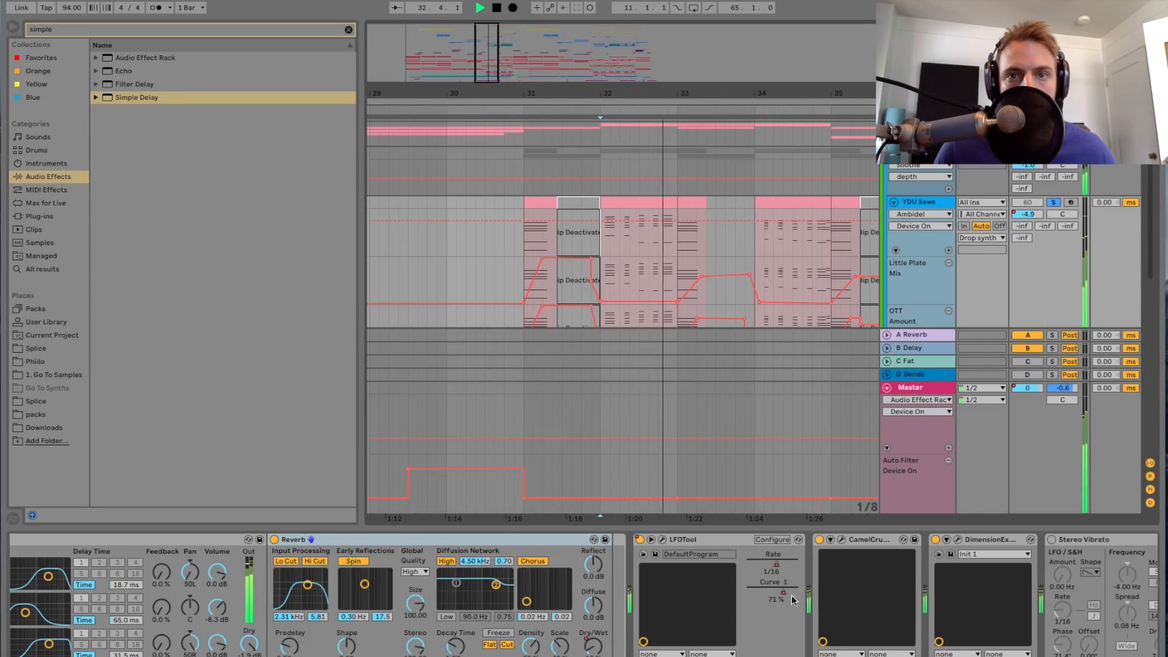
click(663, 539)
drag(719, 235, 748, 229)
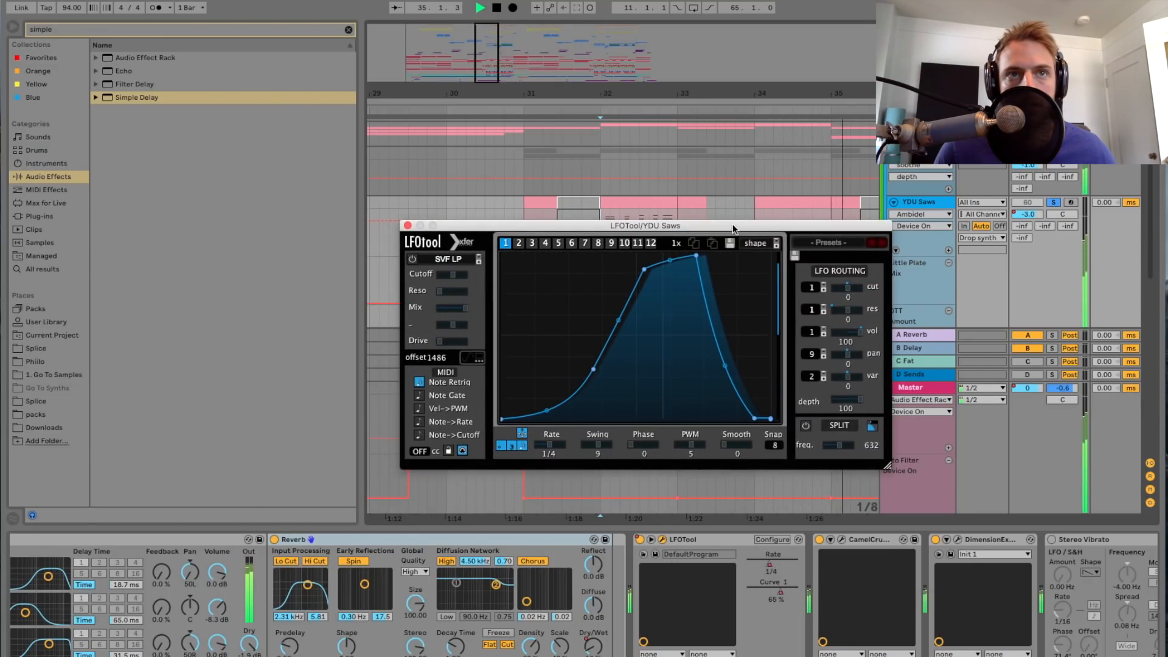
click(409, 225)
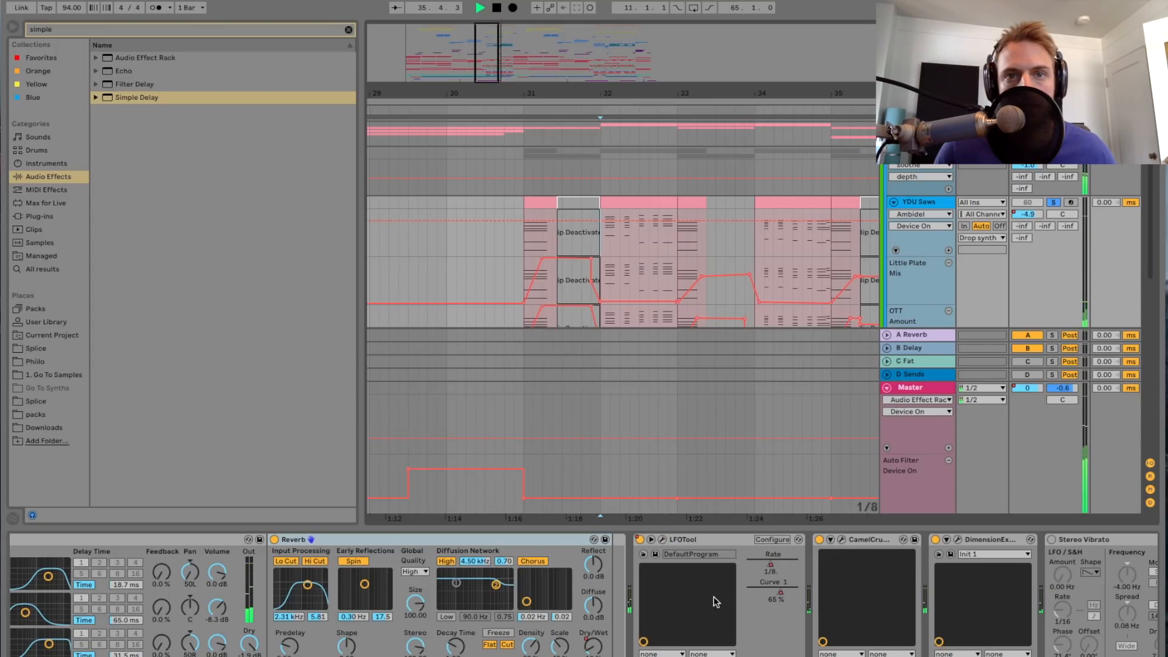
key(space)
Step: Open the CamelCrusher and Dimension Expander plug-ins one after the other to examine their settings, closing each
scroll(712, 595, right, 5)
scroll(718, 594, right, 1)
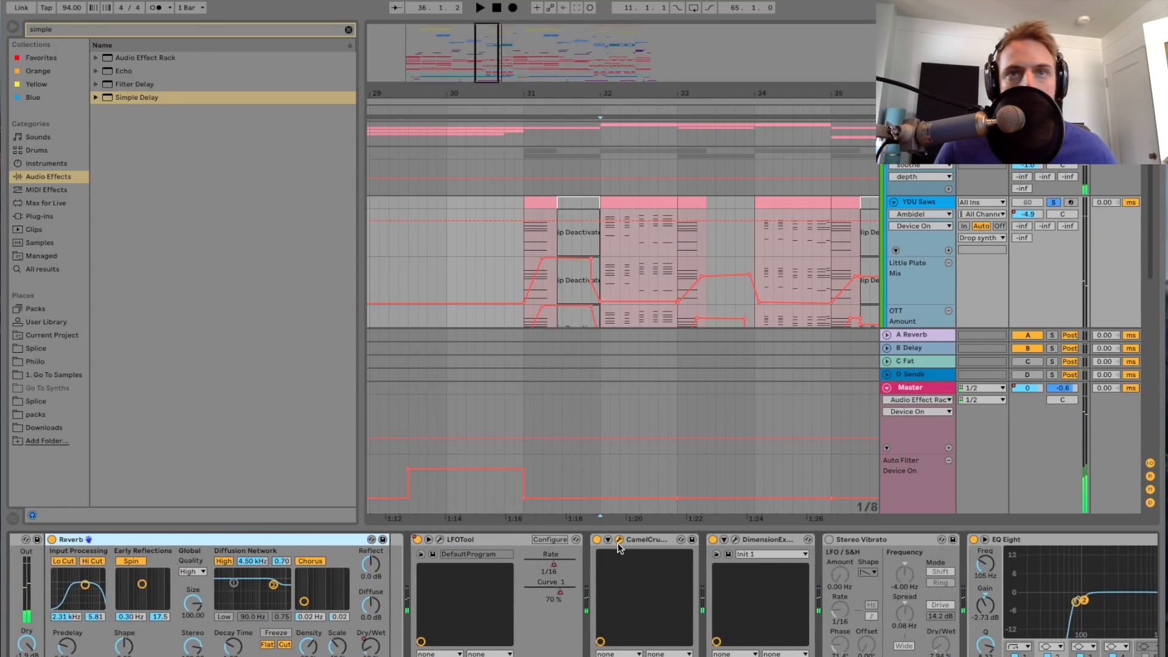
click(620, 539)
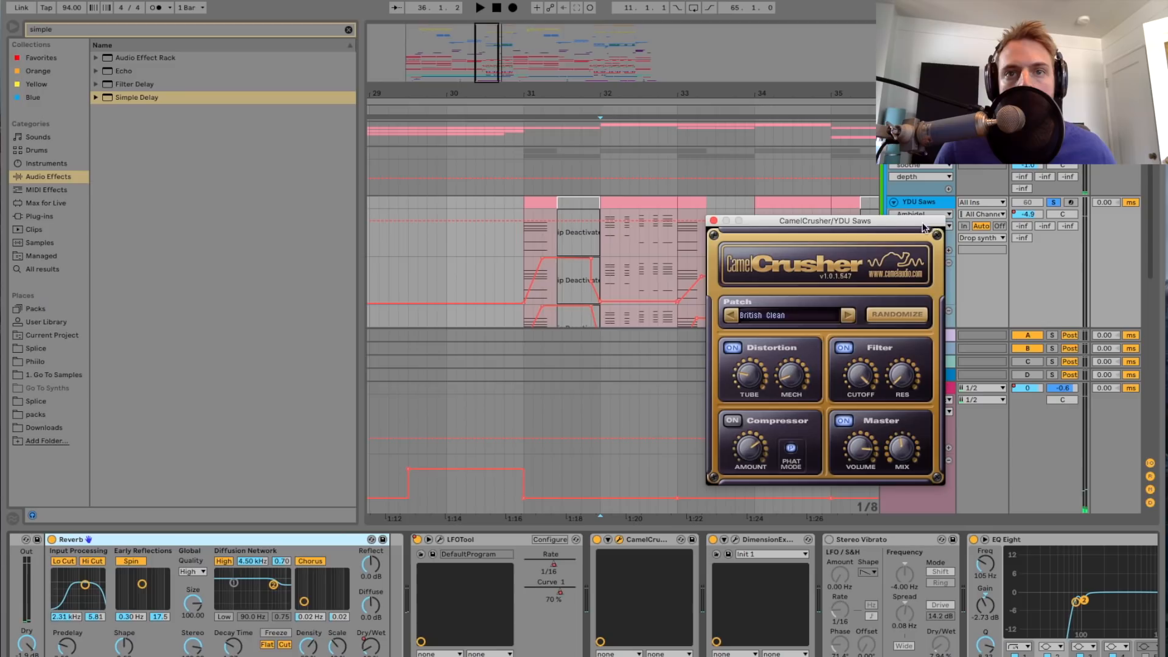
click(713, 220)
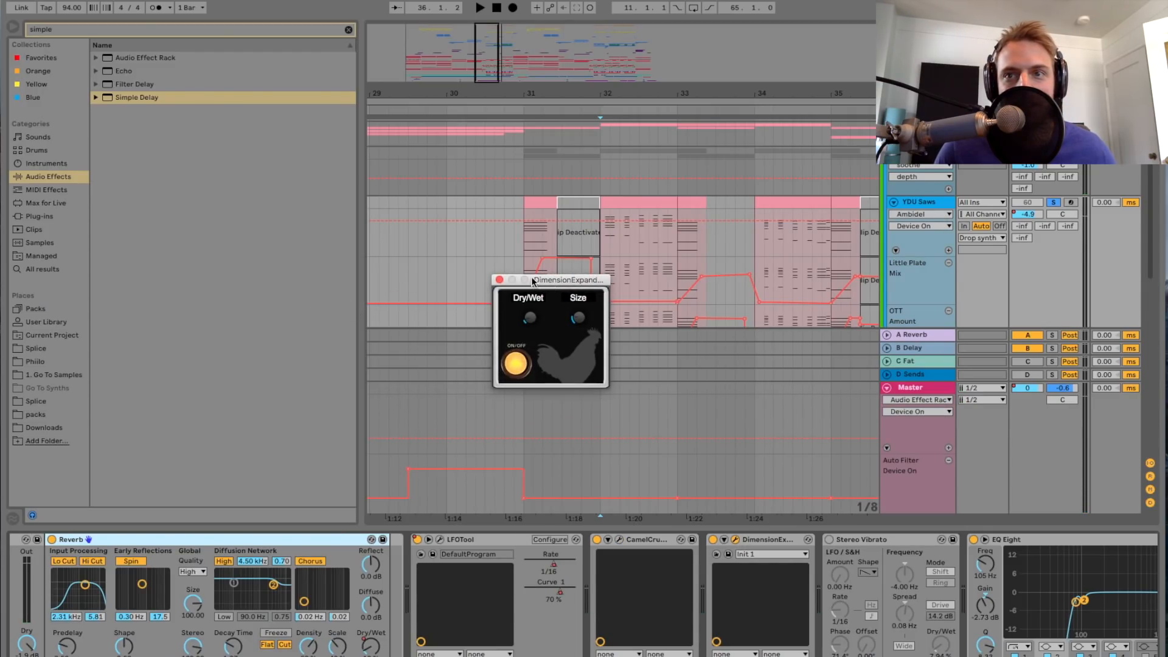
click(499, 280)
Step: Examine the EQ Eight curve, view the UAD Pultec EQP-1A Legacy settings in full, and close the Pultec
scroll(785, 601, right, 5)
scroll(785, 601, right, 10)
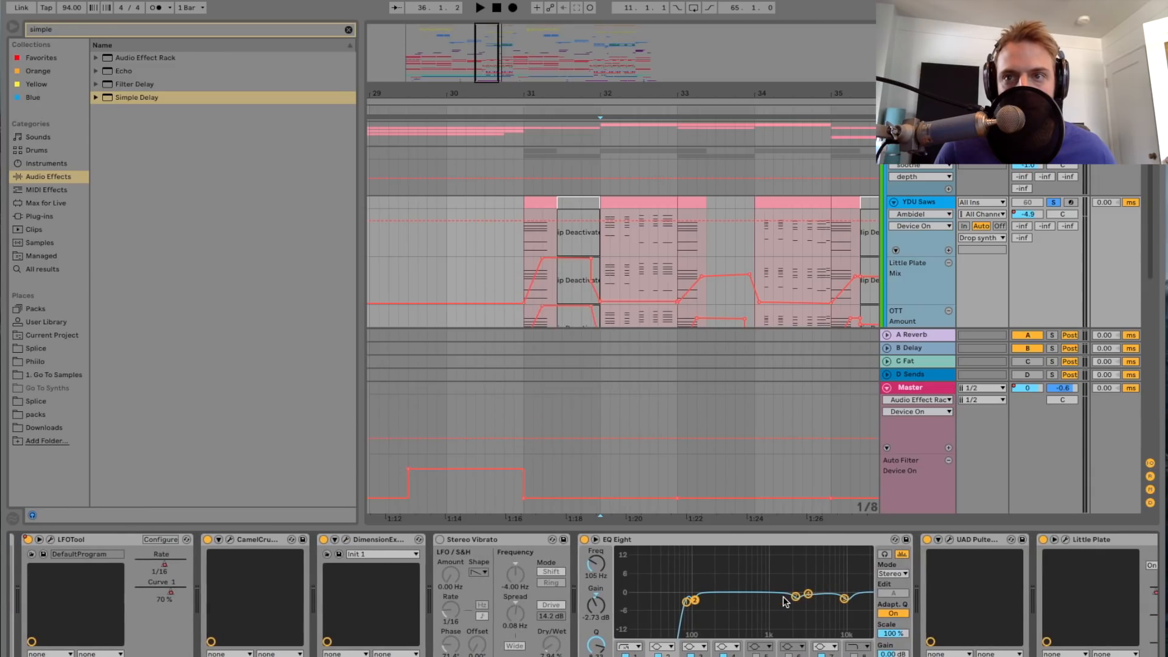
scroll(783, 596, left, 5)
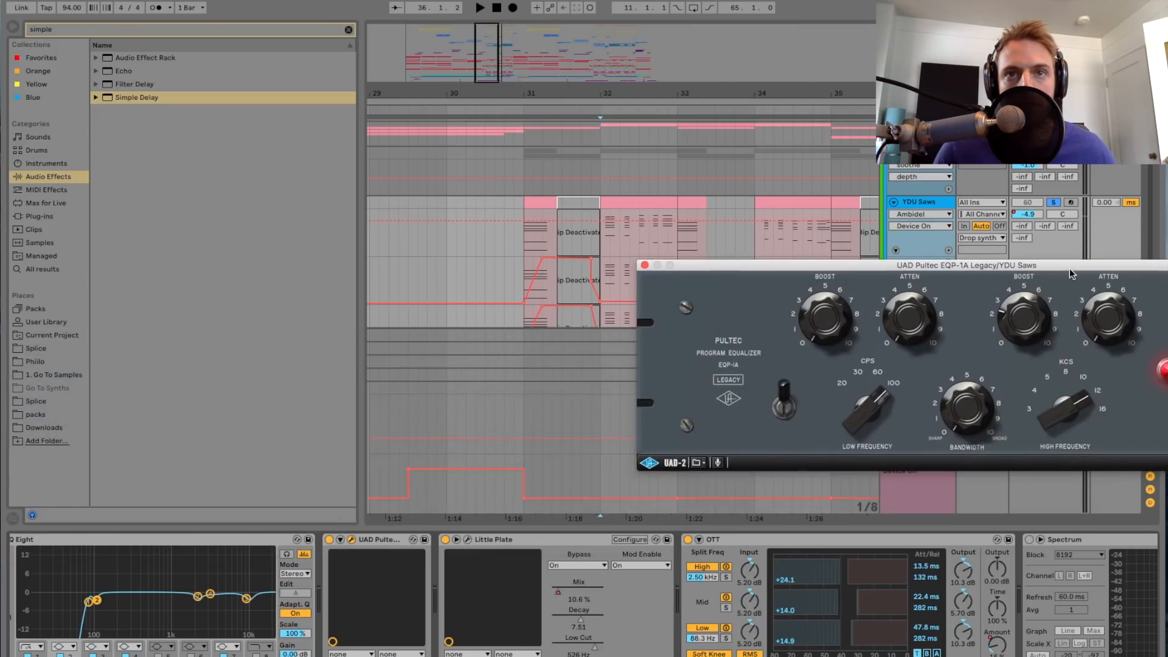
drag(1070, 268, 788, 267)
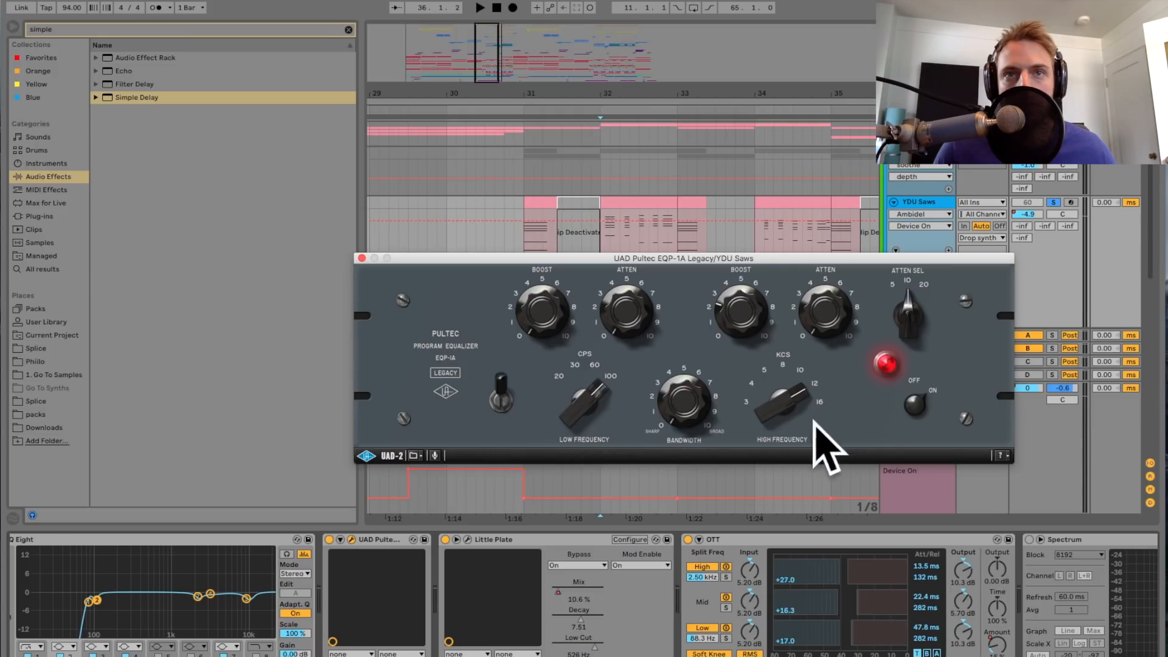
click(362, 259)
Step: Play the saws from bar 32 while examining the devices from OTT through to the Utility at the chain's end
scroll(660, 581, right, 10)
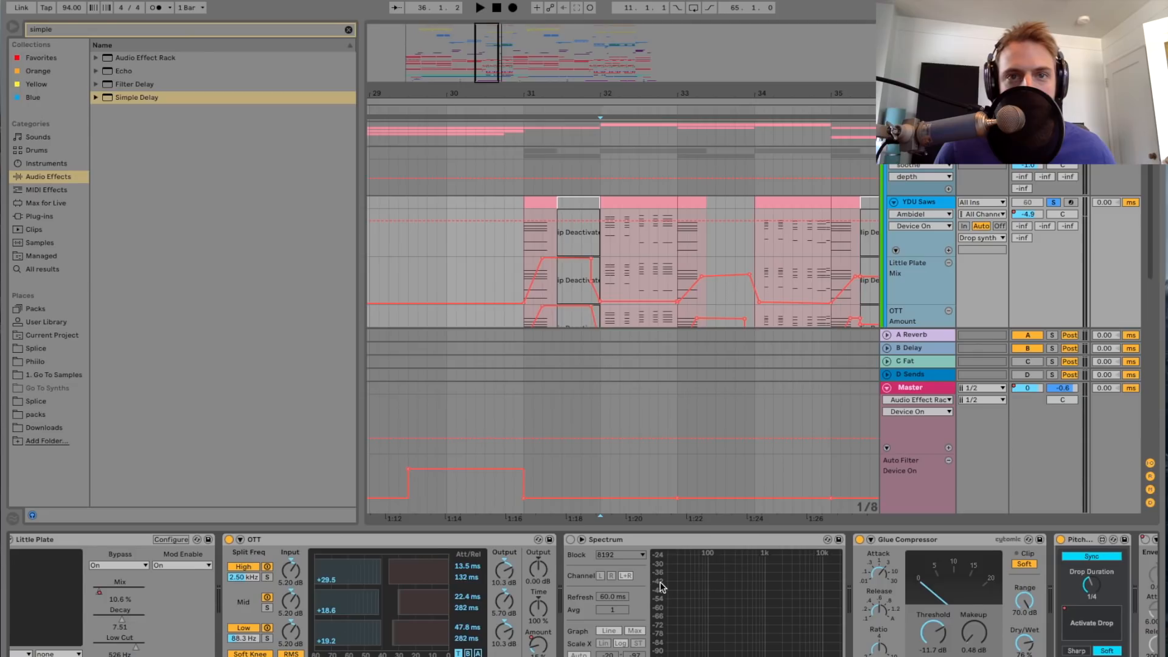
scroll(659, 582, right, 10)
key(space)
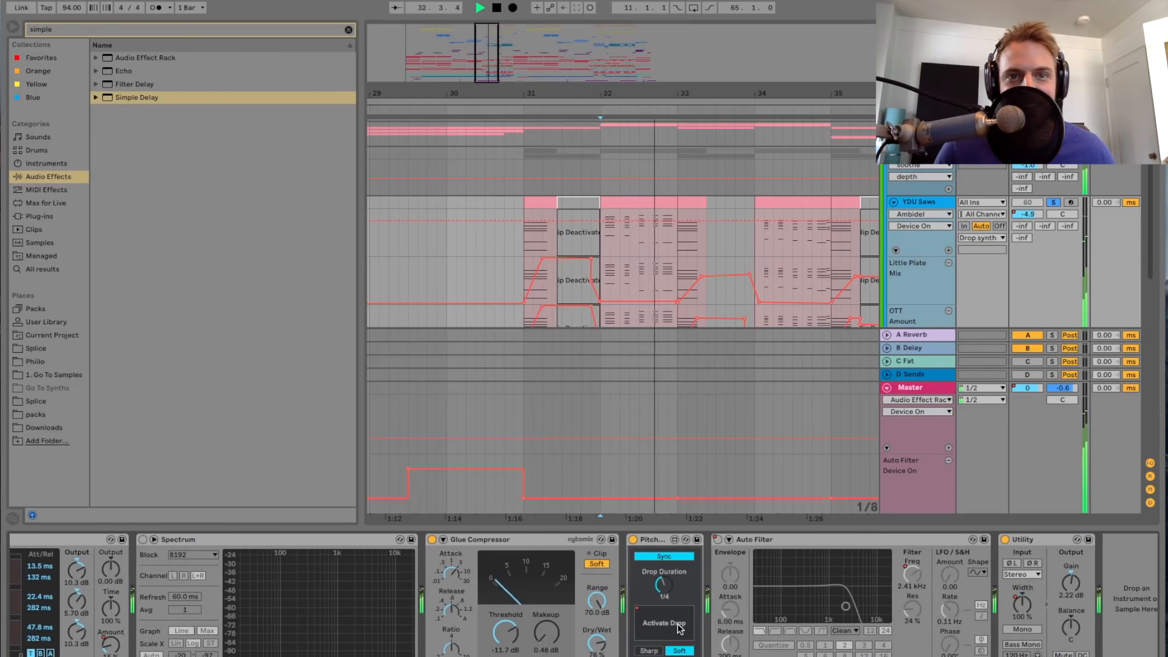
scroll(679, 629, right, 1)
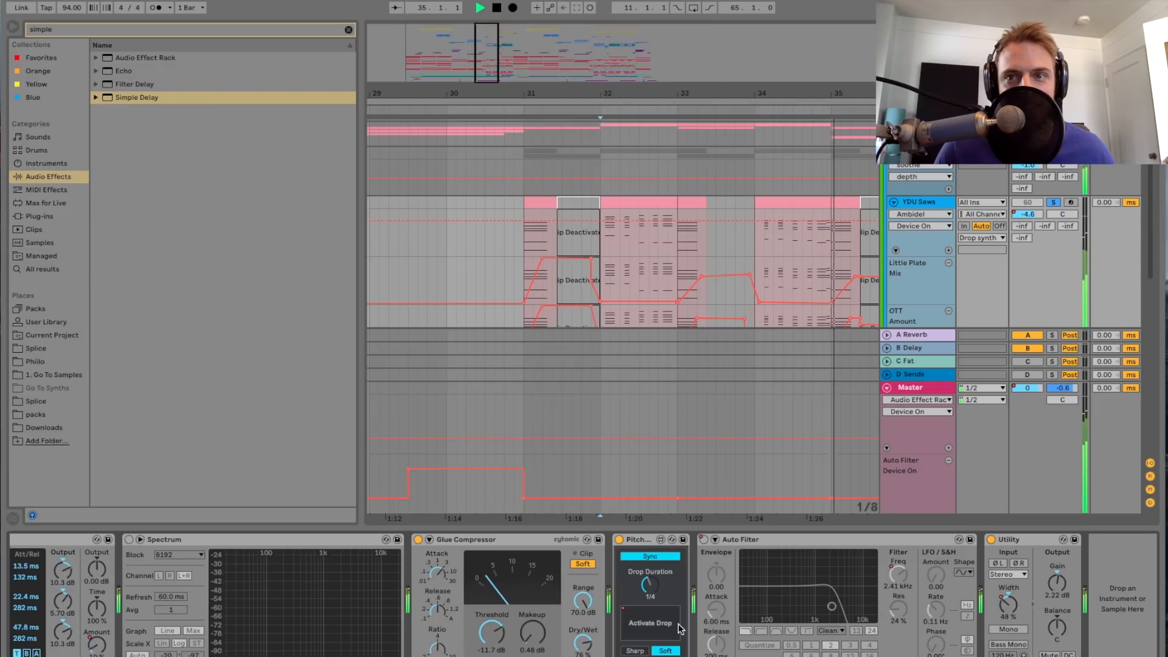
key(space)
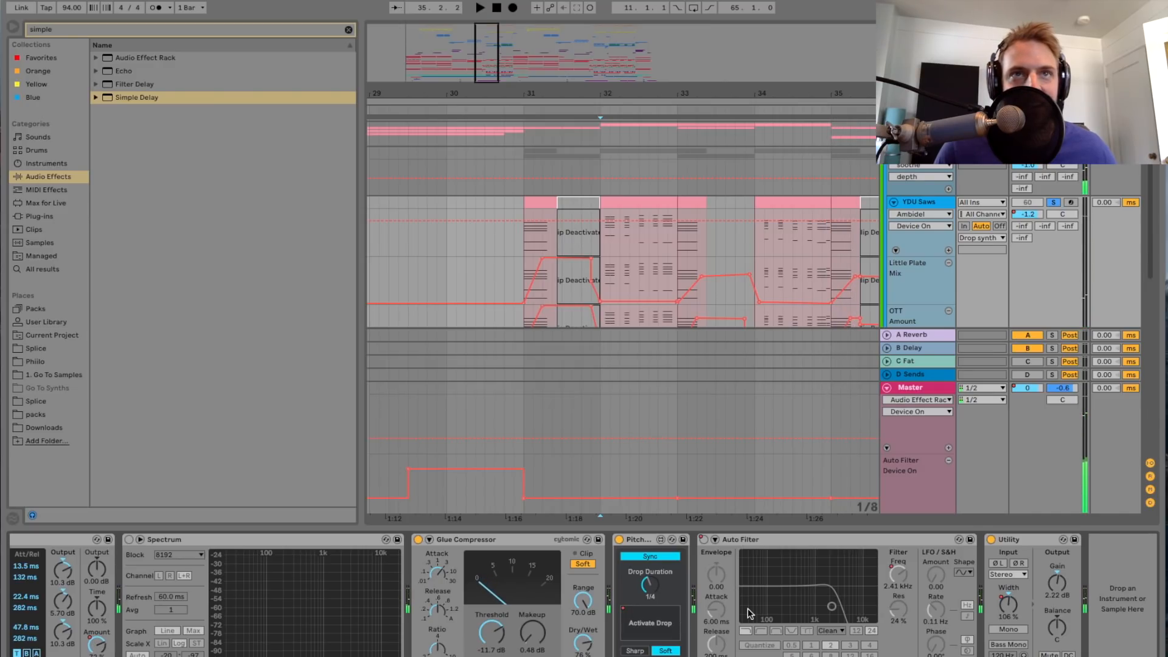
Step: Show the Utility's Stereo Width automation on the YDU Saws track and examine its curve closely around bar 31
drag(483, 62, 497, 113)
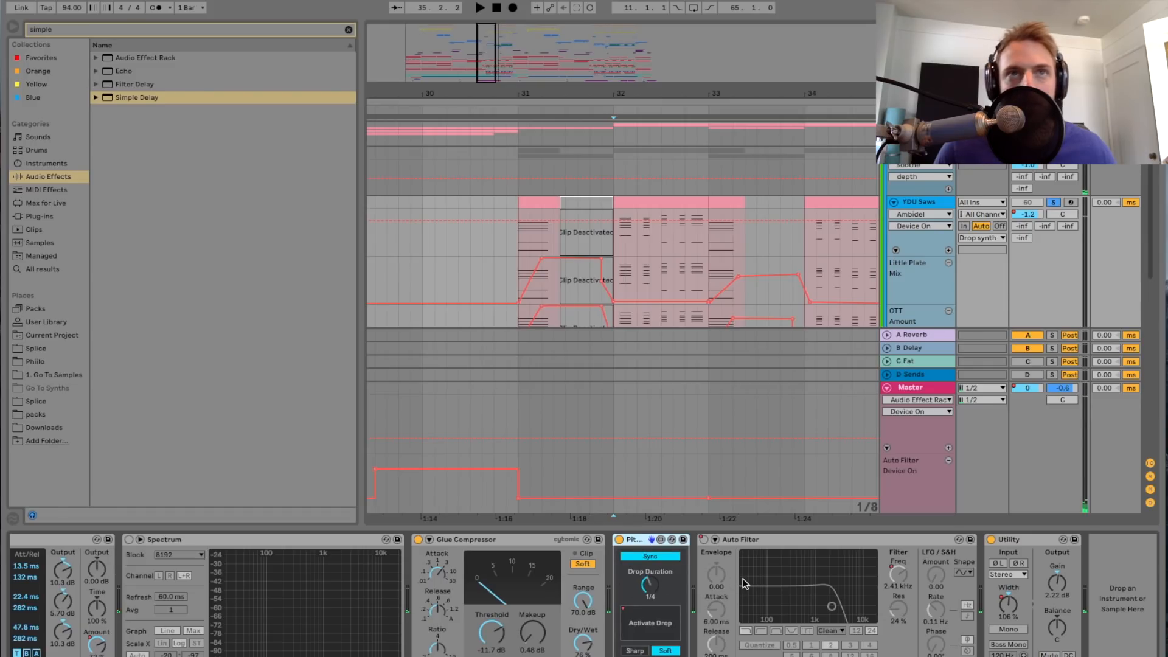
click(998, 552)
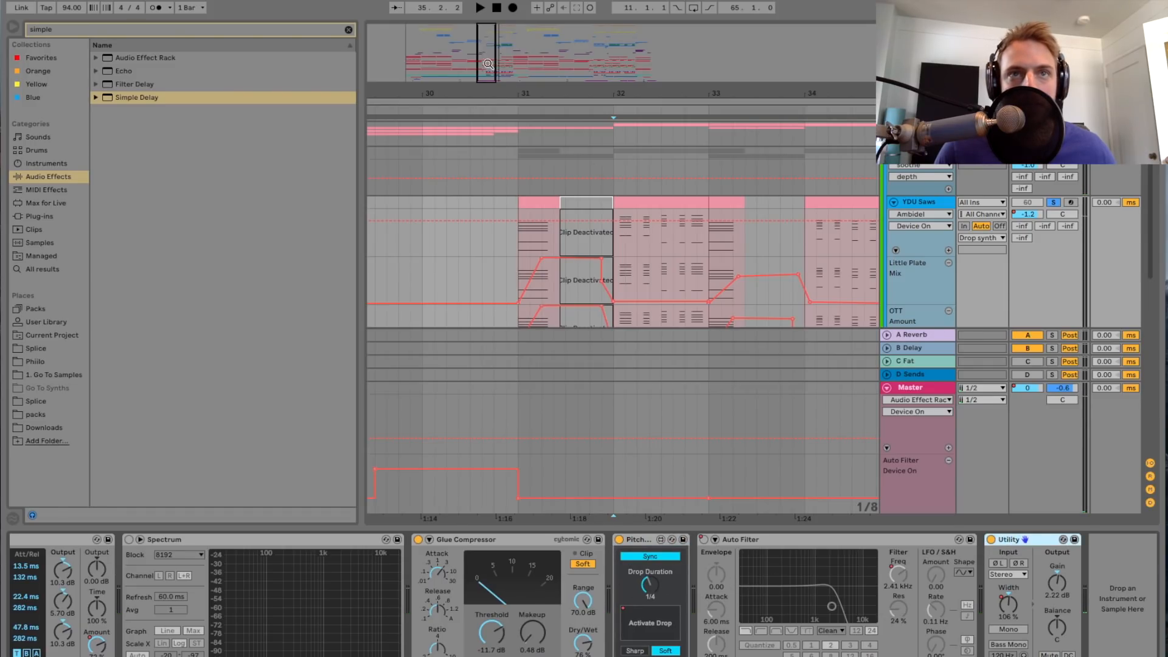
drag(488, 64, 487, 70)
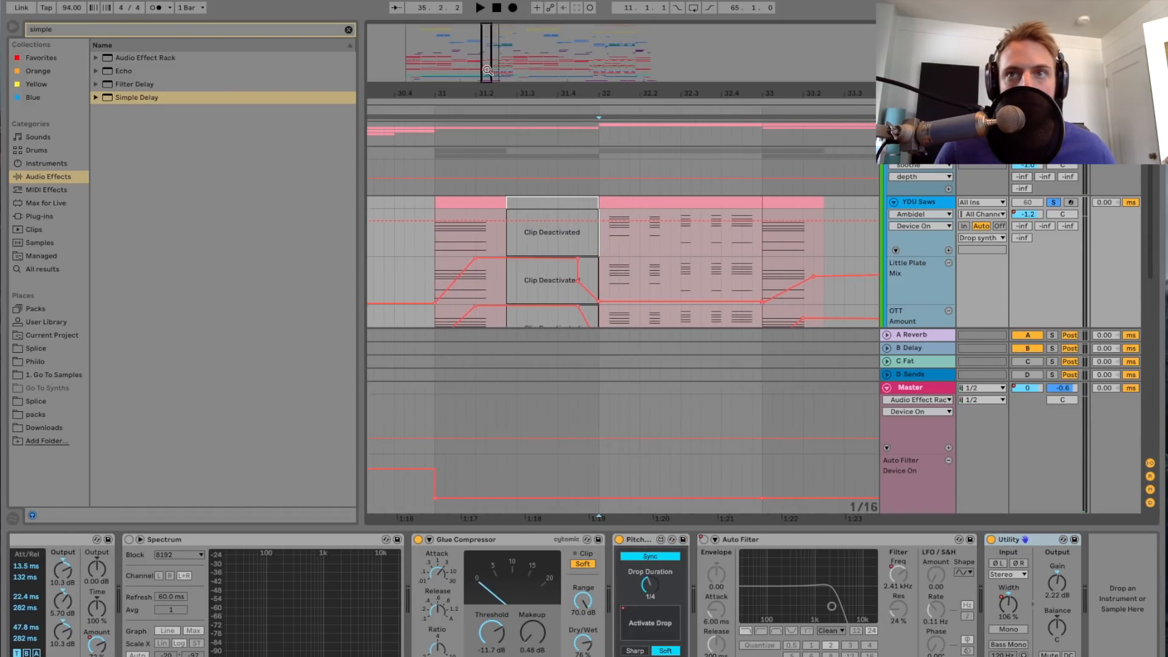
scroll(436, 241, down, 1)
click(439, 241)
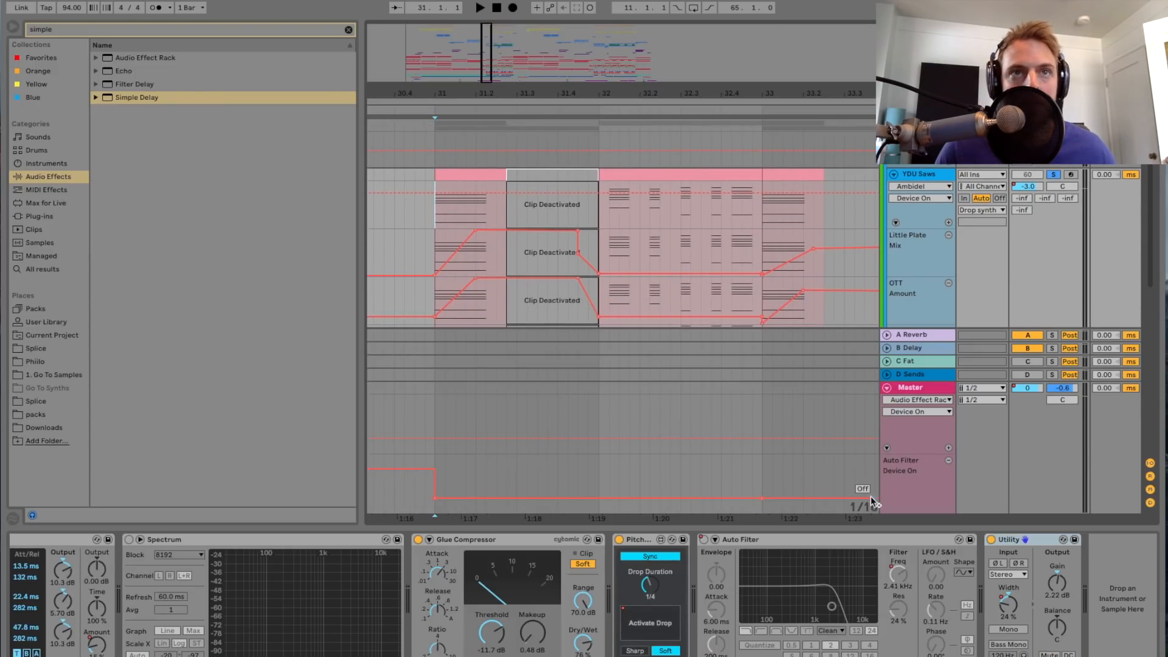
click(1009, 608)
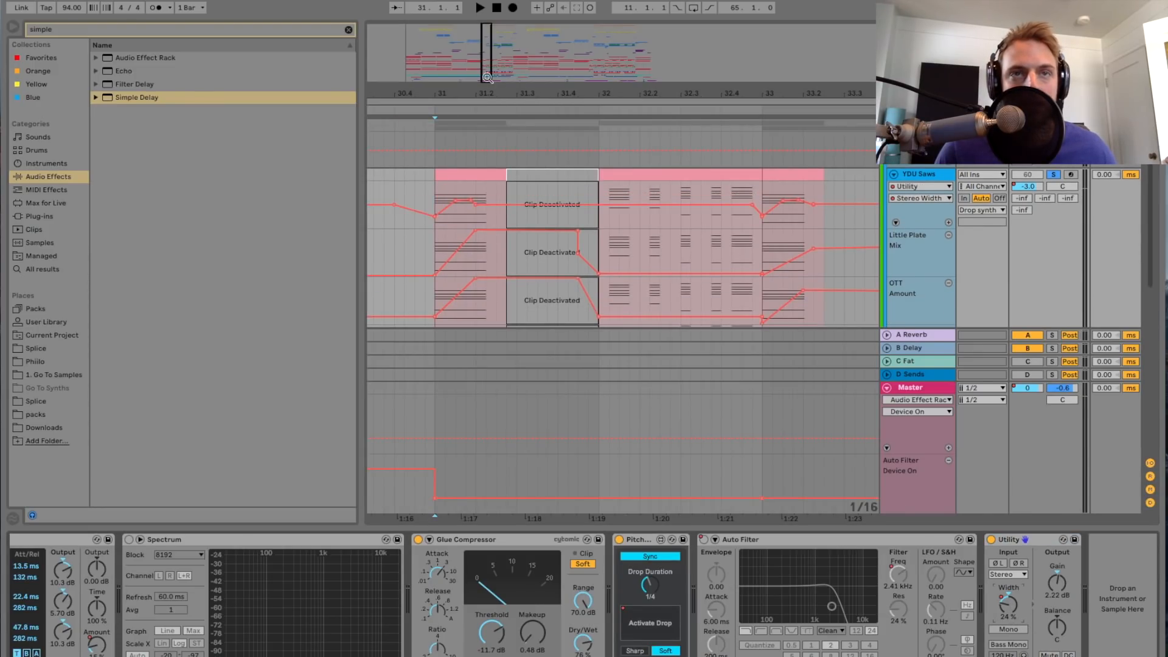
drag(487, 78, 487, 92)
scroll(495, 201, left, 3)
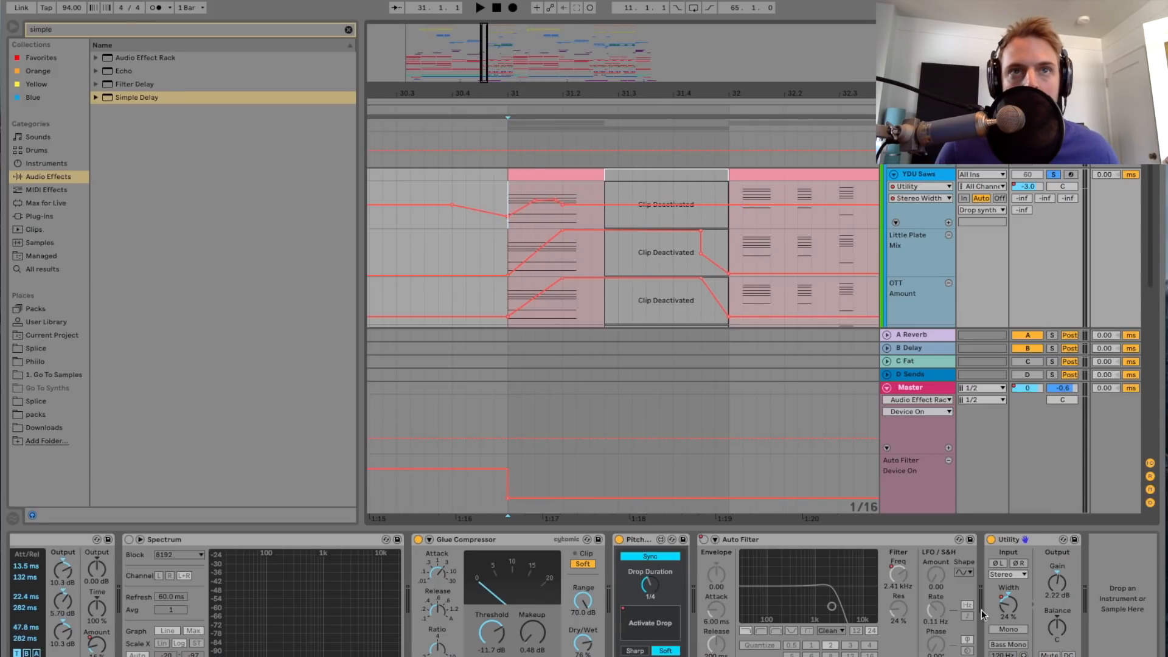
Step: Play the saws twice from bar 31 to hear the Stereo Width automation on the opening chord
key(space)
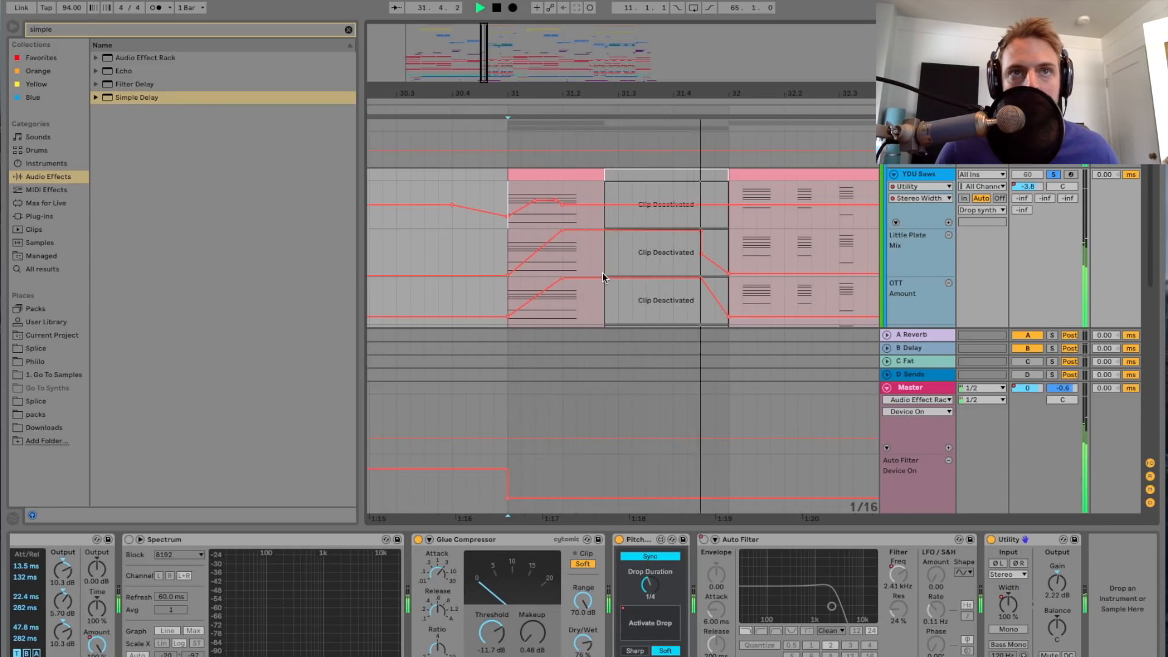
key(space)
key(space)
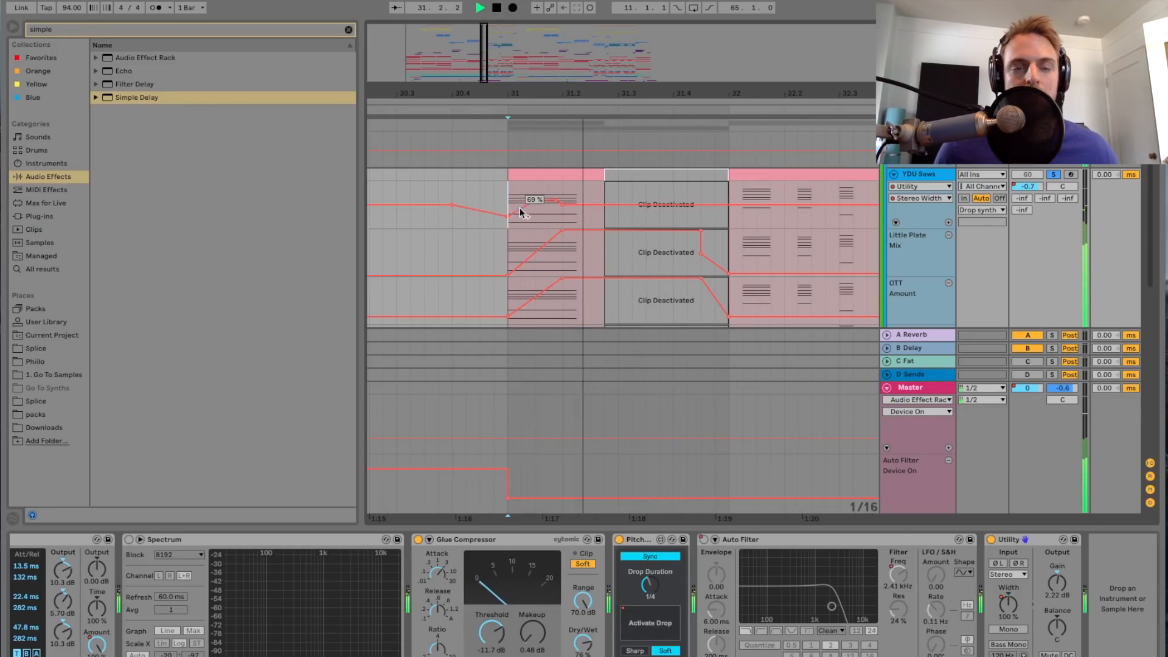
key(space)
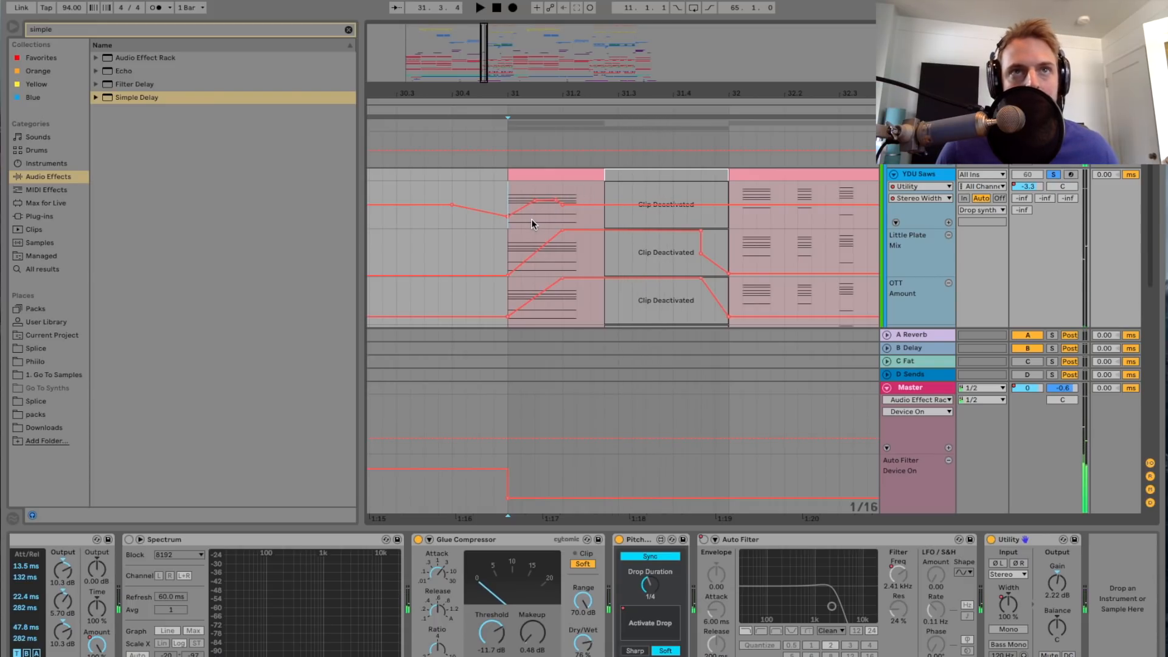
Step: Open the Little Plate reverb on the YDU Saws track, examine its settings, and close it
drag(484, 67, 597, 227)
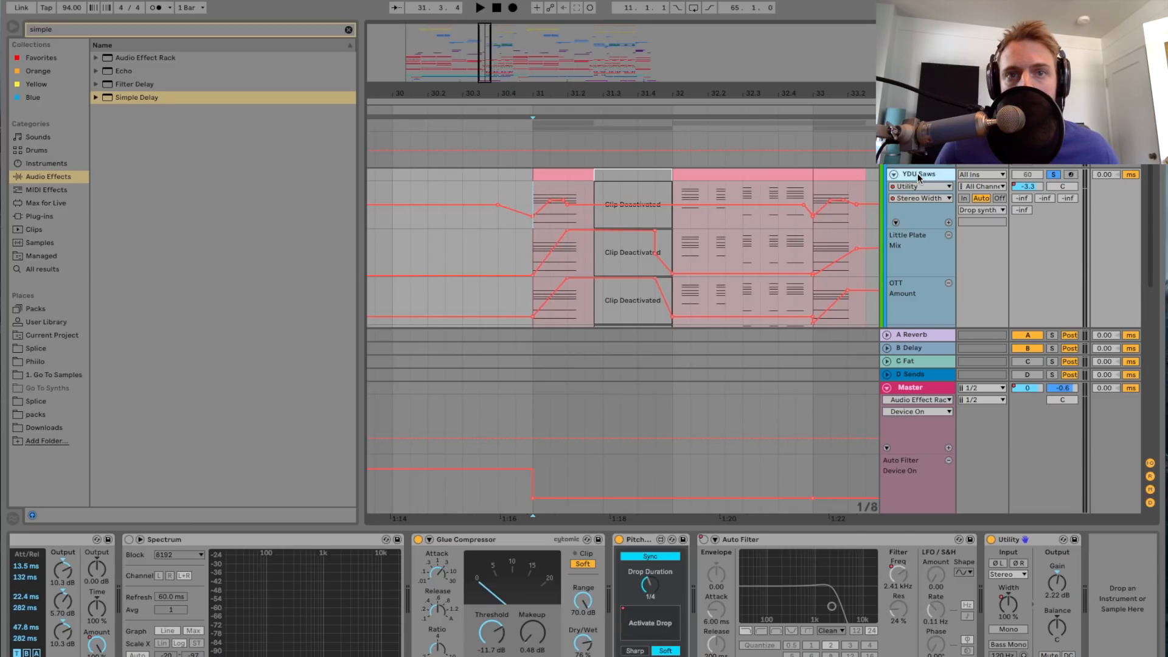
scroll(743, 596, left, 10)
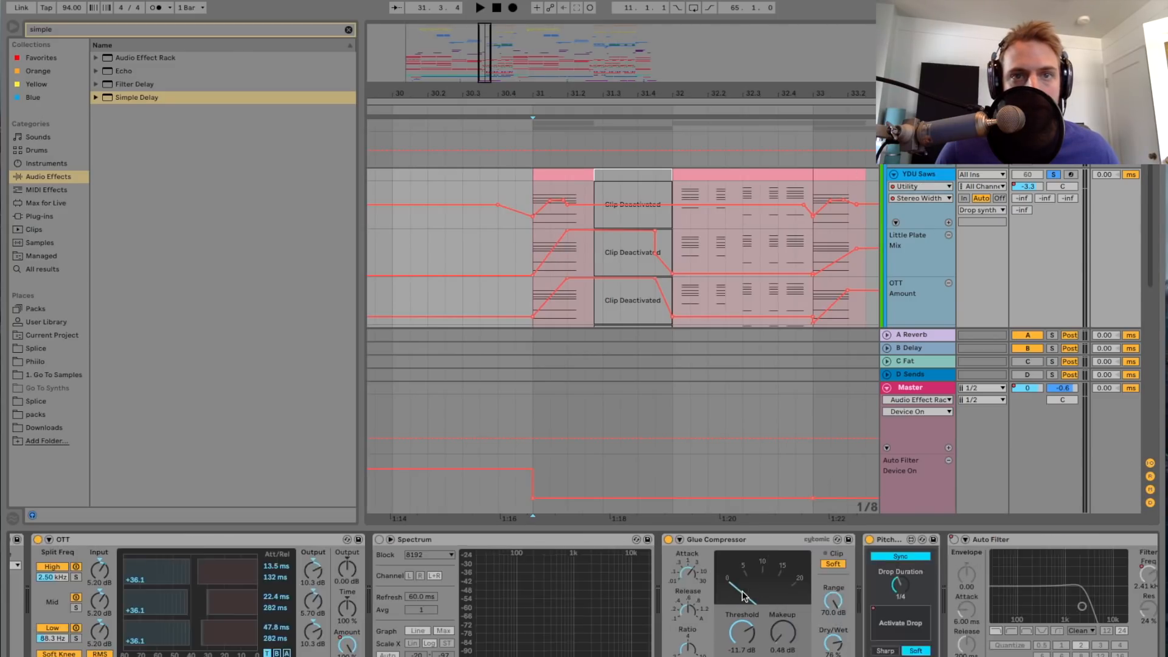
scroll(743, 596, left, 3)
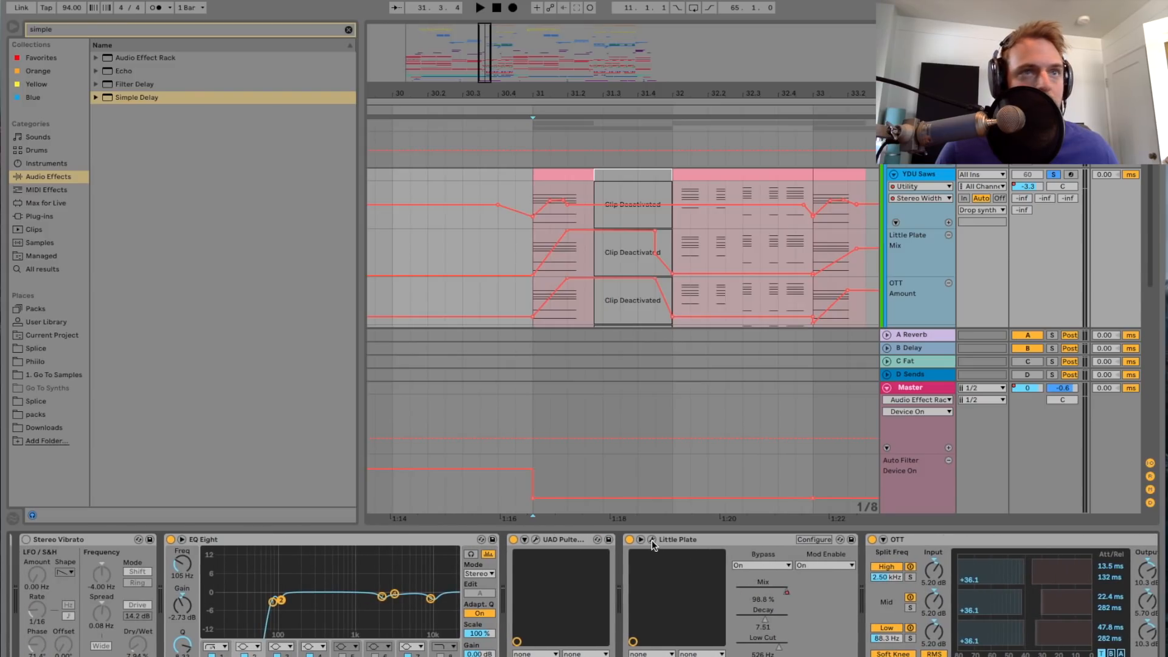
drag(1167, 116, 783, 137)
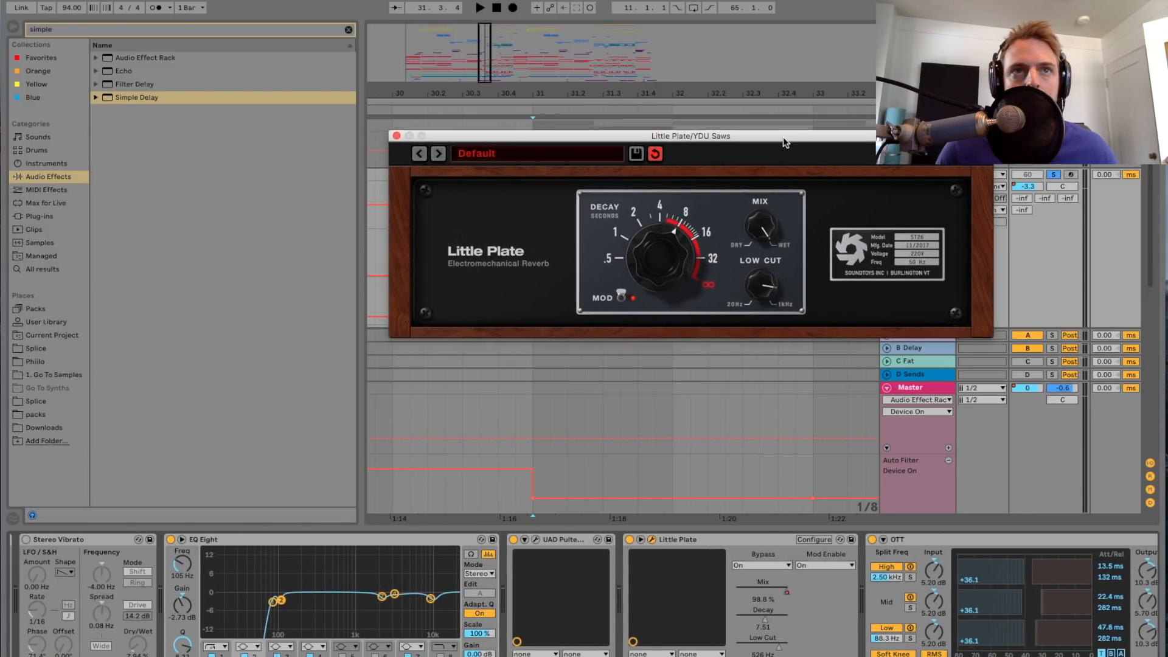
click(396, 136)
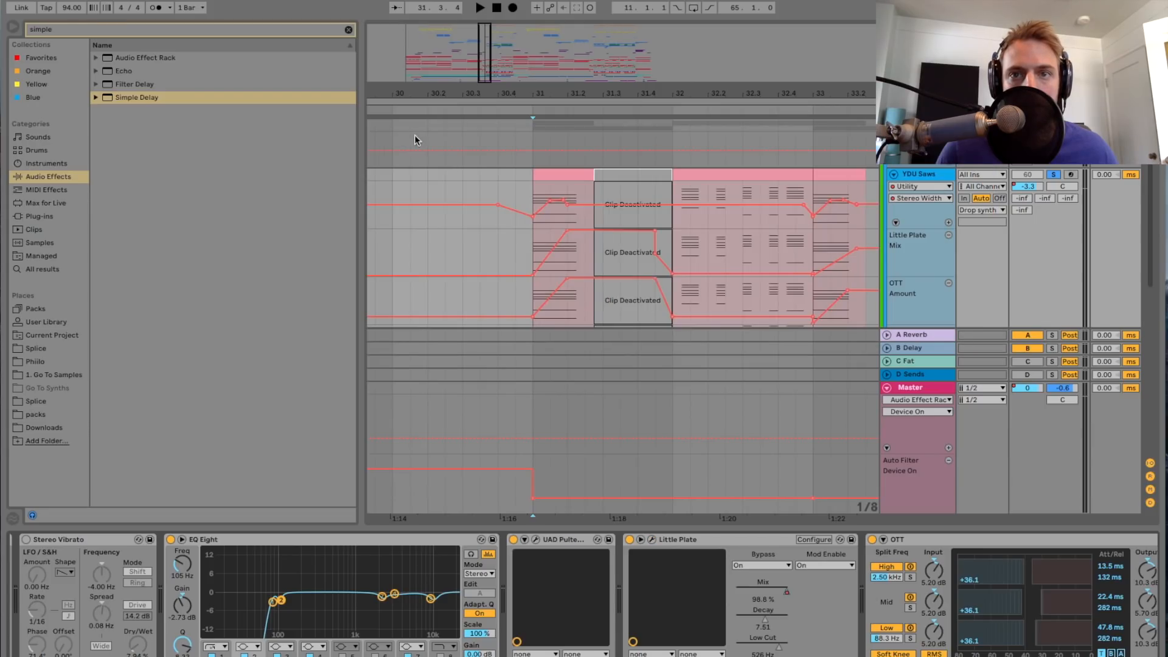
Step: Show the Little Plate's Mix automation on the YDU Saws track and play it repeatedly from bar 31
click(787, 589)
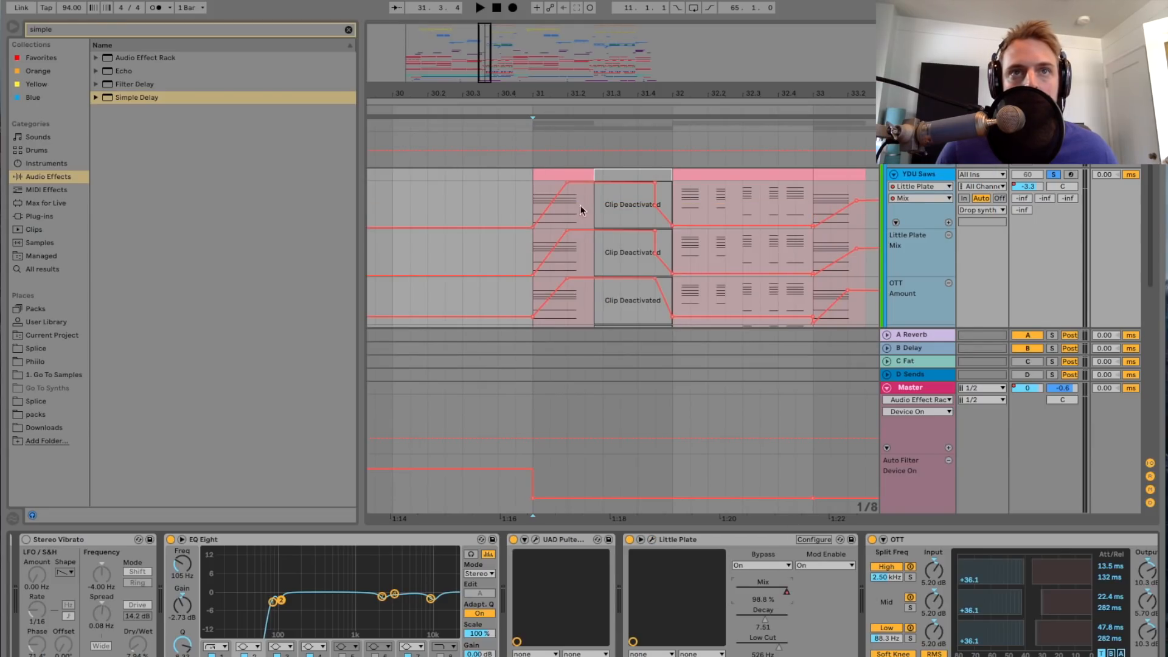
click(532, 202)
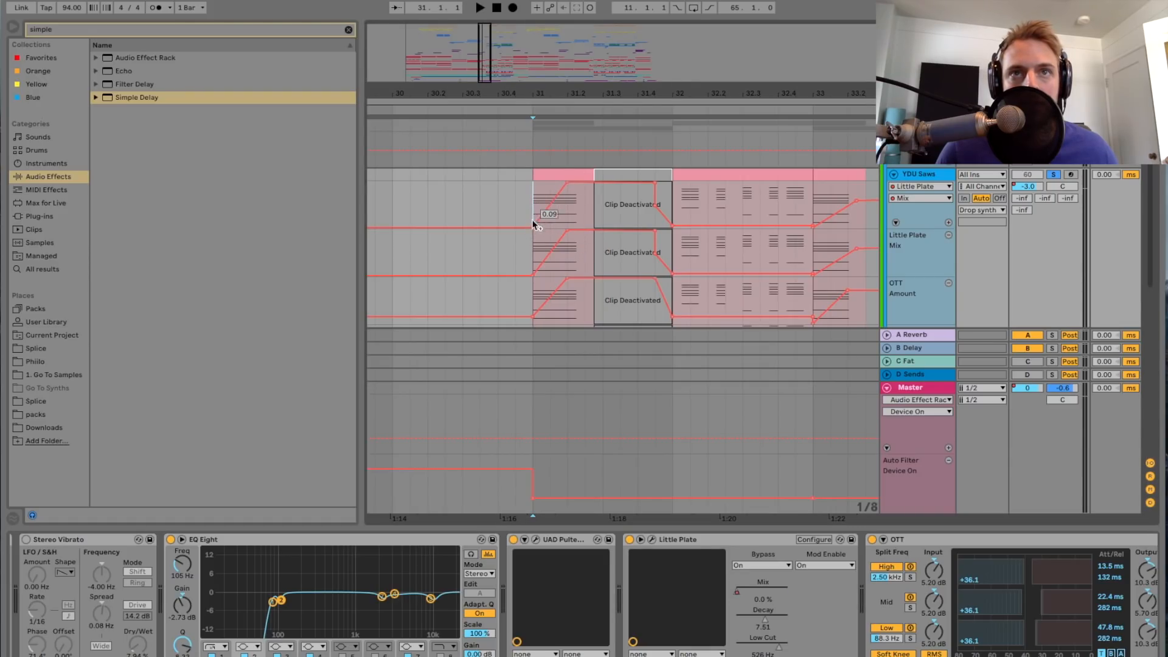
key(space)
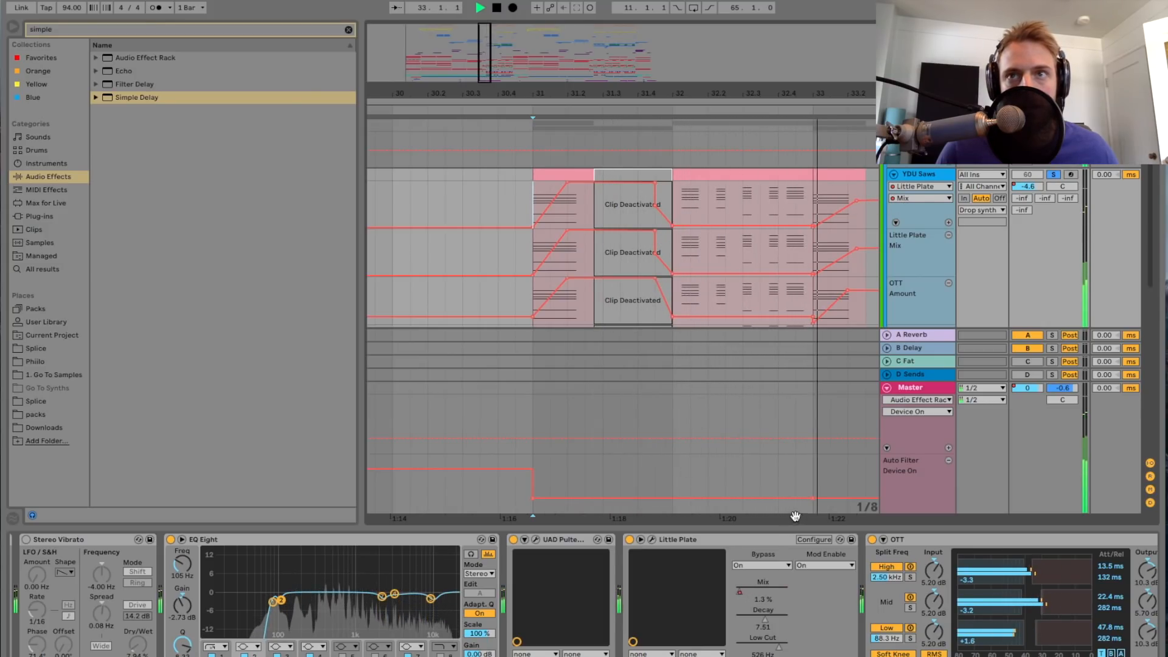
key(space)
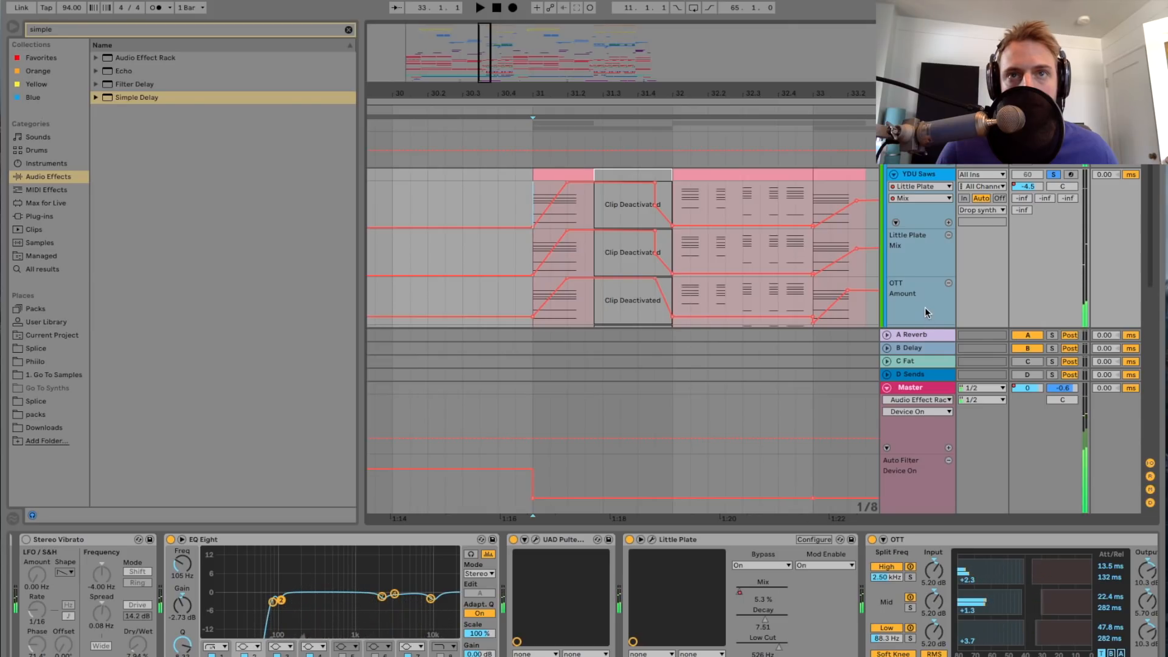
key(space)
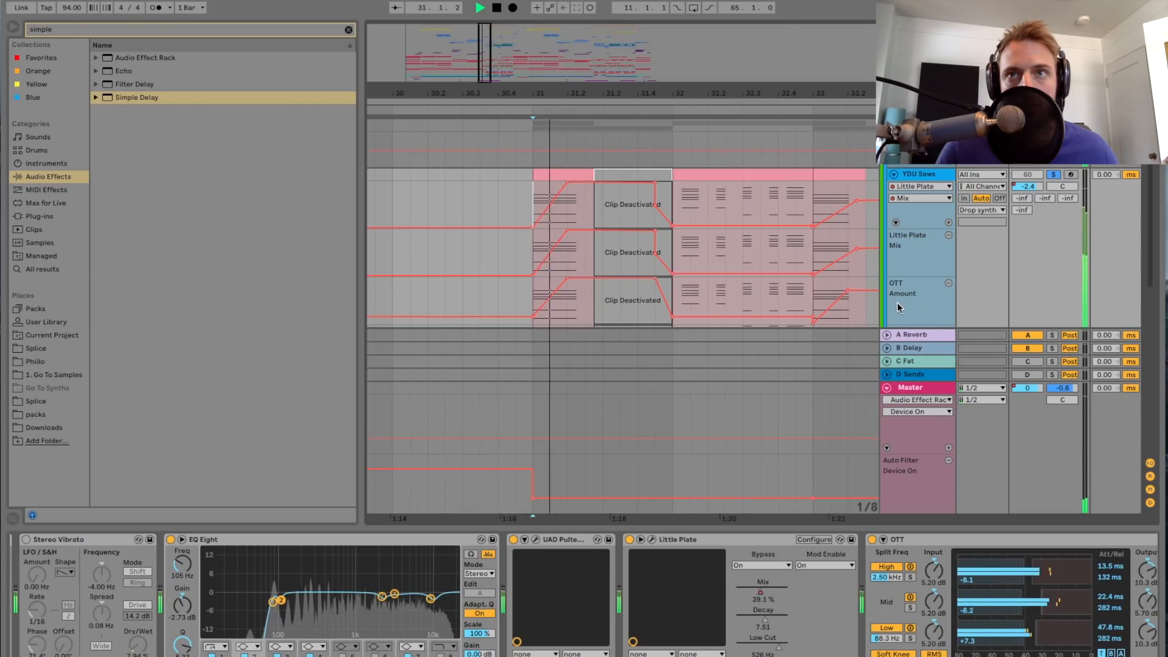
Step: Set the audio preferences' buffer size to 2048 samples
key(space)
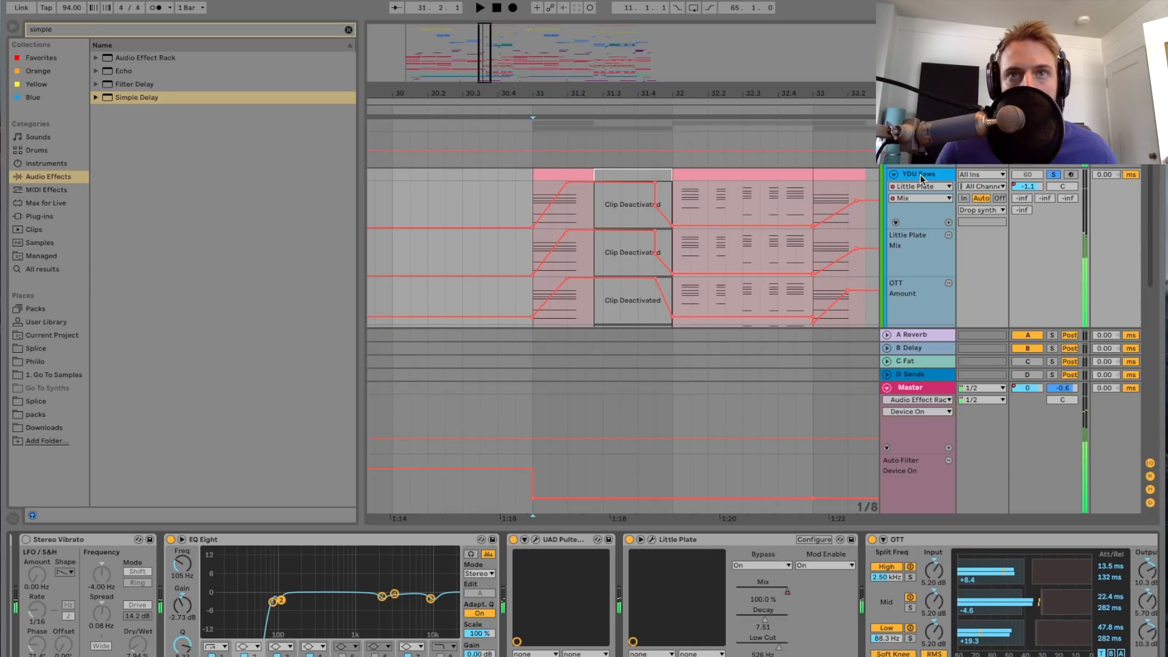
key(space)
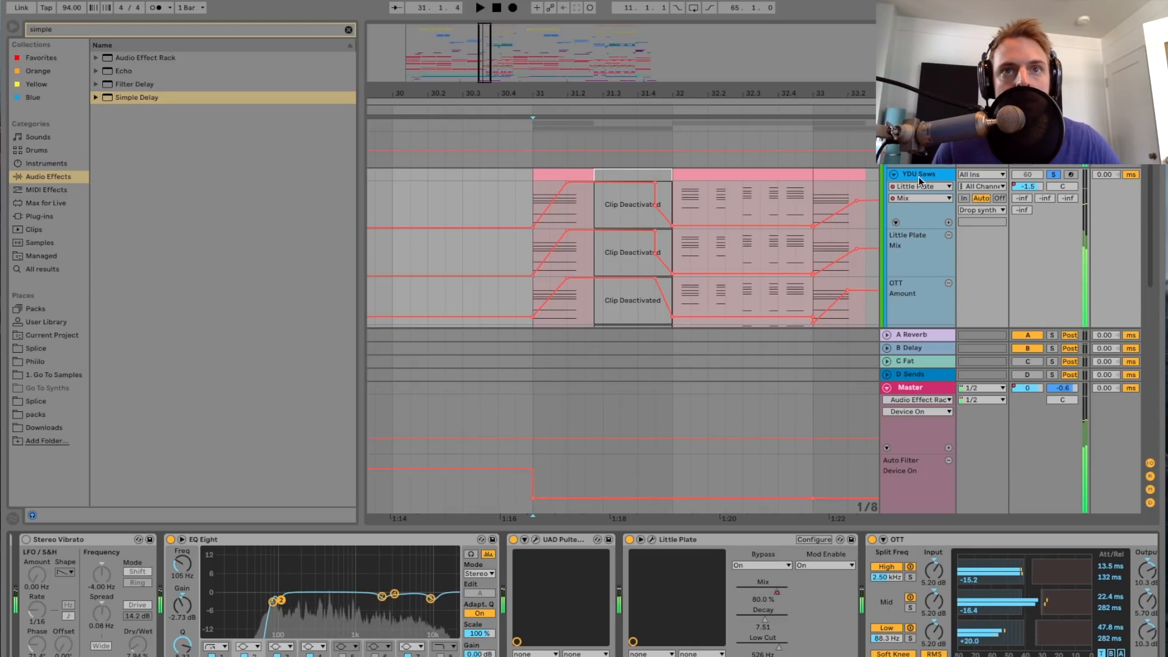
key(super+comma)
click(640, 286)
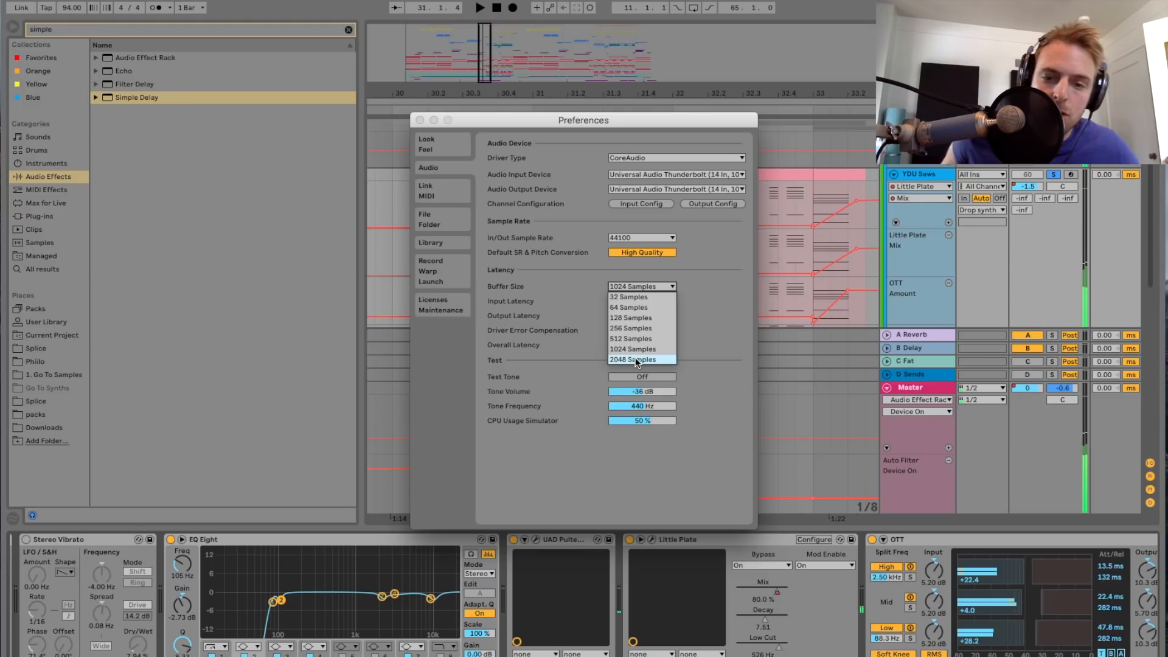
click(635, 358)
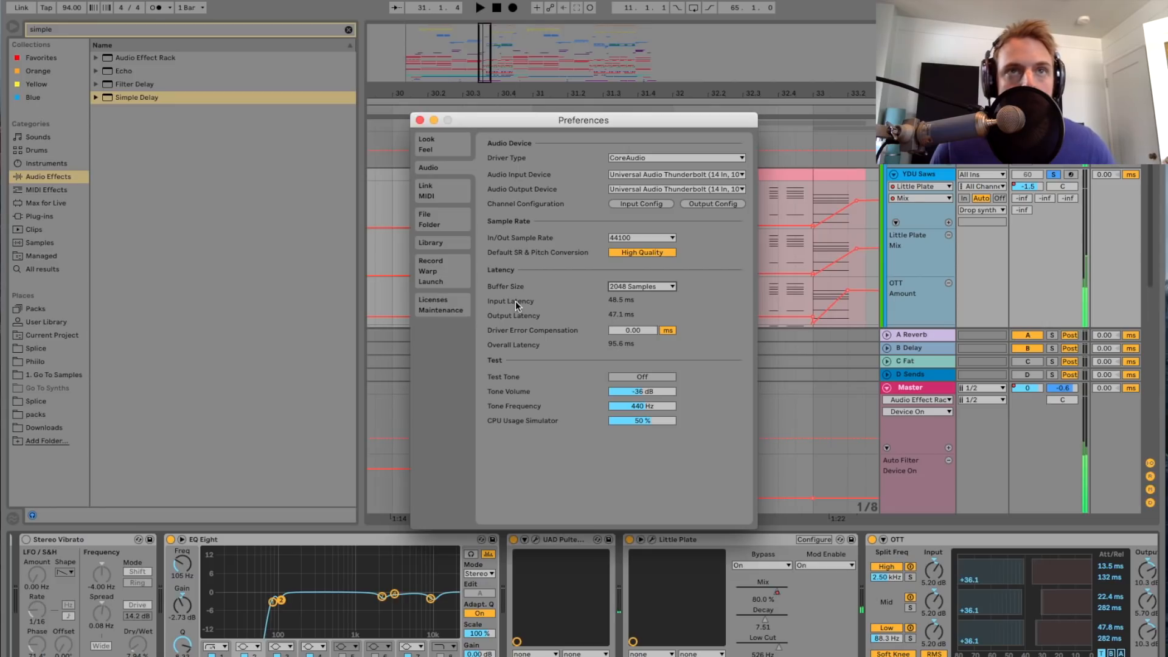
click(420, 120)
Step: Play the YDU Saws track from bar 31 while examining its Little Plate, OTT, Spectrum and Glue Compressor devices
key(plus)
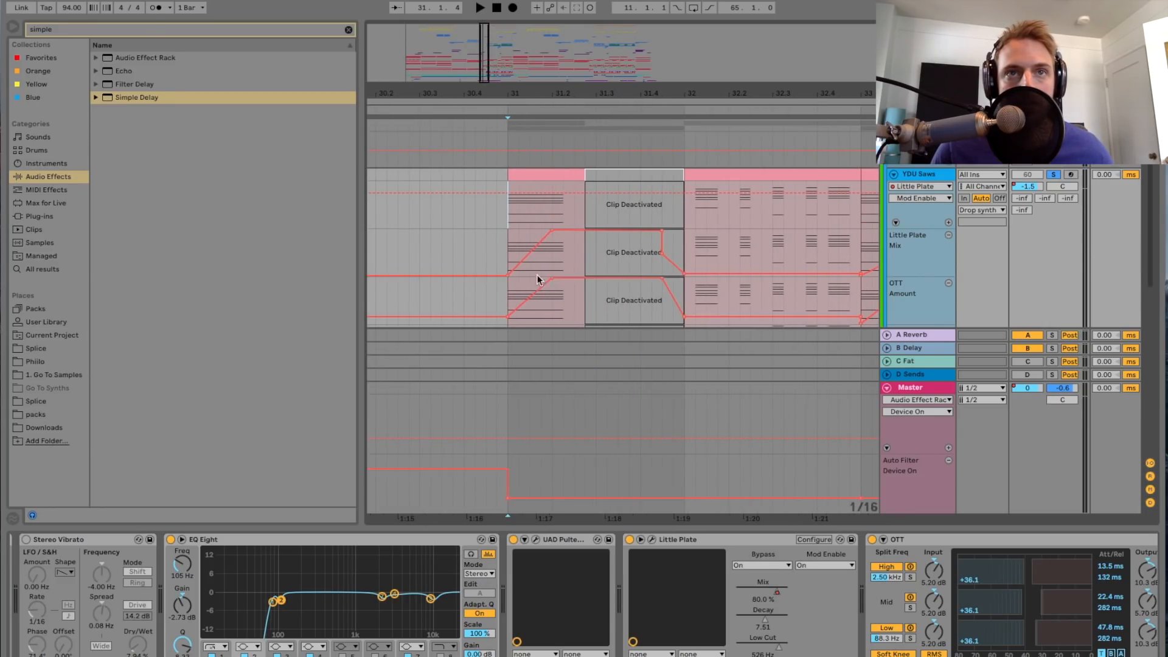
key(space)
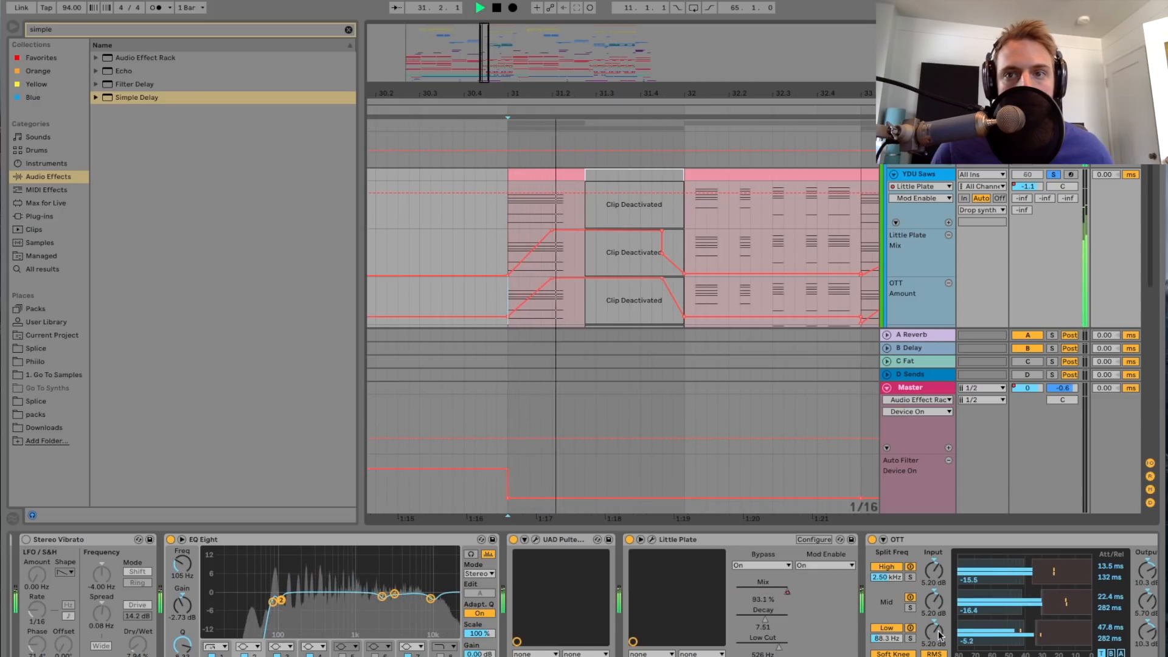
scroll(942, 649, right, 4)
scroll(941, 649, right, 3)
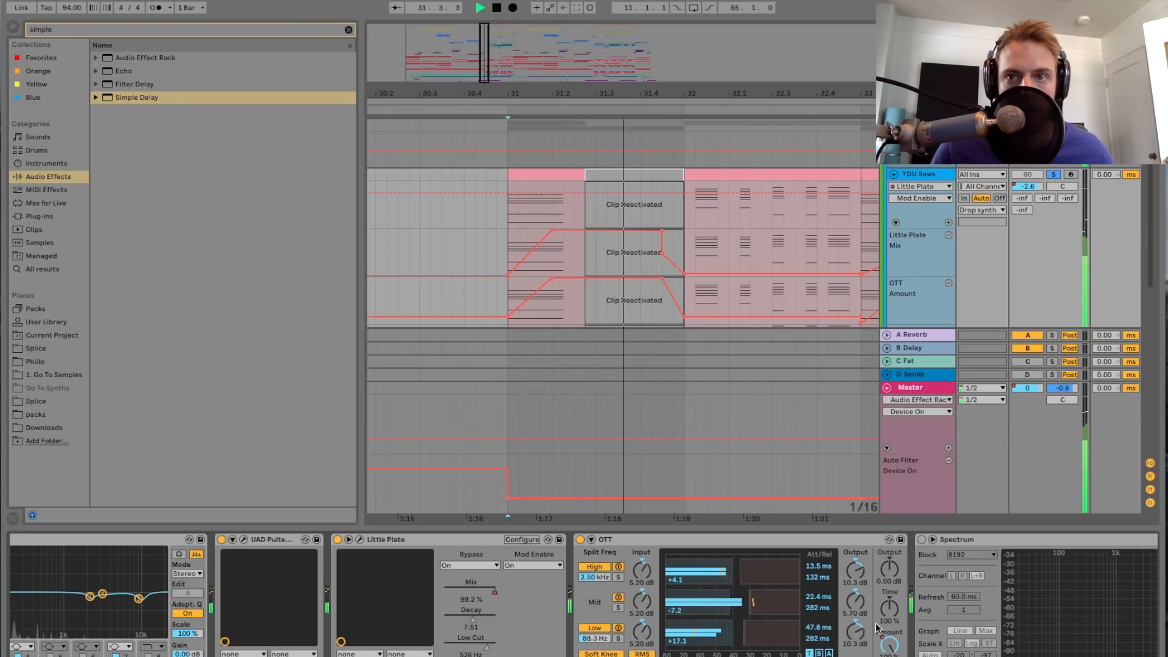
scroll(857, 615, right, 10)
scroll(856, 614, right, 5)
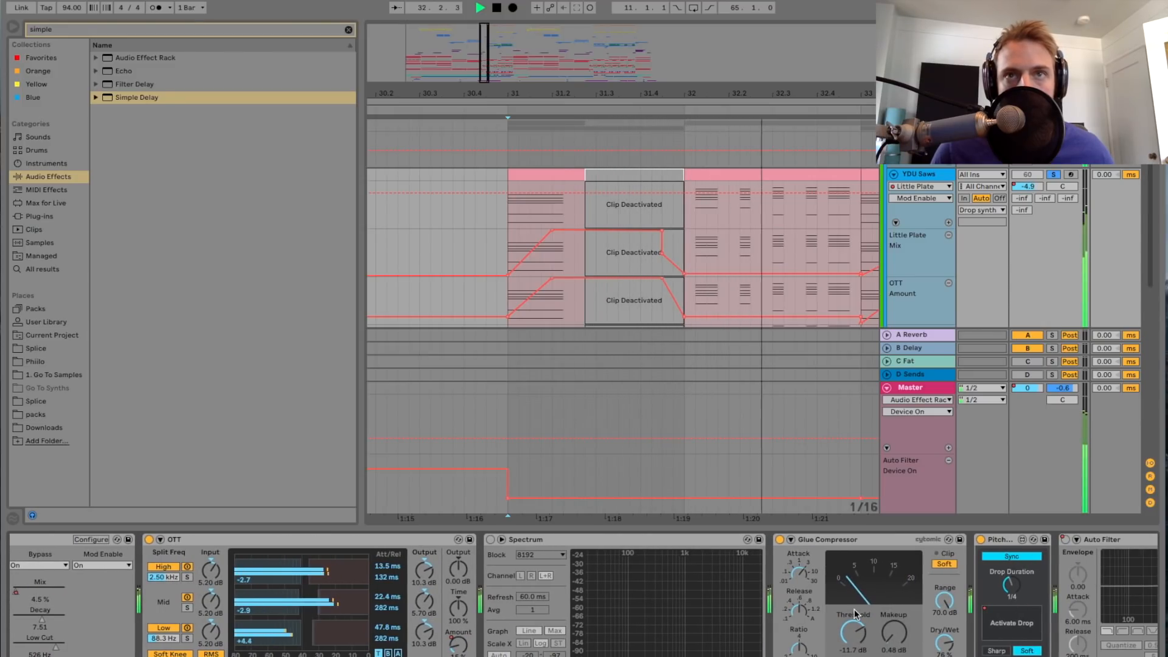
scroll(759, 574, left, 3)
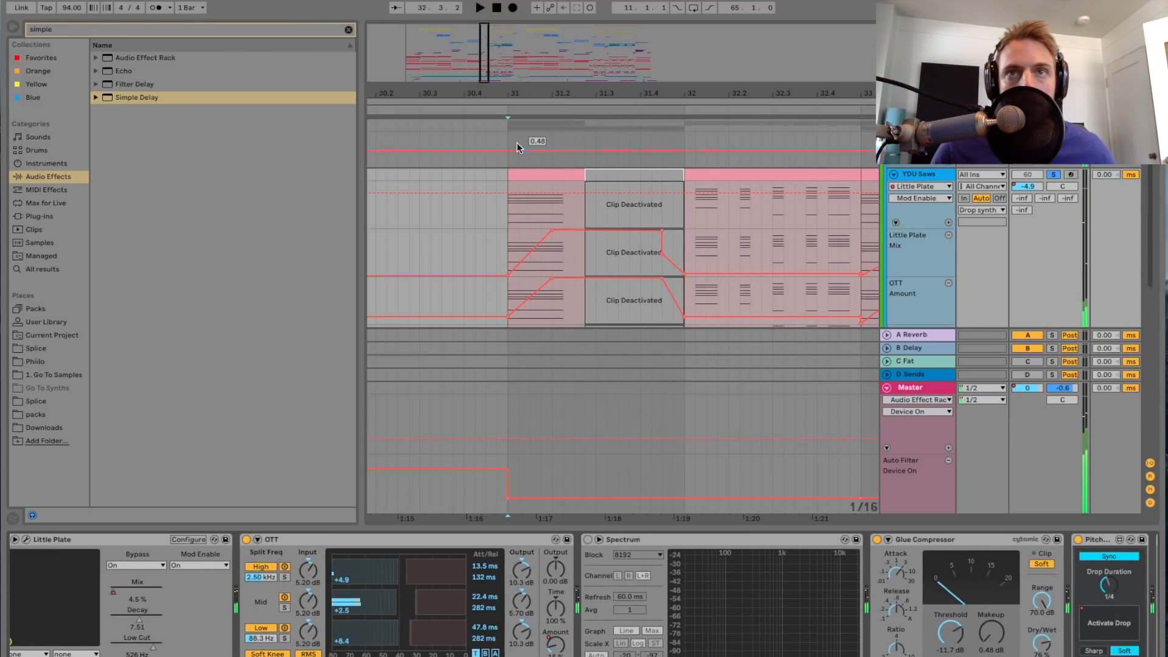
Step: Play the YDU Saws track from bar 32 to hear the chords that follow the deactivated clip
click(506, 207)
click(509, 212)
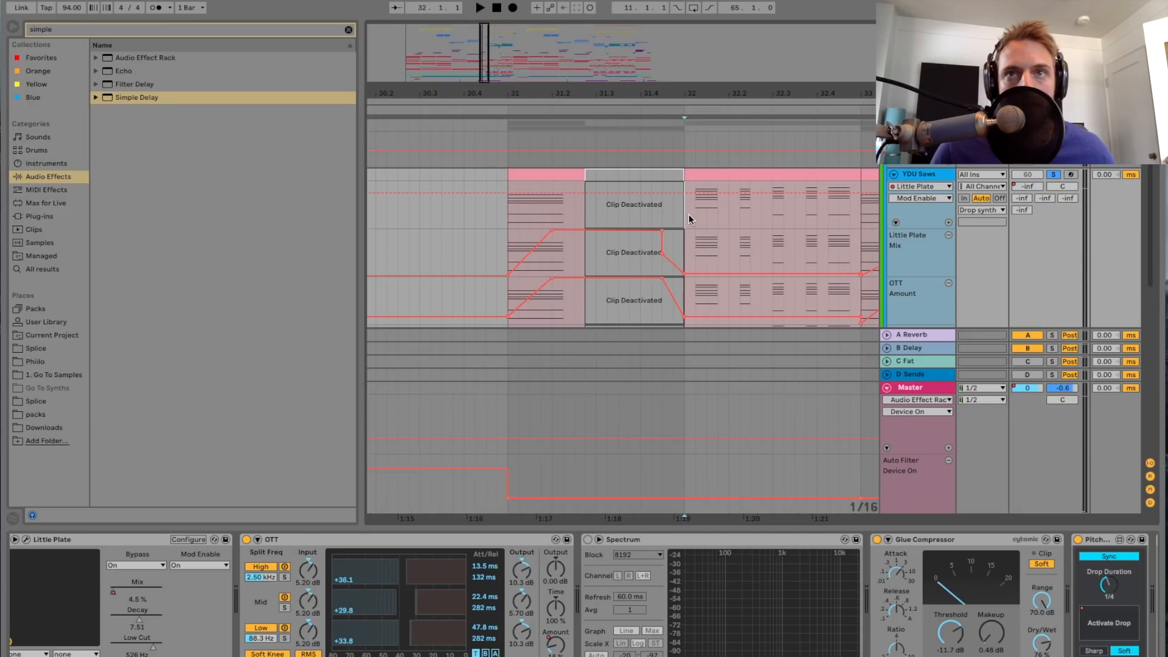
key(space)
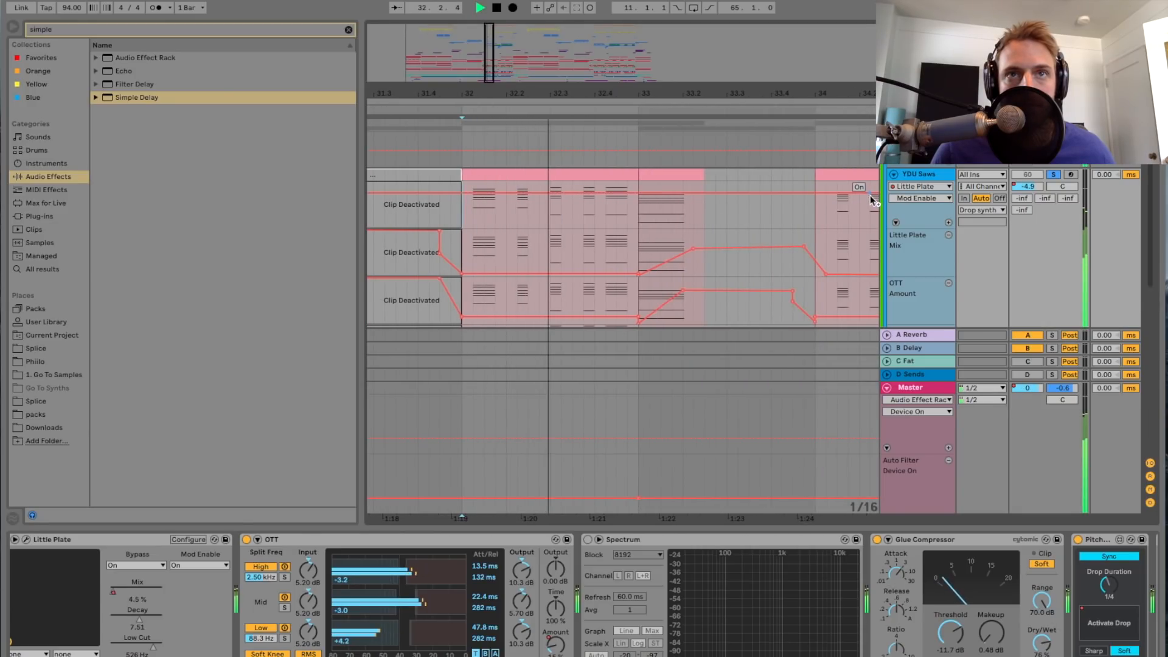
key(space)
Step: Open the YDU Saws clip at bar 32 and view its chord notes
drag(661, 94, 660, 63)
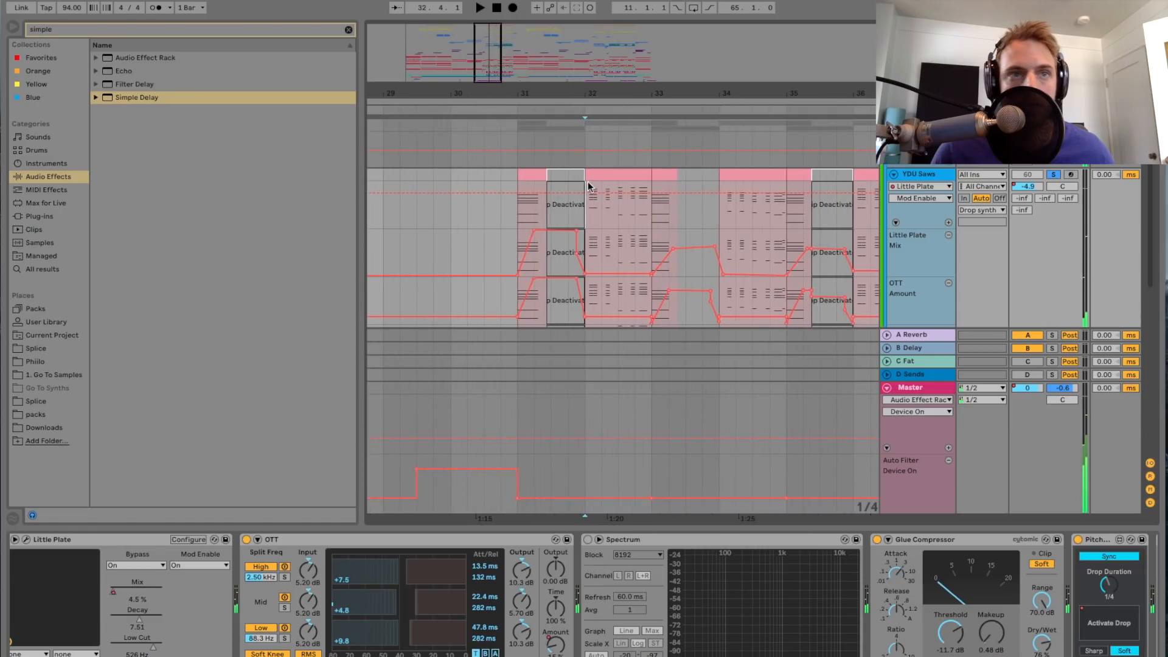
double_click(593, 183)
click(443, 330)
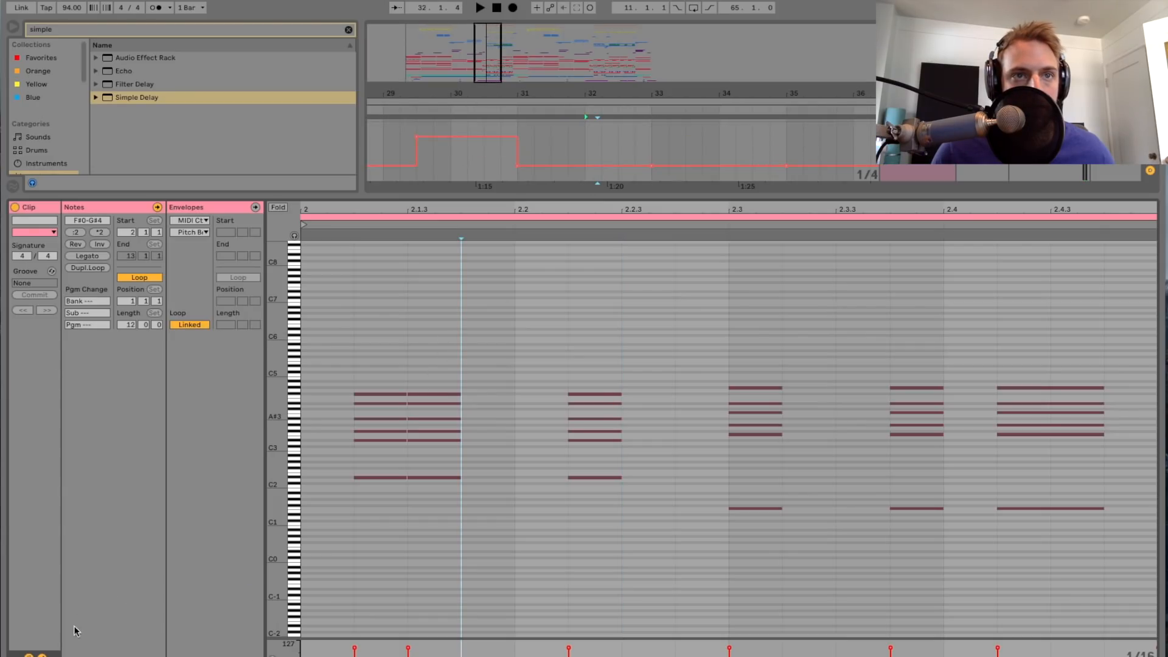
click(42, 655)
click(42, 655)
Step: Close the clip's notes and play on from bar 32 while examining the Deep Saw rack and the devices following it
key(space)
key(super+alt+l)
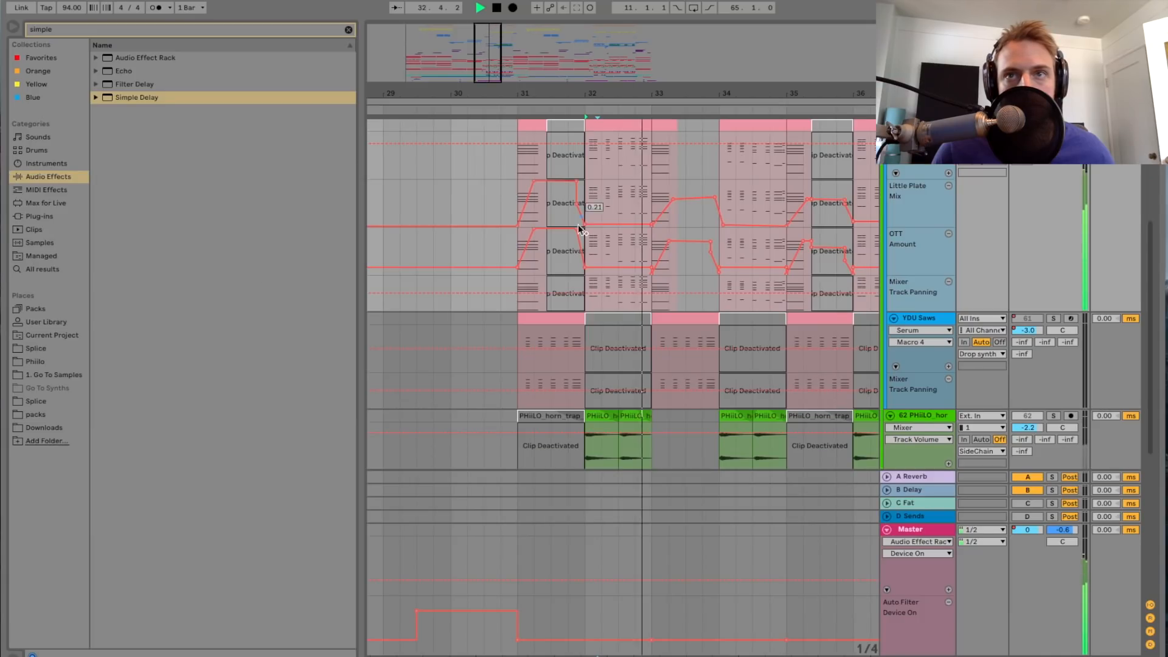
scroll(578, 258, up, 4)
double_click(922, 235)
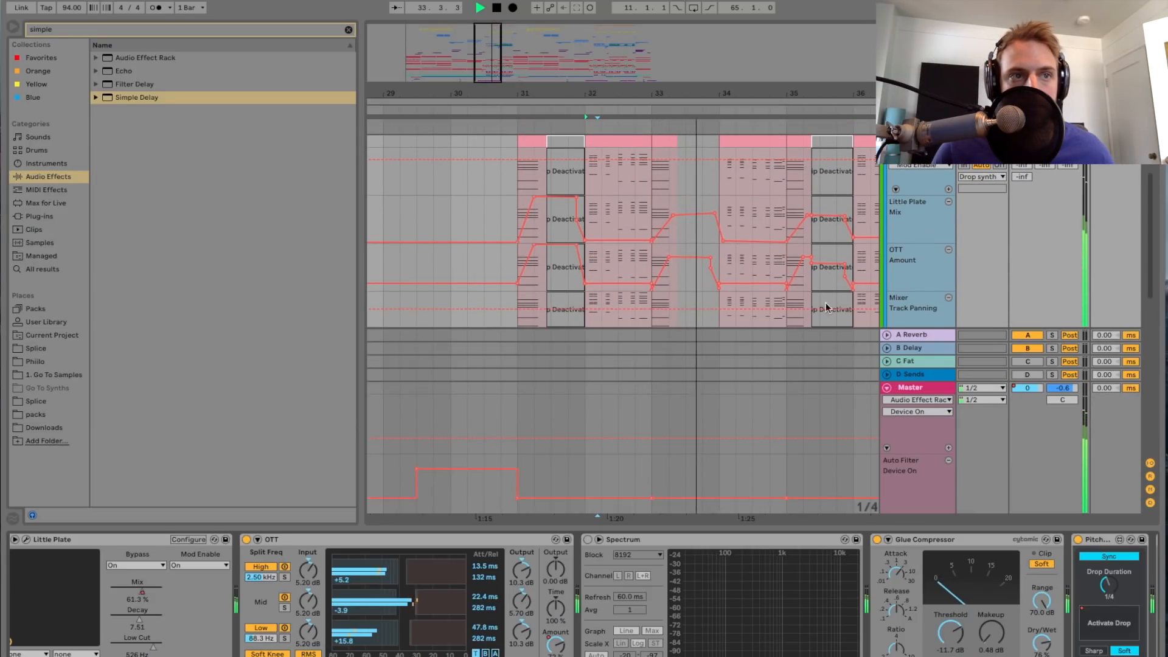
scroll(322, 597, left, 15)
scroll(323, 594, left, 15)
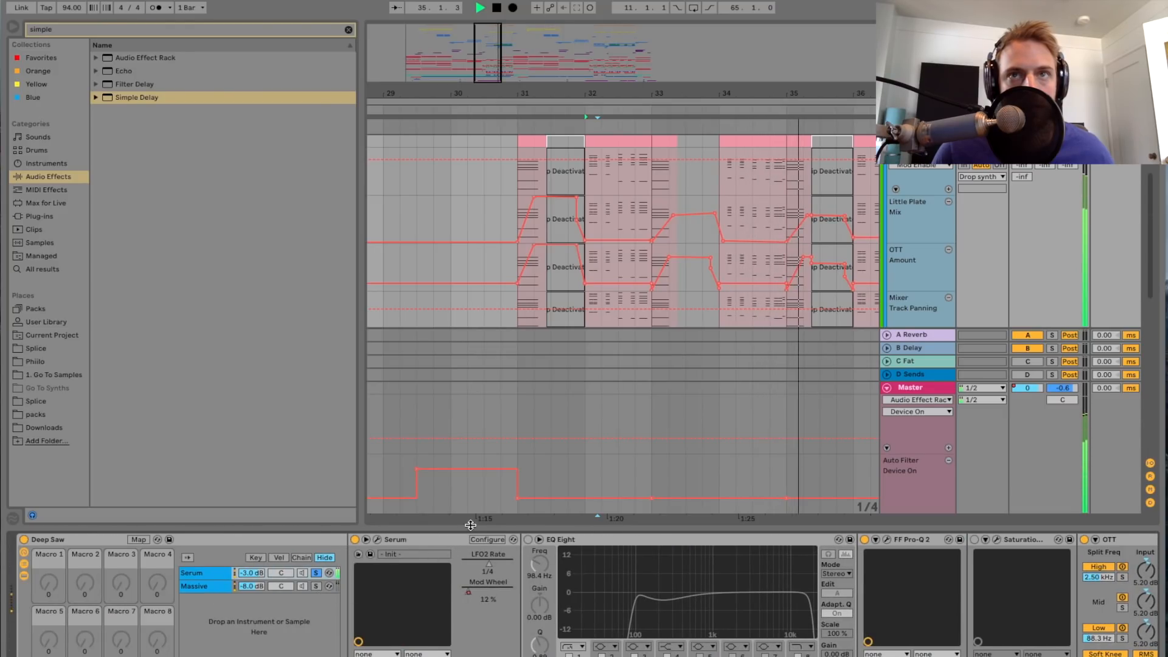
key(super+alt+l)
scroll(473, 109, down, 3)
key(space)
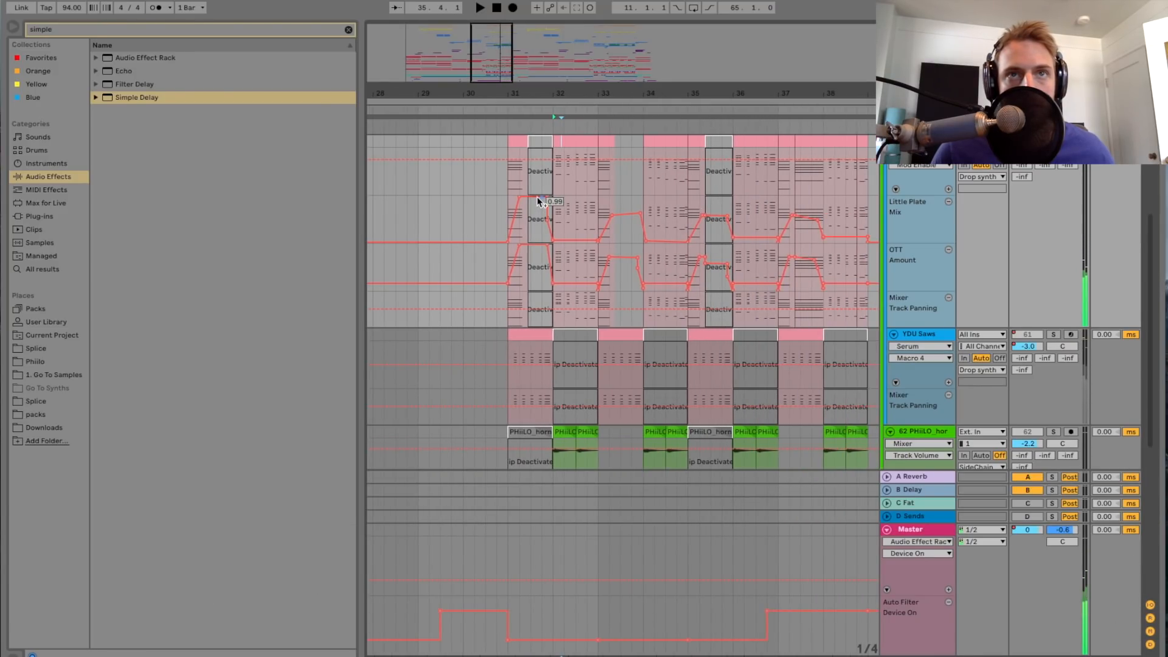
Step: Reopen the YDU Saws clip at bar 32, examine its chord notes on a 1/16 grid, and close it
double_click(573, 146)
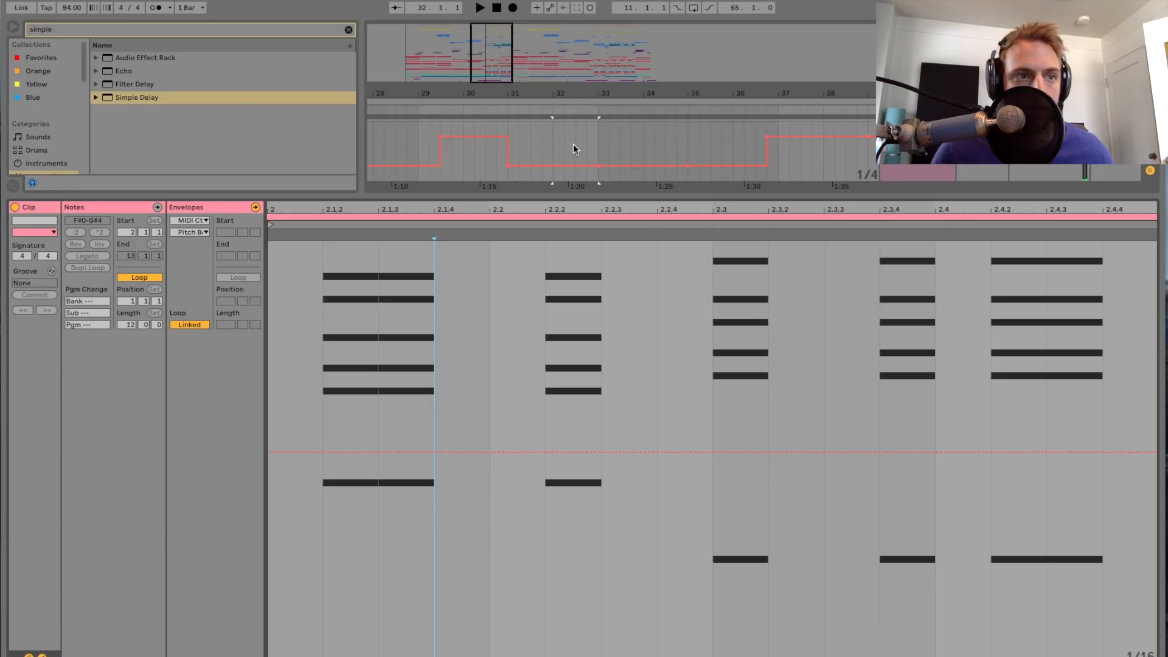
click(42, 655)
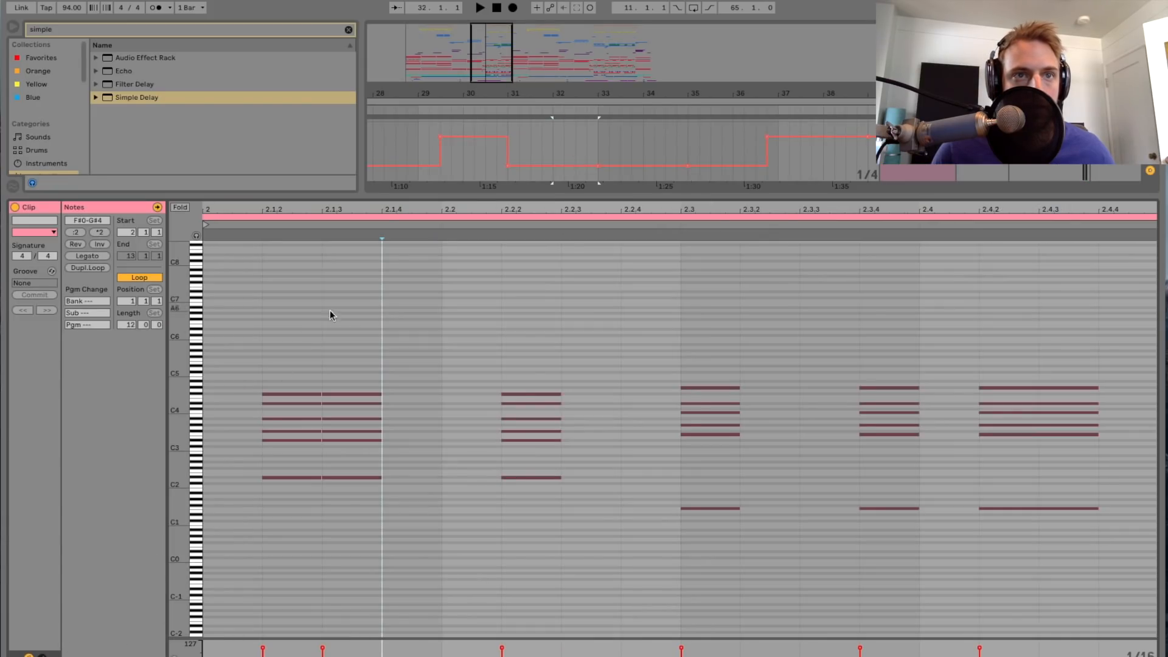
drag(349, 212, 350, 243)
right_click(348, 327)
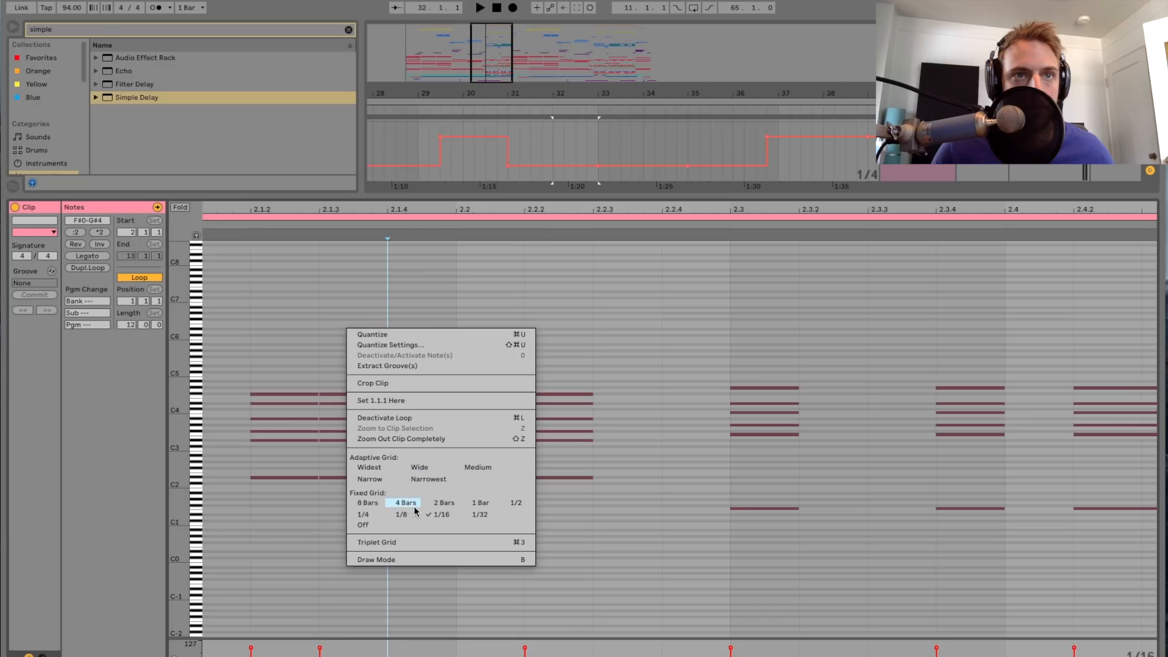
click(442, 516)
click(455, 374)
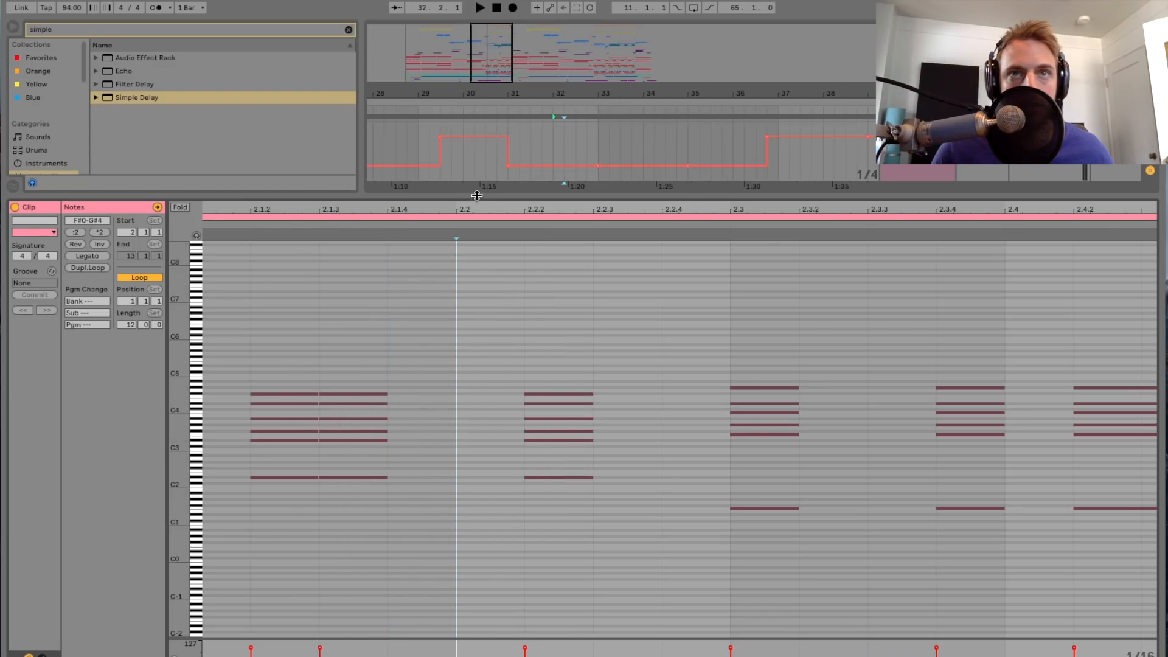
key(alt+super+l)
Step: Play the saws again from the start of bar 32 to hear the clip's chord rhythm
click(553, 172)
key(space)
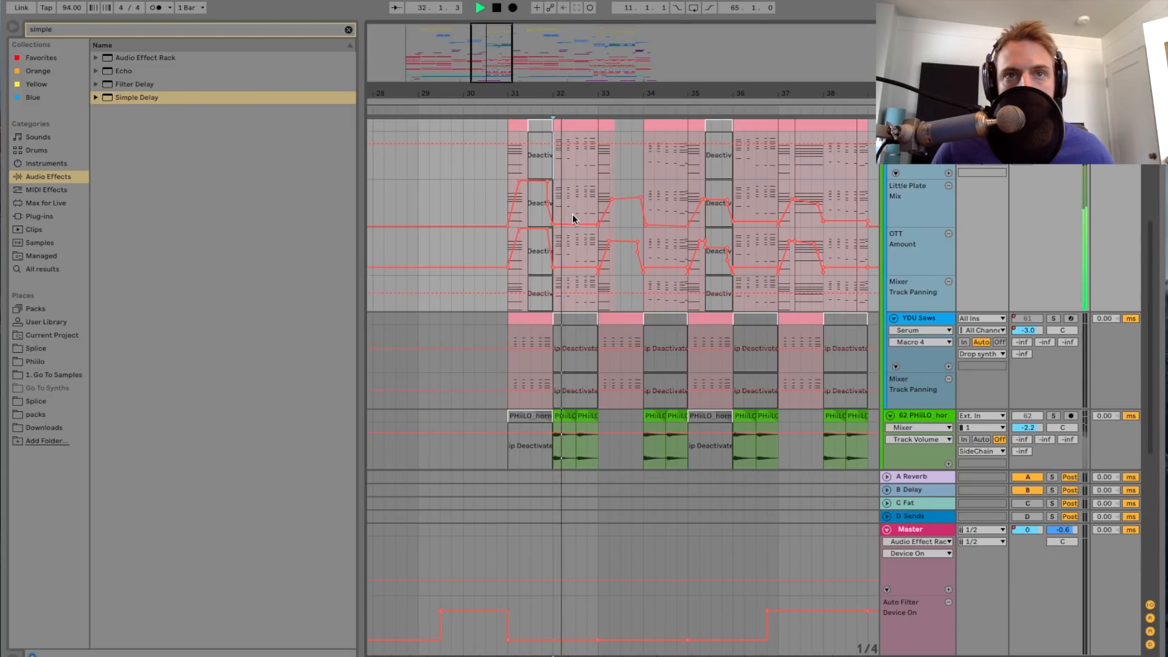
scroll(573, 215, right, 1)
scroll(568, 227, left, 1)
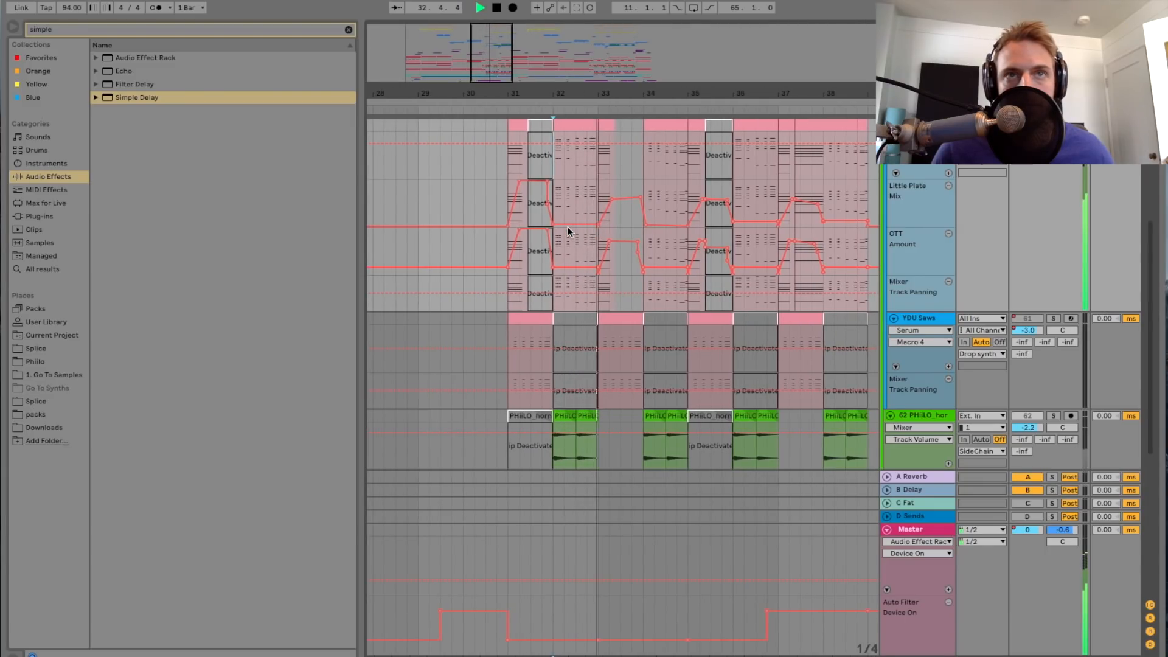
key(space)
Step: Open the second YDU Saws track's device chain and examine it from the Deep Saw rack through to DimensionExpander
drag(612, 93, 612, 125)
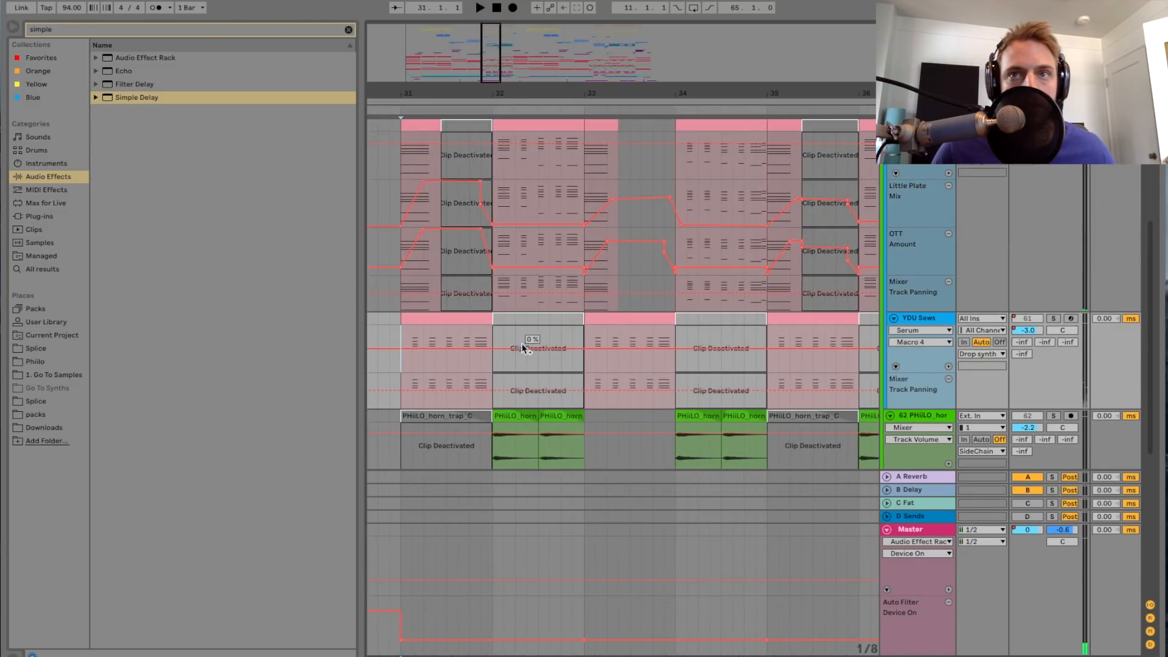
scroll(524, 342, left, 2)
scroll(532, 339, up, 1)
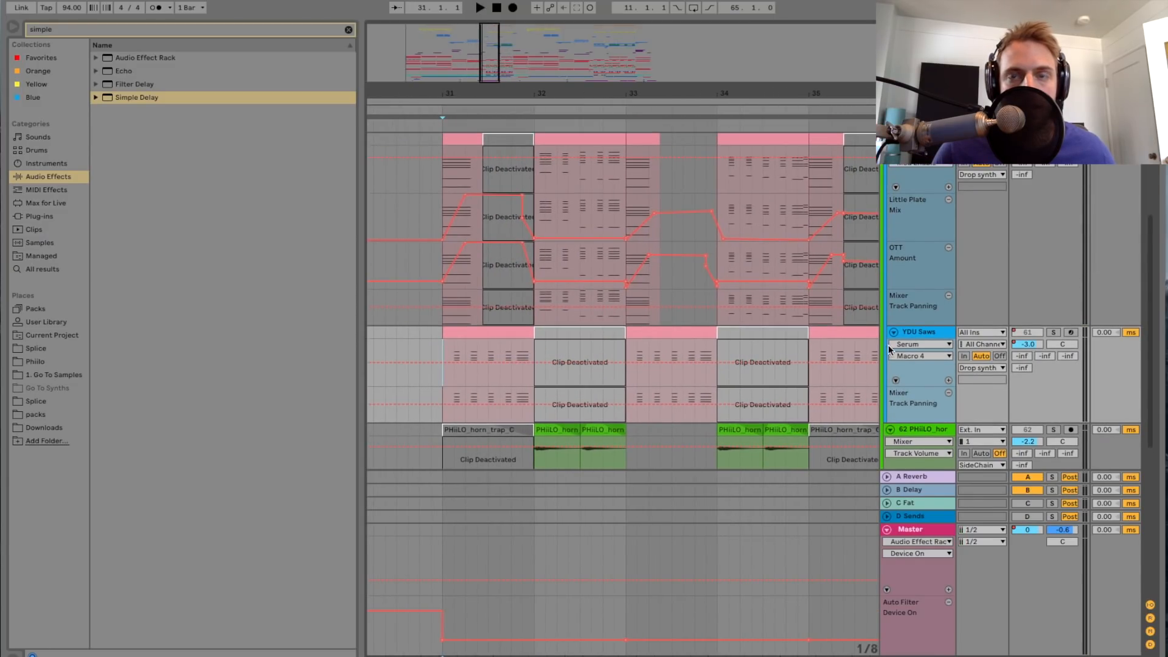
double_click(904, 333)
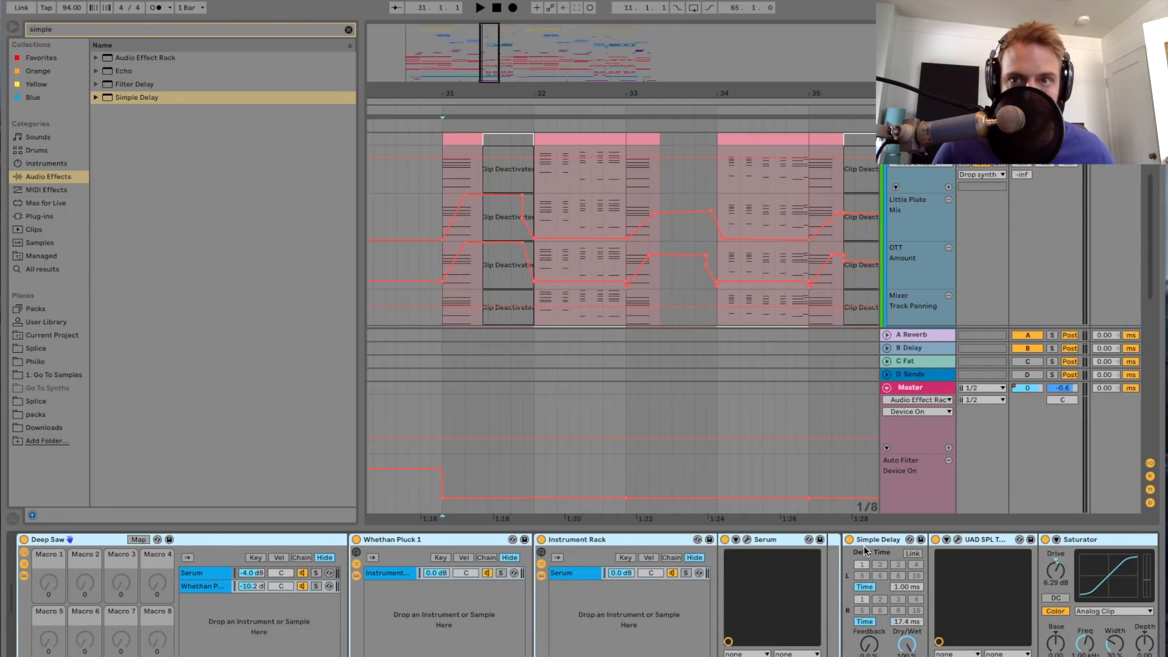
scroll(864, 546, right, 10)
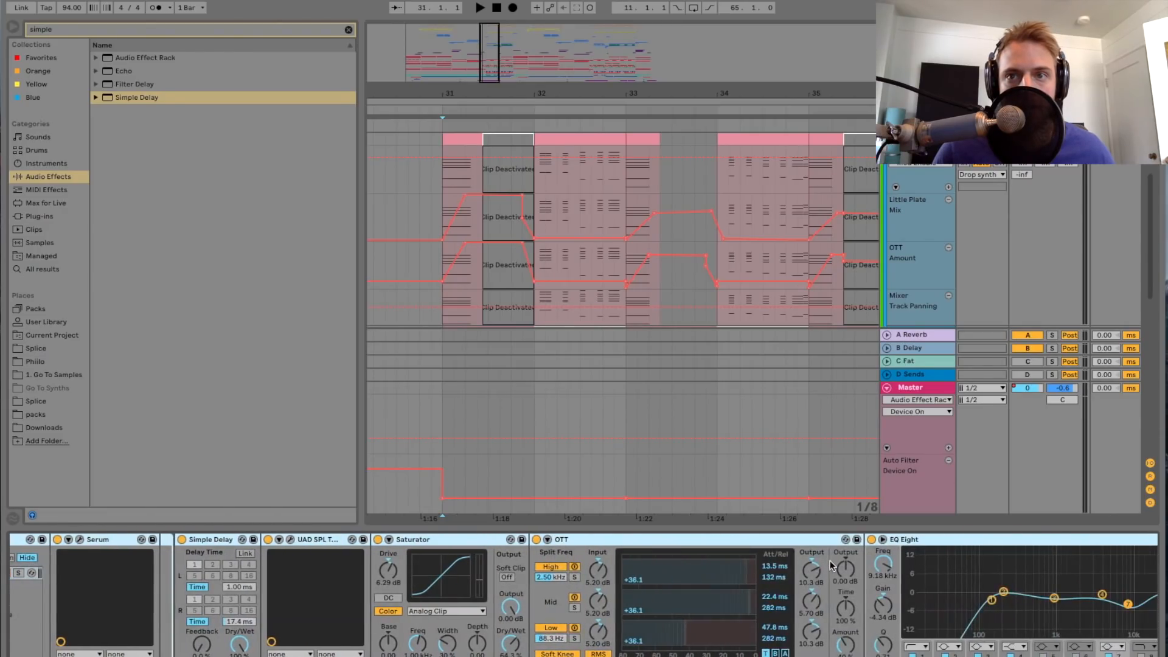
scroll(832, 566, right, 8)
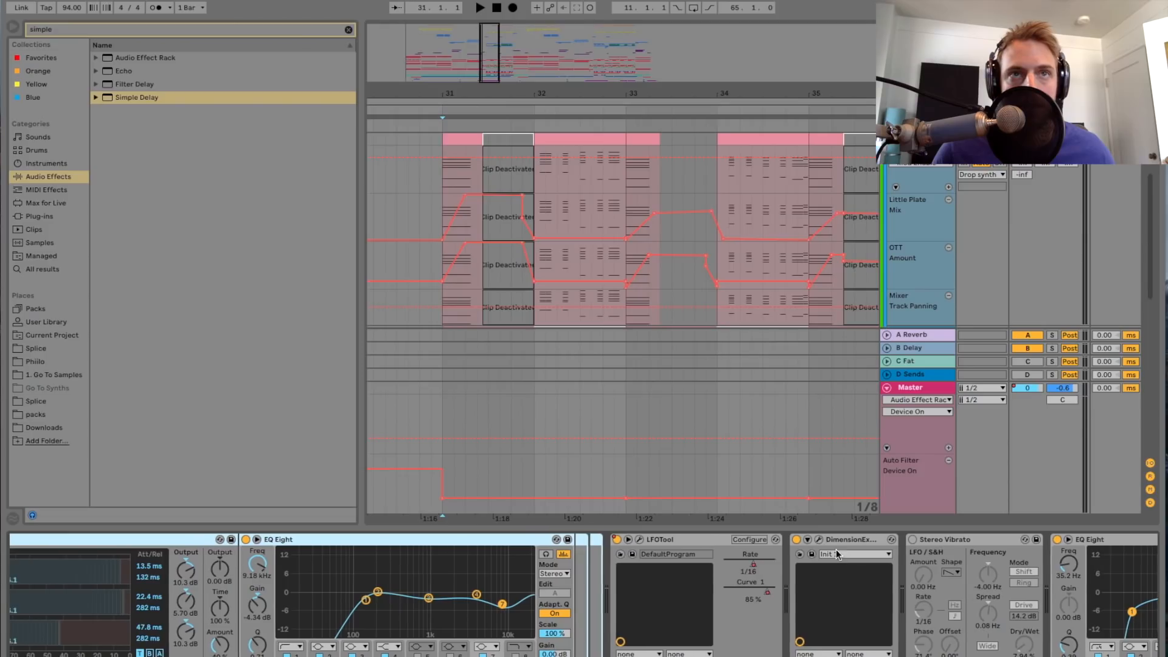
Step: Solo the second YDU Saws track and play it from bar 31
scroll(461, 179, down, 2)
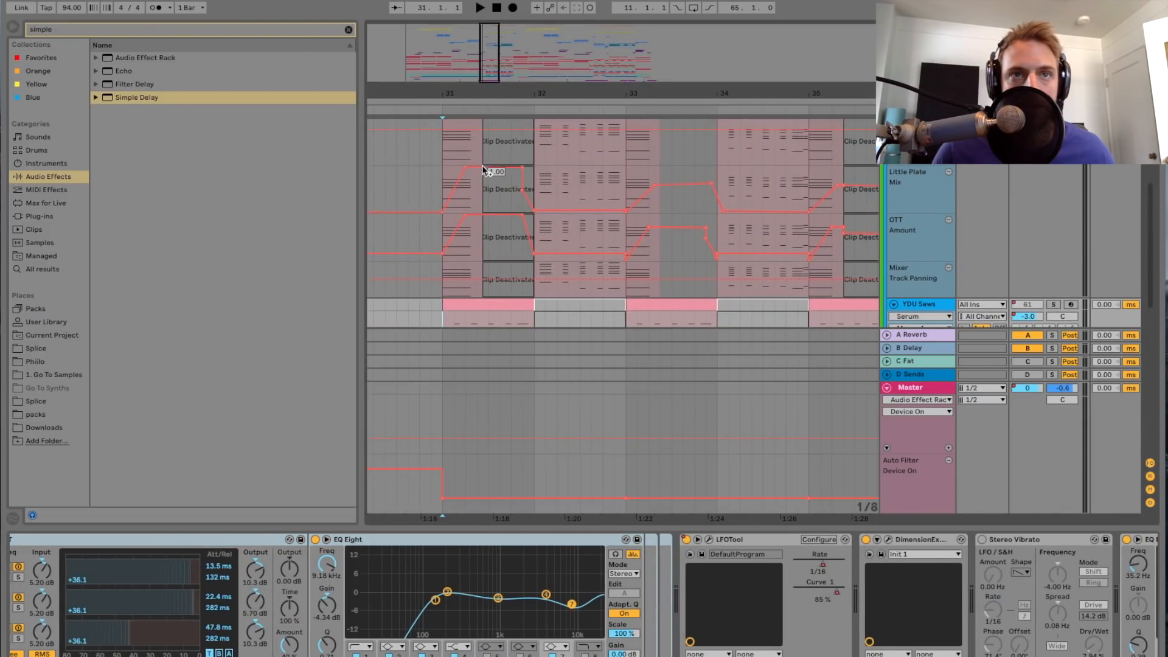
scroll(460, 272, down, 1)
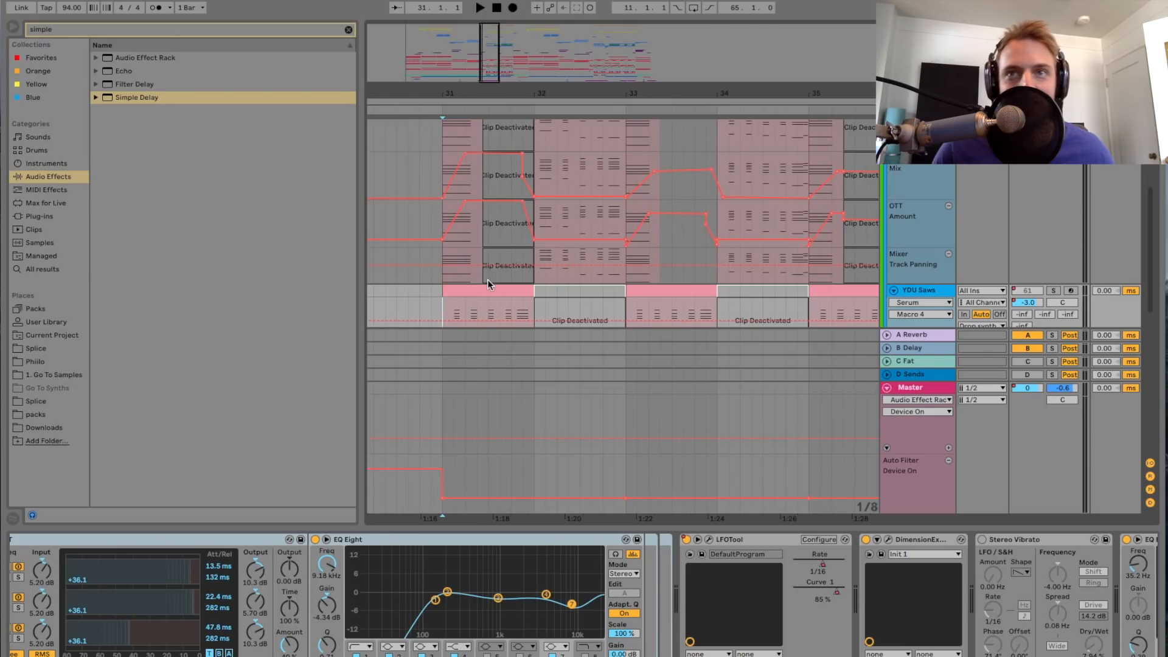
scroll(488, 281, down, 1)
click(1053, 278)
key(space)
click(1029, 278)
click(1029, 278)
click(1054, 278)
key(space)
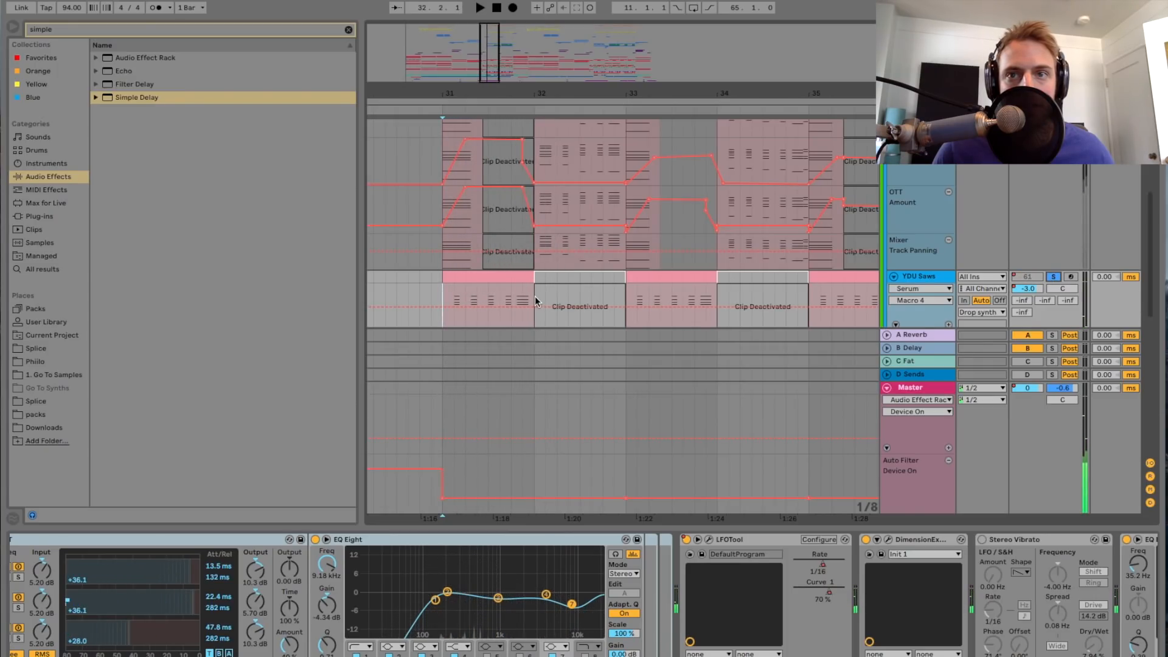
Step: Replay the second YDU Saws track from bar 31 and look through its effects chain to the last device and back
key(space)
scroll(863, 541, right, 15)
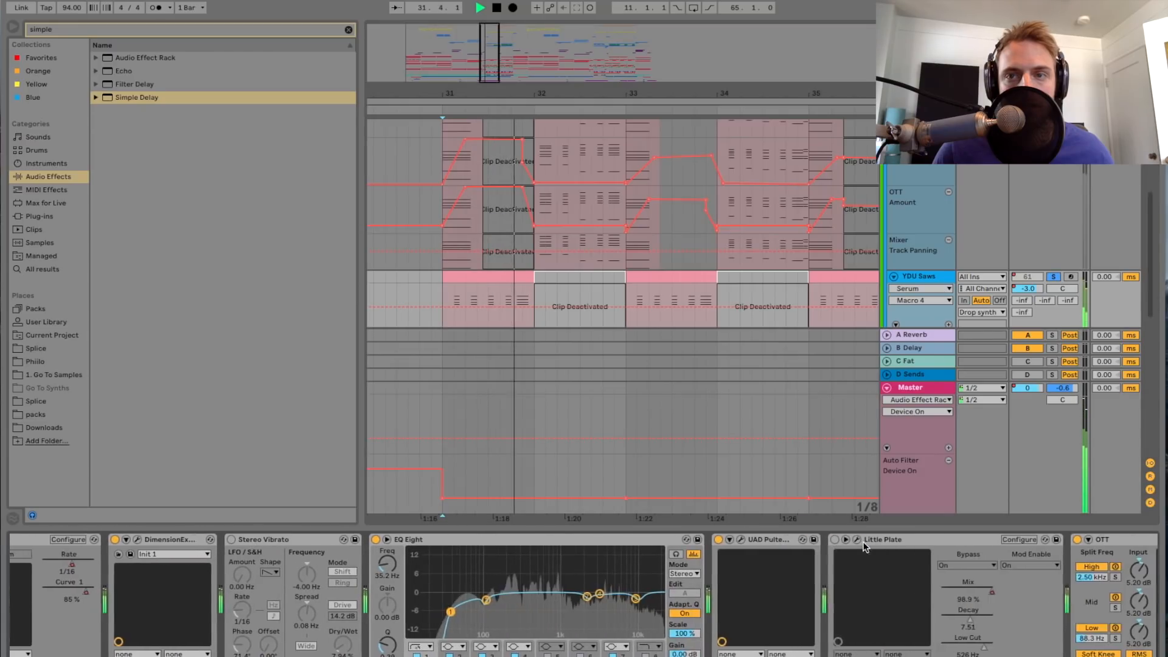
key(space)
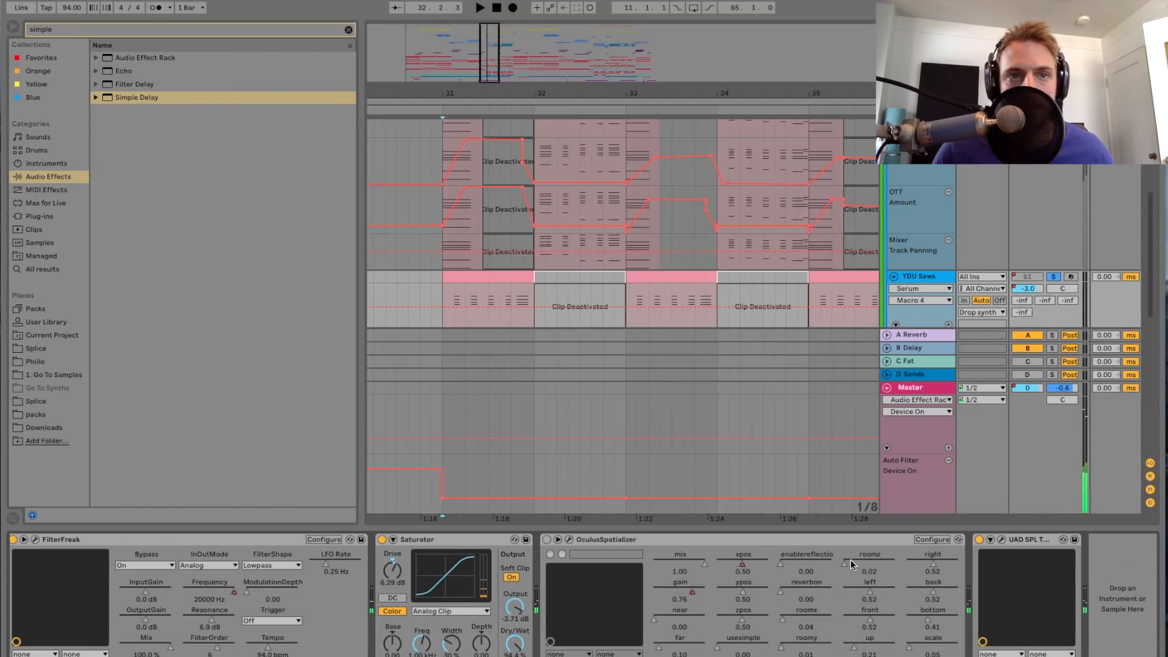
scroll(799, 584, left, 10)
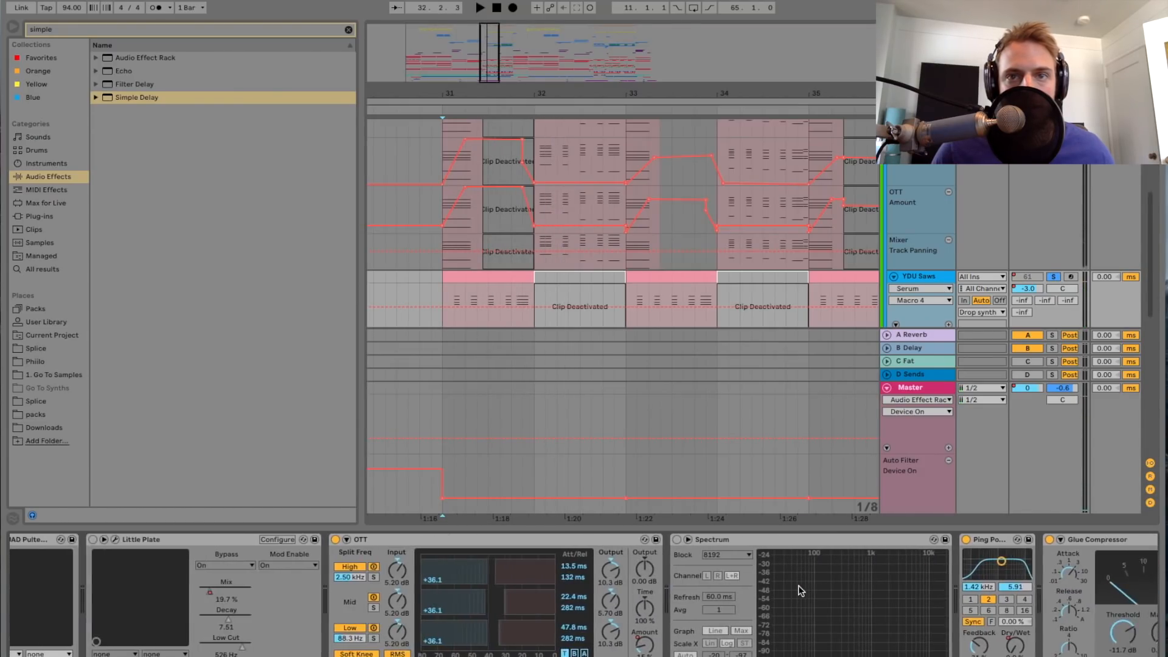
scroll(798, 586, left, 8)
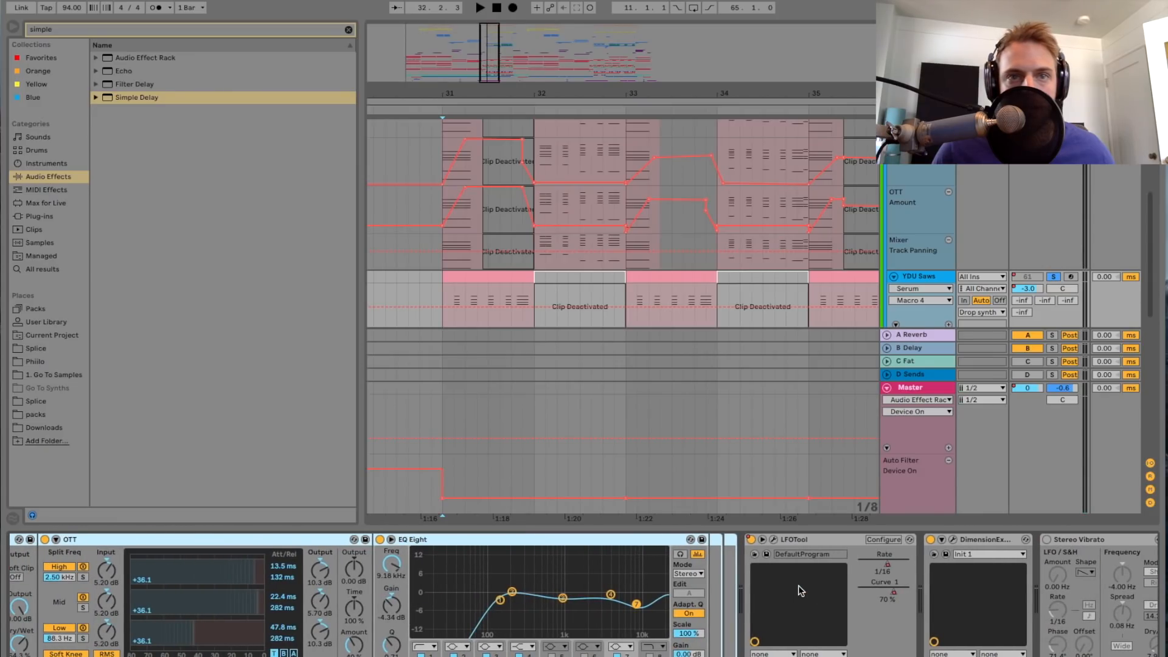
Step: Audition FilterFreak on the second YDU Saws track by trying its Frequency control during playback, with its plug-in window open only meanwhile
scroll(798, 585, right, 10)
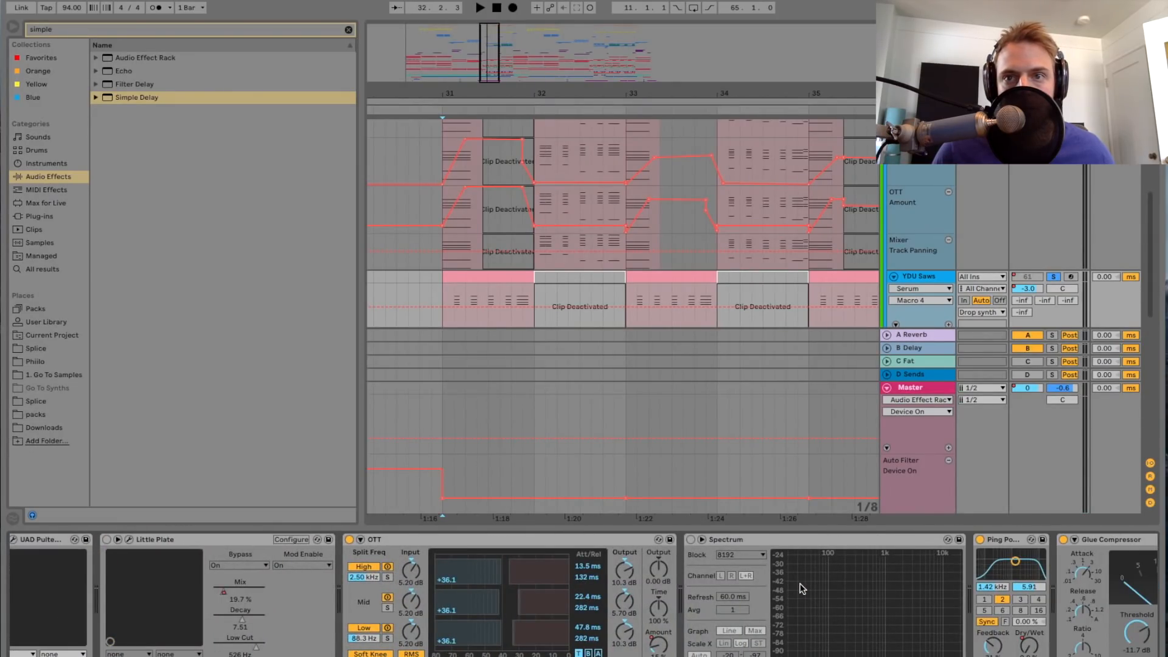
scroll(802, 589, right, 8)
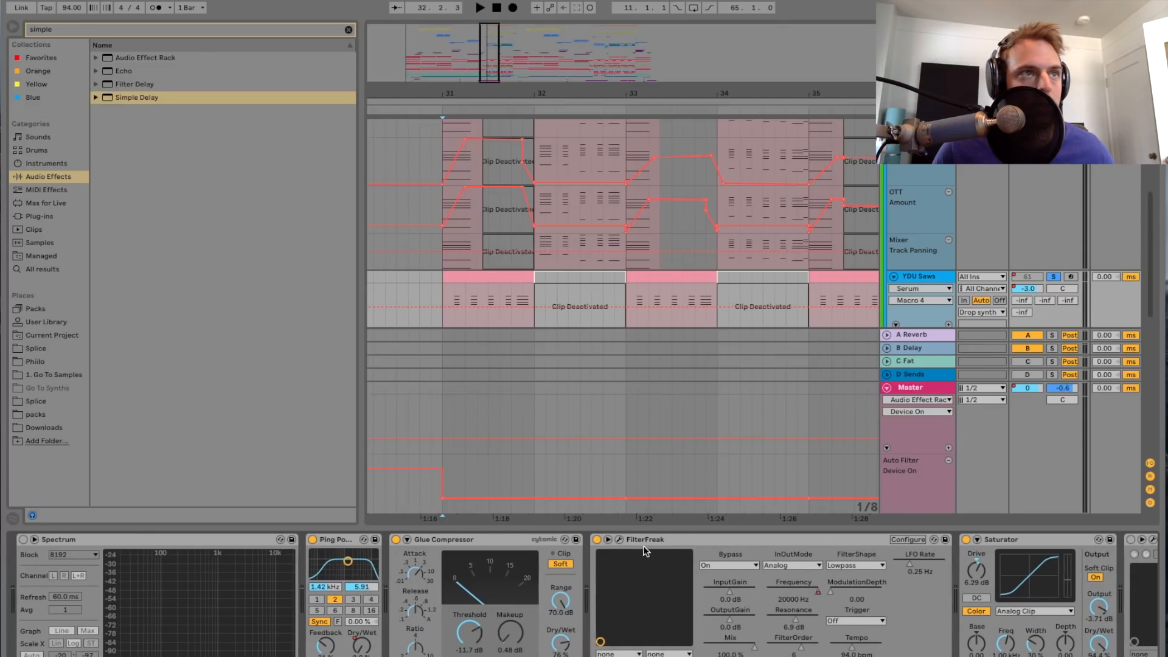
click(620, 539)
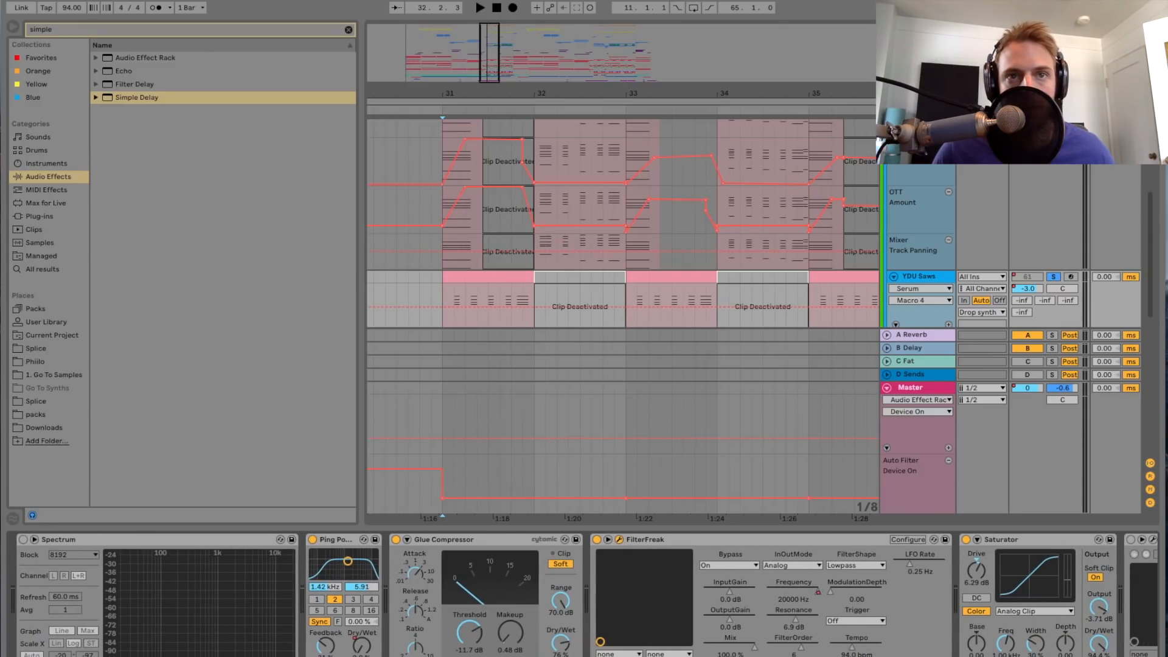
key(space)
mouse_move(523, 362)
mouse_down()
mouse_move(525, 372)
mouse_move(524, 347)
mouse_up()
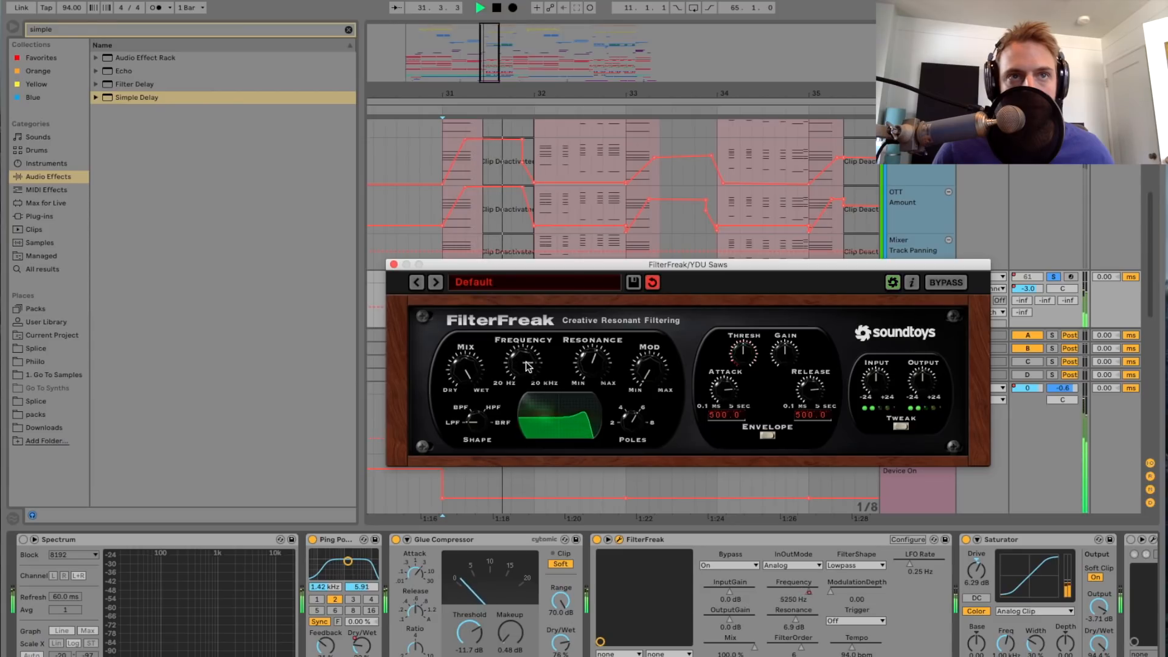
click(394, 265)
key(space)
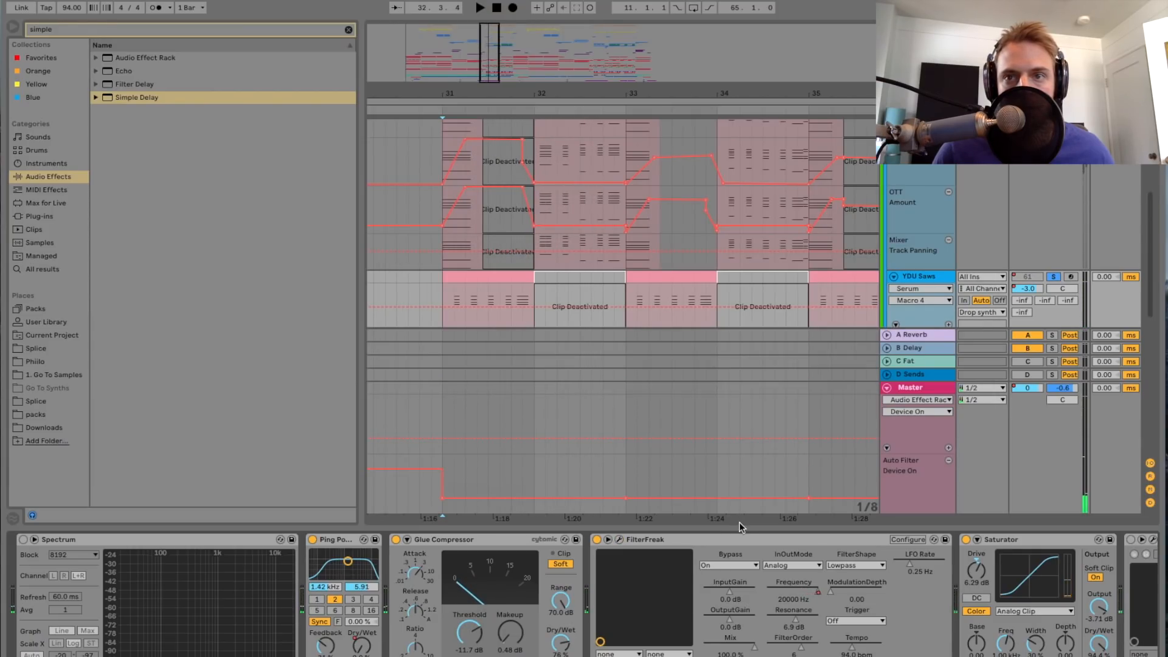
Step: Play the second YDU Saws track unsoloed within the full mix and hide the device chain view
scroll(757, 561, right, 3)
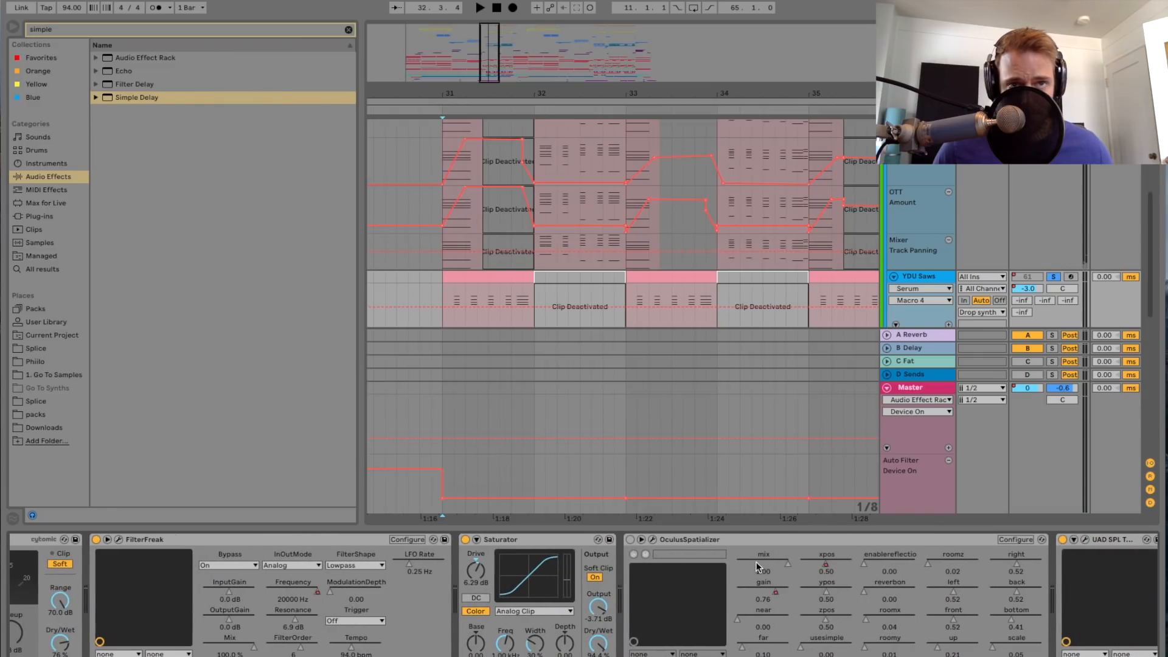
scroll(756, 561, left, 3)
key(space)
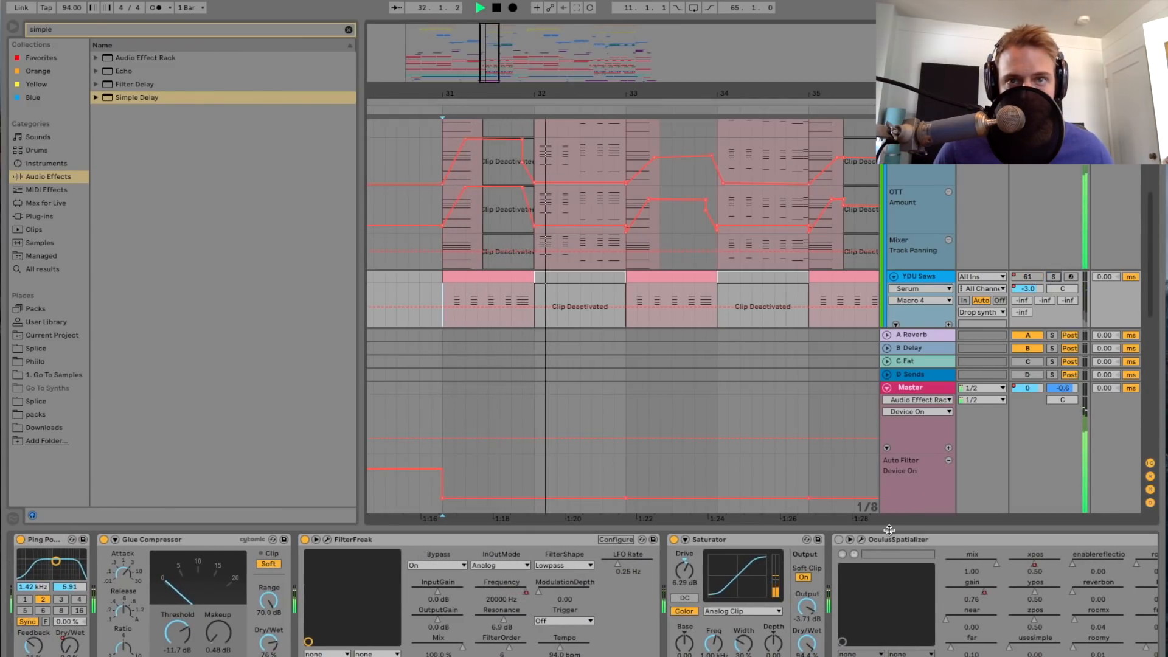
key(super+alt+l)
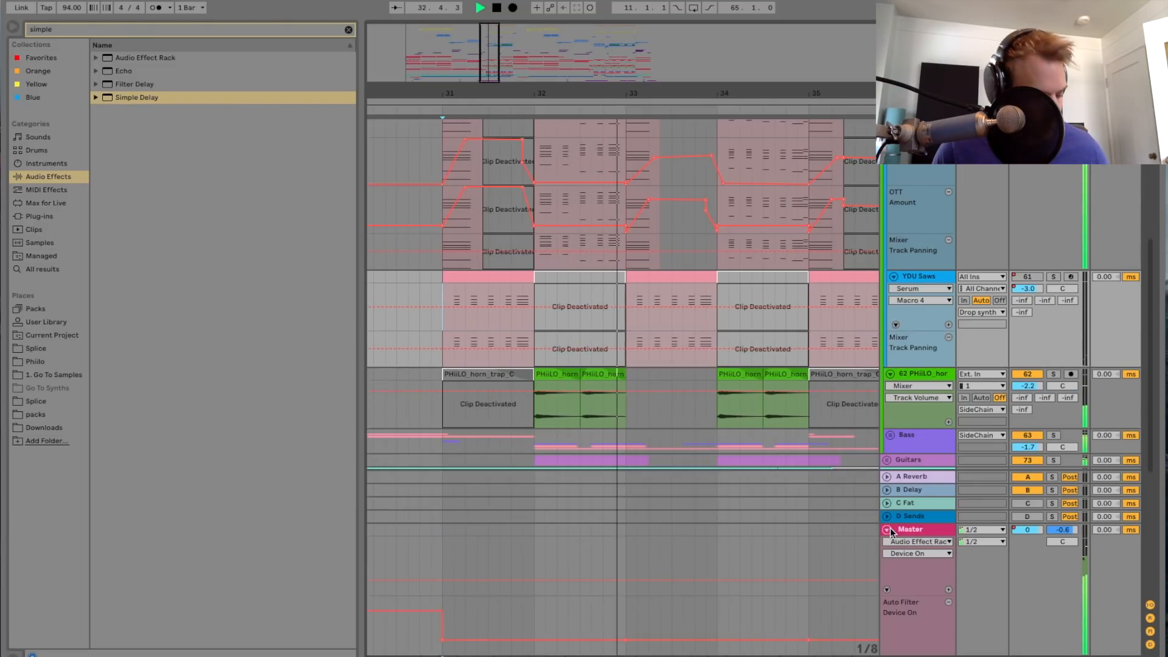
key(space)
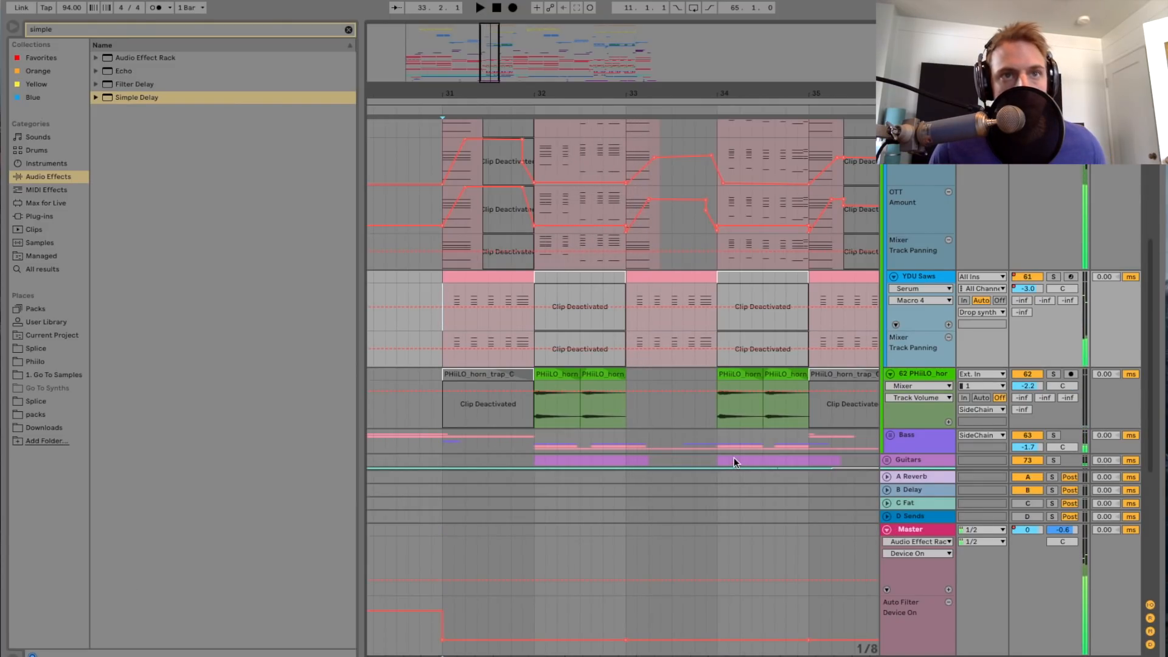
Step: Set the audio buffer size to 1024 Samples in the audio preferences
key(super+comma)
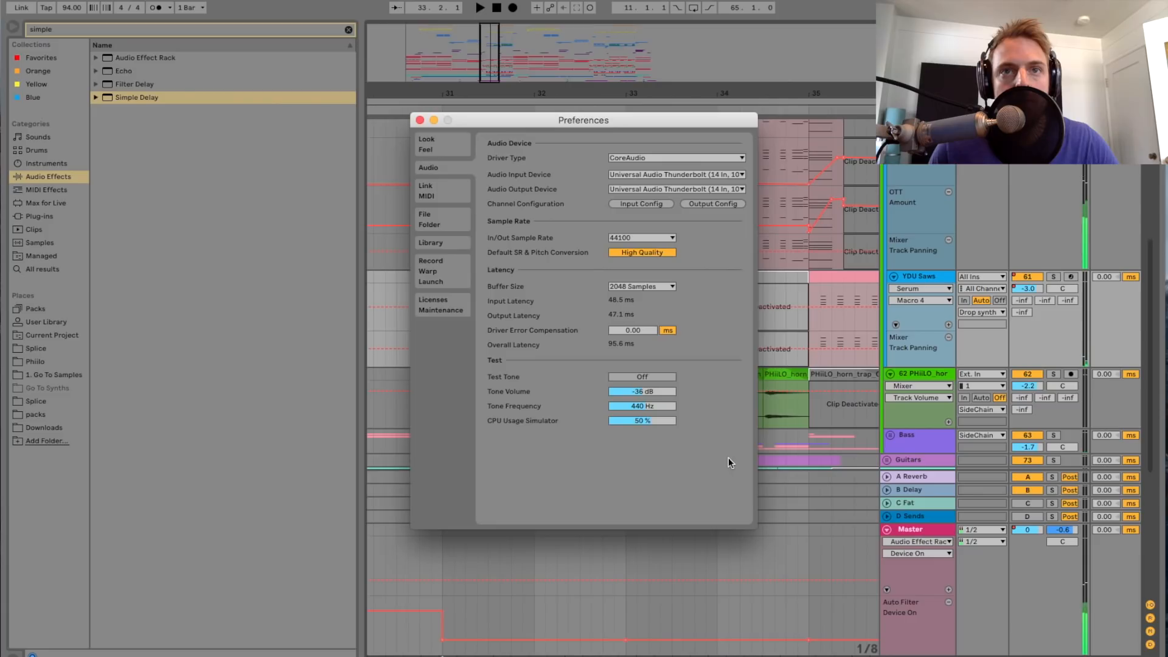
click(639, 287)
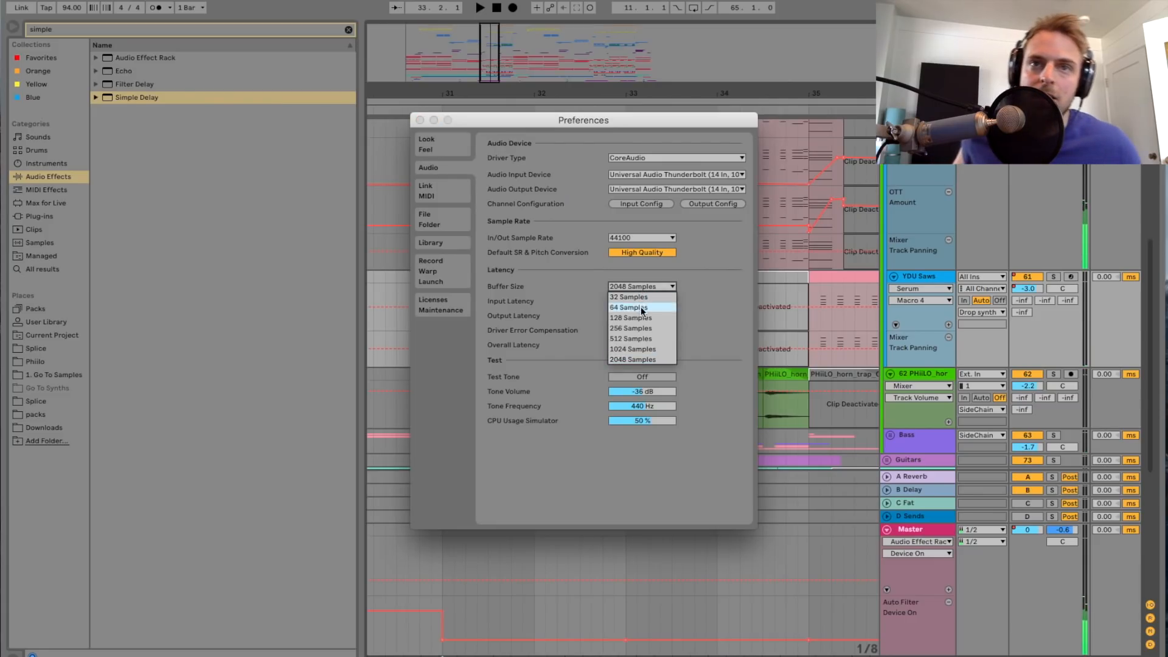
click(635, 350)
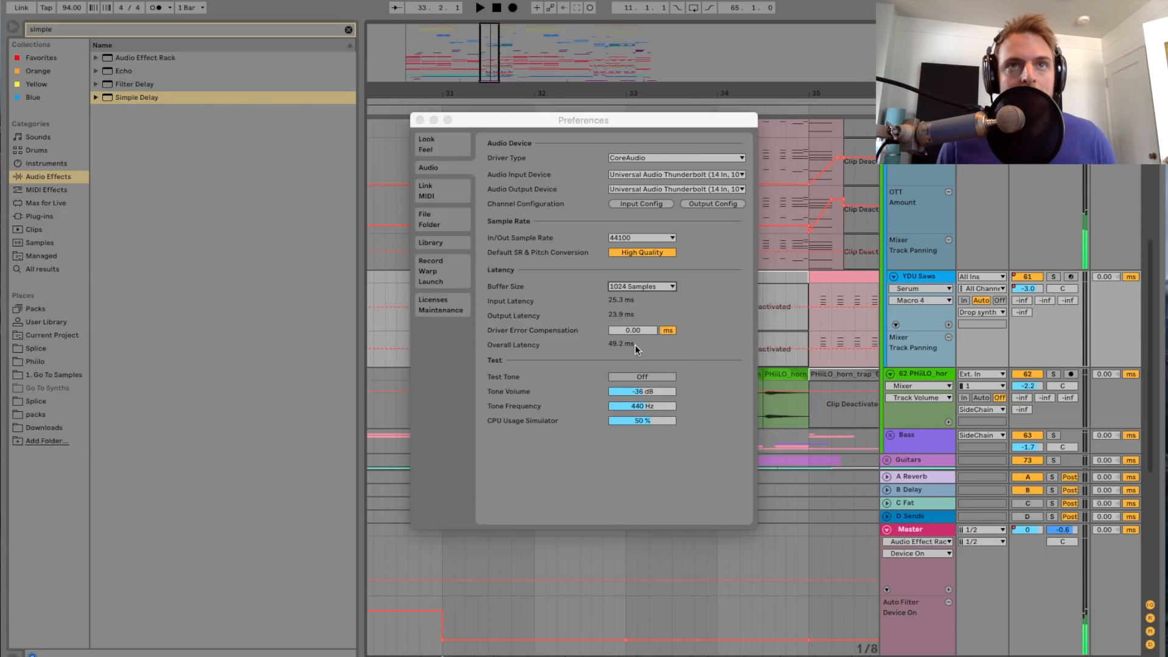
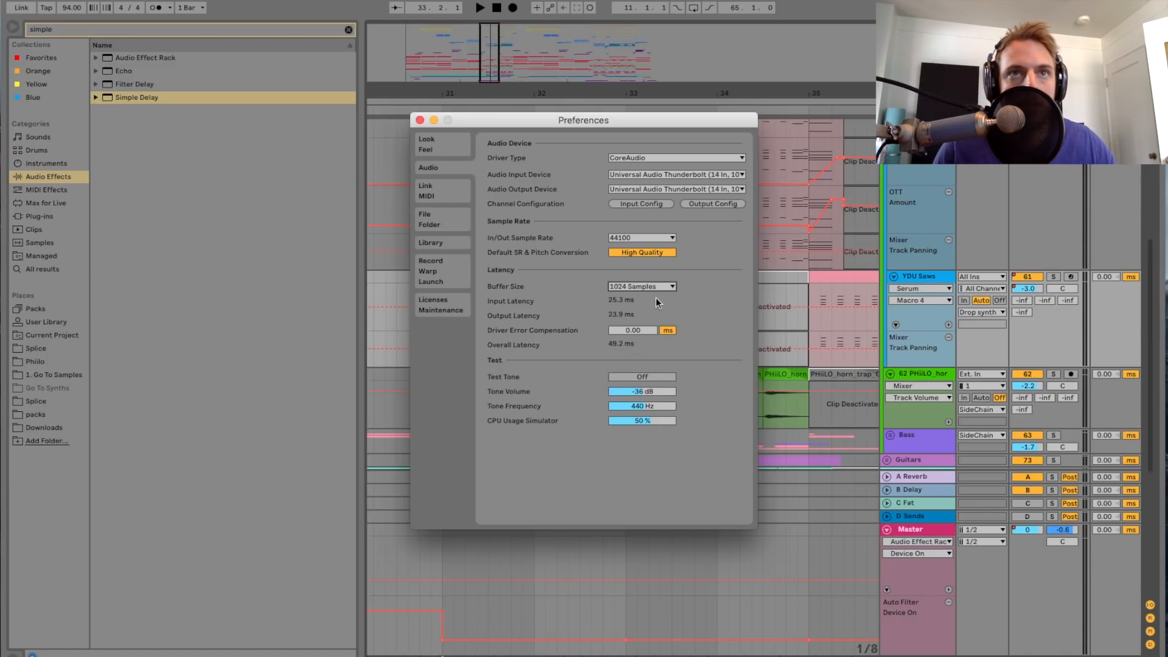
Step: Close the preferences and play the PHiiLO_horn track soloed from bar 32 with its device chain shown
click(420, 120)
mouse_move(488, 75)
mouse_down()
mouse_move(488, 65)
mouse_move(490, 82)
mouse_up()
scroll(763, 261, up, 3)
scroll(762, 256, down, 7)
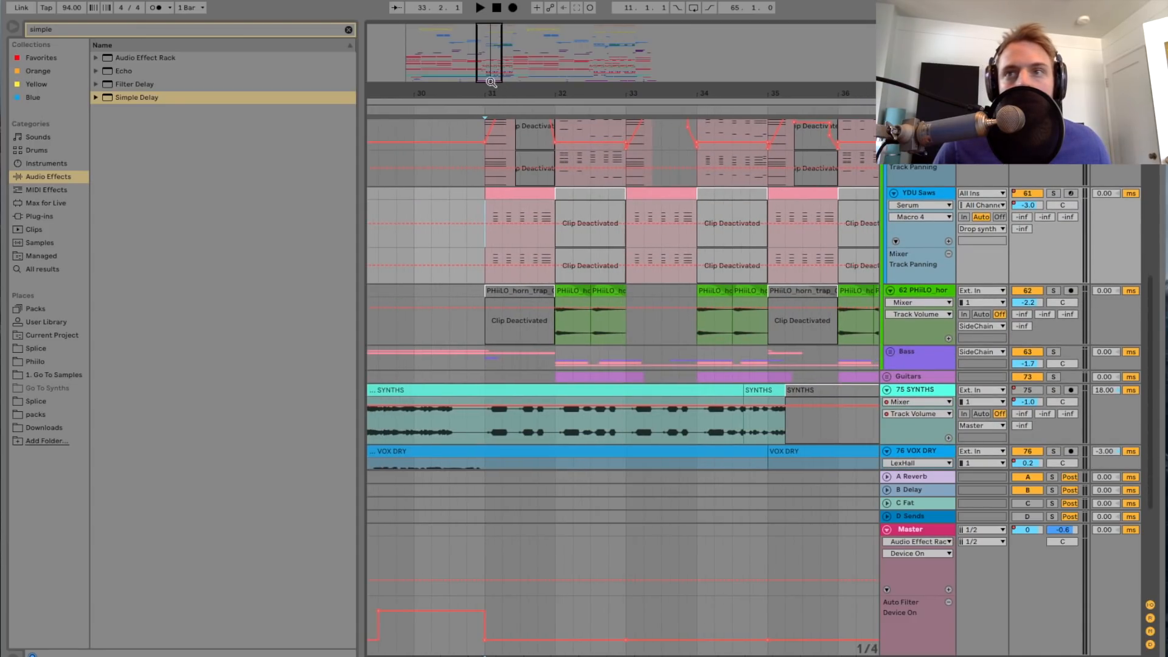
click(502, 324)
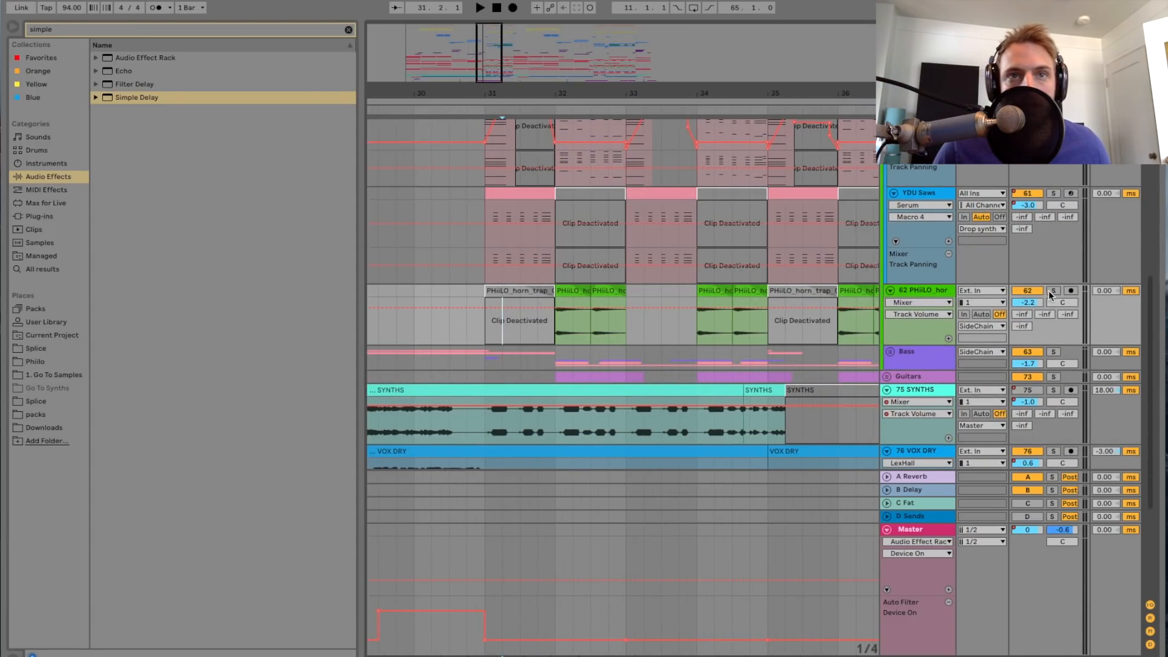
click(557, 336)
key(space)
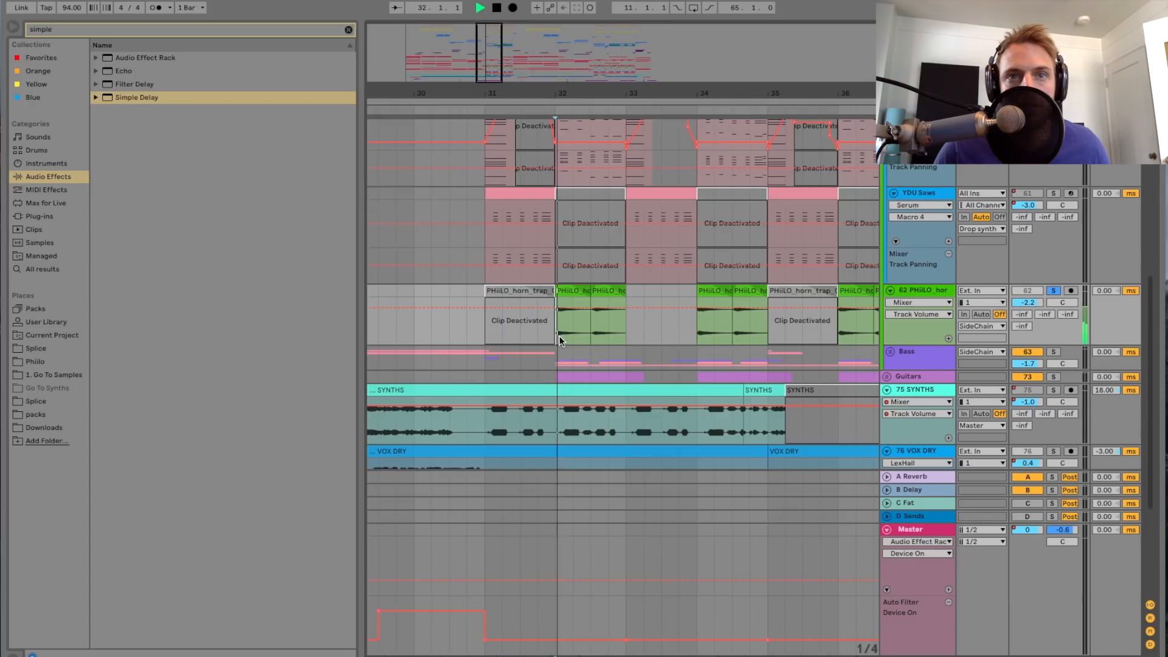
double_click(940, 291)
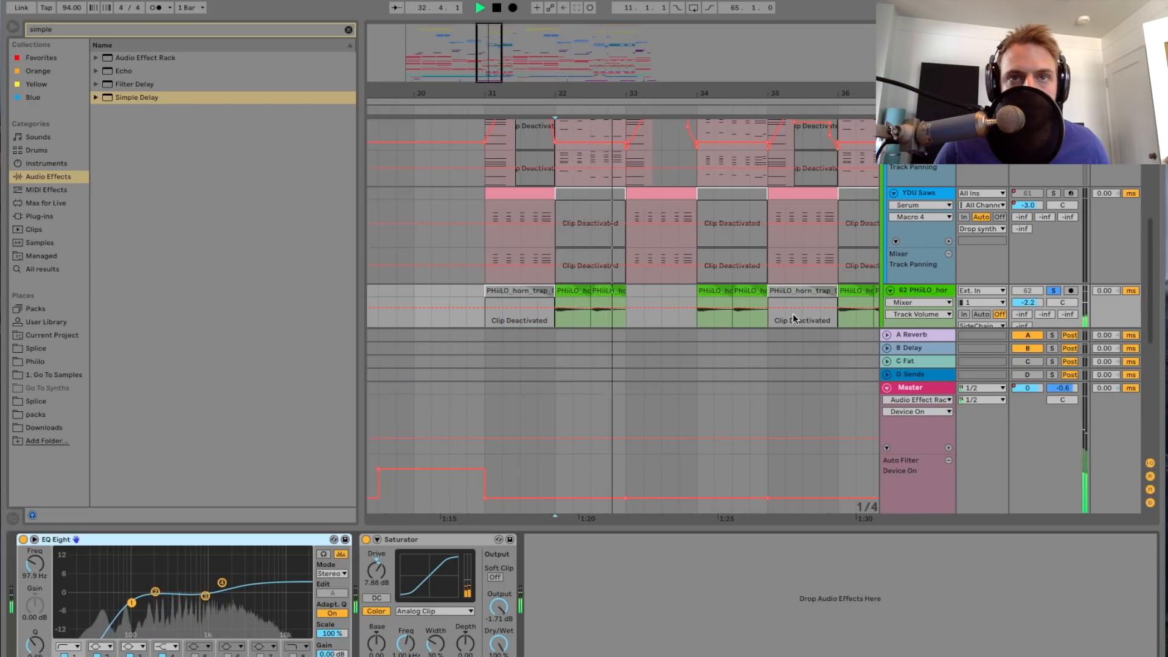
scroll(681, 287, down, 1)
key(space)
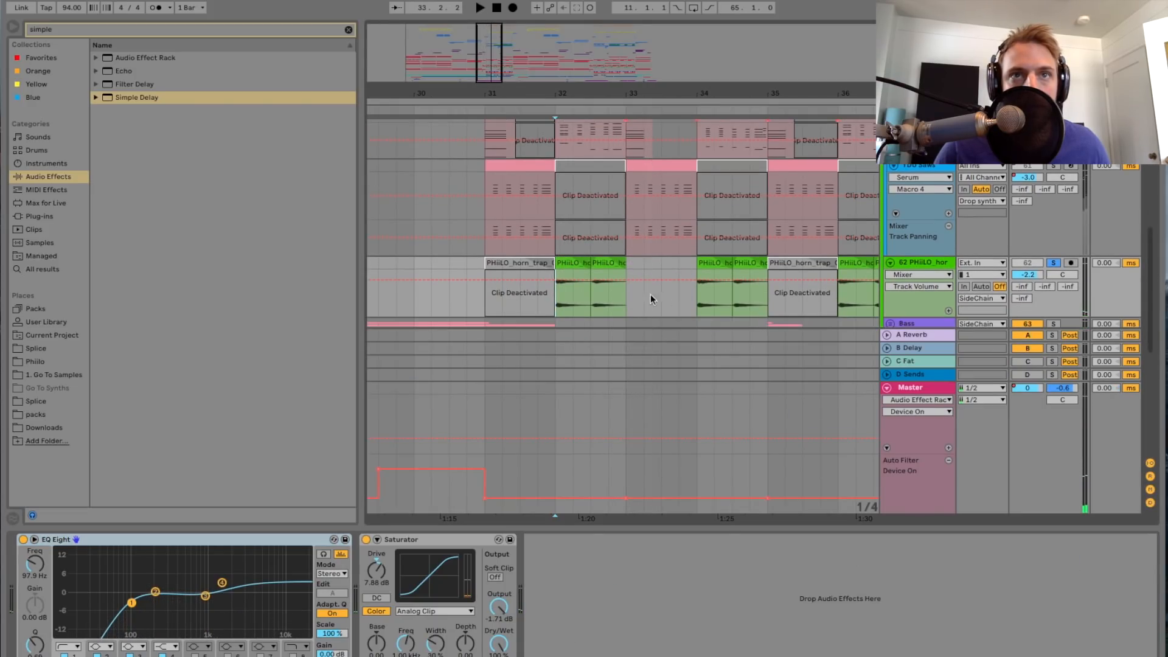
Step: Play the PHiiLO_horn track unsoloed within the full mix from bar 32 and hide the device chain view
drag(466, 90, 492, 71)
key(space)
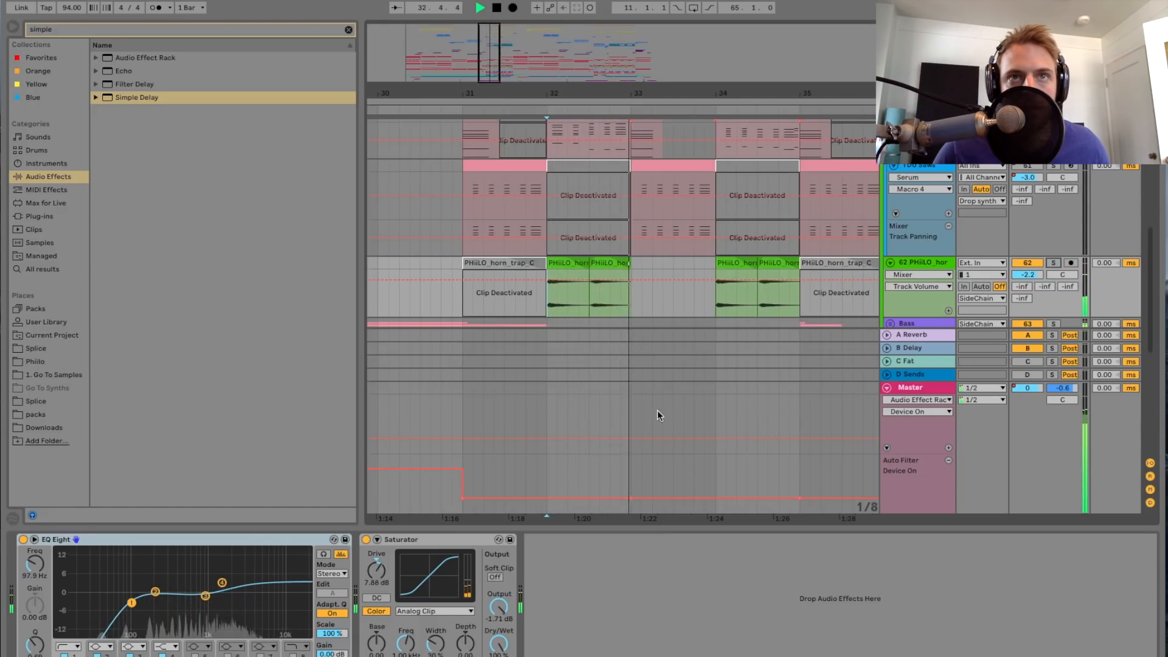
drag(652, 526, 652, 596)
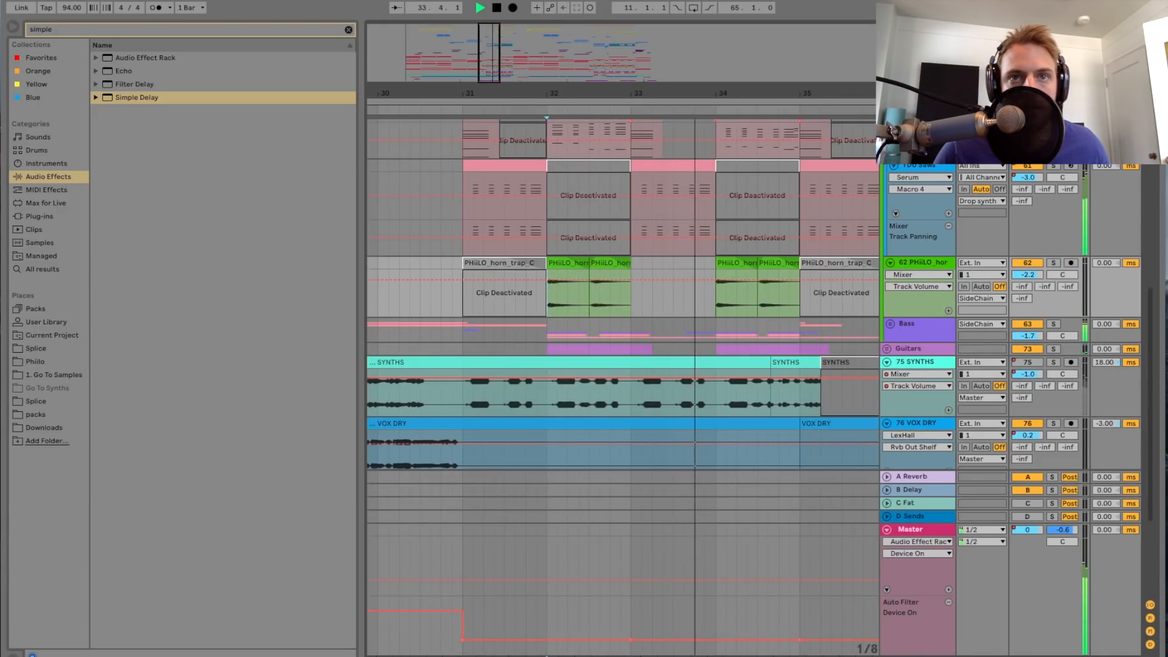
key(minus)
key(minus)
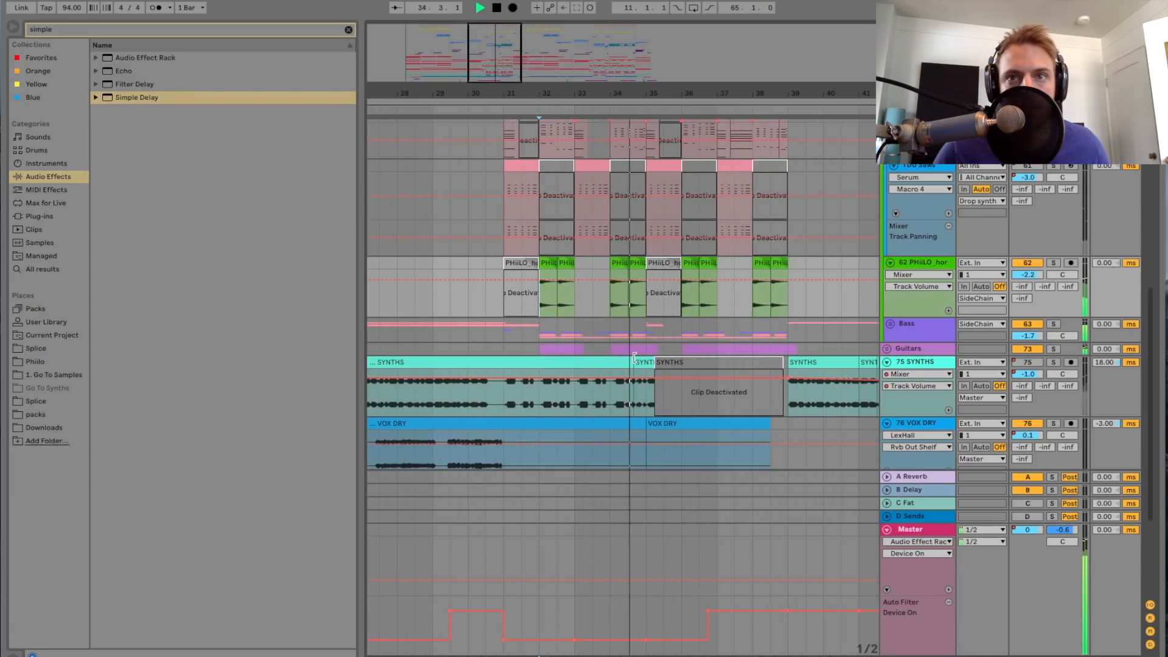
scroll(657, 322, up, 1)
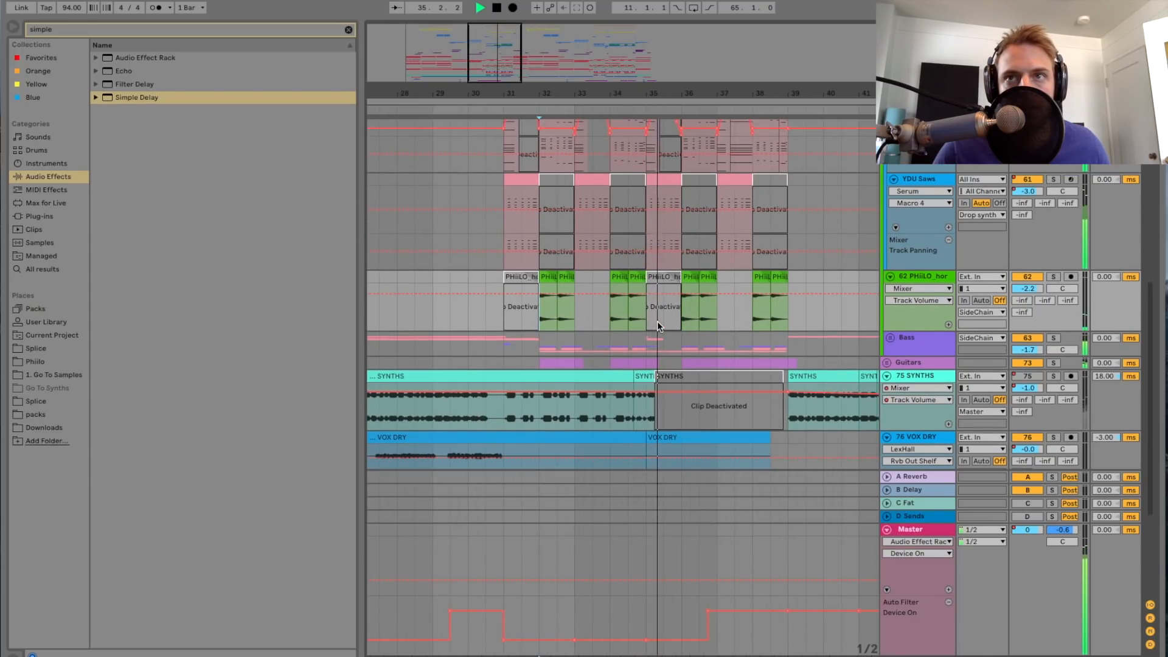
scroll(657, 321, up, 8)
key(space)
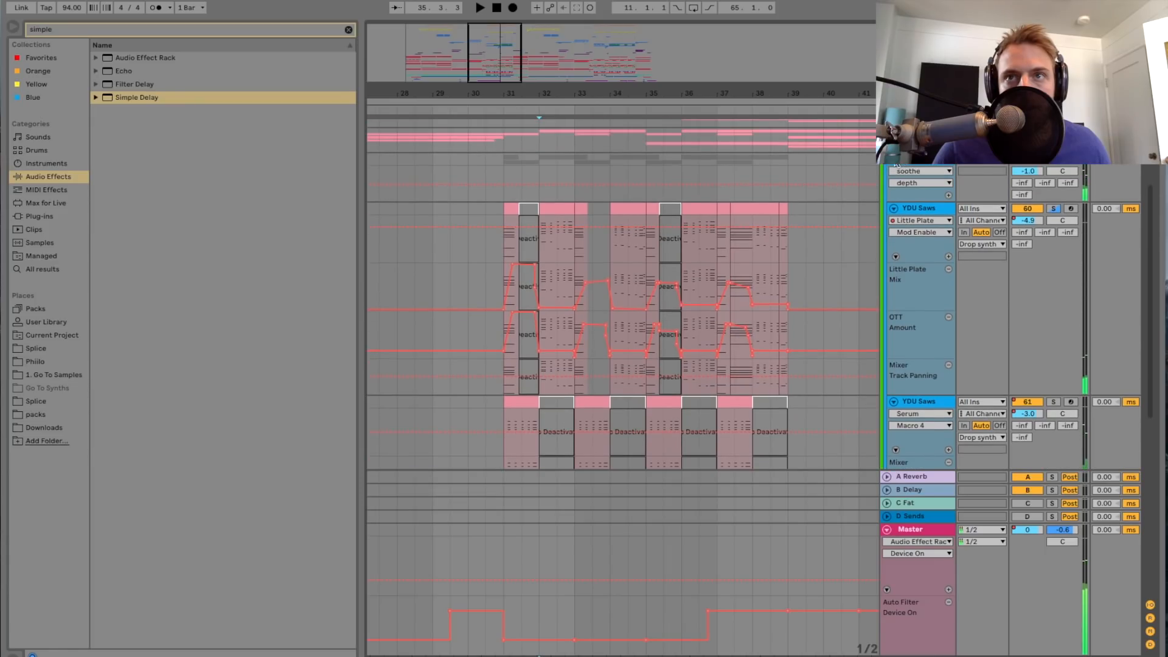
Step: Collapse the Drop synth group and unfold the Bass group to show its individual tracks
scroll(882, 195, down, 10)
scroll(889, 167, up, 10)
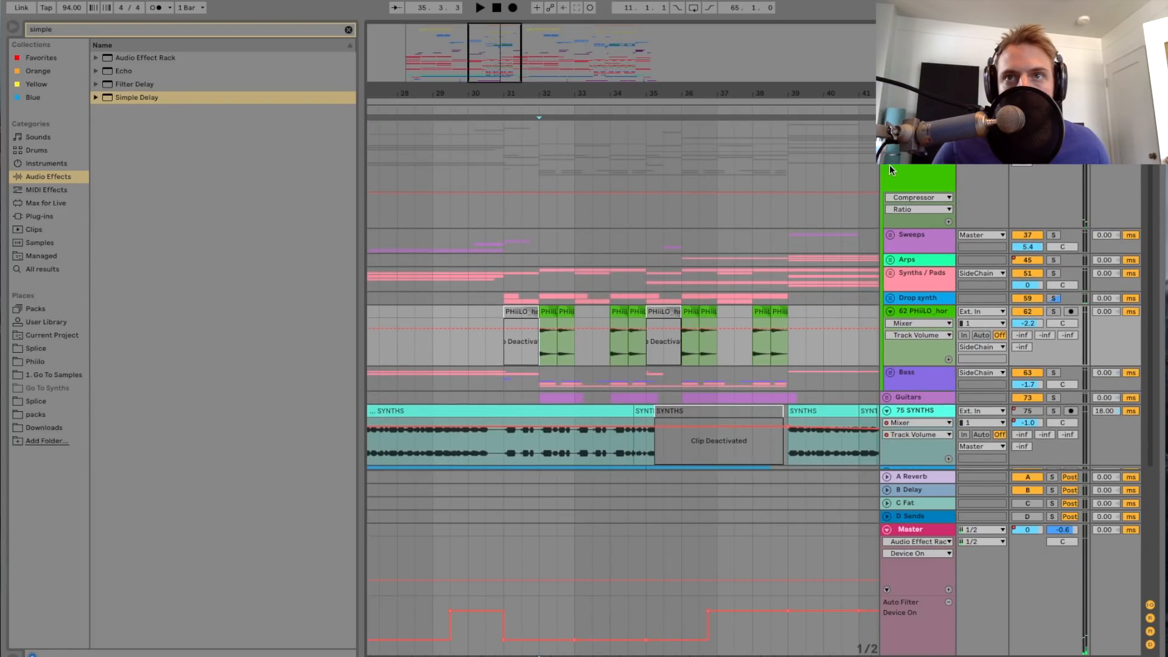
scroll(754, 295, down, 10)
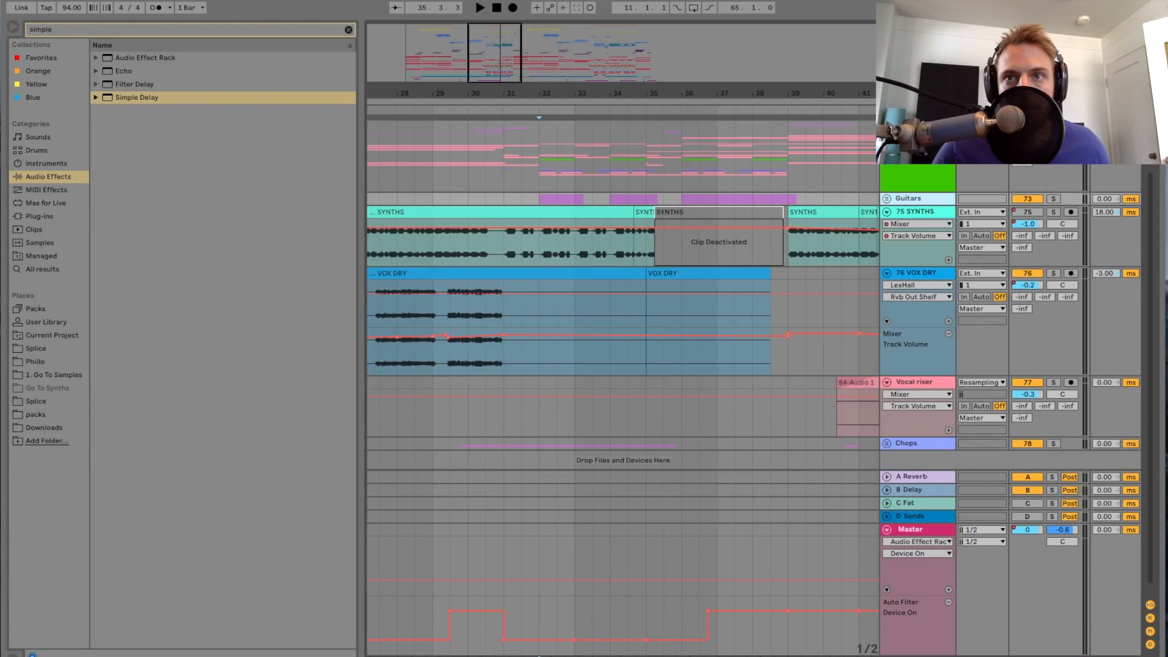
scroll(905, 199, up, 10)
click(900, 374)
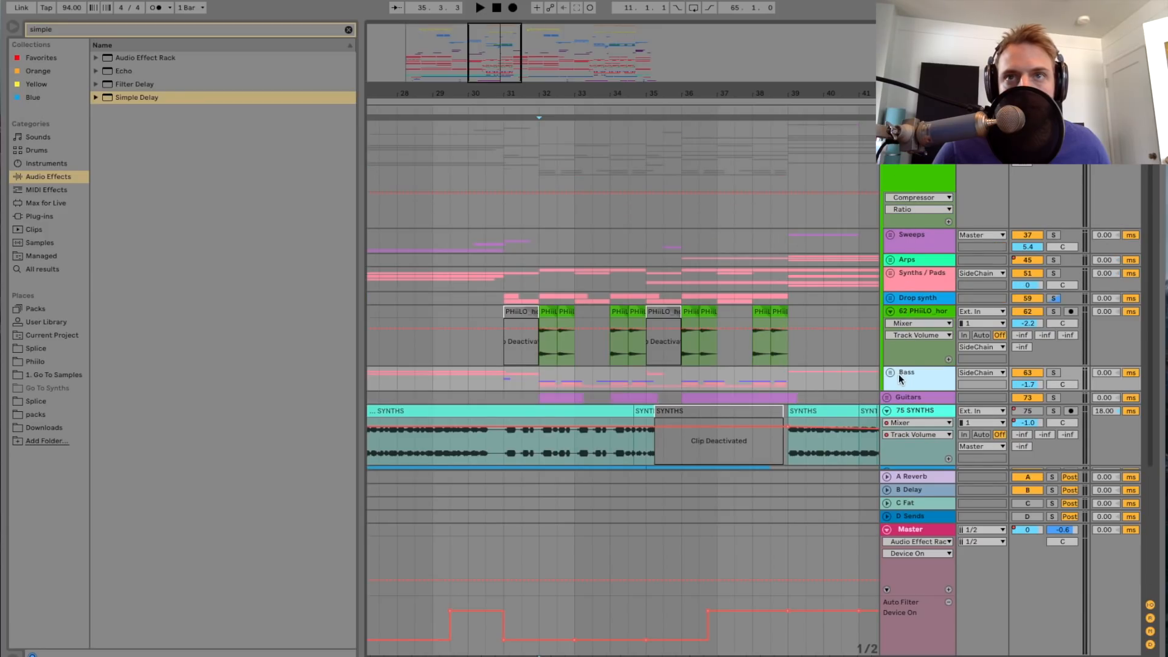
scroll(836, 258, down, 14)
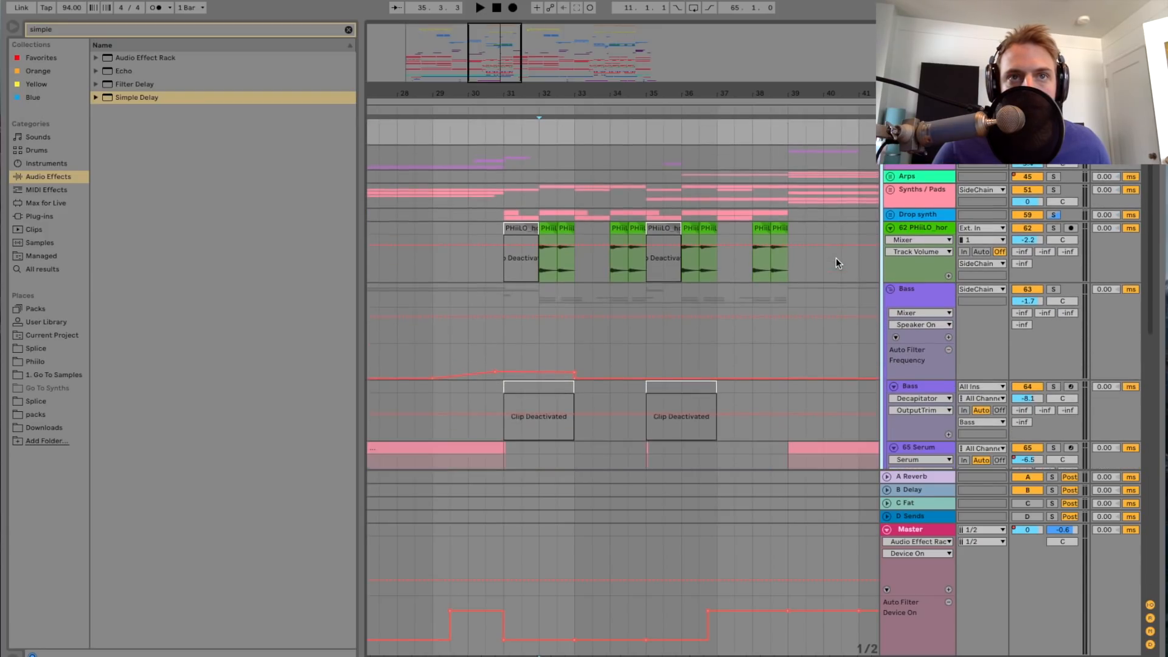
Step: Play the song from bar 15 and solo the whole Bass group during playback
scroll(732, 212, left, 15)
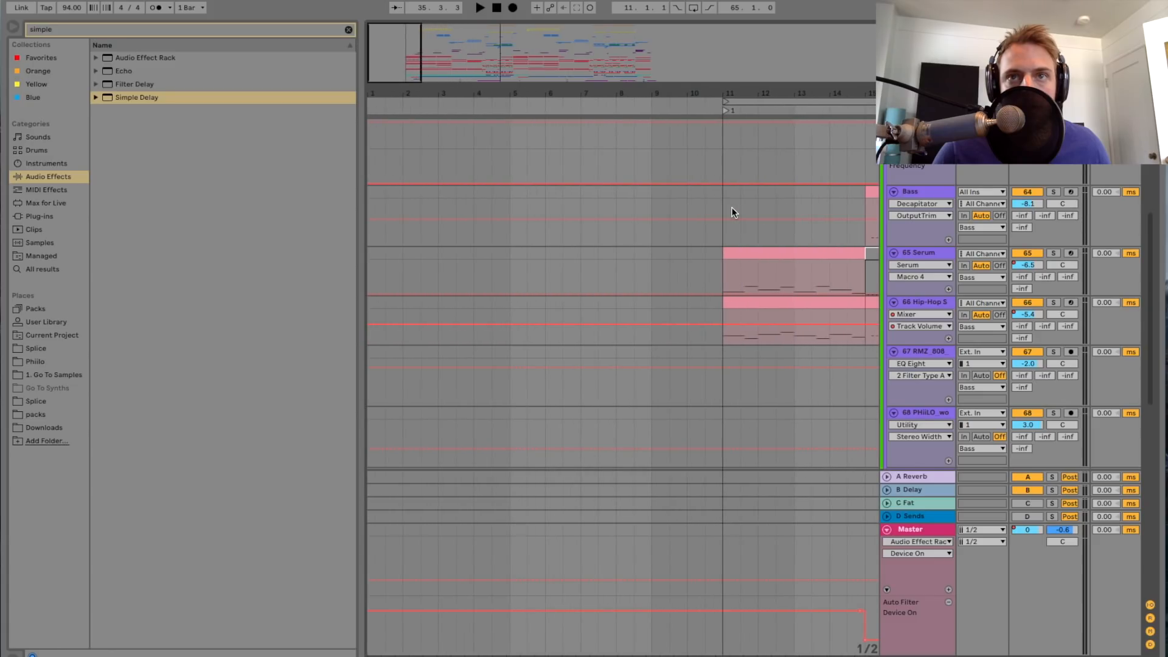
click(741, 233)
key(space)
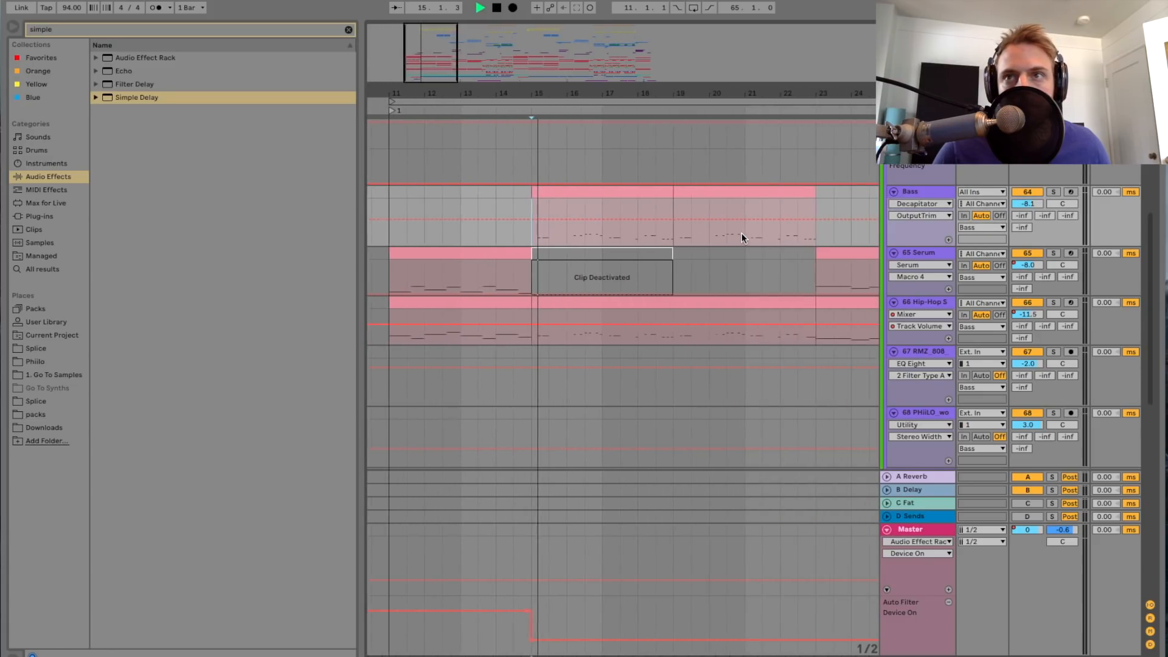
scroll(901, 205, up, 5)
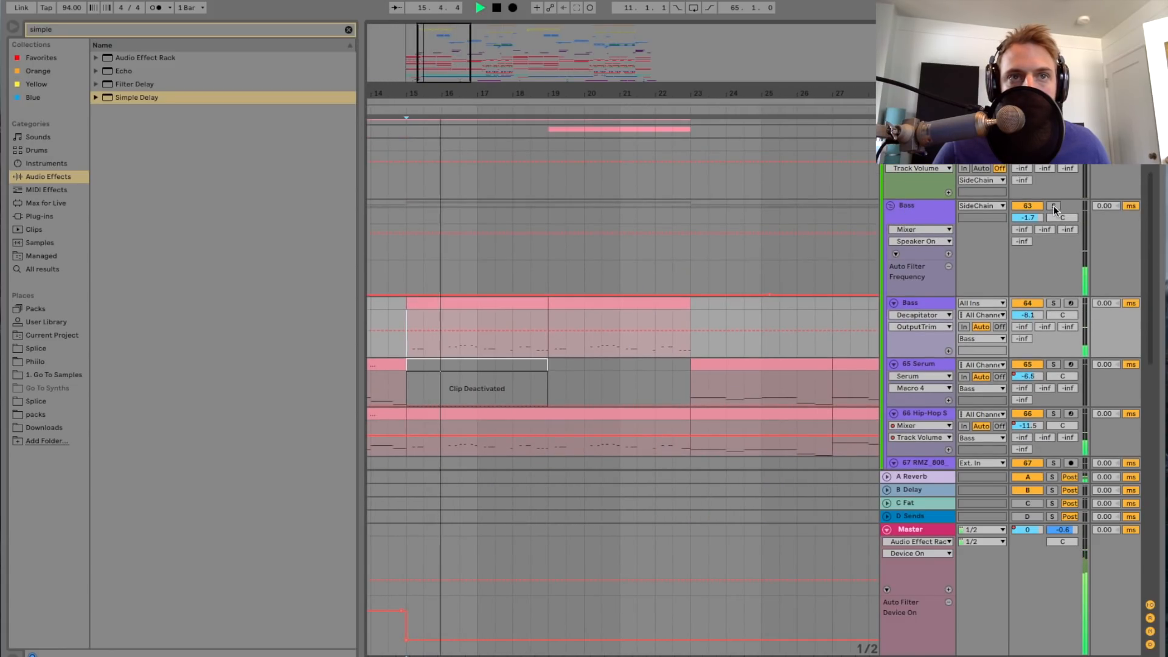
drag(593, 93, 592, 118)
scroll(531, 310, left, 5)
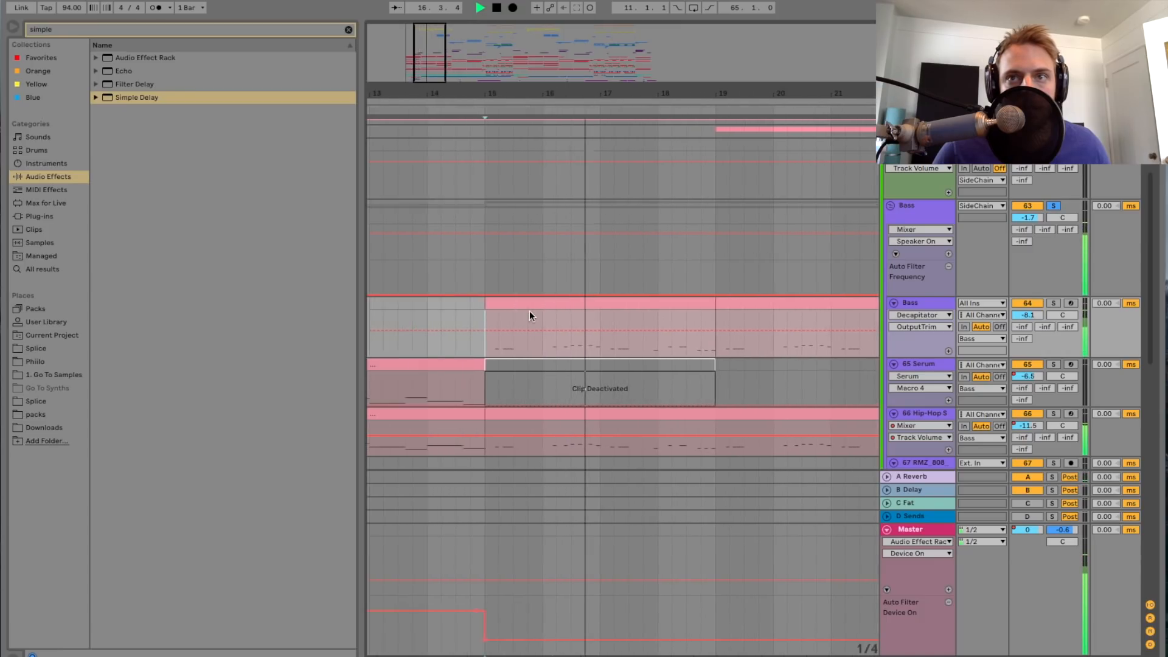
Step: Solo the Bass track within the Bass group and replay it from bar 15 with its device chain shown
scroll(542, 314, right, 2)
key(s)
key(space)
key(space)
double_click(908, 306)
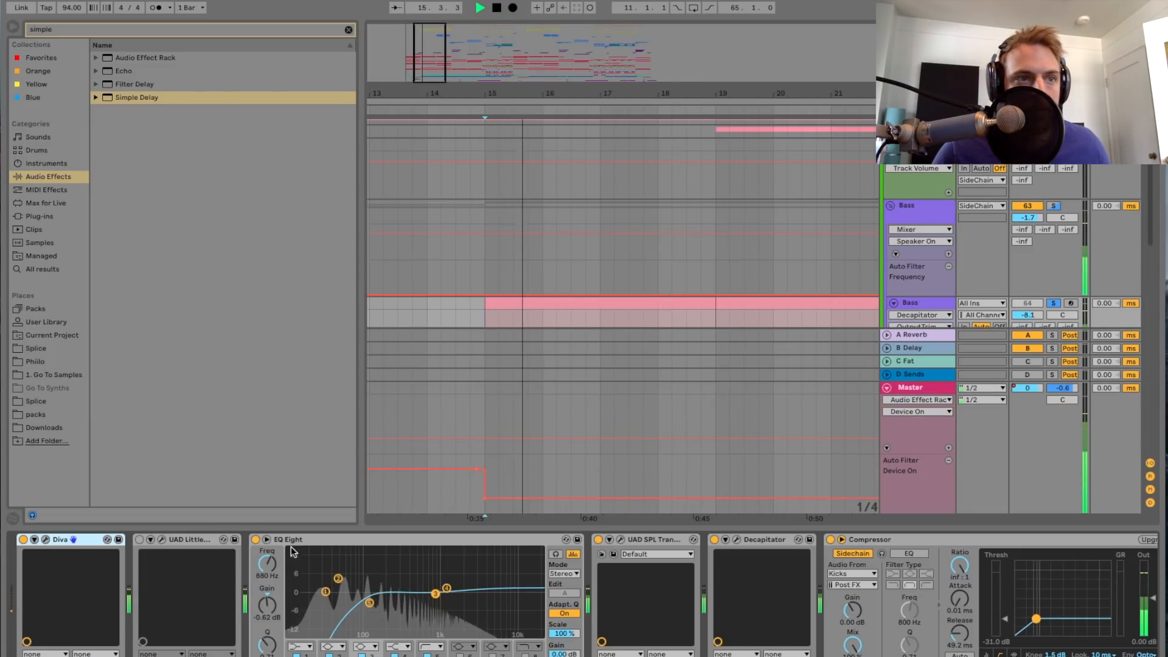
key(space)
Step: Examine the Diva synth on the Bass track during playback, with its plug-in window open only meanwhile
click(36, 539)
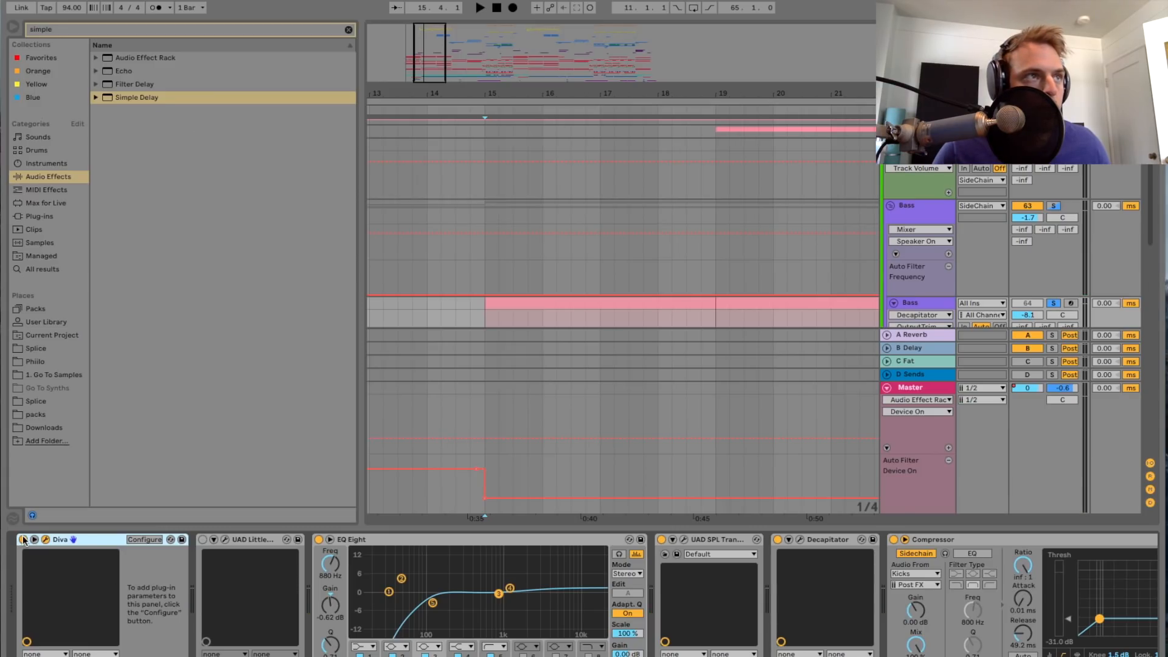
click(46, 539)
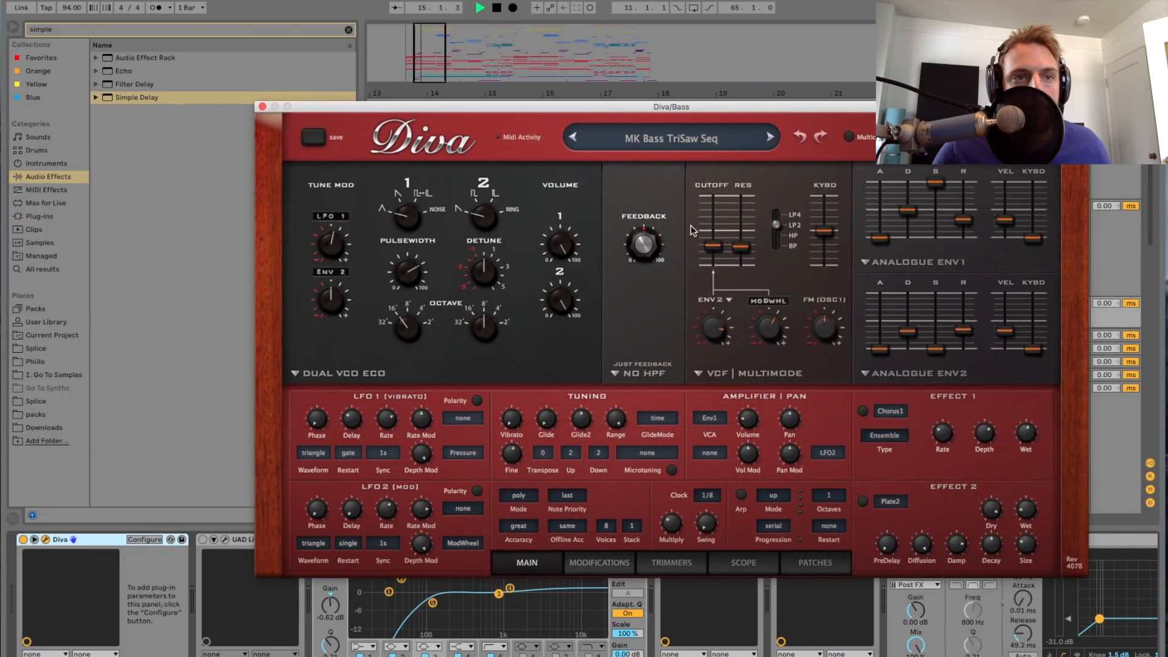
click(262, 107)
scroll(414, 599, right, 2)
key(space)
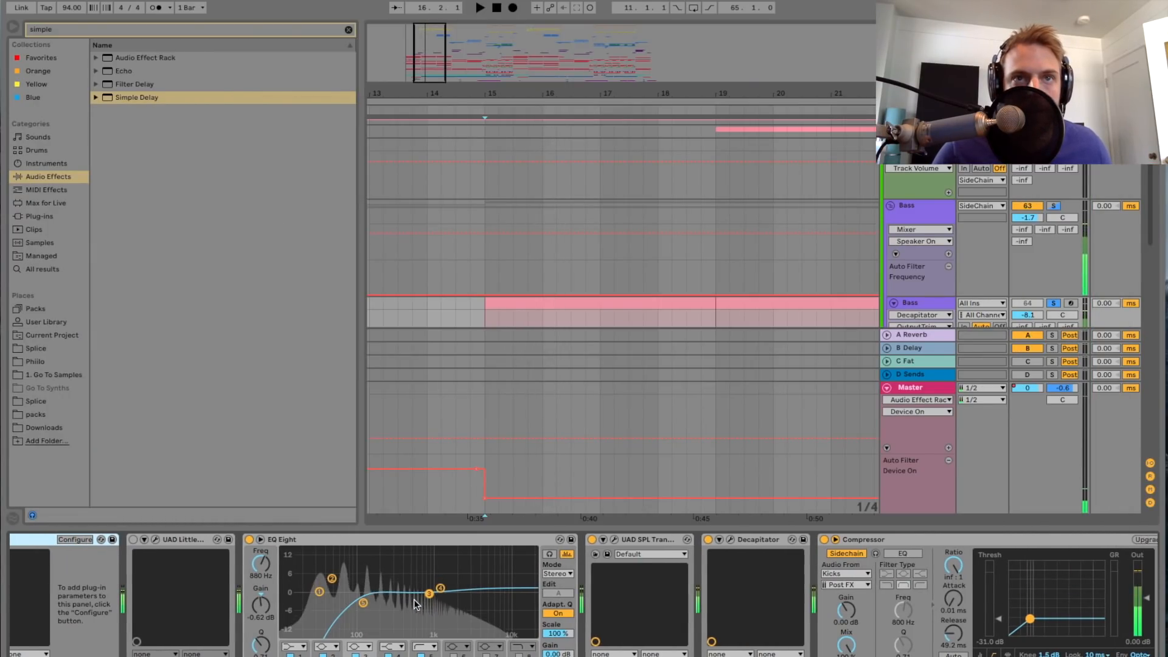
Step: Audition the Hip-Hop Sub Bass track soloed from bar 15 with its device chain shown
scroll(549, 227, down, 3)
scroll(549, 224, down, 1)
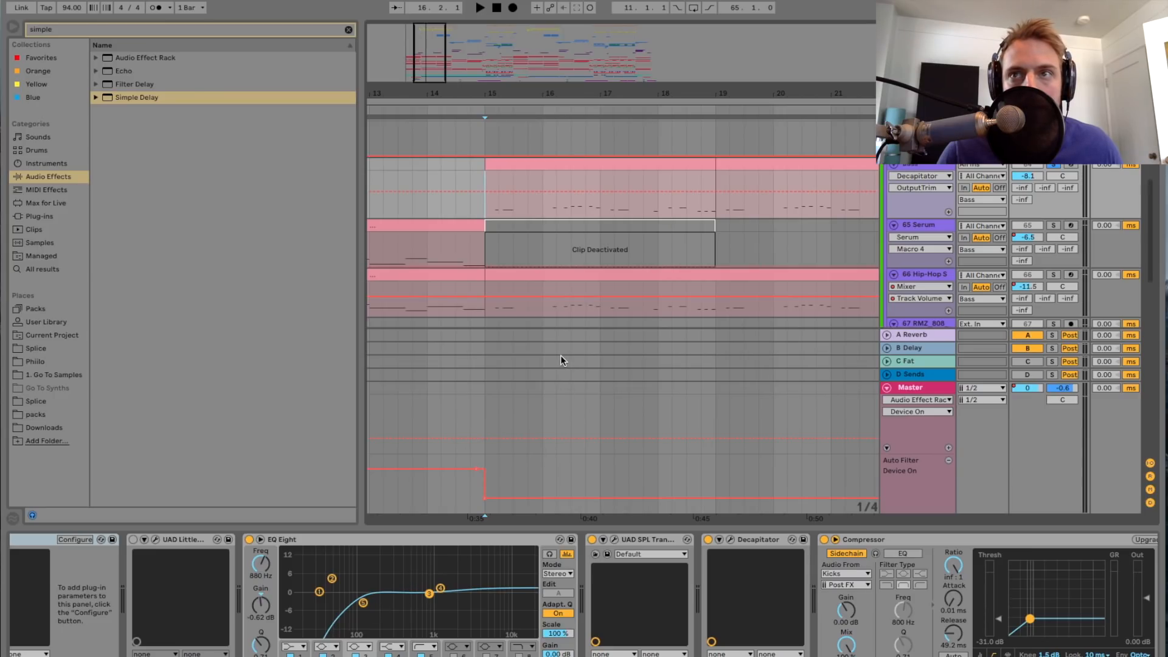
click(936, 276)
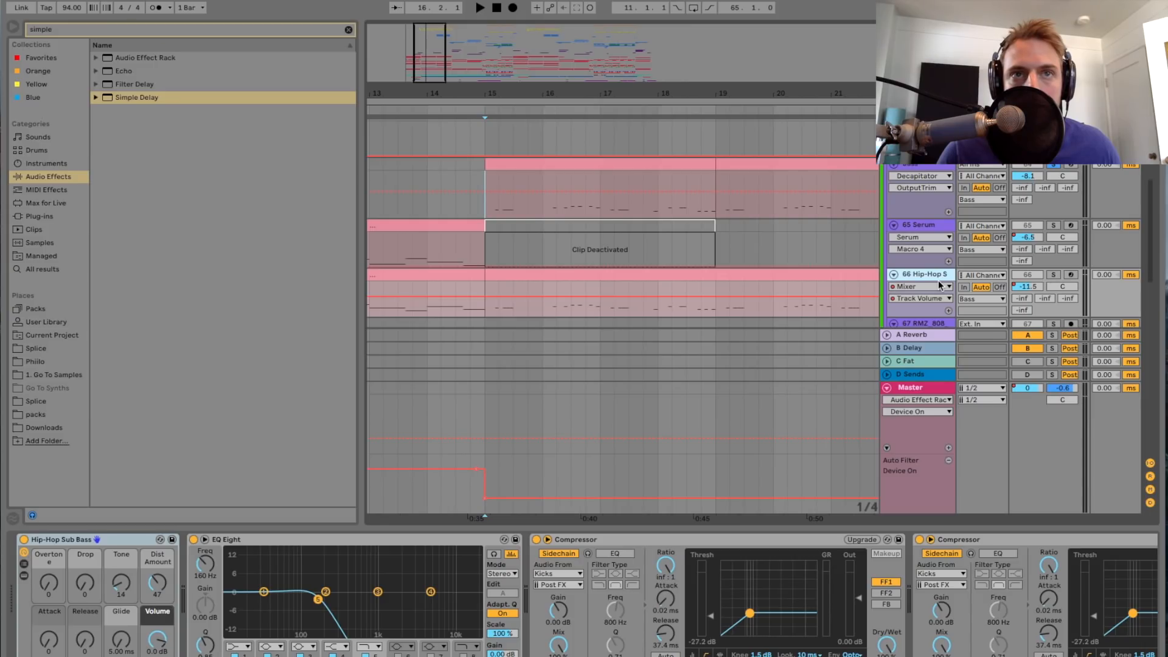
click(1053, 274)
key(space)
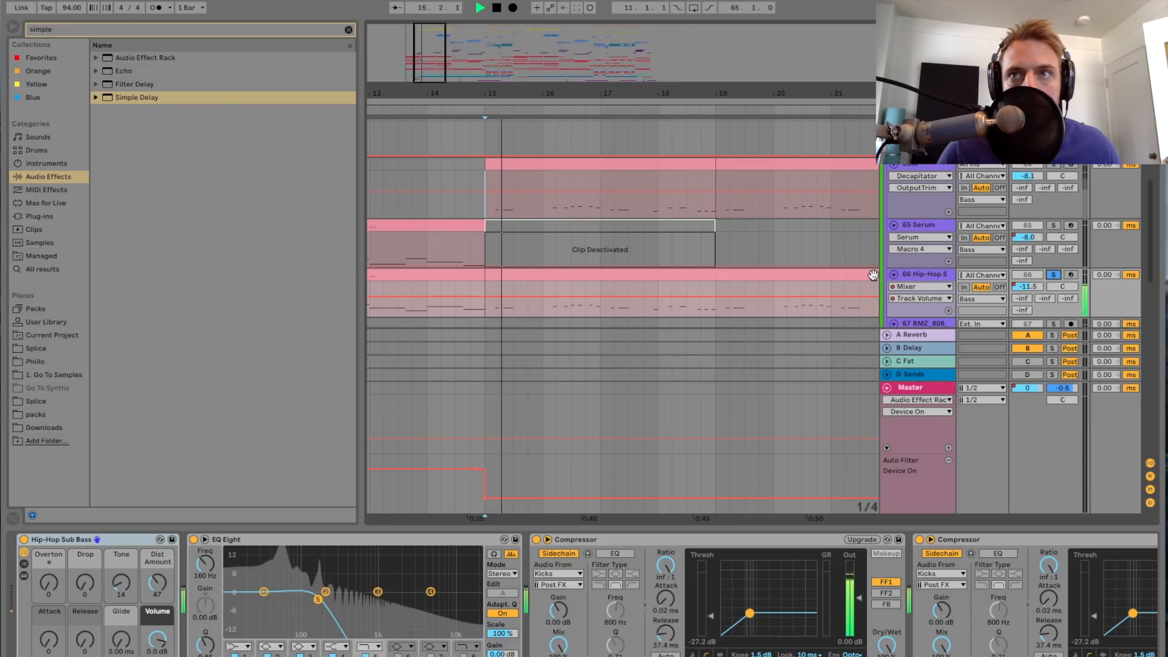
key(space)
key(s)
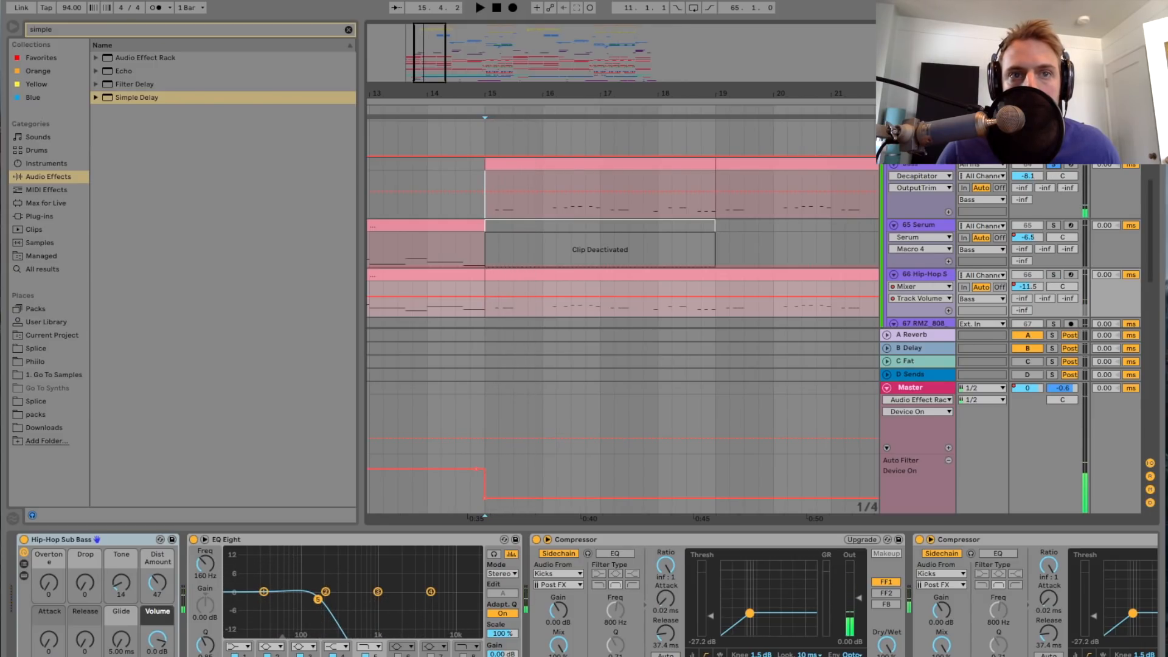
Step: Replay the Bass track soloed from bar 15 and examine its UAD SPL Transient Designer settings
click(934, 167)
key(s)
key(space)
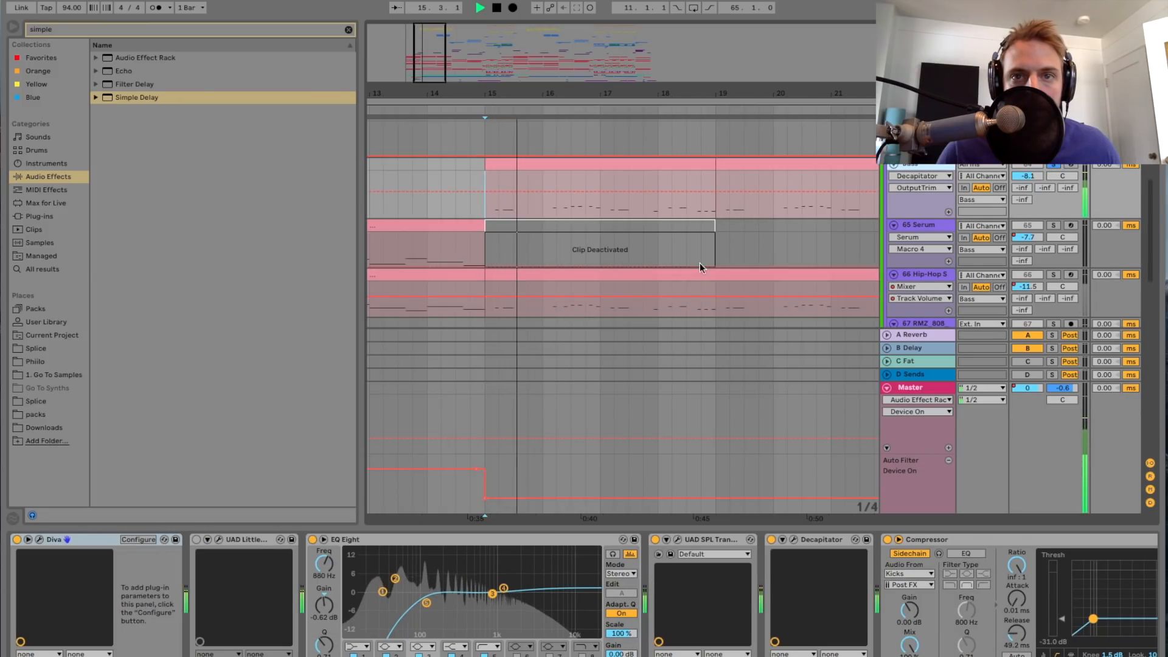
scroll(592, 586, right, 5)
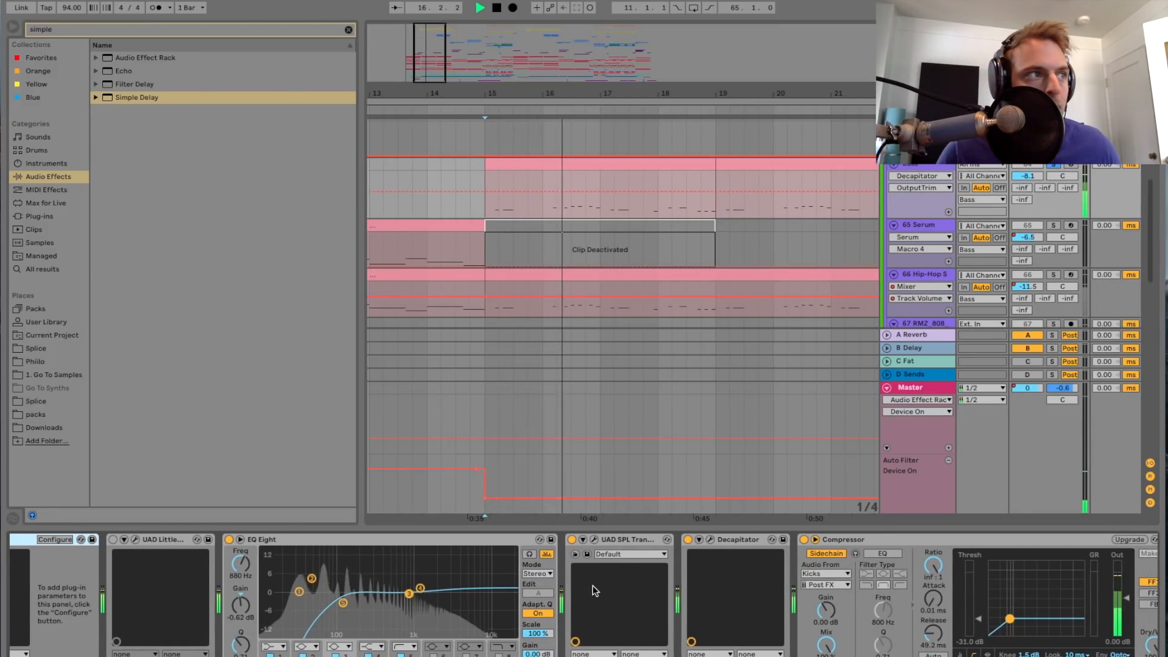
click(524, 540)
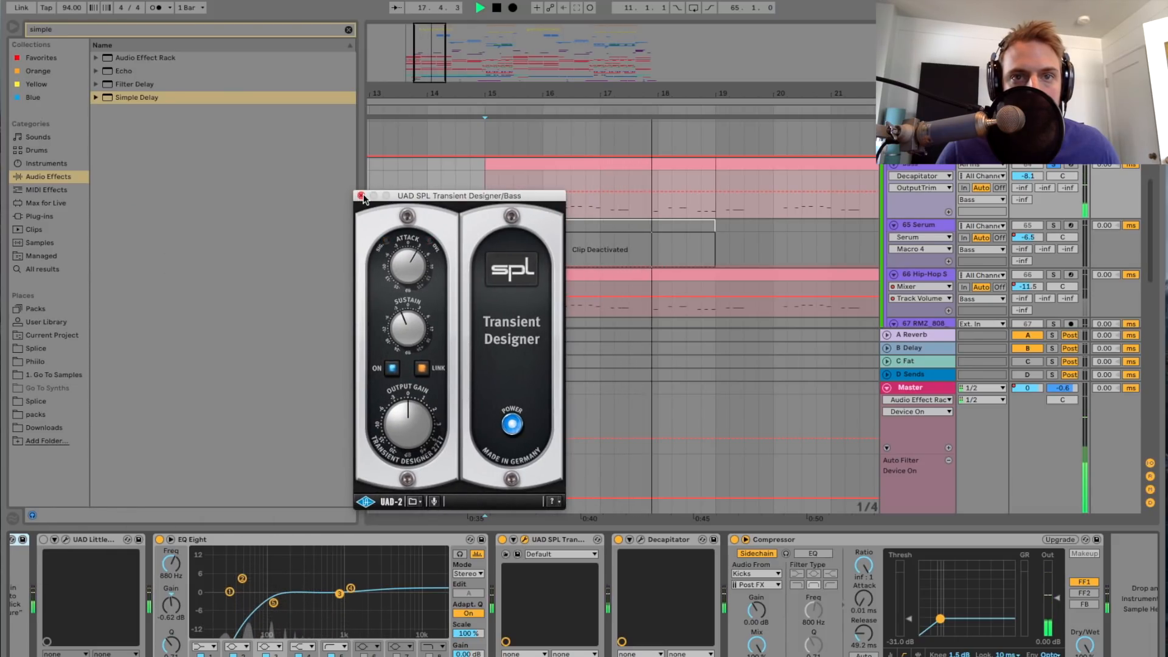
click(524, 539)
Step: Examine the Bass track's Decapitator settings, select its sidechained Compressor and hide the device chain view
scroll(583, 542, right, 1)
click(619, 540)
key(space)
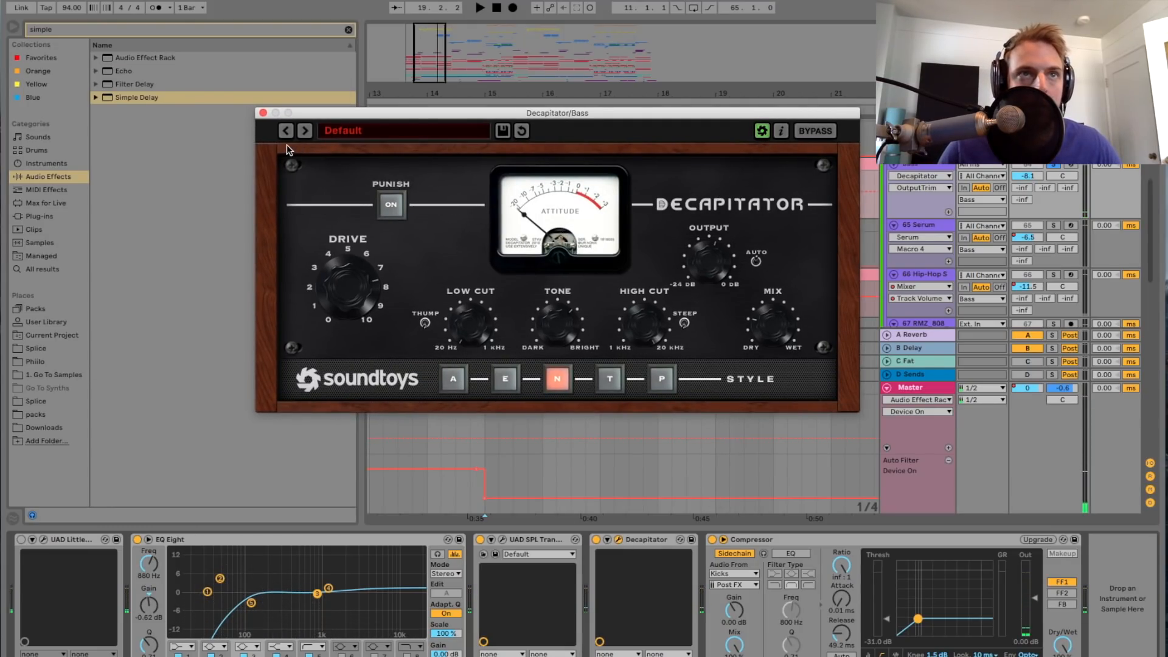
click(261, 113)
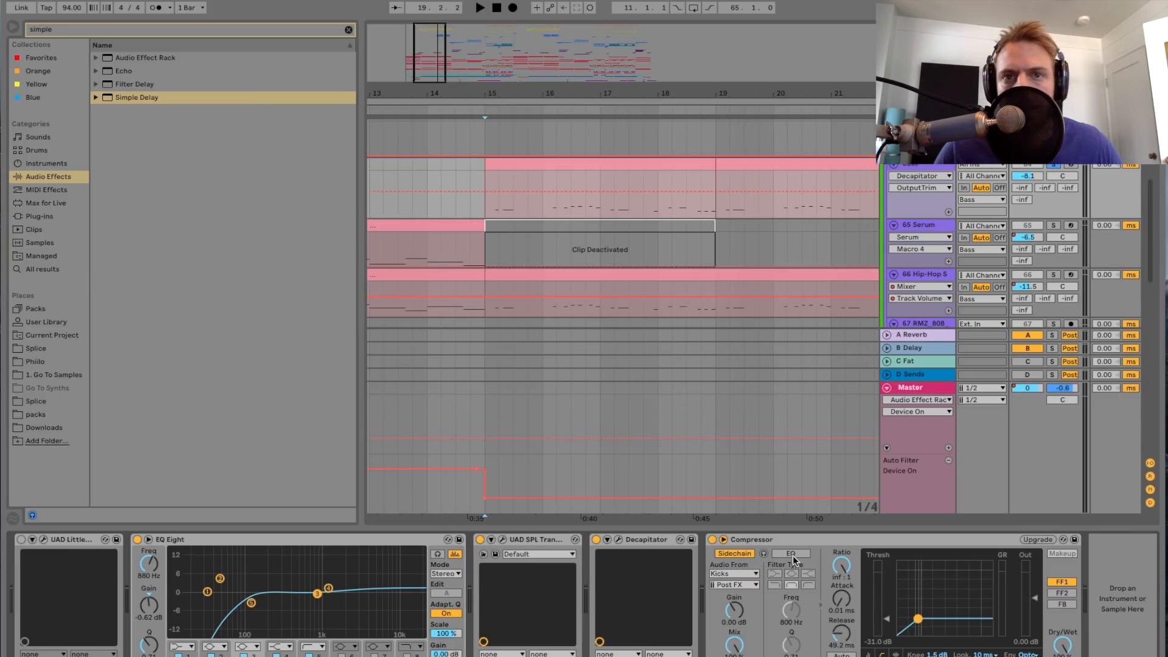
click(811, 538)
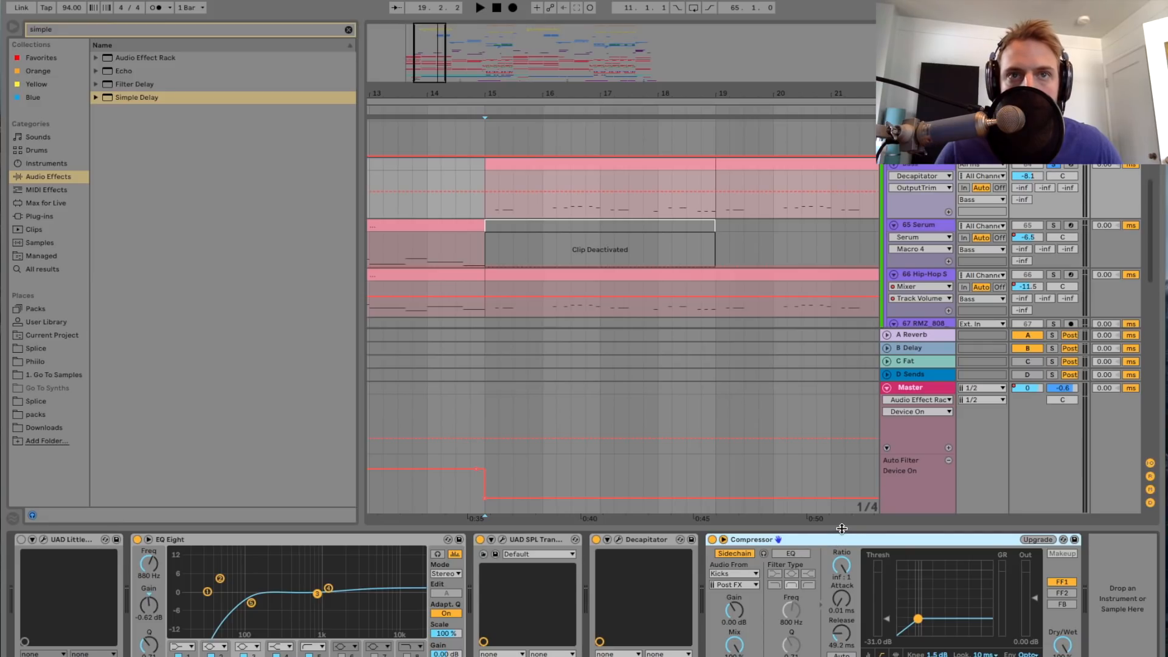
key(super+alt+l)
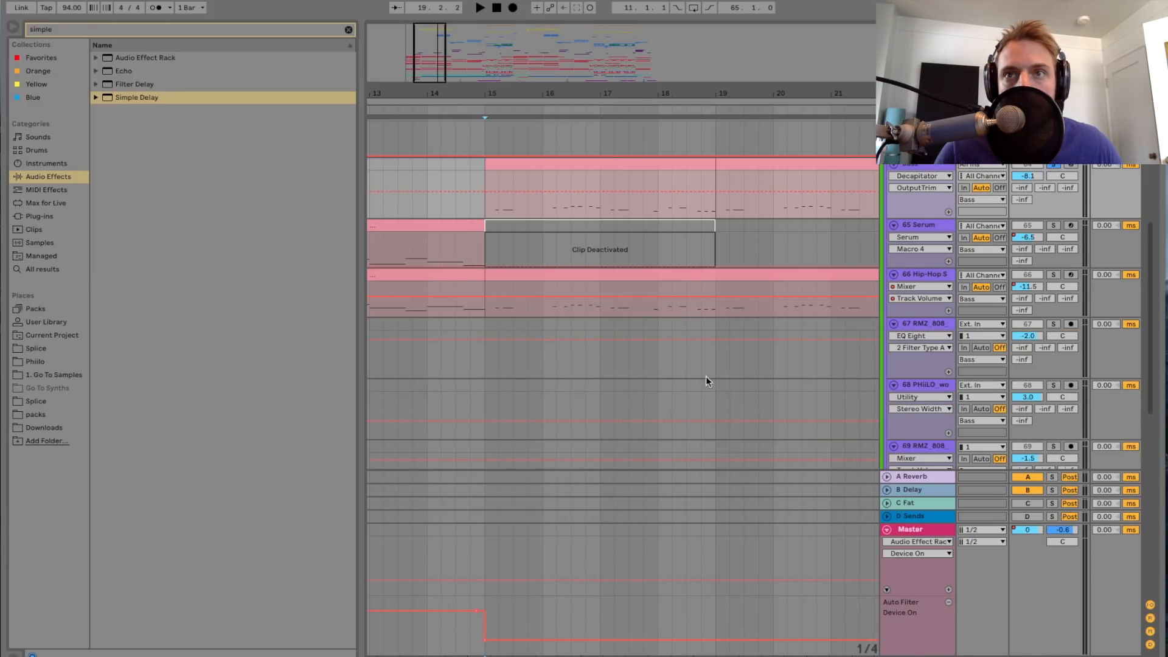
Step: Replay the Hip-Hop Sub Bass track soloed from bar 15 and show its device chain during playback
scroll(687, 369, up, 1)
click(974, 309)
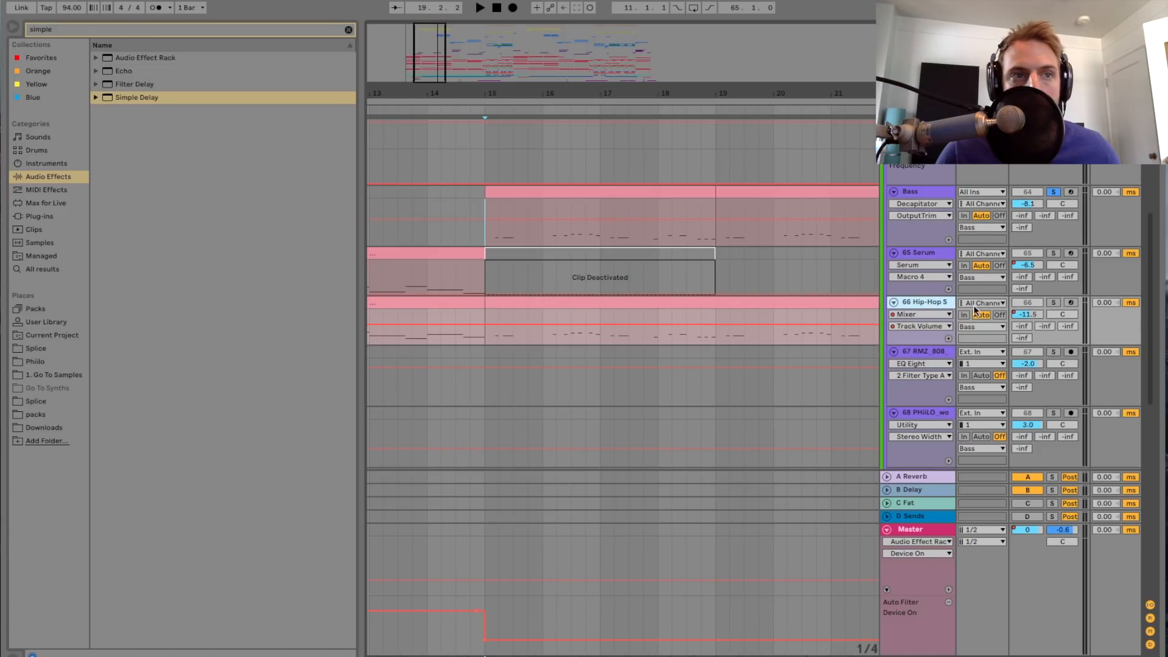
click(1053, 303)
key(space)
key(super+alt+l)
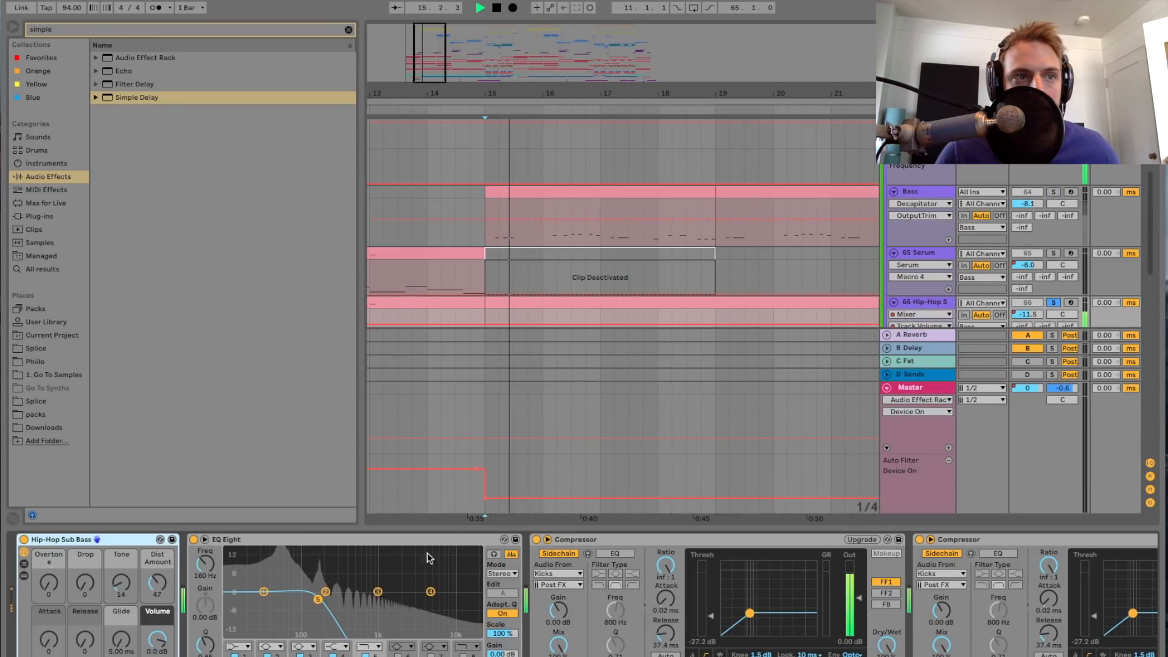
Step: Stop playback and compare the device chains of the Bass and Hip-Hop Sub Bass tracks
key(space)
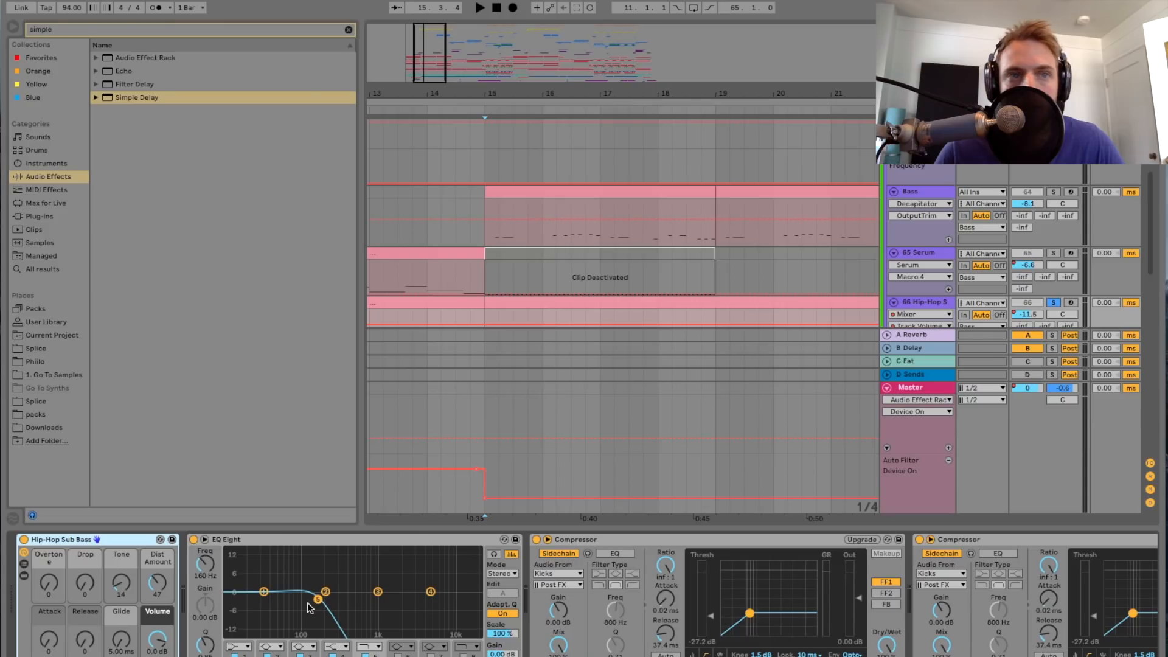
click(945, 192)
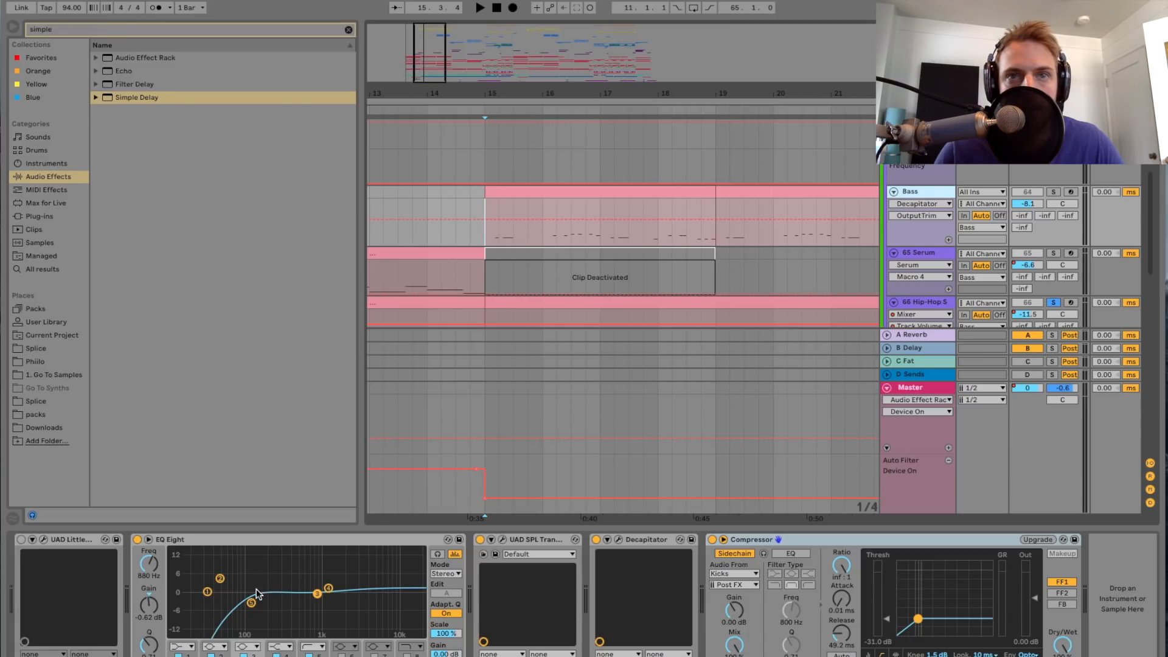
click(920, 302)
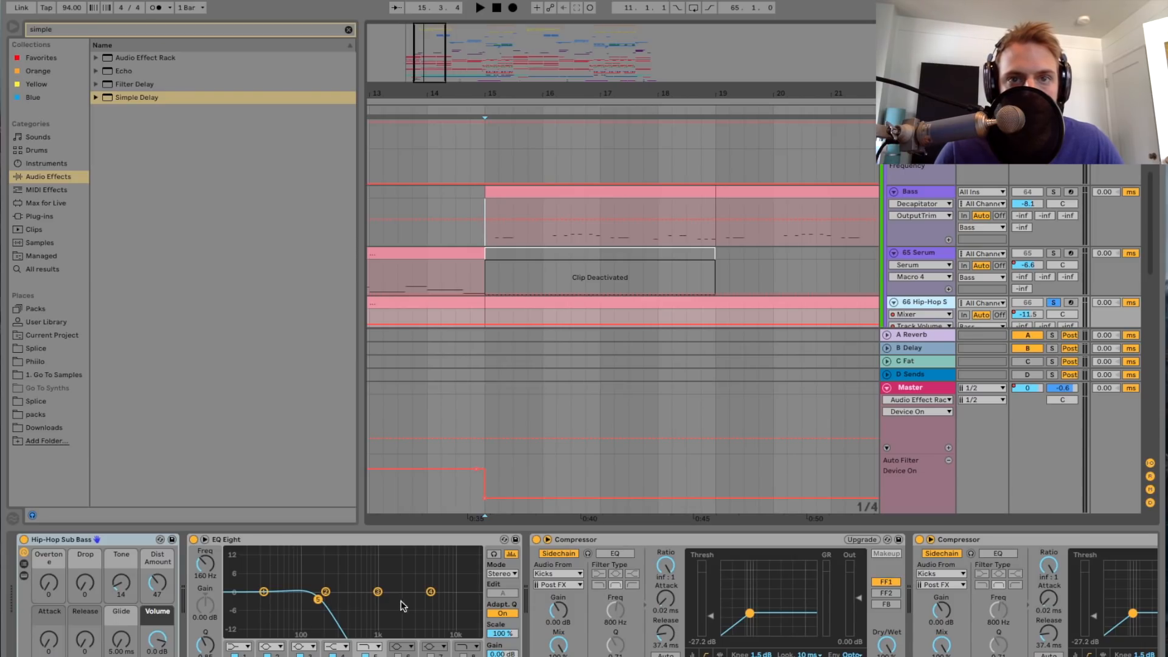
scroll(416, 602, right, 10)
scroll(416, 603, left, 8)
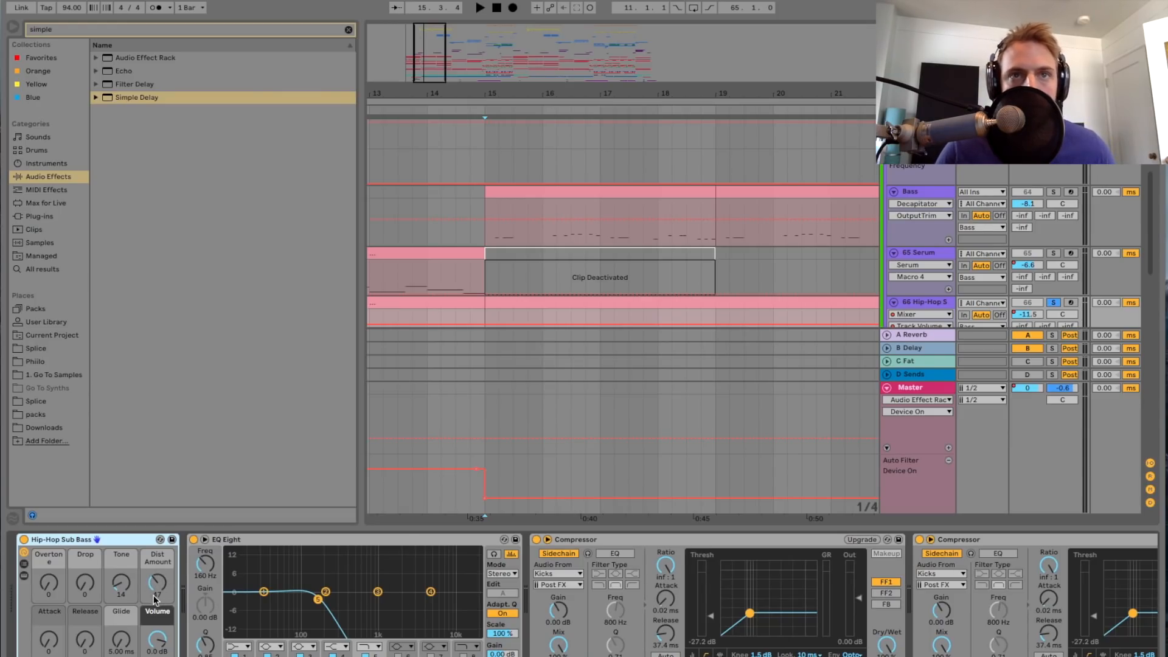
Step: Audition the soloed Hip-Hop Sub Bass track once more from bar 15, stop playback and hide the device chain view
scroll(504, 300, down, 3)
key(space)
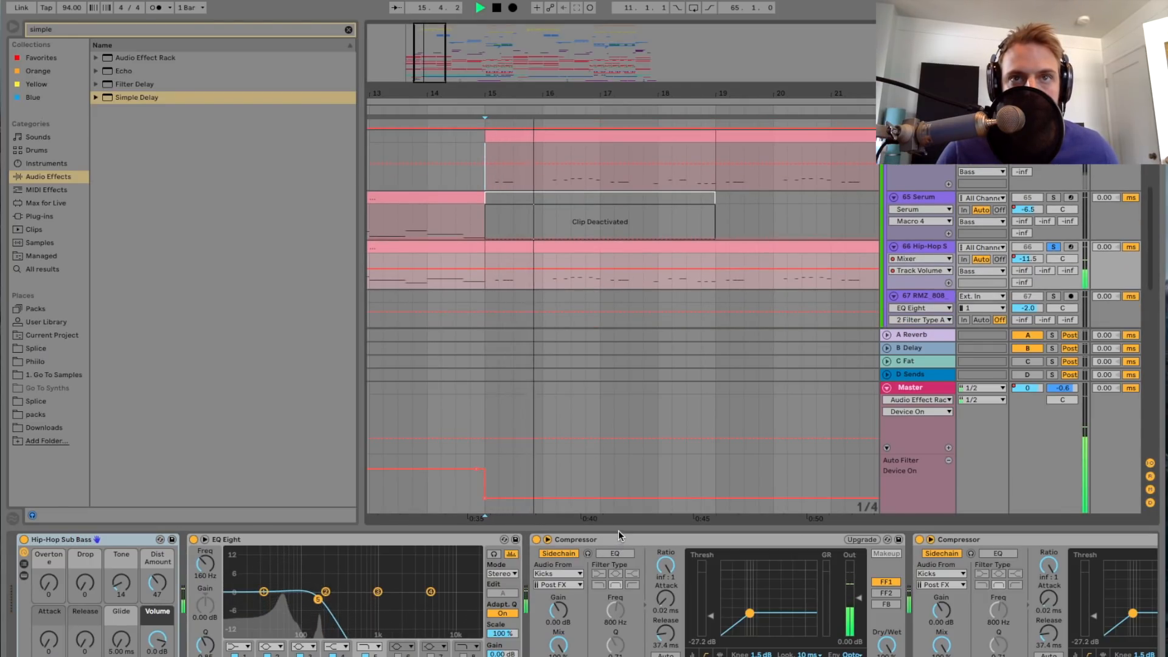
scroll(660, 274, down, 4)
scroll(662, 282, up, 2)
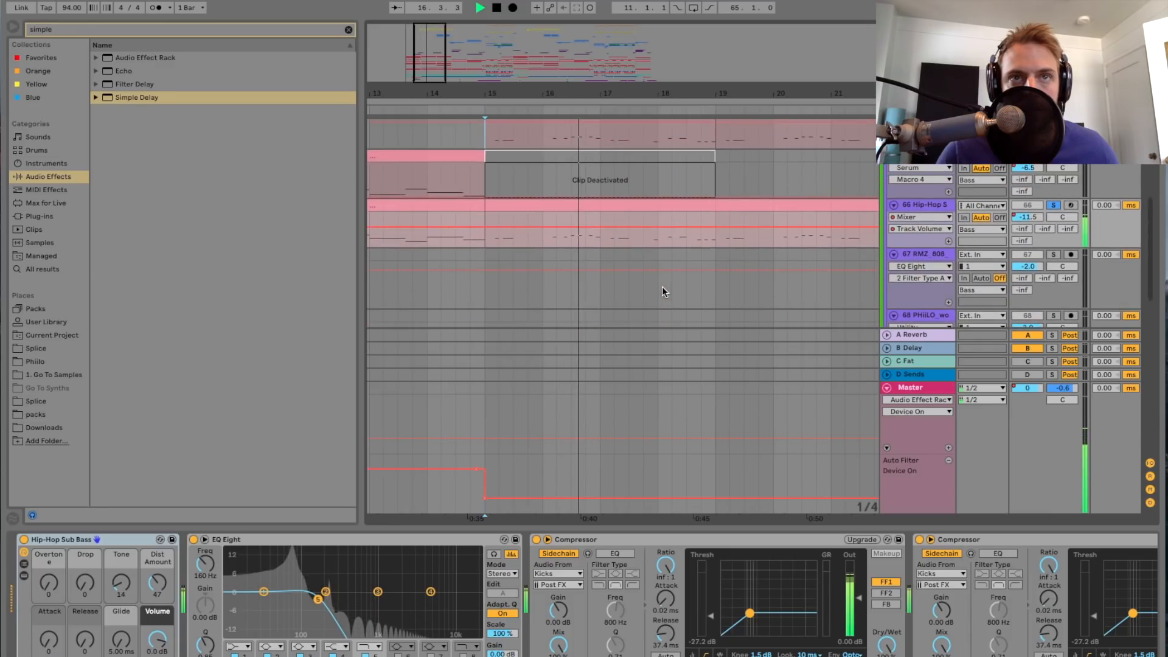
key(space)
click(660, 527)
scroll(571, 320, up, 4)
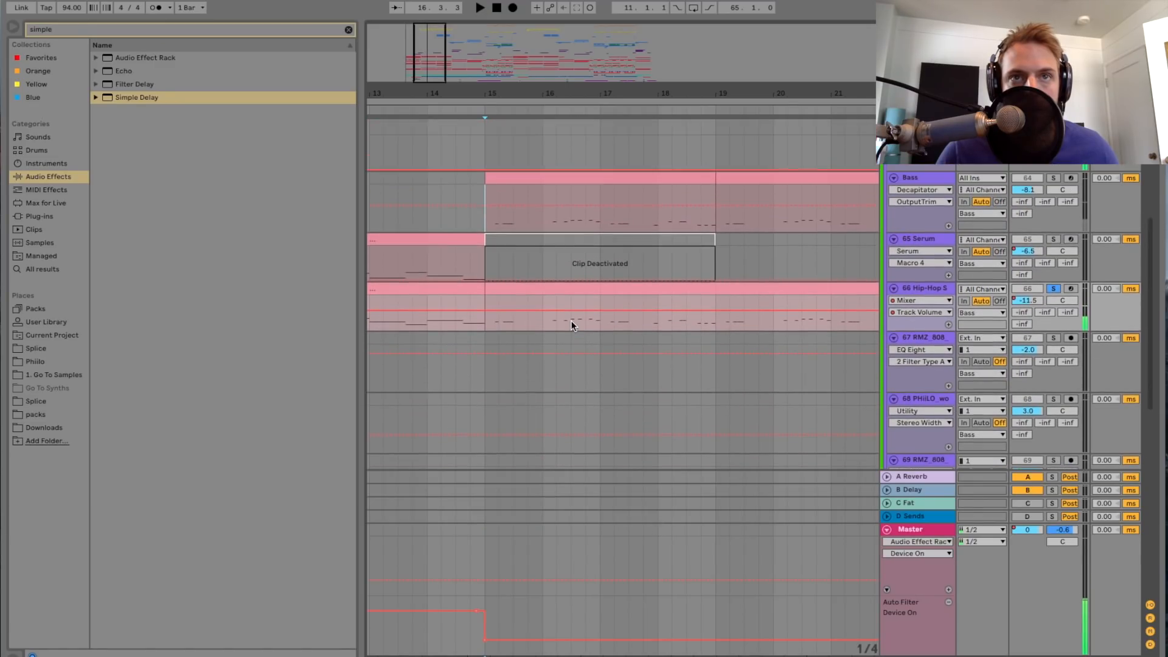
Step: Play the soloed sub bass from bar 23, adding the 65 Serum track to the solo during playback
scroll(570, 320, right, 10)
click(551, 255)
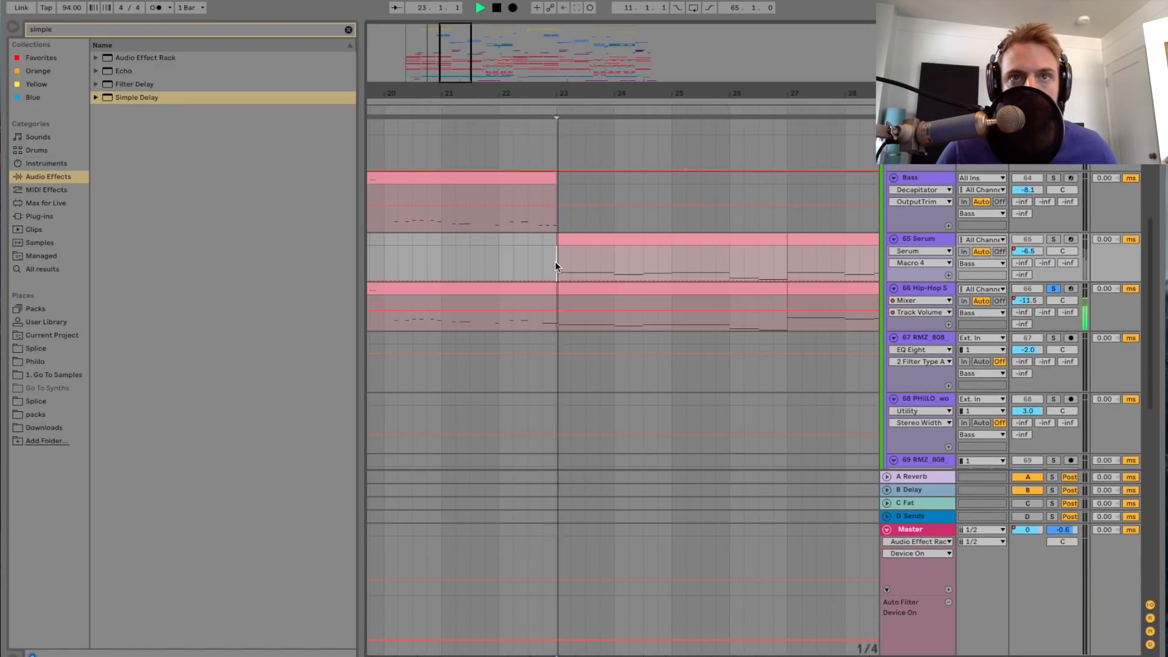
key(space)
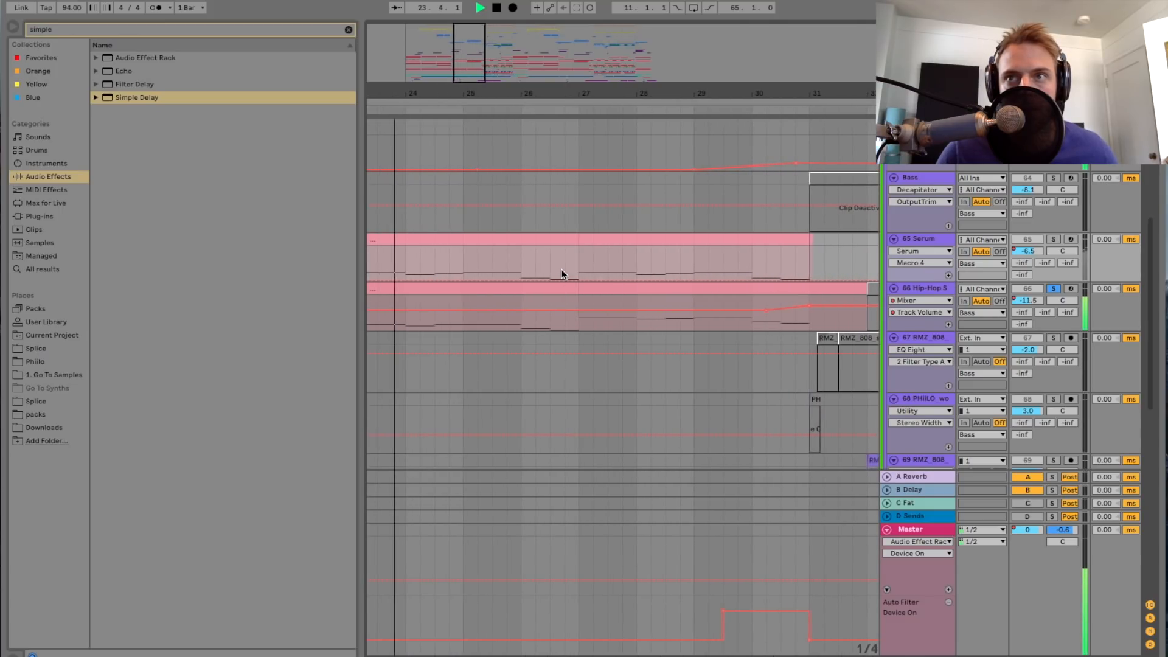
click(1052, 240)
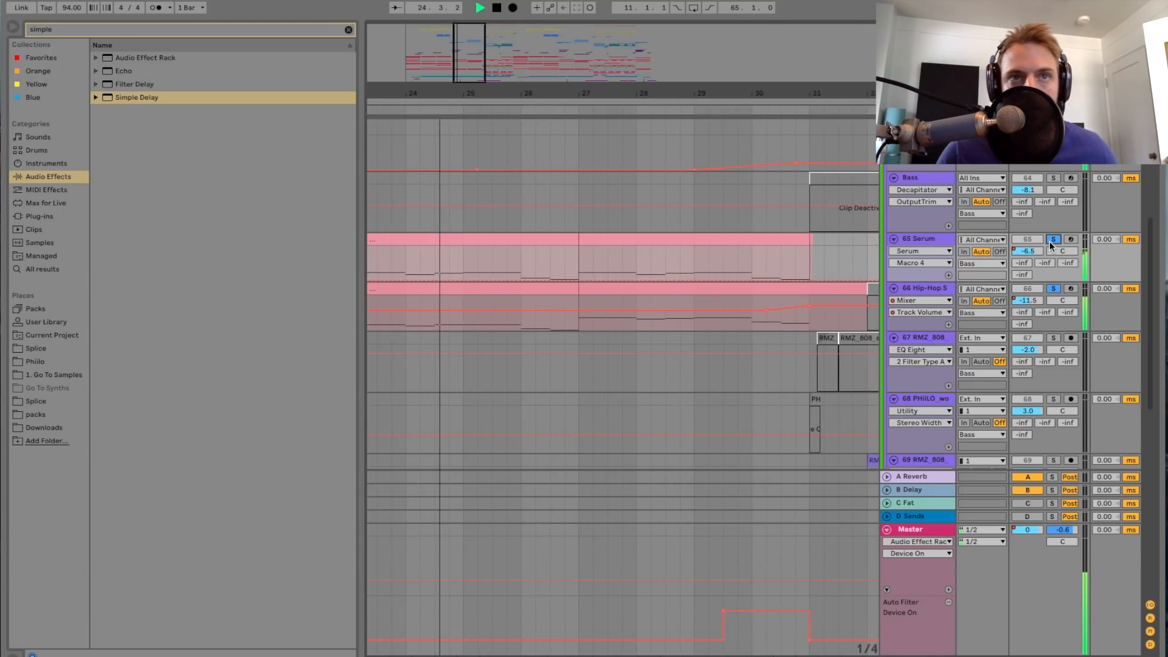
scroll(513, 273, left, 3)
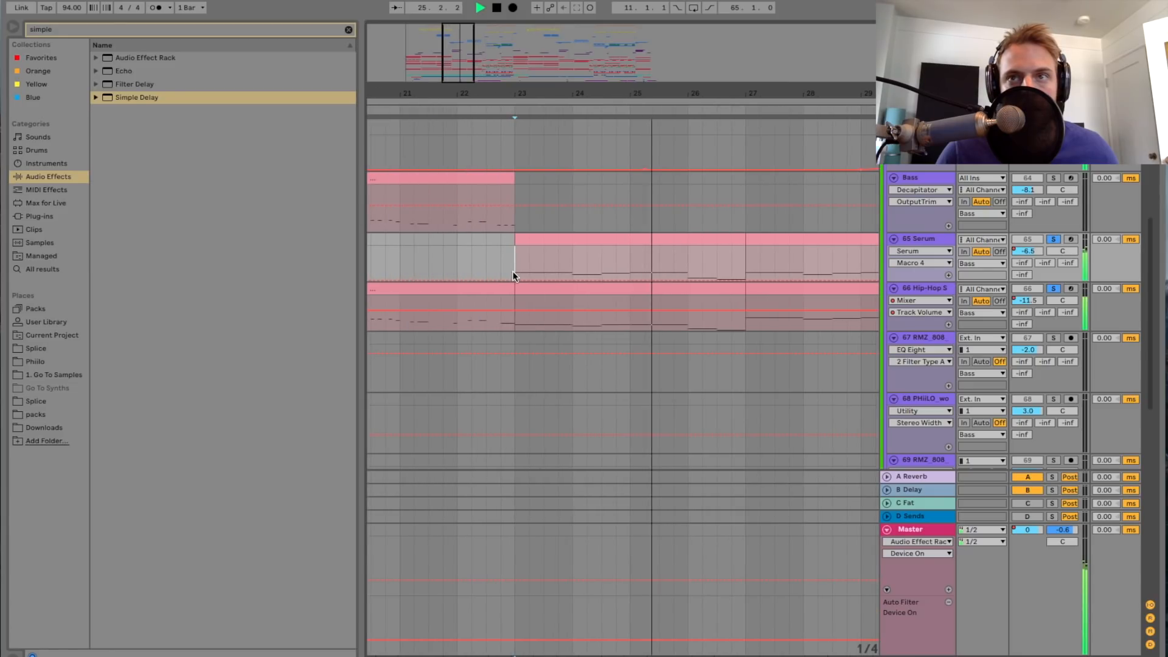
key(space)
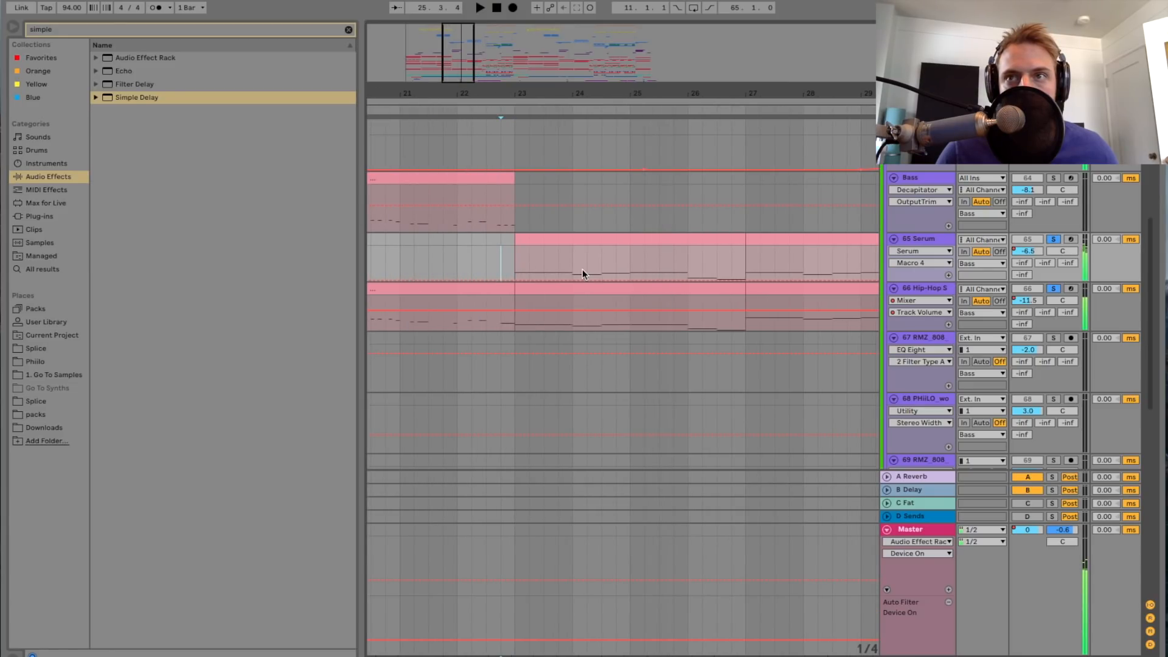
Step: Show the 65 Serum track's device chain and examine its Serum instrument and Decapitator settings
double_click(931, 241)
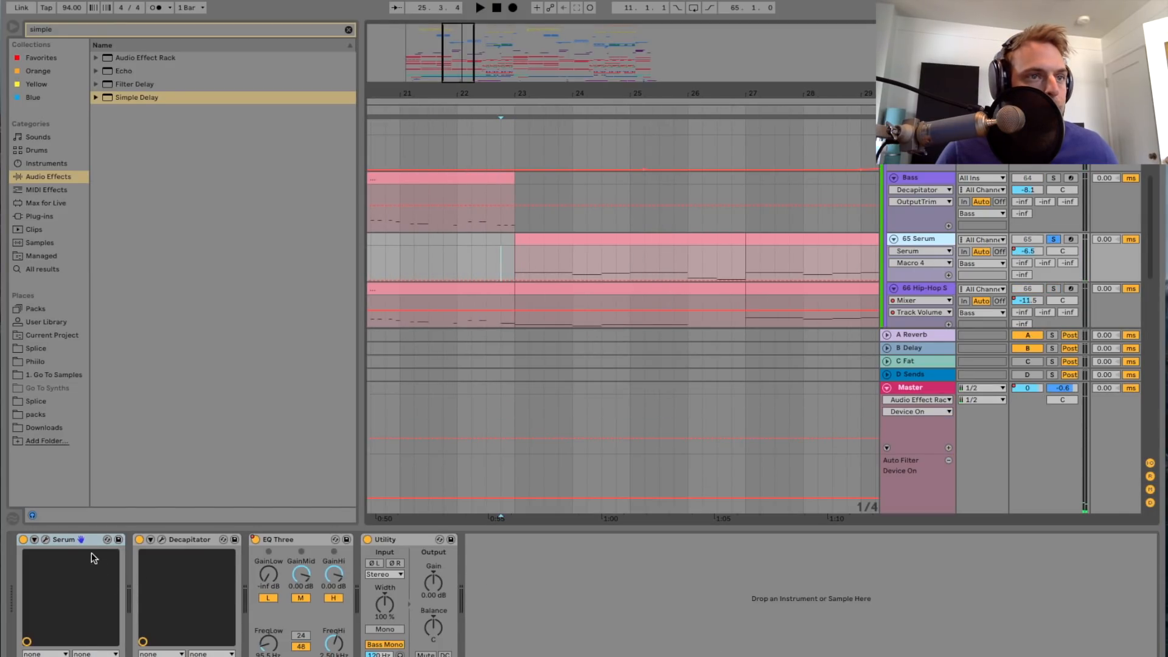
click(50, 539)
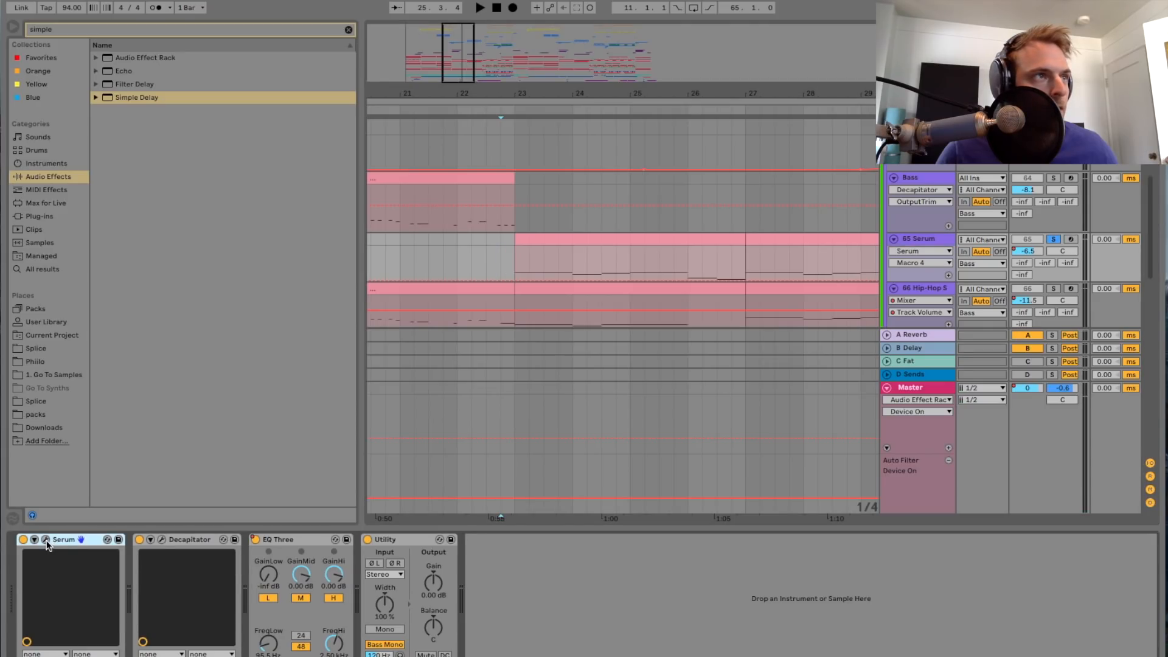
click(46, 540)
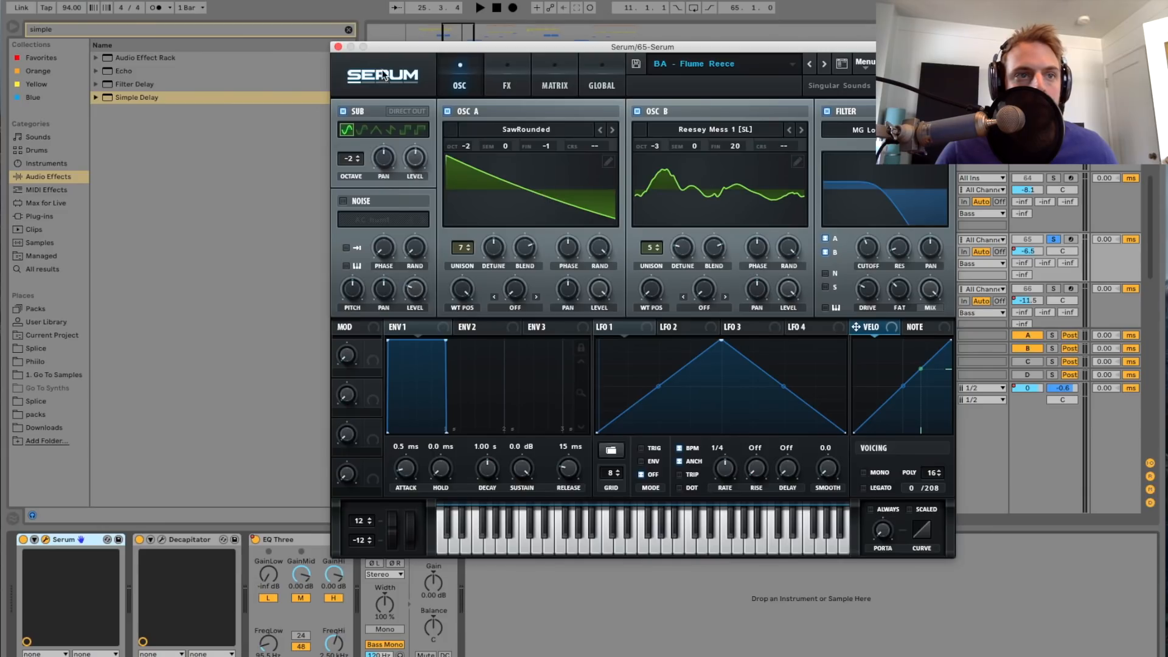
click(338, 47)
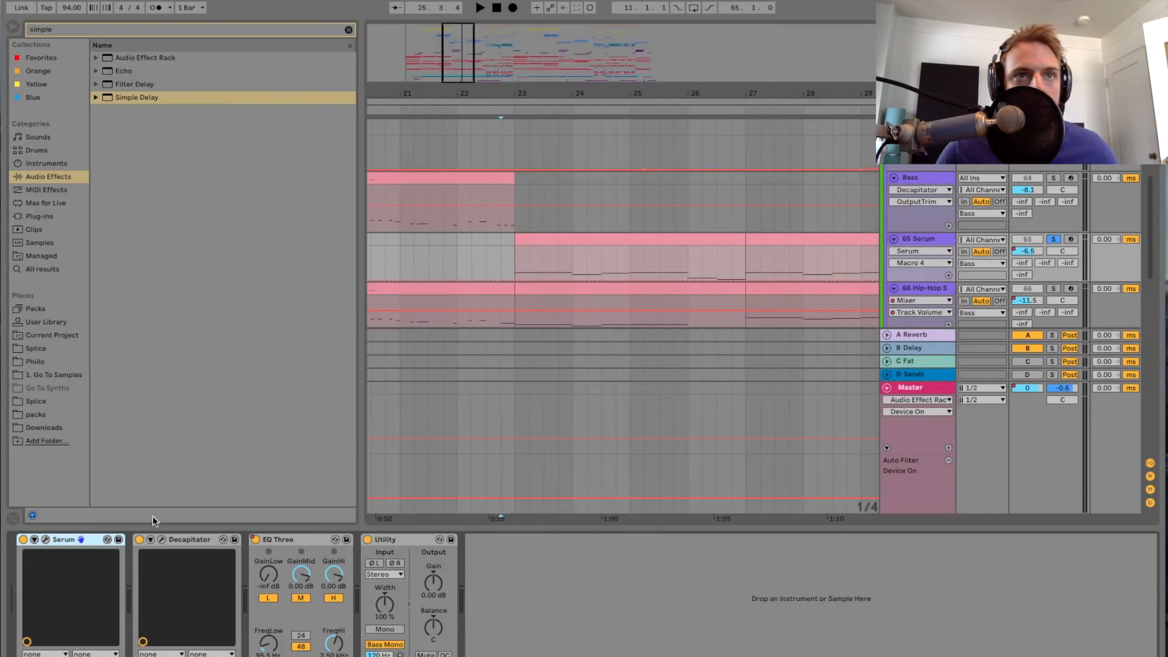
drag(611, 213, 639, 213)
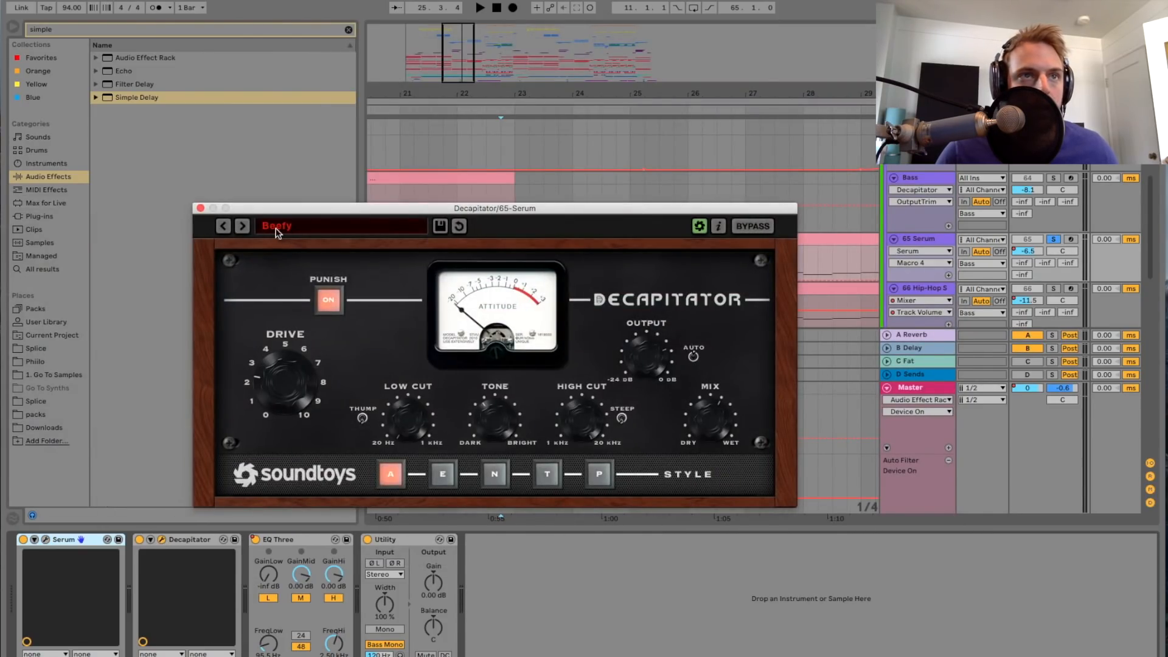
click(200, 208)
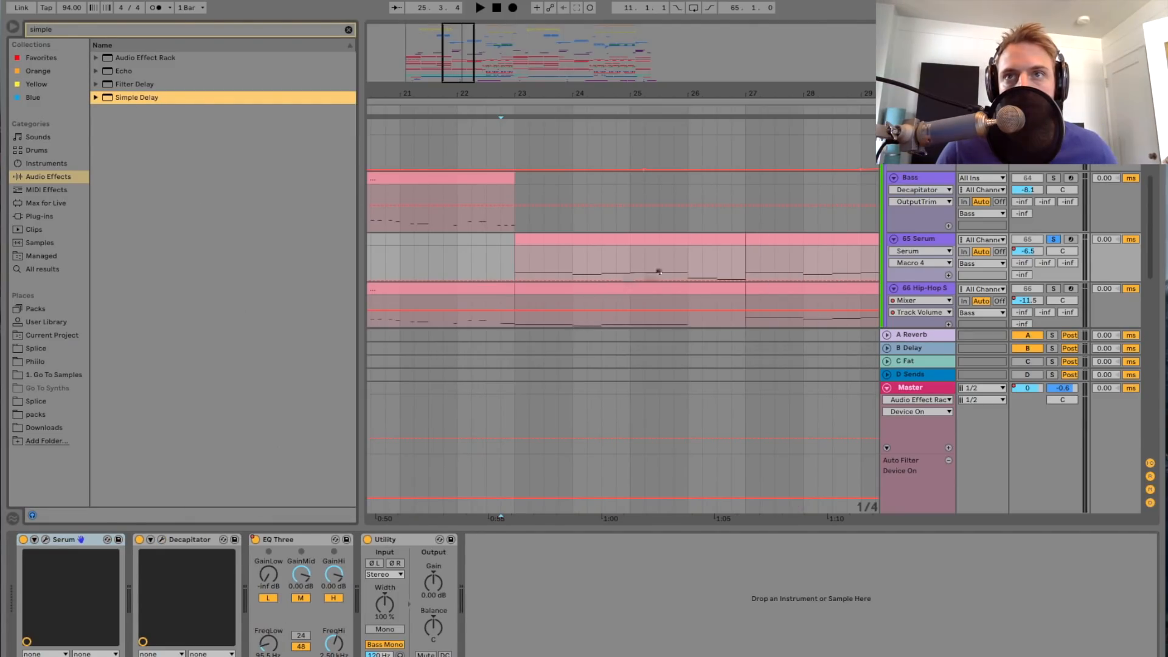
Step: Audition the 65 Serum track soloed on its own from just before bar 23
scroll(968, 228, down, 2)
click(929, 173)
key(space)
click(1055, 172)
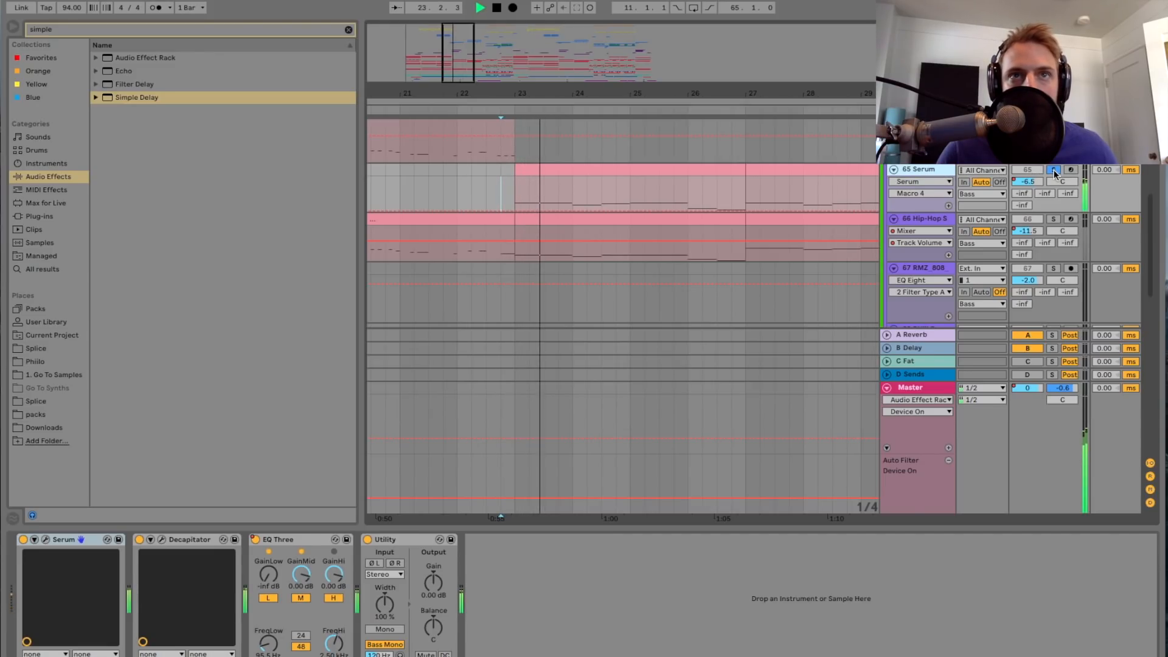
scroll(645, 168, up, 2)
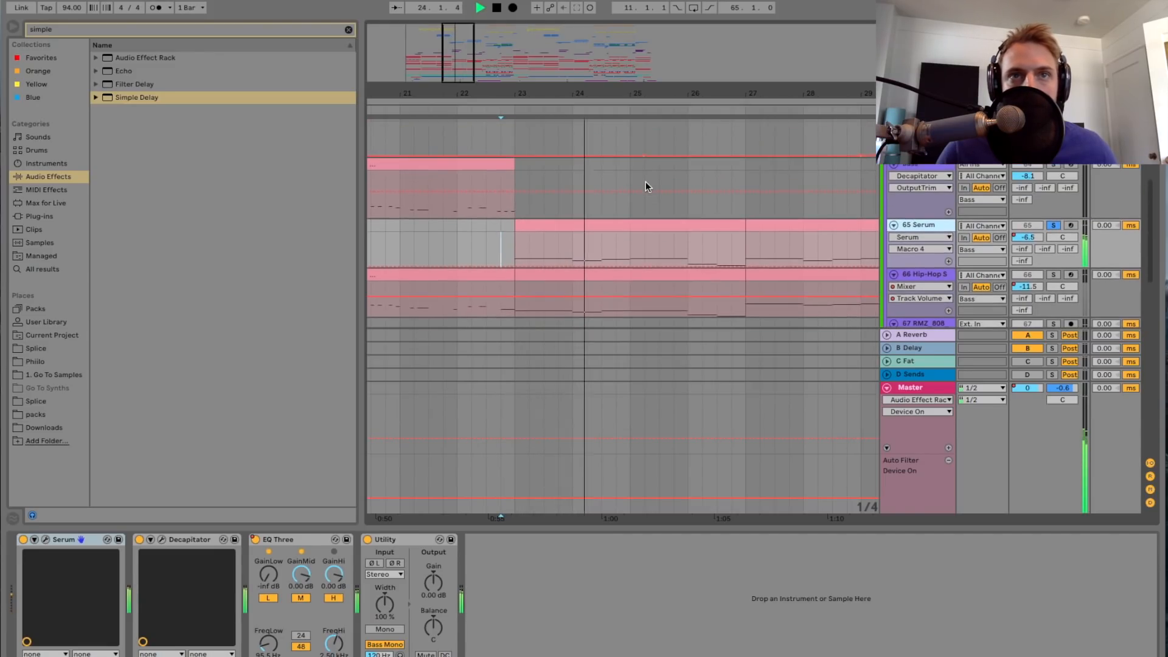
key(space)
Step: Replay the full mix with no track soloed from shortly after bar 22
click(473, 253)
key(space)
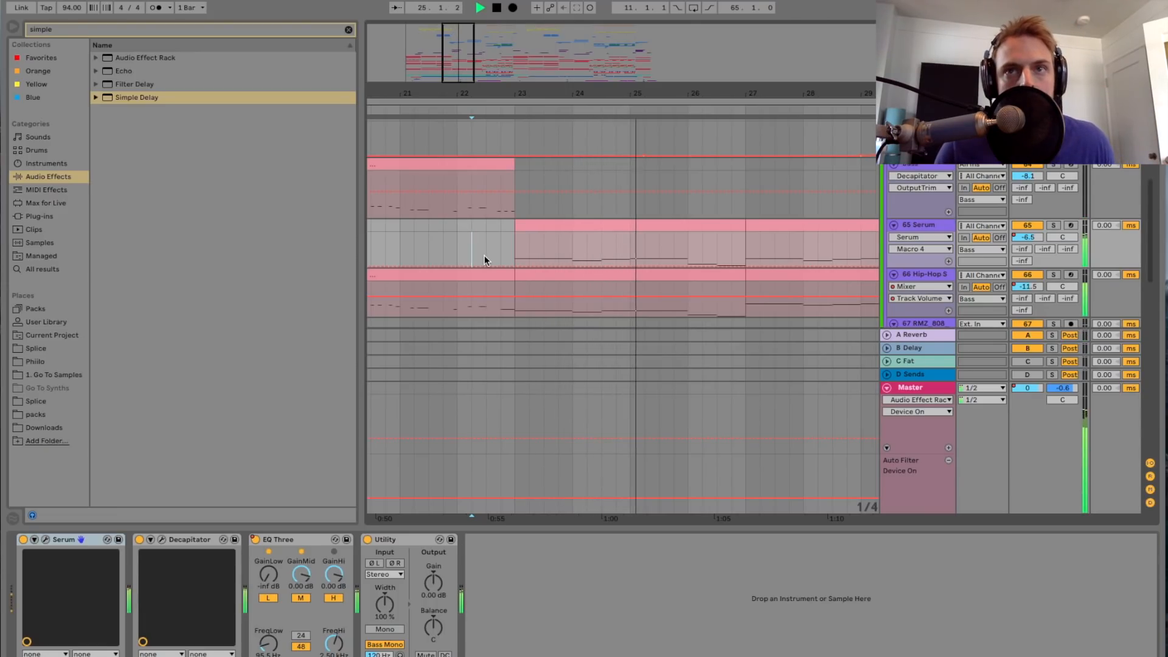
key(space)
Step: Look over the Bass group's clips up to the drop and start playing the full mix from bar 32
scroll(580, 246, down, 3)
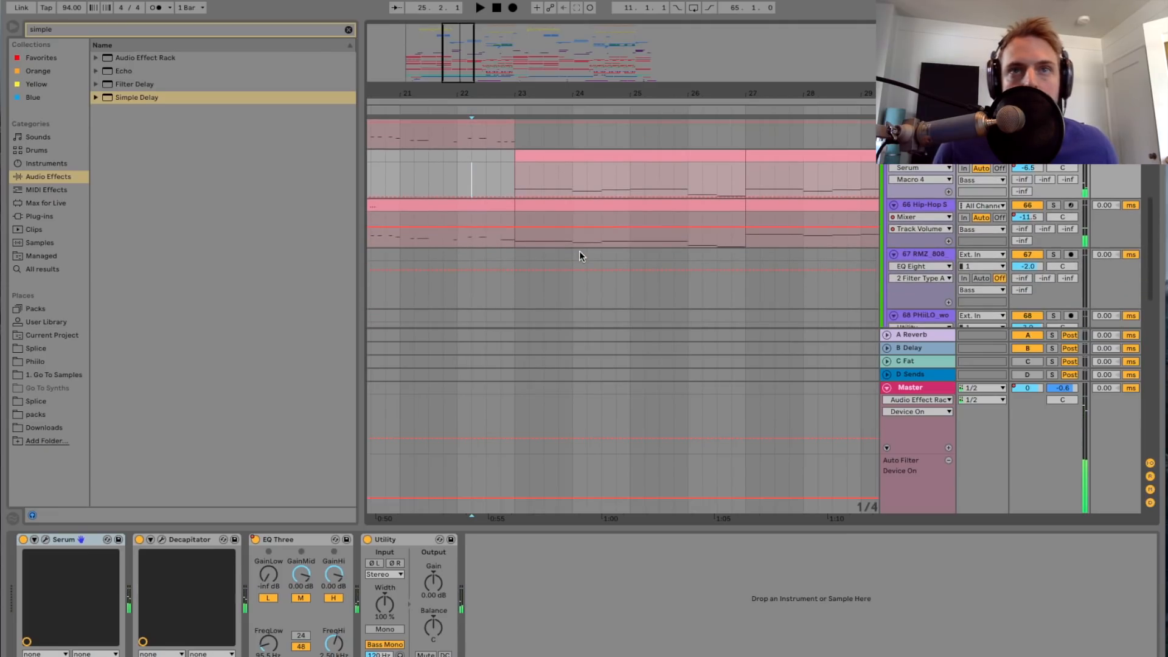
drag(461, 69, 461, 79)
scroll(550, 184, right, 5)
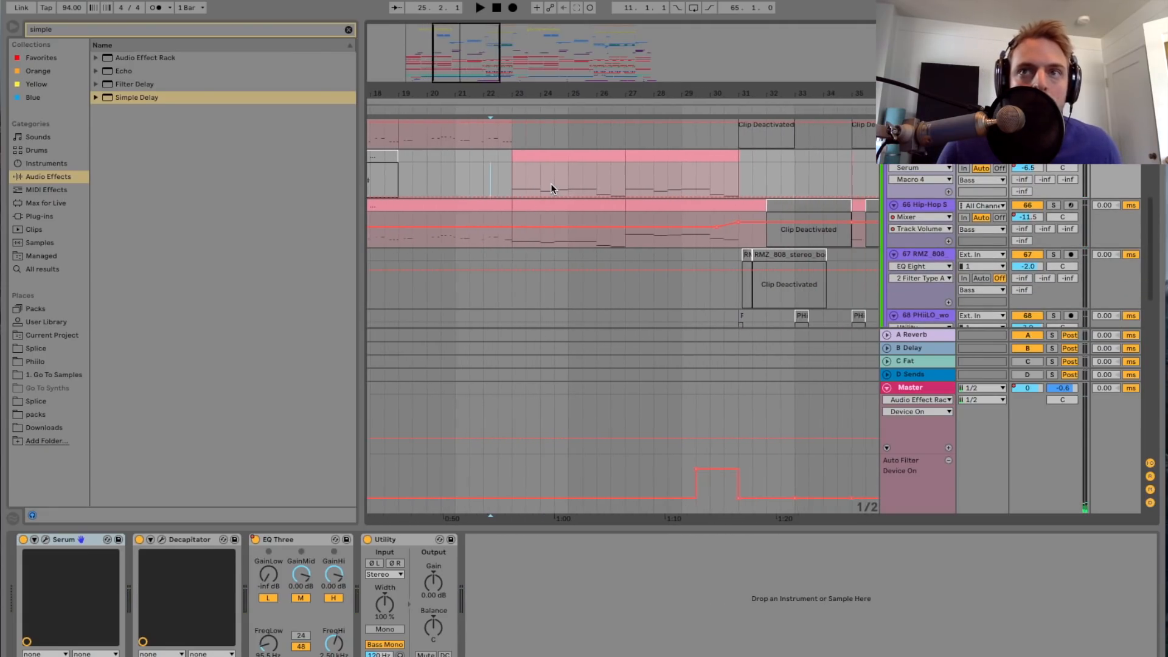
scroll(550, 184, right, 1)
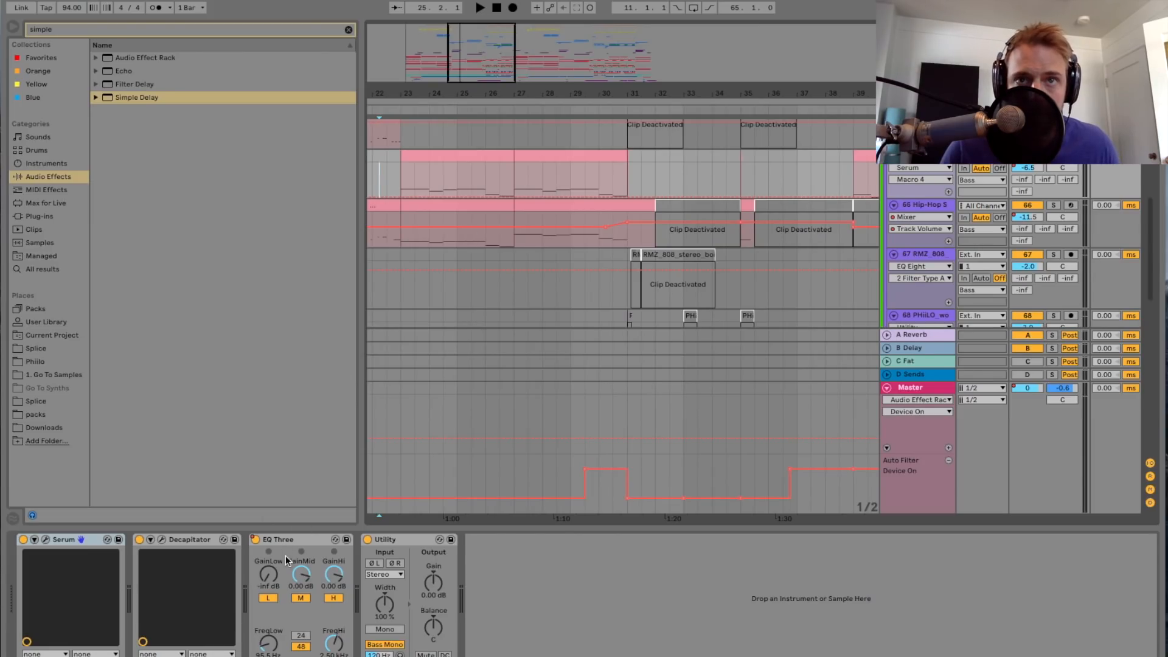
scroll(629, 246, up, 2)
scroll(629, 247, down, 5)
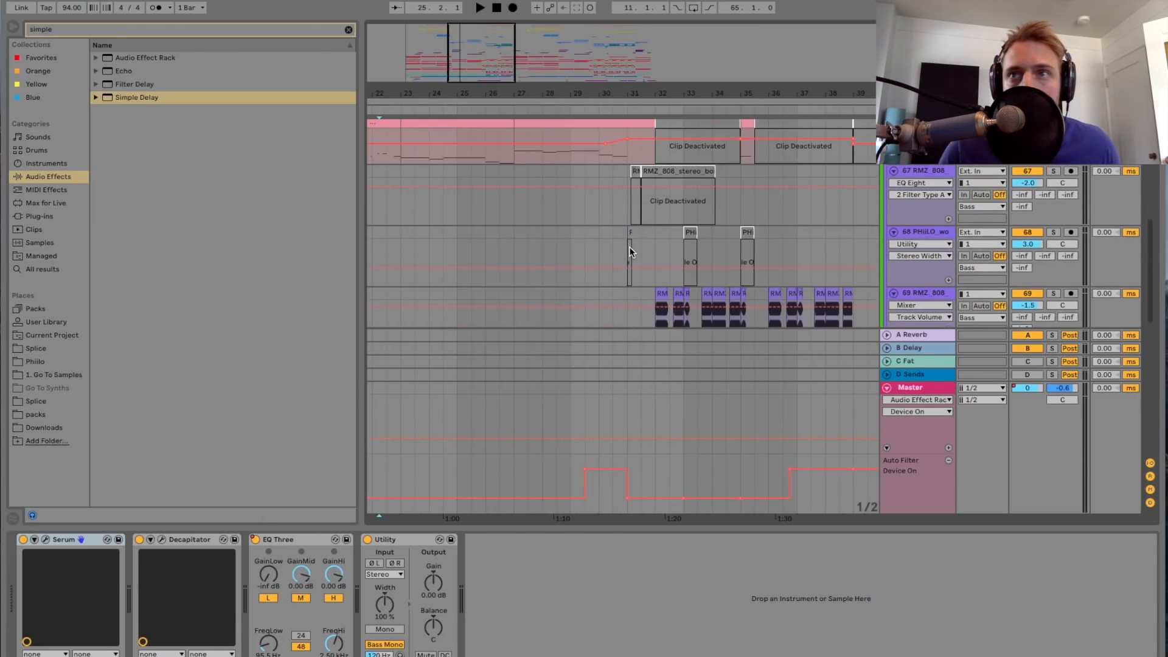
scroll(629, 246, up, 4)
click(655, 201)
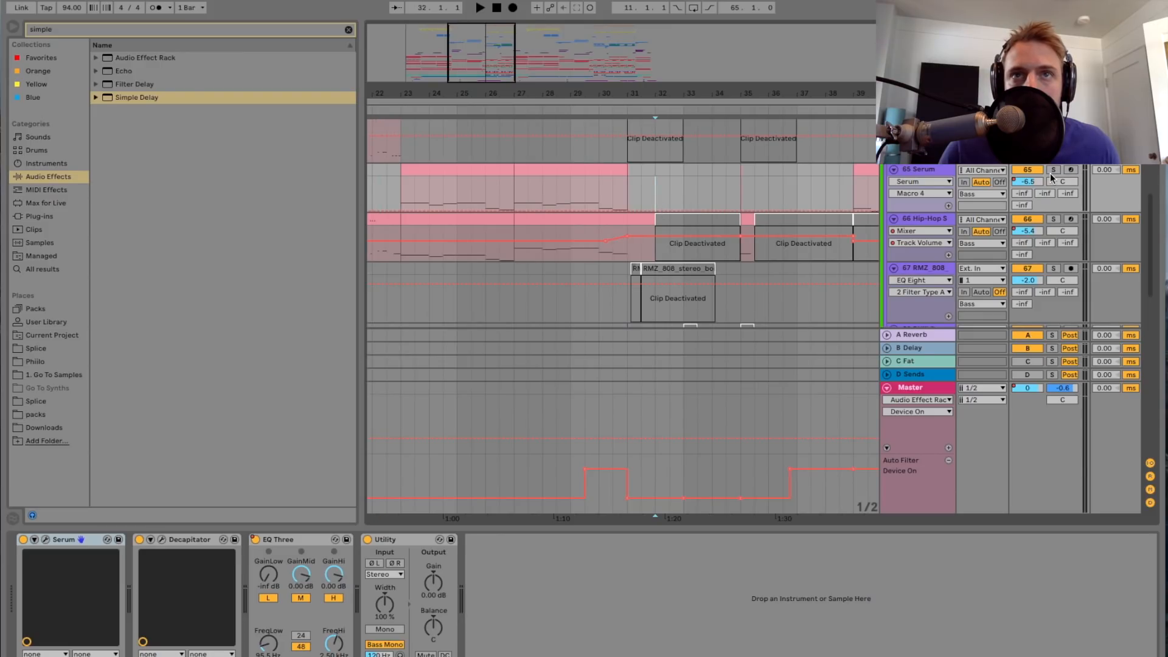
key(space)
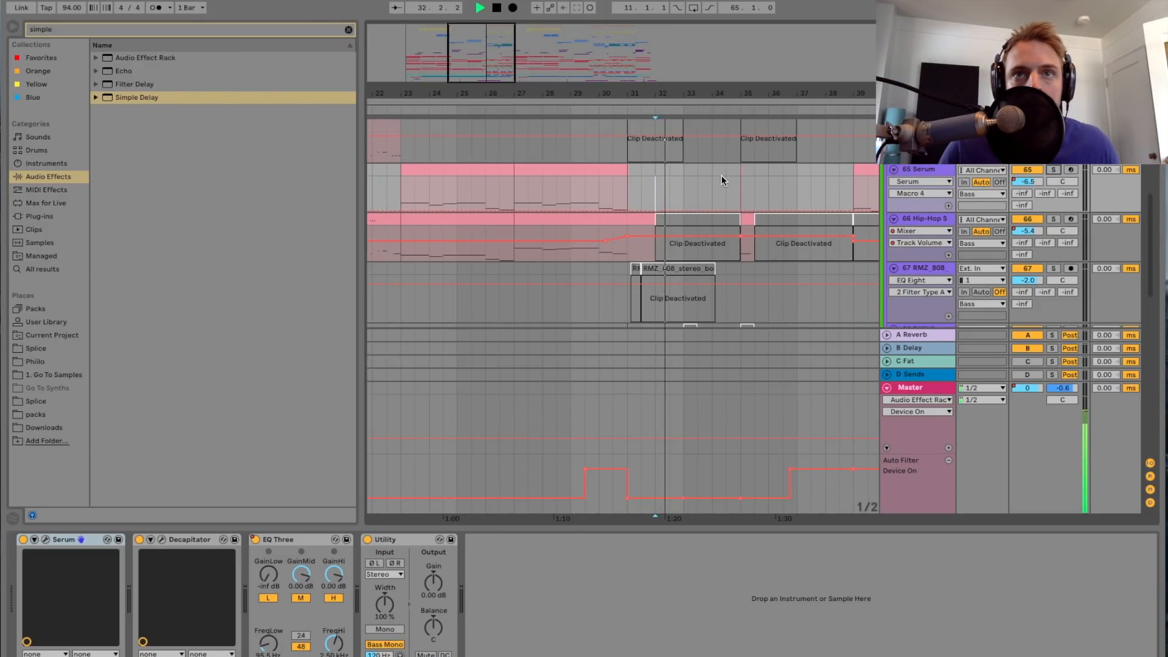
Step: Examine the 69 RMZ_808, Massive and 71 (Freeze) tracks' clips during playback, and stop playback
scroll(721, 175, down, 5)
scroll(604, 224, up, 5)
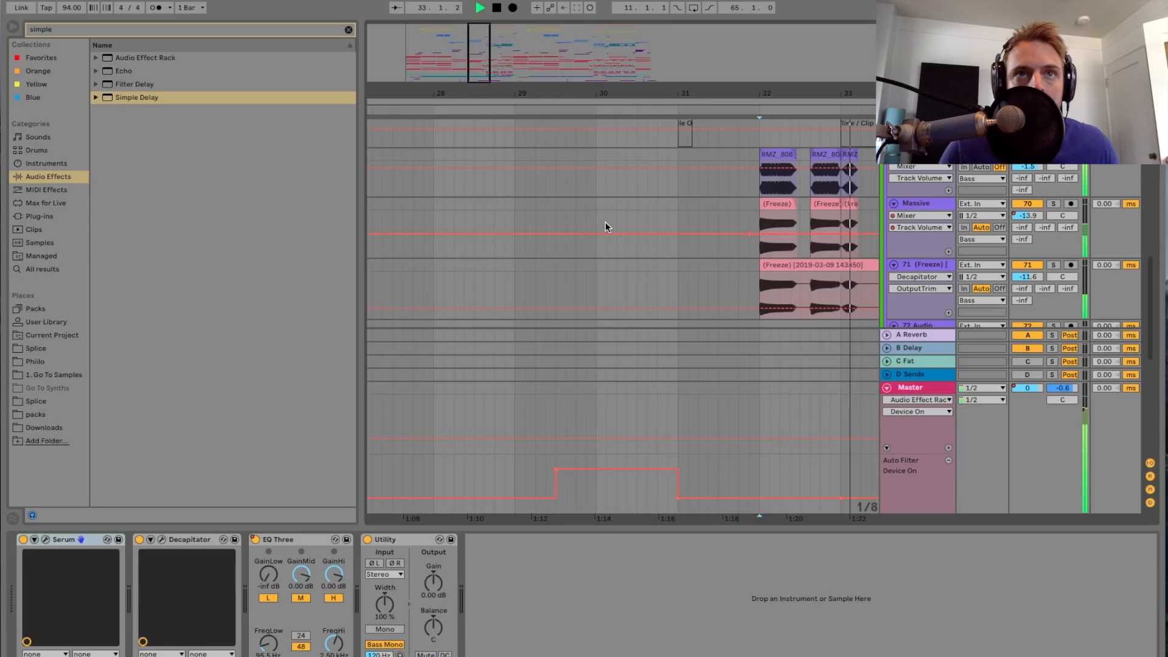
scroll(606, 225, right, 5)
scroll(627, 227, left, 1)
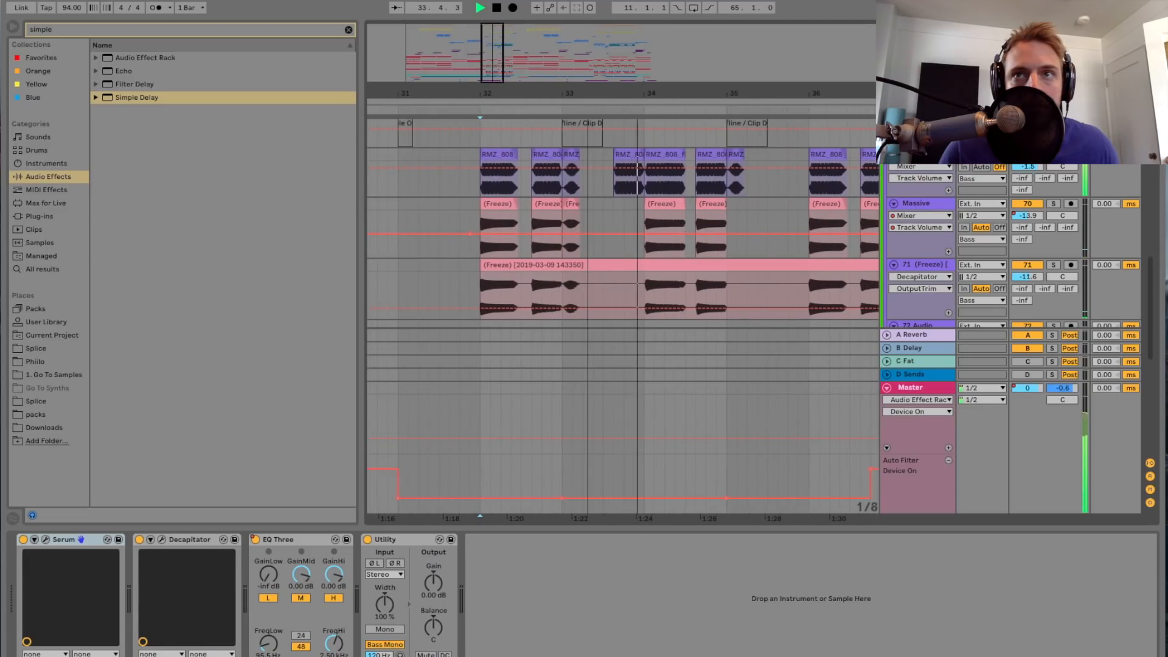
scroll(502, 183, up, 3)
scroll(674, 196, left, 2)
scroll(674, 195, up, 2)
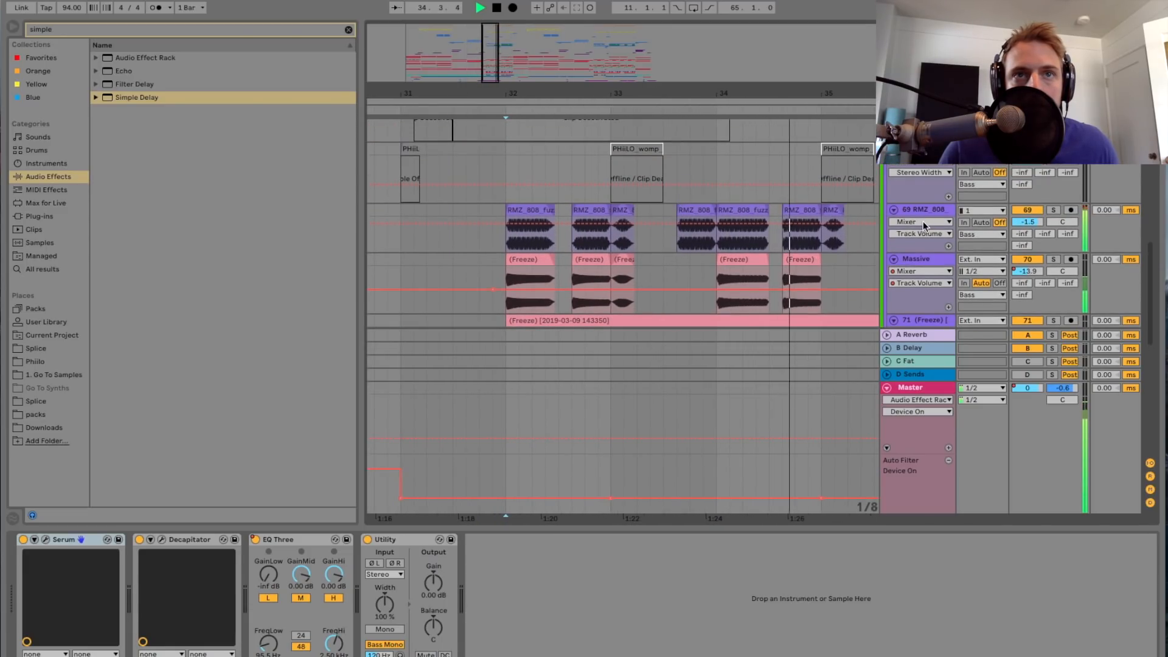
key(space)
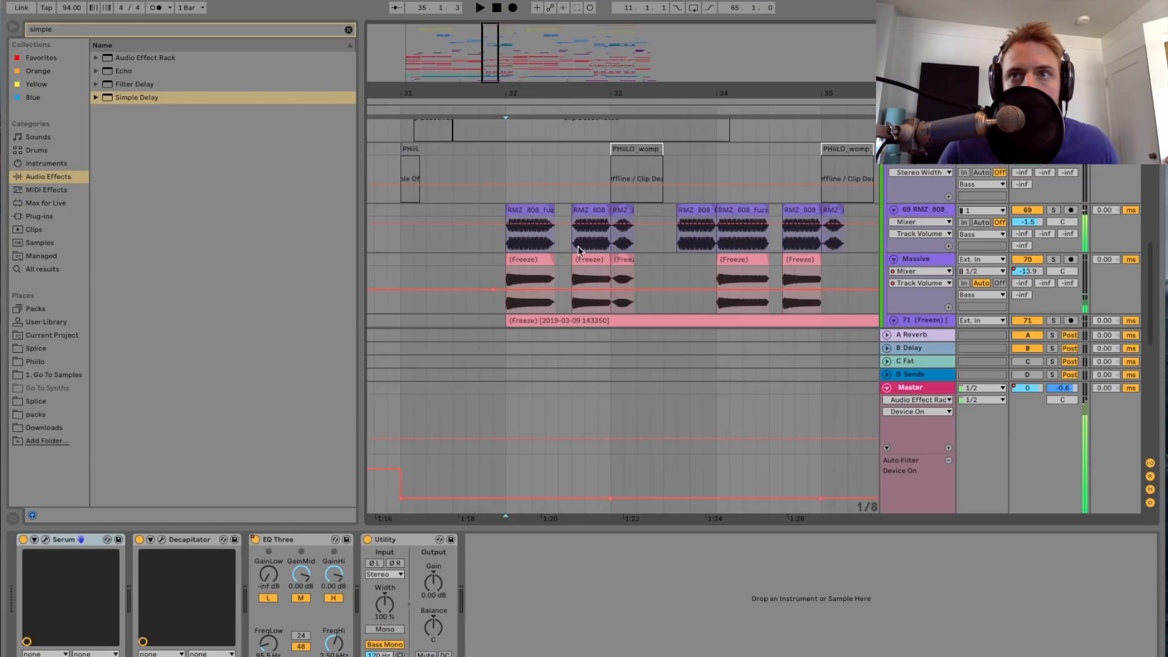
Step: Solo the 69 RMZ_808 track and play it from bar 32 with its device chain shown
click(501, 244)
scroll(885, 233, down, 3)
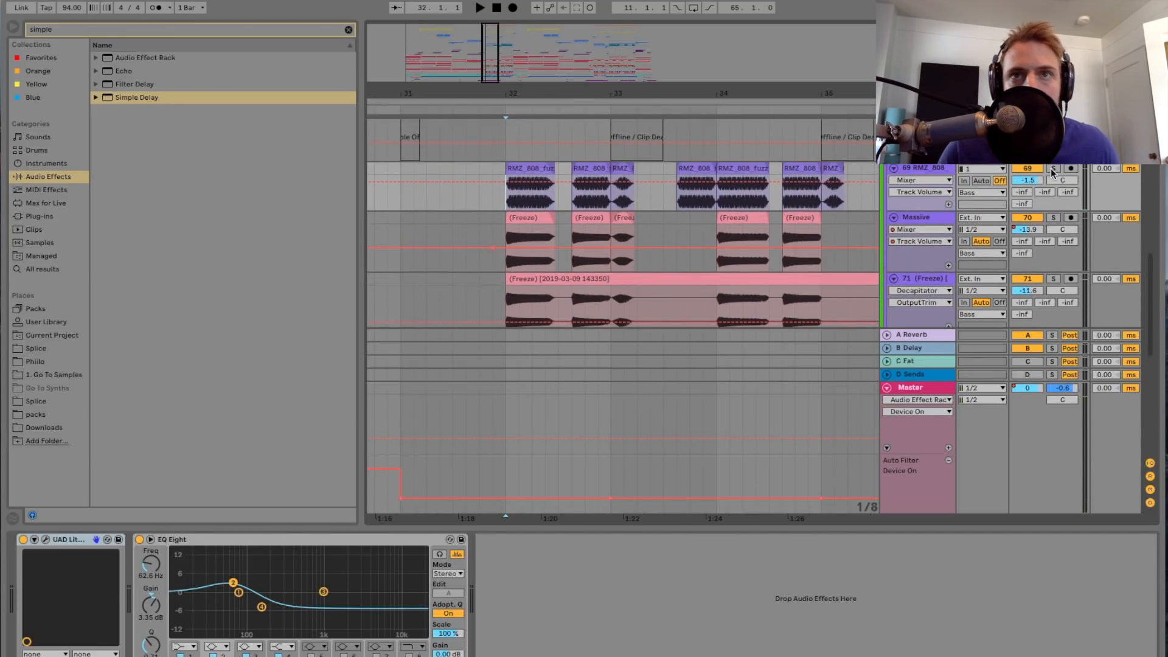
click(1052, 170)
key(space)
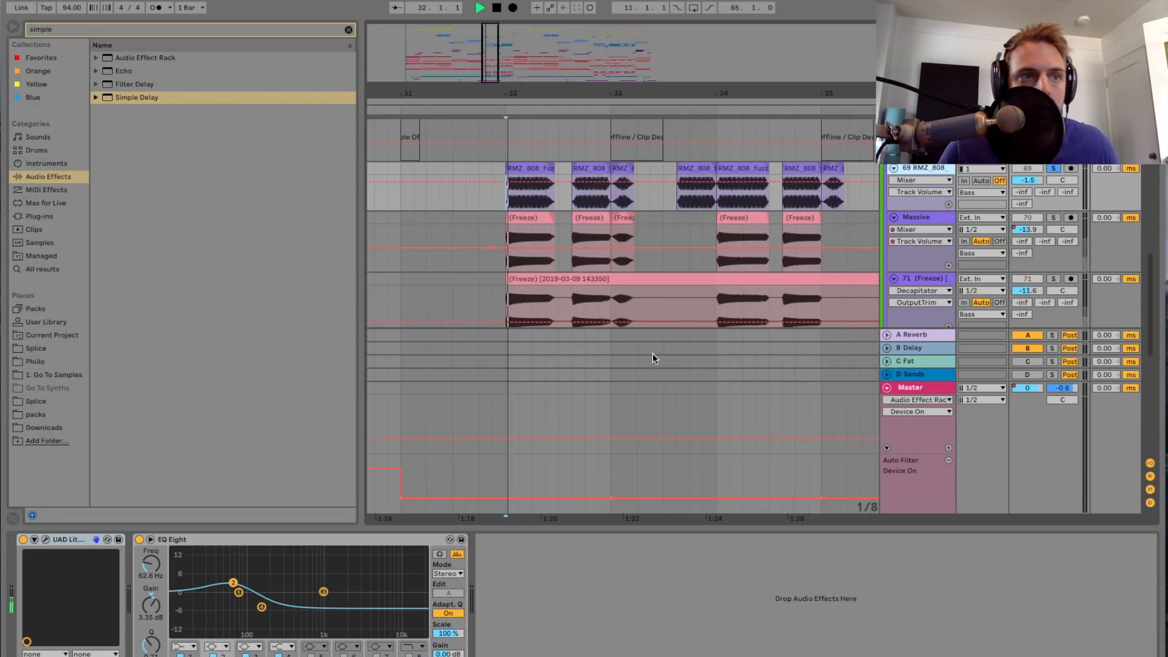
Step: Open the RMZ_808 track's UAD Little Labs VOG, stop playback and examine the plug-in's settings
click(46, 540)
drag(227, 220, 332, 204)
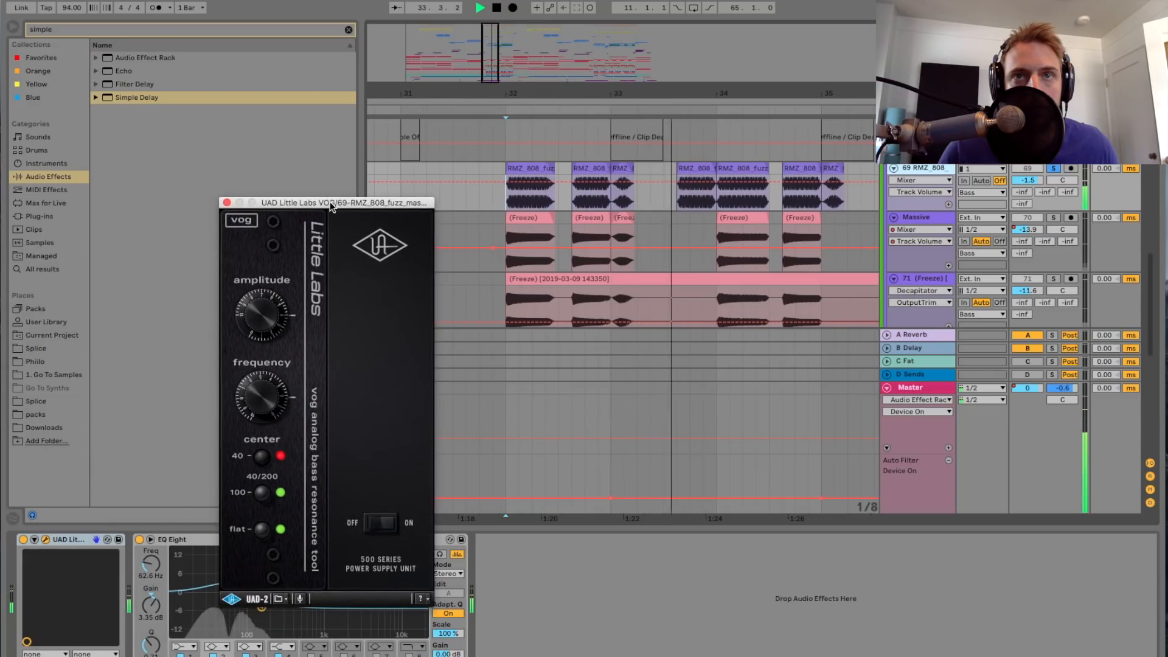
key(space)
drag(314, 205, 450, 146)
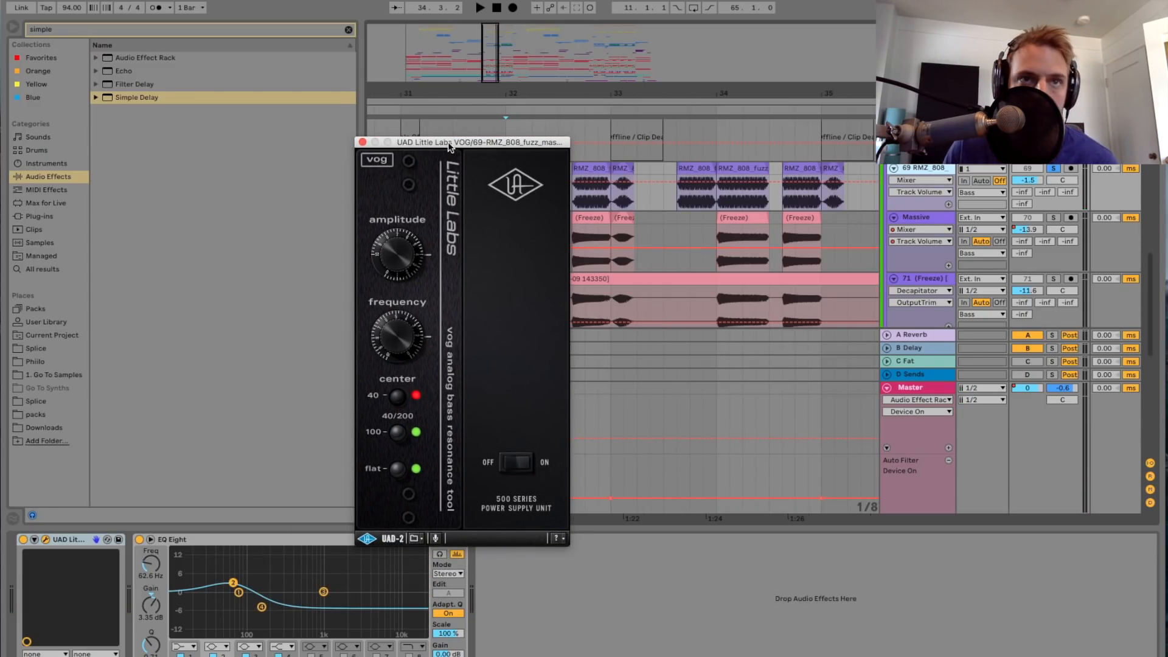
Step: Close the UAD Little Labs VOG window and replay the soloed 69 RMZ_808 track from bar 32
drag(449, 146, 448, 137)
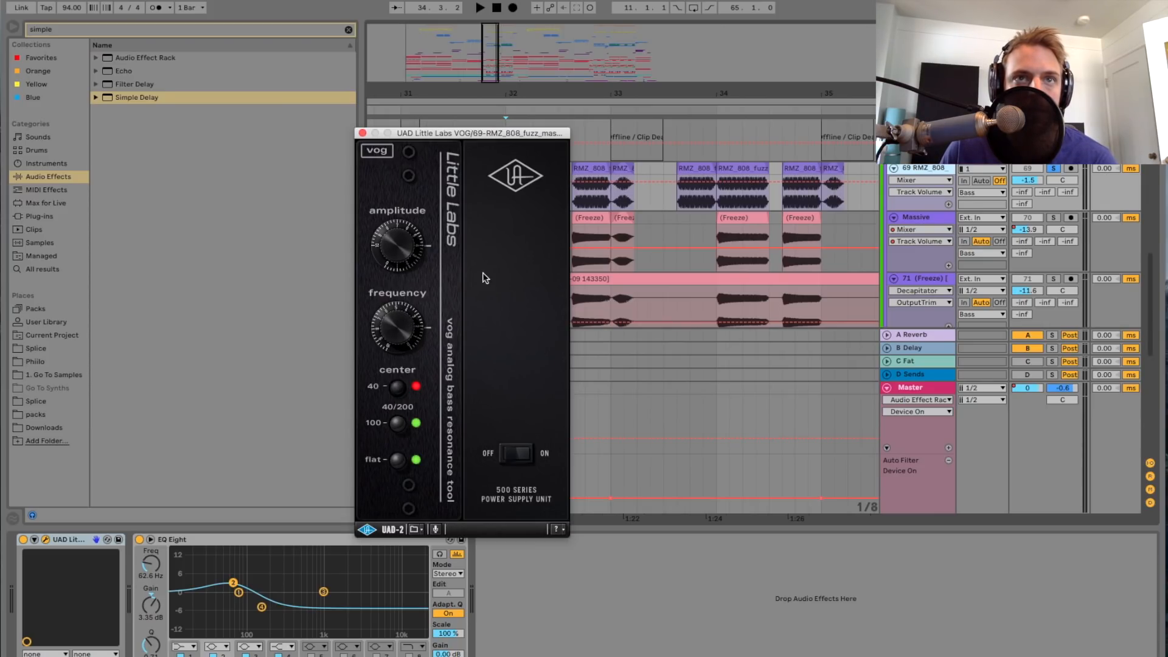
click(362, 133)
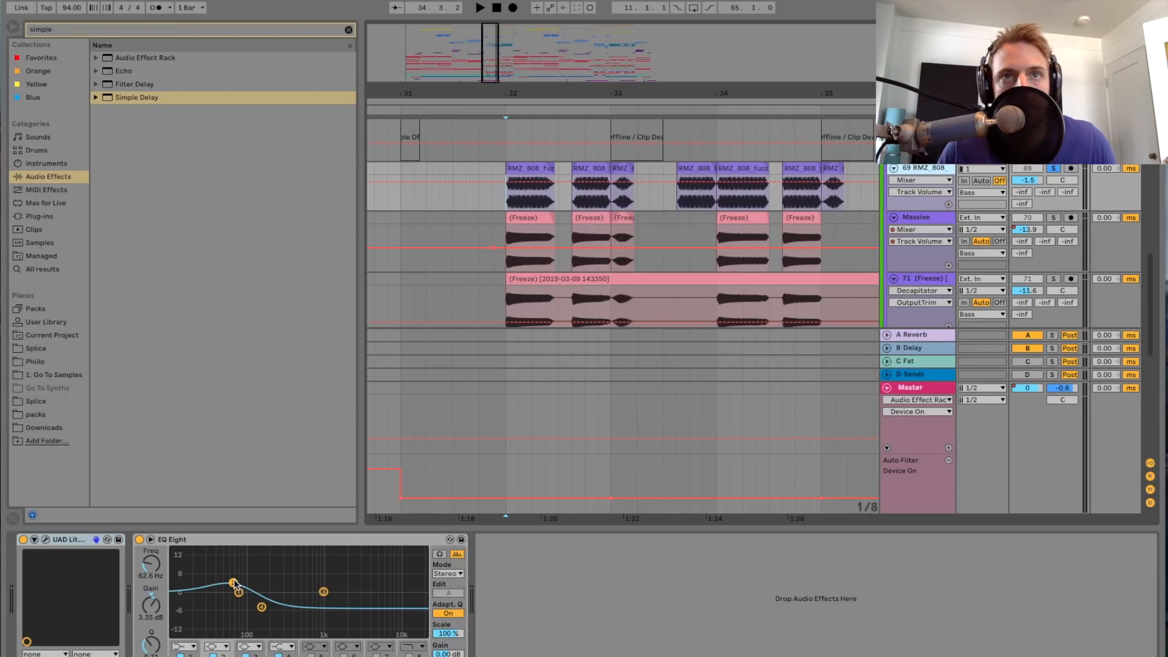
drag(487, 95, 525, 120)
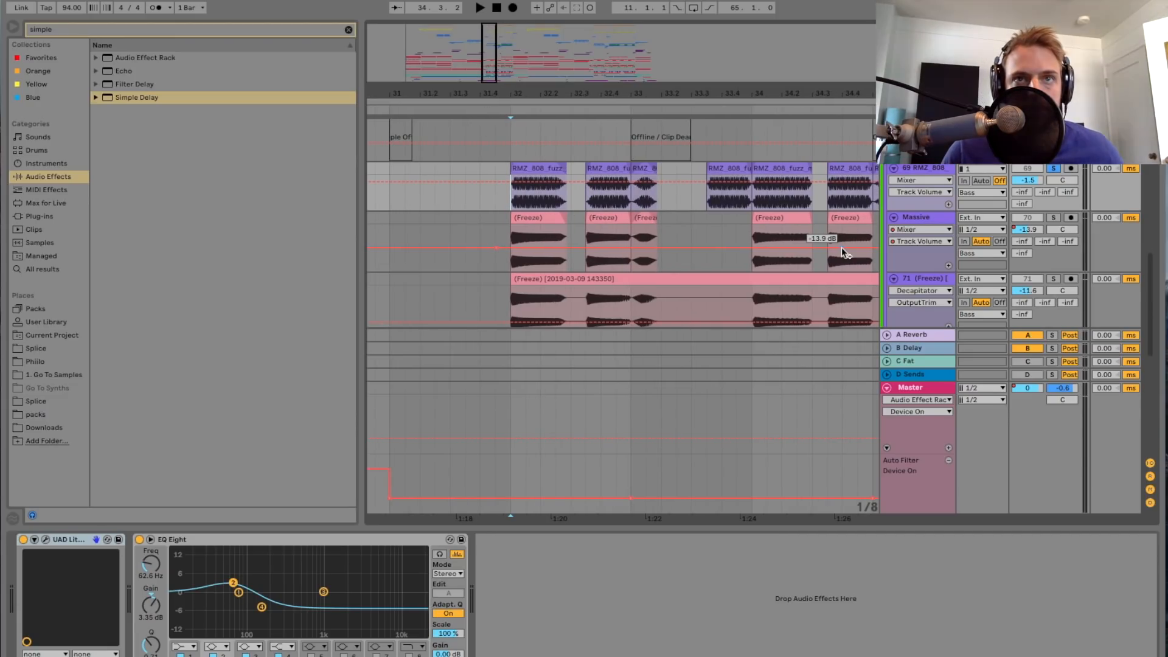
key(space)
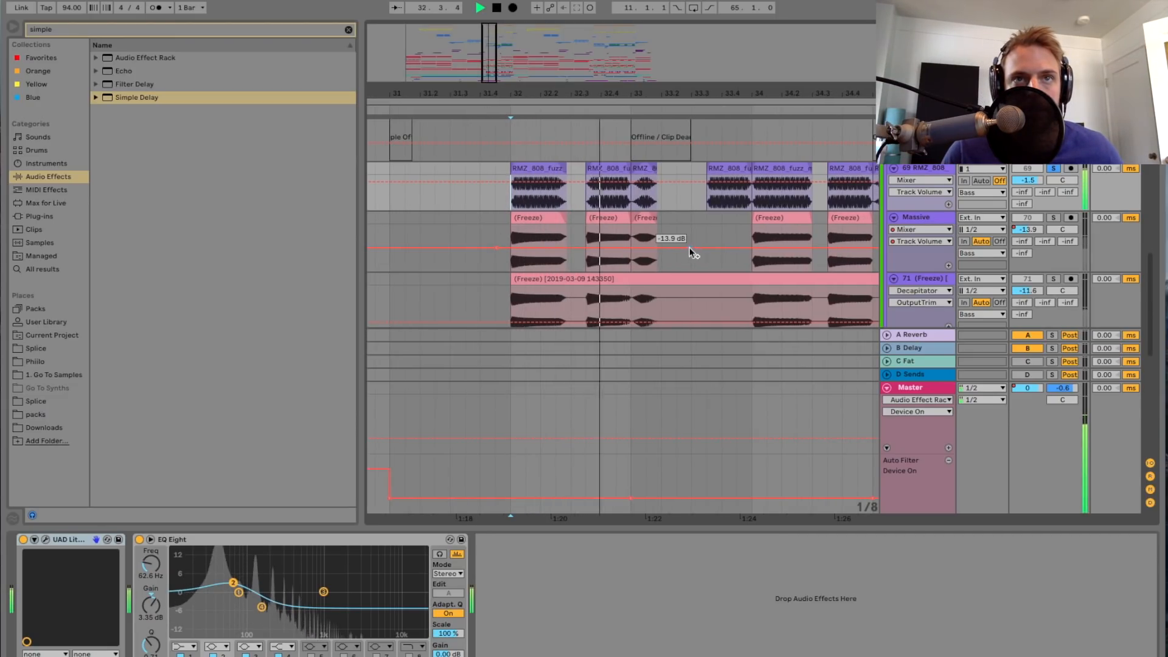
key(space)
Step: Open the first RMZ_808 clip at bar 32, display its Transposition Modulation envelope, and play the clip
double_click(556, 171)
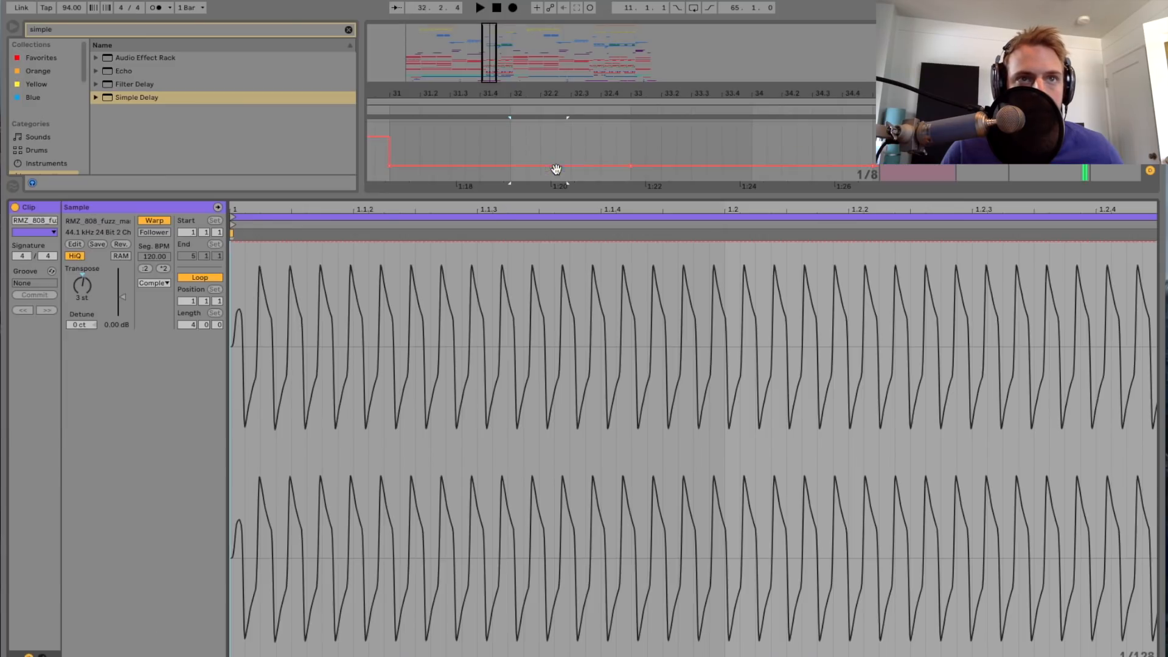
click(43, 655)
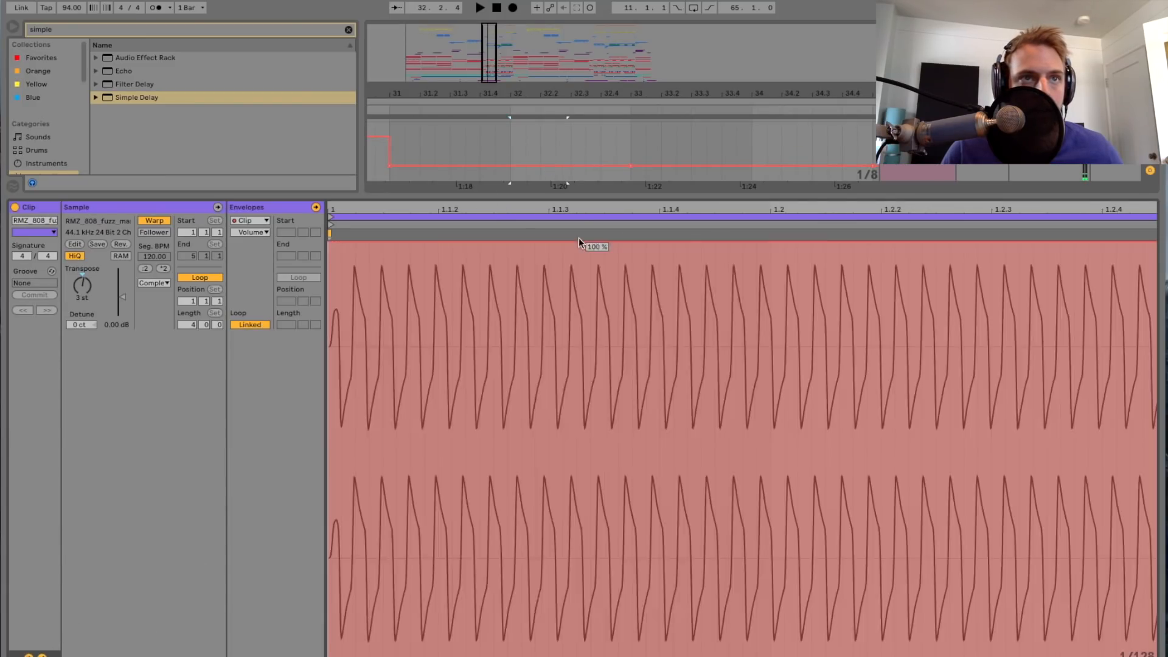
drag(575, 211, 569, 179)
click(246, 233)
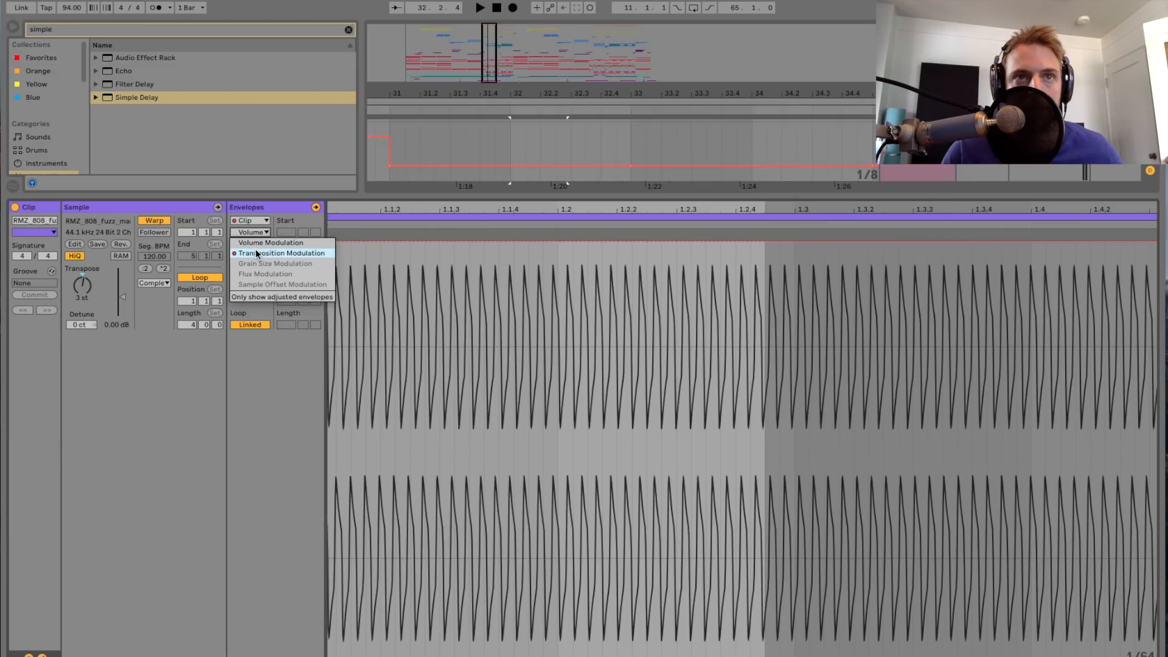
click(259, 252)
click(600, 357)
drag(452, 211, 436, 193)
key(space)
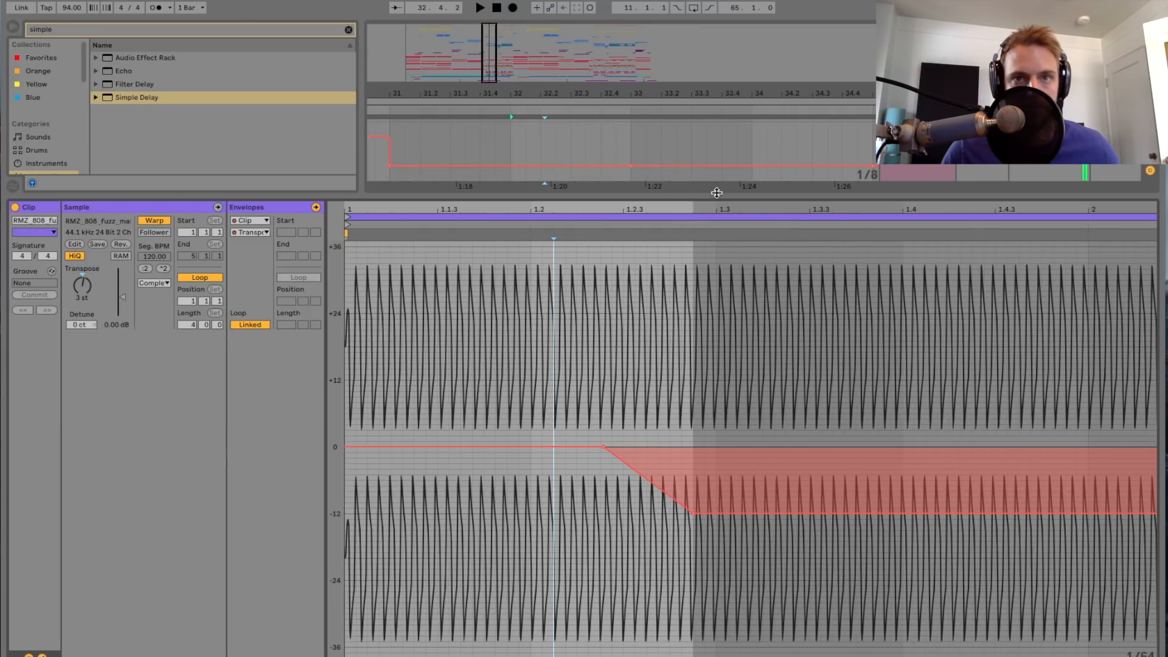
key(space)
Step: Open the second RMZ_808 clip, just before bar 33, and audition it with its transposition envelope shown
key(ctrl+alt+l)
double_click(626, 130)
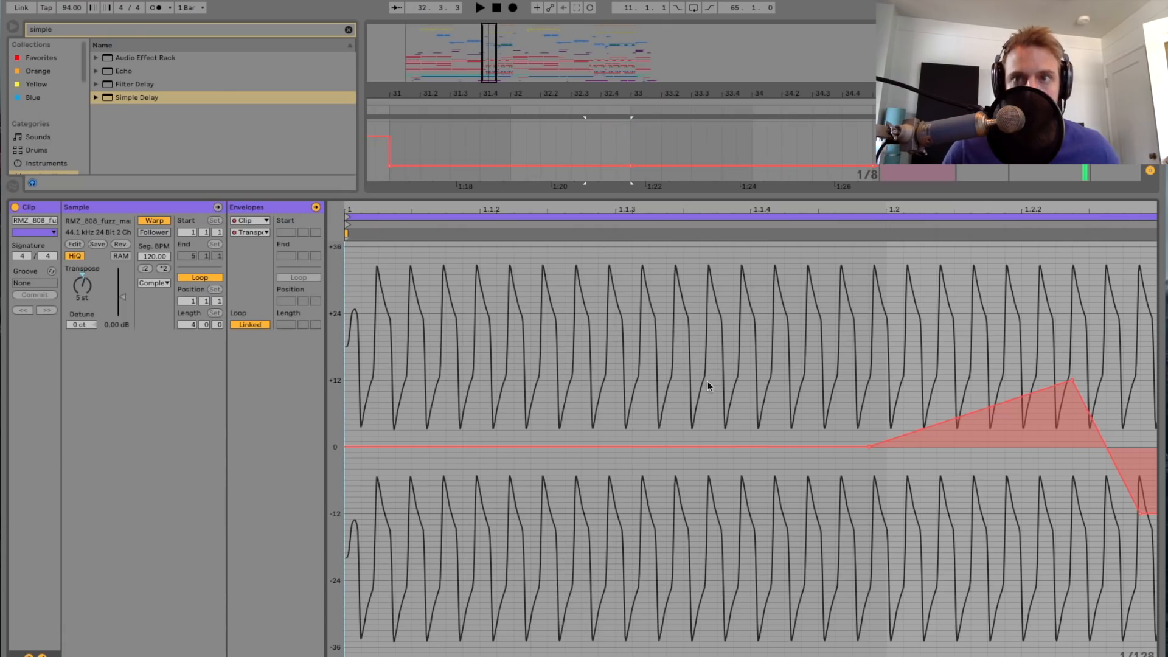
key(space)
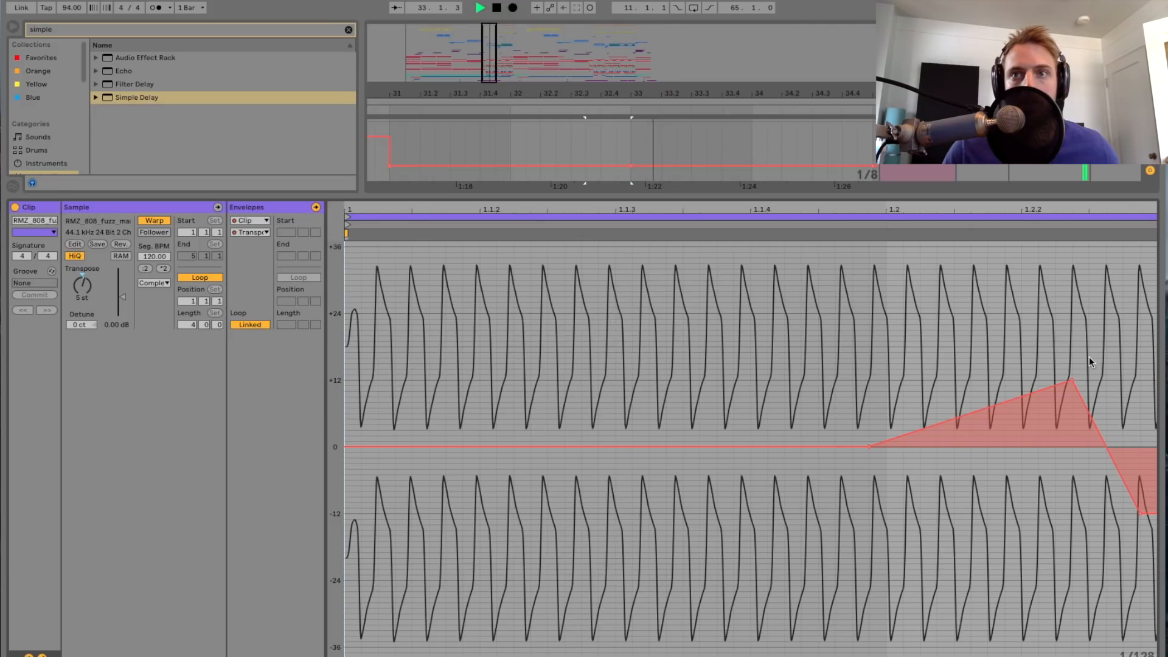
key(space)
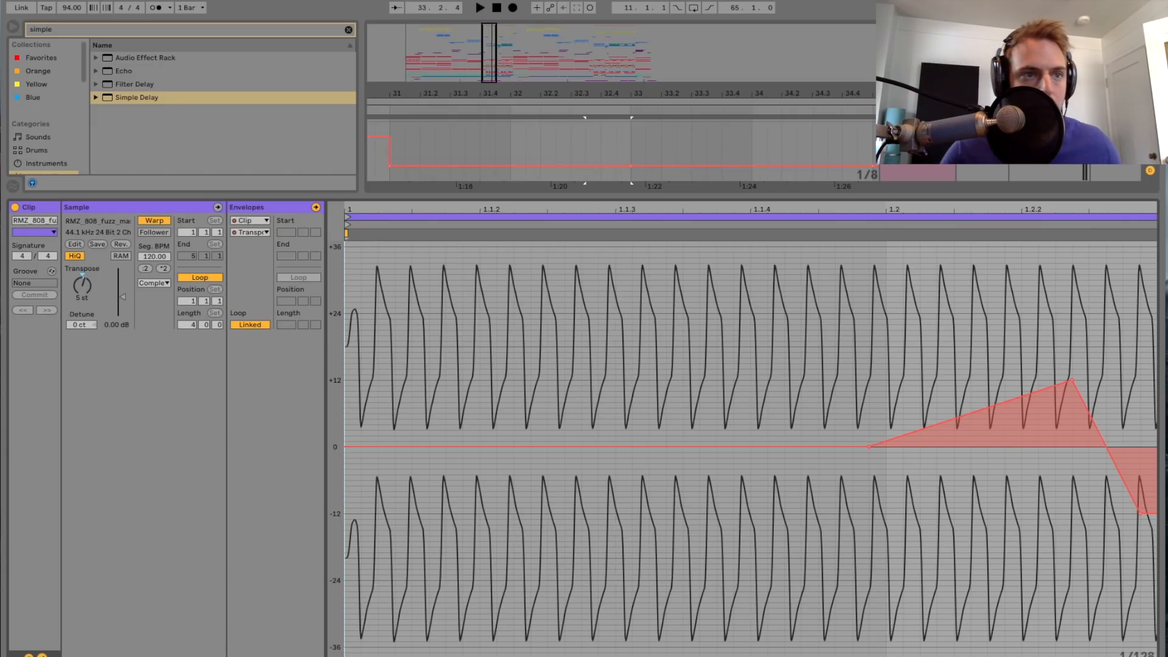
Step: Hide and reshow the second clip's envelope settings, choose Transposition Modulation again, replay the clip, and return to the track arrangement
click(42, 655)
click(42, 655)
click(42, 656)
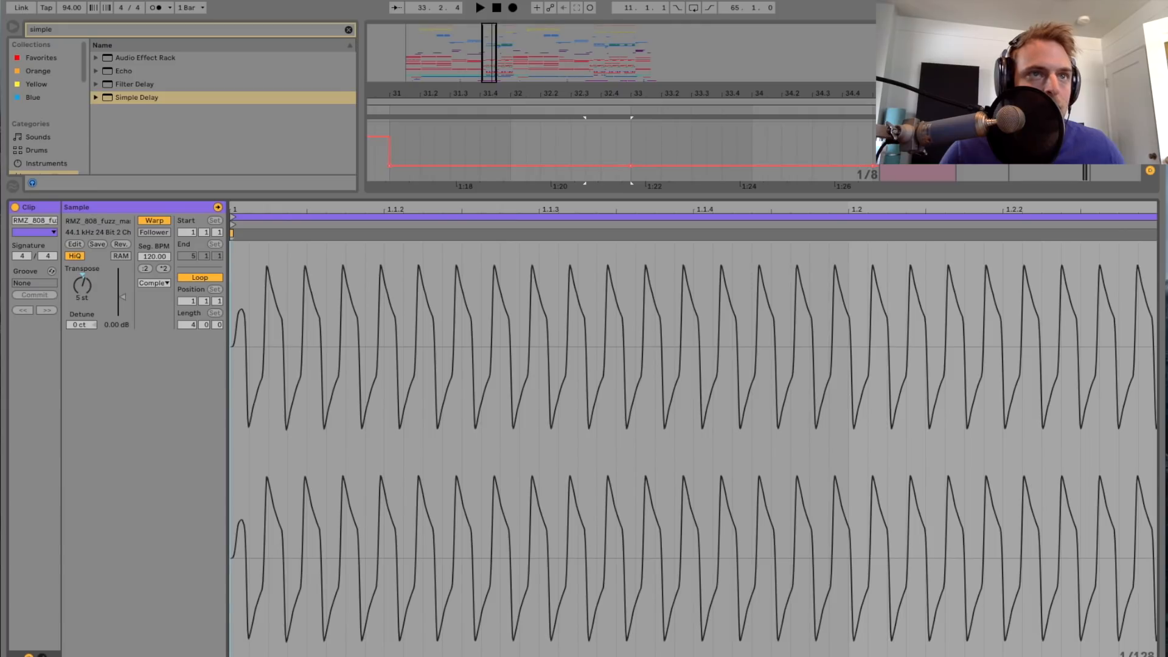
click(42, 655)
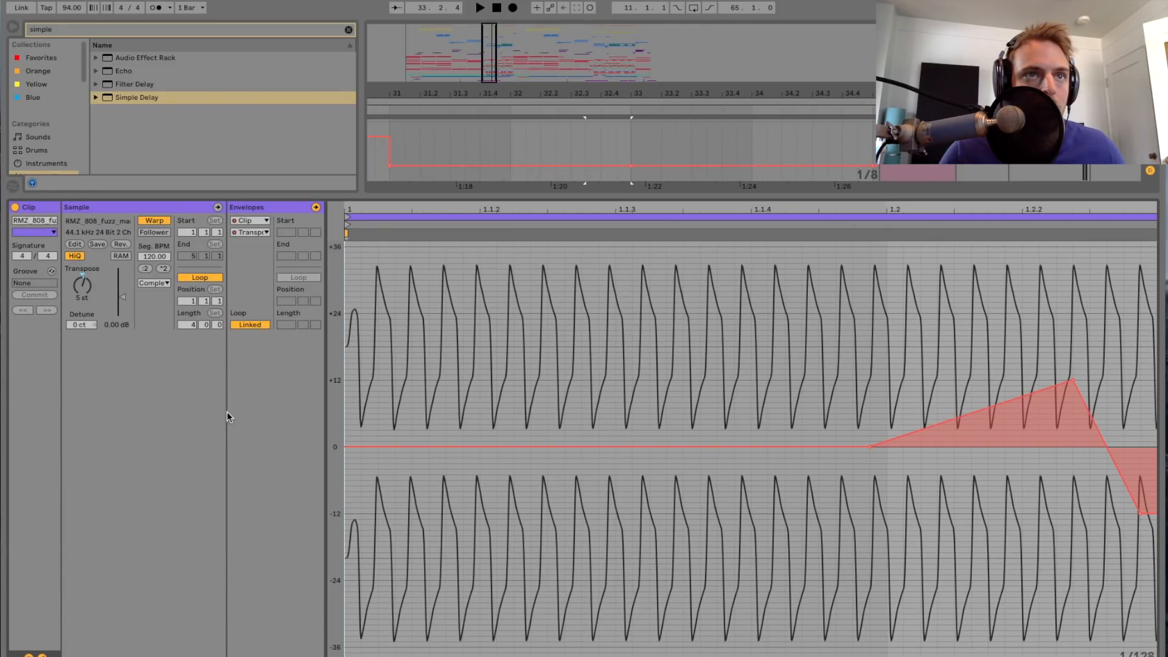
click(256, 233)
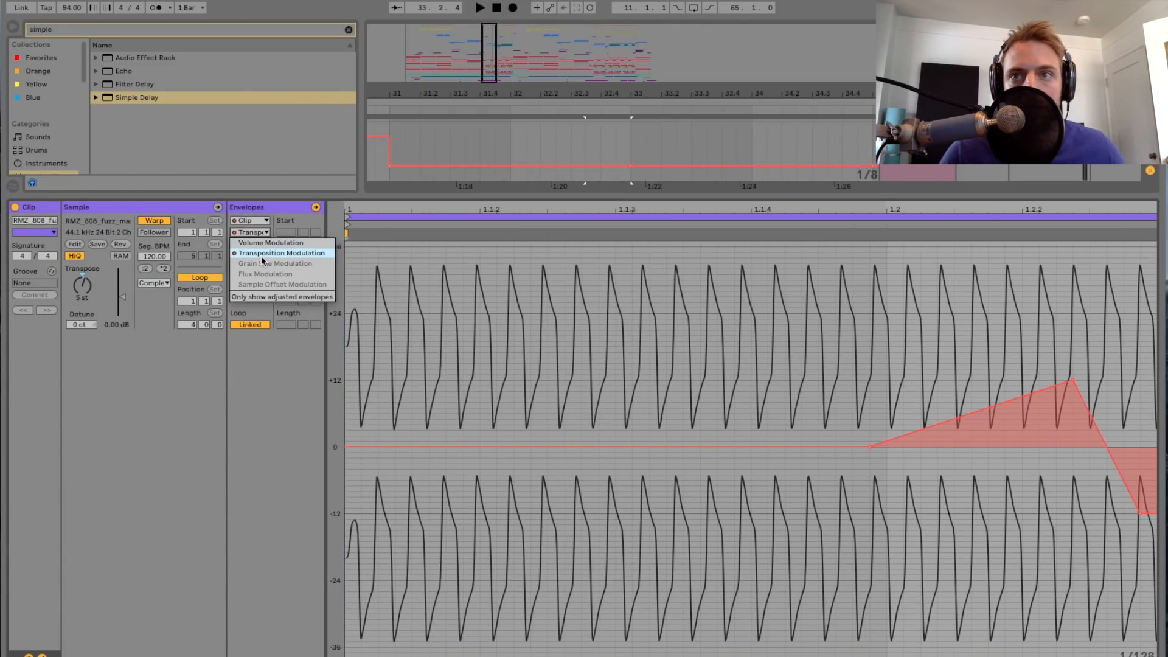
click(261, 255)
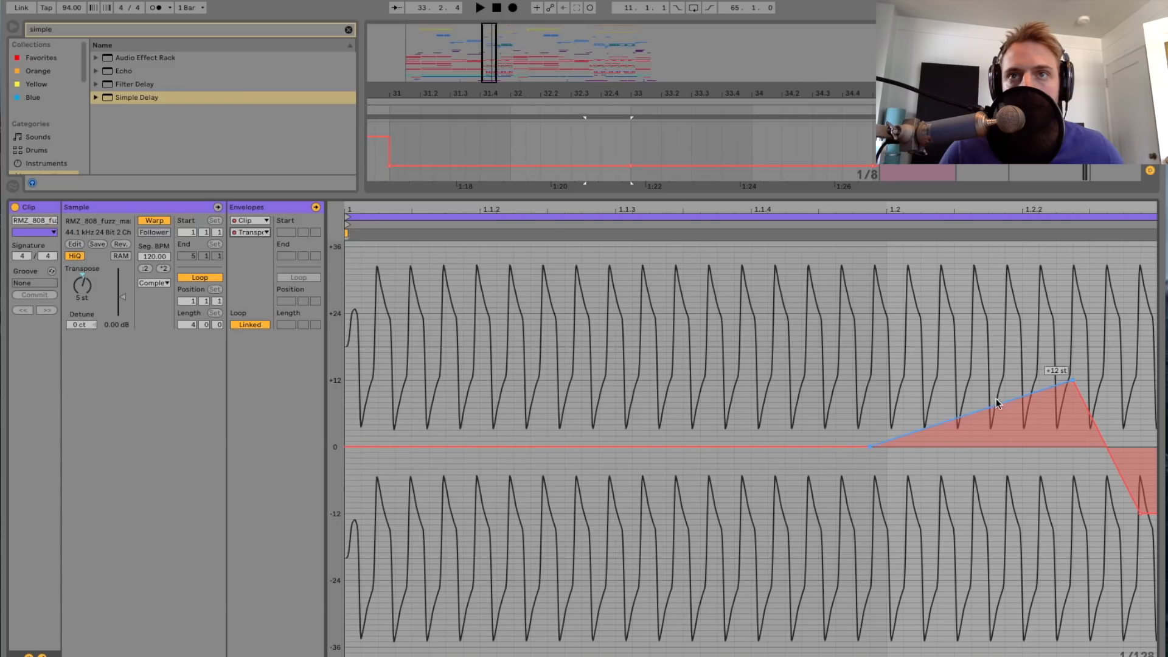
key(space)
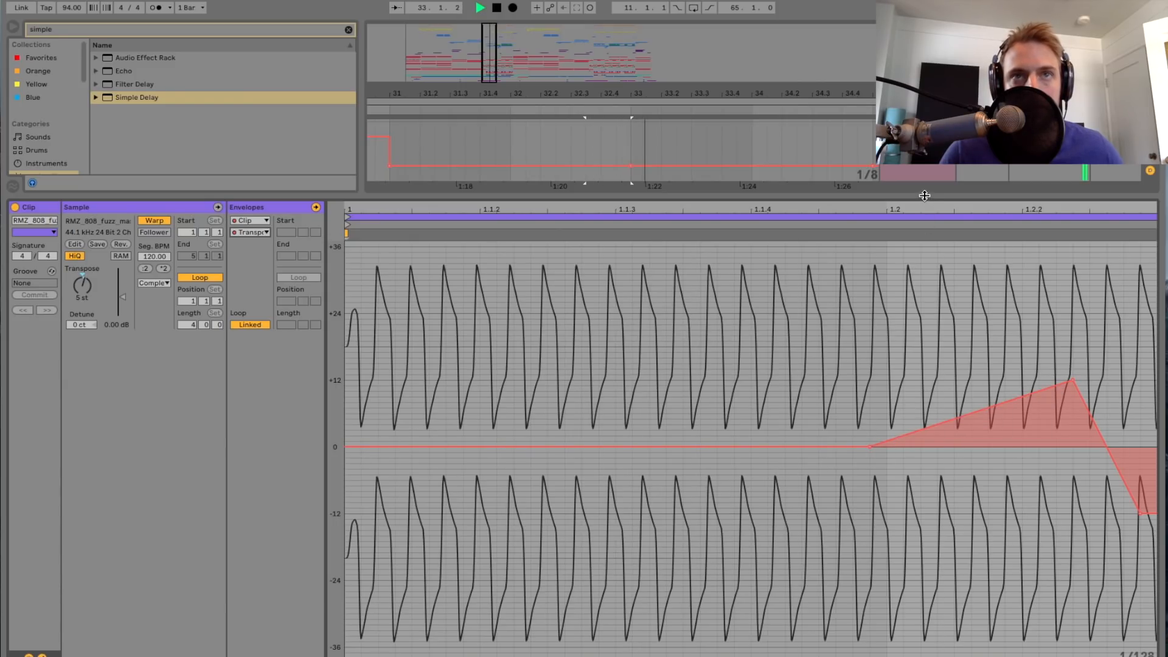
key(alt+super+l)
scroll(761, 269, up, 1)
key(space)
Step: Open the short RMZ_808 clip at bar 33, play it against its transposition envelope, and close the clip view
scroll(761, 269, up, 5)
scroll(593, 262, up, 3)
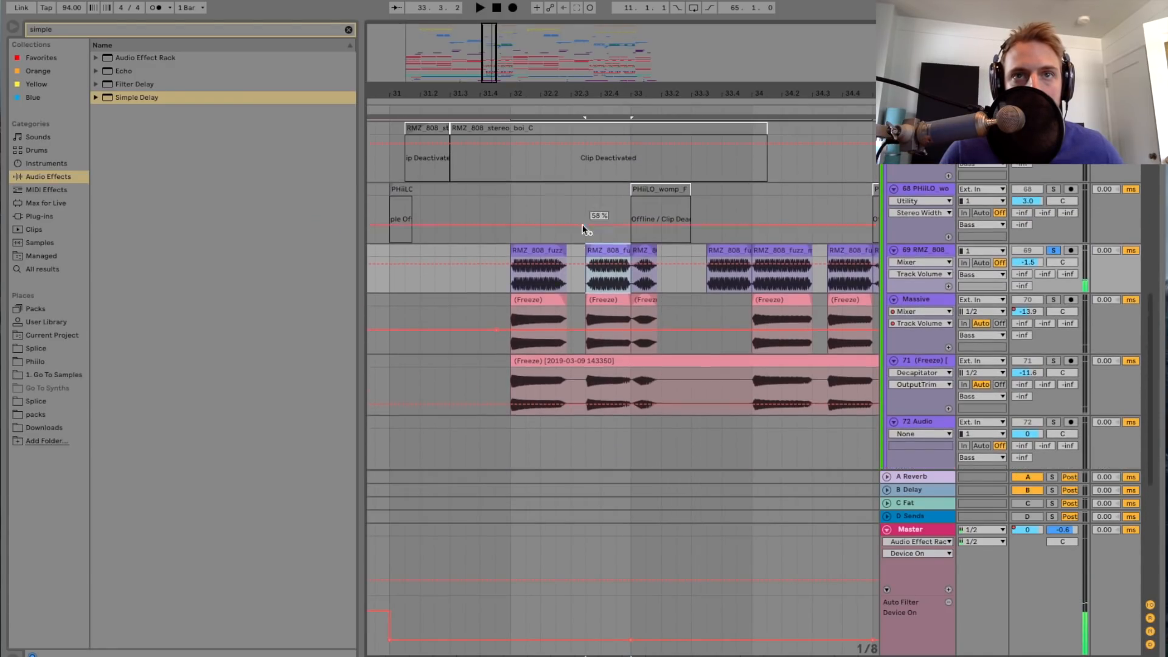
click(648, 250)
double_click(648, 250)
key(space)
key(space)
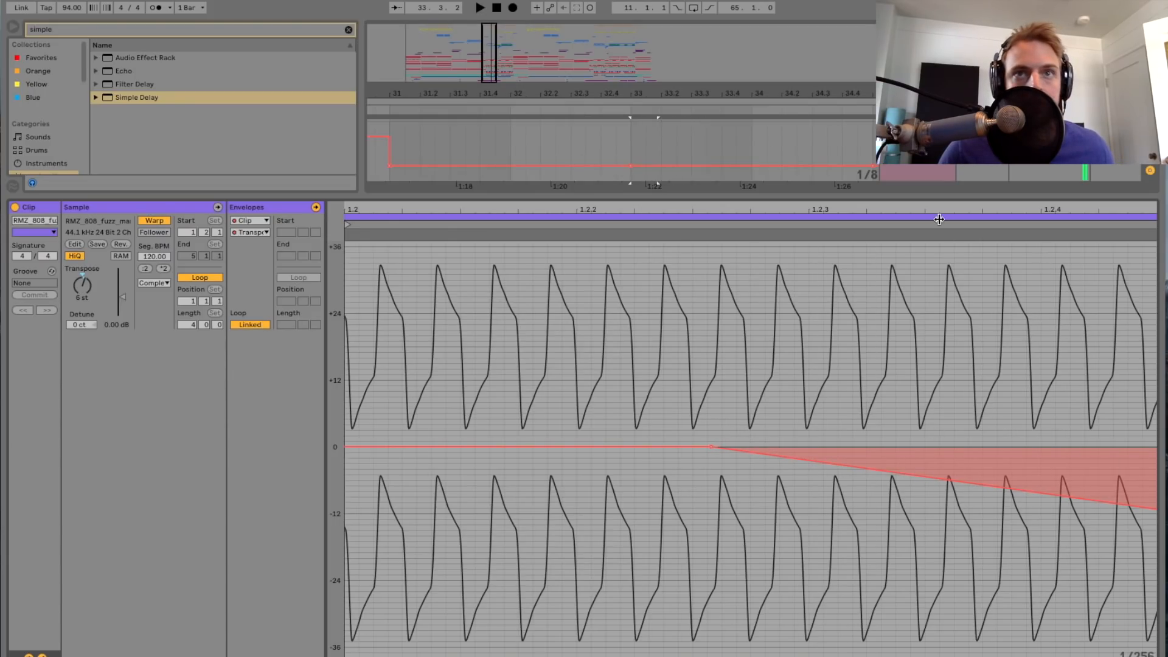
key(super+alt+l)
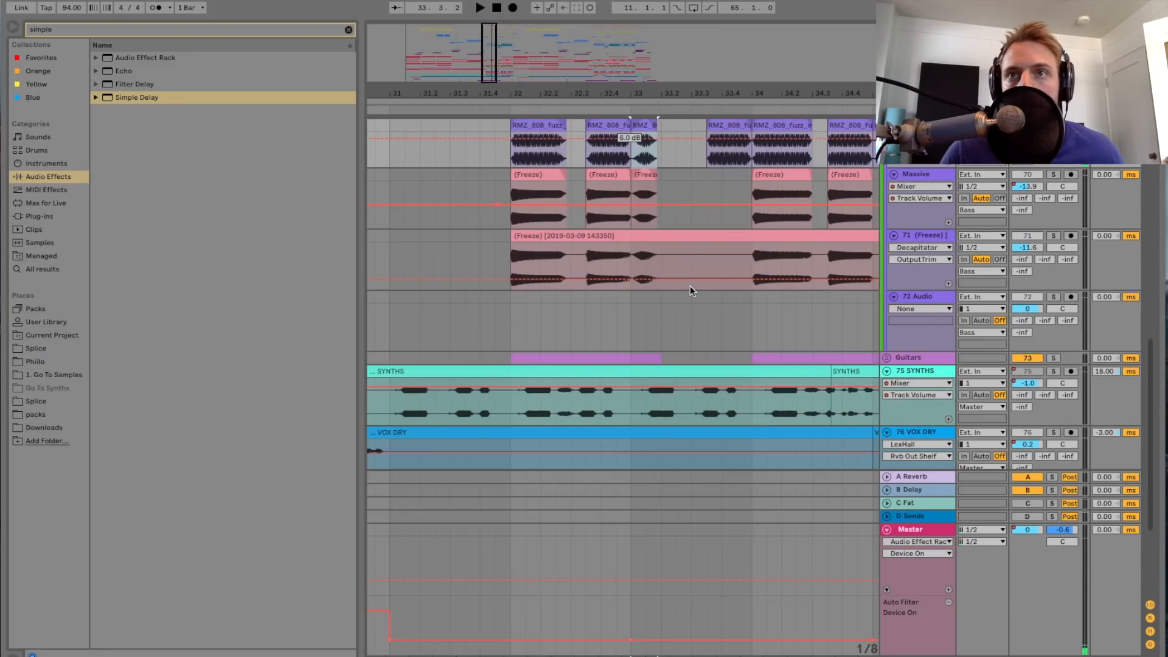
Step: Solo the Massive track instead of RMZ_808 and play it from bar 32 with its device chain shown
scroll(690, 286, up, 3)
click(511, 255)
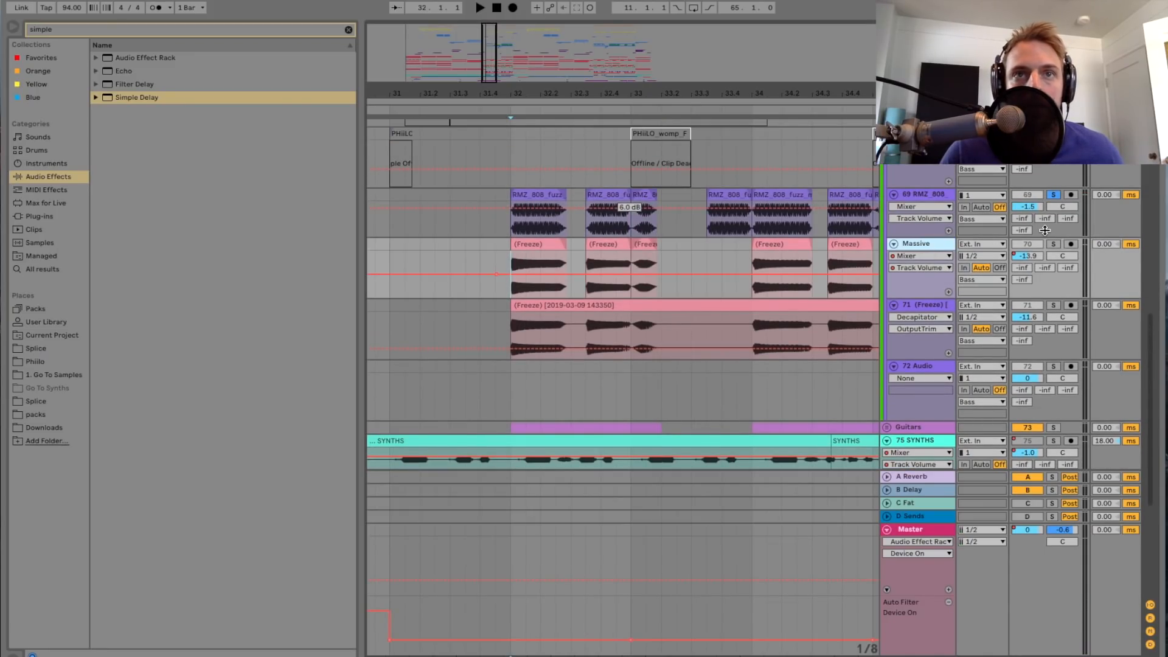
drag(492, 66, 519, 122)
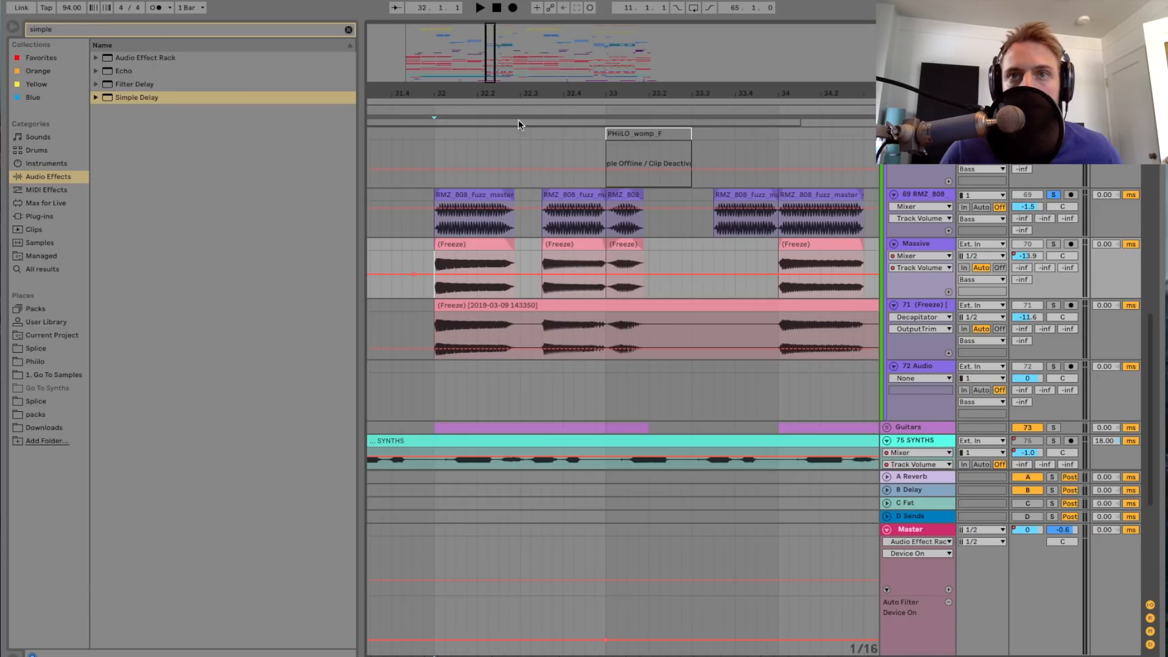
double_click(935, 244)
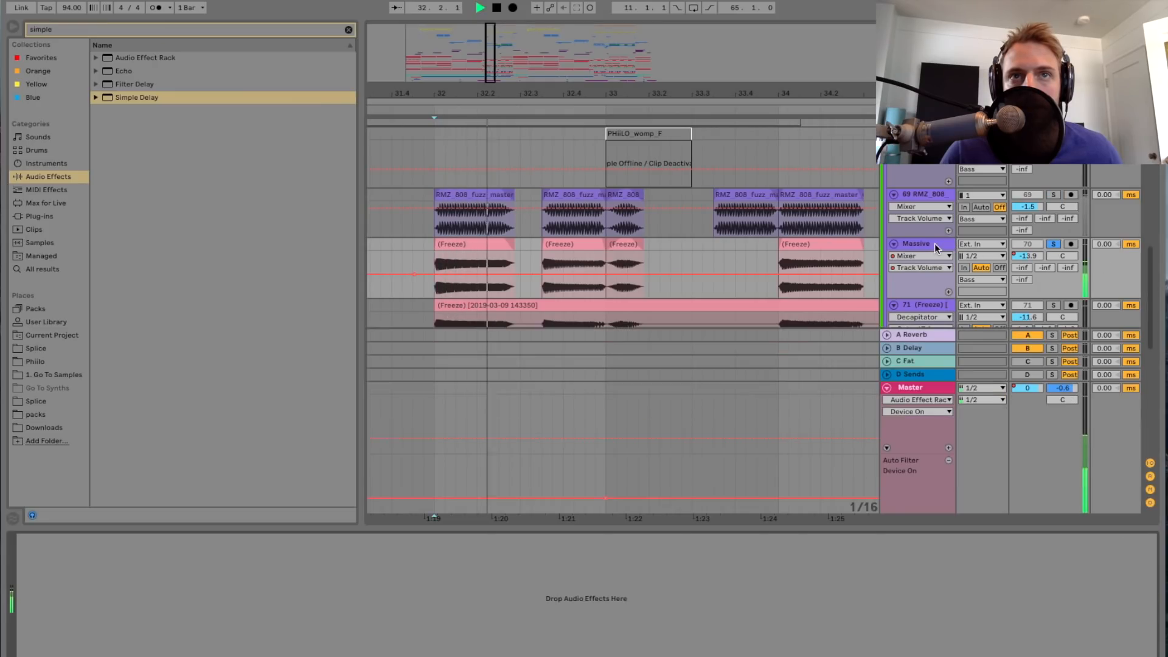
scroll(673, 268, down, 3)
scroll(675, 266, up, 1)
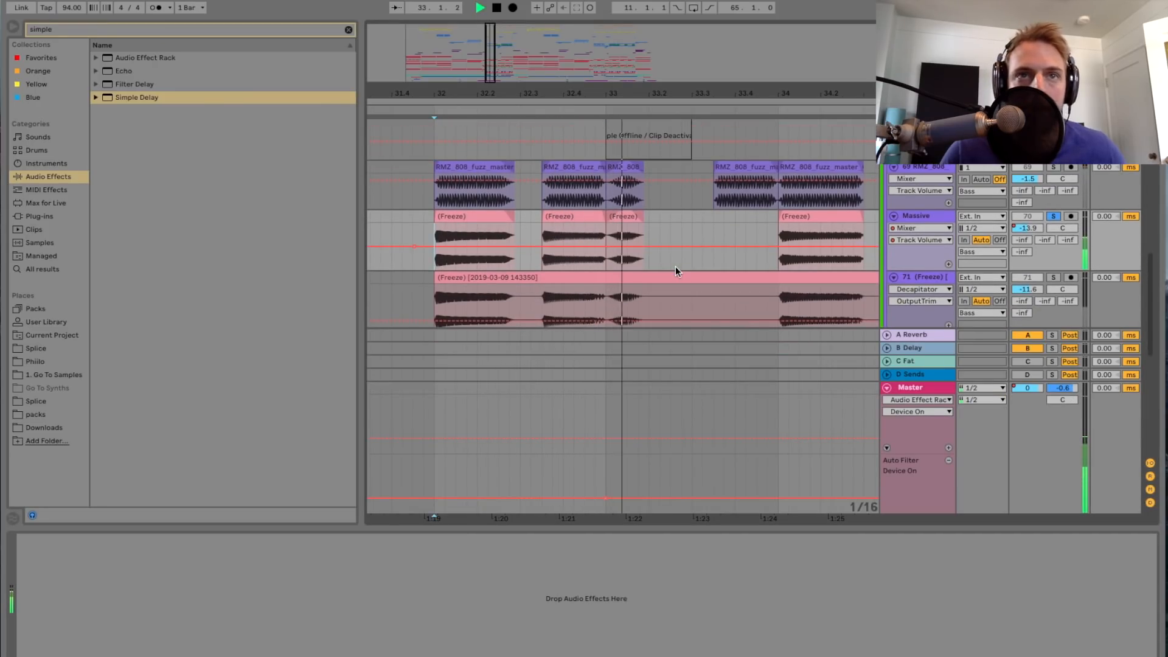
key(space)
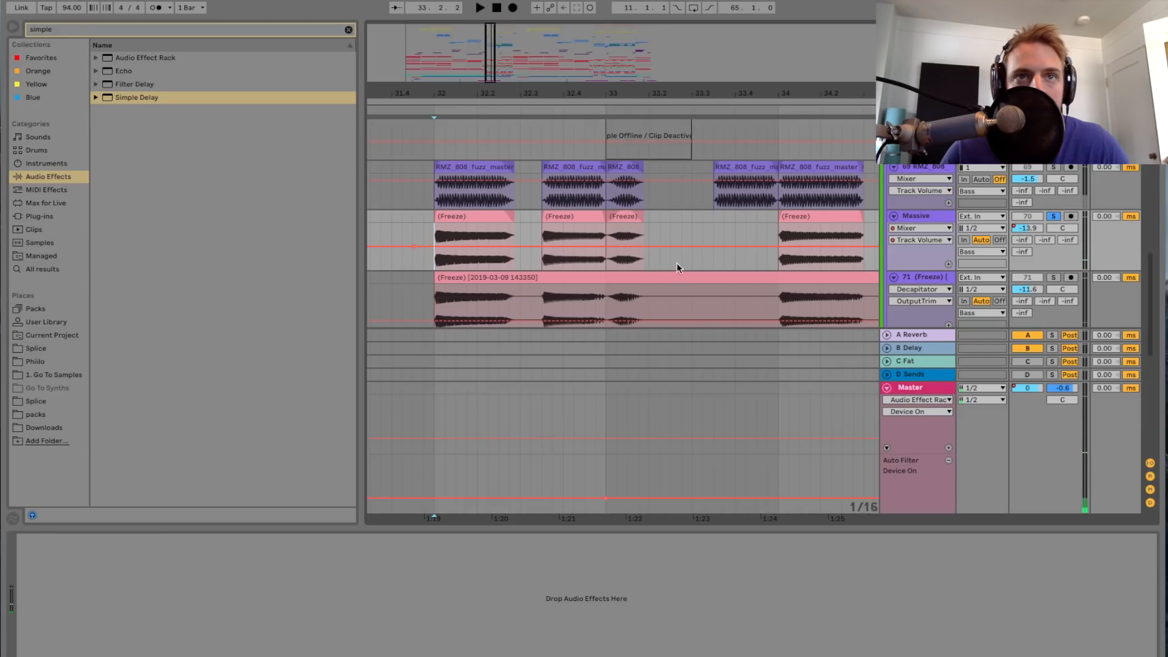
Step: Replay the opening note of the soloed Massive track from bar 32 in a closer view
scroll(551, 243, left, 1)
drag(491, 74, 493, 89)
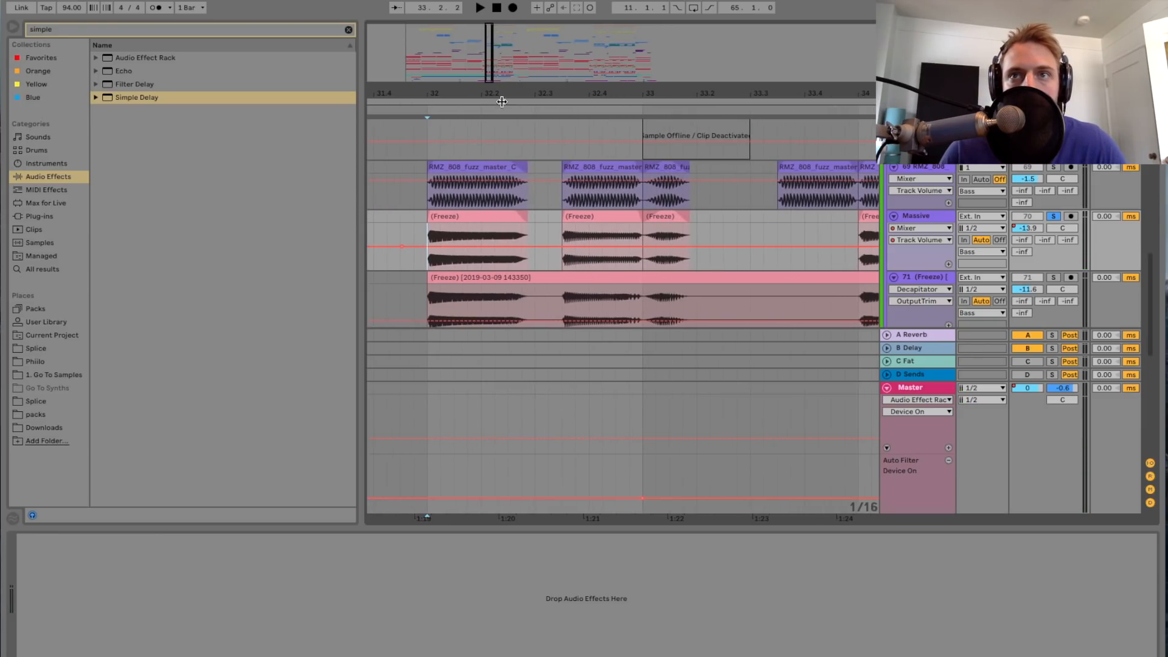
scroll(540, 209, left, 2)
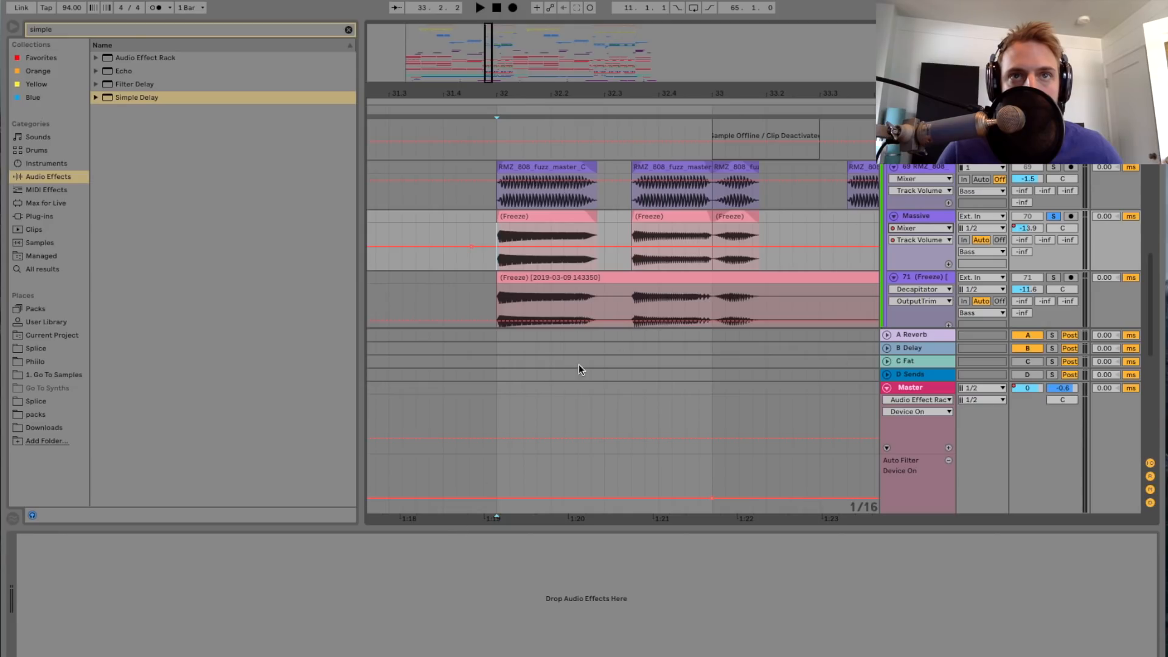
key(space)
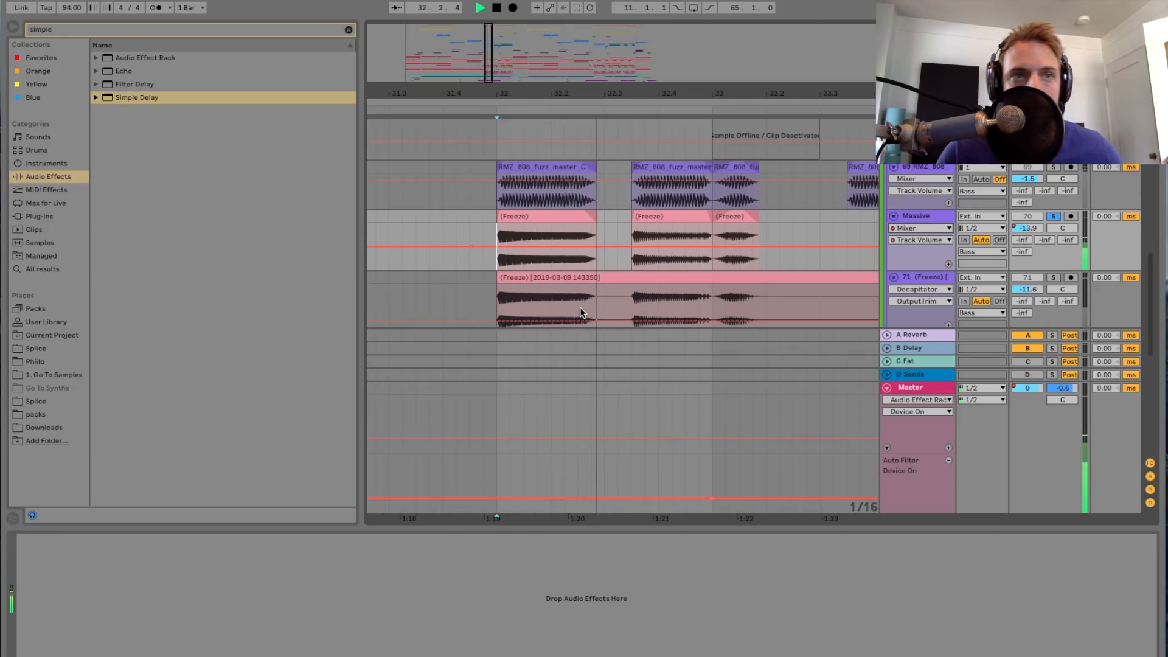
key(space)
Step: Open the first frozen Massive clip, examine its Transposition Modulation envelope, and close the clip view
double_click(572, 217)
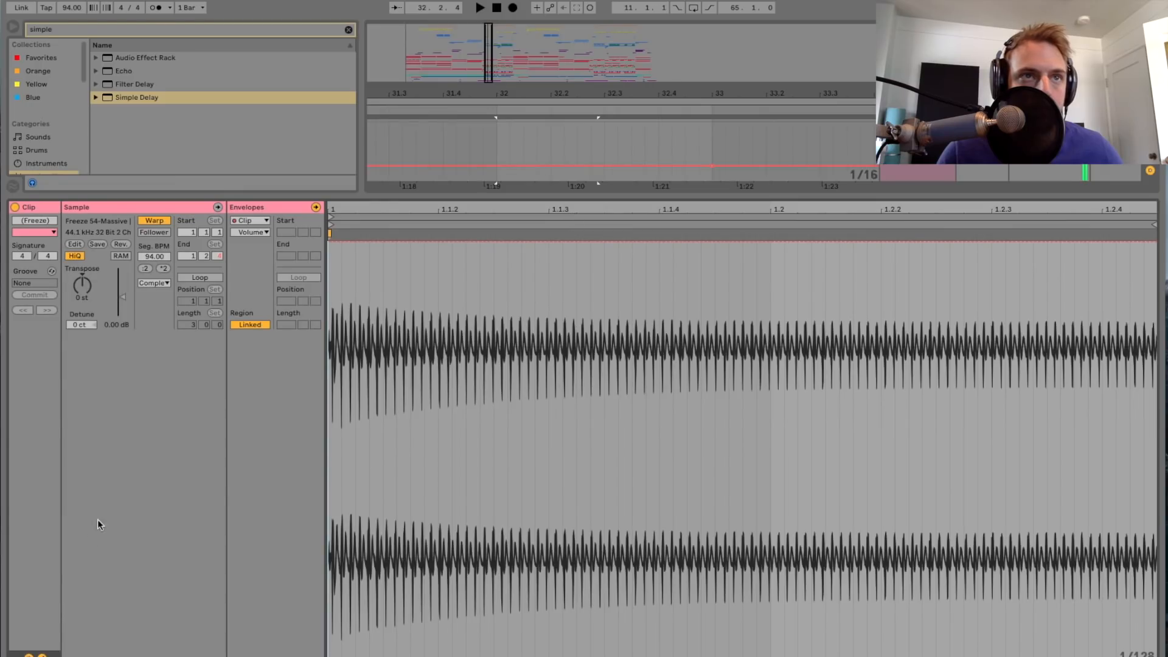
click(42, 656)
click(42, 655)
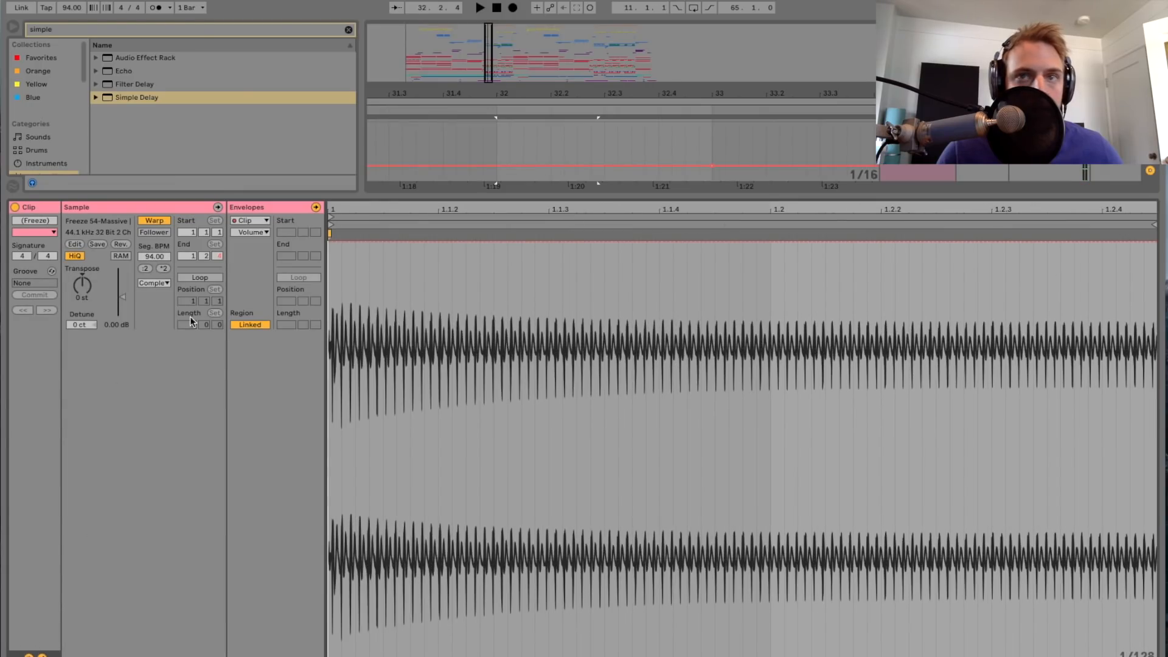
click(251, 232)
click(256, 248)
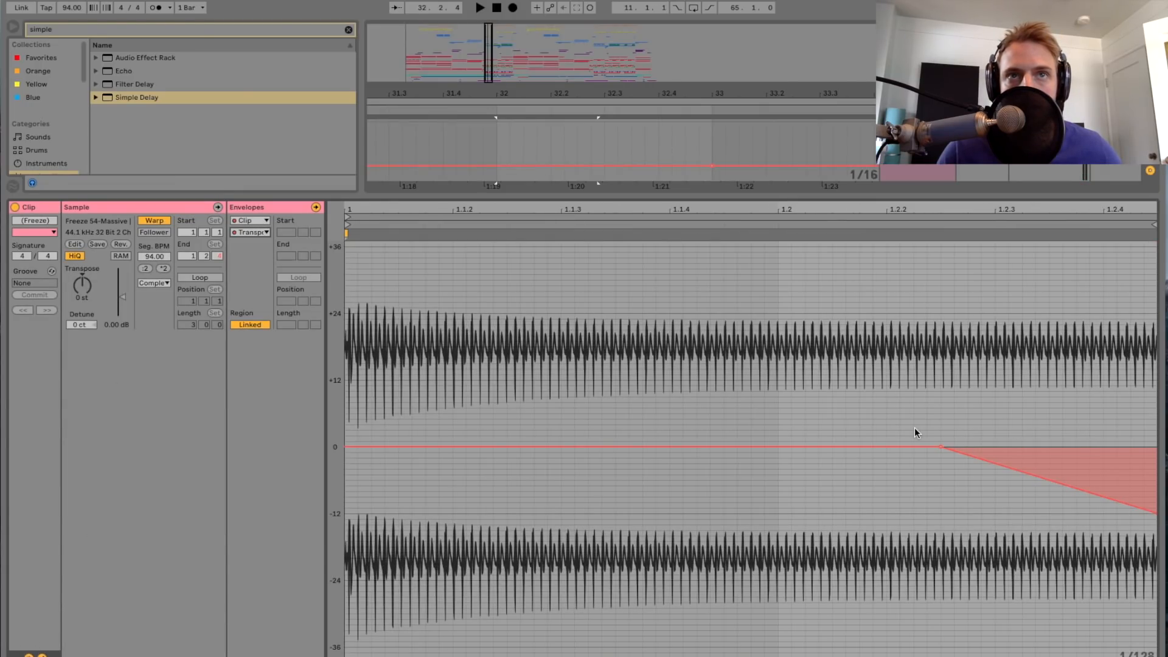
double_click(928, 196)
Step: Solo the 69 RMZ_808 track together with Massive and play both from bar 32
scroll(827, 275, up, 3)
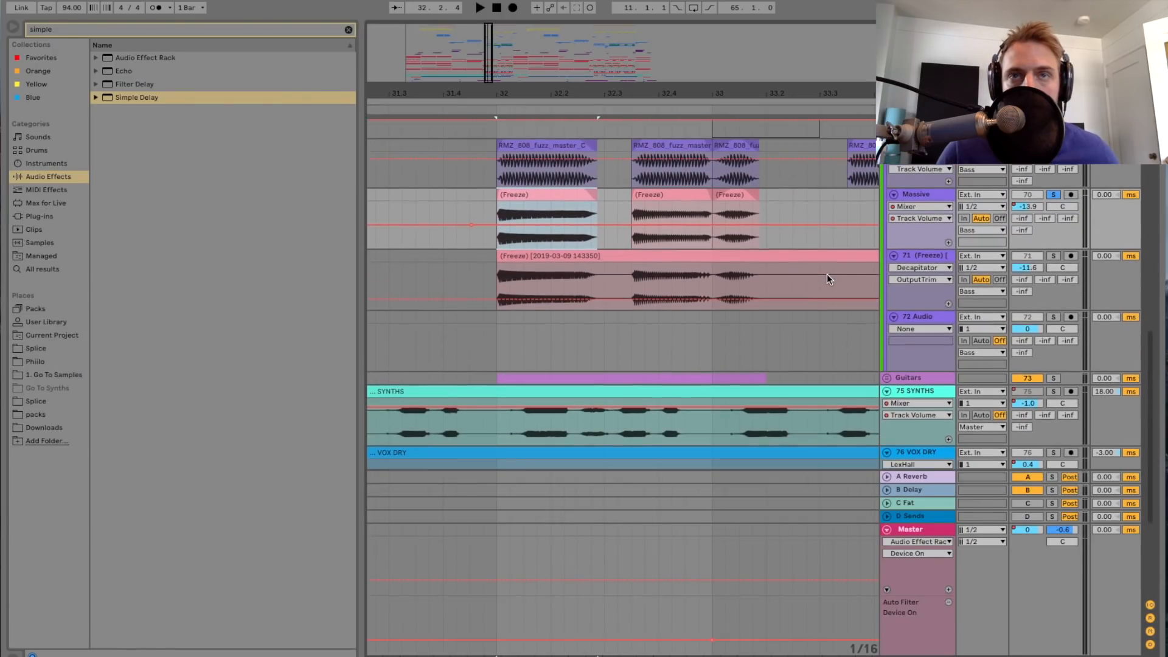
click(1053, 172)
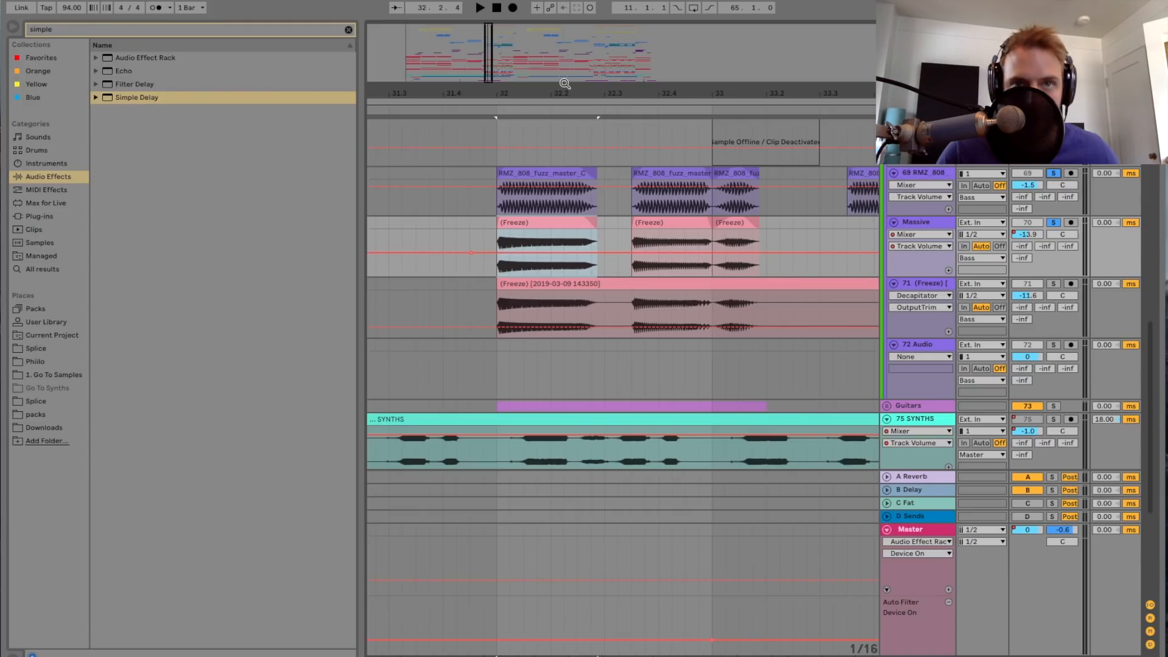
key(space)
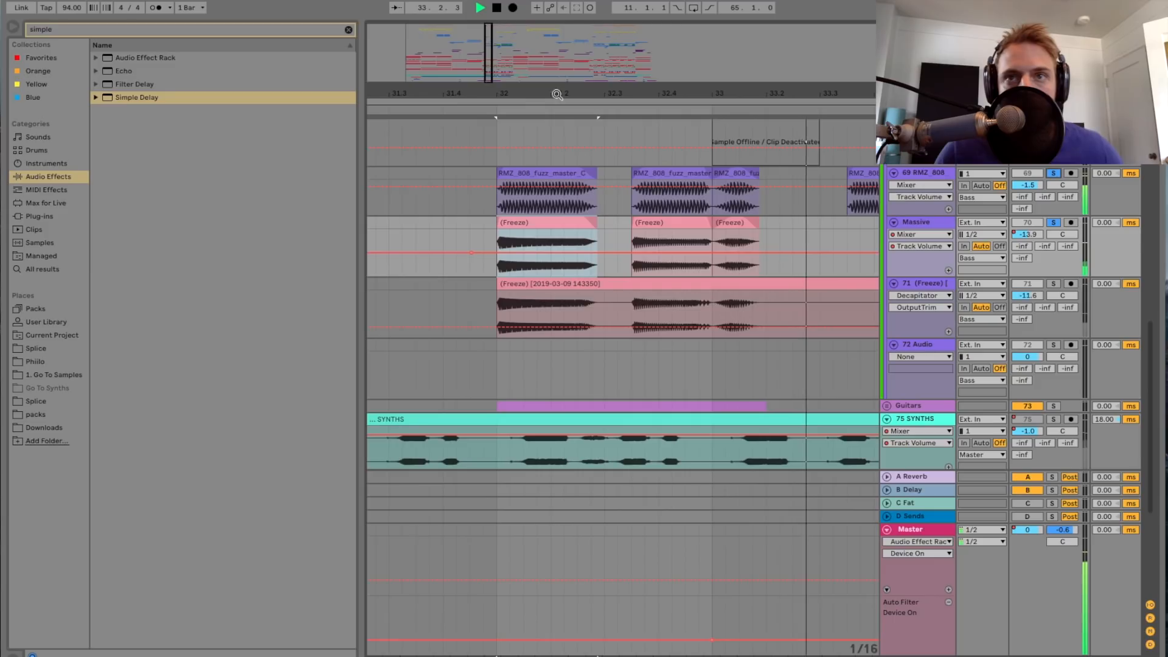
key(space)
Step: Solo only the 71 (Freeze) track and play it from bar 32
drag(488, 79, 488, 57)
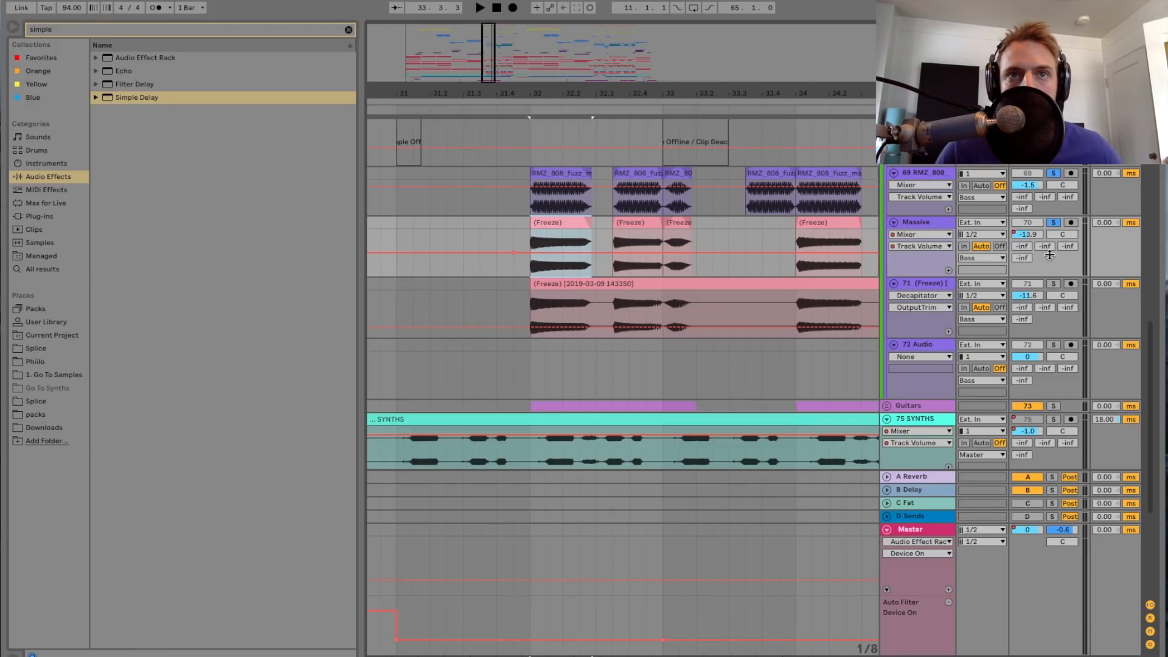
click(1053, 283)
key(space)
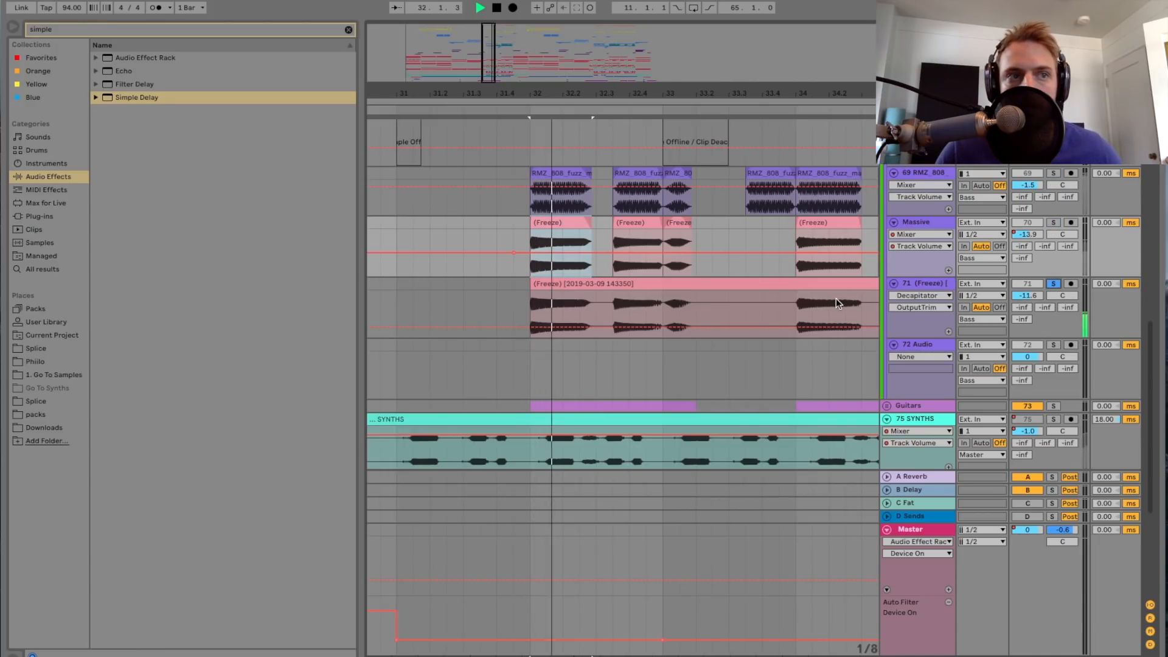
Step: Show the 71 (Freeze) track's effects, stop playback, and examine the transpose and warp settings of its long frozen clip
double_click(936, 280)
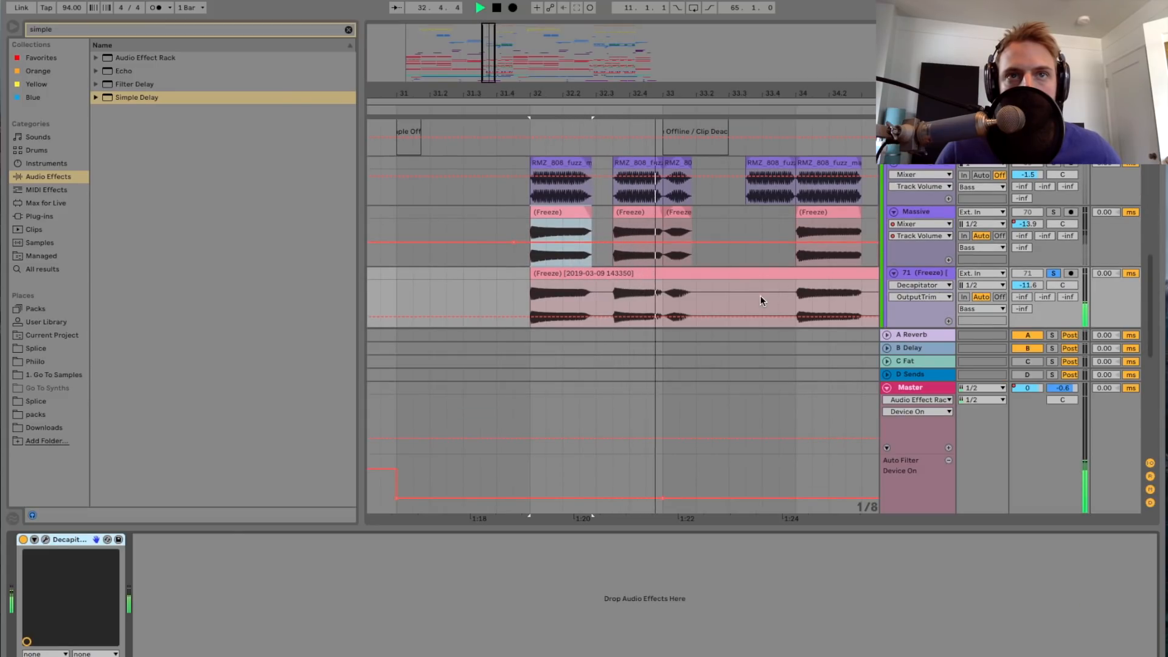
key(space)
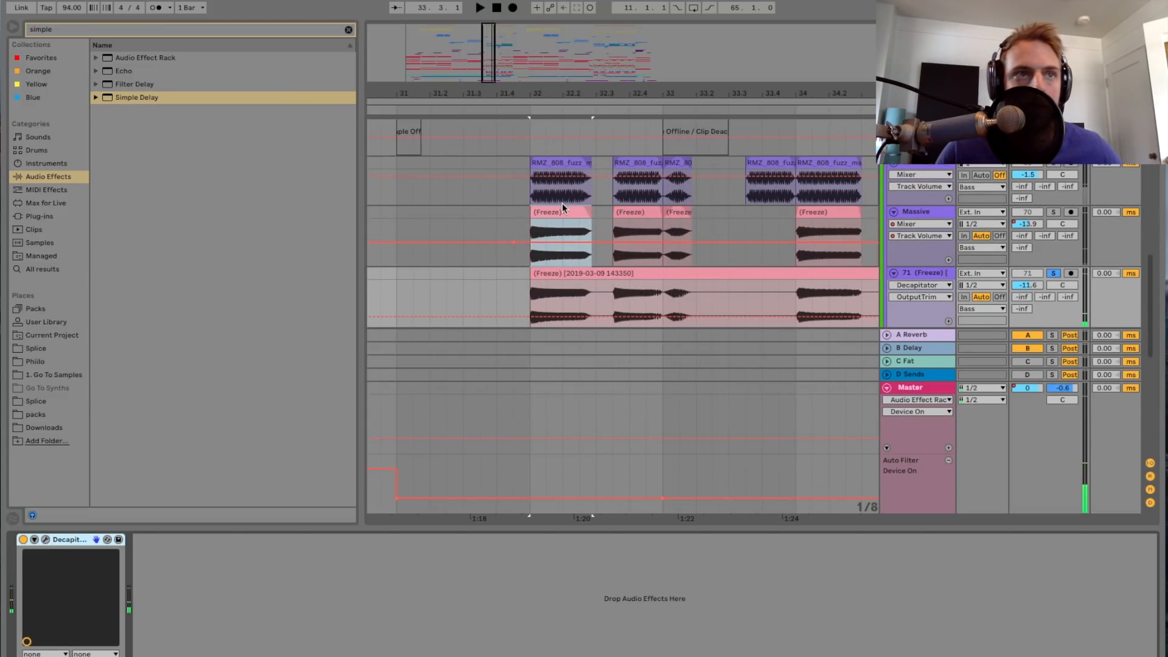
double_click(552, 272)
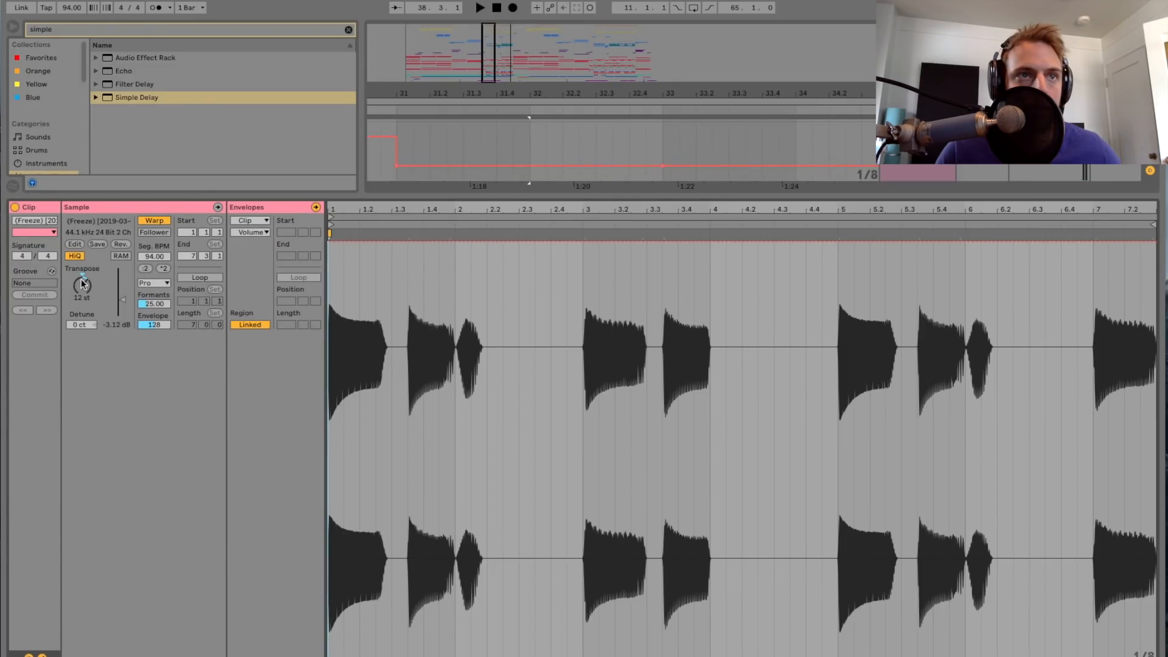
click(152, 283)
click(158, 280)
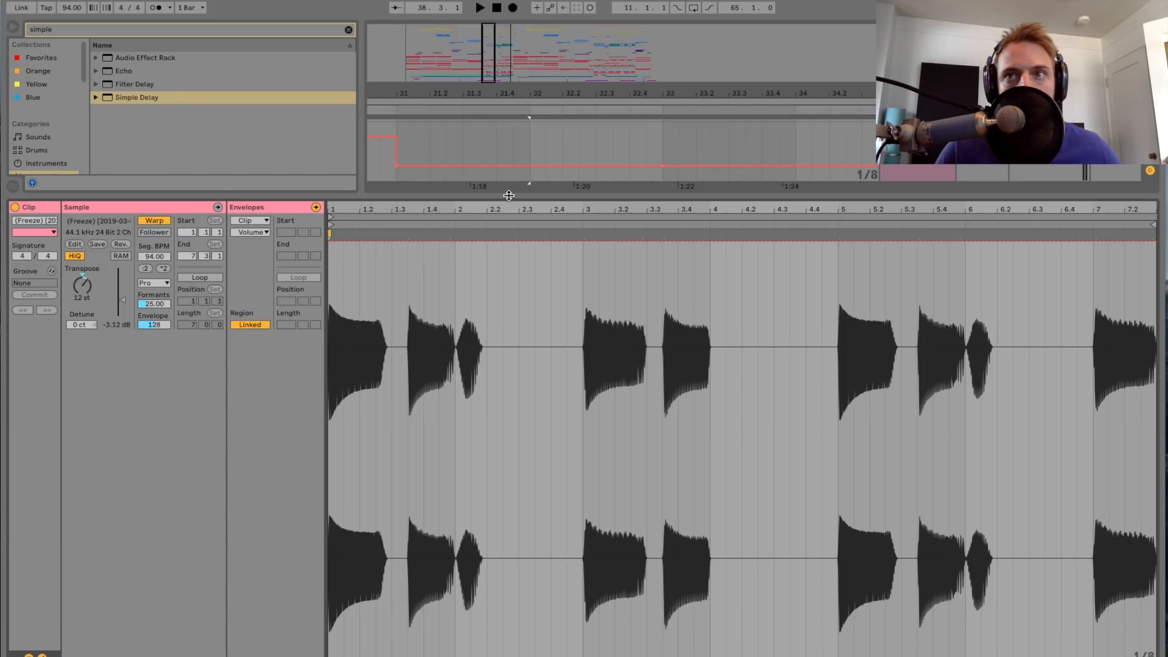
key(super+alt+l)
Step: Solo the 69 RMZ_808, Massive and 71 (Freeze) tracks together and play them from bar 32
scroll(527, 255, up, 5)
click(1052, 209)
click(1054, 321)
key(space)
drag(490, 78, 490, 72)
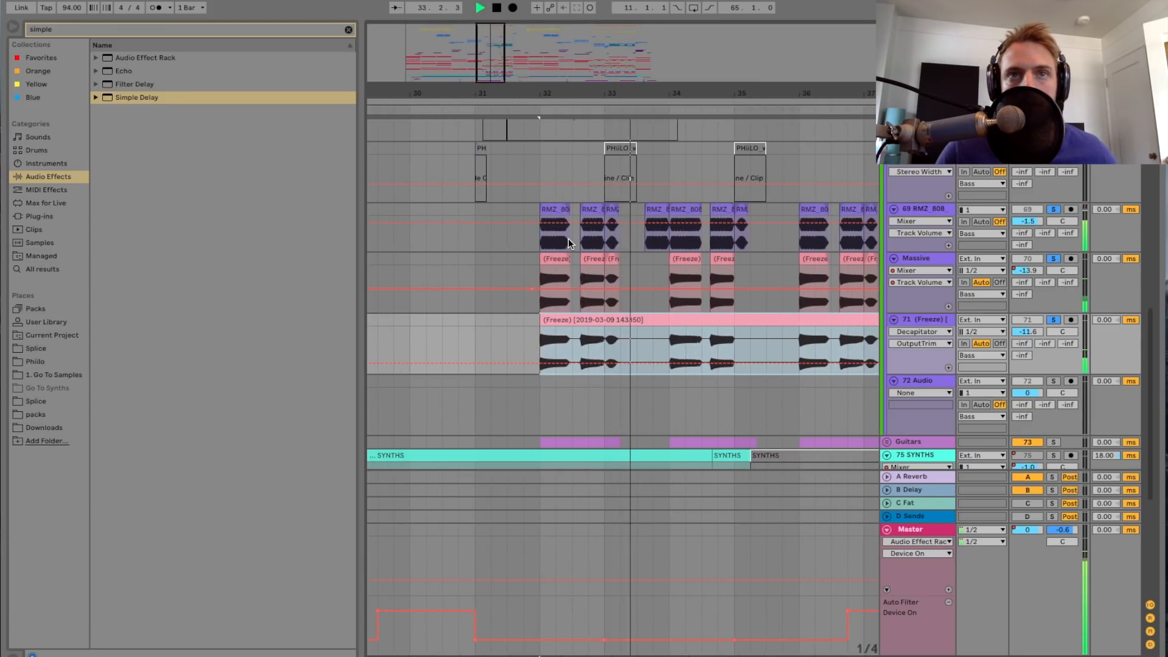
key(space)
Step: Clear the solos on the bass layers and play the drop with the full mix from bar 32
click(1055, 209)
key(space)
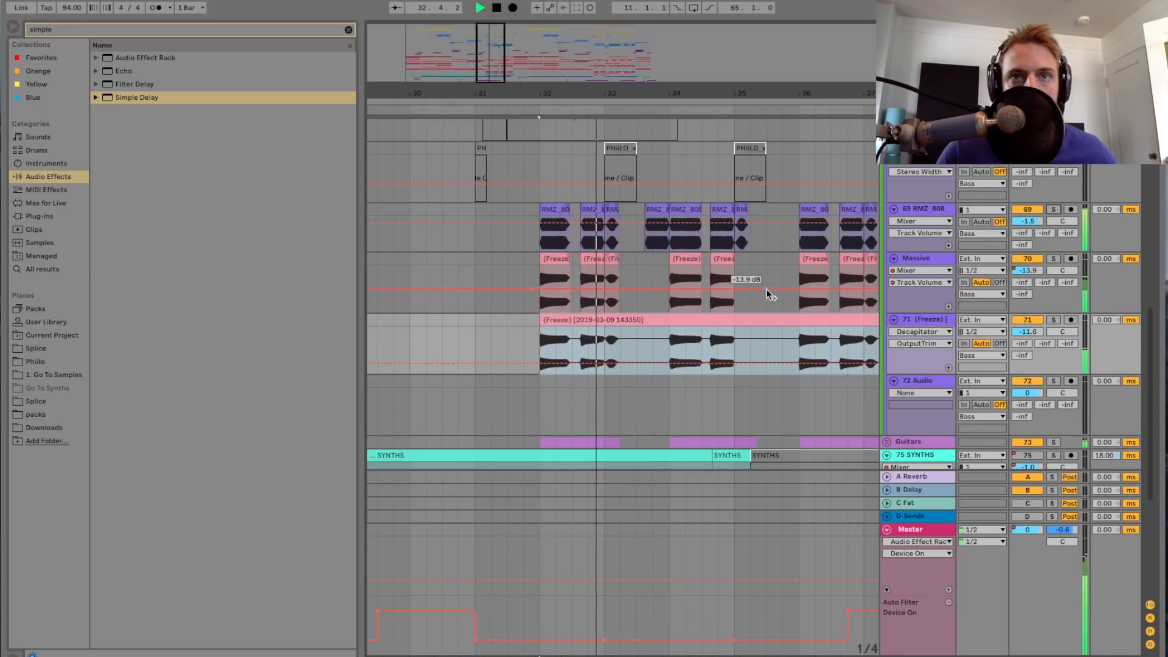
key(minus)
key(minus)
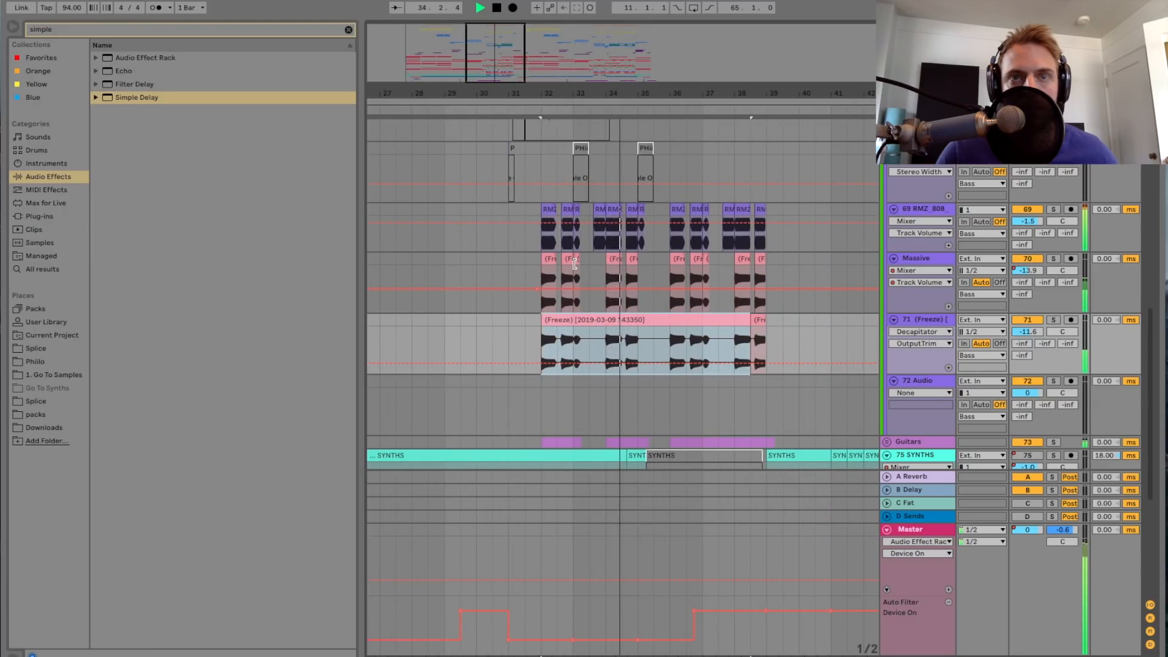
key(space)
Step: Look over the tracks around the Bass group and unfold the Guitars group to show its 74 87-Audio 4 track
key(minus)
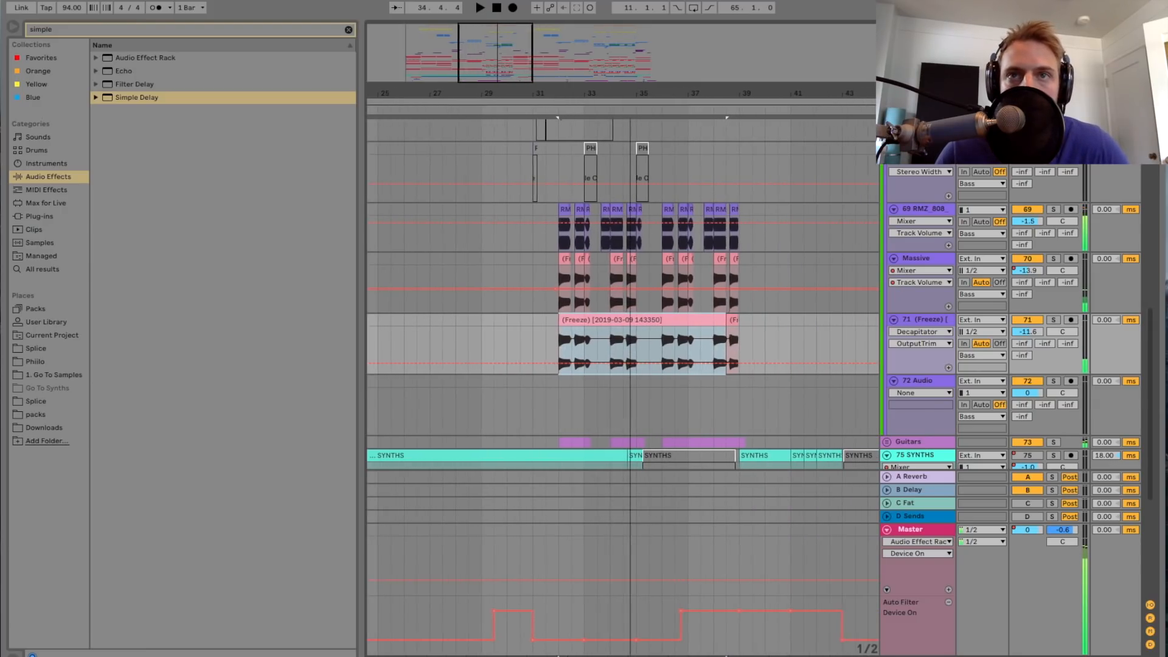
scroll(679, 254, down, 3)
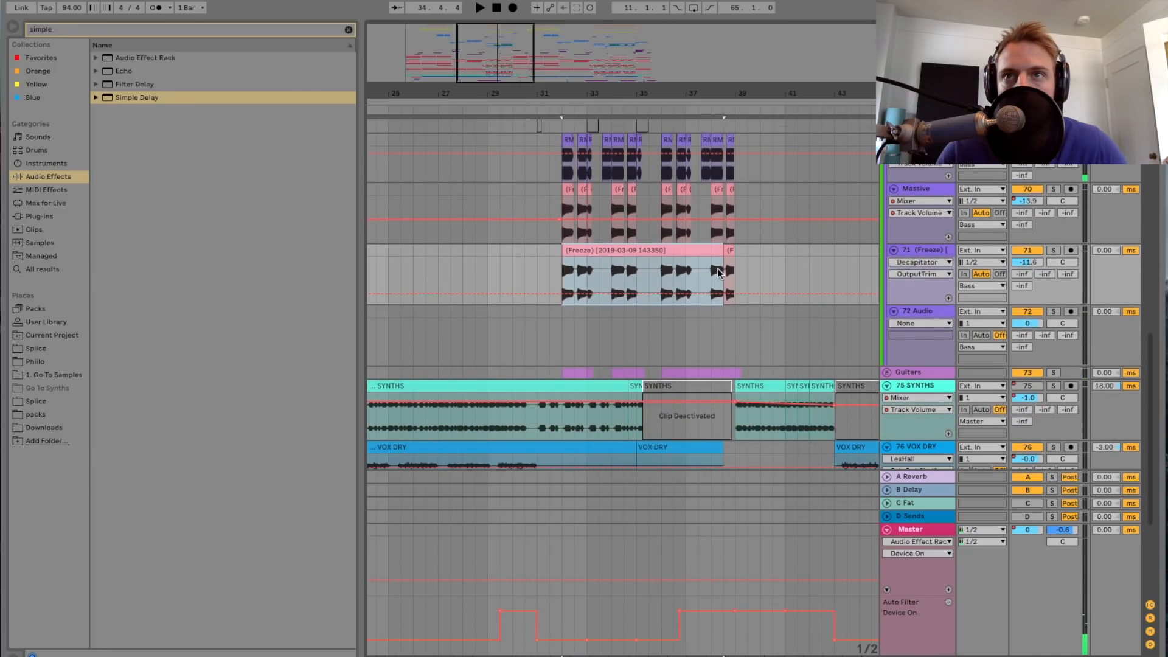
scroll(718, 262, left, 3)
scroll(722, 265, up, 10)
scroll(723, 266, right, 3)
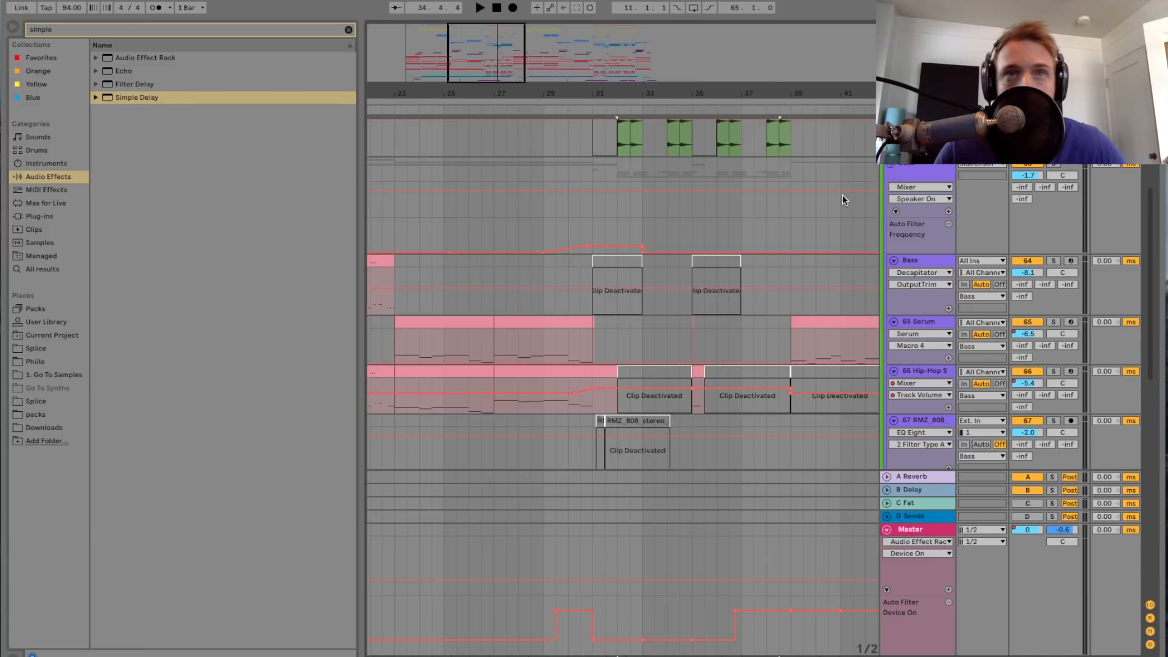
scroll(890, 163, down, 10)
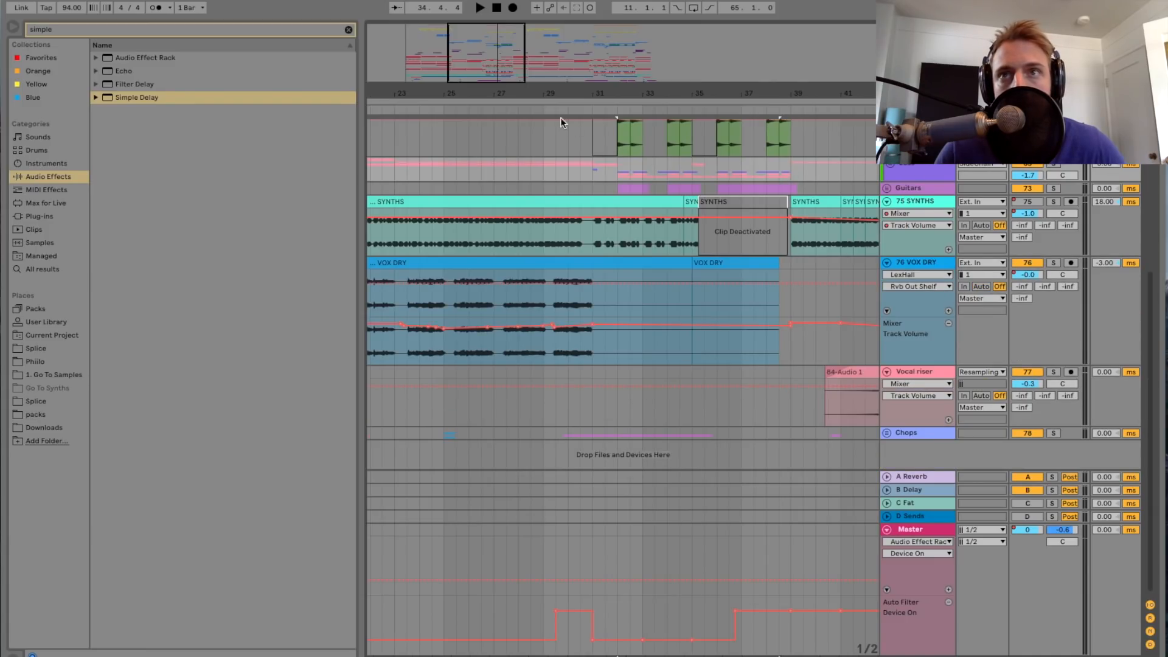
drag(494, 79, 494, 60)
scroll(622, 192, left, 5)
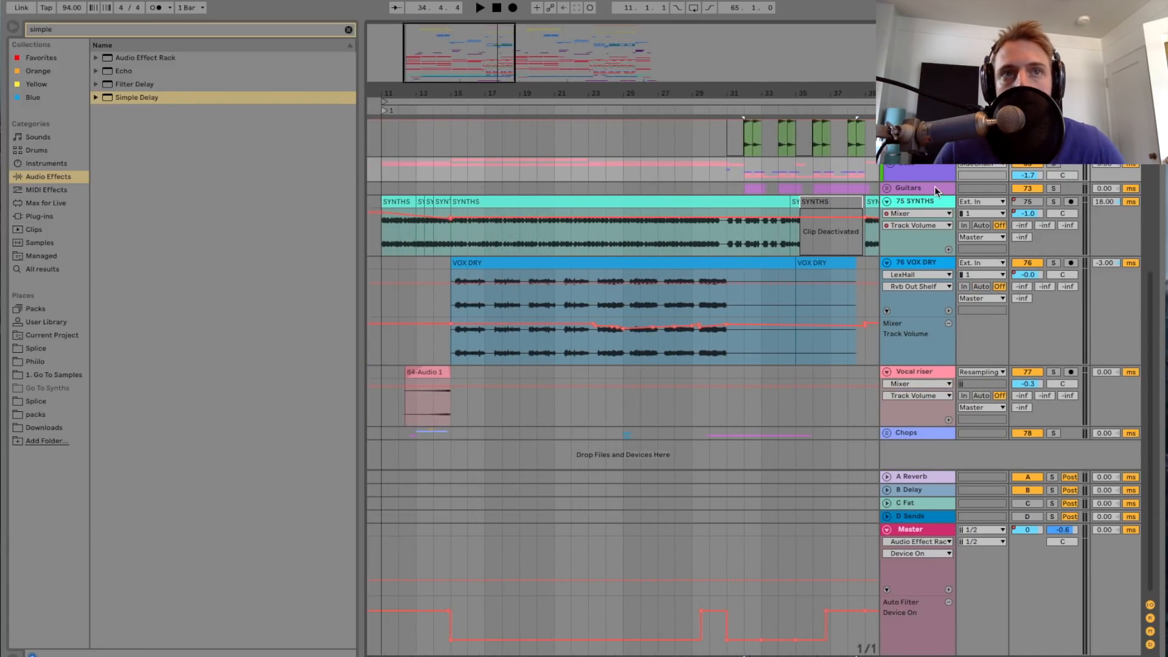
click(886, 191)
click(713, 249)
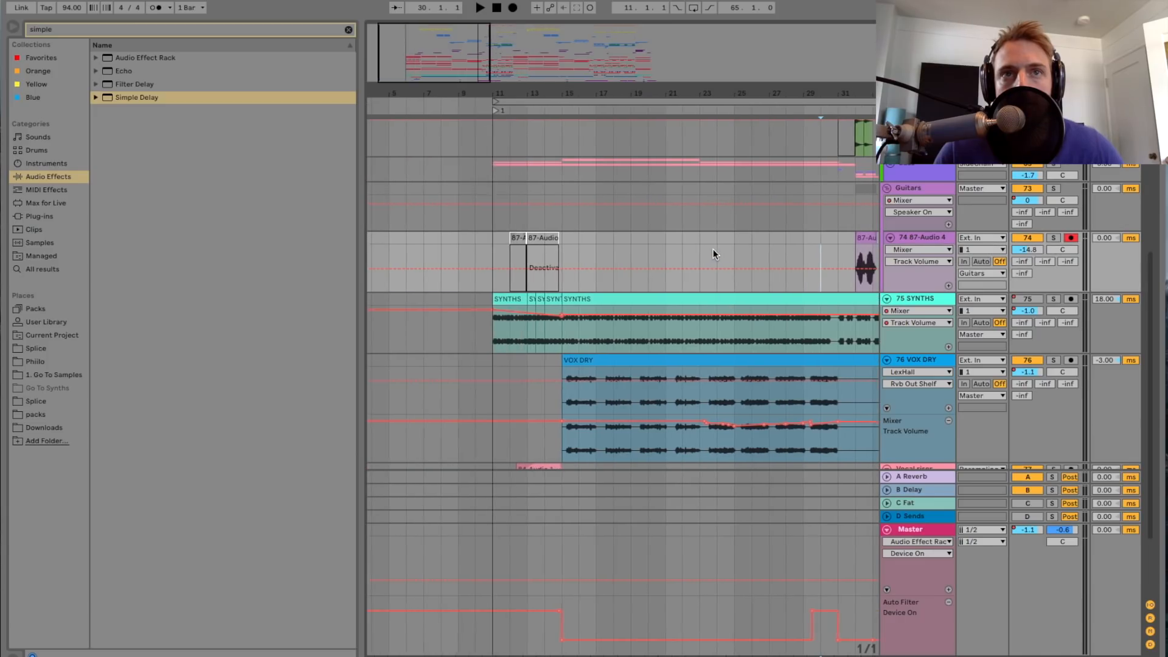
scroll(713, 249, right, 10)
scroll(713, 250, left, 5)
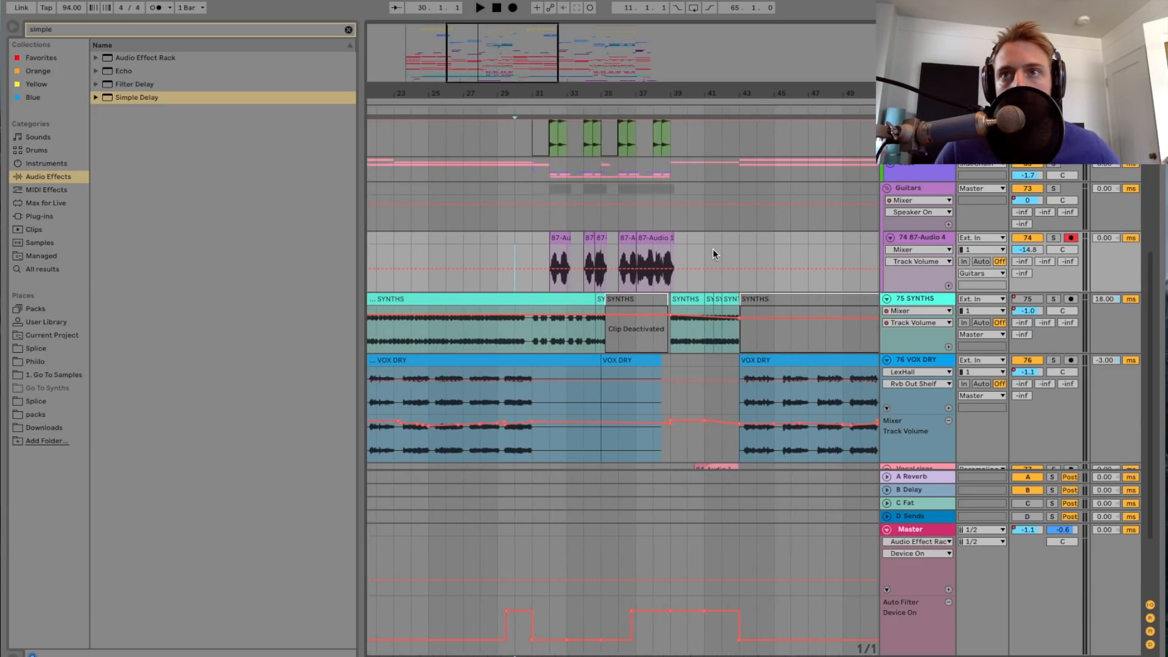
Step: Solo the 74 87-Audio 4 guitar track and play it from bar 32
click(572, 257)
click(1053, 238)
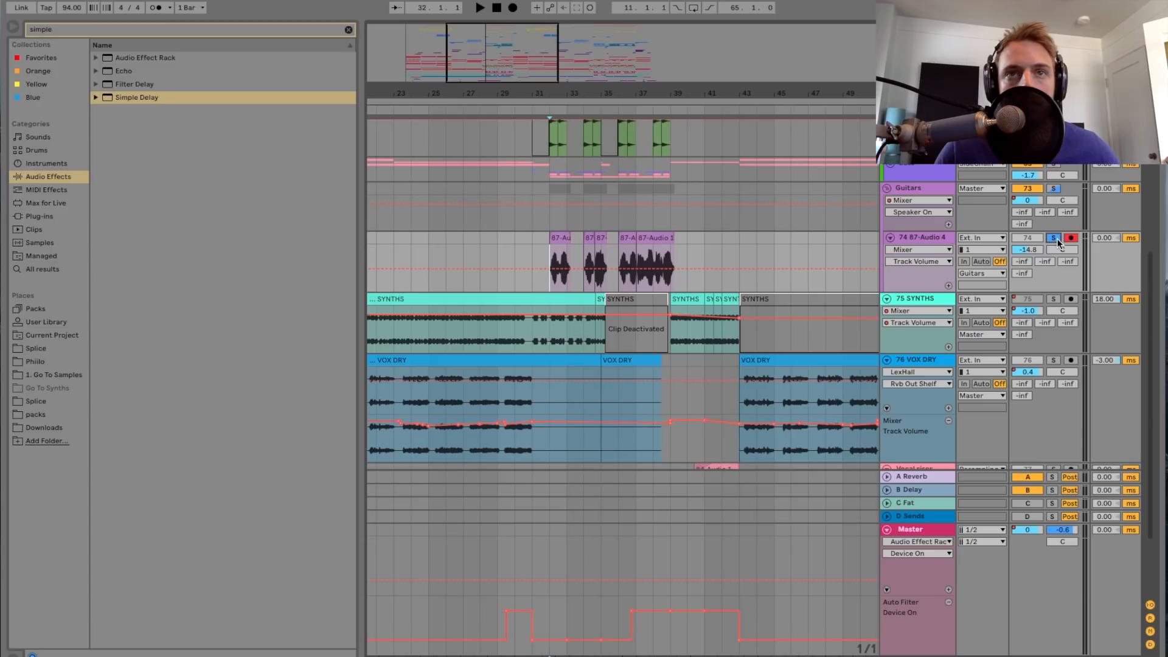
key(space)
scroll(611, 220, up, 2)
scroll(611, 216, left, 3)
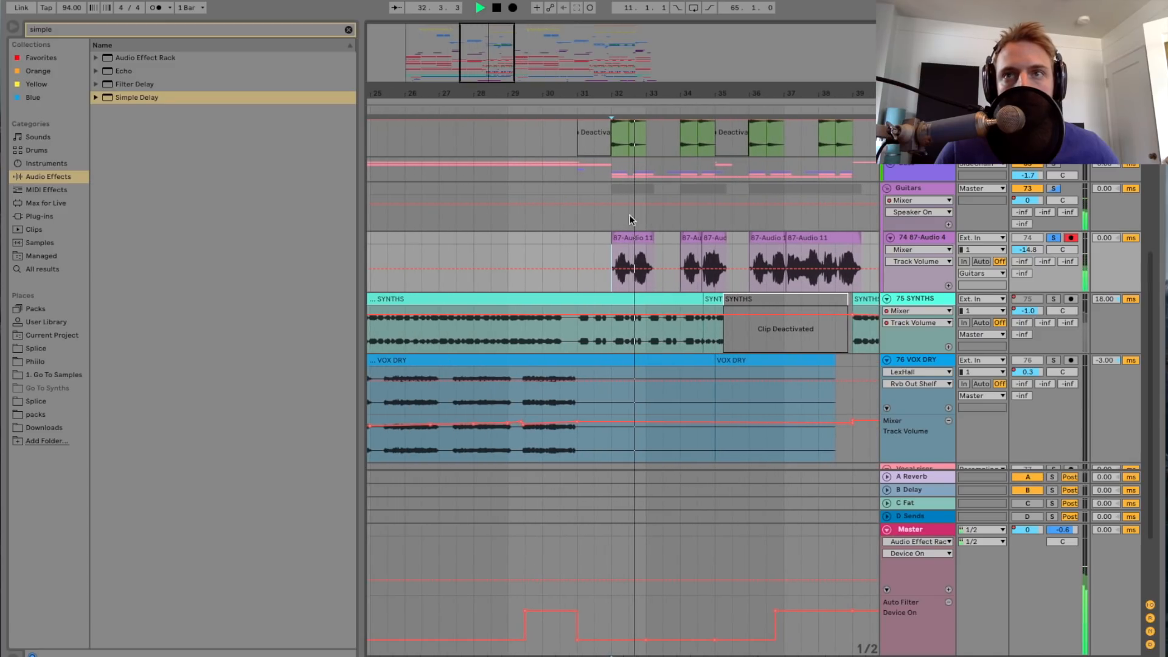
Step: Unsolo the 74 87-Audio 4 track and play the guitar part with the full mix from bar 32
click(1054, 239)
key(space)
key(space)
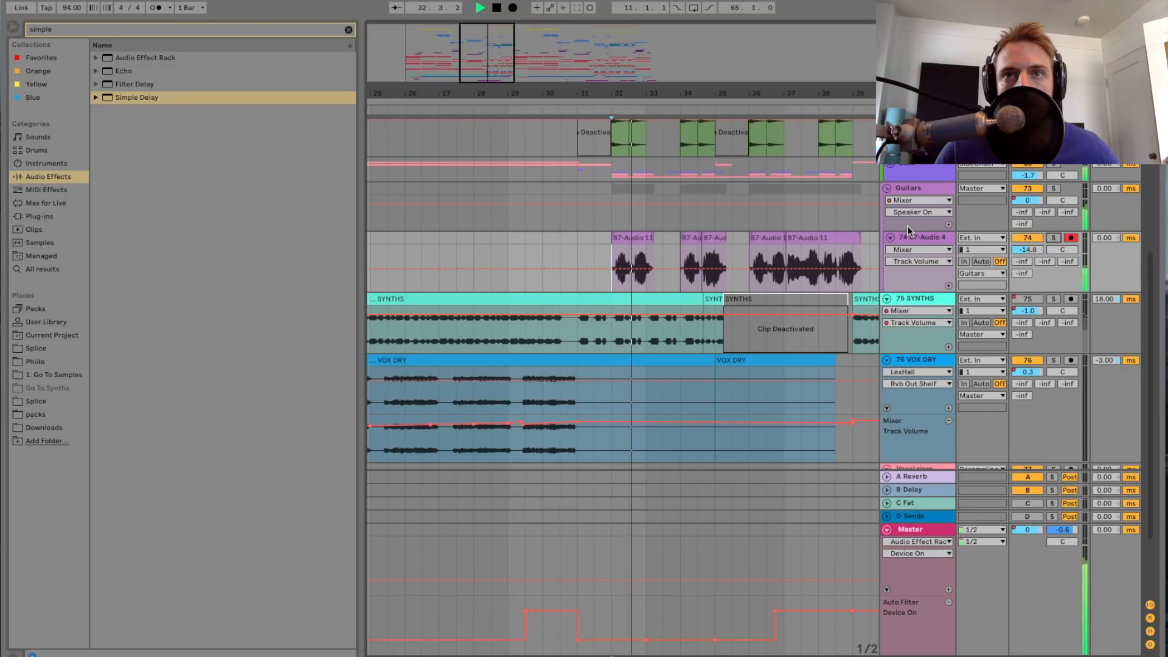
click(783, 217)
scroll(815, 224, right, 2)
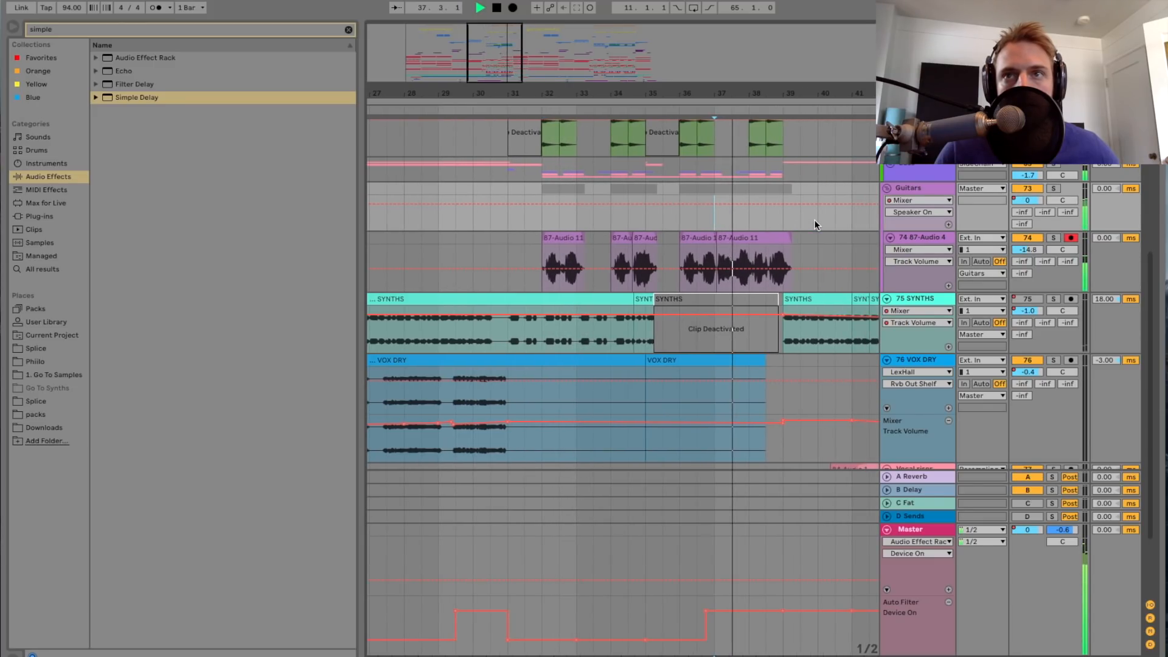
scroll(805, 252, down, 1)
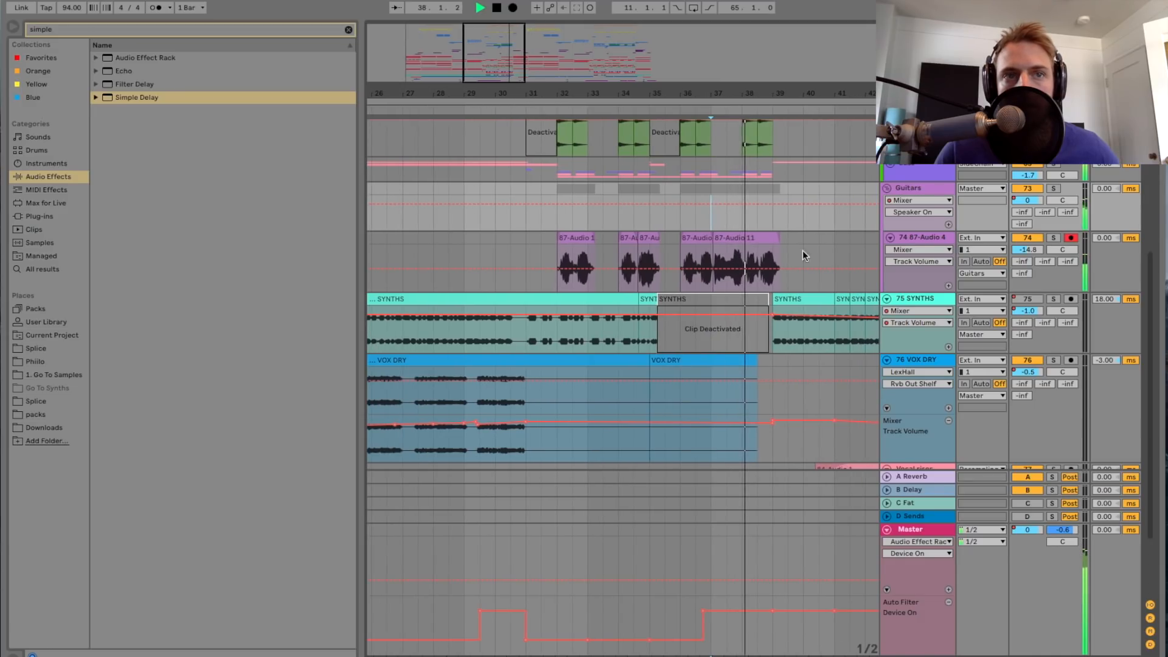
Step: Show the Guitars group's effects, solo the group, and examine the settings of its CLA Guitars plug-in
double_click(936, 239)
click(928, 189)
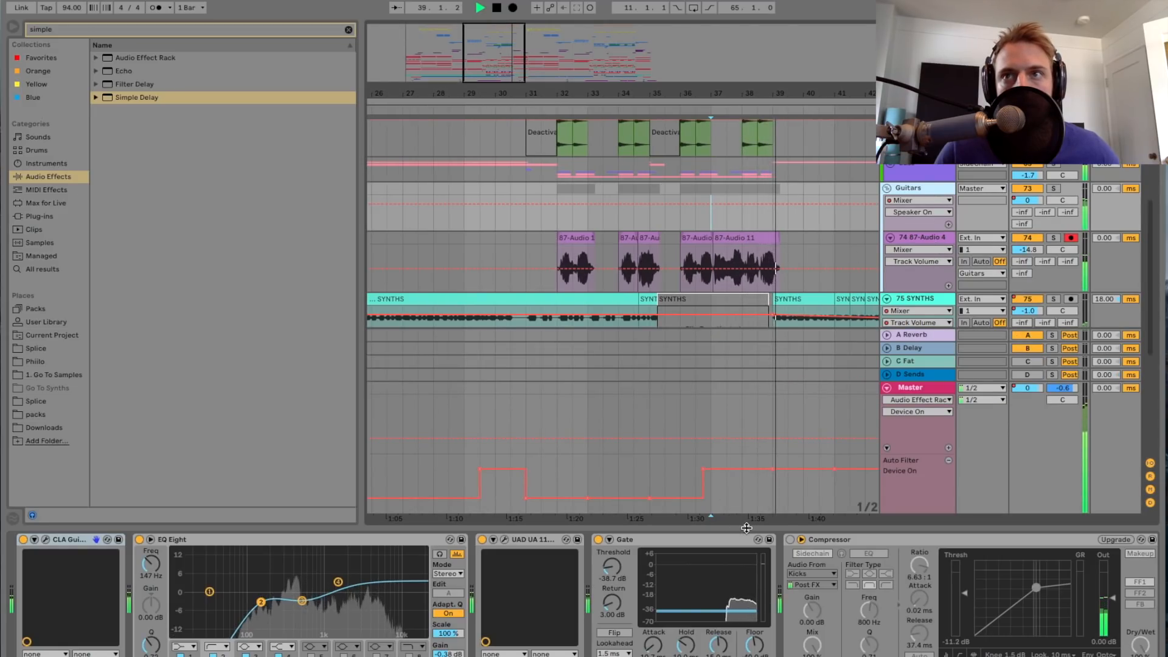
click(1054, 188)
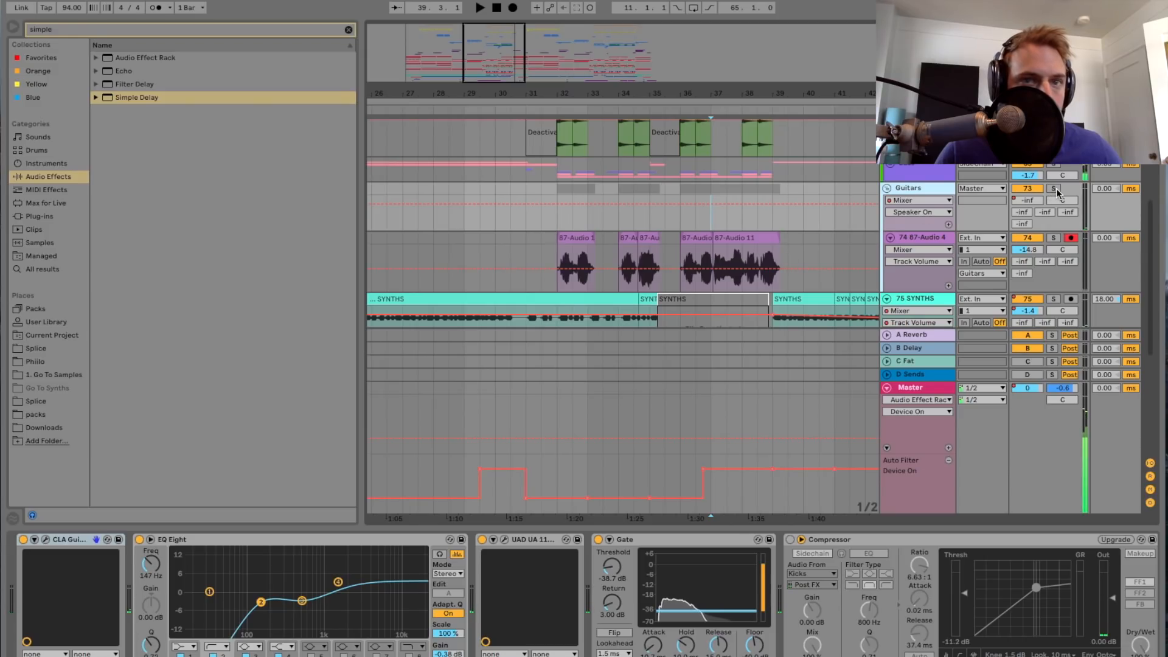
click(46, 540)
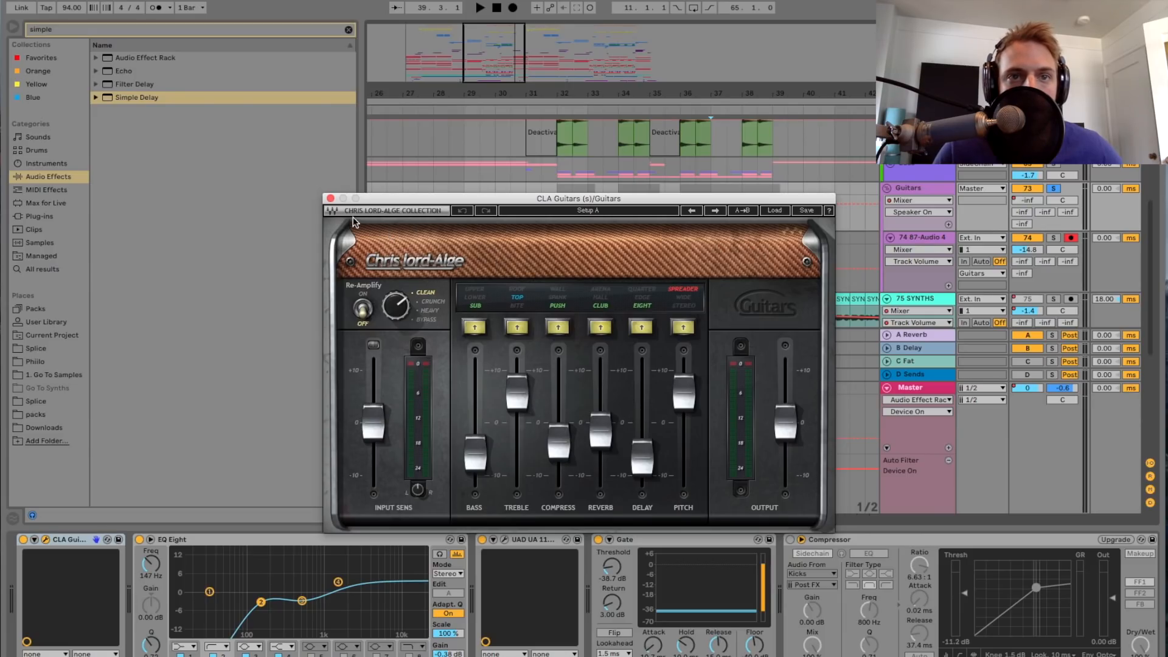
click(331, 200)
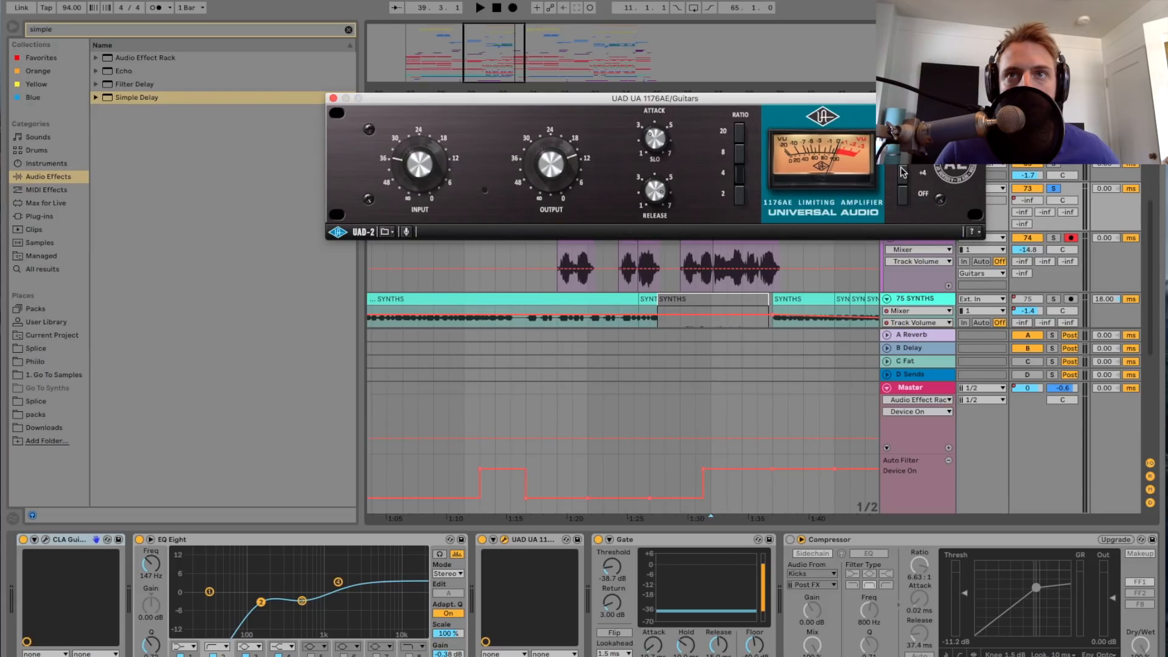
Step: Examine the Guitars group's UAD UA 1176AE limiter while playing the soloed guitars, and close its window
key(space)
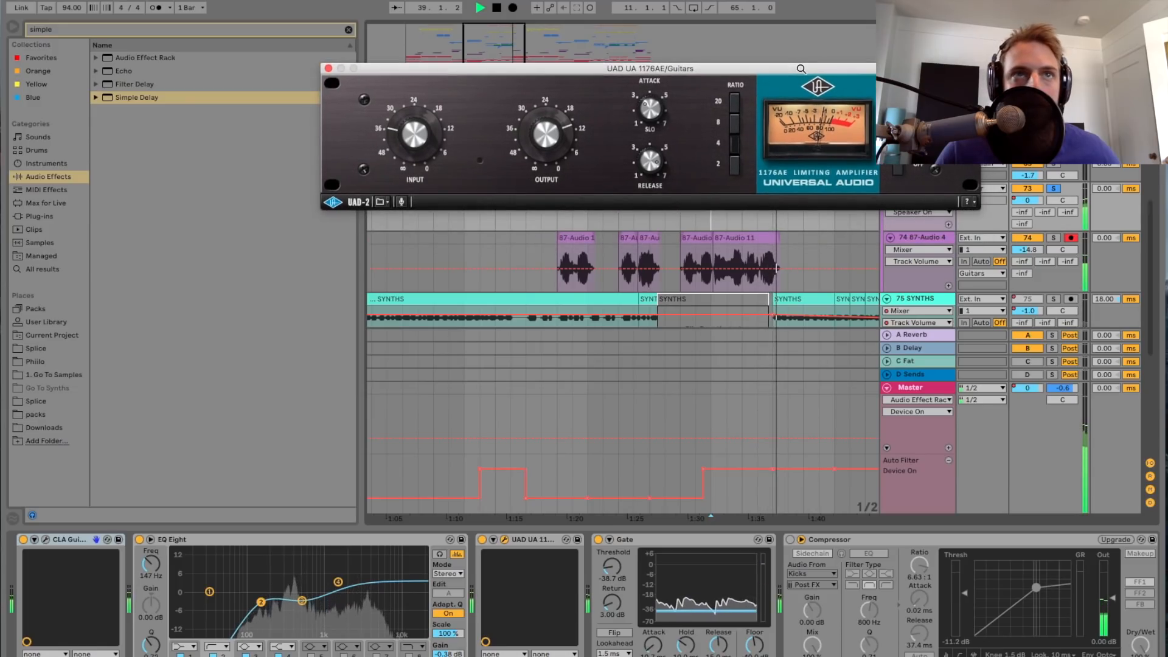
drag(805, 109, 800, 79)
key(space)
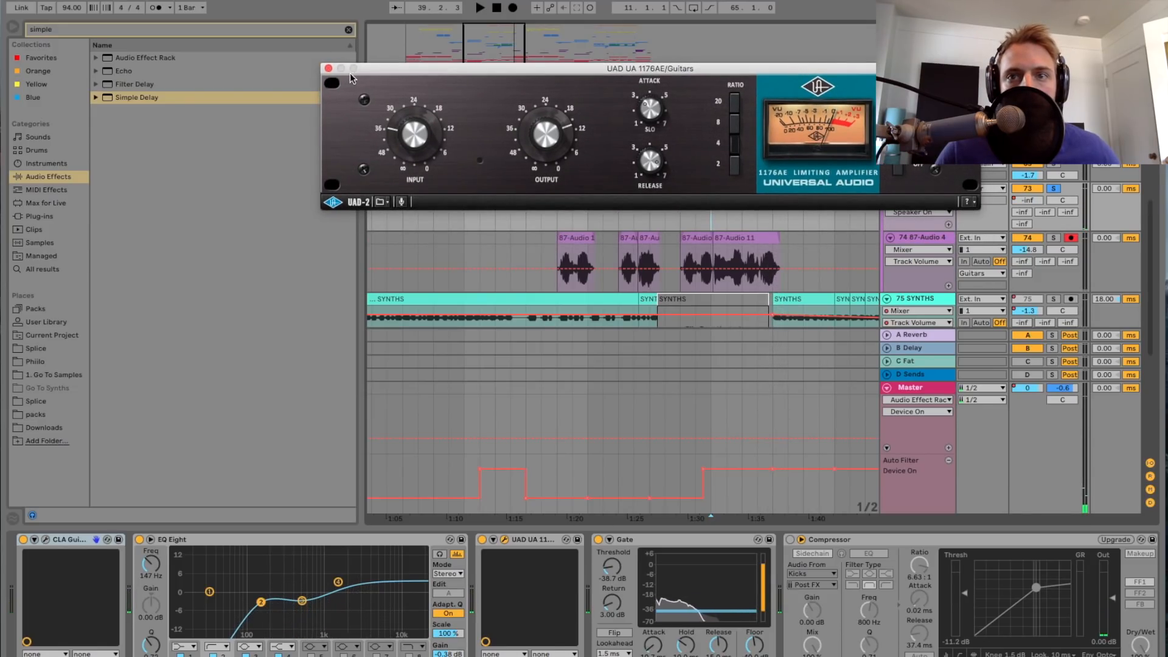
click(329, 69)
Step: Review the rest of the Guitars group's effect chain and examine the CLA Guitars plug-in once more
scroll(677, 571, right, 10)
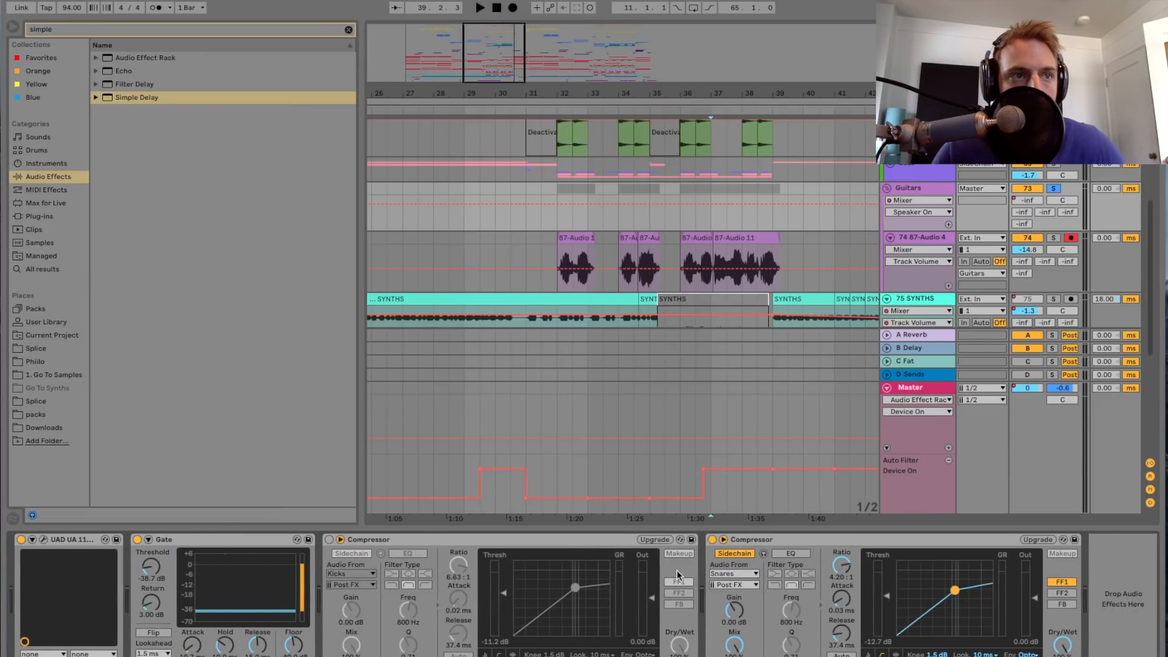
scroll(677, 570, left, 5)
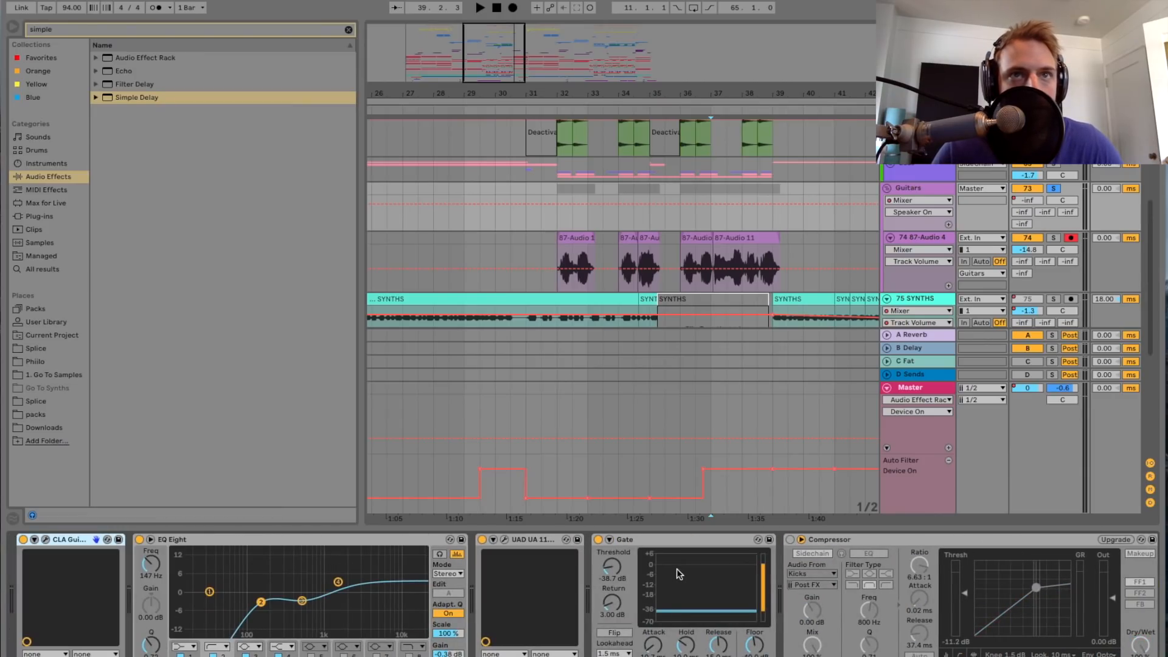
click(47, 541)
drag(466, 201, 435, 133)
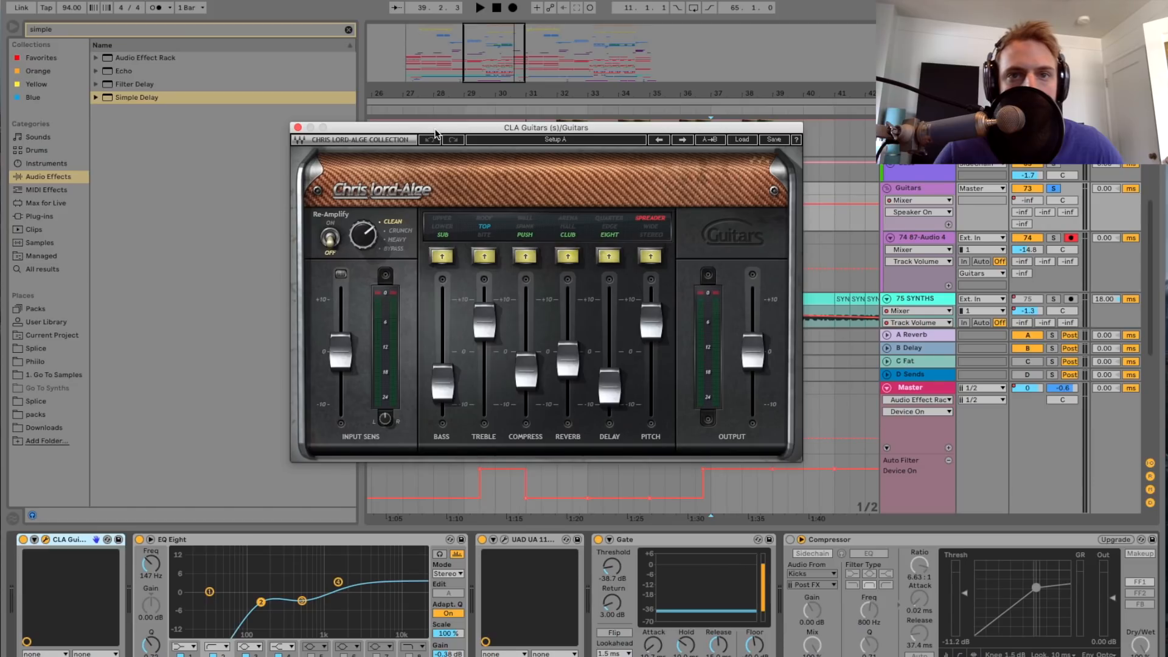
click(298, 127)
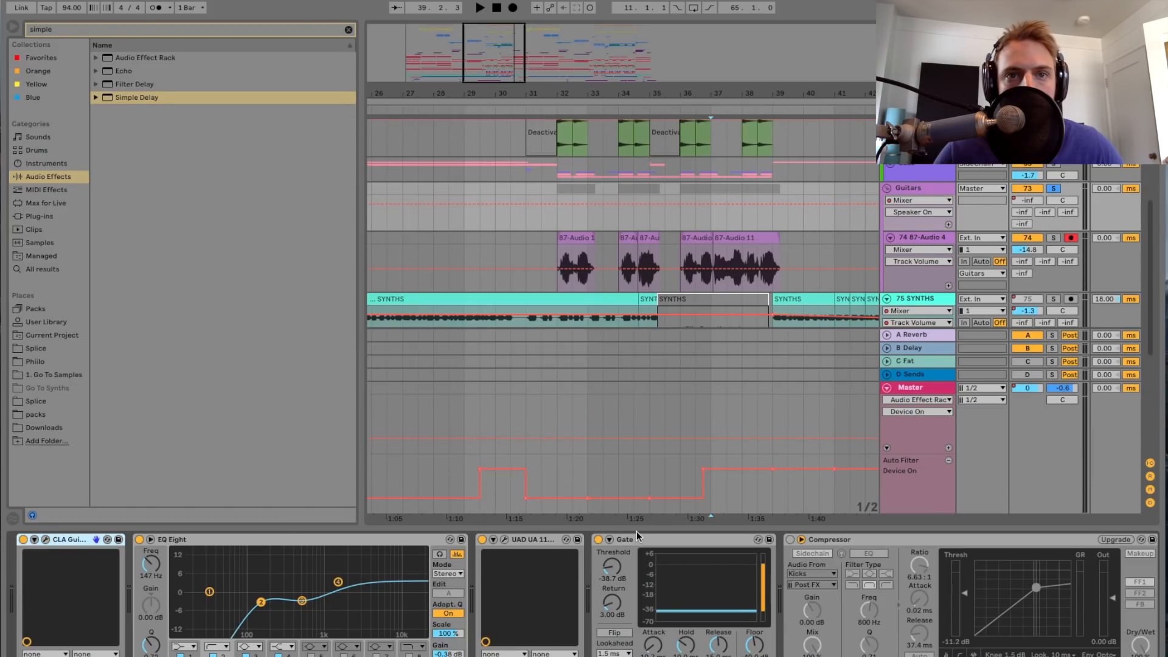
Step: Switch the Guitars group's Gate off and back on, view the compressors after it, and hide the effect chain
click(598, 539)
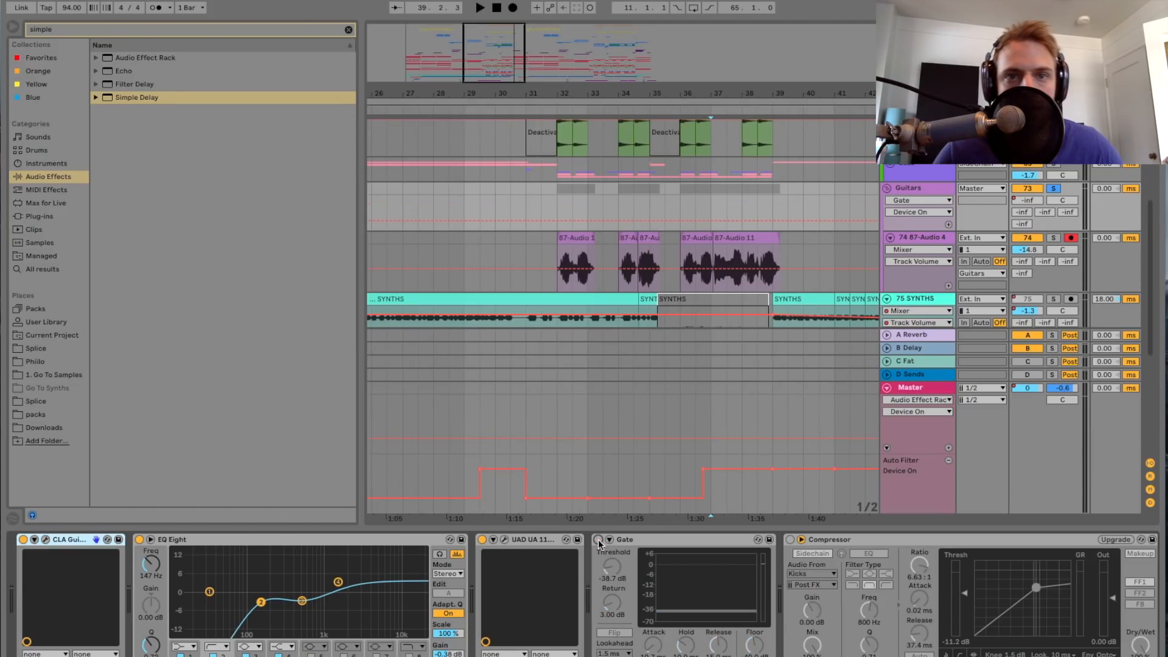
click(598, 540)
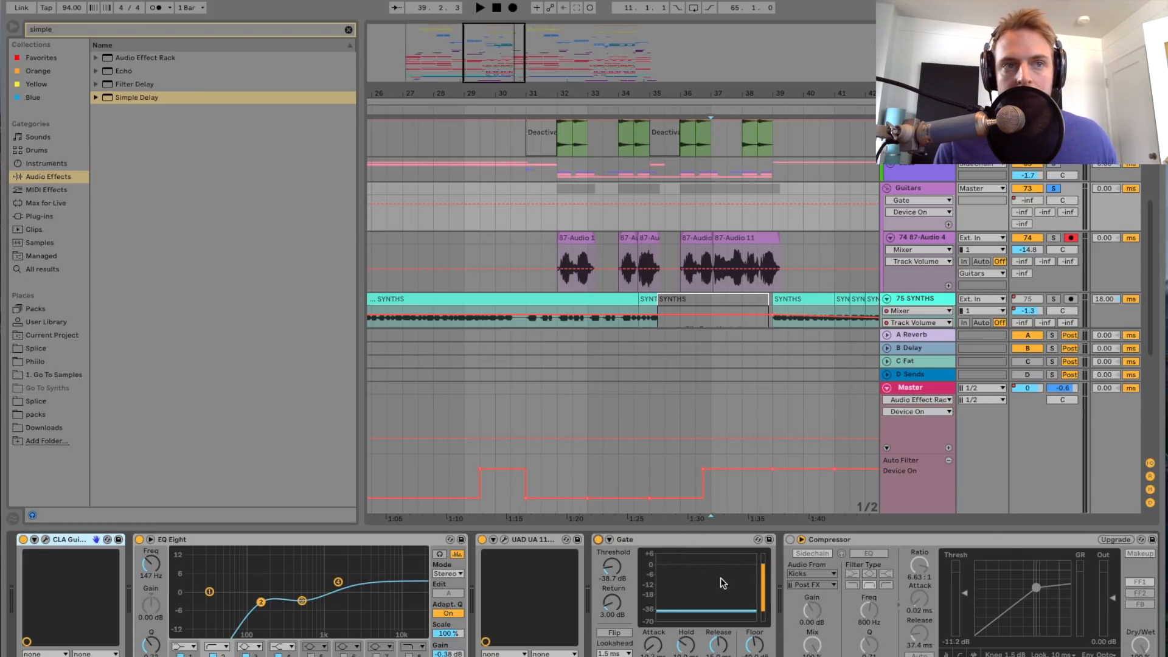
scroll(721, 578, right, 6)
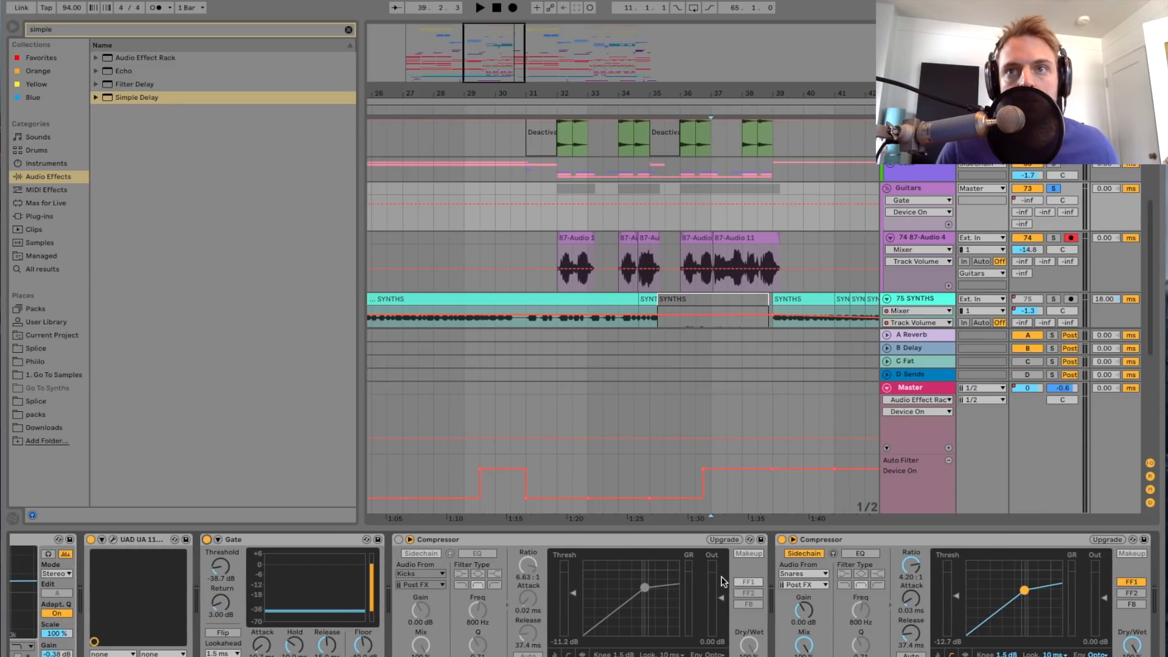
key(alt+super+l)
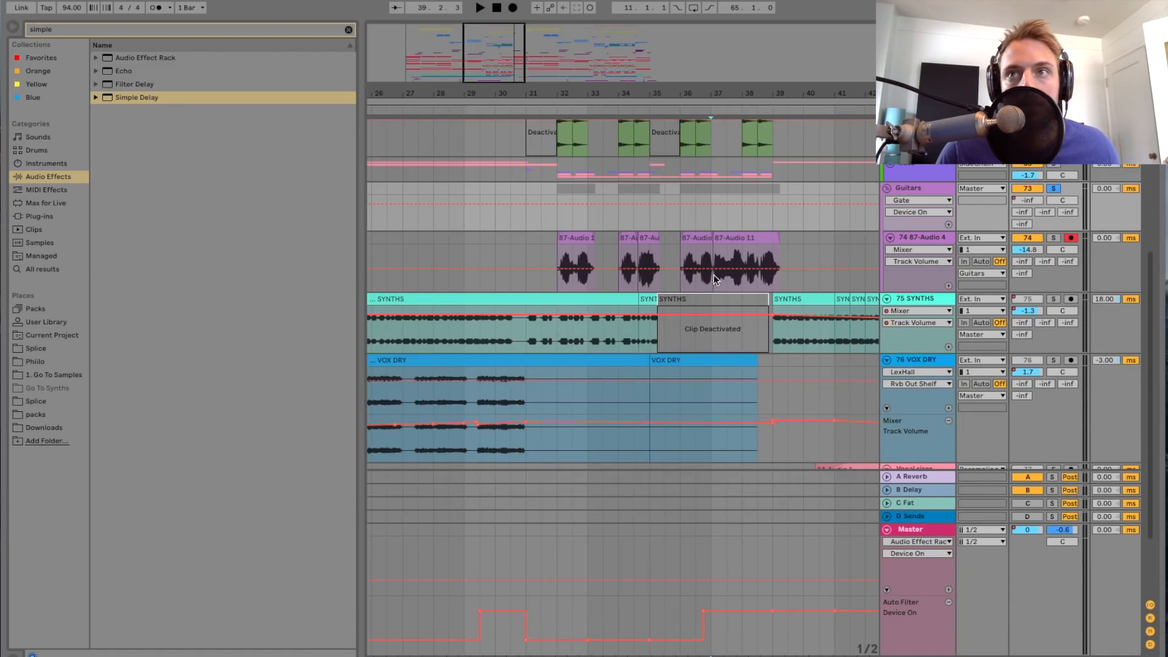
Step: Unsolo the Guitars group, solo the 75 SYNTHS track, play it from bar 11 and show its effects
scroll(713, 277, left, 5)
drag(476, 87, 478, 61)
click(1054, 189)
scroll(596, 342, left, 4)
drag(432, 66, 423, 78)
scroll(516, 268, left, 5)
click(487, 333)
click(1053, 298)
key(space)
drag(424, 59, 418, 75)
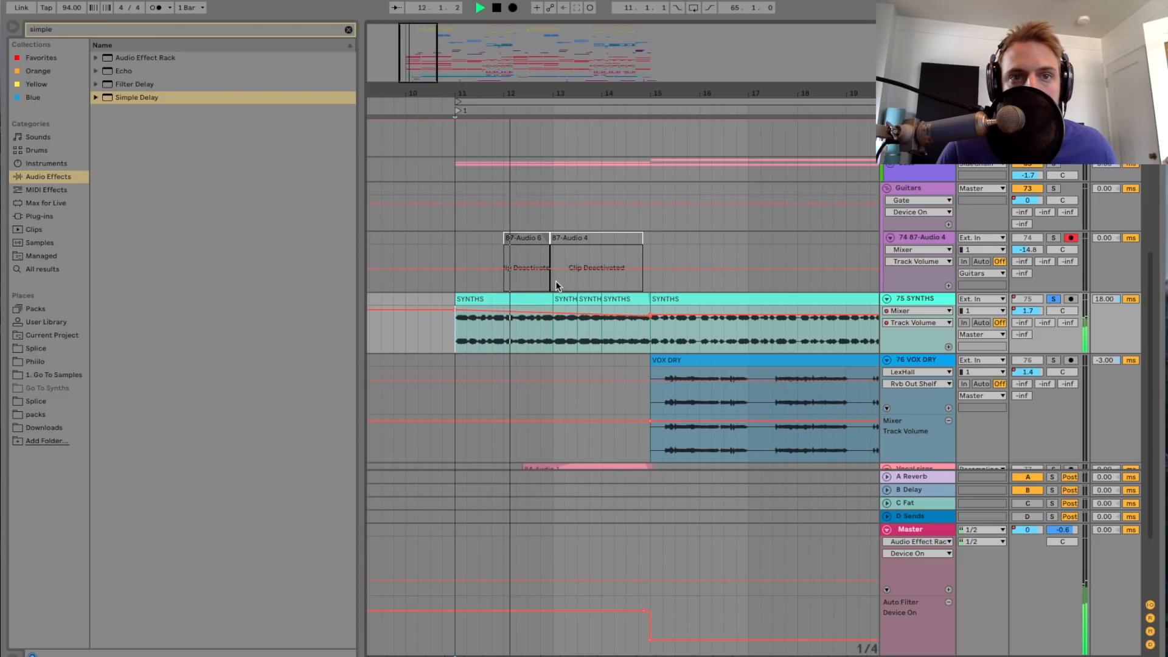
double_click(918, 299)
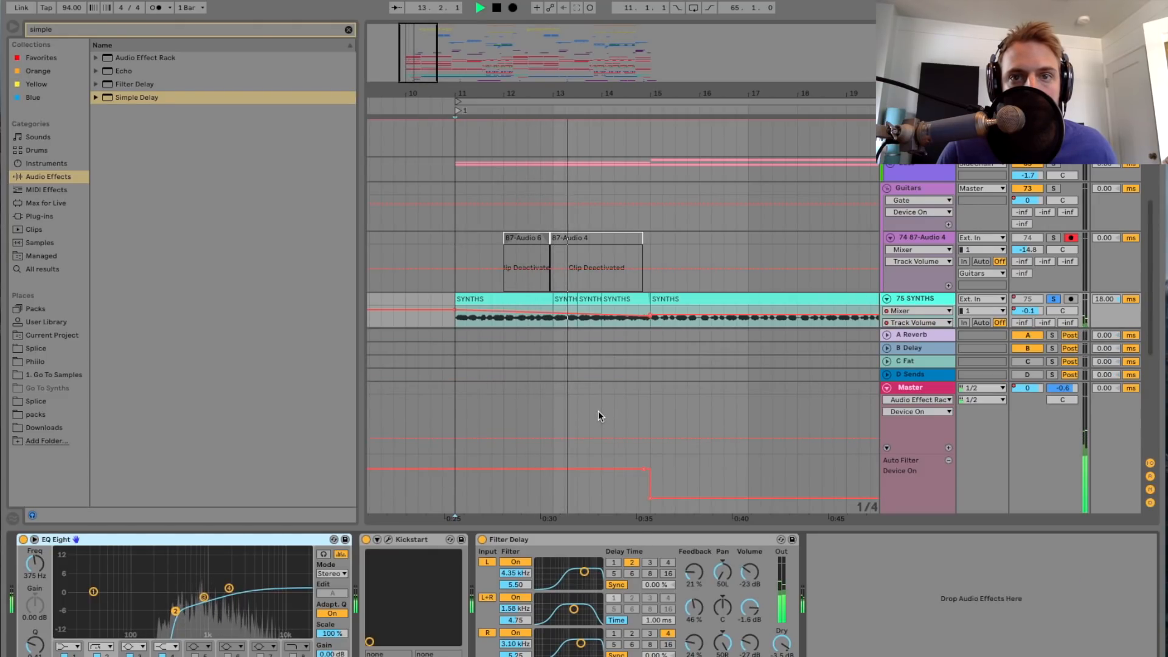
Step: Play the soloed 75 SYNTHS track from bar 11 and switch its EQ Eight off and back on for comparison
scroll(622, 297, down, 1)
scroll(633, 324, down, 2)
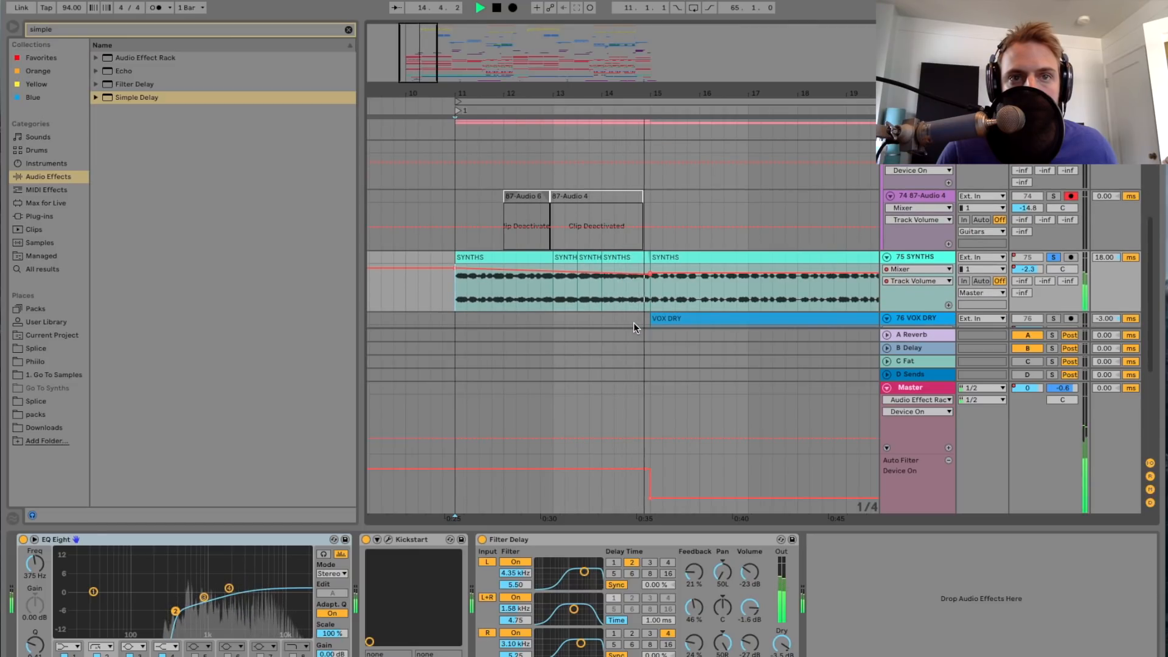
key(space)
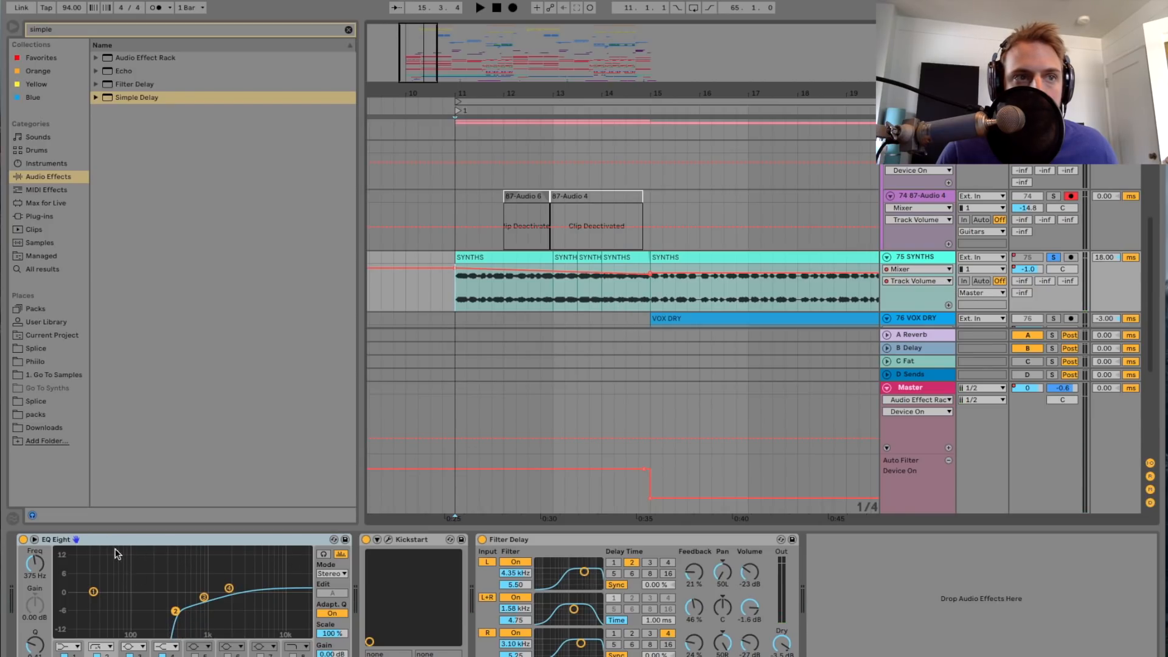
key(space)
click(23, 539)
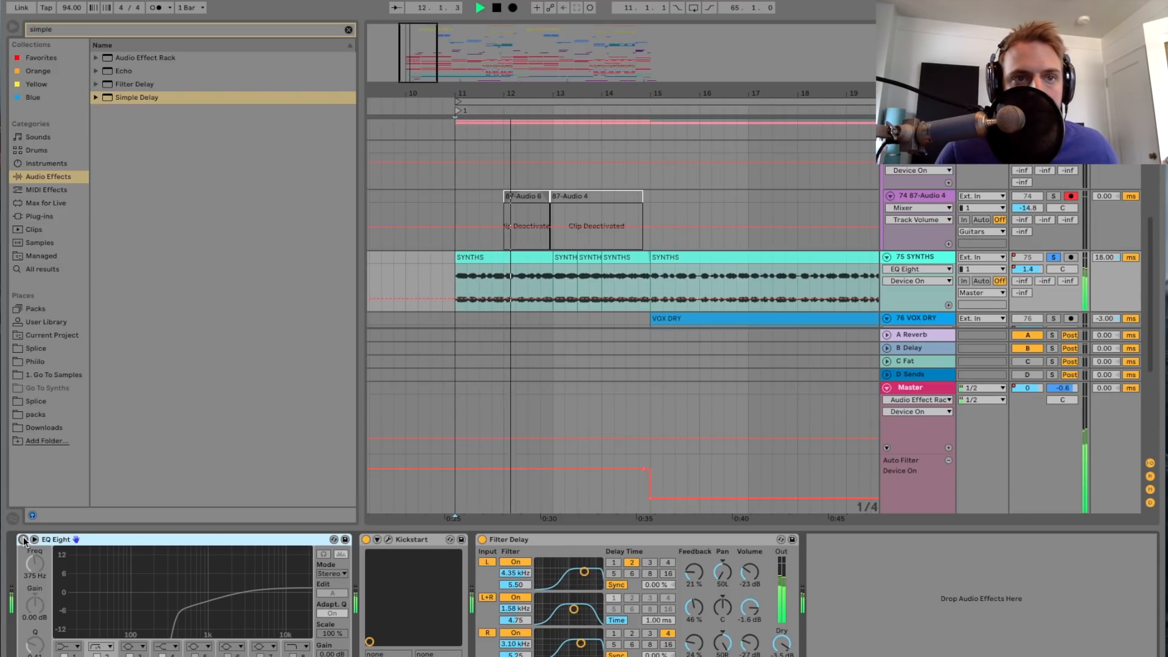
click(24, 540)
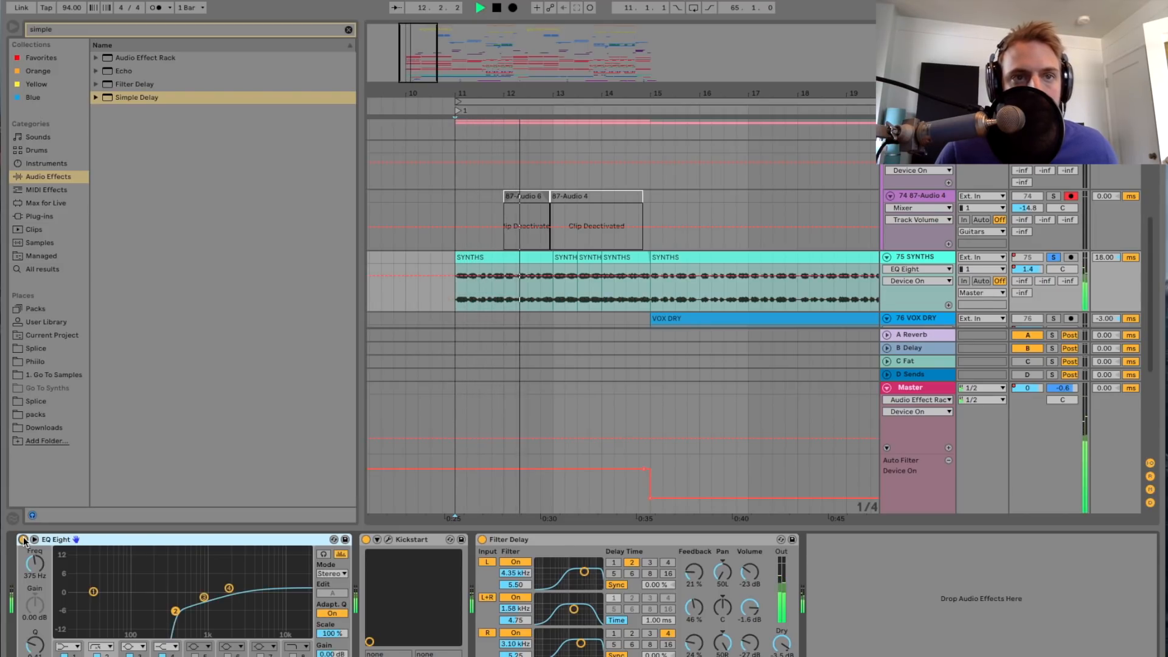
Step: Stop playback, examine the Kickstart plug-in on the 75 SYNTHS track, close its window and view the Filter Delay
key(space)
click(389, 539)
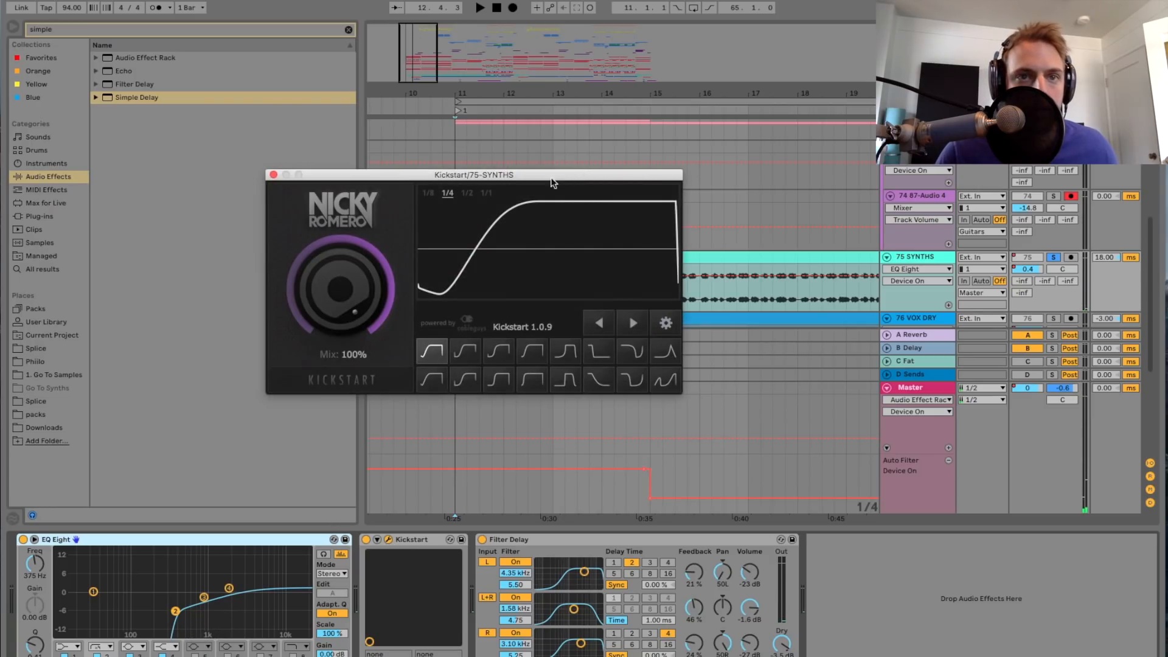
click(274, 175)
click(513, 541)
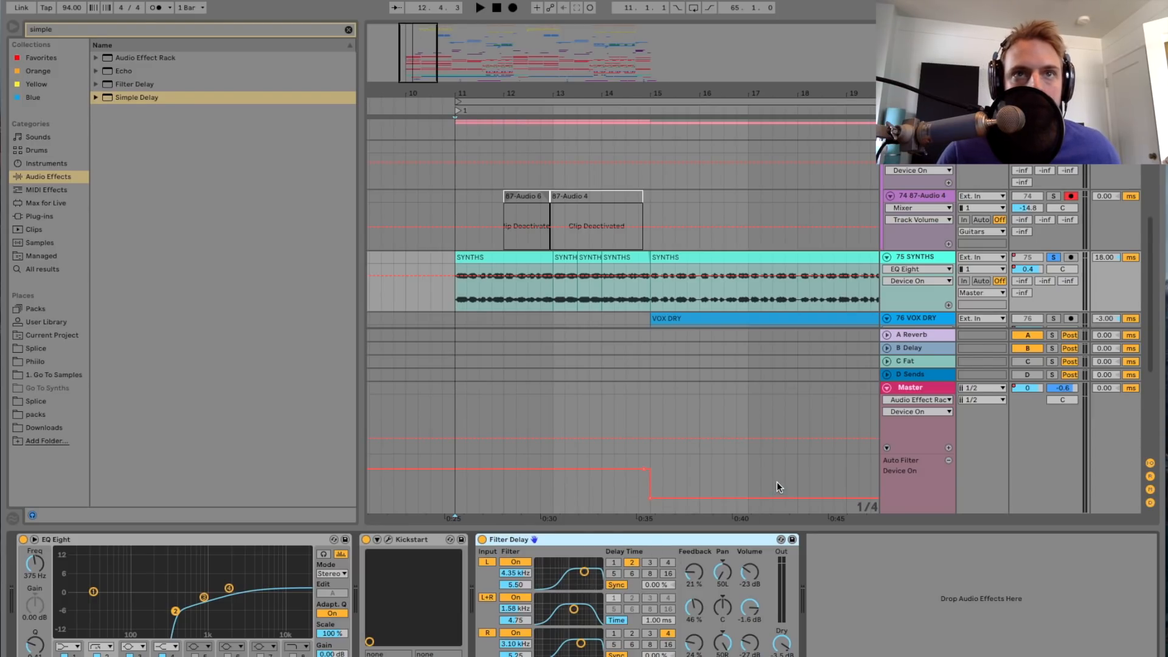
Step: Unsolo the 75 SYNTHS track, play the full mix from bar 11, mute the synths briefly and re-enable the automation
drag(435, 72, 430, 75)
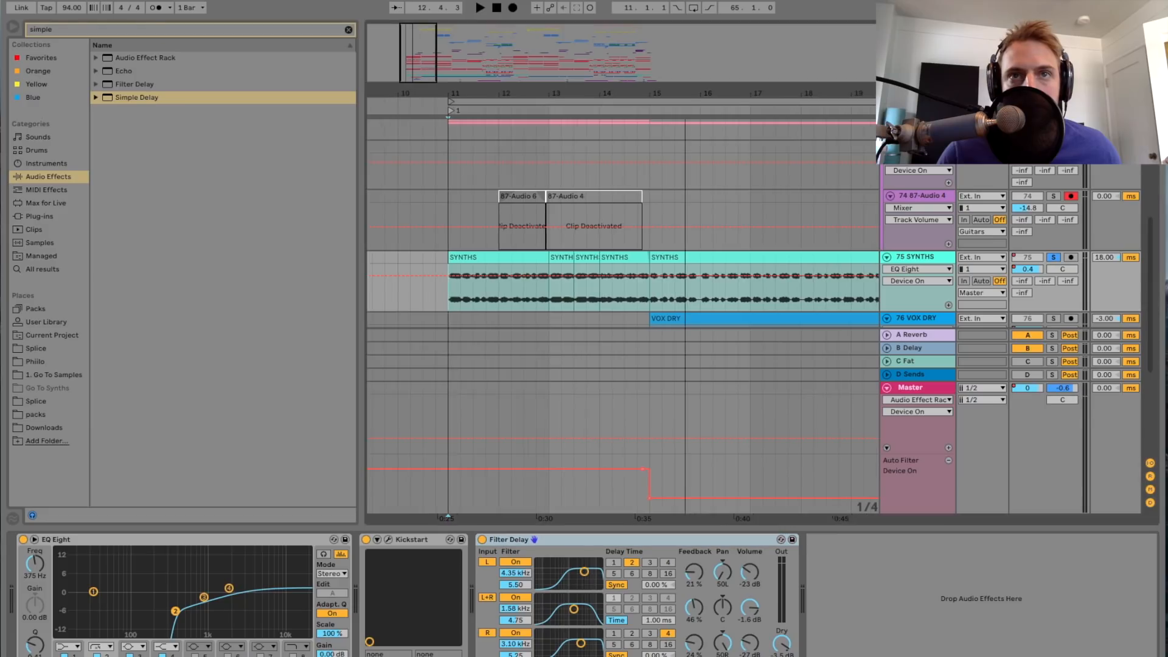
scroll(468, 280, down, 2)
scroll(572, 275, right, 3)
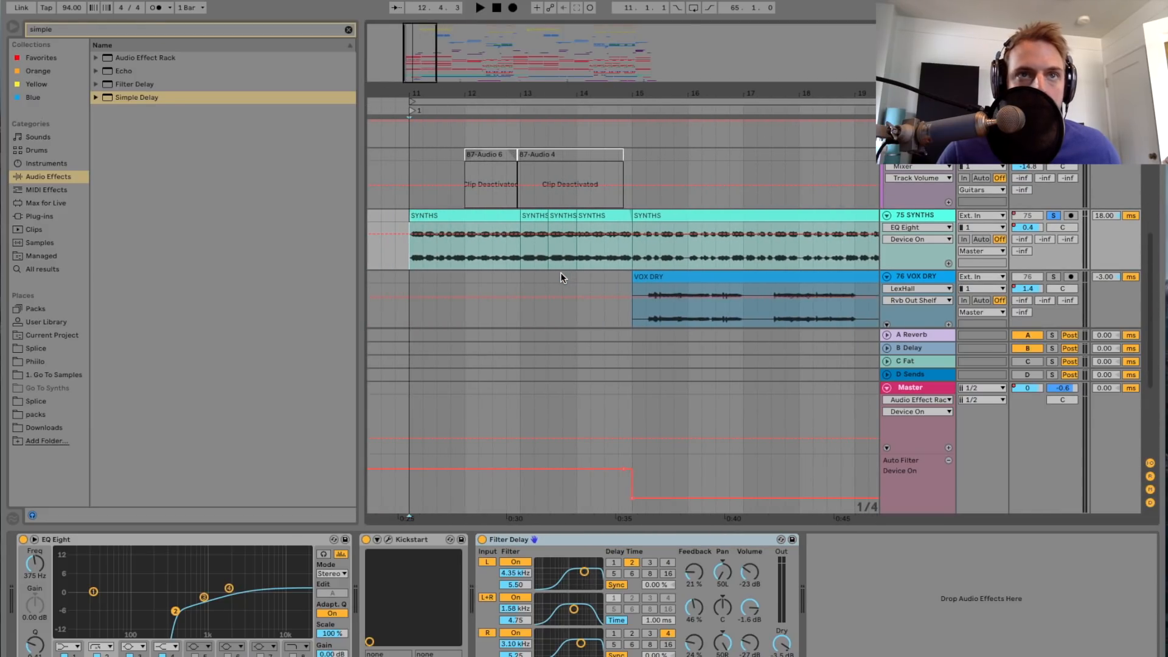
drag(414, 79, 415, 76)
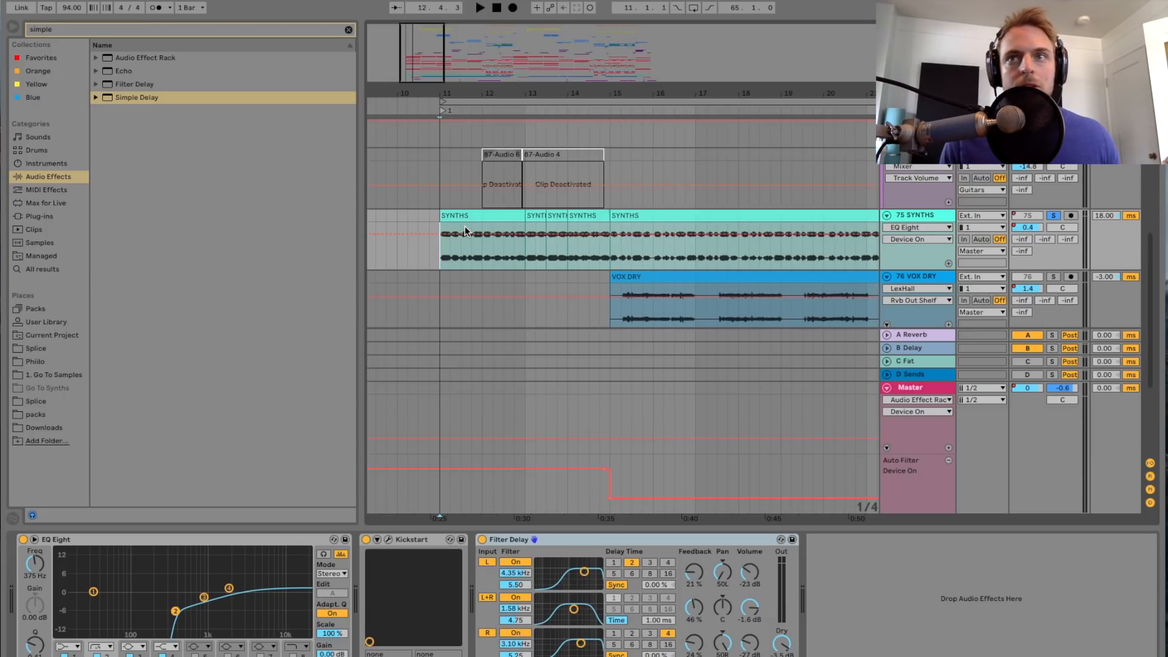
drag(421, 79, 421, 51)
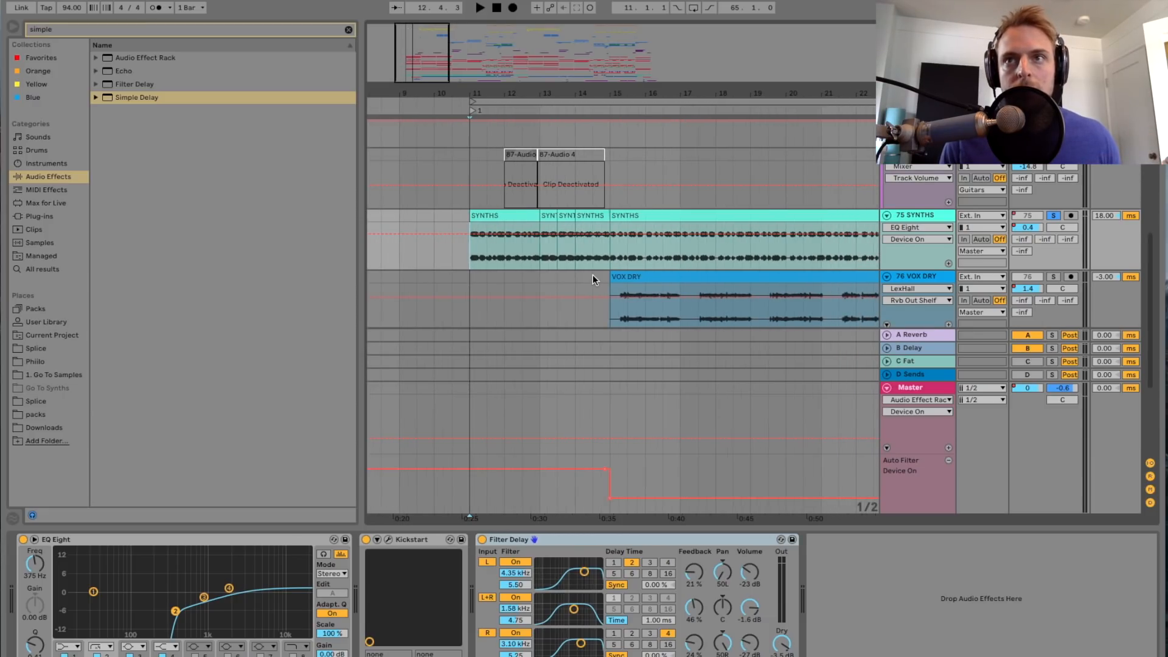
click(1052, 216)
key(space)
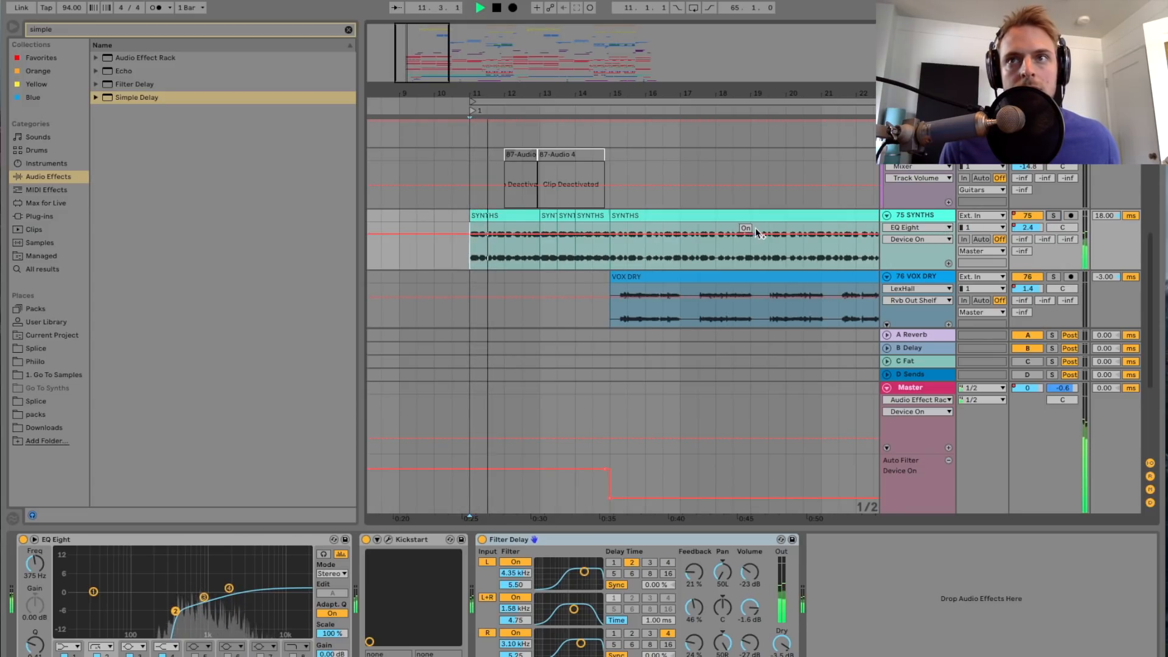
click(1036, 218)
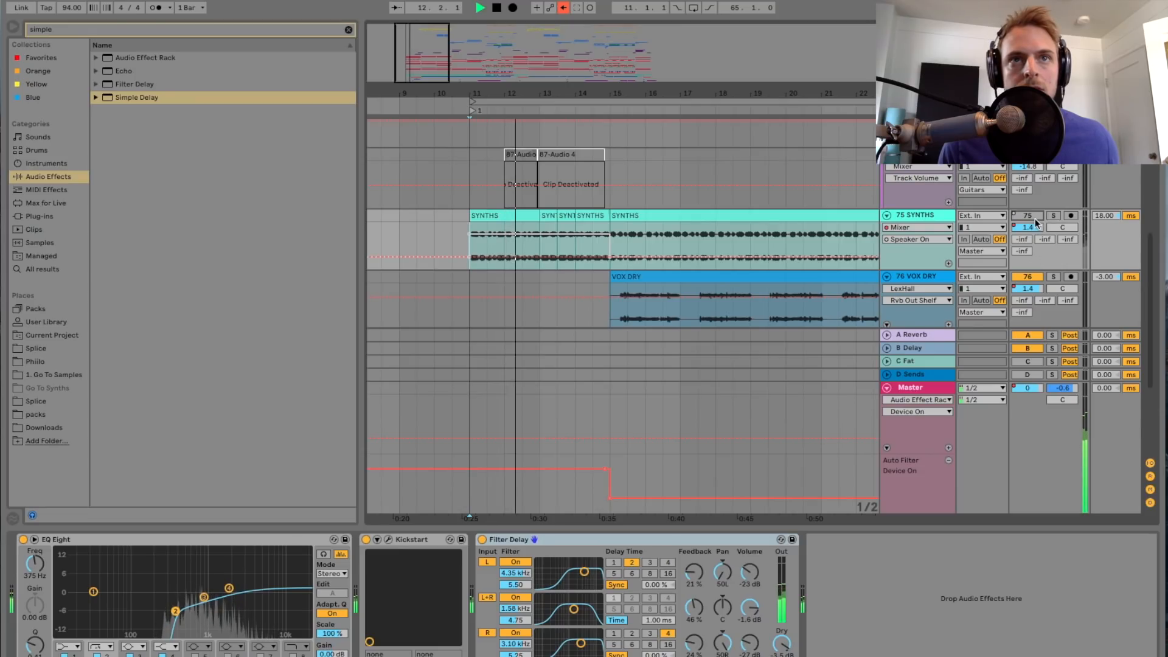
click(564, 7)
drag(430, 64, 431, 60)
key(space)
Step: Play the full mix from around bar 38, briefly solo the 75 SYNTHS track, unsolo it and stop playback
scroll(641, 199, right, 10)
scroll(642, 199, right, 1)
scroll(607, 210, left, 3)
scroll(607, 229, right, 4)
scroll(607, 229, up, 1)
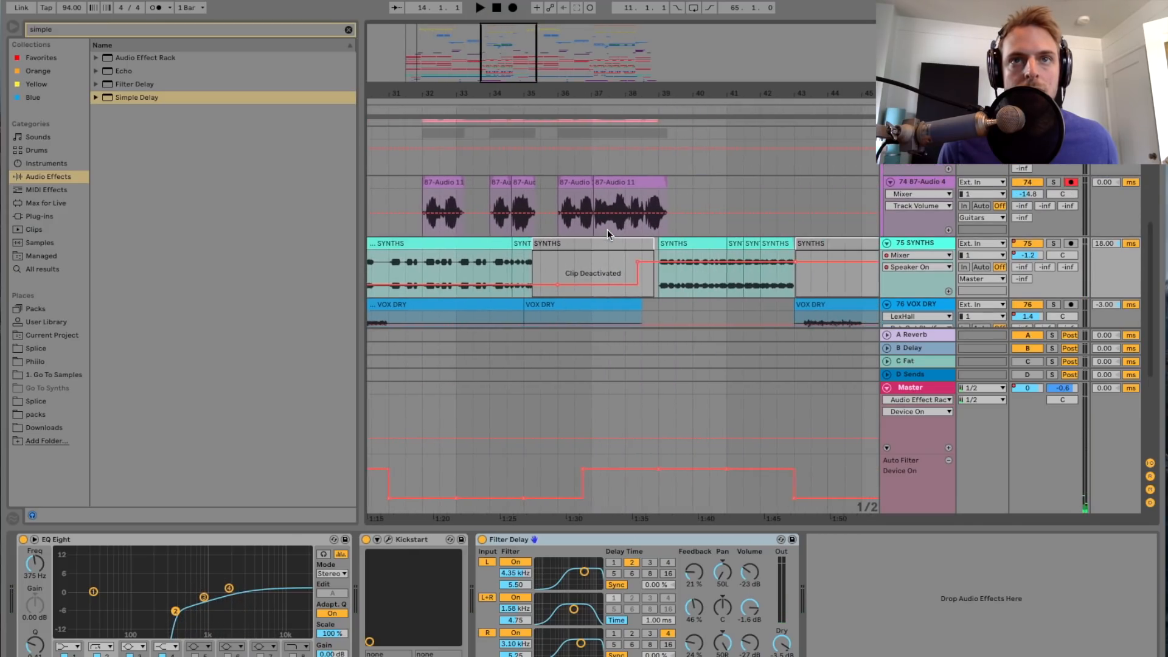
click(642, 229)
key(space)
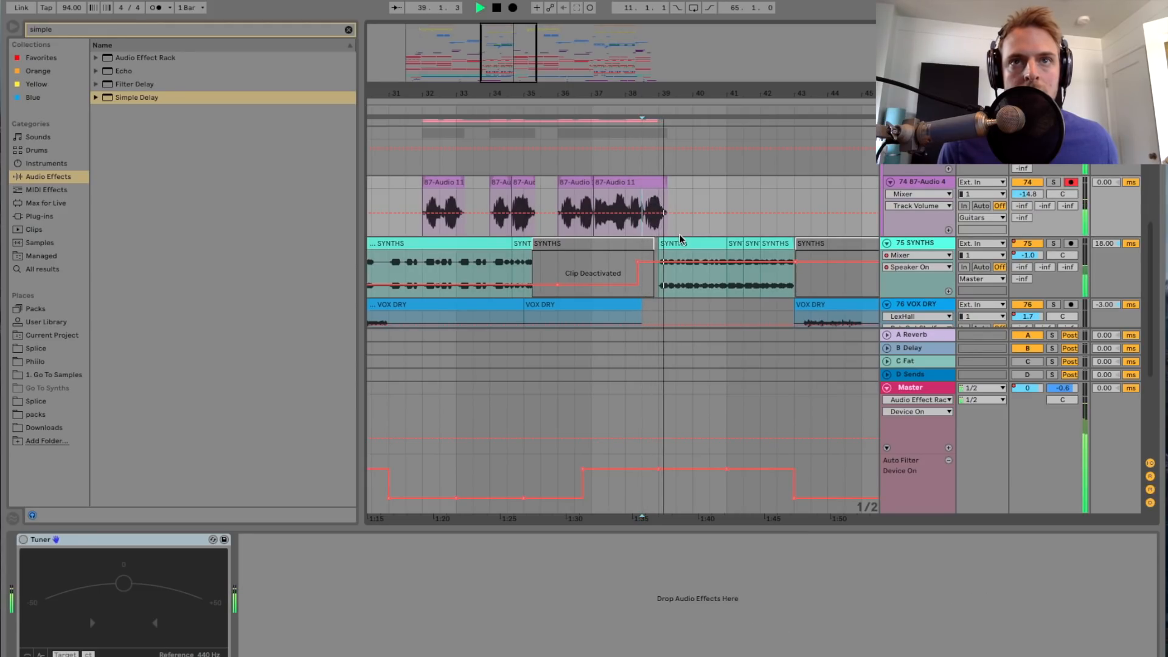
key(minus)
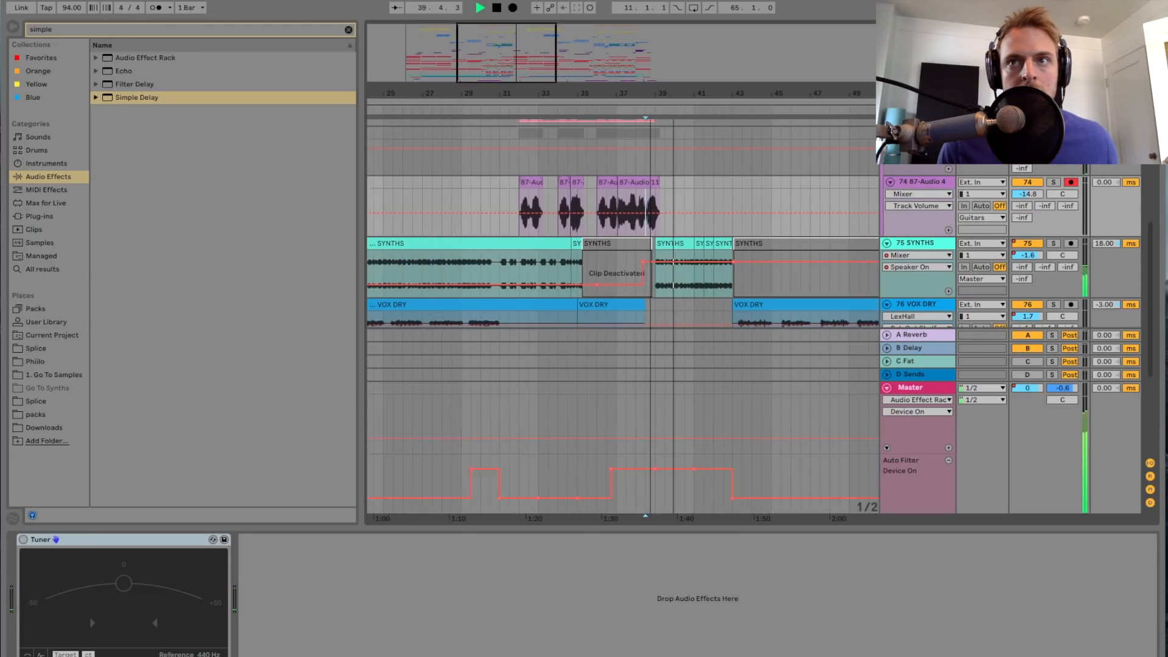
click(1052, 243)
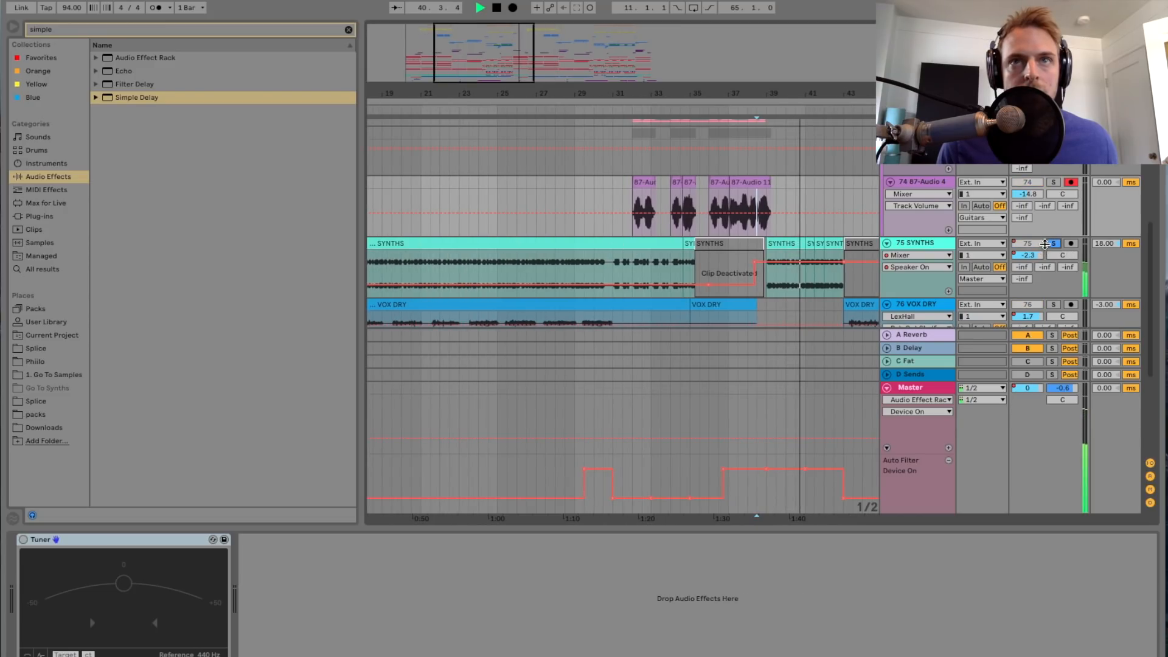
click(1054, 243)
scroll(673, 243, left, 5)
key(space)
Step: Select the start of the VOX DRY track's clip at bar 15 and solo the track
drag(461, 78, 472, 67)
scroll(618, 224, down, 4)
scroll(618, 226, down, 1)
click(550, 204)
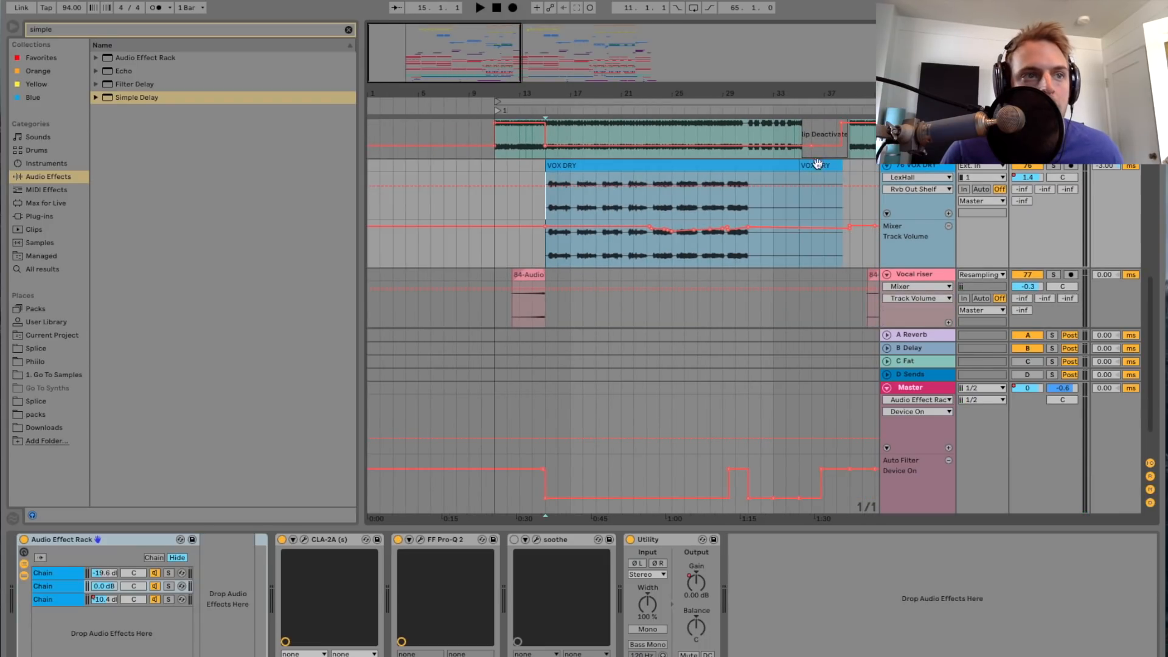
click(1055, 168)
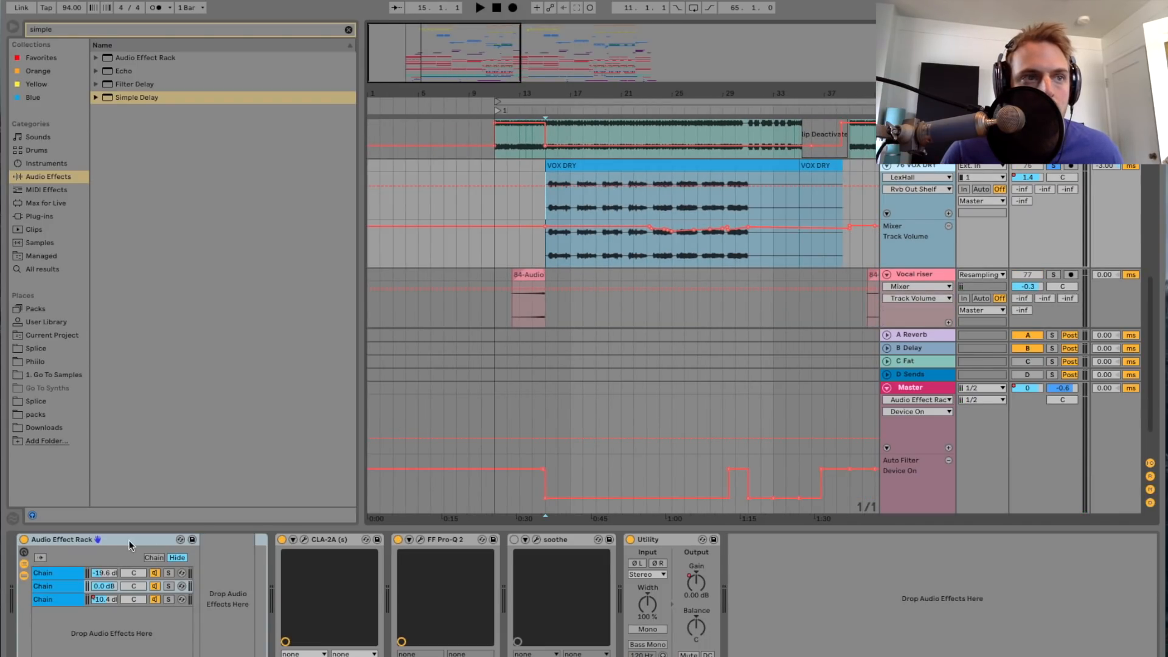
Step: Play the soloed vocal from bar 15 with the Audio Effect Rack, CLA-2A and FF Pro-Q 2 bypassed, and switch all three back on
click(25, 541)
key(space)
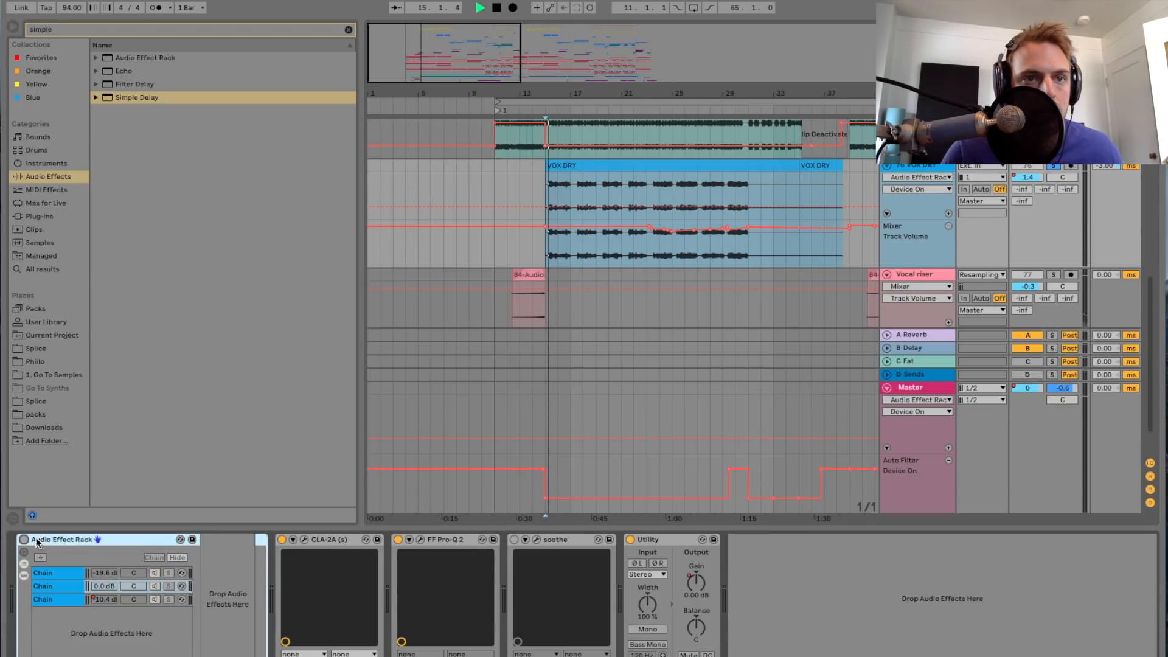
click(282, 539)
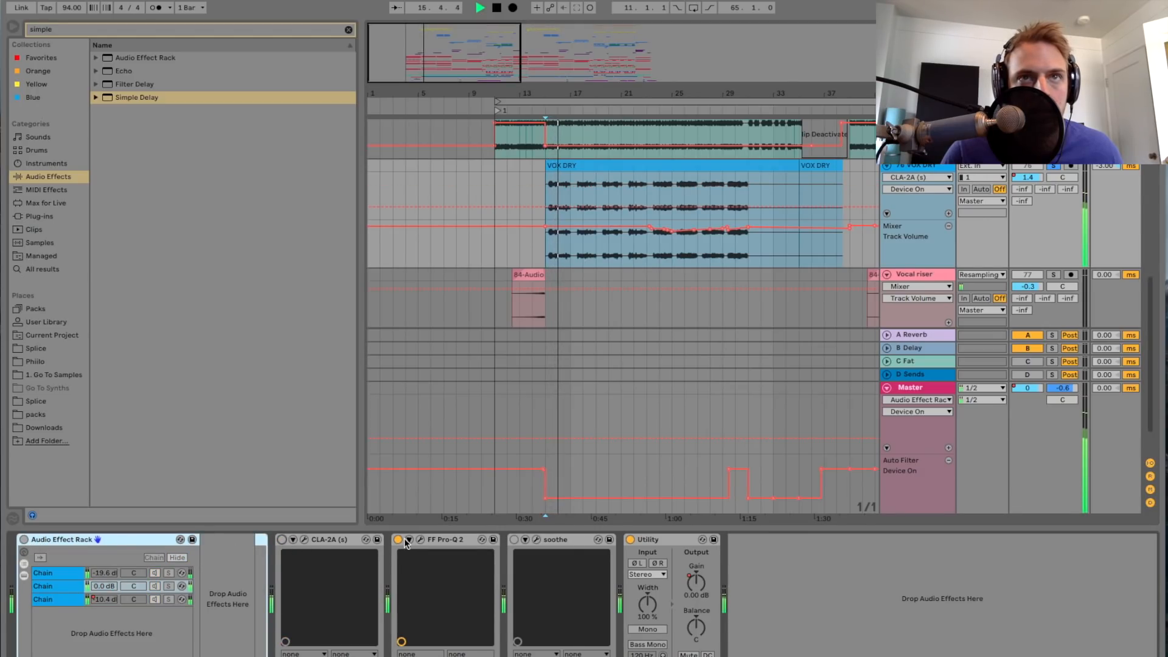
click(399, 540)
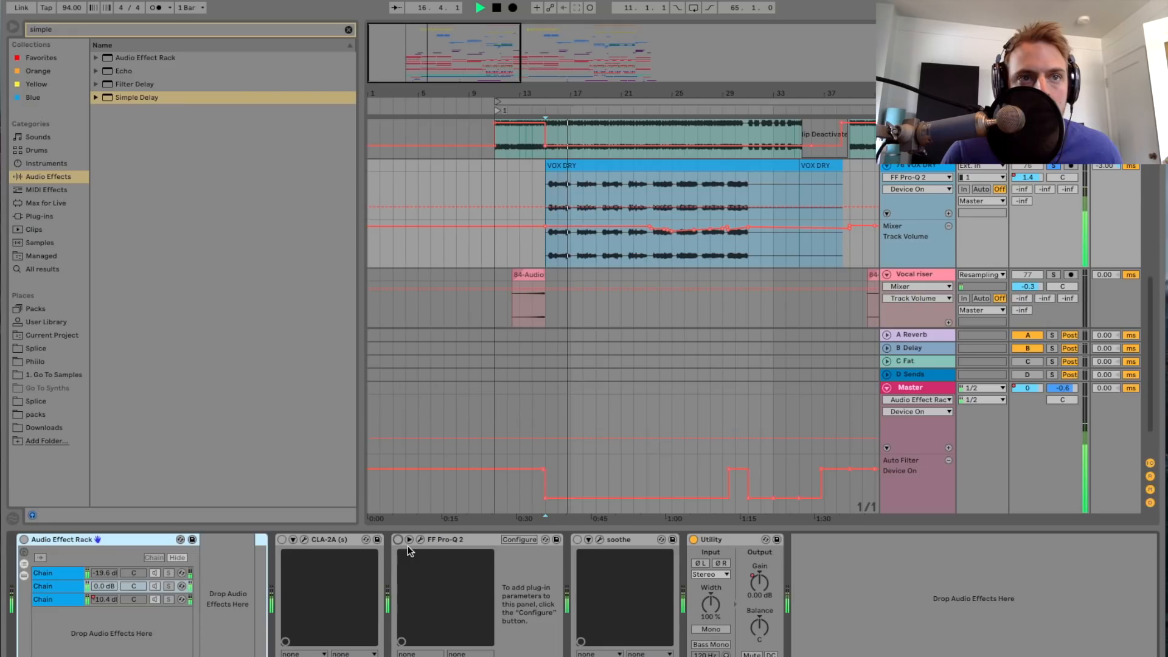
drag(449, 55, 447, 116)
scroll(452, 198, left, 1)
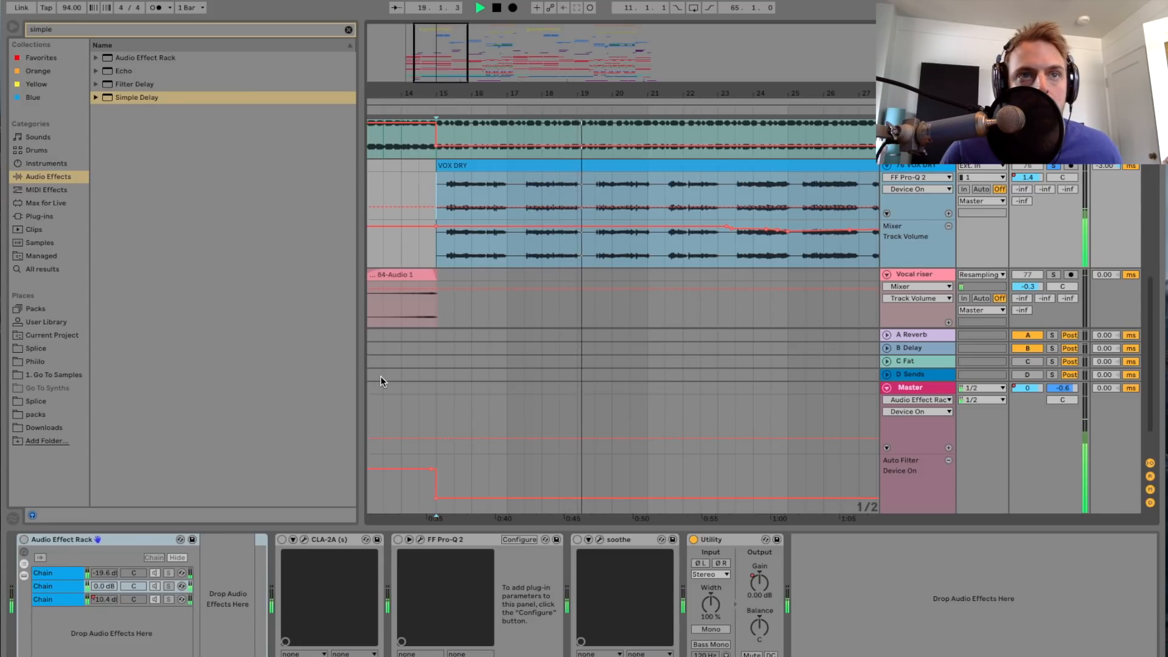
drag(459, 93, 464, 165)
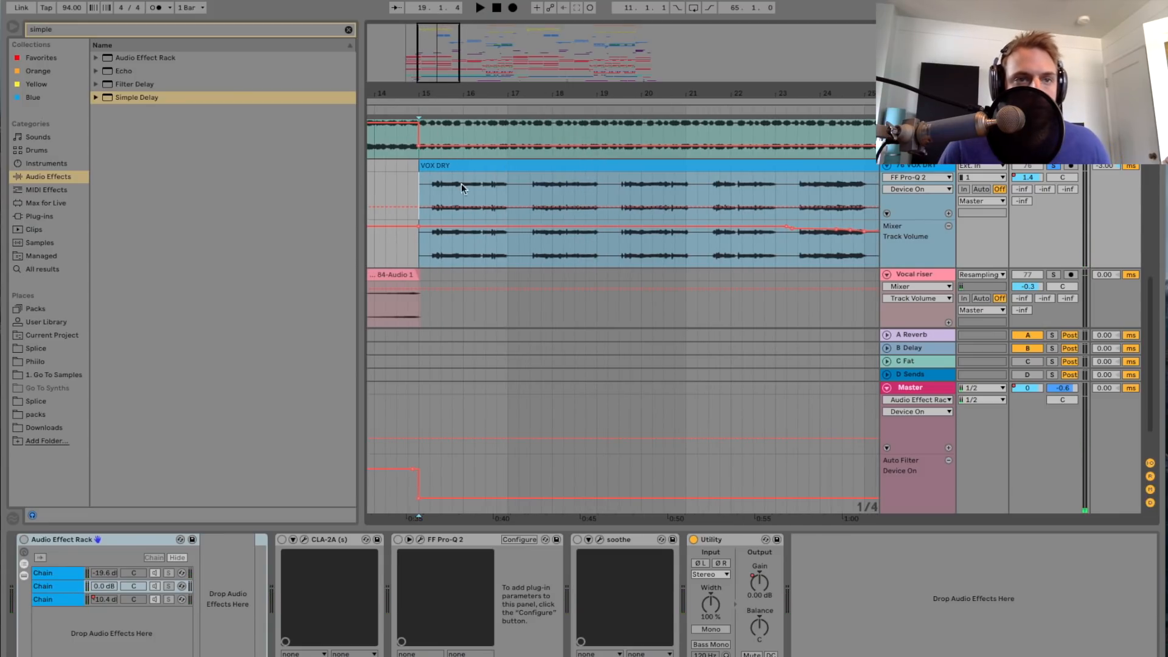
click(25, 539)
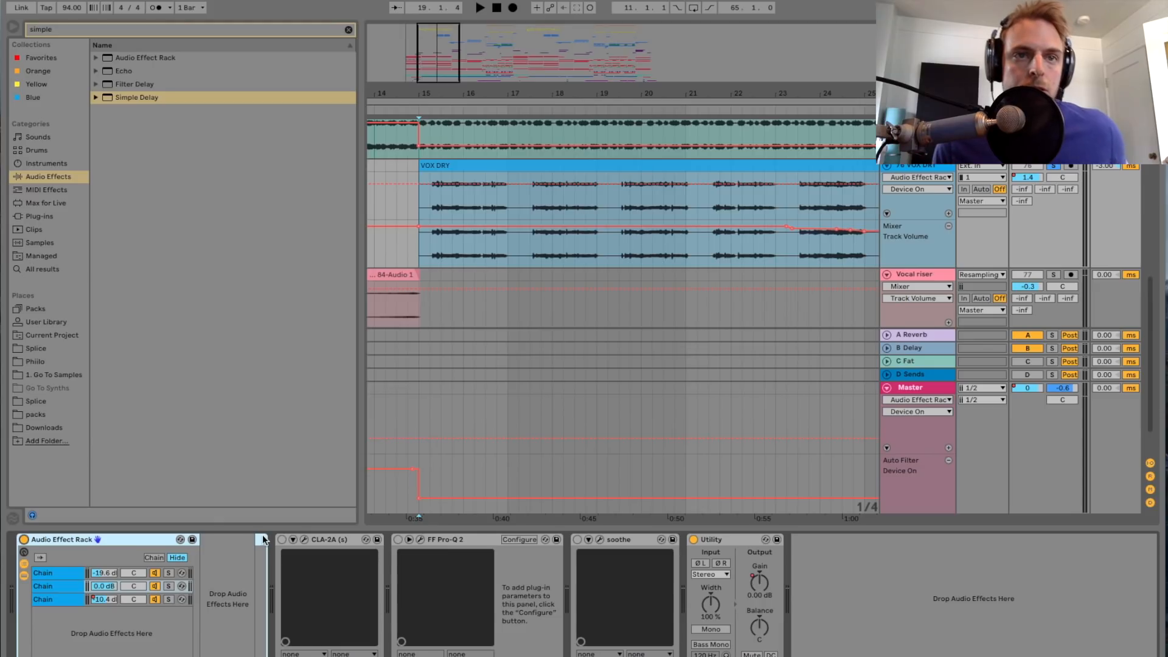
click(283, 540)
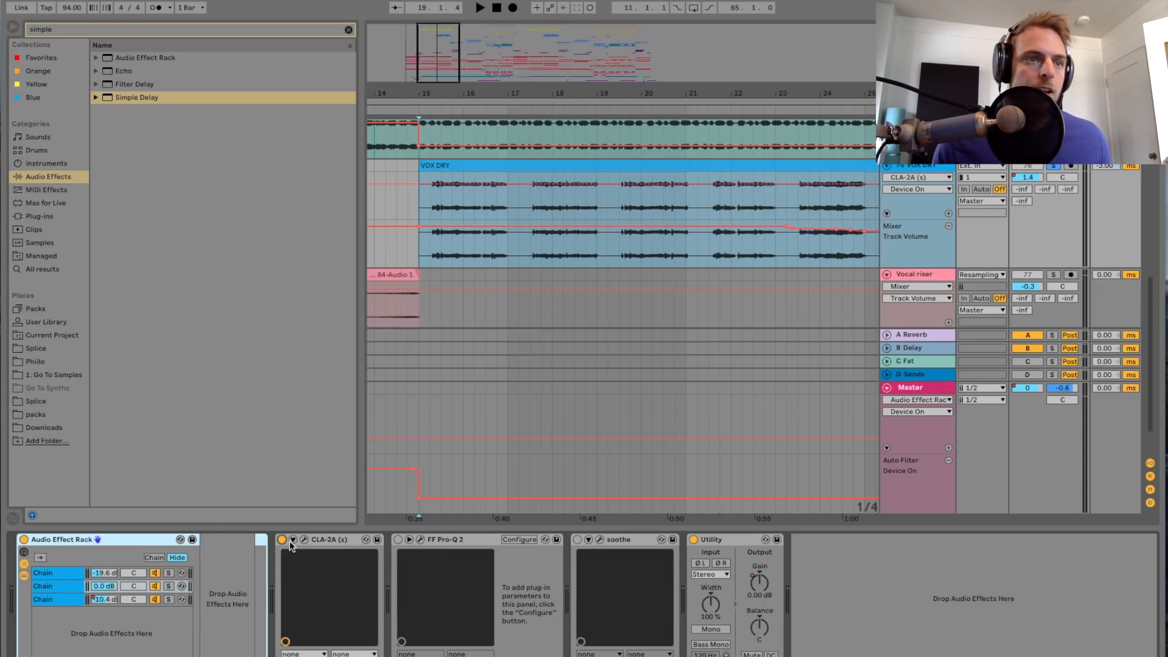
click(398, 540)
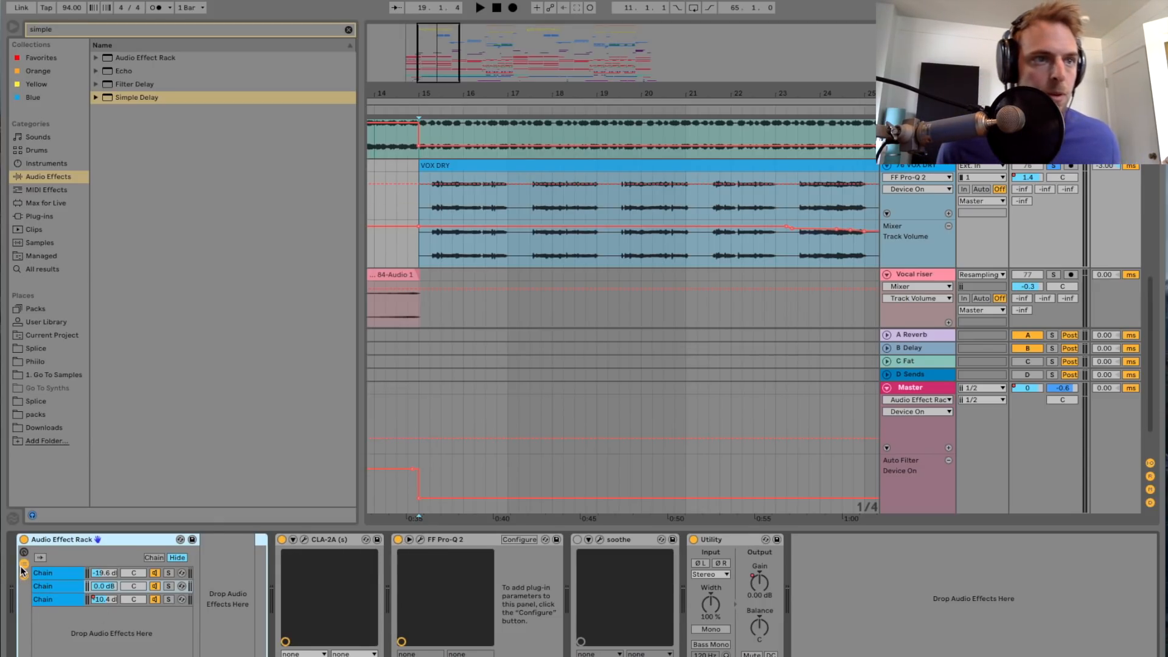
Step: View the vocal Audio Effect Rack's macros and hide them, then examine the devices inside each of its three chains
click(22, 566)
click(23, 565)
click(23, 554)
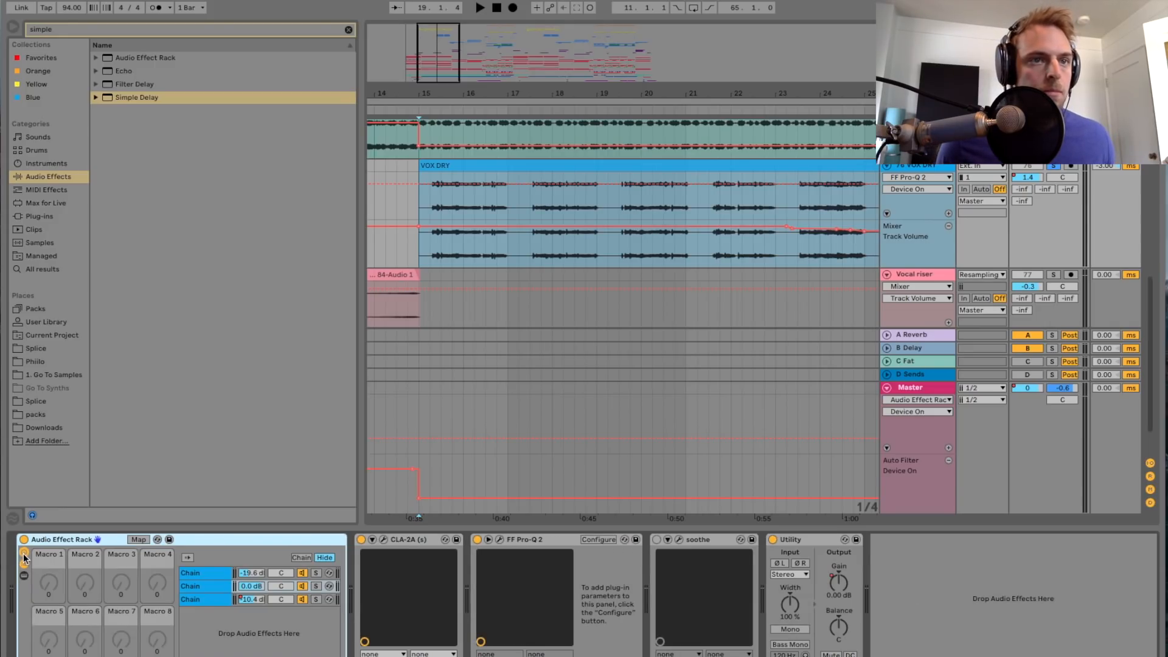
click(24, 553)
click(24, 576)
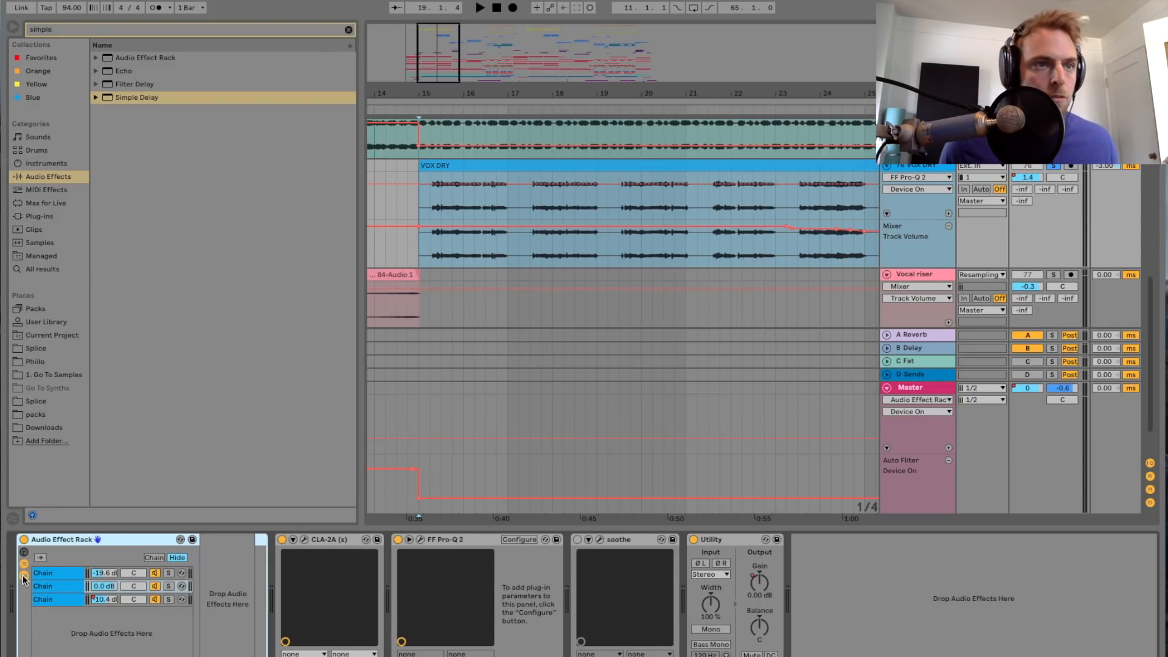
double_click(55, 573)
click(61, 587)
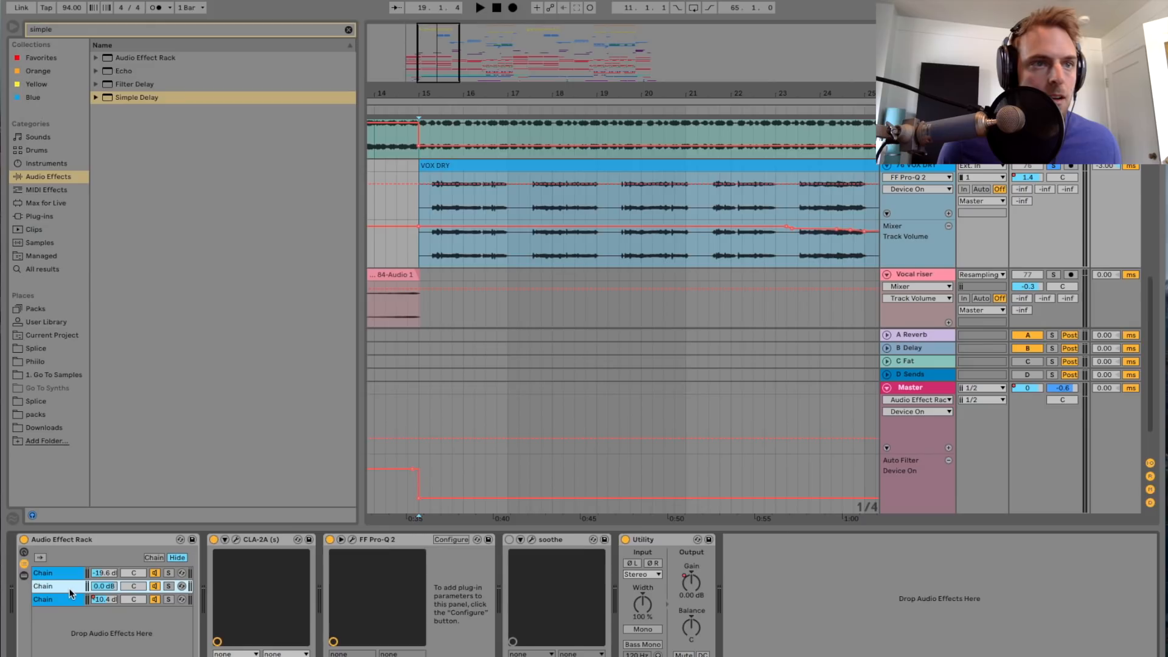
click(65, 601)
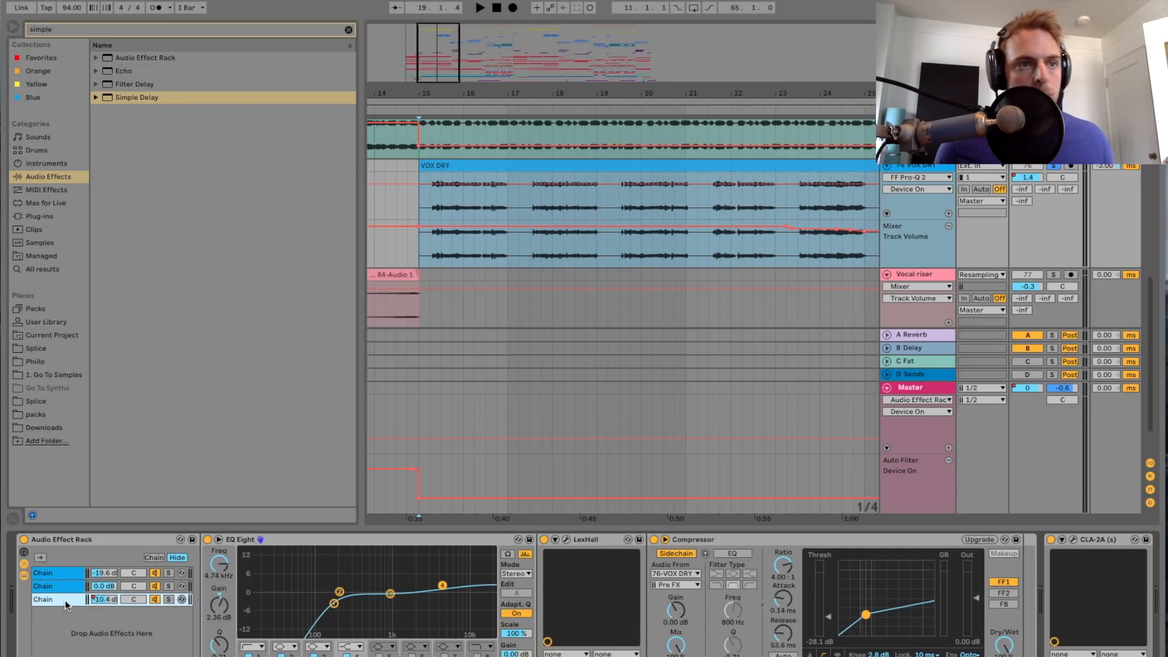
click(68, 586)
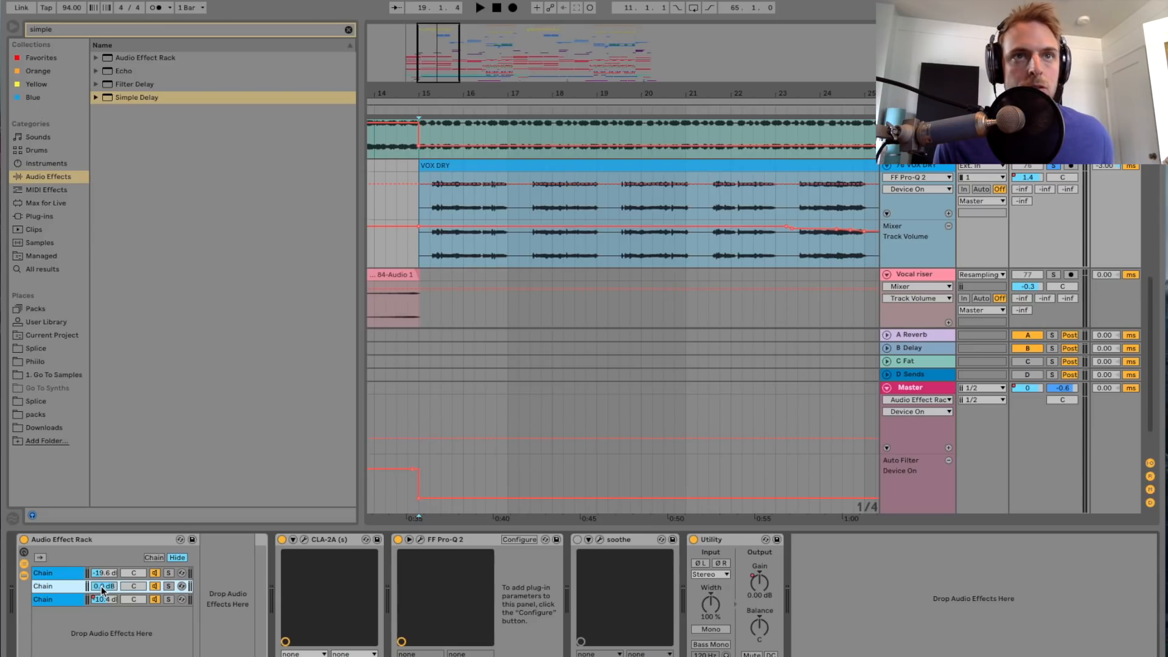
Step: Solo the rack's middle chain, play the vocal from bar 15, unsolo the chain and stop playback
click(168, 586)
key(space)
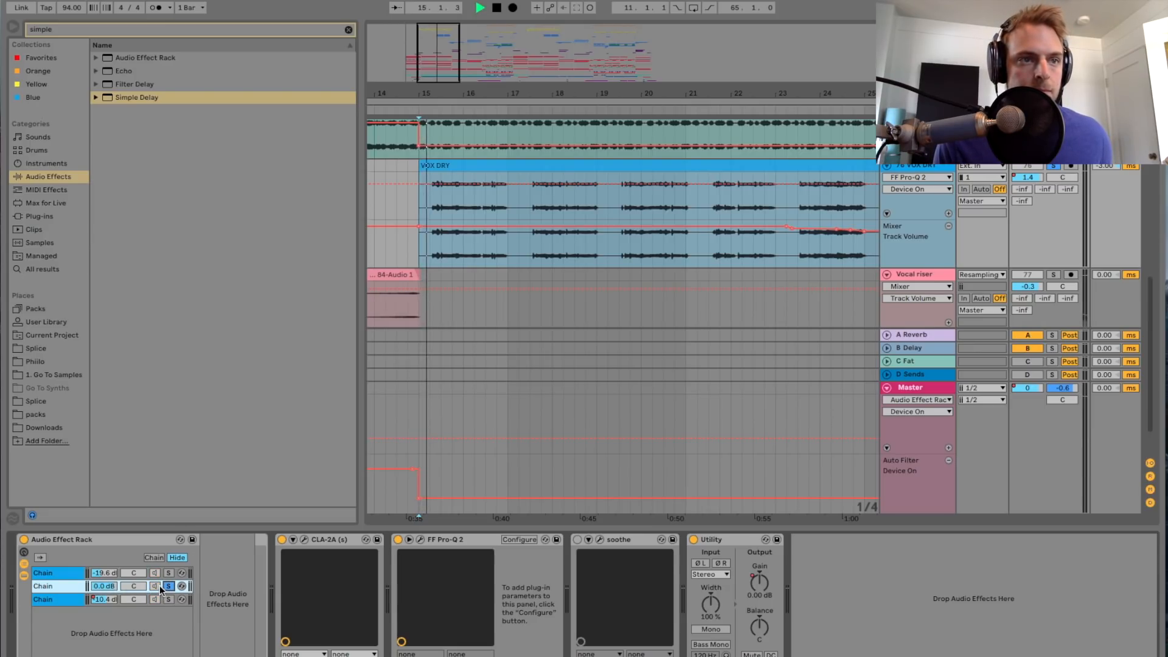
click(168, 586)
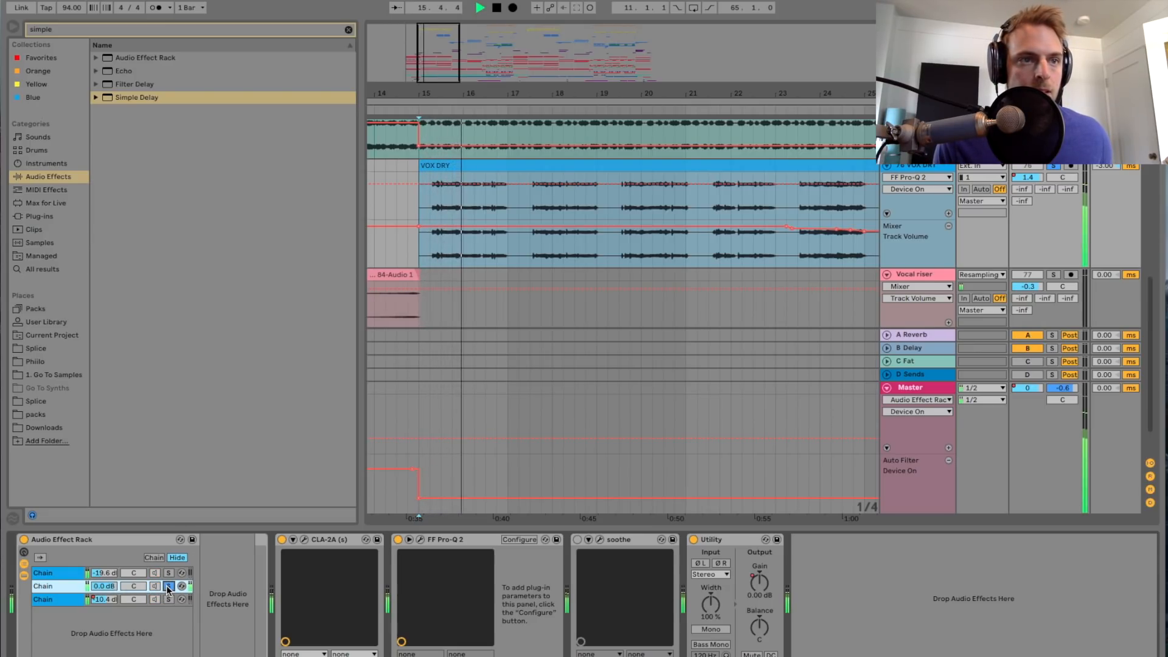
key(space)
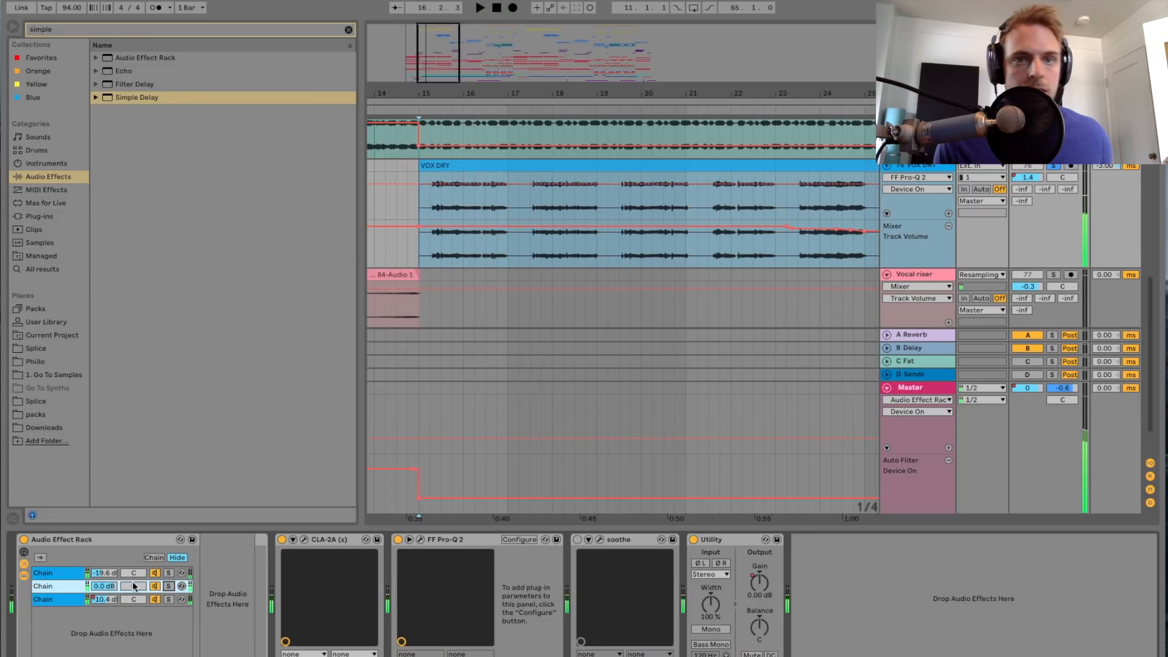
Step: Solo the vocal rack's first chain, play it from bar 15, and examine its EQ Eight and LexVintagePlate reverb settings
click(69, 572)
key(space)
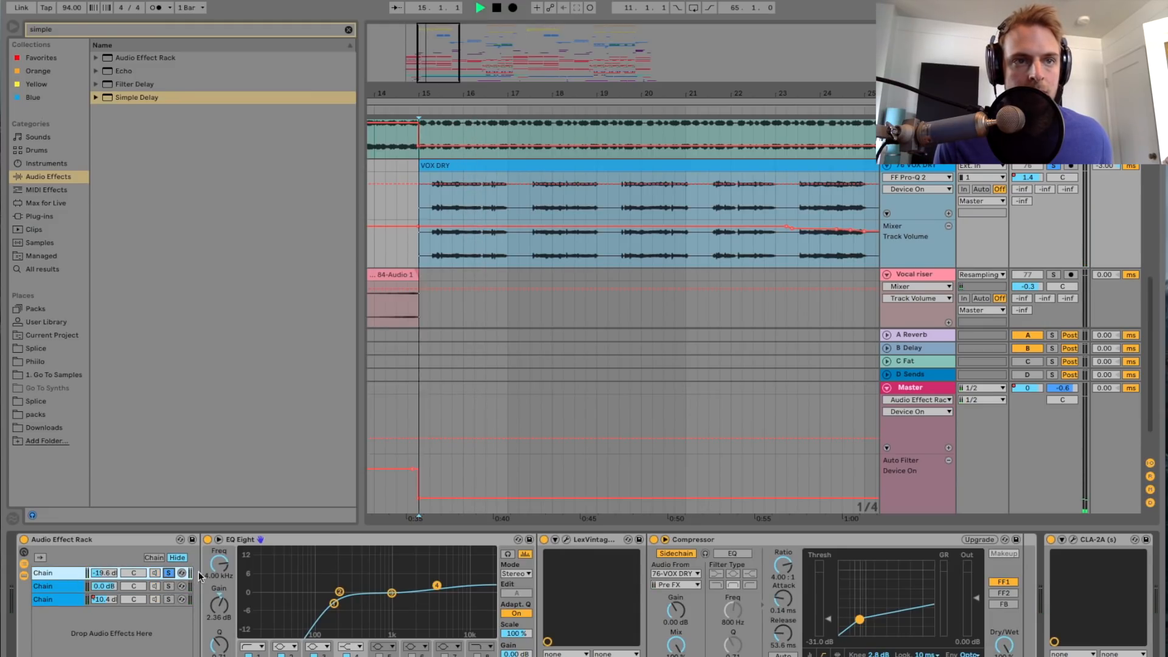
scroll(272, 582, right, 3)
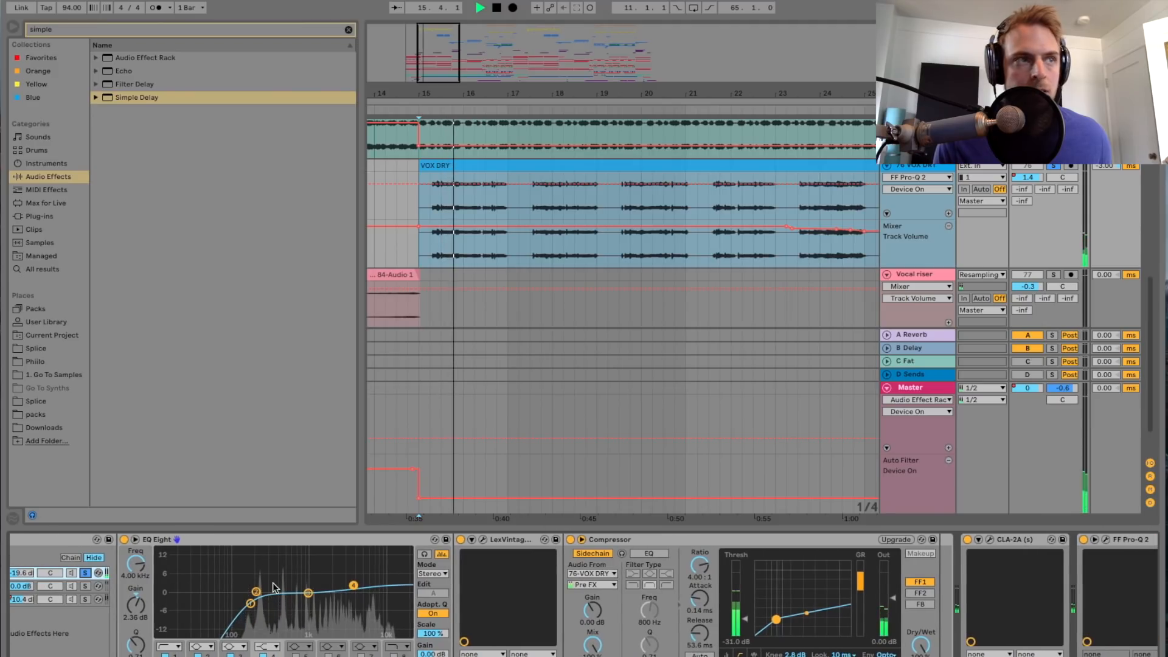
click(483, 540)
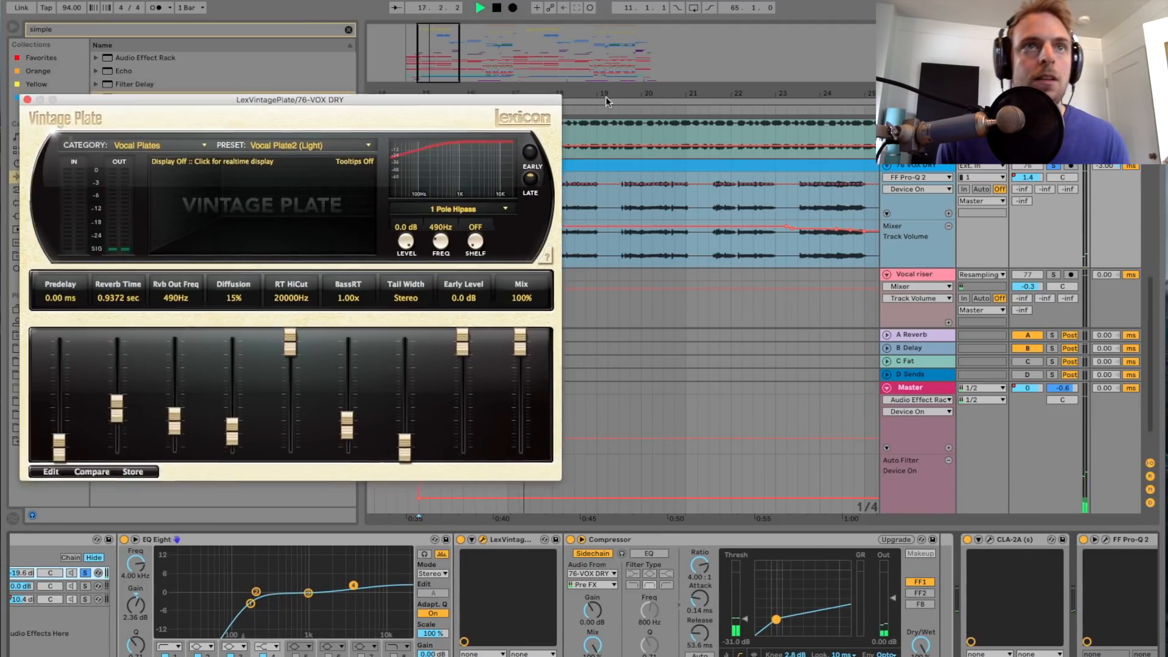
key(space)
drag(487, 93, 534, 85)
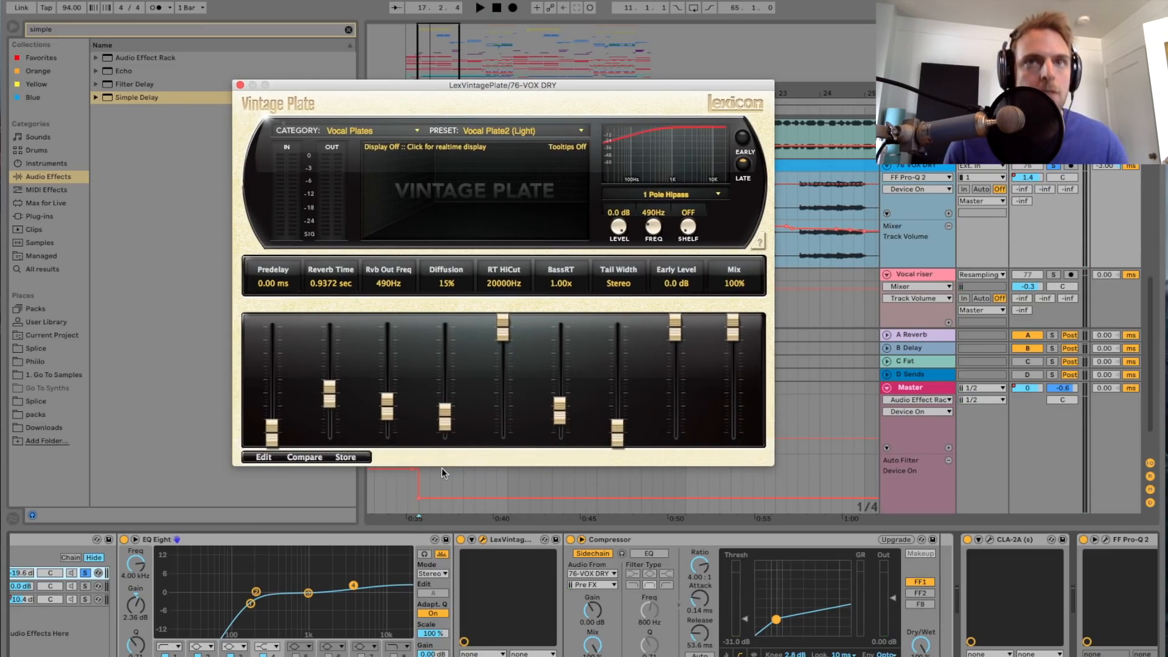
scroll(323, 620, left, 3)
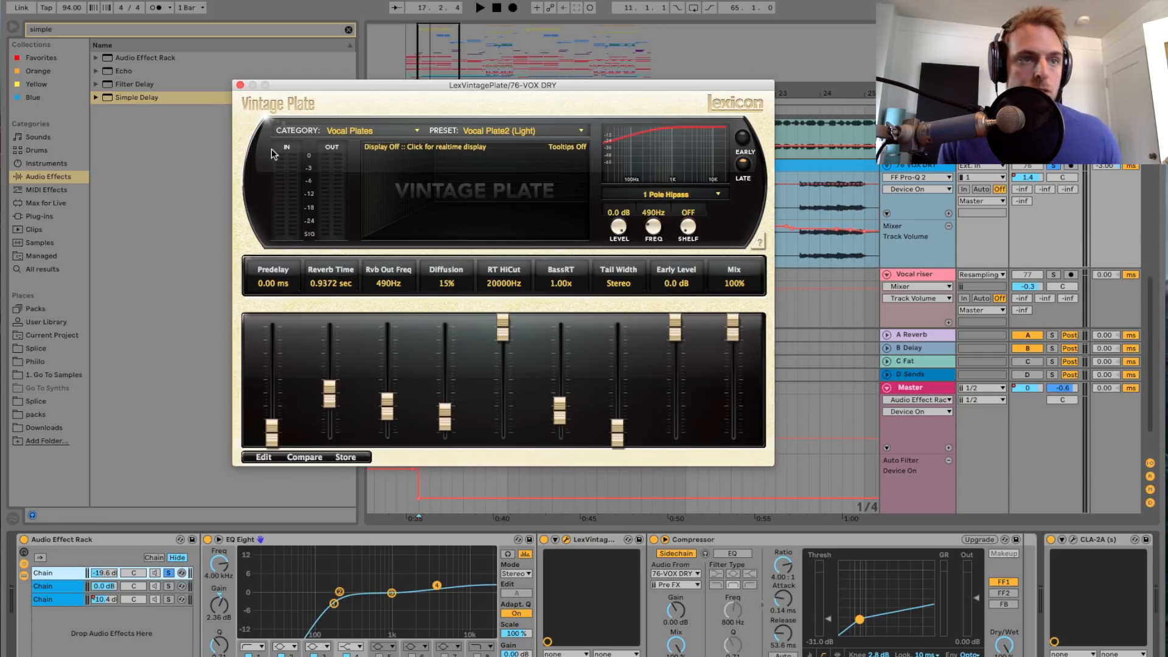
click(241, 85)
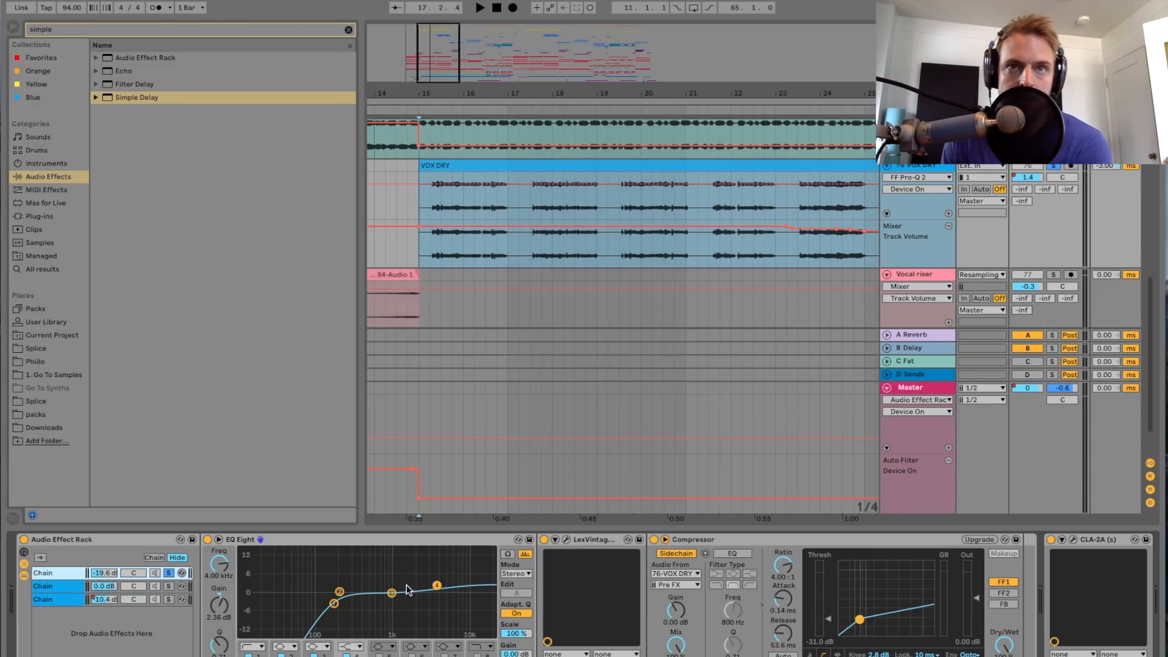
Step: Examine the order of EQ Eight, LexVintagePlate and the sidechained Compressor in the rack's first chain
scroll(408, 588, right, 3)
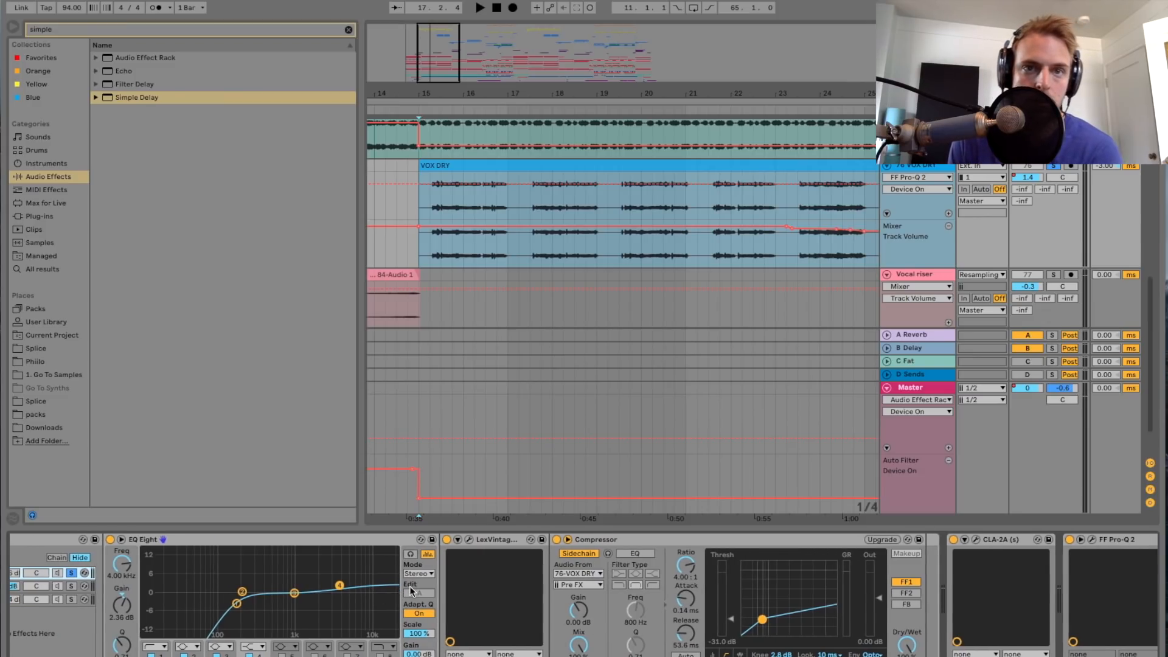
scroll(411, 590, left, 2)
scroll(412, 591, left, 2)
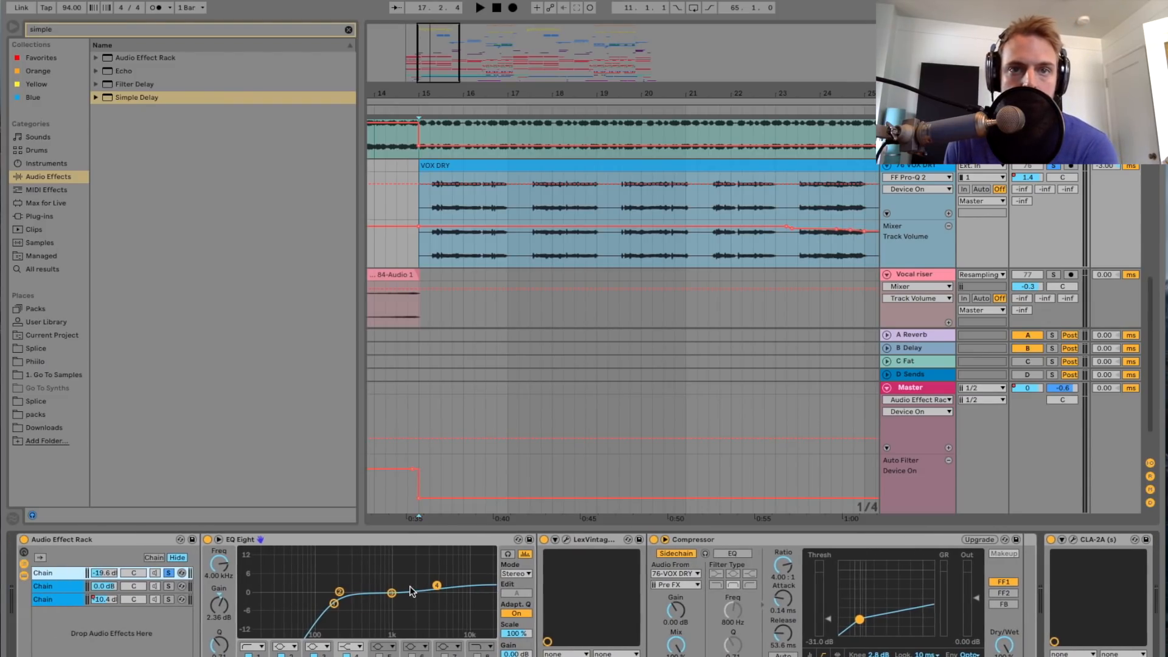
scroll(412, 591, right, 4)
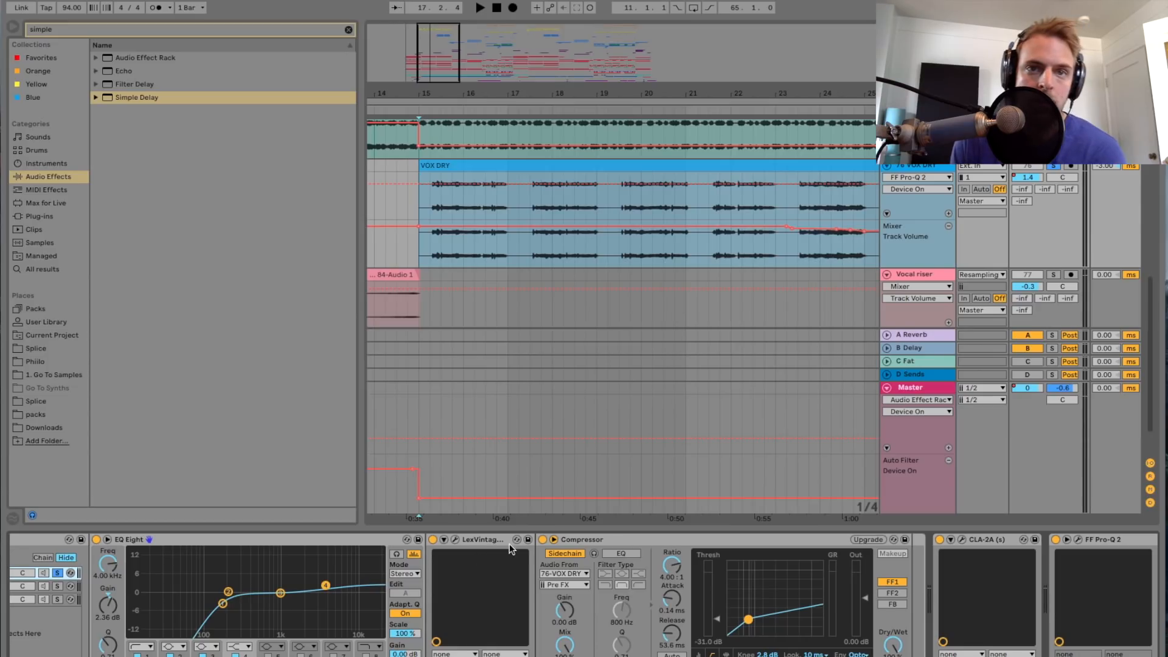
click(585, 538)
click(482, 539)
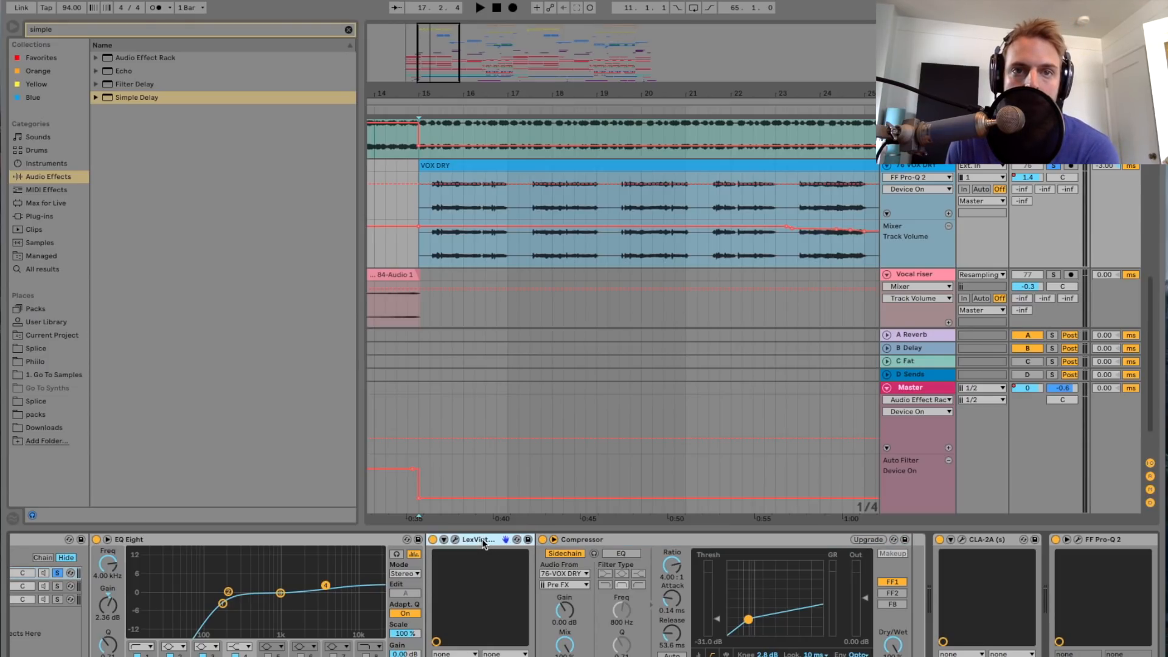
click(636, 537)
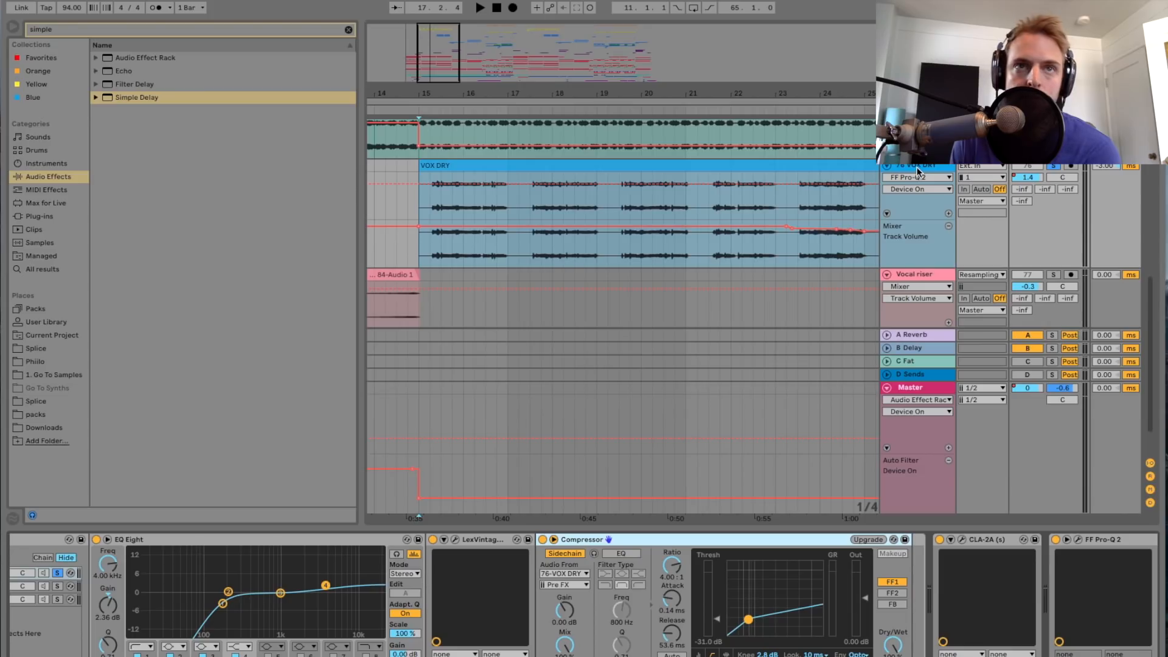
Step: Play the vocal from just after bar 15 to check the first chain's Compressor, stop playback, and unsolo the chain
drag(438, 67, 438, 84)
scroll(513, 182, left, 3)
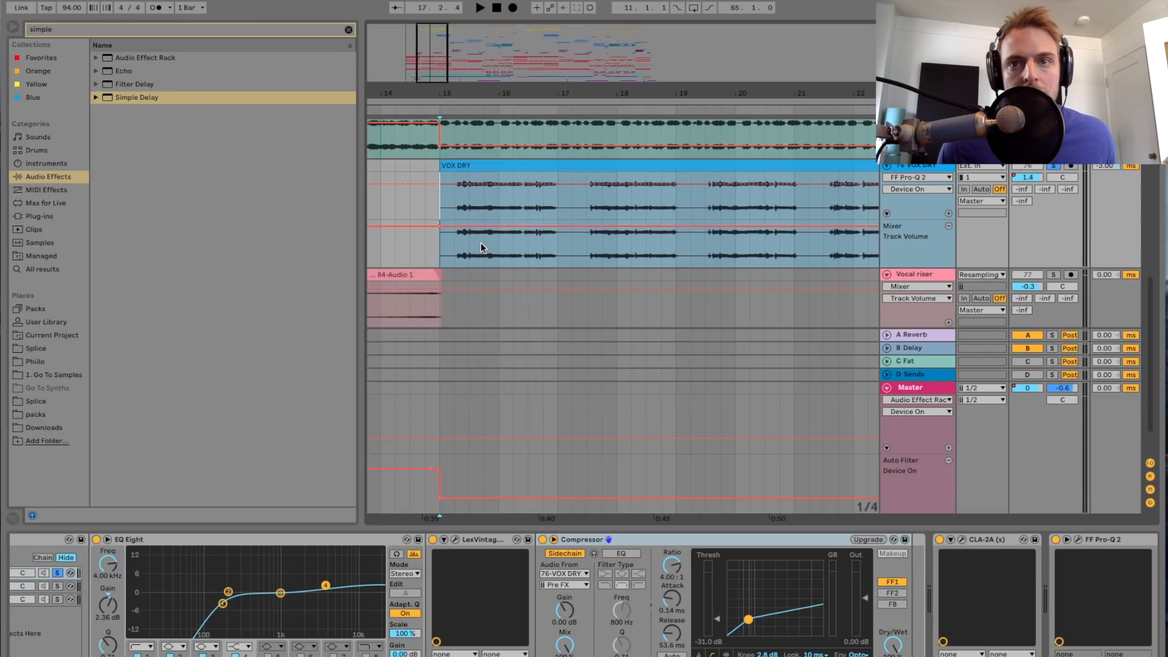
click(455, 204)
key(space)
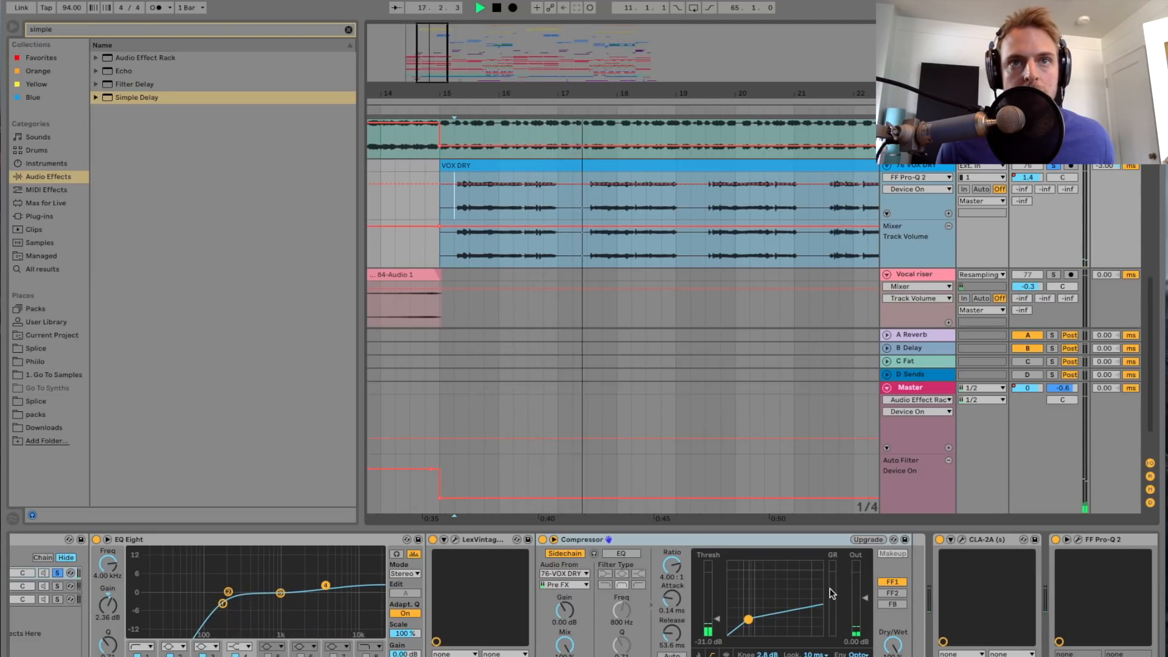
key(space)
scroll(563, 259, up, 2)
scroll(563, 259, left, 2)
scroll(562, 258, right, 1)
scroll(555, 245, left, 1)
scroll(555, 244, left, 1)
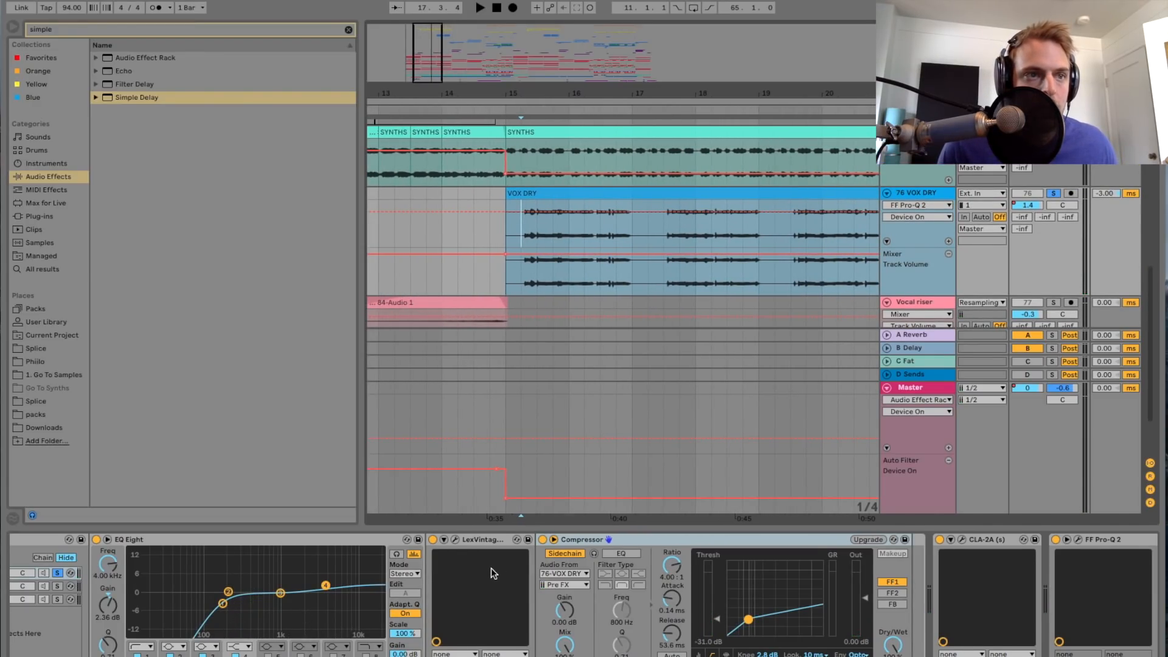
scroll(491, 568, left, 1)
click(98, 582)
scroll(145, 600, left, 2)
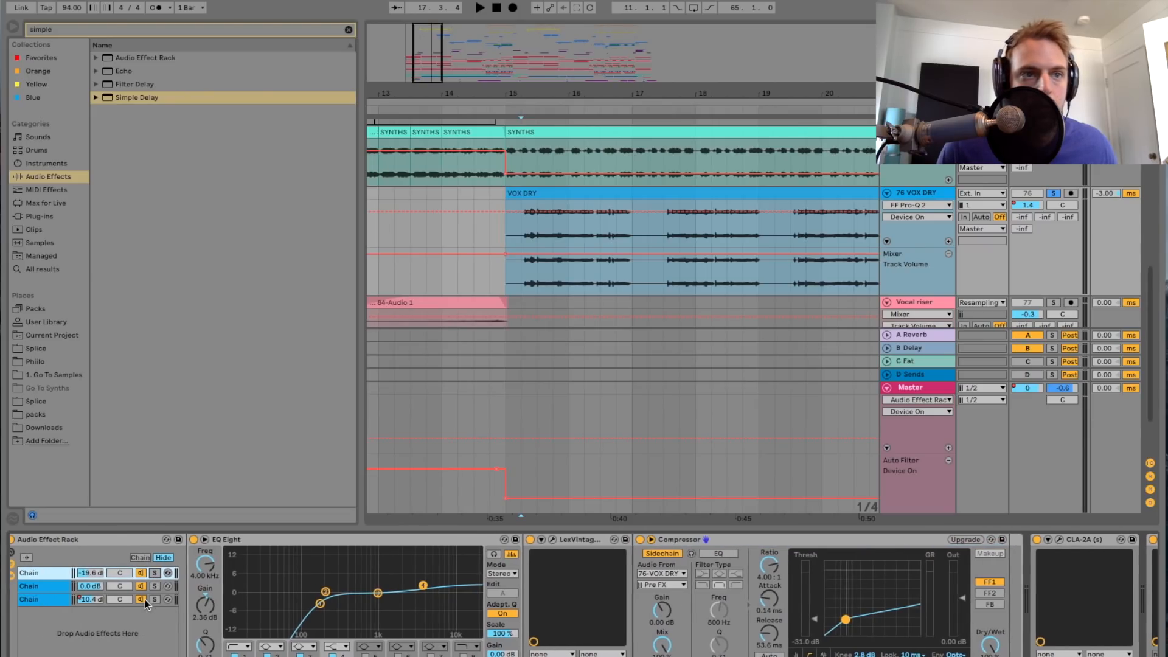
Step: Audition the rack's third chain in solo while examining its LexHall reverb and Compressor, stop playback and unsolo the chain
click(57, 600)
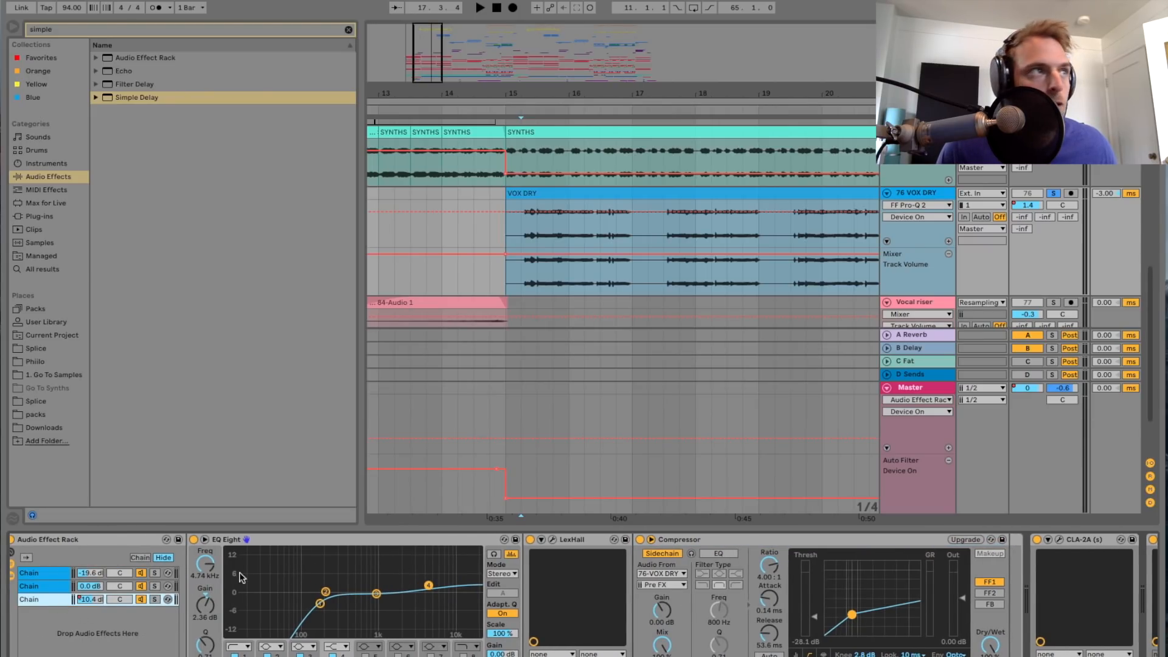
click(553, 540)
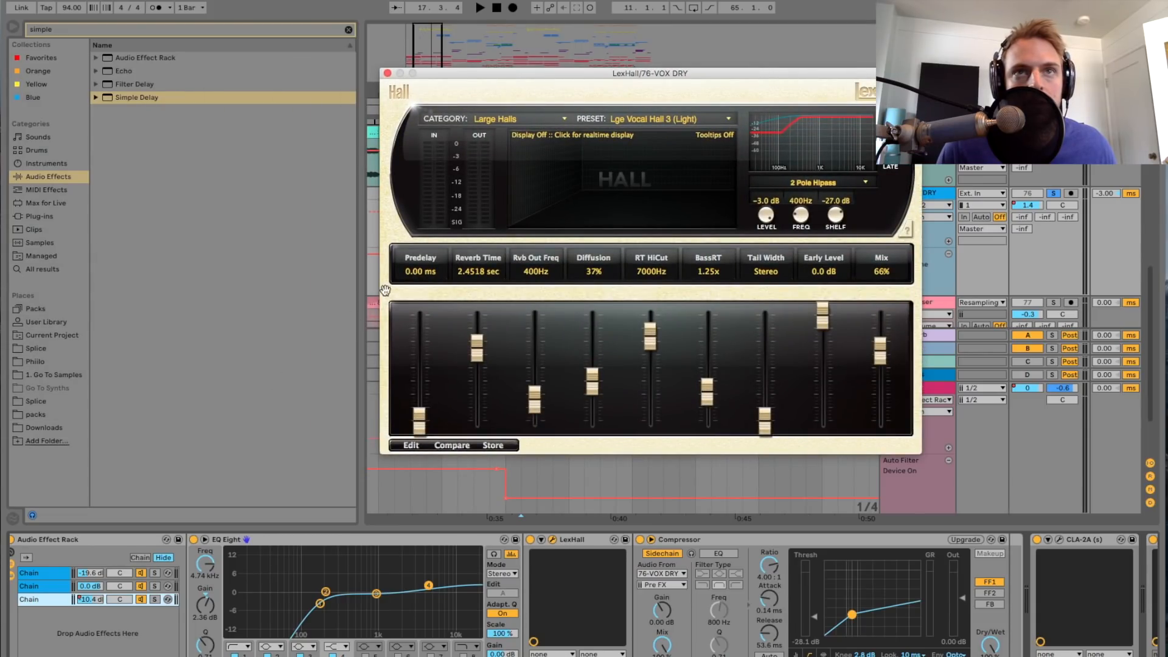
click(154, 599)
key(space)
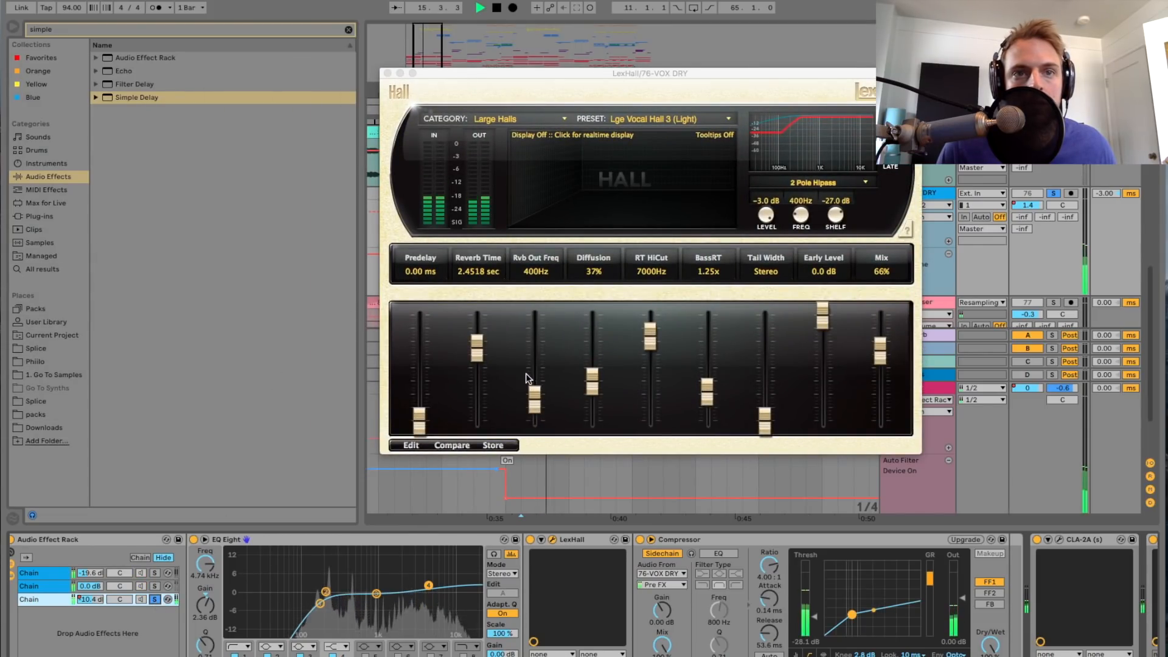
click(387, 73)
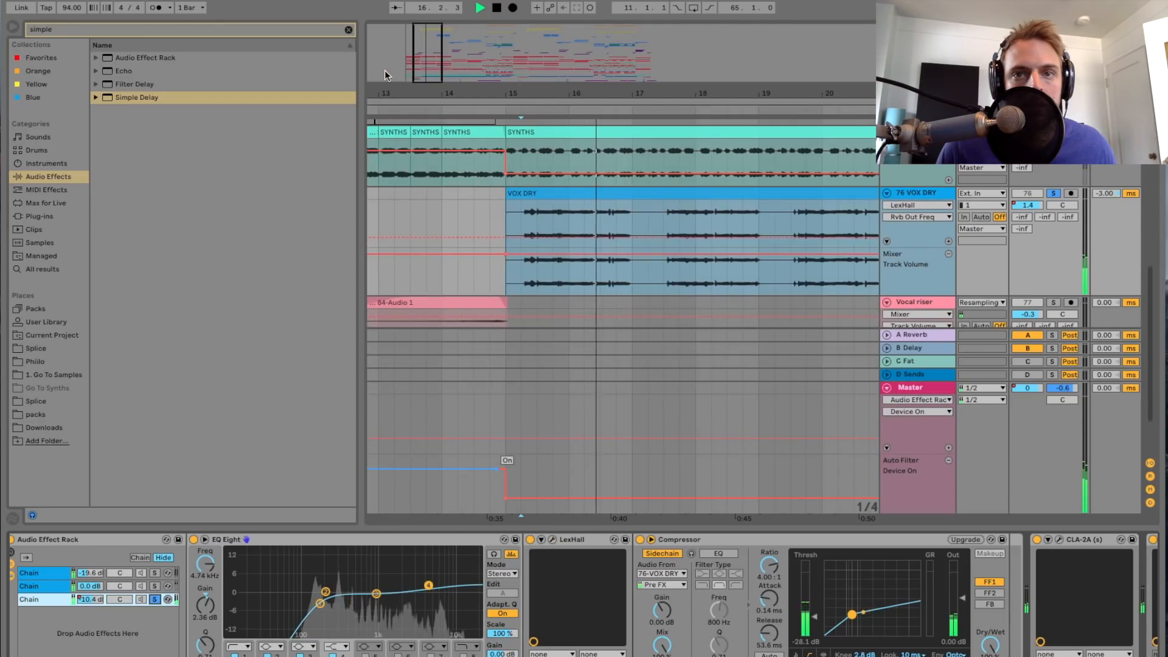
scroll(578, 567, right, 3)
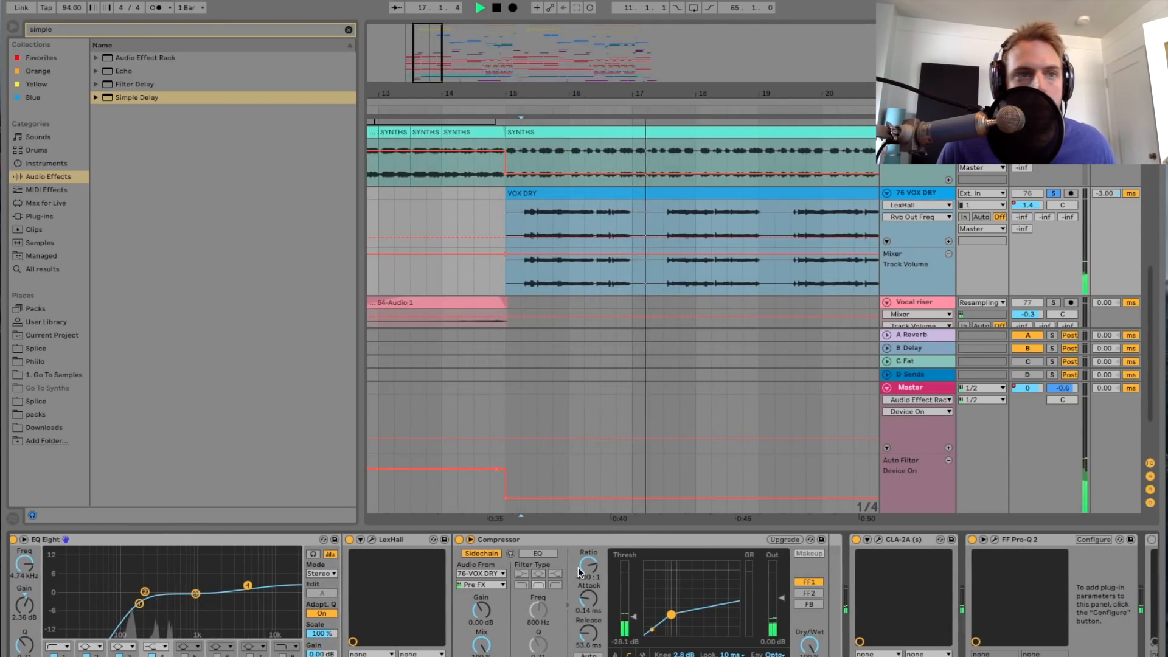
key(space)
scroll(578, 567, left, 3)
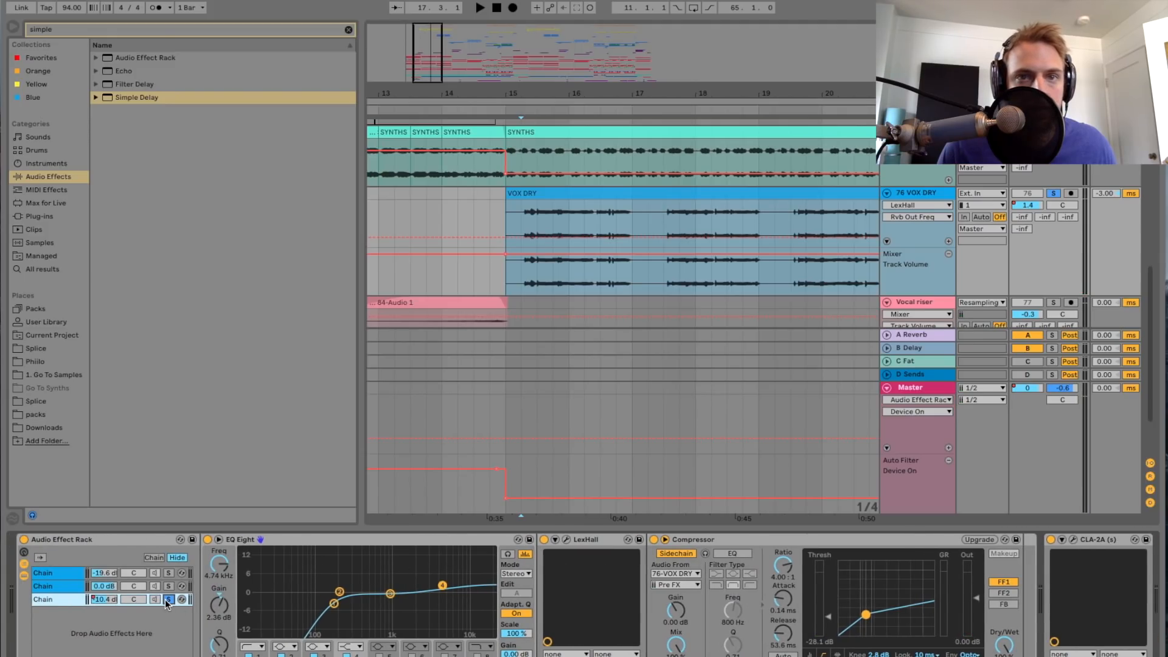
Step: Examine the middle chain's FF Pro-Q 2 curve and CLA-2A settings, playing the vocal with the compressor open
click(74, 587)
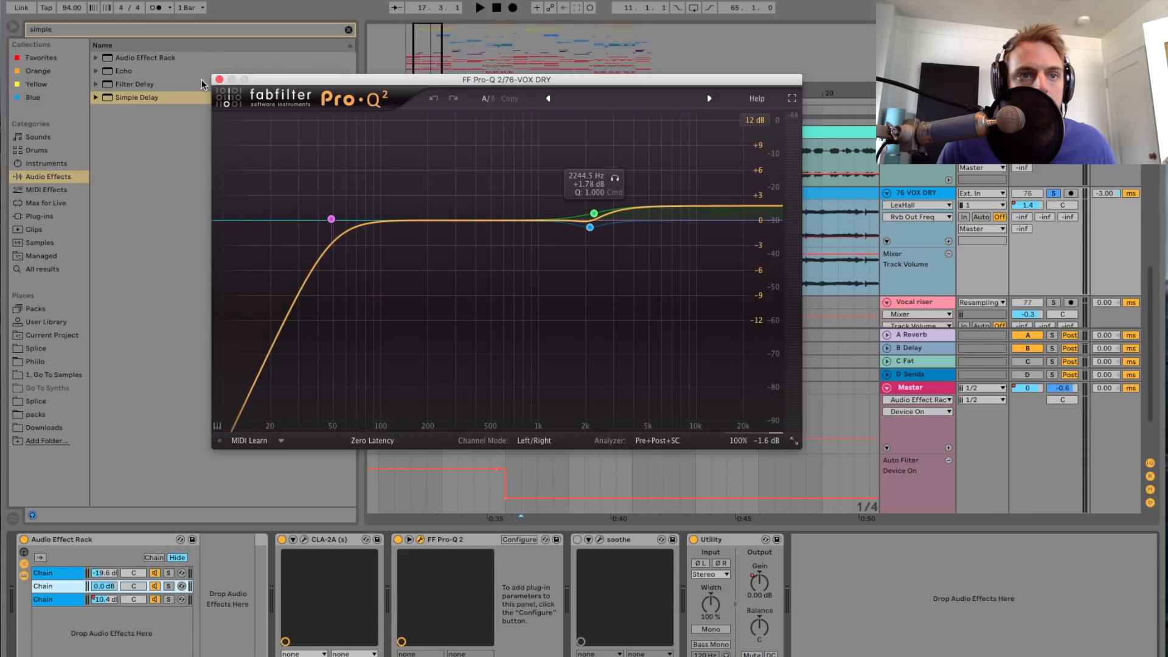
click(219, 80)
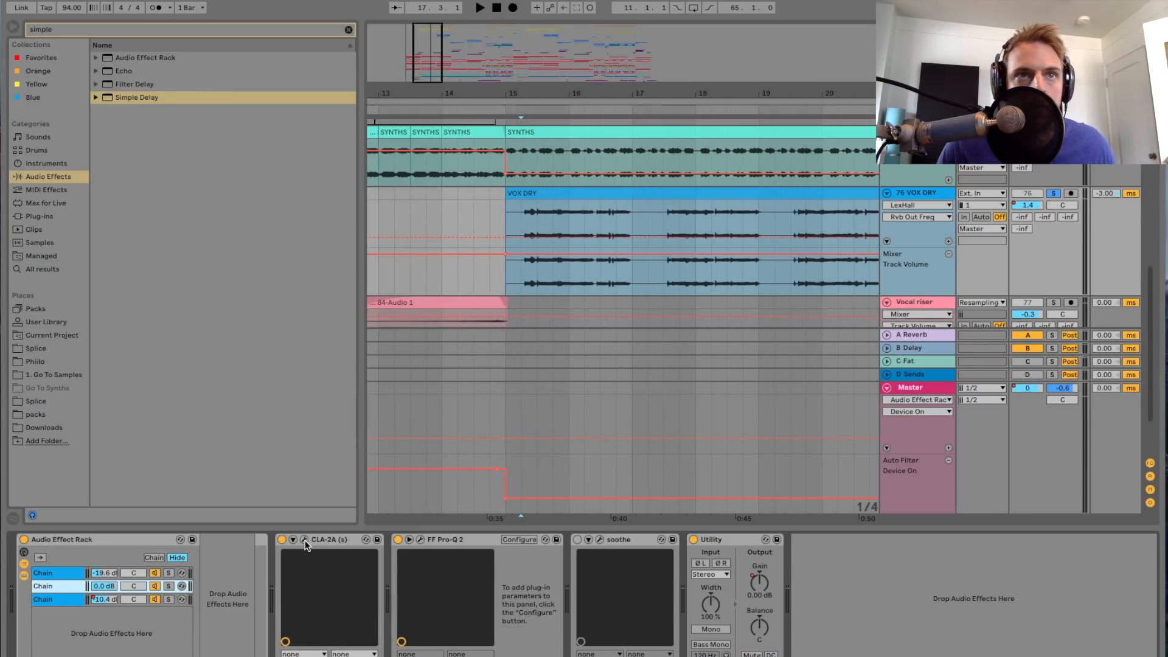
drag(317, 147, 469, 154)
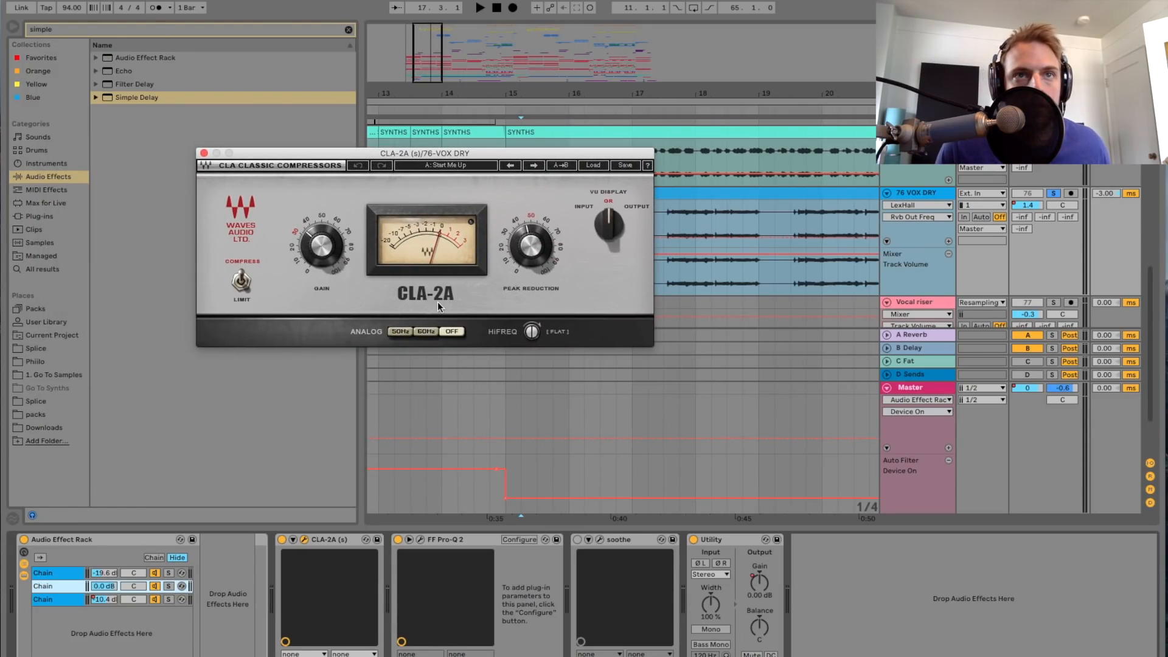
key(space)
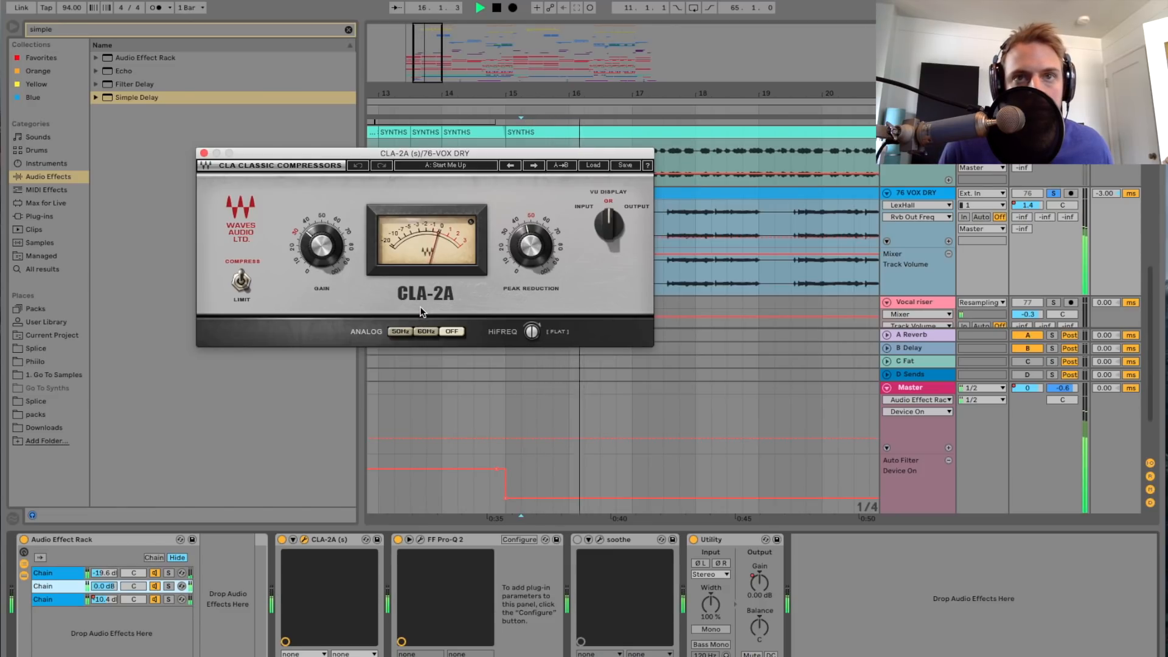
click(204, 153)
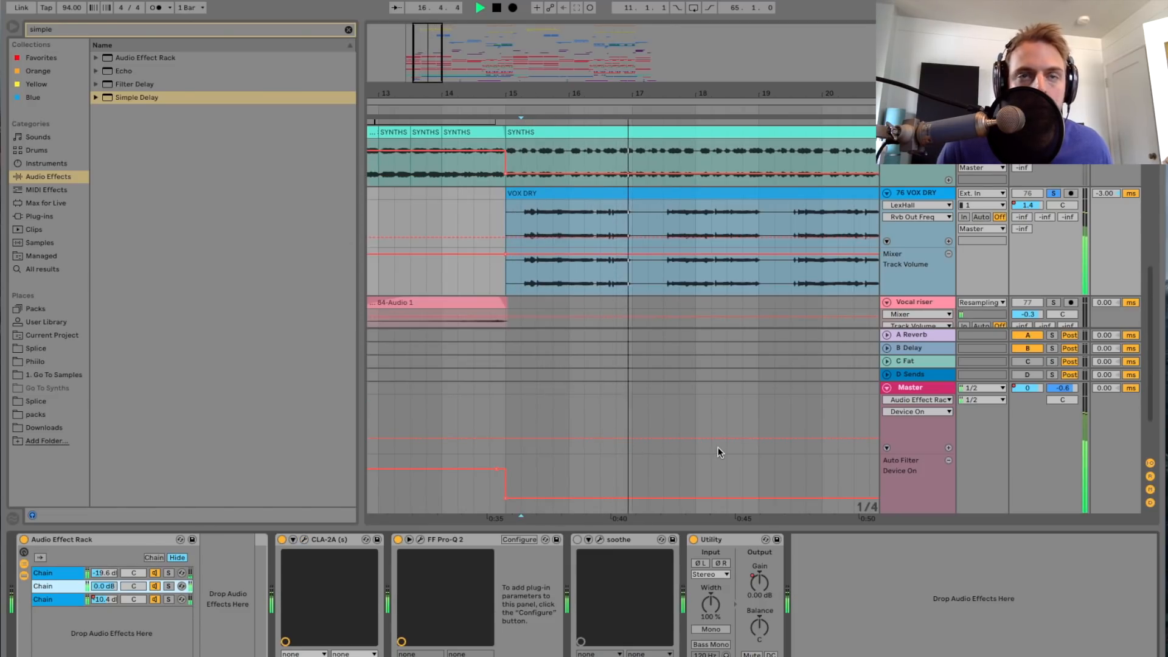
key(space)
Step: Hide the device view and select the Vocal riser track around bars 12 to 15
drag(442, 84, 433, 79)
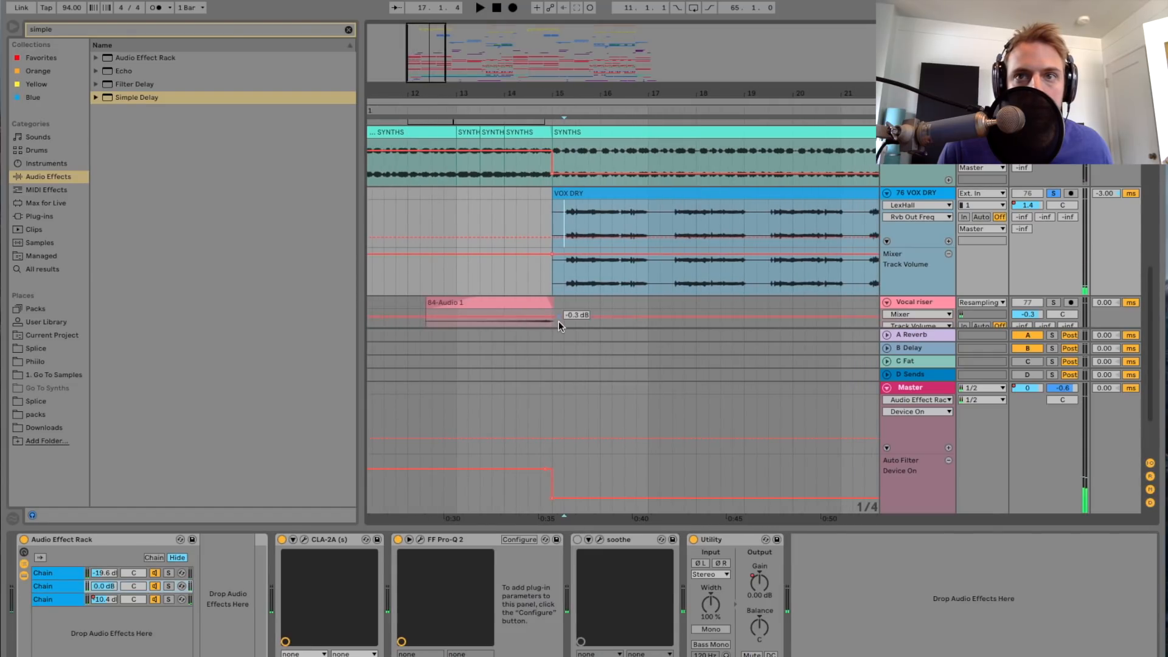
scroll(560, 283, down, 3)
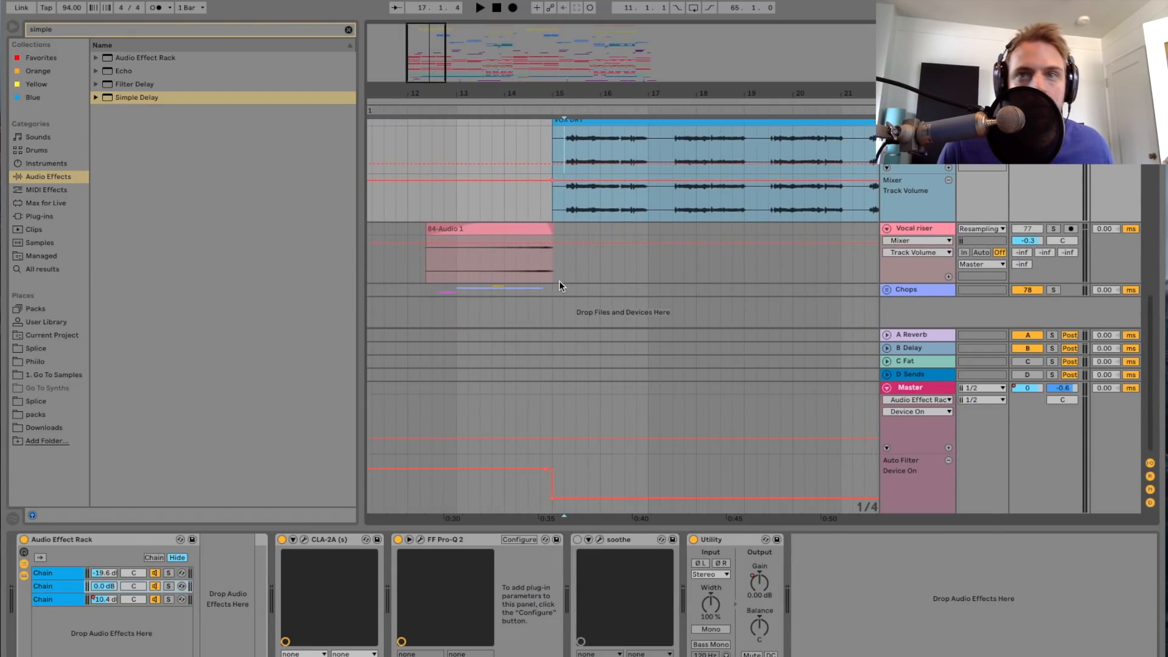
drag(783, 528, 781, 610)
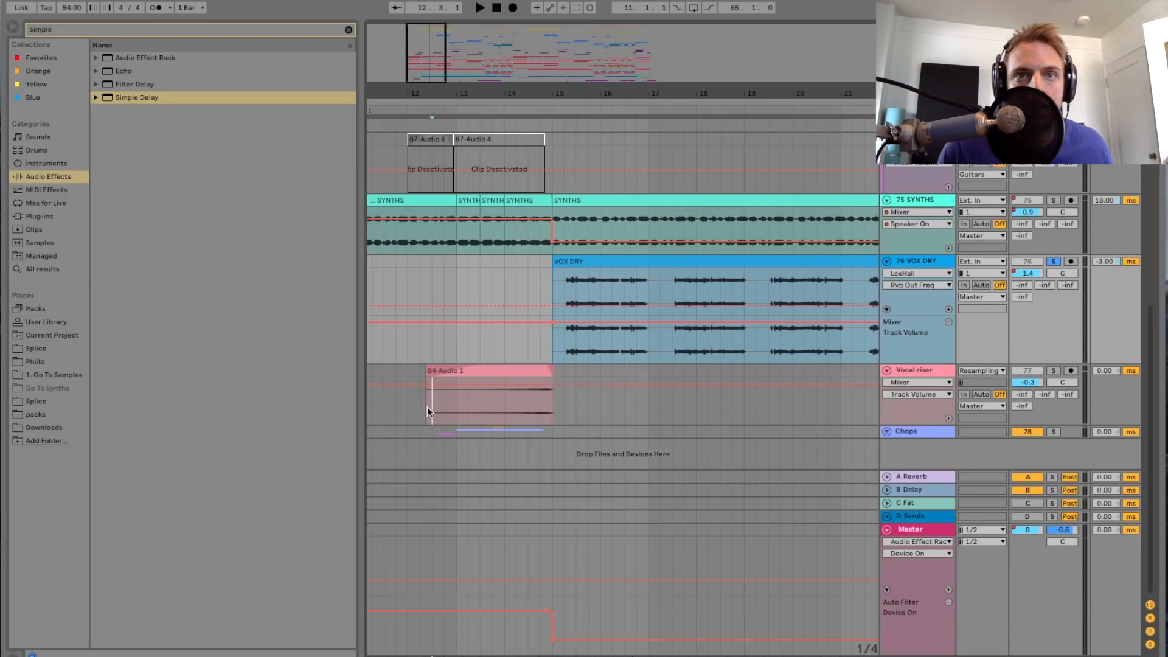
click(911, 377)
scroll(583, 292, up, 2)
scroll(557, 355, left, 3)
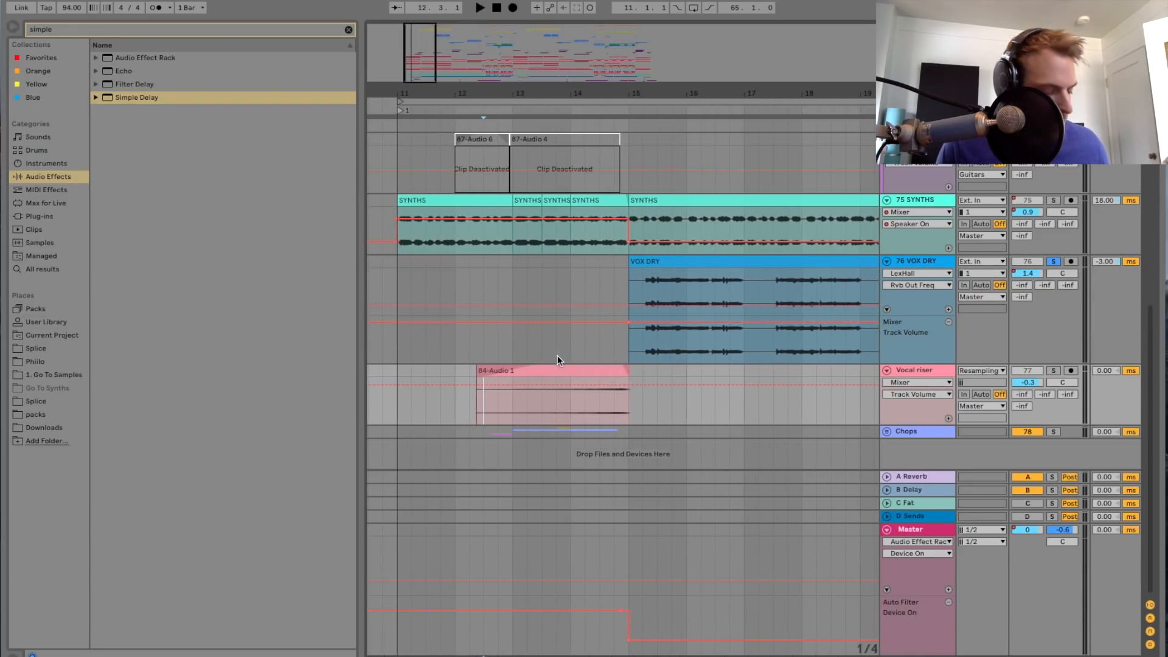
Step: Hide the automation lanes and copy a short section of the vocal at bar 15 onto a new audio track below VOX DRY
drag(642, 348, 653, 348)
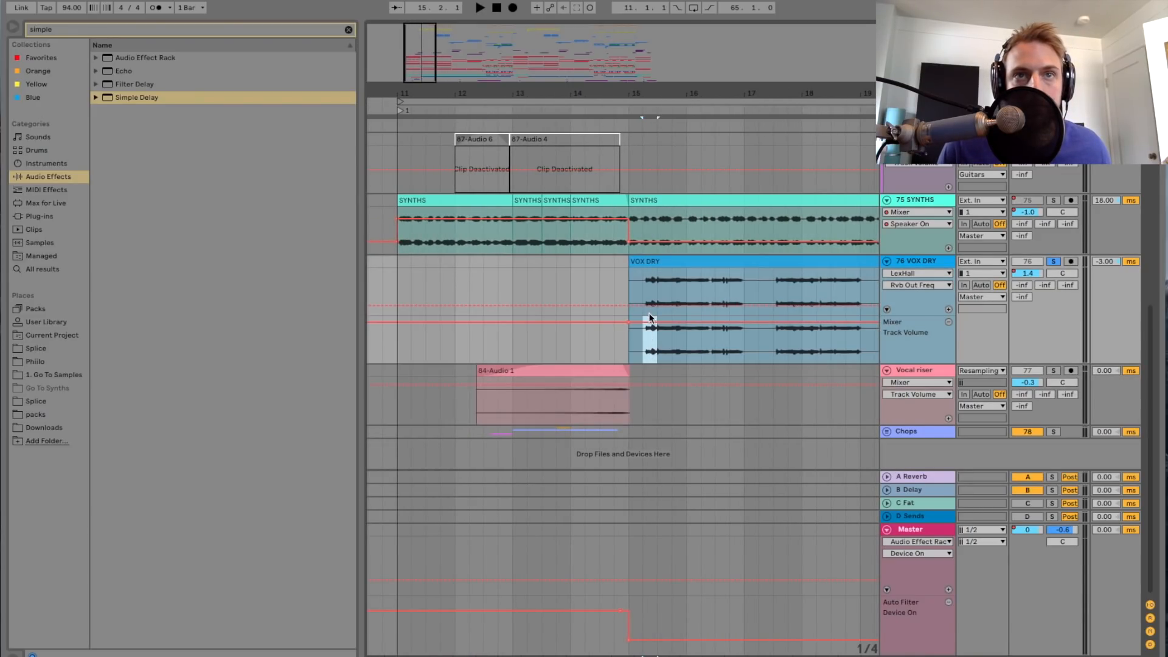
key(a)
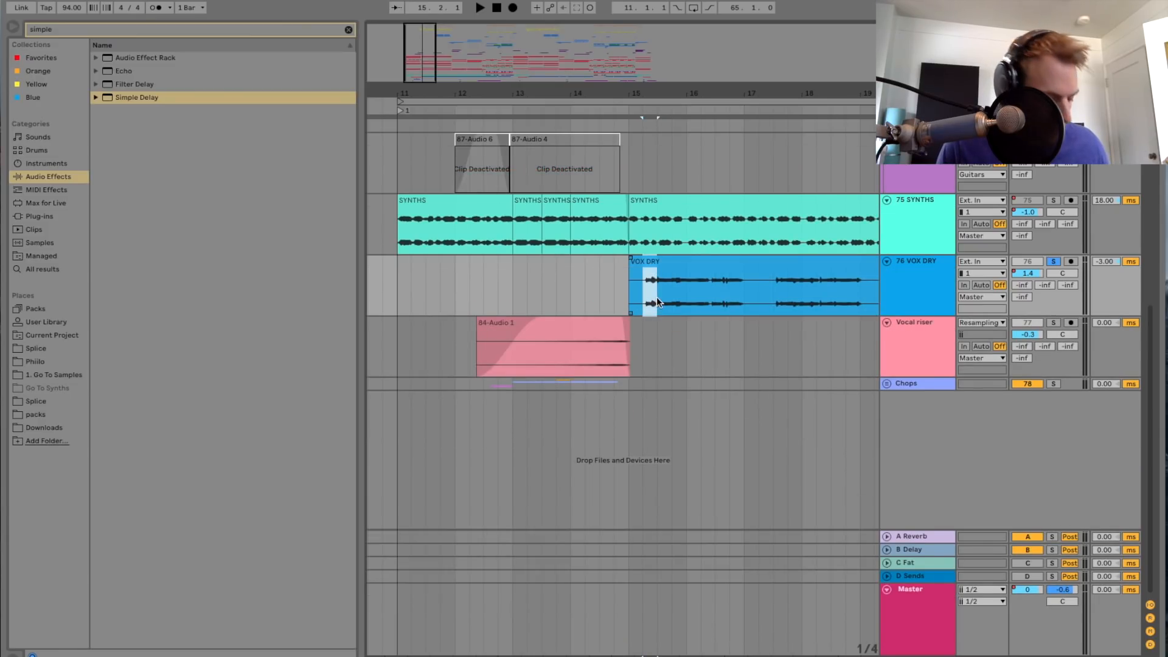
click(498, 296)
click(928, 298)
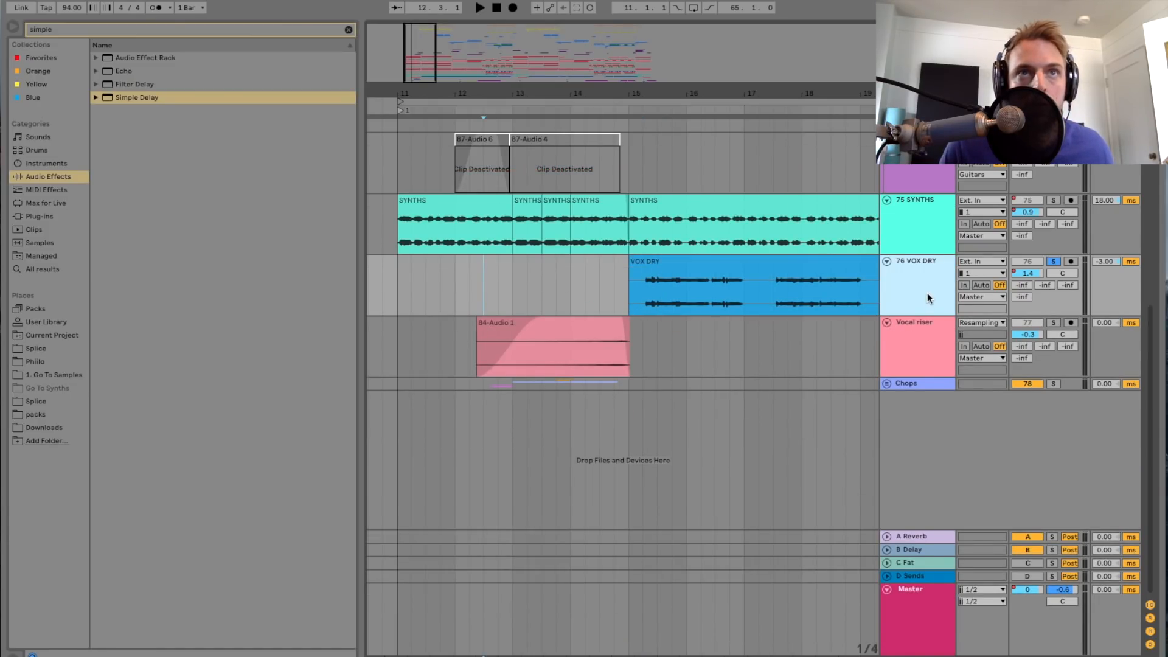
key(ctrl+t)
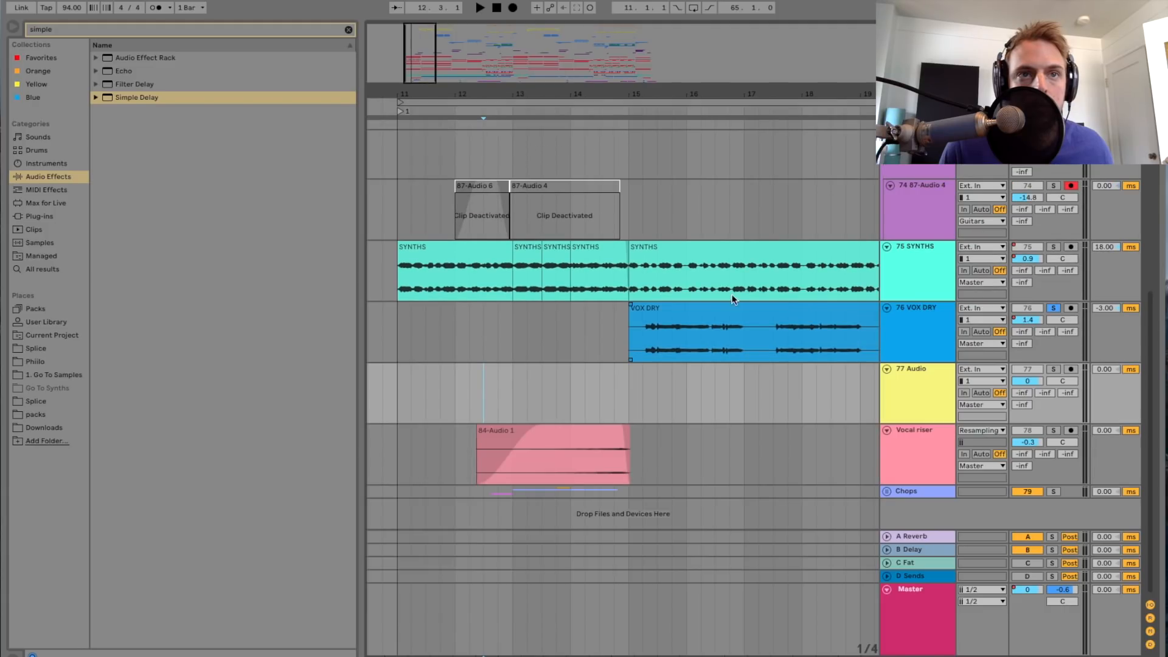
key(plus)
key(ctrl+v)
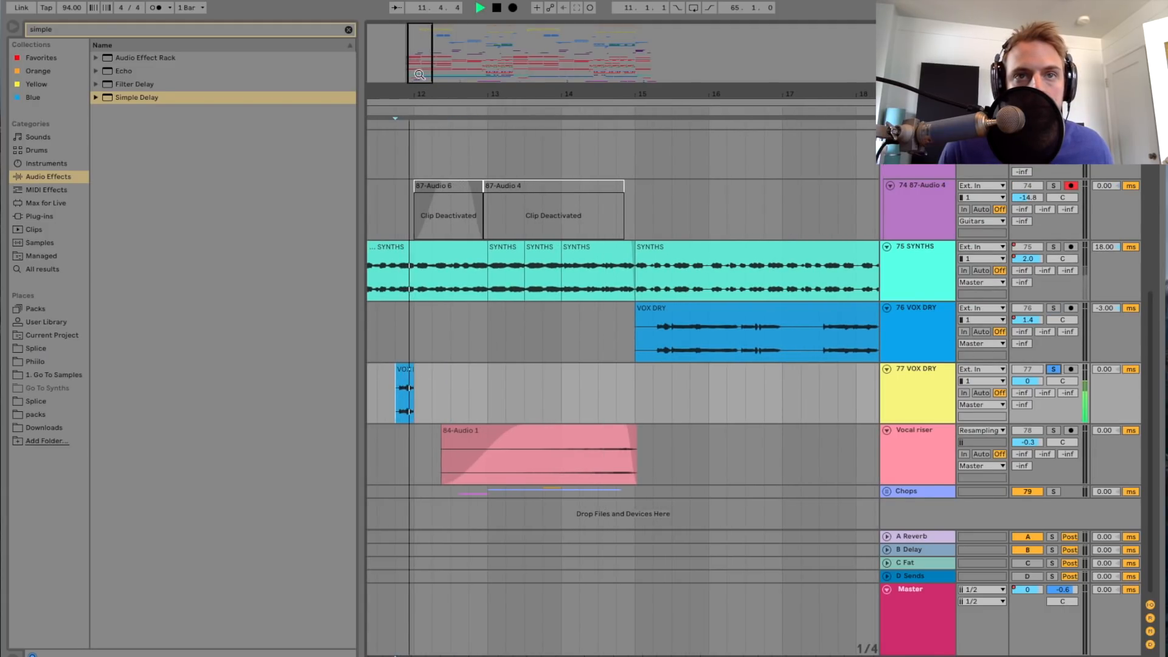
Step: Trim the end of the copied vocal snippet on the new track so that it stops shortly before bar 12
key(plus)
key(plus)
key(plus)
key(plus)
drag(592, 372, 564, 373)
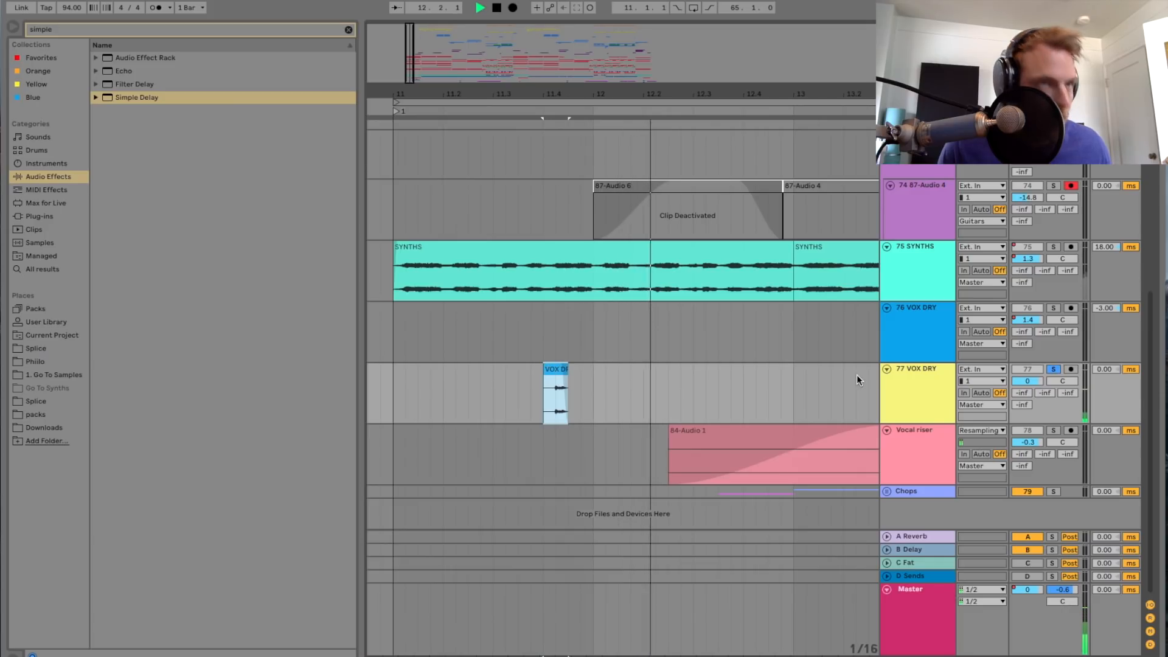
Step: Stop playback, search the audio effects for "rev" and add a Reverb to the copied snippet's track
key(space)
double_click(893, 384)
click(142, 31)
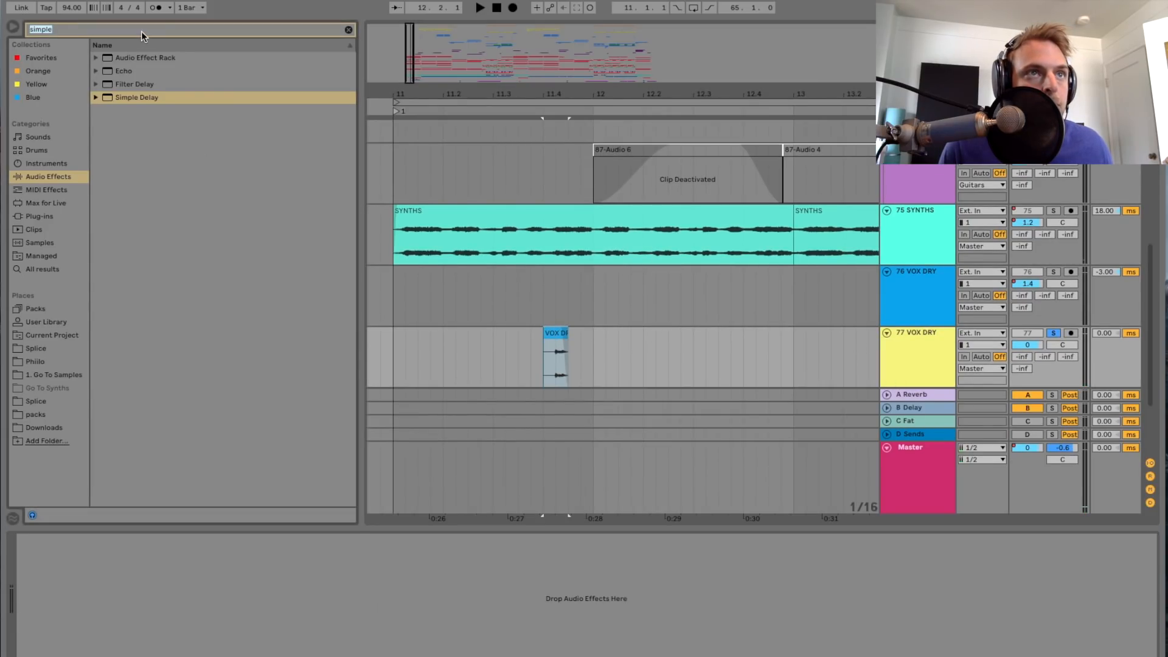
text(rev)
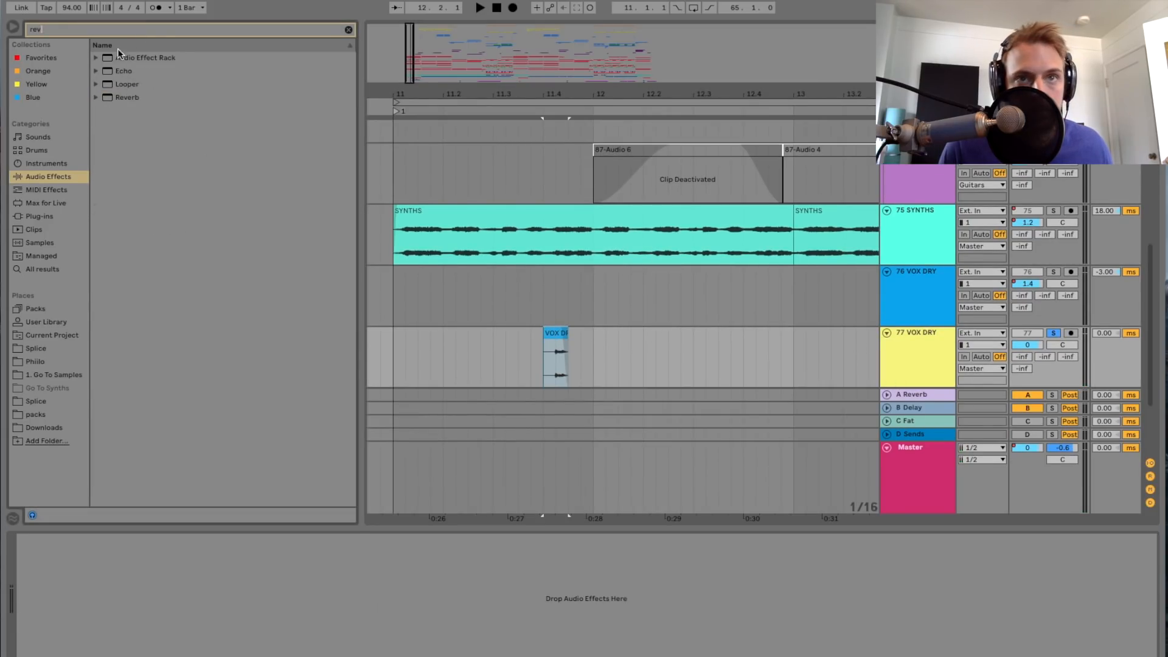
click(118, 97)
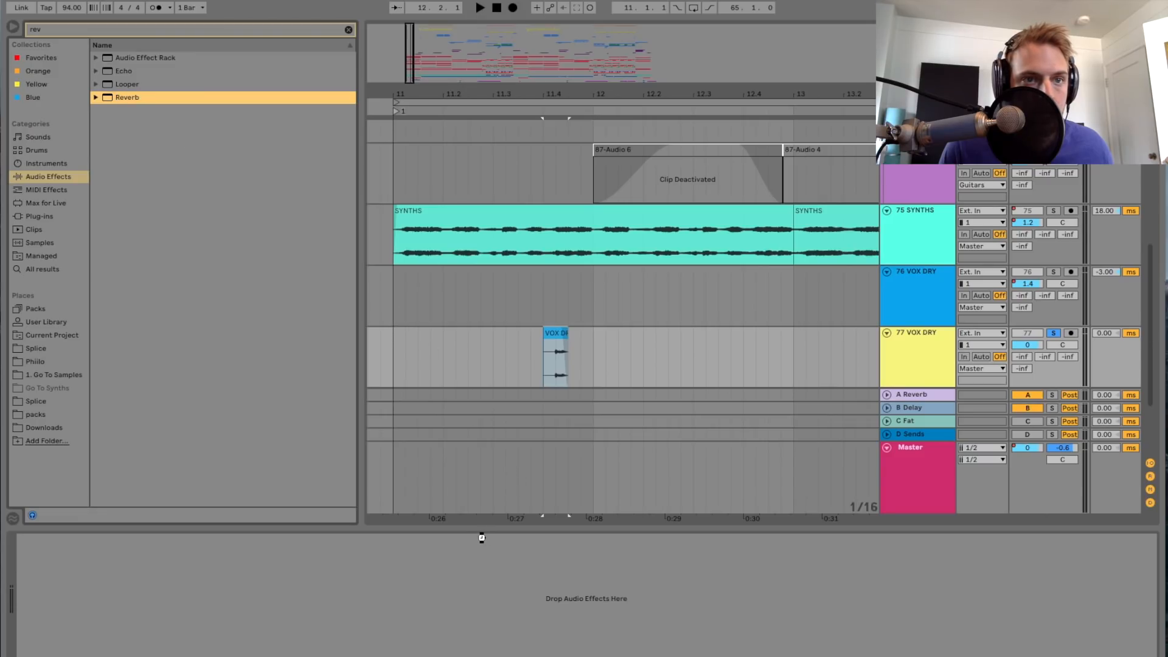
drag(465, 539, 359, 555)
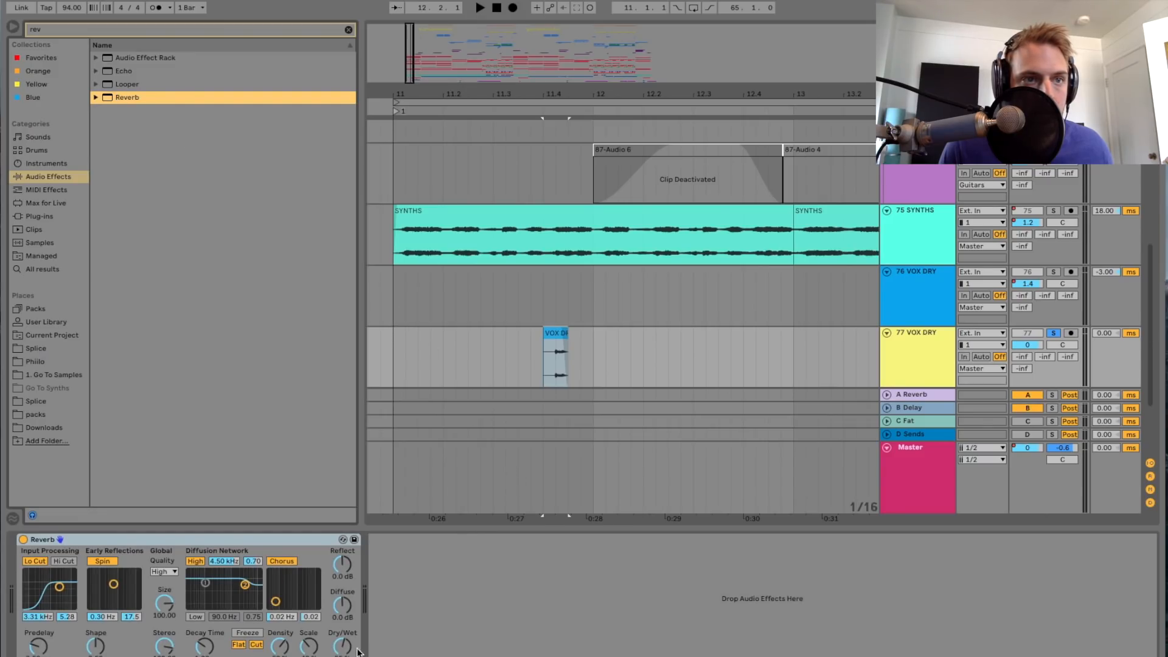
Step: Set the Reverb fully wet with a Size of 146.83 while auditioning the snippet's tail
drag(343, 646, 342, 590)
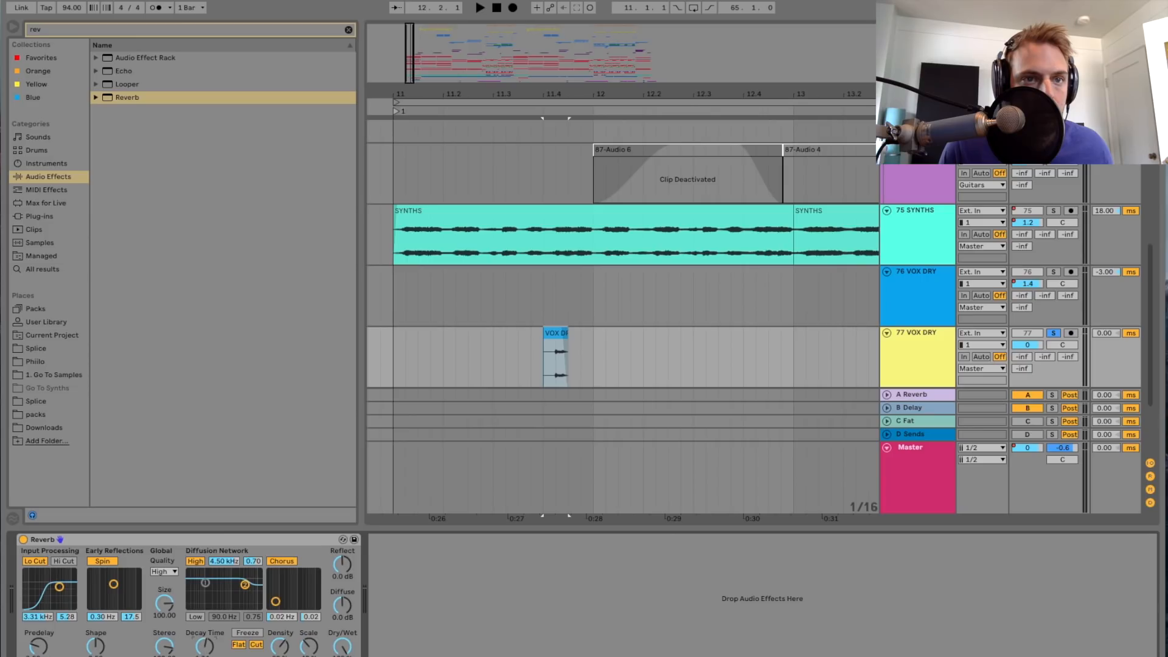
key(space)
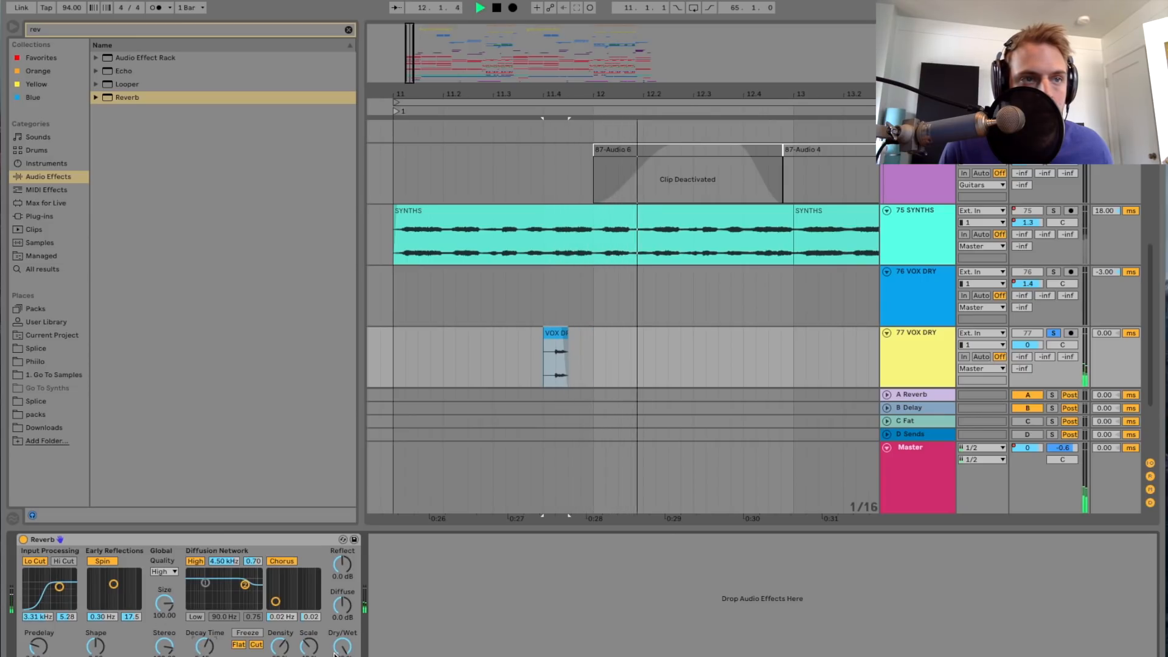
key(space)
key(space)
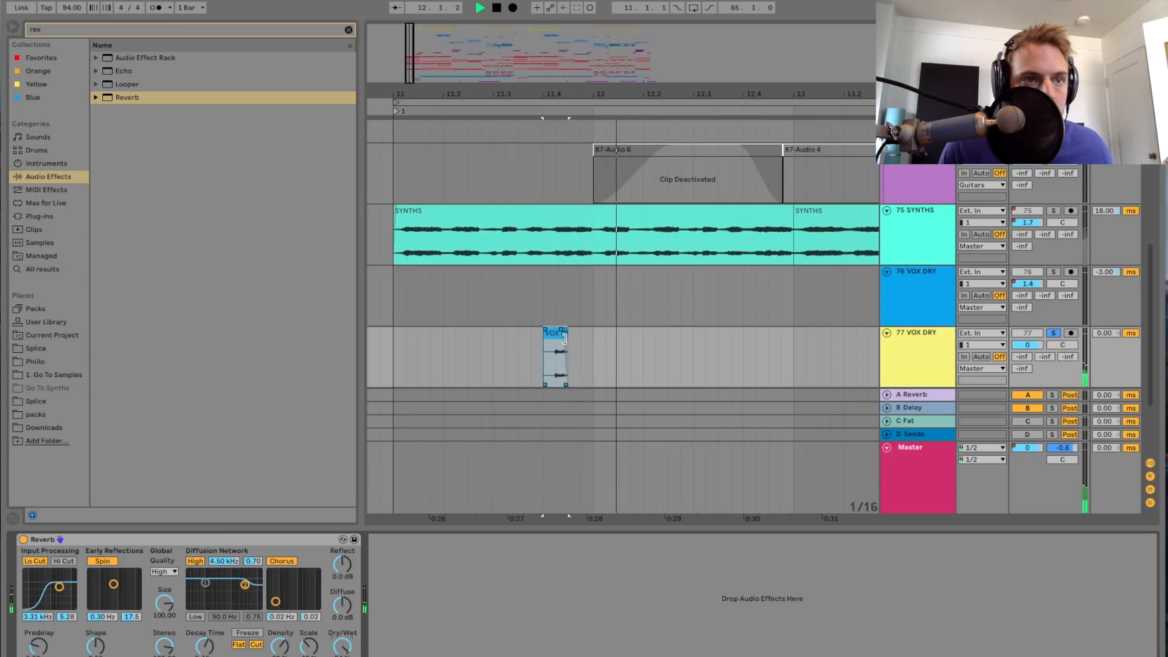
drag(169, 601, 170, 591)
key(space)
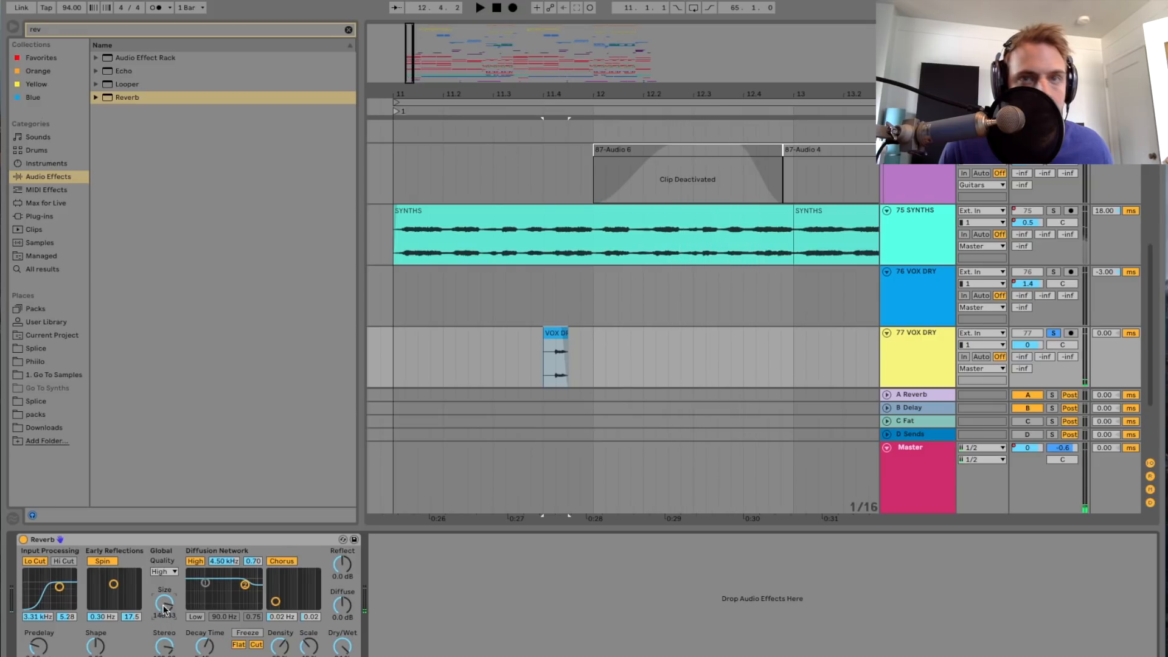
key(space)
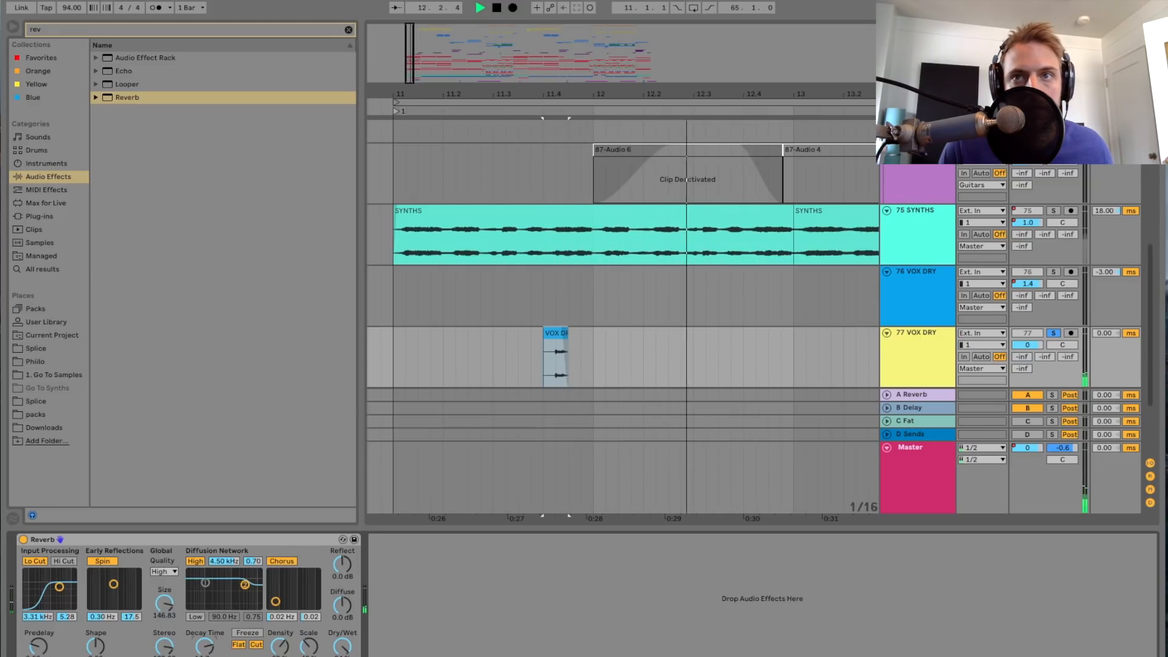
key(space)
Step: Insert an audio track below the snippet's track, set its input to Resampling and arm it for recording
scroll(840, 329, down, 3)
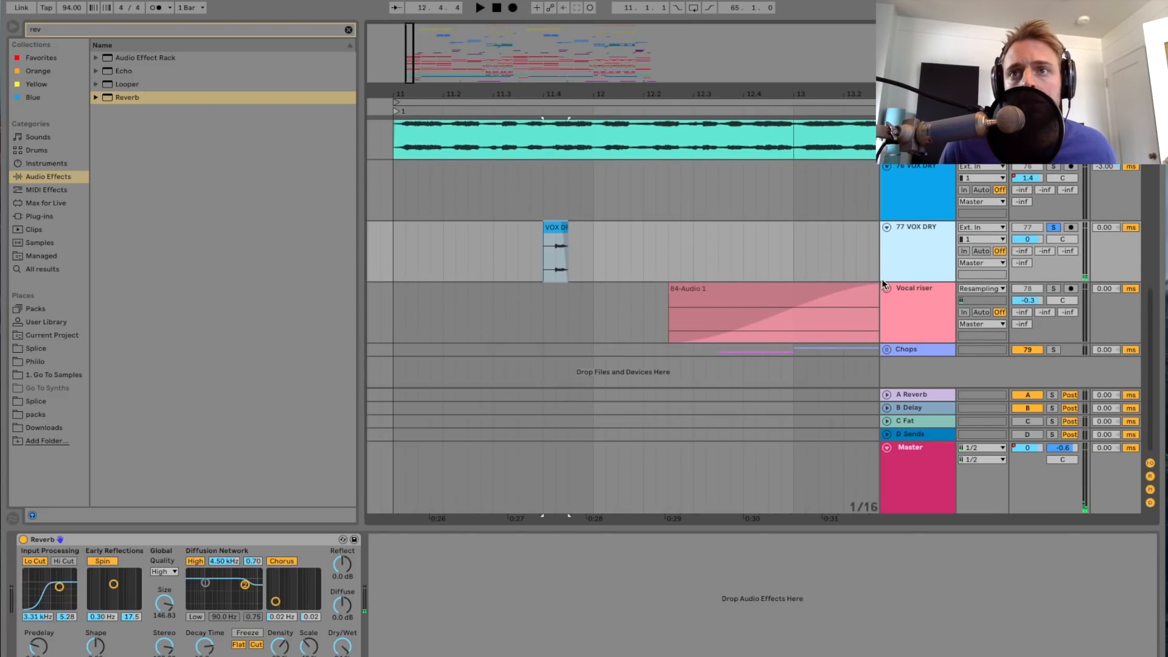
key(ctrl+t)
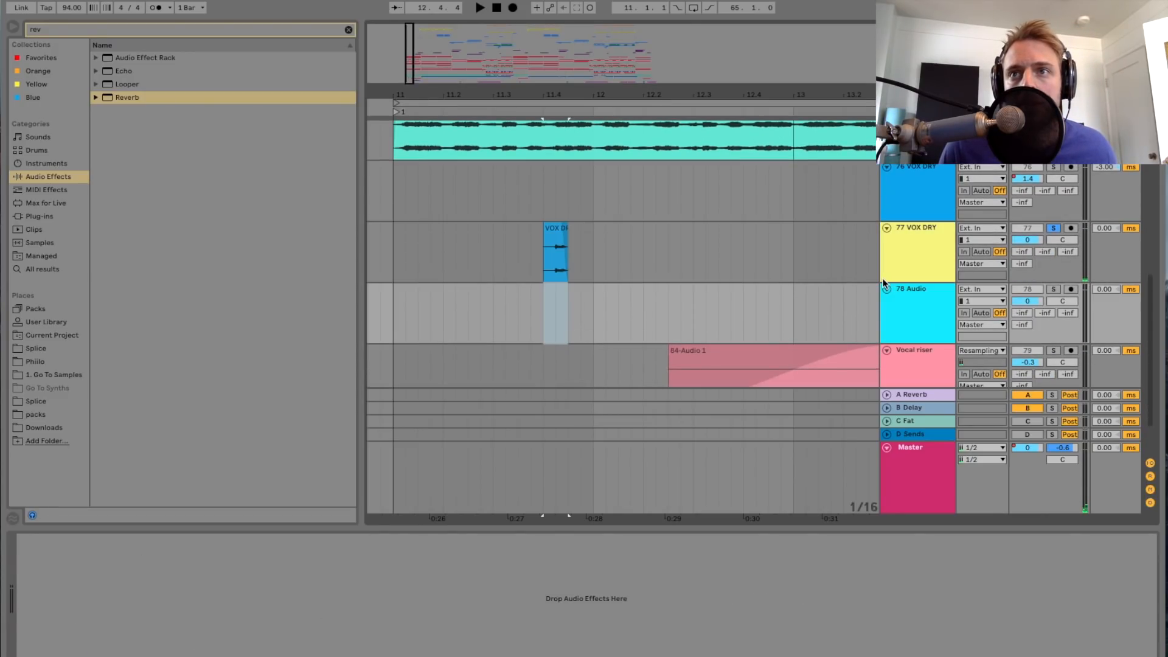
click(999, 289)
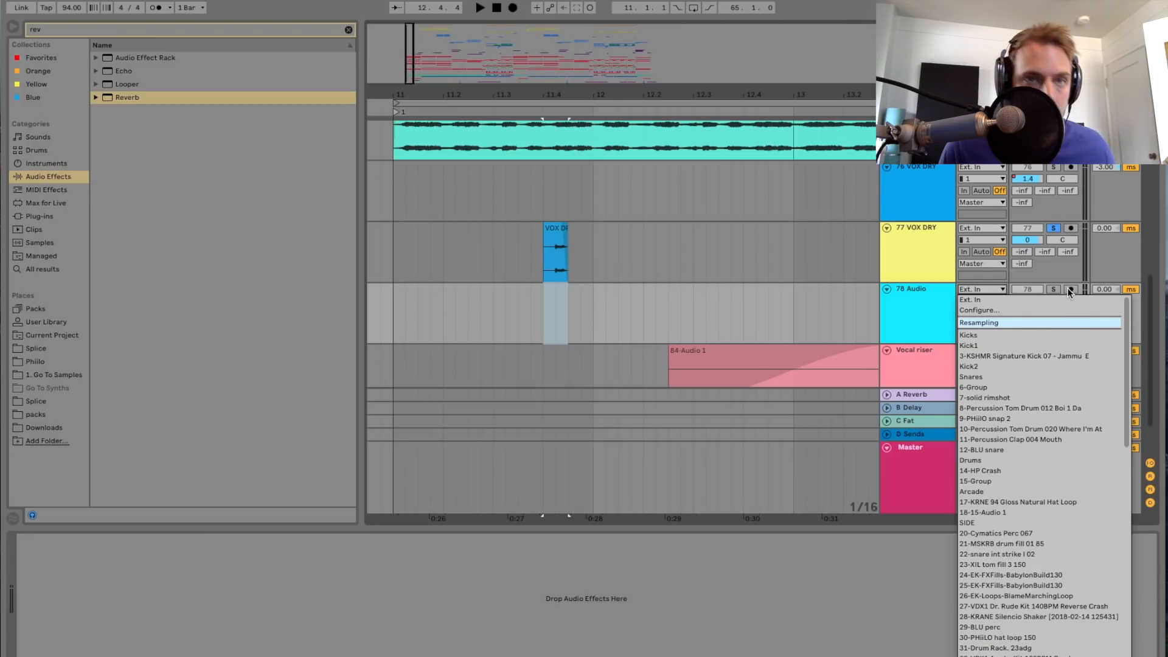
click(997, 323)
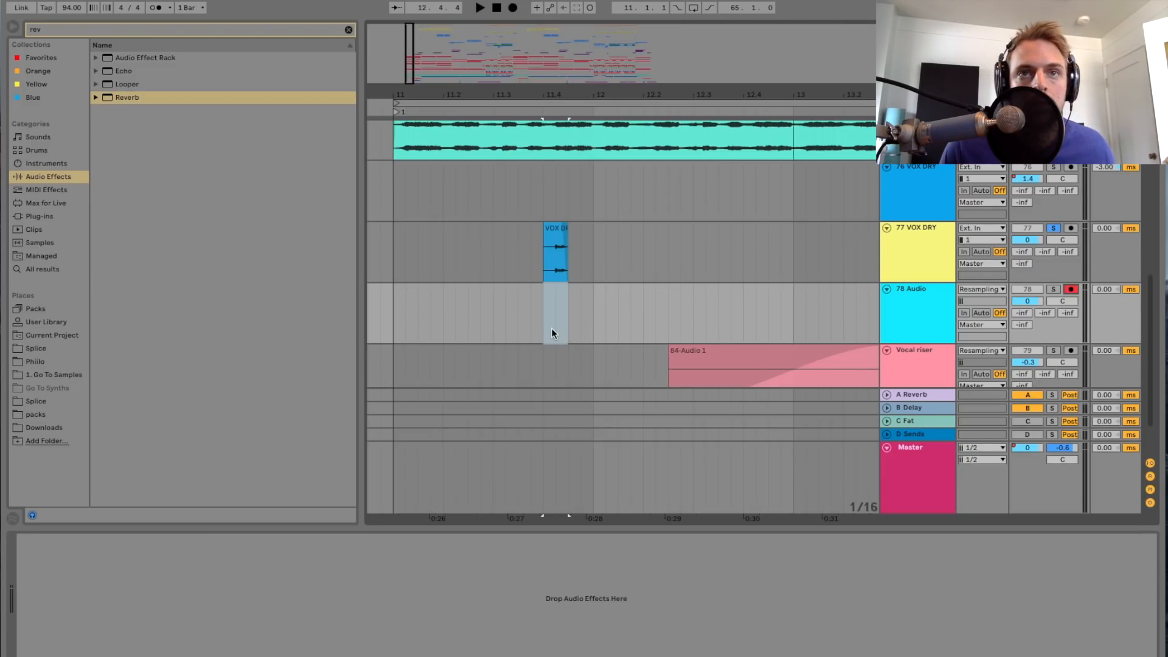
Step: Record the snippet's reverb tail onto the resampling track up to about bar 14, then stop
key(F9)
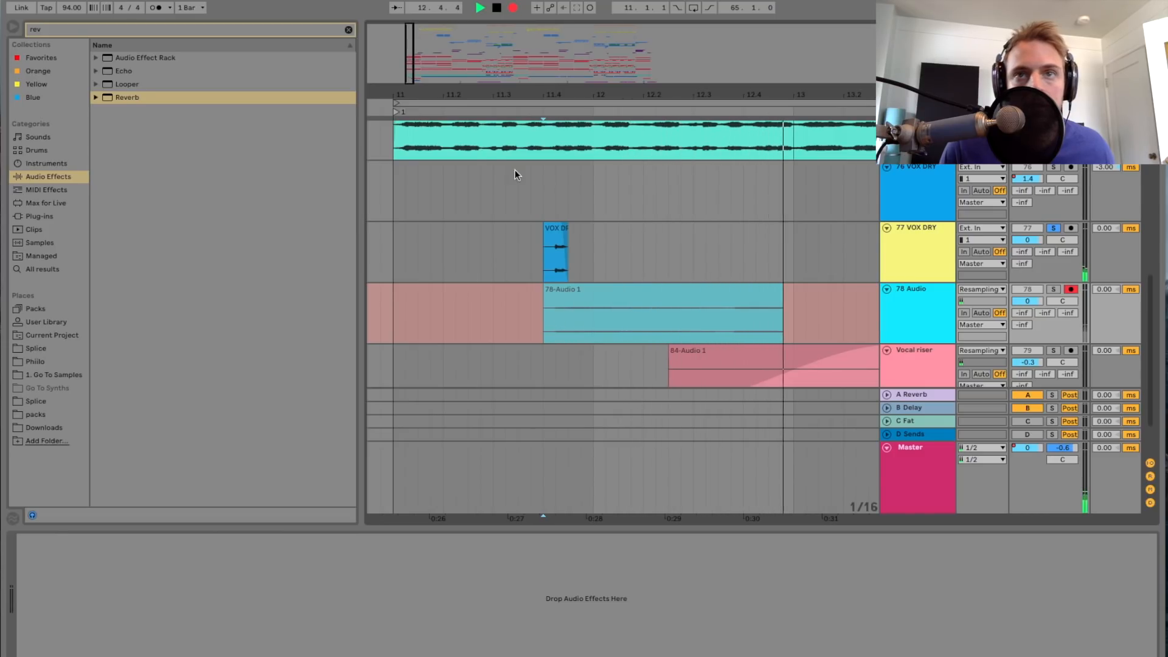
scroll(573, 240, down, 5)
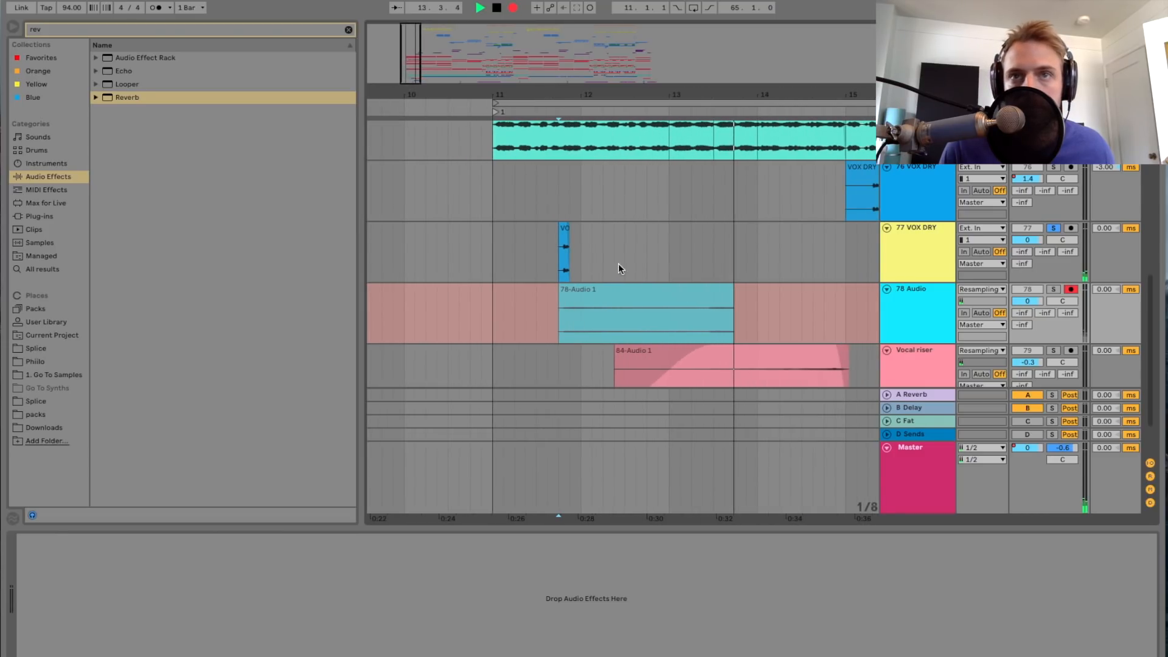
key(space)
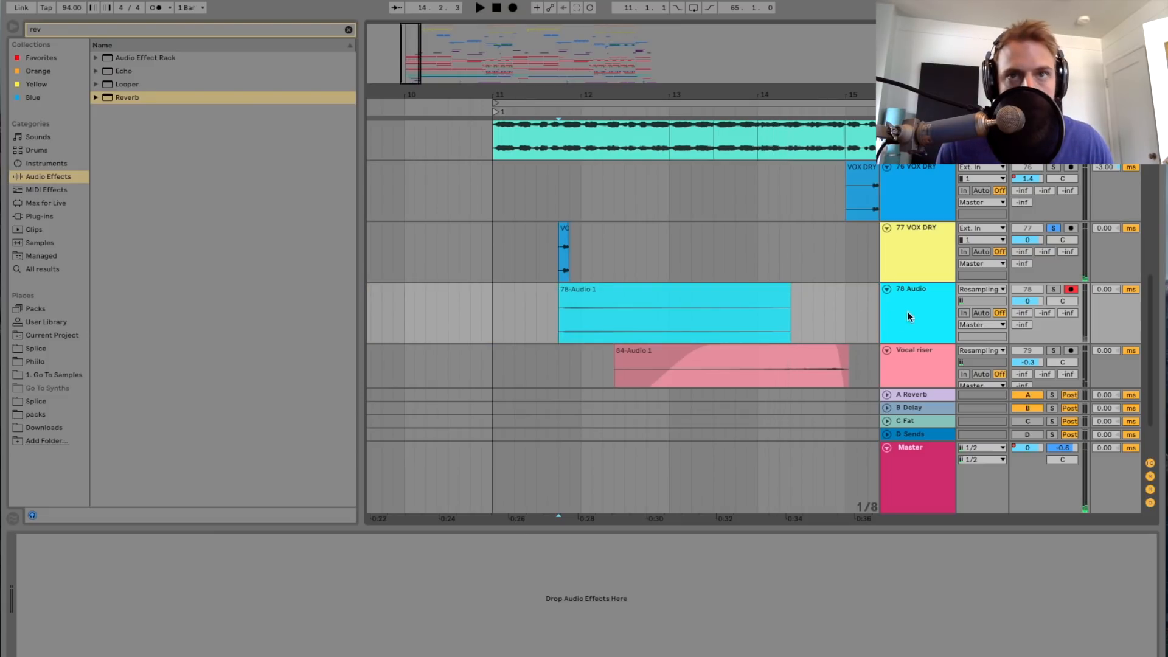
Step: Delete the snippet's source track with the Reverb and reverse the recorded reverb-tail clip
click(892, 262)
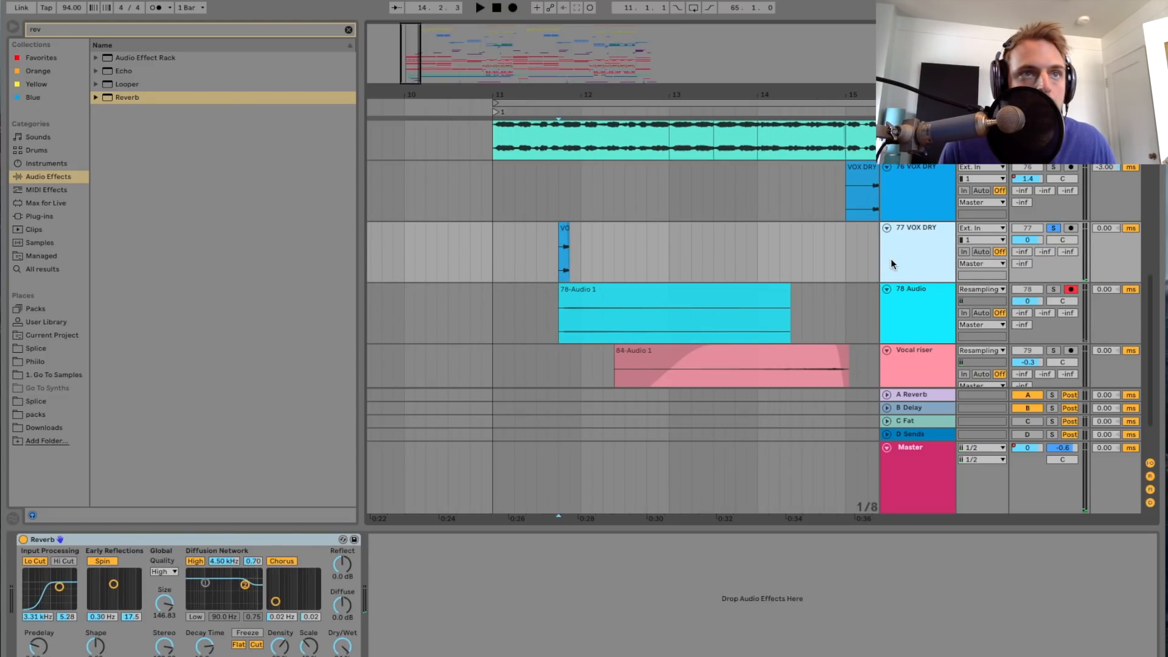
key(Delete)
double_click(748, 234)
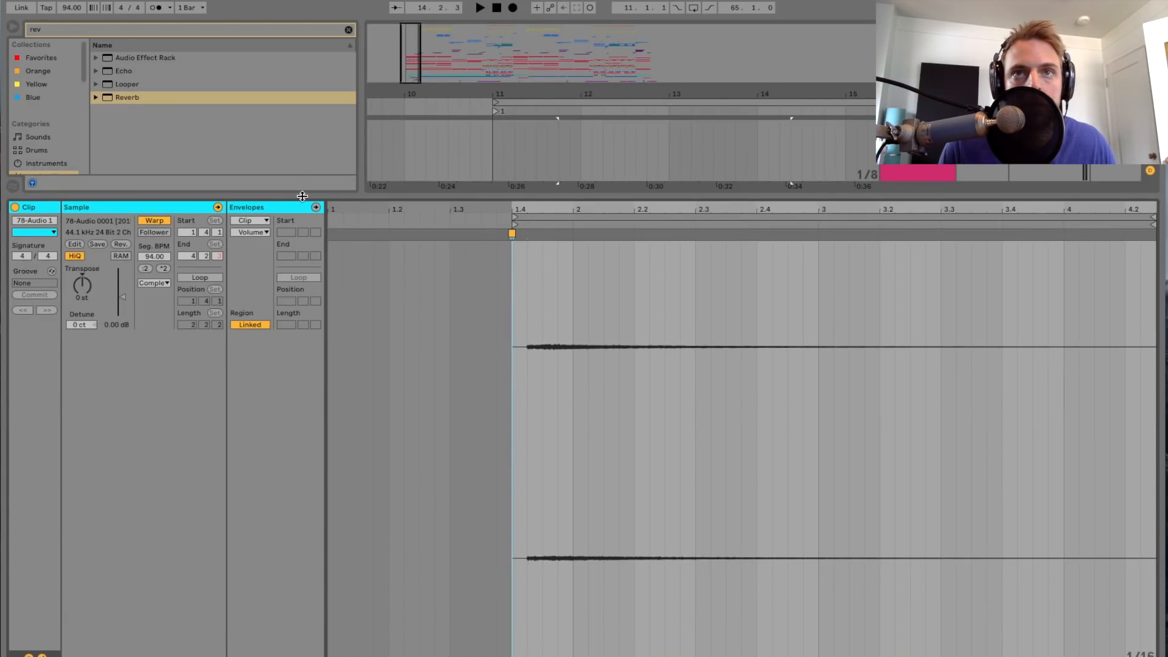
click(121, 245)
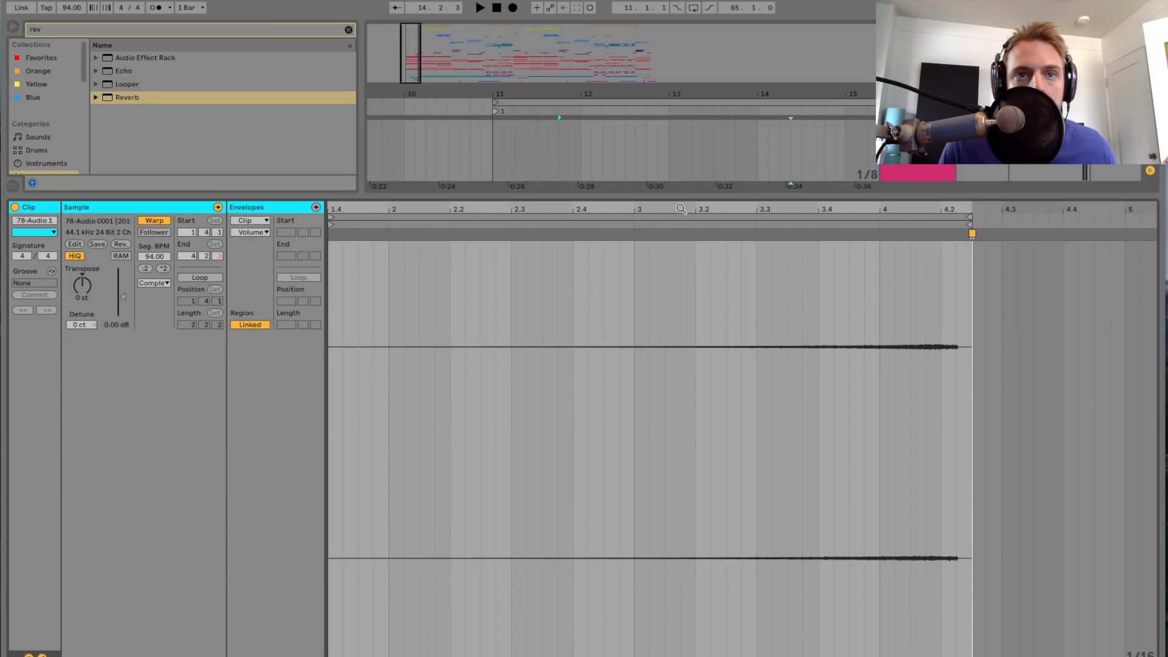
Step: Close the clip view, move the reversed clip to start at bar 10 and play it with its track soloed
click(680, 196)
scroll(655, 285, up, 2)
drag(686, 439, 527, 461)
click(1054, 442)
key(space)
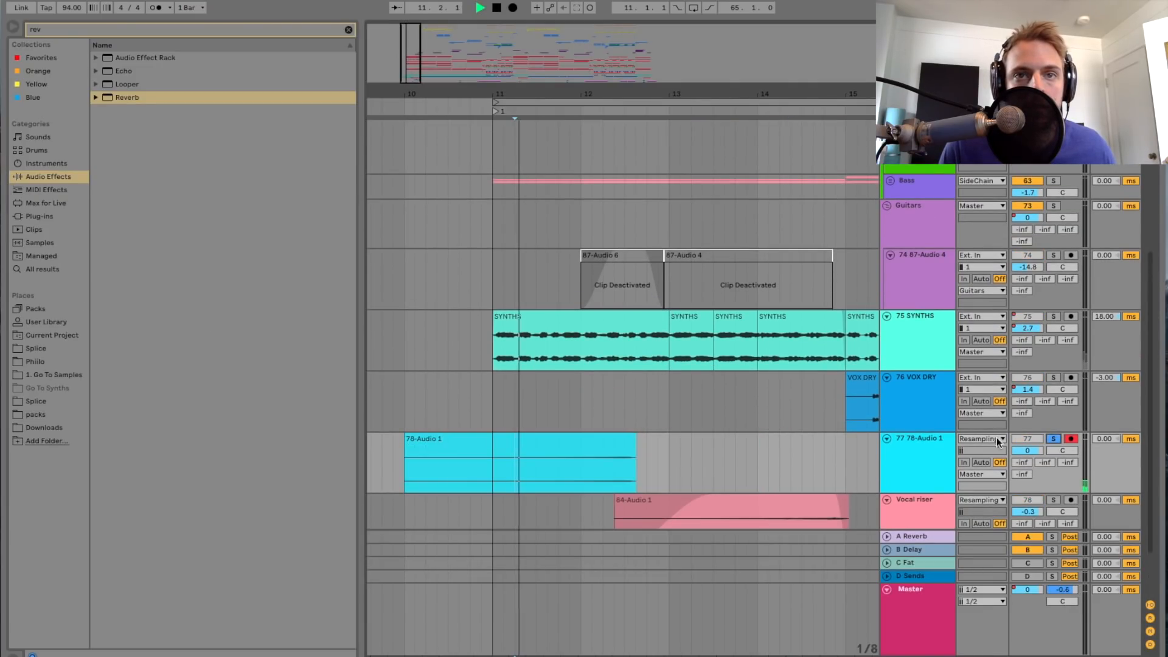
Step: Delete the reversed reverb-tail clip from the resampling track and stop playback
drag(411, 54, 412, 64)
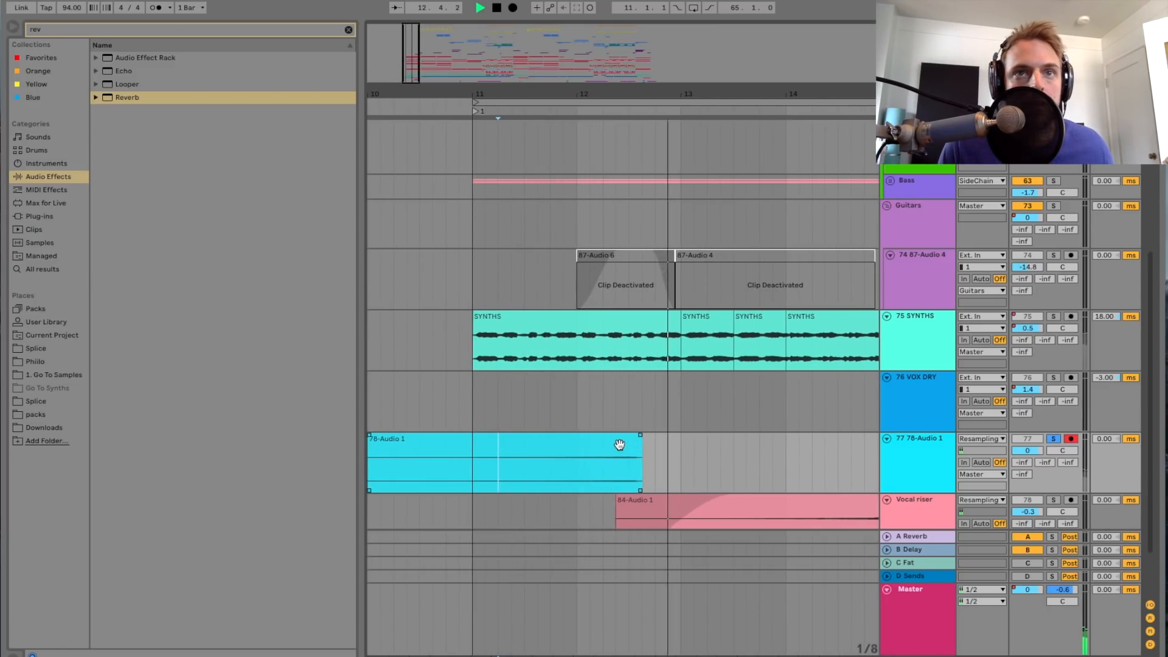
click(620, 447)
key(Delete)
key(space)
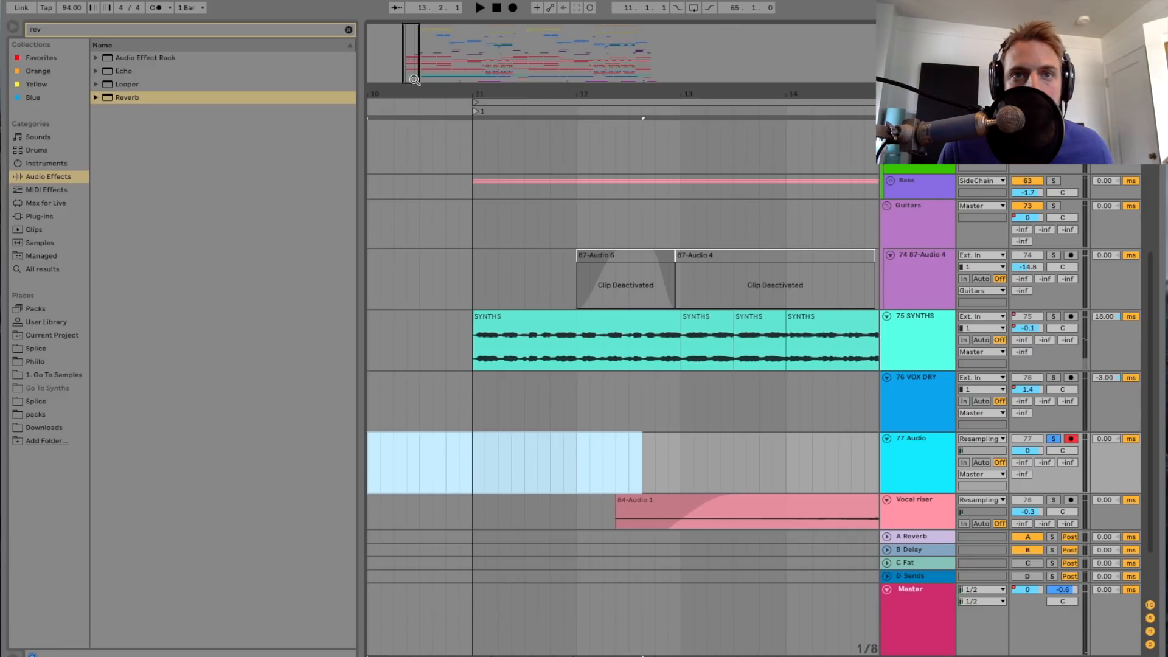
Step: Audition the existing Vocal riser from bar 12.3 in solo, continue in the full mix up to bar 16 and stop
drag(414, 78, 414, 70)
scroll(673, 418, down, 3)
scroll(670, 418, right, 5)
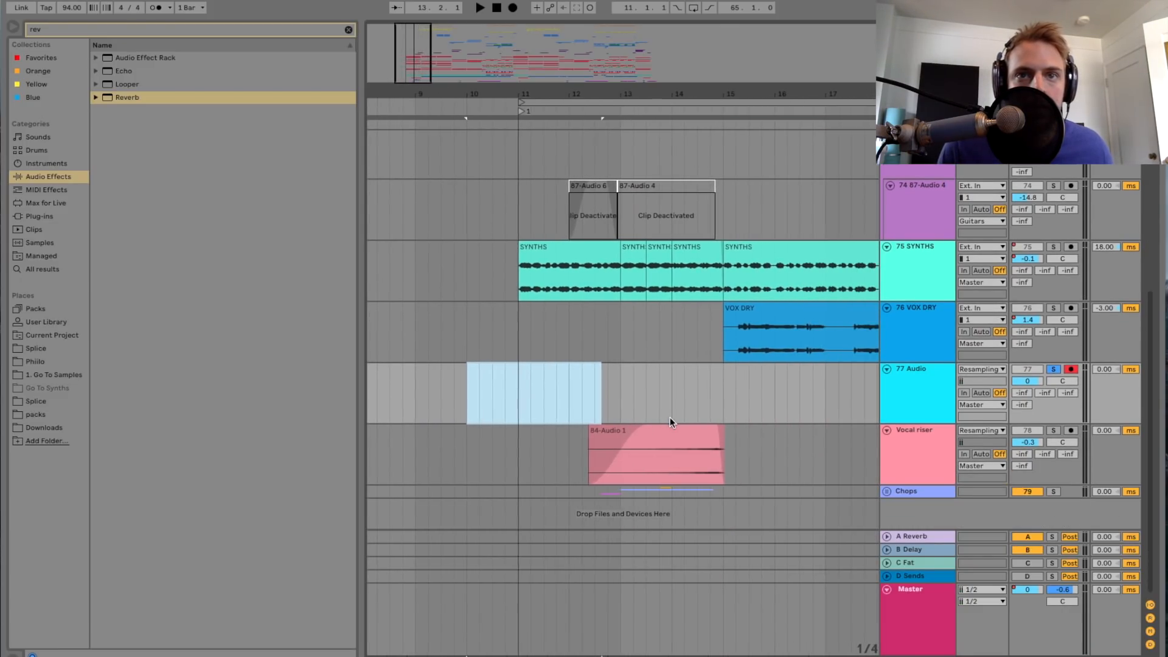
click(567, 400)
scroll(568, 400, right, 4)
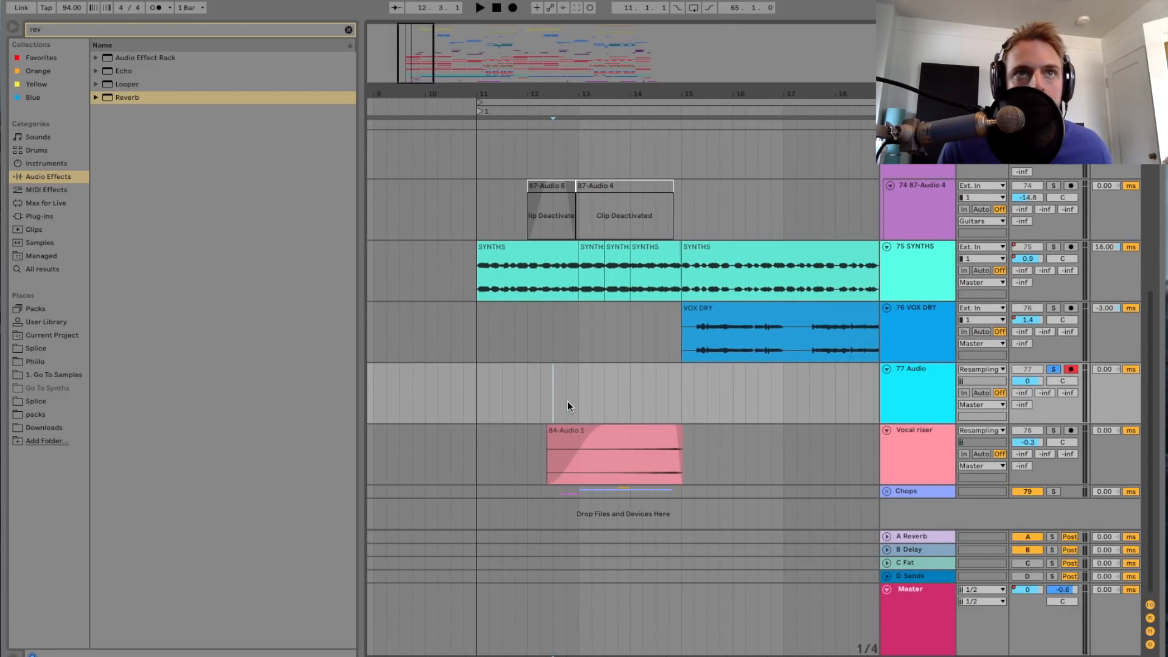
click(1053, 430)
key(space)
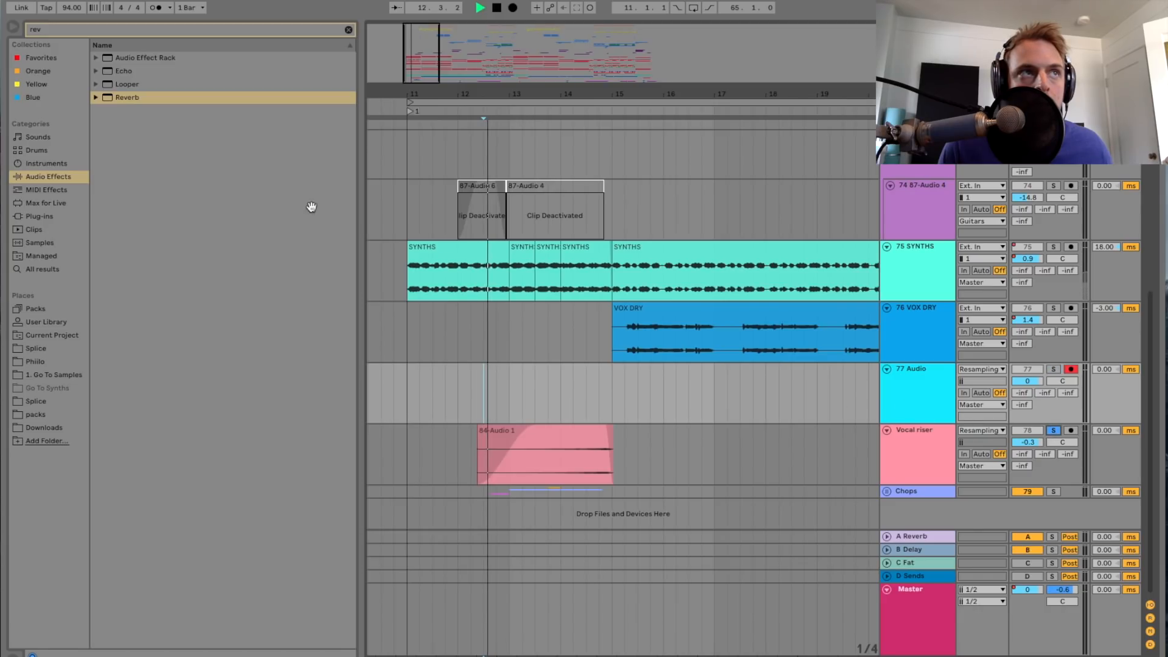
drag(424, 59, 424, 77)
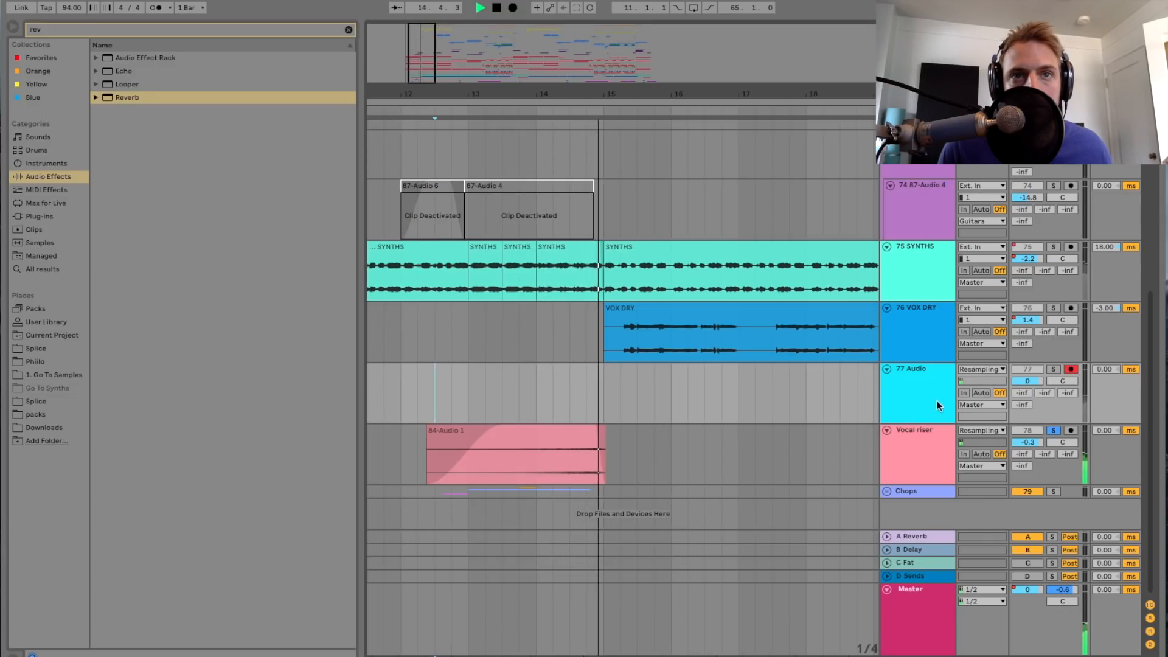
click(1053, 430)
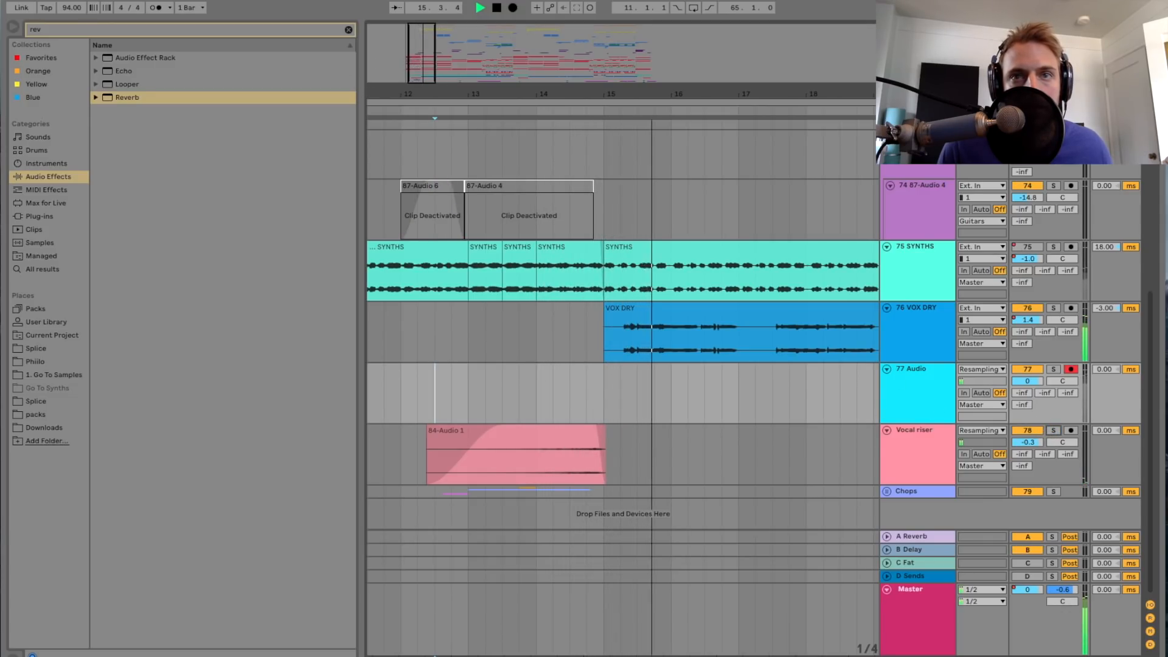
drag(420, 62, 419, 47)
key(space)
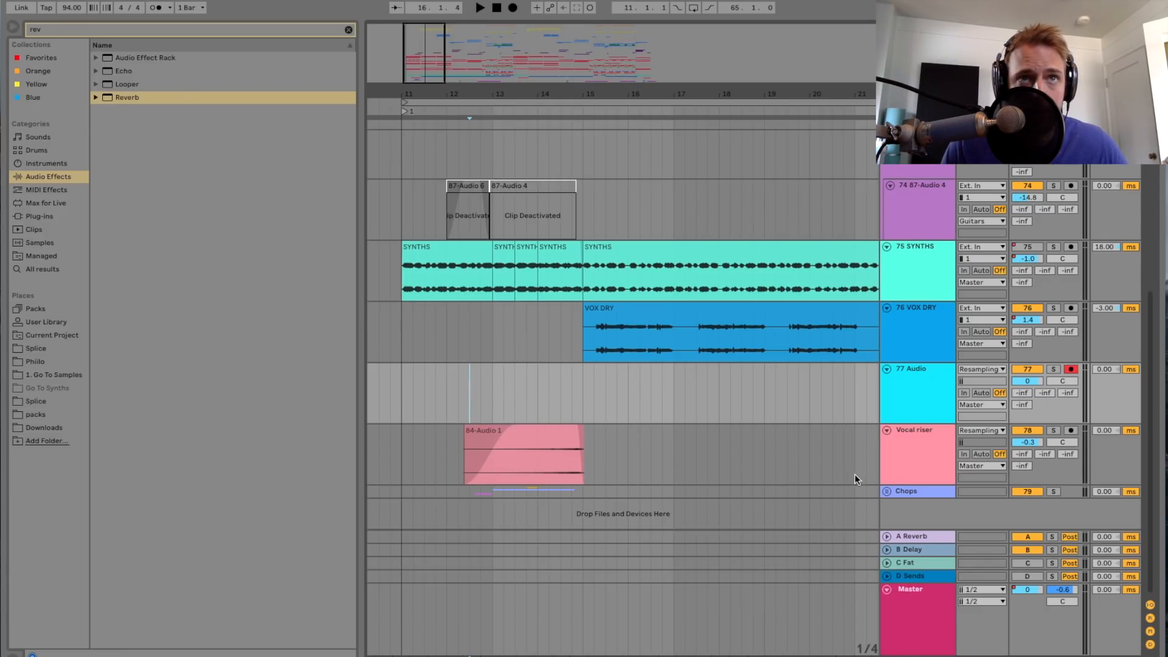
Step: Unfold the Chops group, play from bar 13 with the group soloed and look over its vocal chop tracks
click(888, 491)
scroll(550, 351, down, 5)
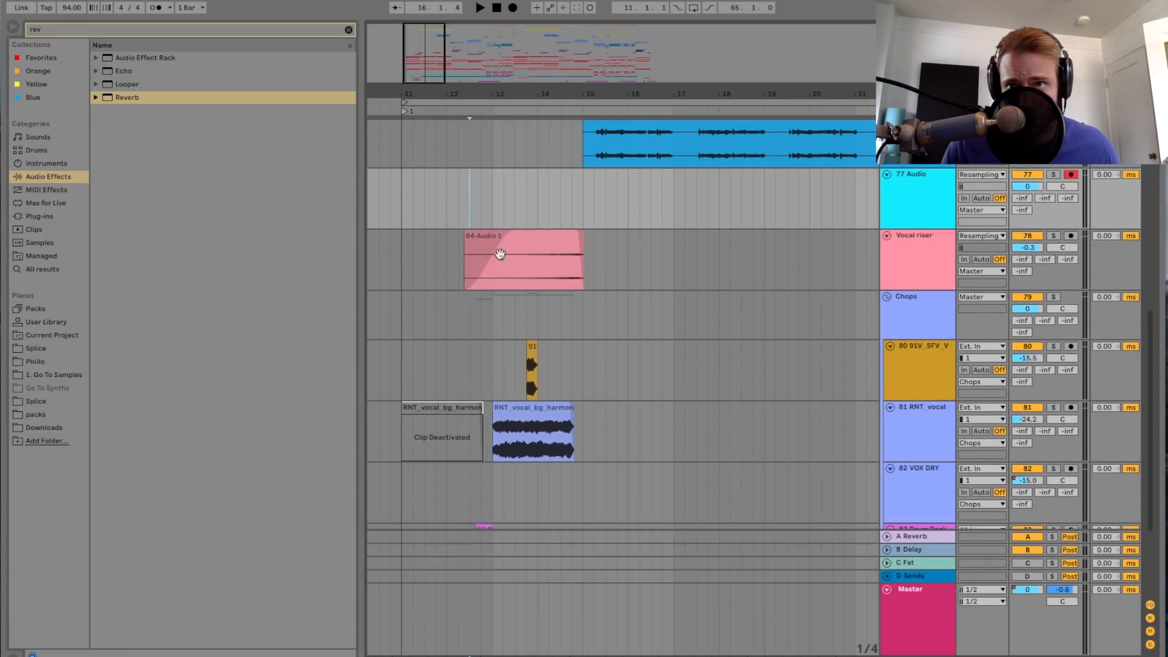
click(425, 359)
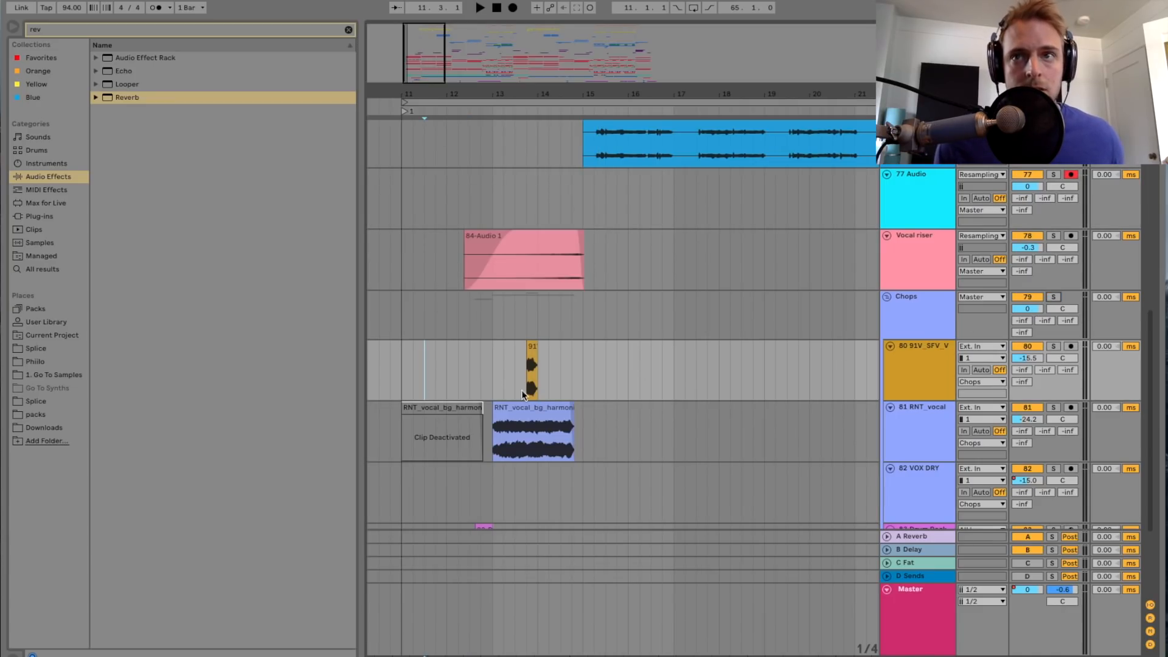
click(493, 389)
key(space)
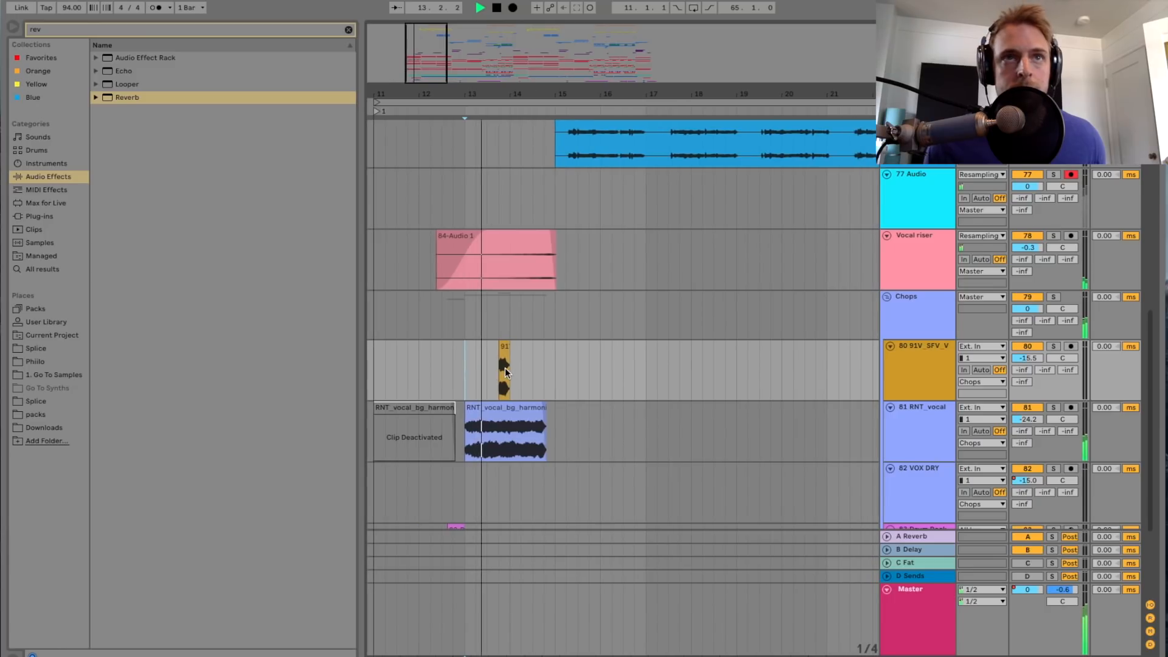
click(1052, 297)
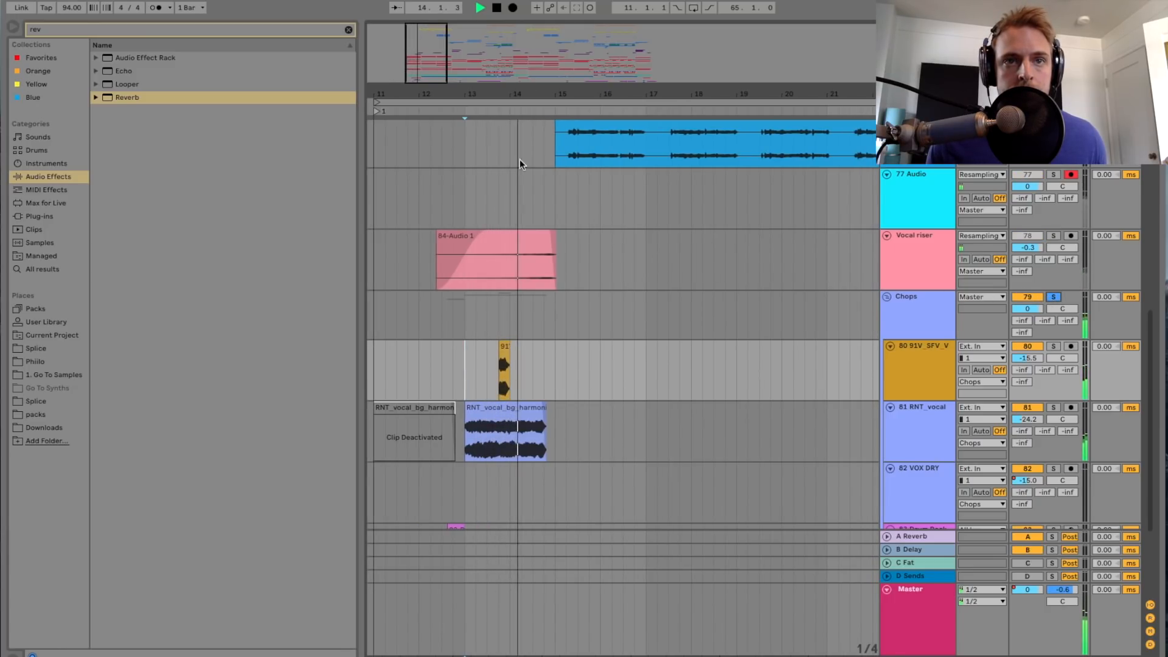
scroll(476, 222, up, 2)
scroll(521, 350, left, 3)
scroll(502, 333, down, 4)
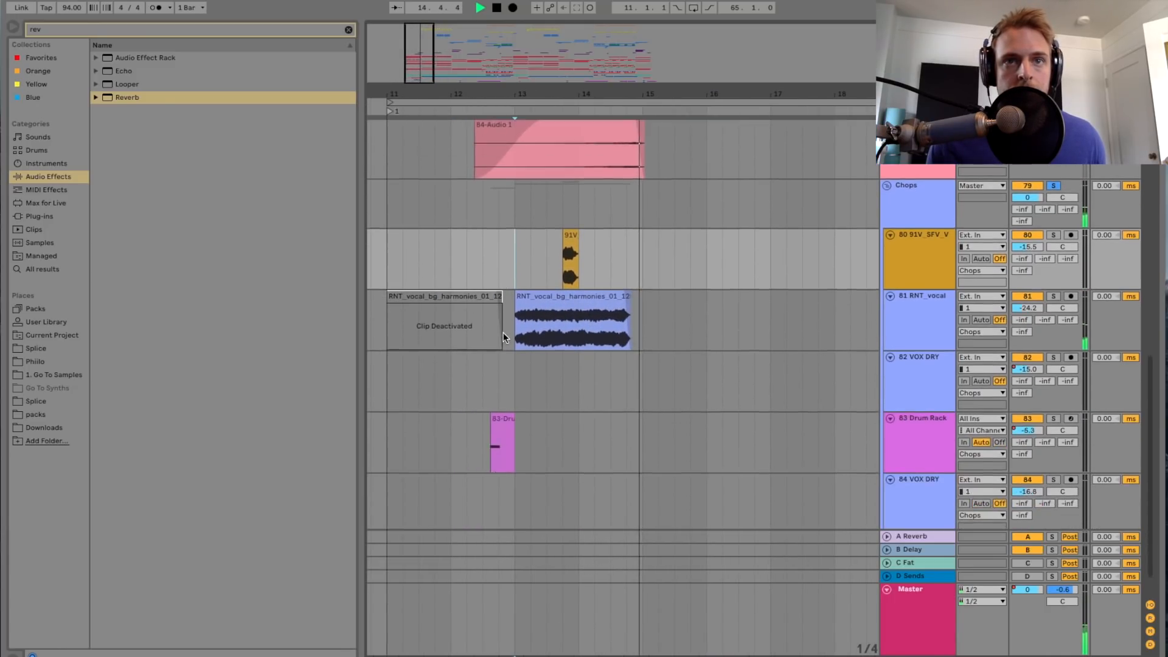
scroll(502, 333, up, 4)
scroll(503, 332, up, 1)
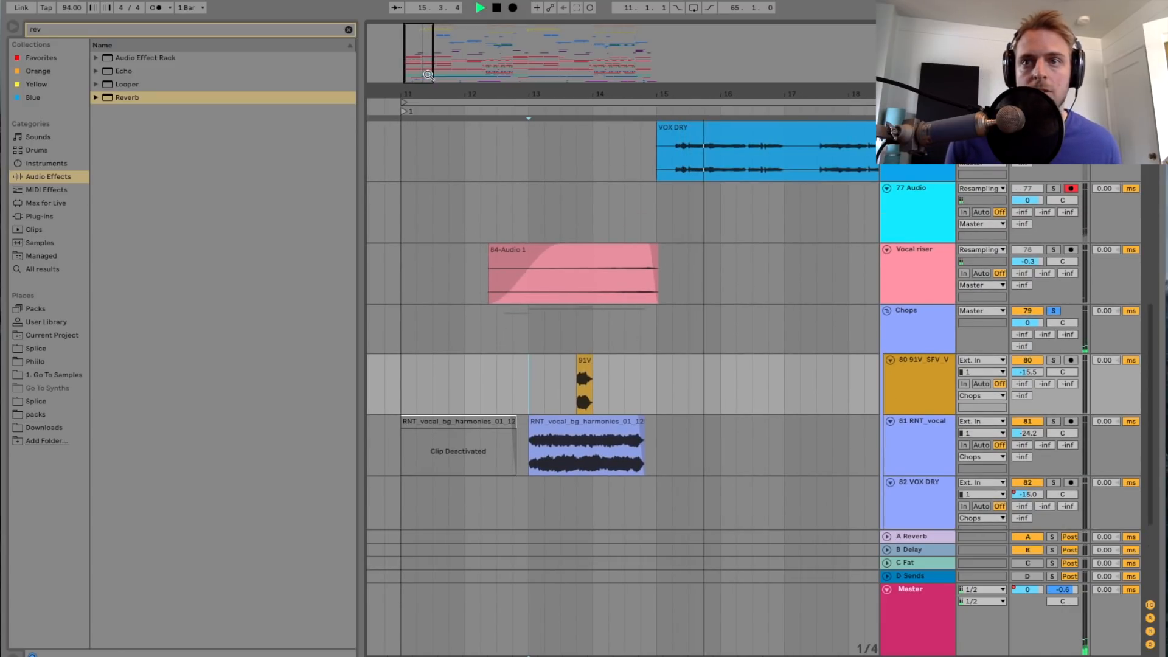
Step: Audition the RNT_vocal chop track from bar 13 in solo, repeat it in the full mix and stop
scroll(487, 255, up, 2)
key(space)
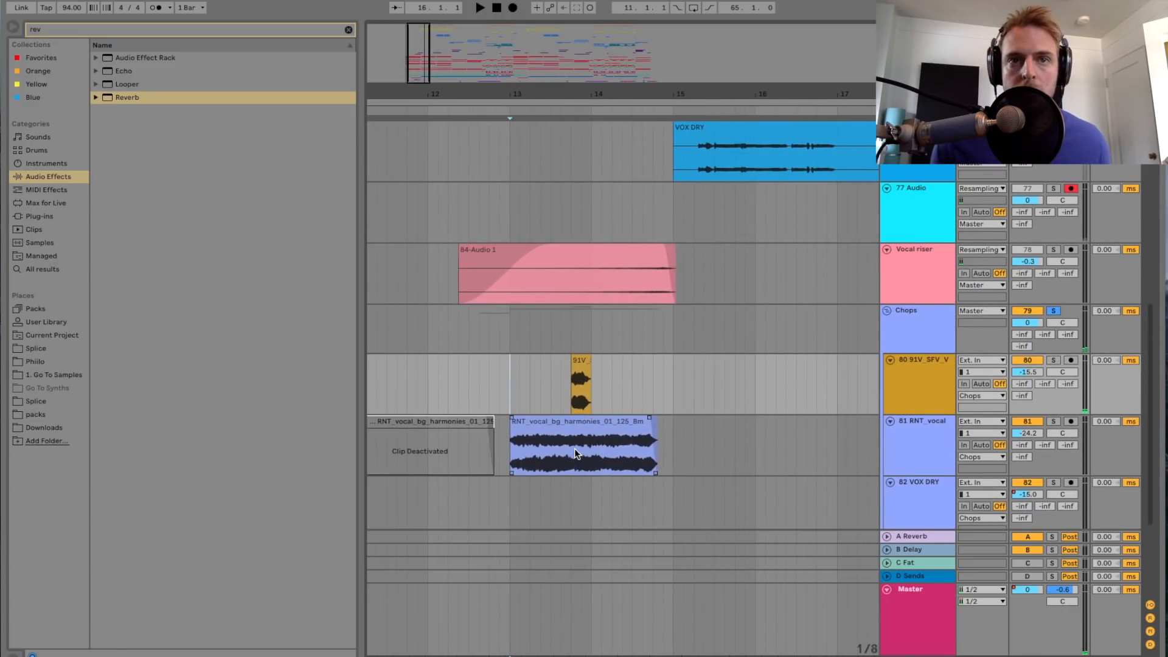
click(914, 420)
click(1052, 420)
click(634, 426)
key(space)
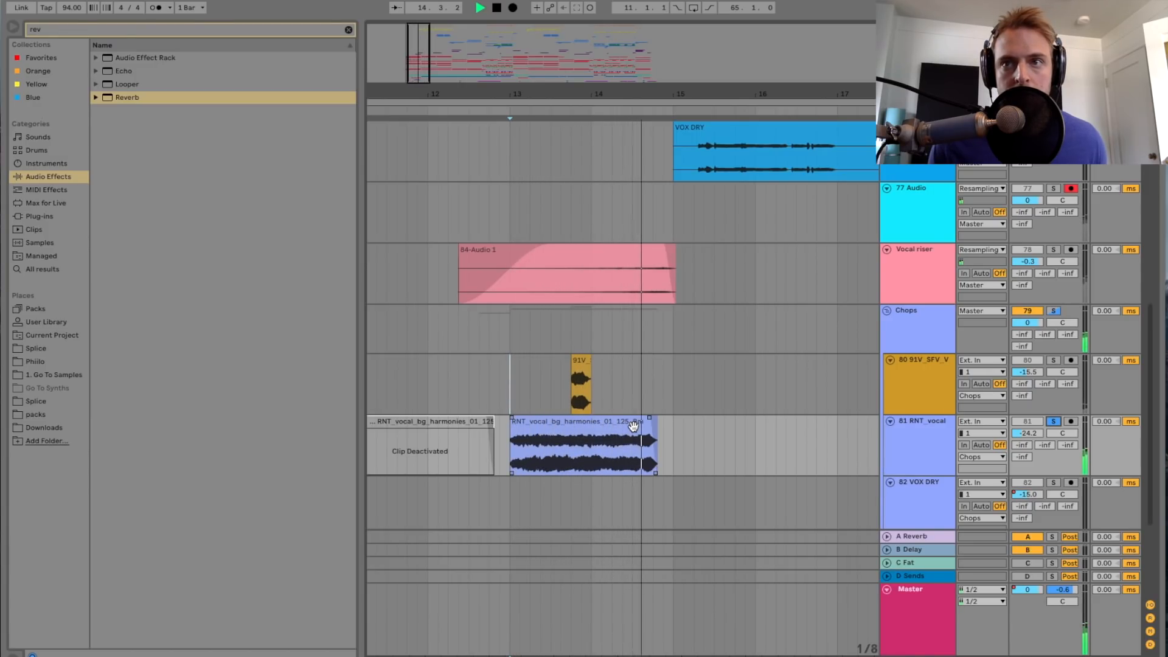
key(space)
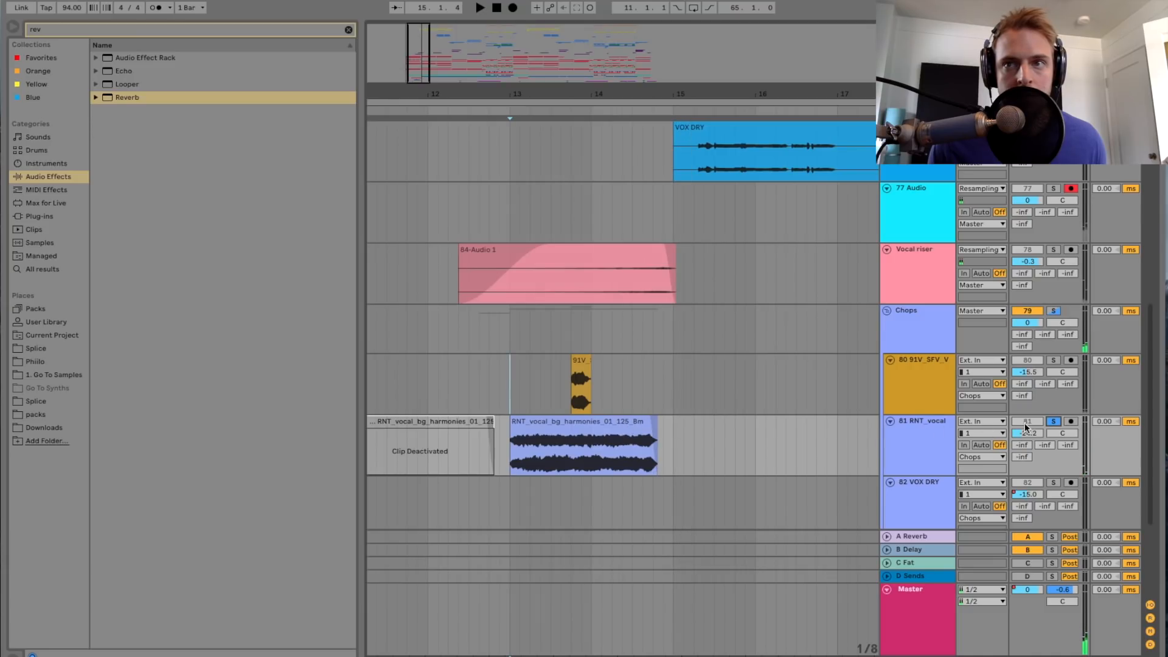
key(space)
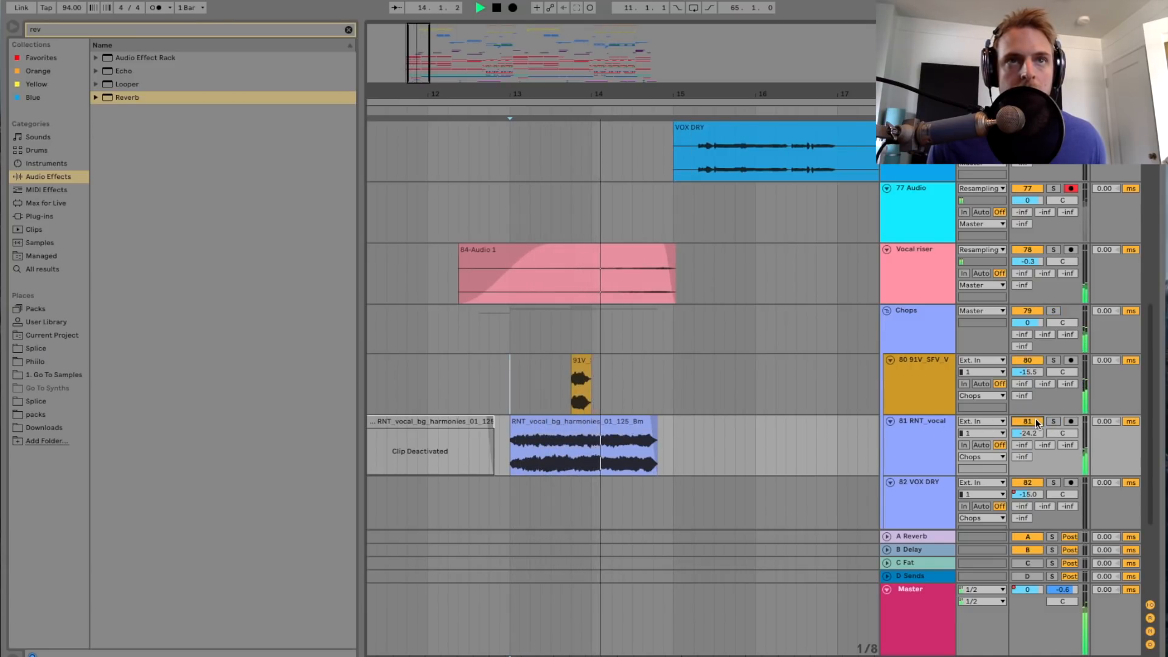
key(space)
Step: Play the 91V_SFV vocal chop from 13.3.3 with its track soloed and show that track's devices
click(562, 392)
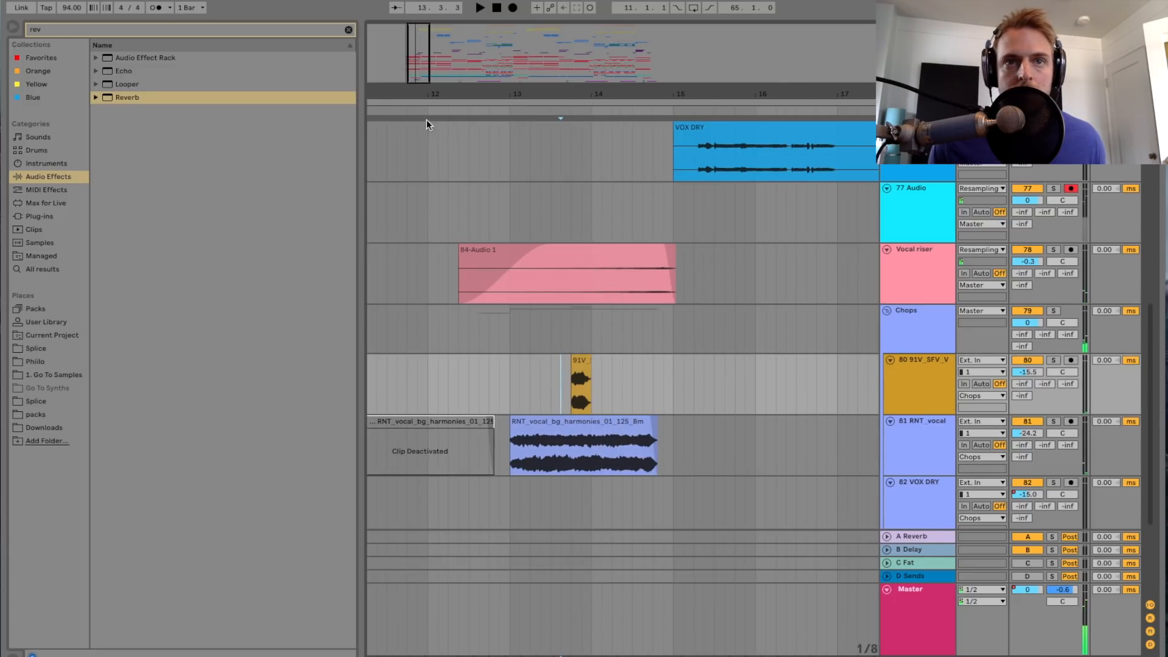
key(plus)
key(plus)
click(1053, 360)
key(space)
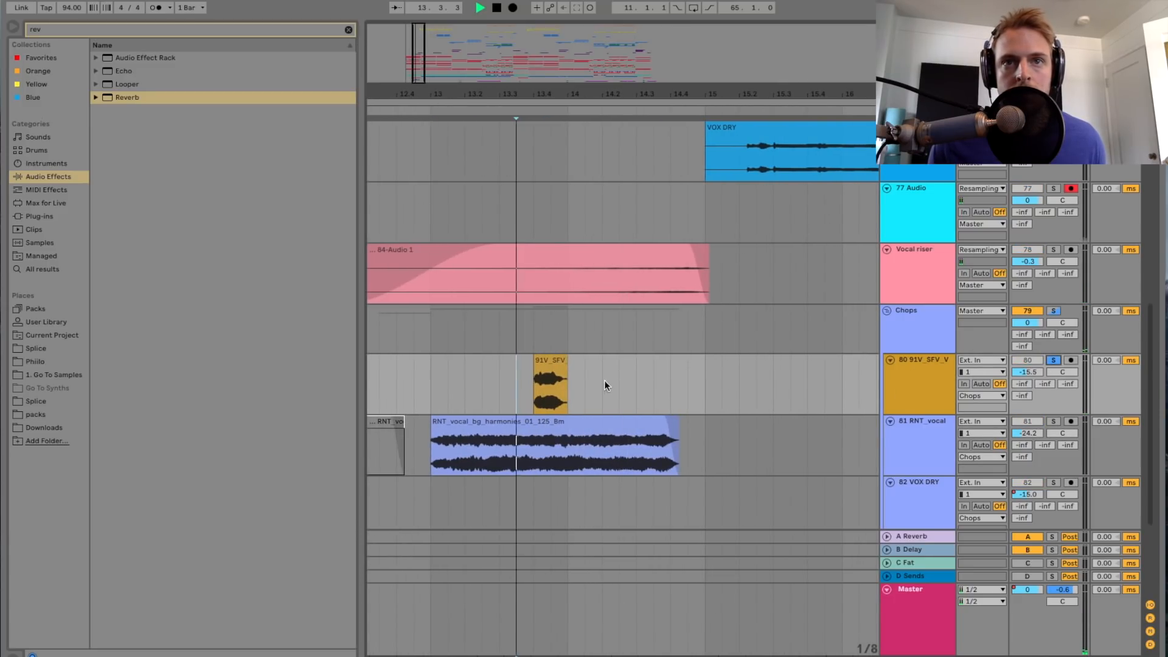
click(940, 379)
double_click(940, 379)
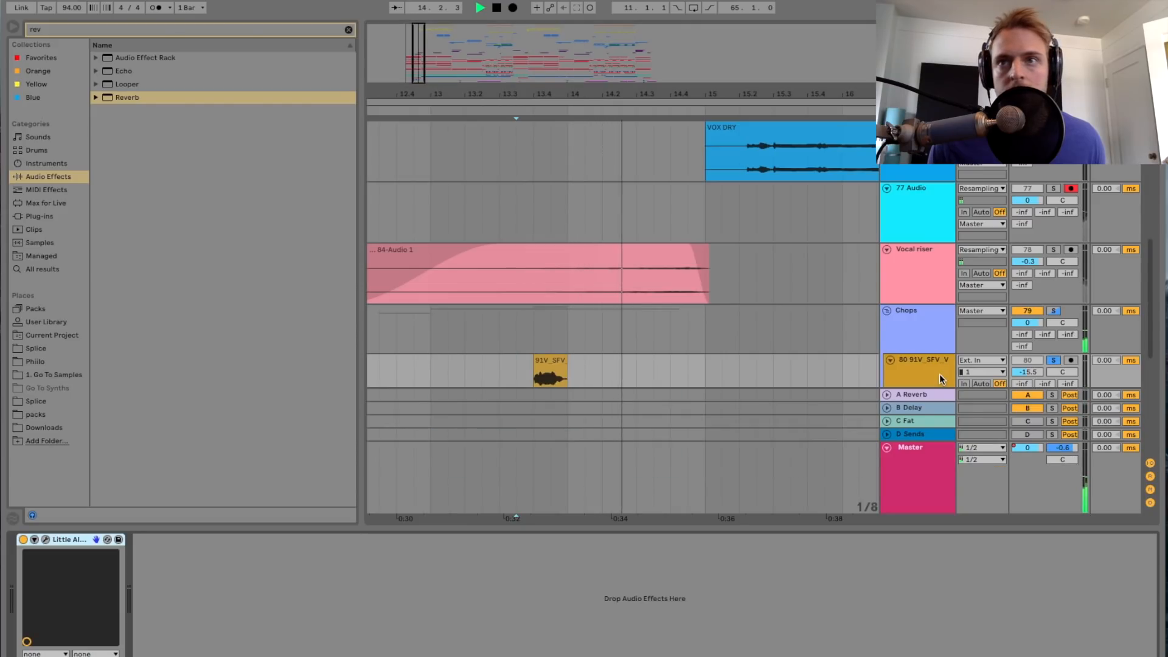
Step: Audition the Drum Rack chop track from 12.3.3 in solo, repeat it in the full mix and stop
scroll(749, 283, down, 8)
scroll(625, 273, left, 3)
click(475, 271)
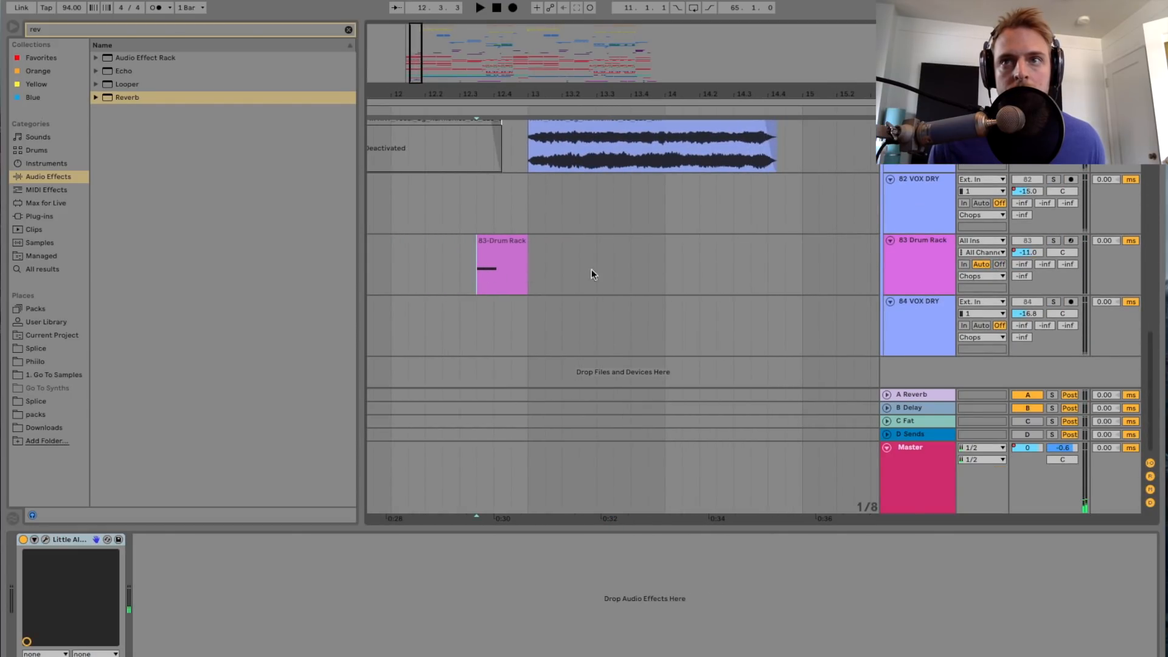
click(1053, 241)
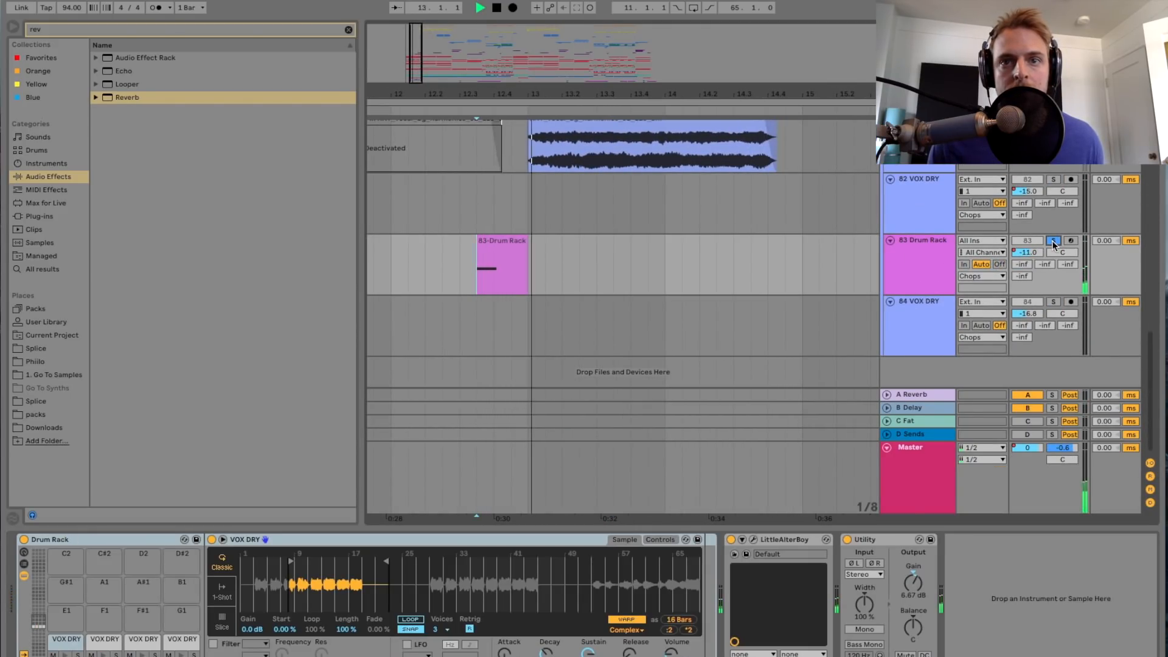
key(space)
key(space)
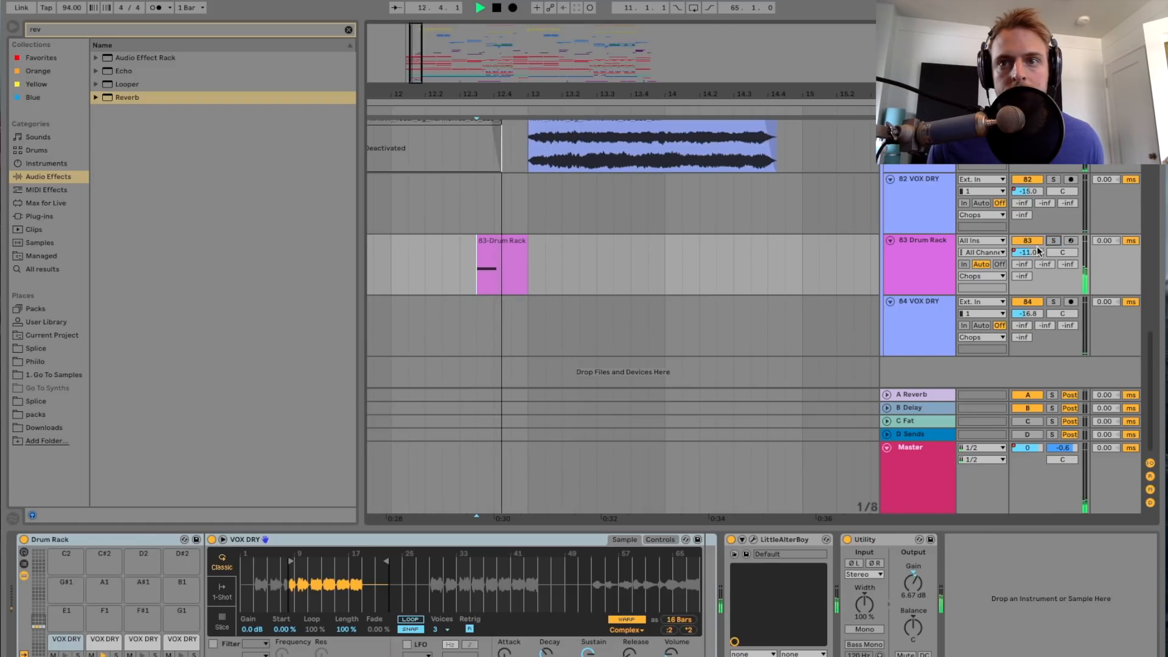
scroll(1024, 254, up, 4)
key(space)
Step: Examine the Chops group's Vox Chop FX device chain, opening and closing the MicroShift plug-in window along the way
scroll(900, 395, up, 6)
double_click(919, 273)
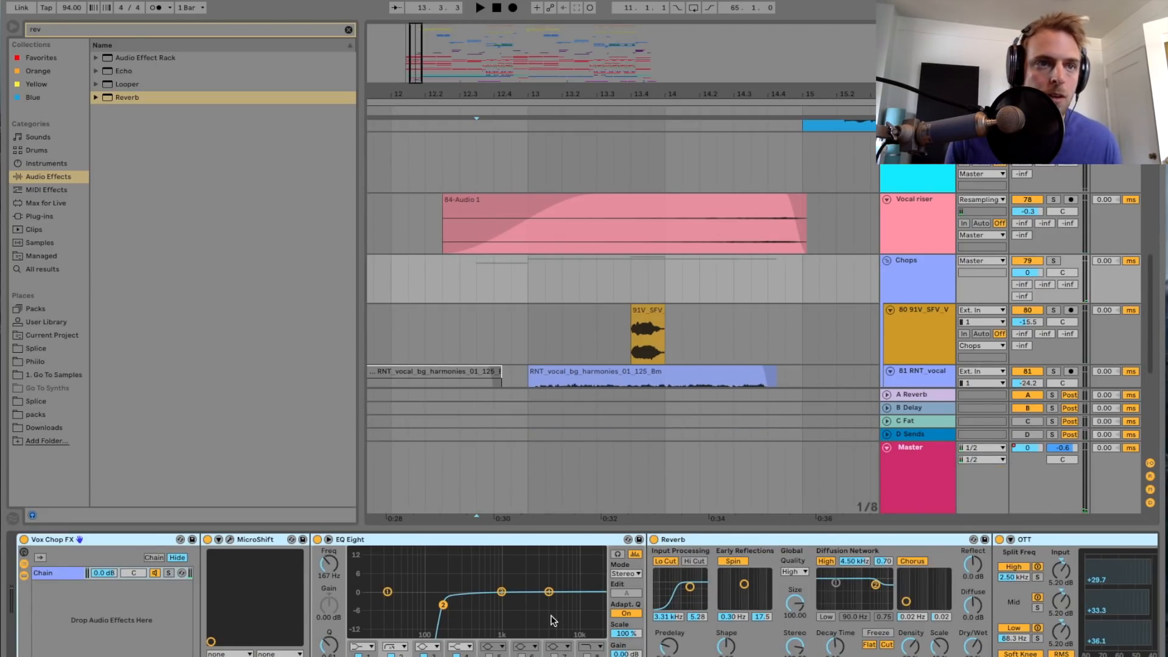
scroll(487, 600, down, 2)
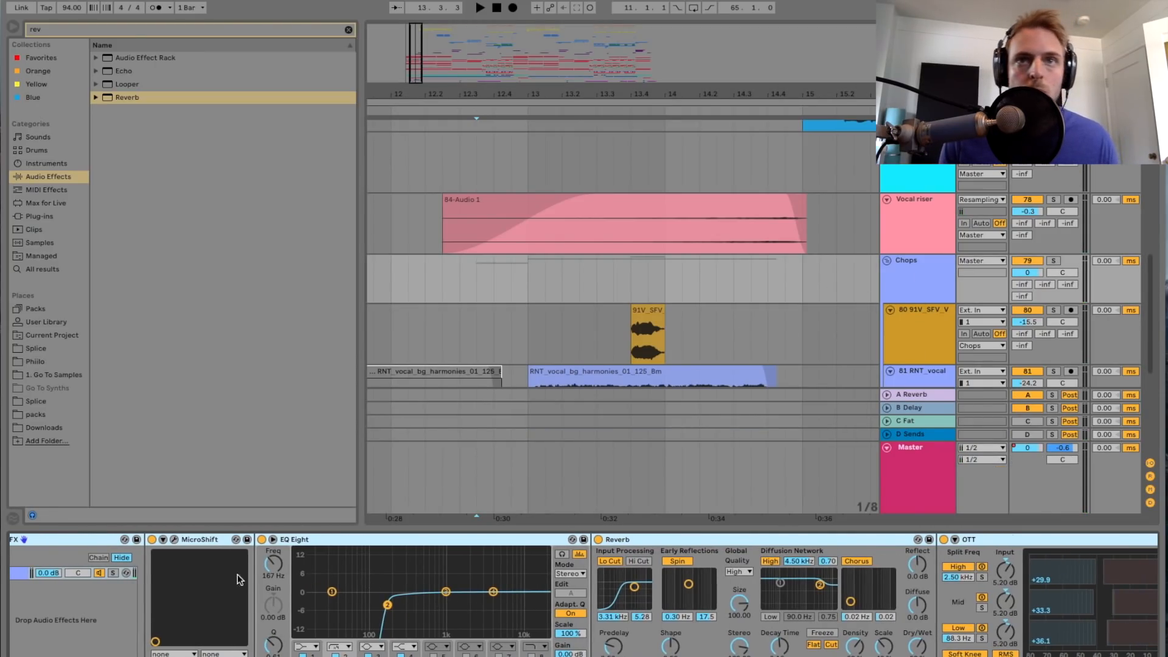
click(174, 539)
drag(884, 152, 757, 144)
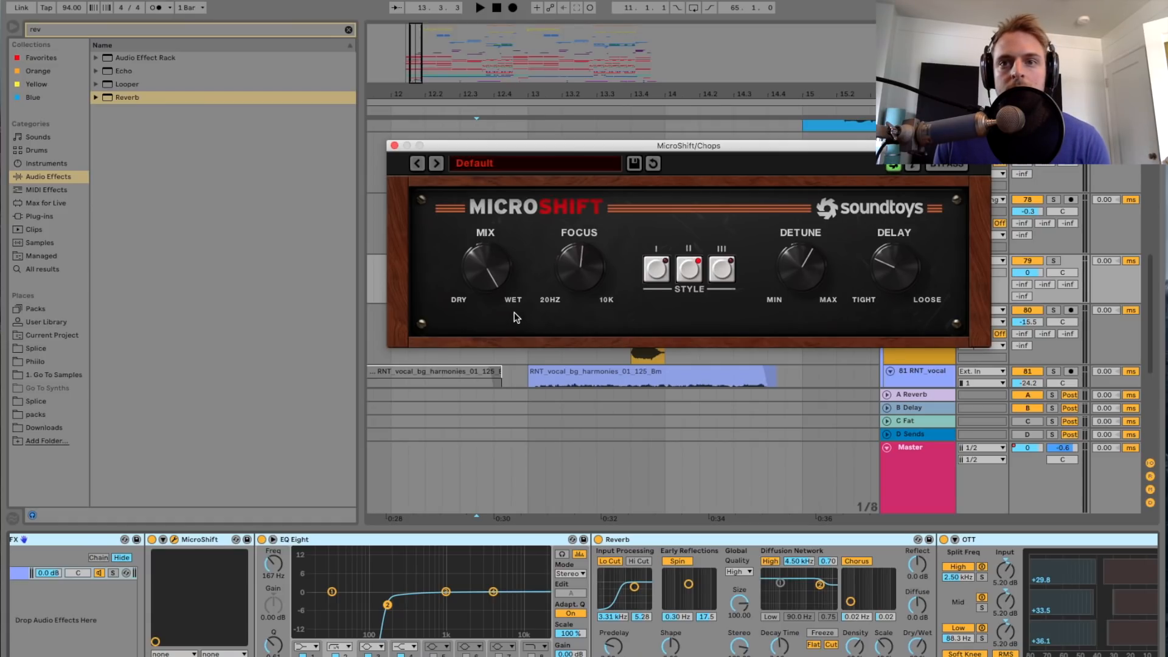
click(394, 145)
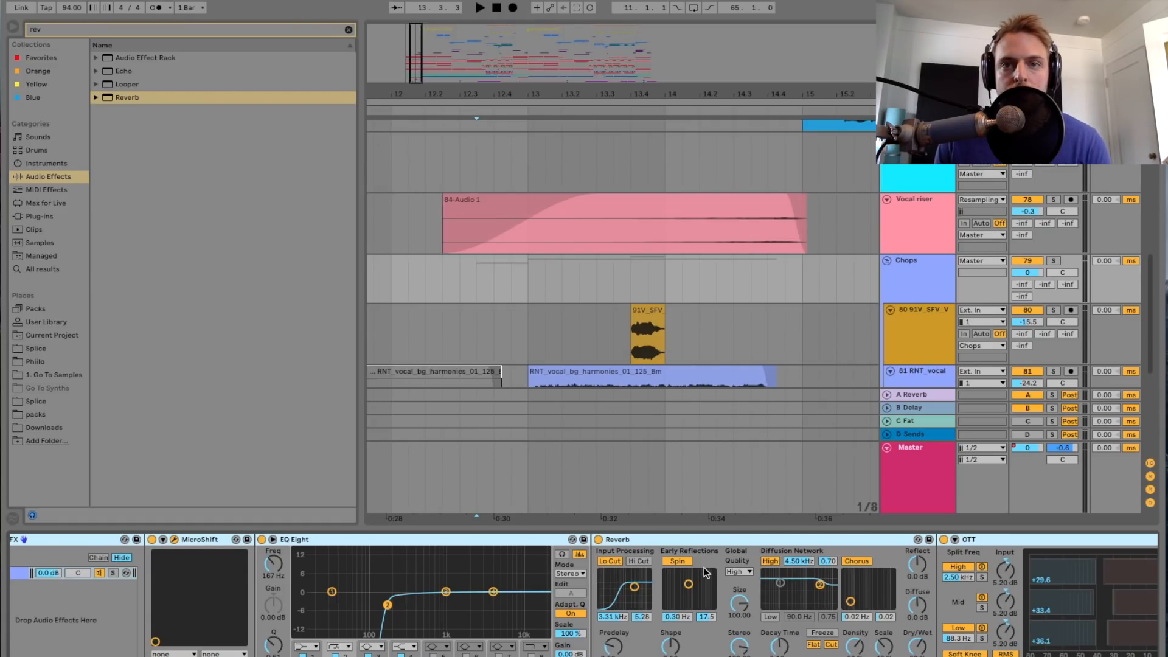
scroll(703, 567, right, 10)
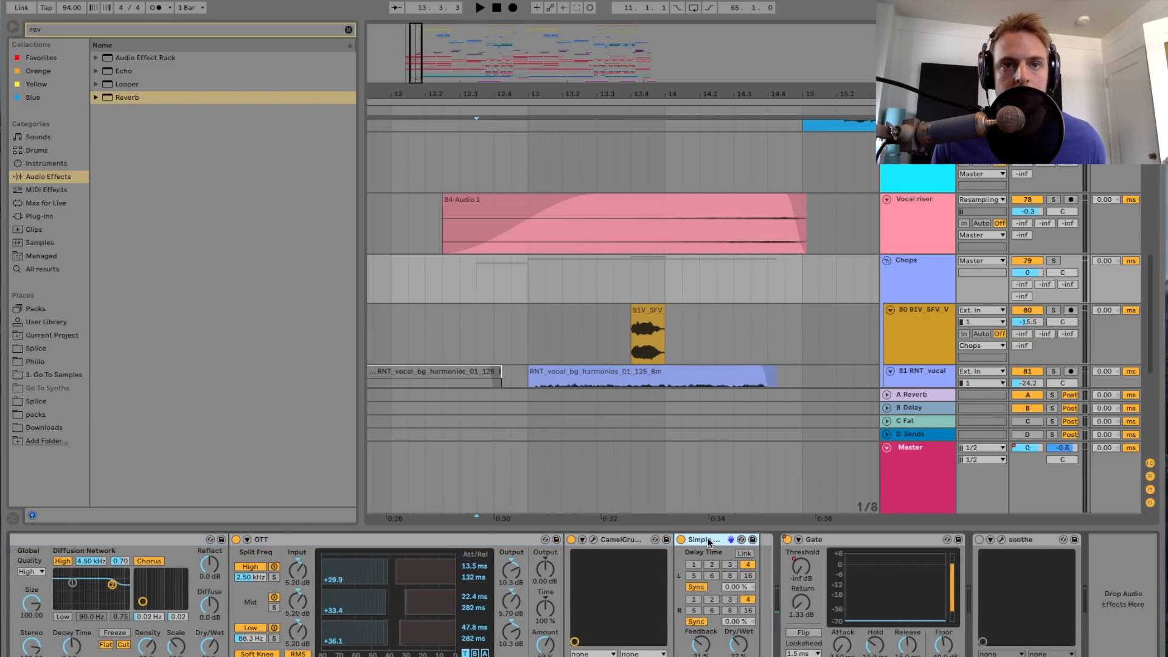
Step: Play the processed chops in the full mix from 12.3.3 and hide the device view
key(space)
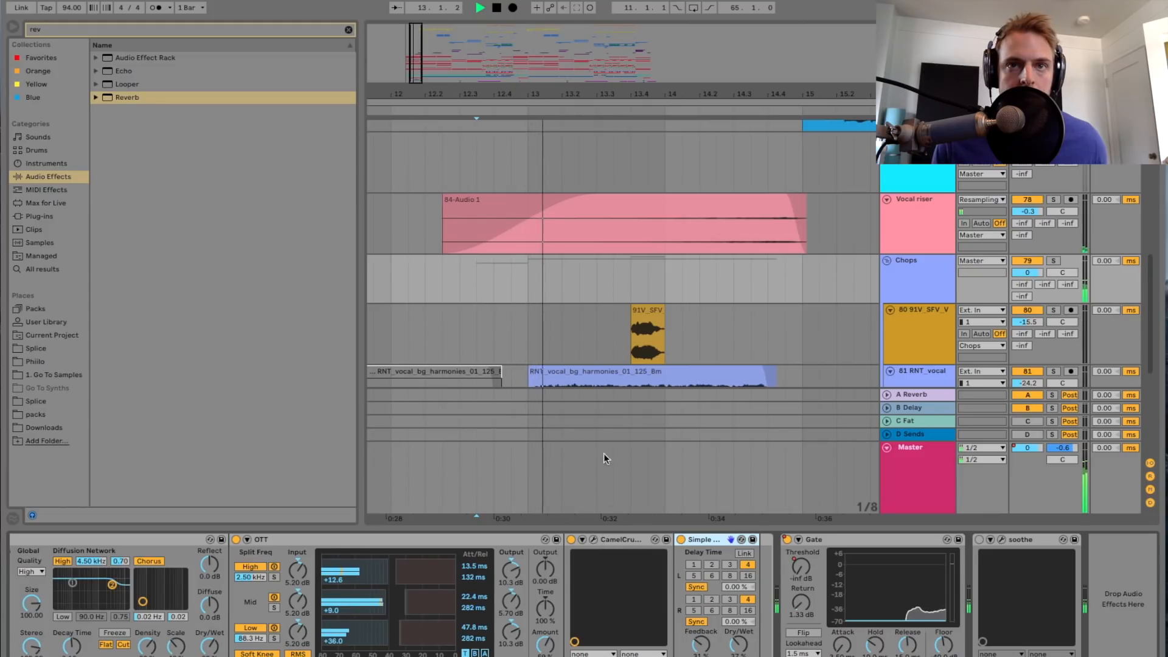
scroll(575, 292, down, 3)
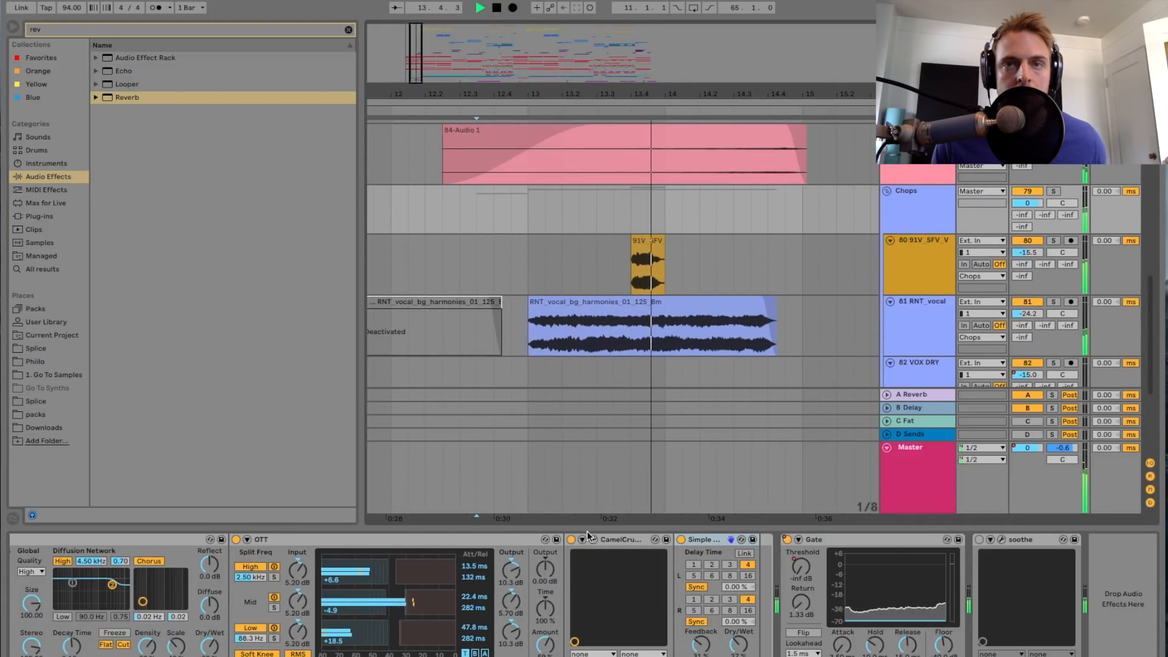
drag(586, 529, 591, 599)
Step: Play the full mix through the VOX DRY chops at bar 25, stop and set the start point to 23.4.1
drag(418, 50, 418, 28)
scroll(617, 284, right, 8)
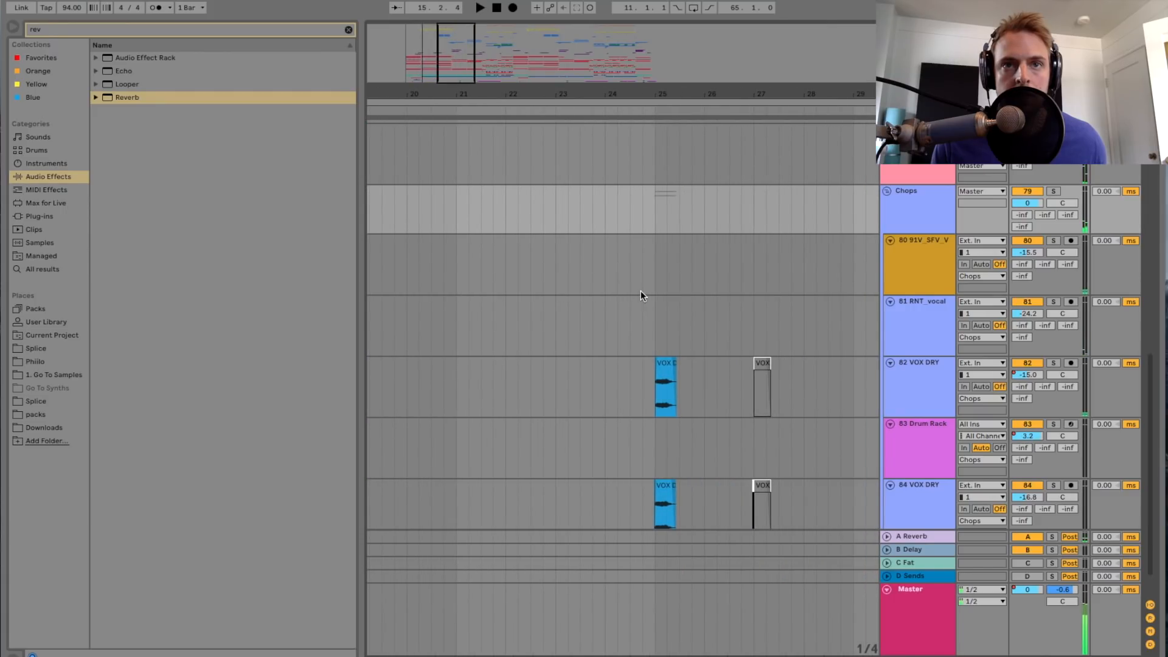
click(647, 282)
key(space)
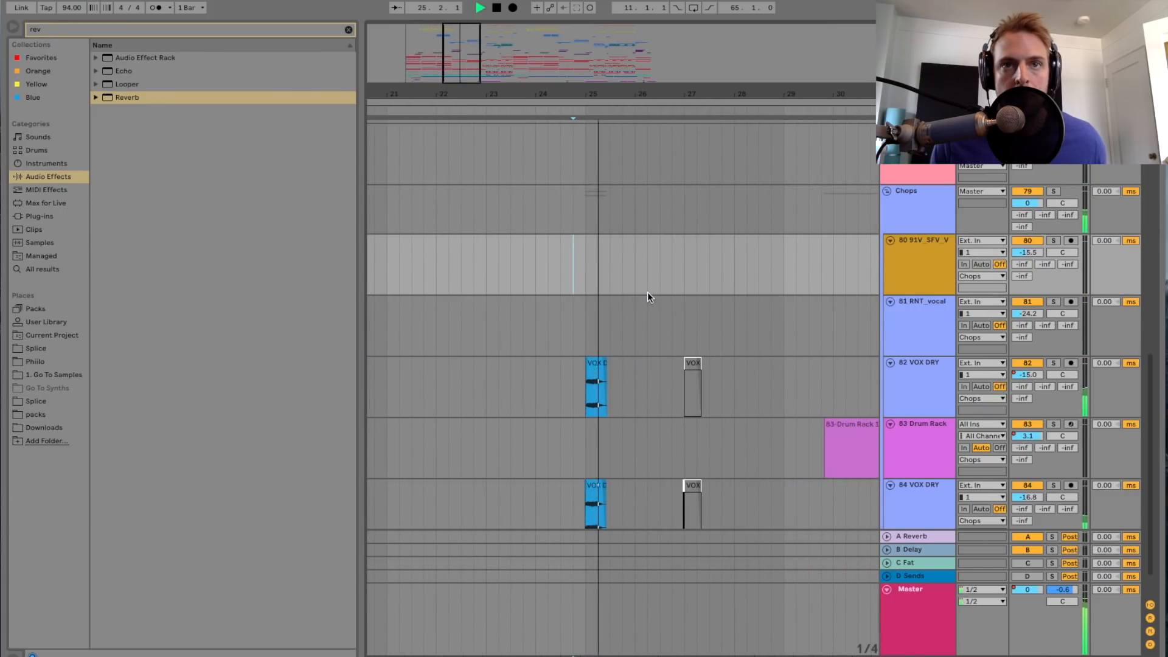
click(524, 277)
key(space)
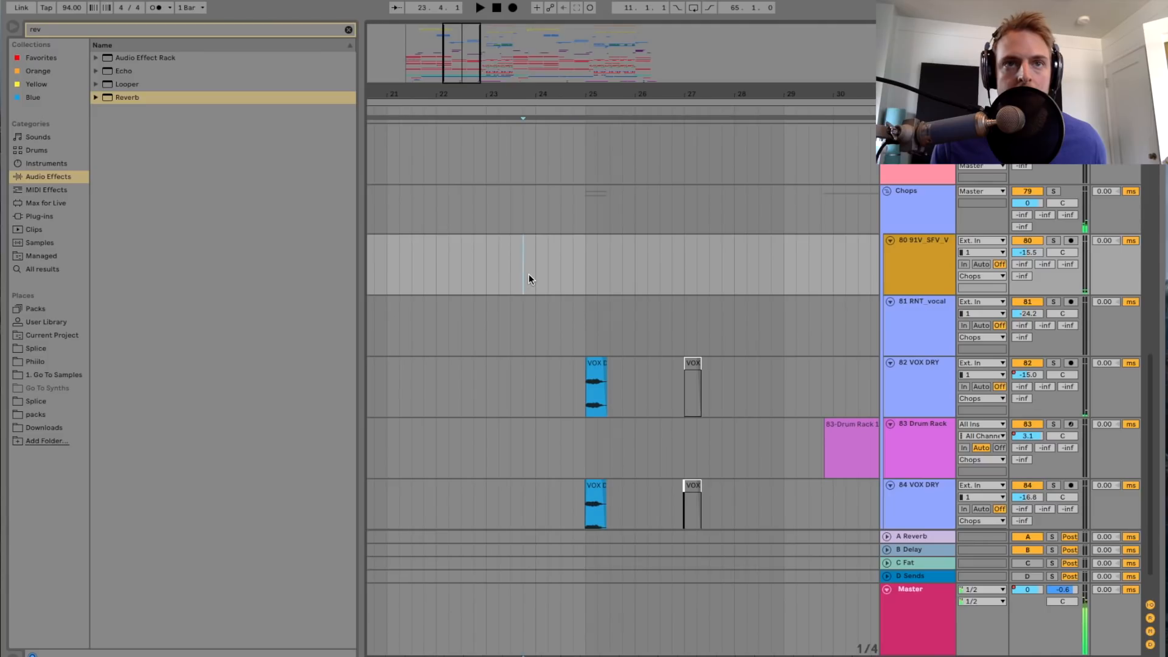
Step: Solo the Chops group and play its two layered VOX DRY clips from 24.4.3
scroll(553, 280, up, 2)
drag(466, 67, 467, 91)
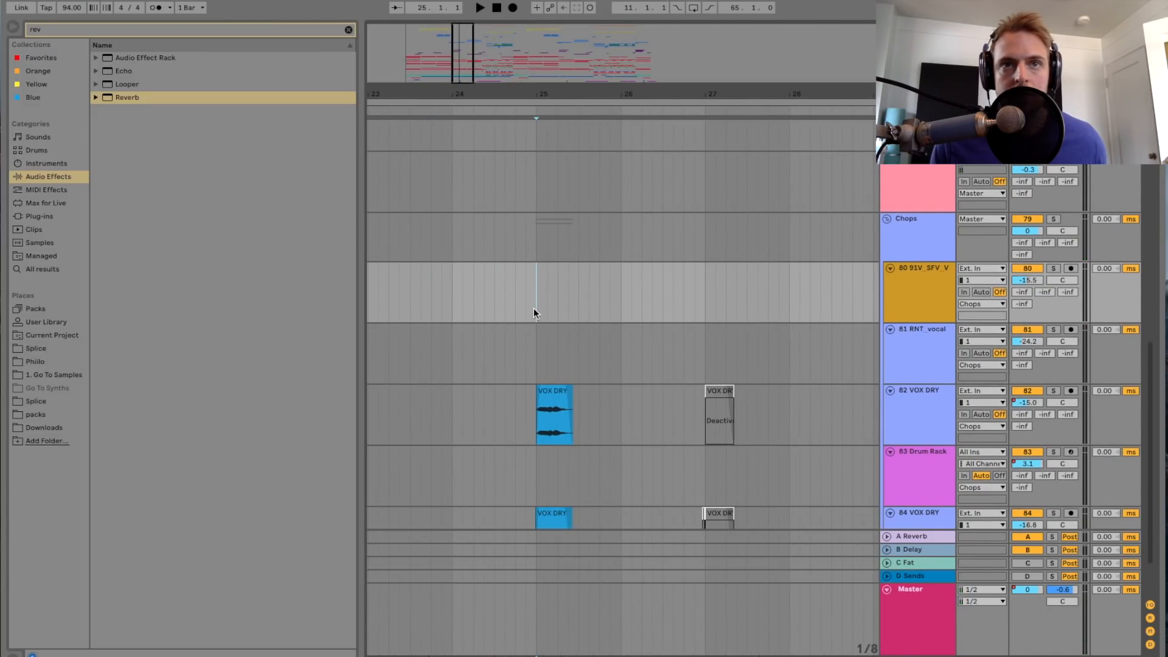
drag(465, 73, 464, 89)
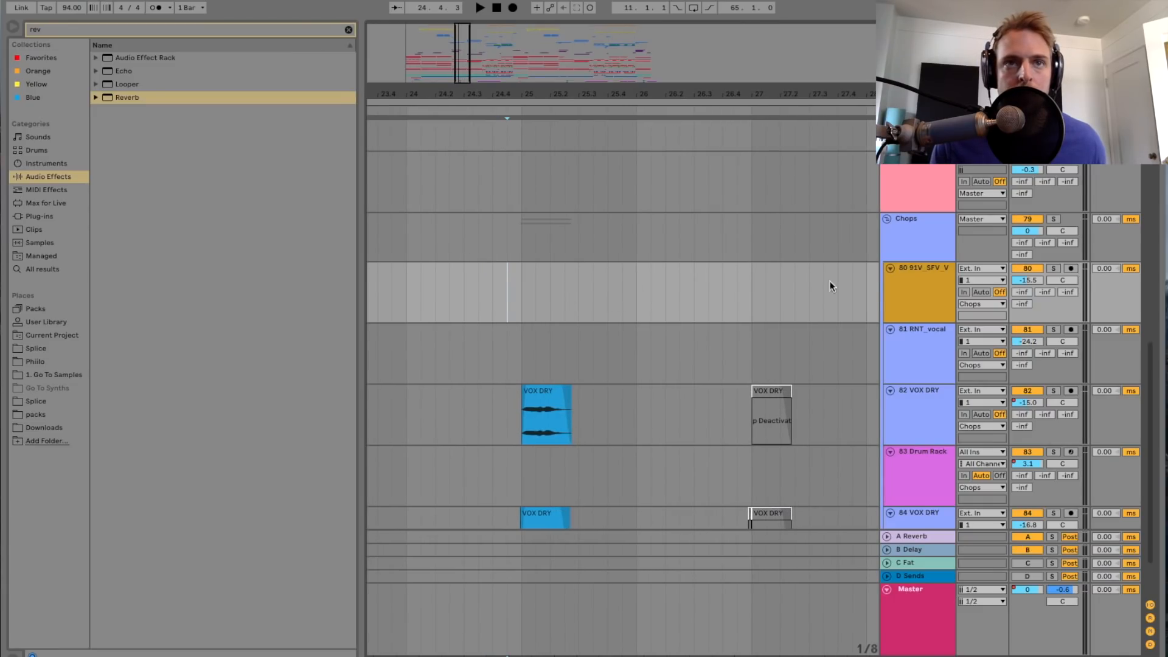
click(925, 245)
click(1053, 220)
drag(459, 74, 460, 98)
key(space)
scroll(532, 321, down, 2)
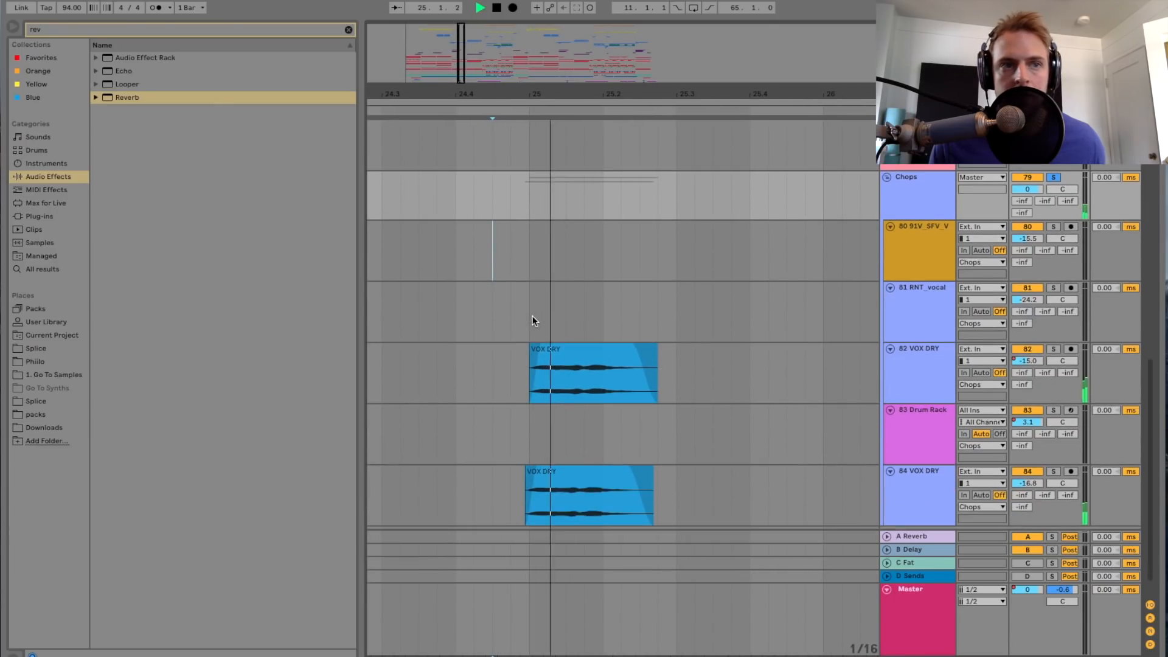
Step: Inspect the Little AlterBoy pitch and formant settings on the 82 VOX DRY and 84 VOX DRY tracks, closing each plug-in window
double_click(913, 371)
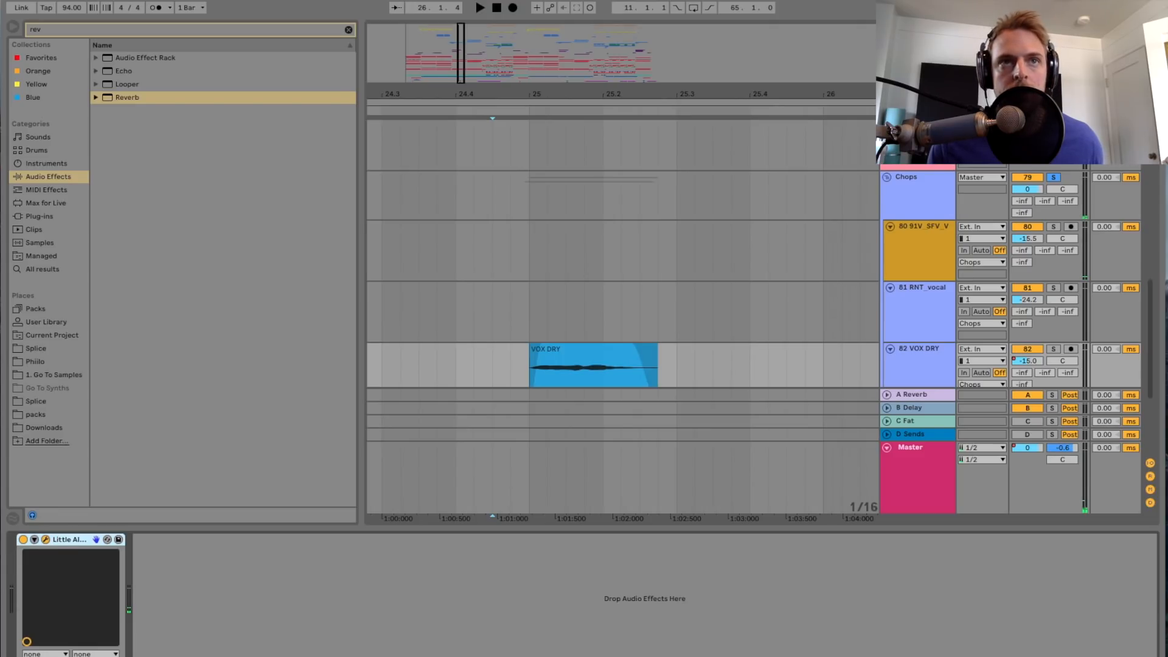
drag(1167, 129, 855, 129)
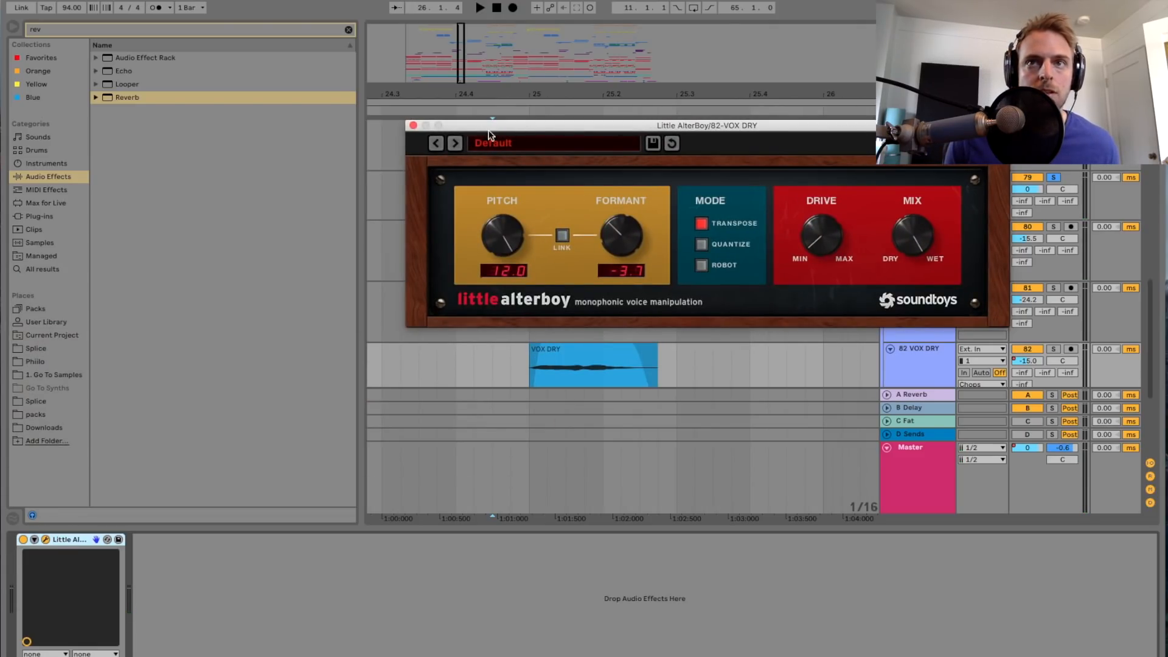
click(413, 126)
scroll(767, 249, down, 3)
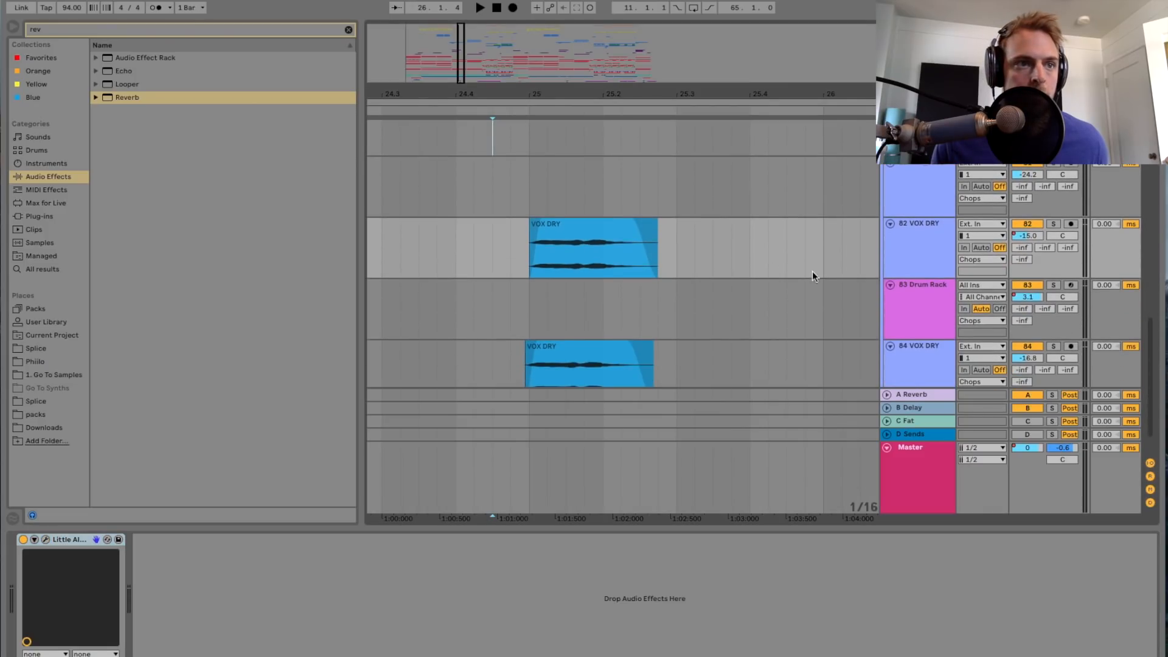
click(928, 358)
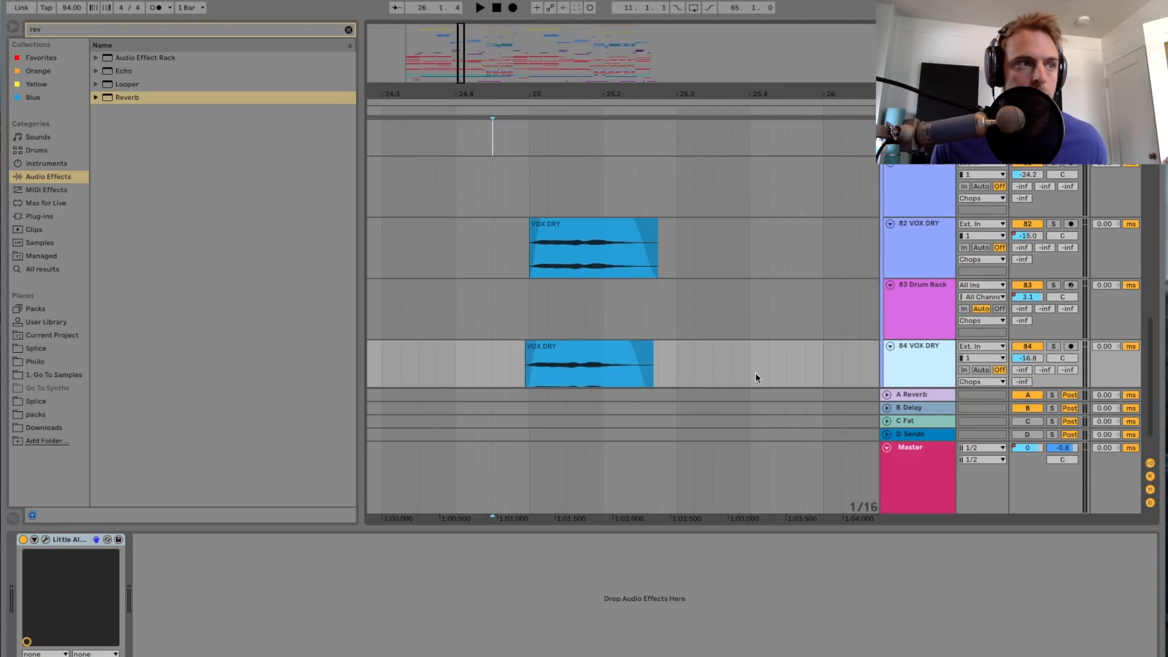
click(46, 540)
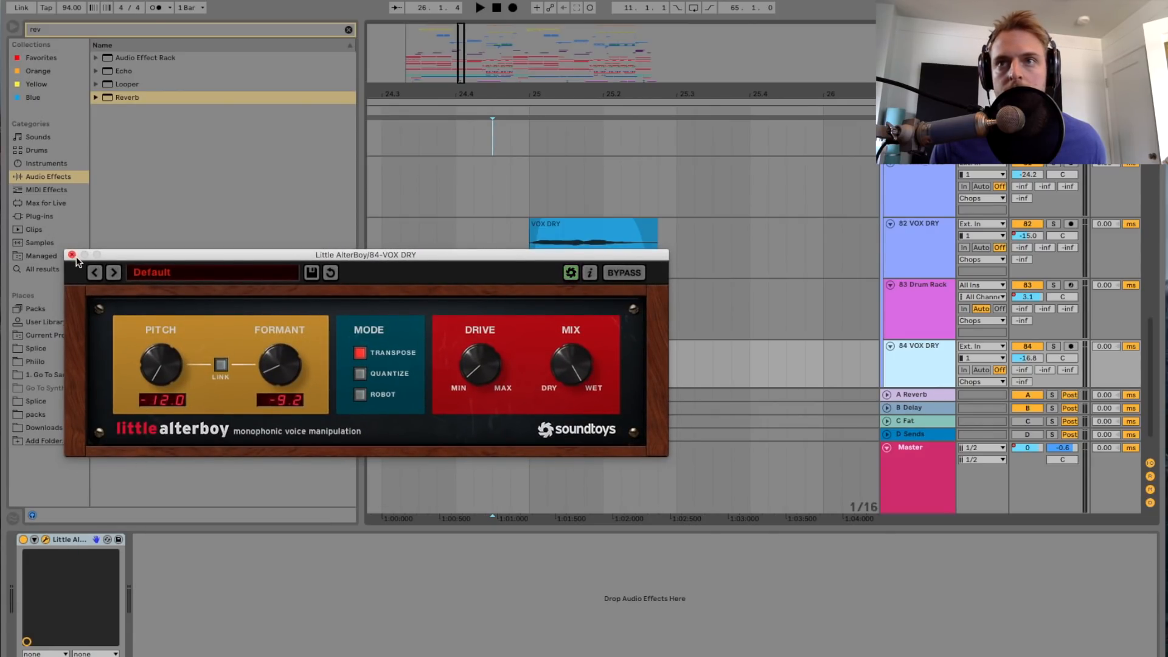
click(72, 254)
Step: Play the layered VOX DRY chops in the full mix from 24.4.2 and stop
click(474, 250)
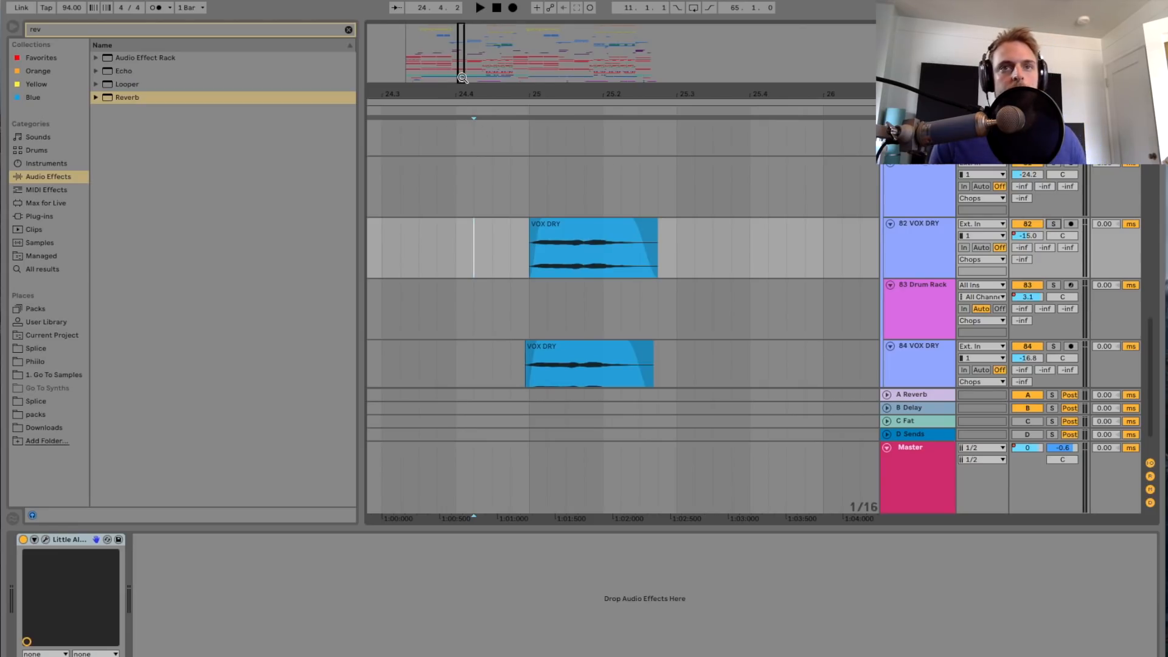
drag(461, 84, 460, 78)
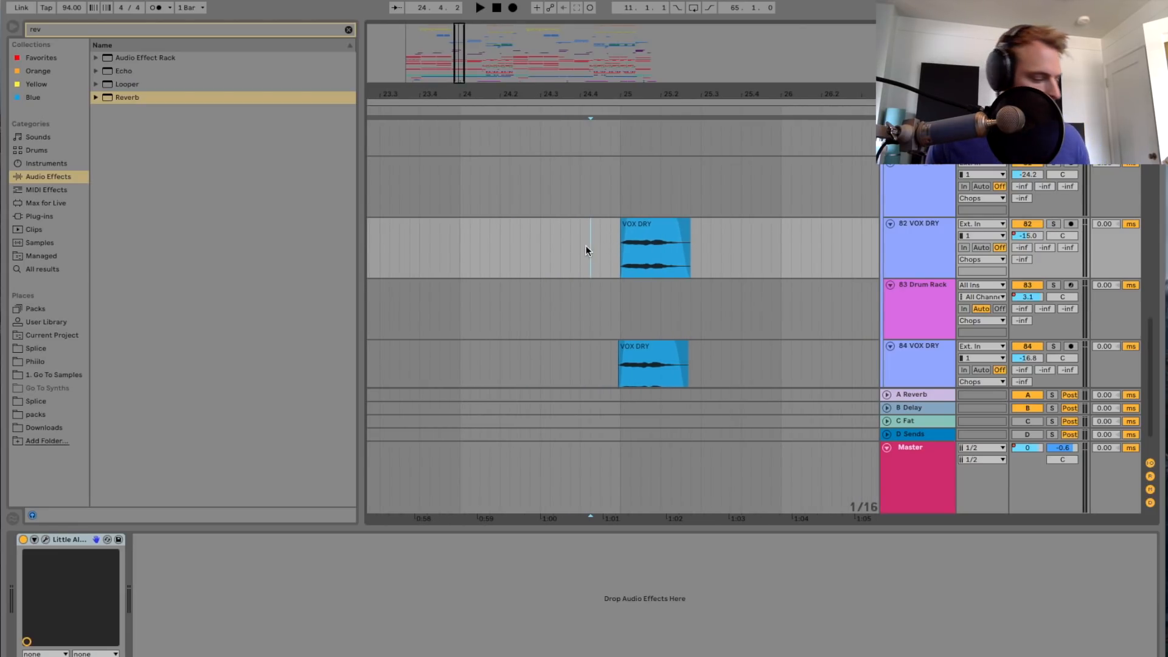
key(space)
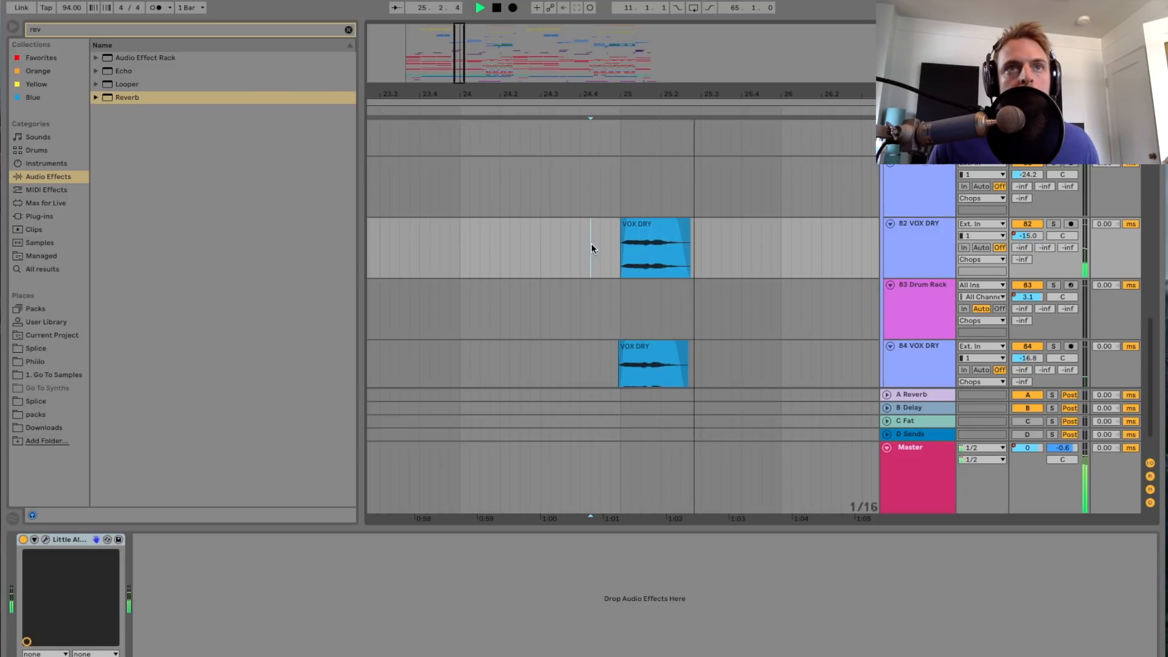
key(space)
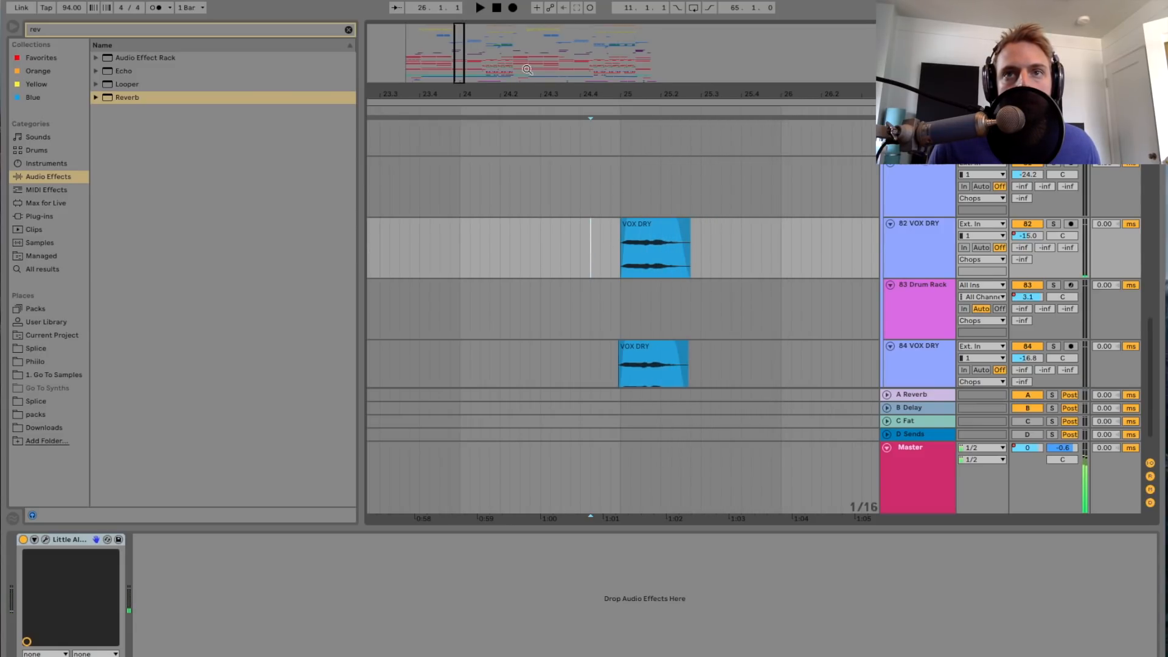
Step: Look over the remaining vocal chop clips after bar 26 on the VOX DRY and Drum Rack tracks
drag(461, 82, 461, 76)
scroll(650, 284, down, 2)
scroll(650, 284, up, 1)
scroll(650, 284, right, 10)
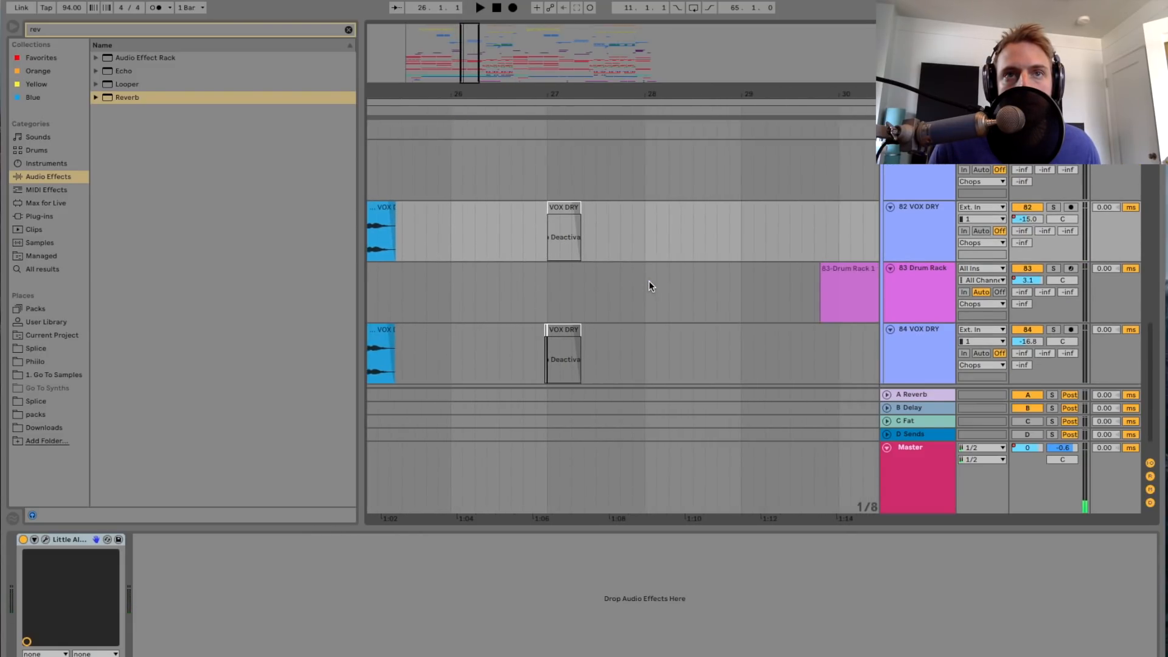
scroll(649, 286, right, 10)
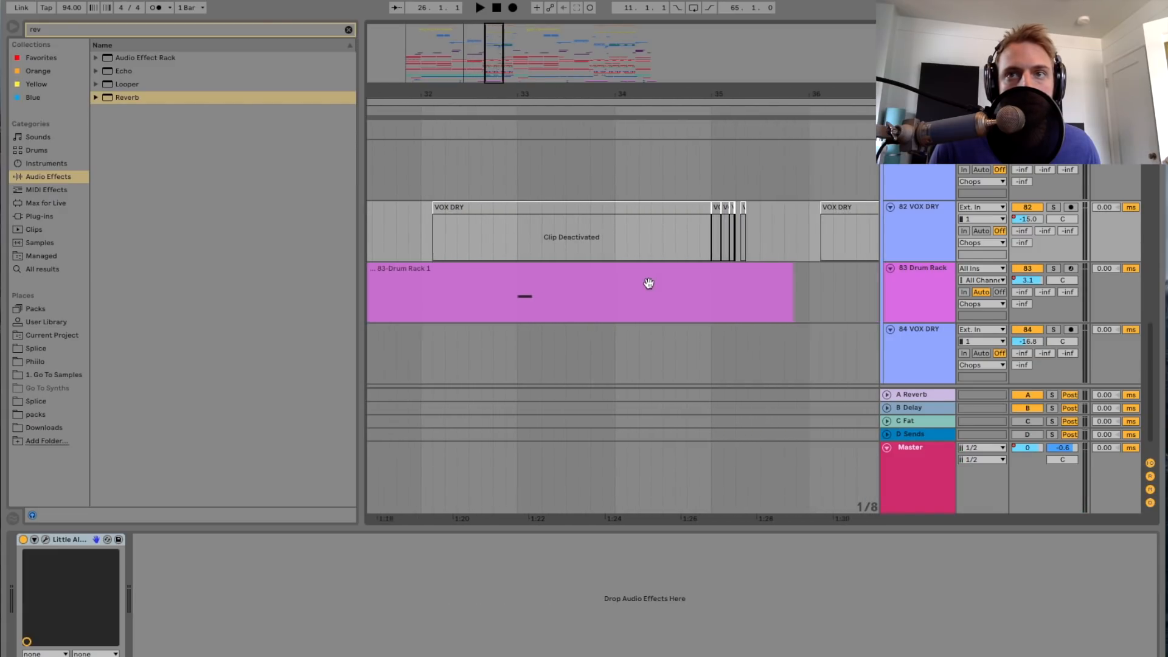
drag(492, 80, 493, 65)
scroll(617, 307, left, 8)
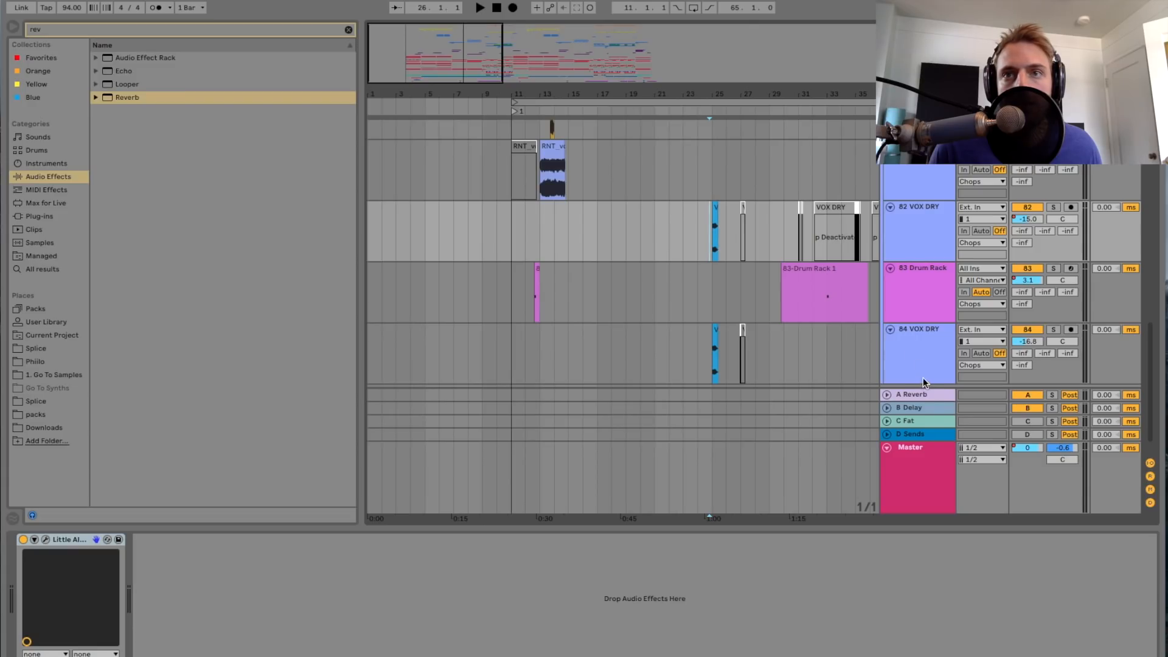
Step: Show the device chains of the A Reverb and B Delay return tracks and of the Master track
click(926, 395)
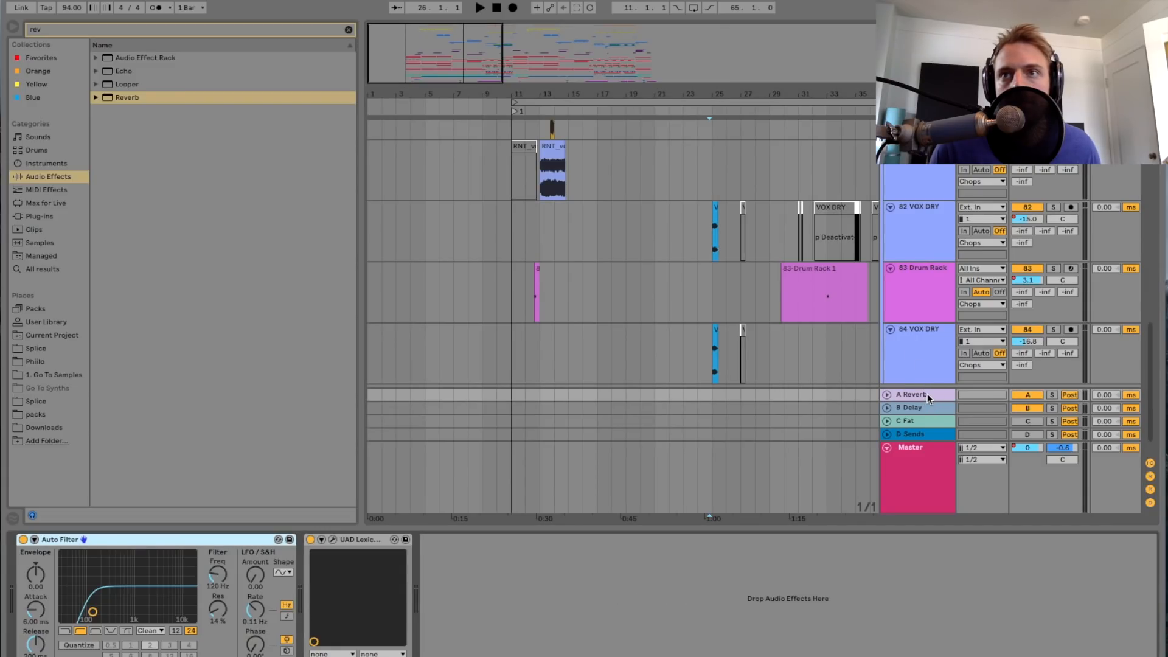
click(924, 408)
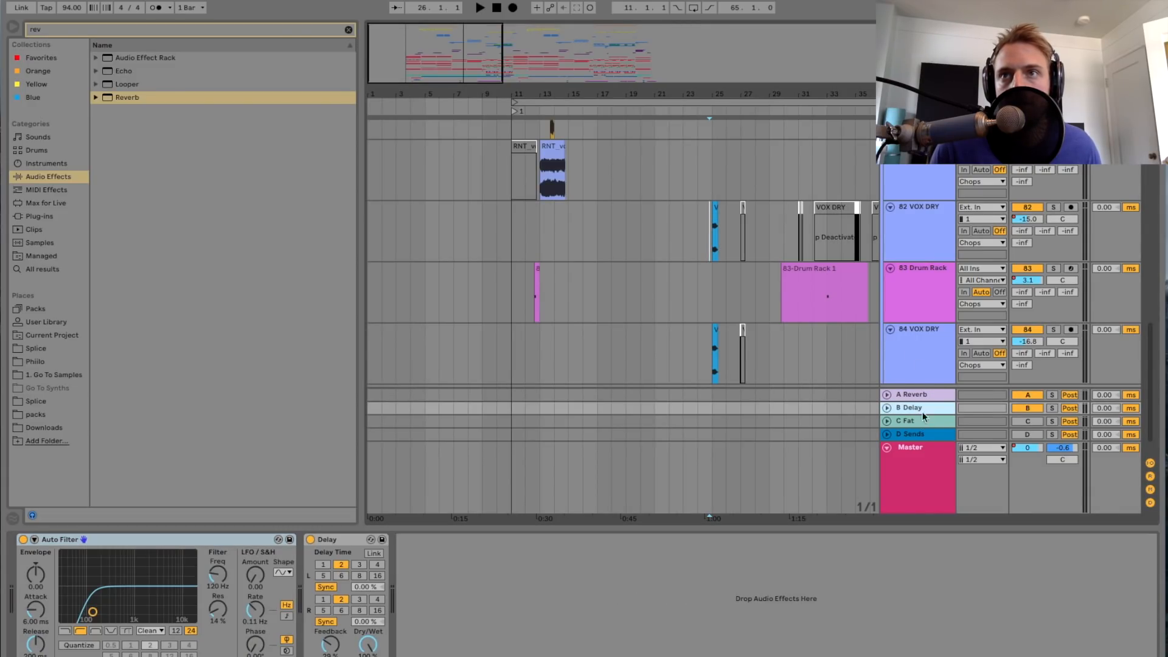
scroll(925, 338, up, 6)
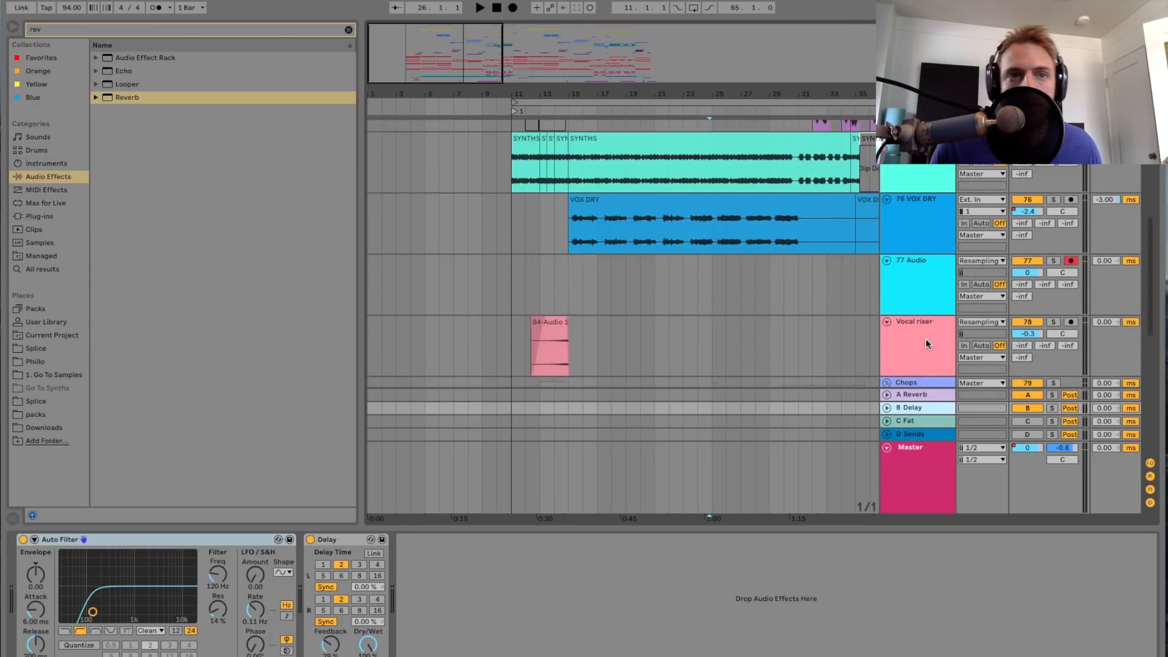
scroll(925, 339, down, 5)
click(920, 463)
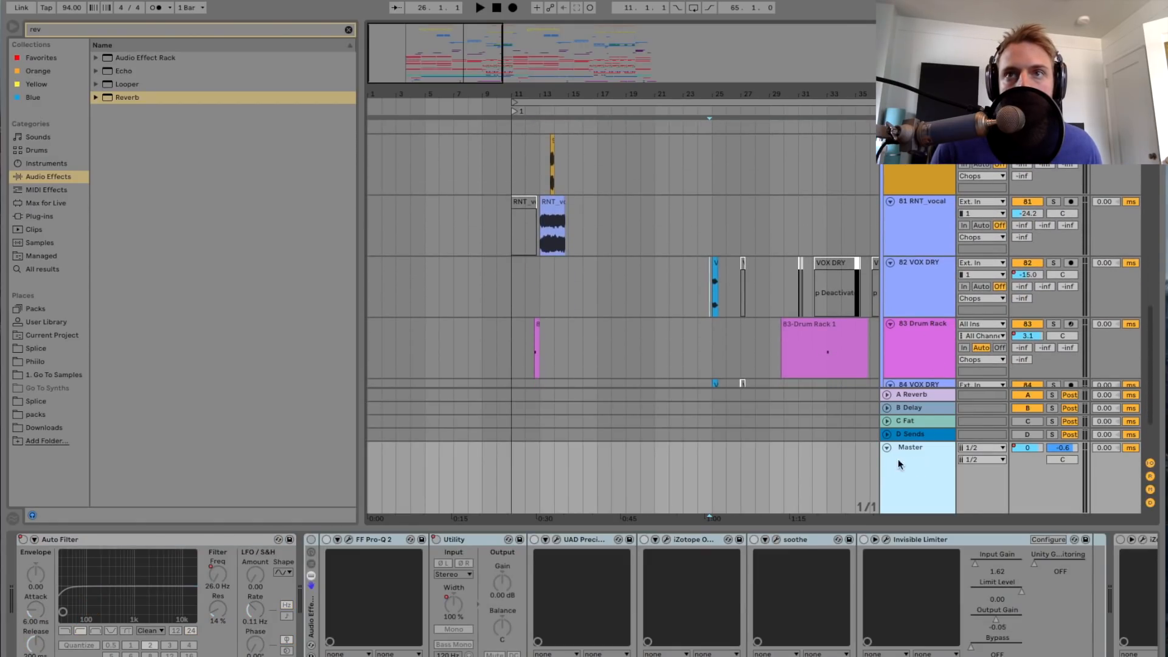
Step: Fold the Chops group in the arrangement
drag(458, 80, 497, 60)
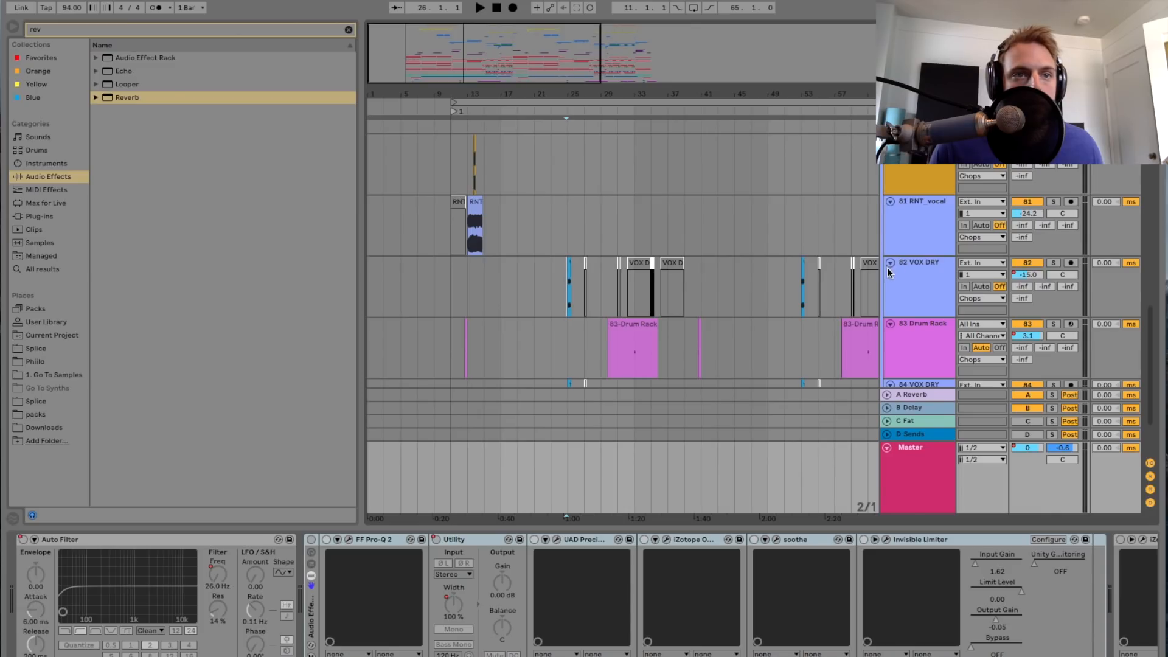
scroll(889, 269, up, 5)
click(887, 312)
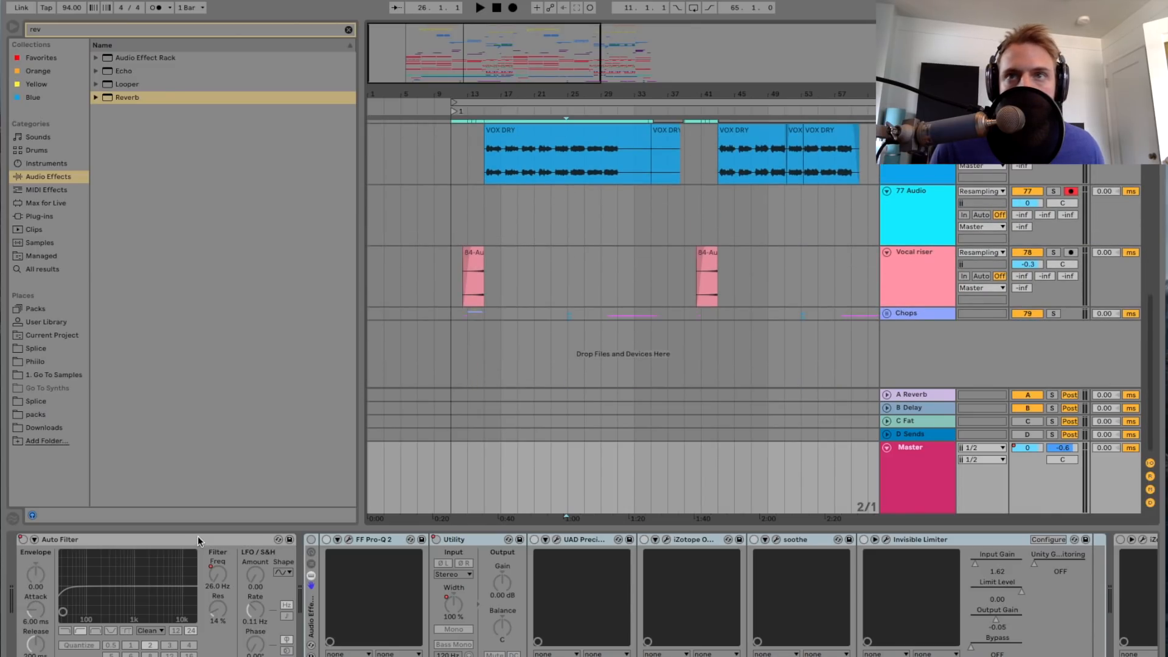
Step: Enable the Master track's Audio Effect Rack and open its FF Pro-Q 2 window, placing it over the arrangement clear of the device chain
click(312, 540)
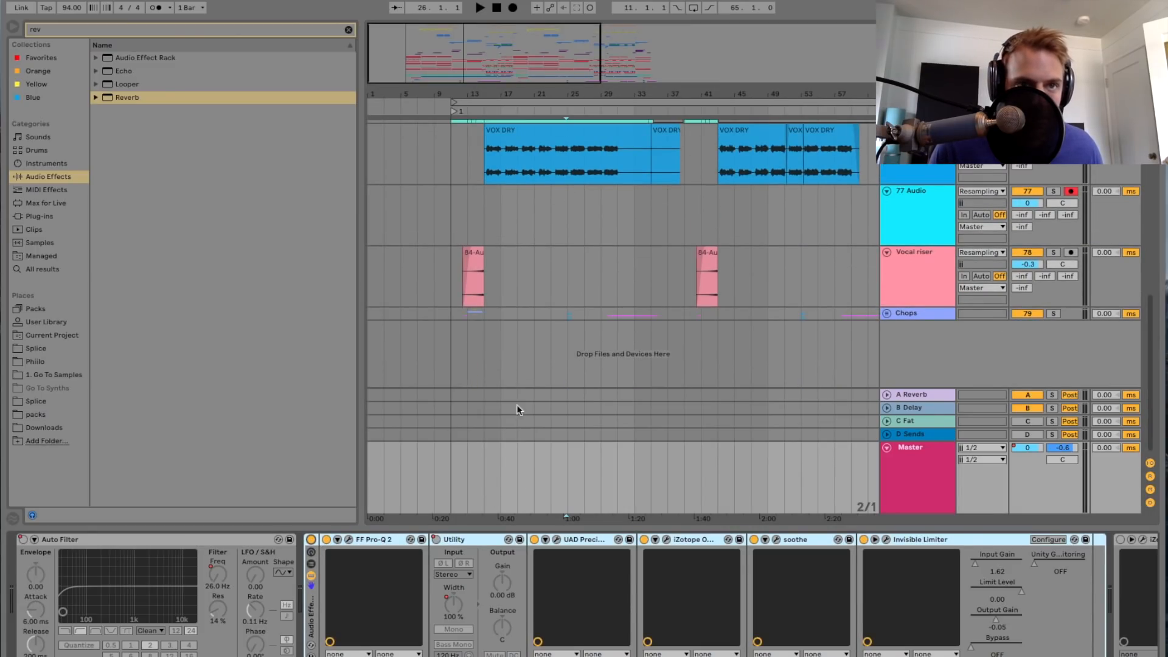
click(349, 540)
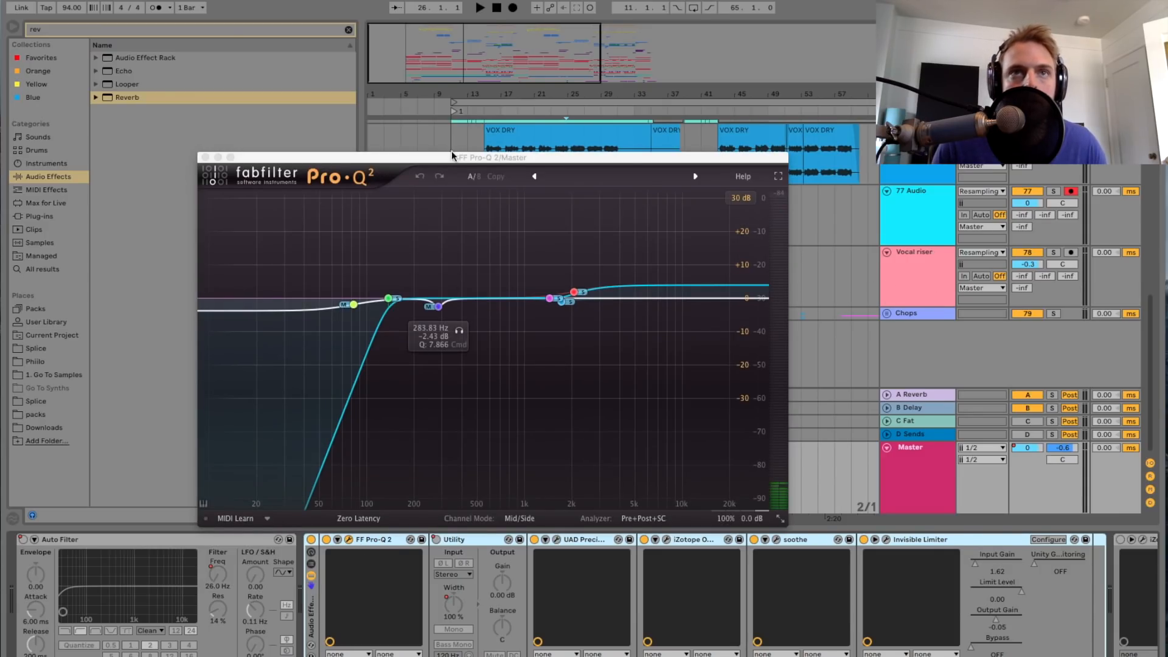
drag(452, 156, 706, 59)
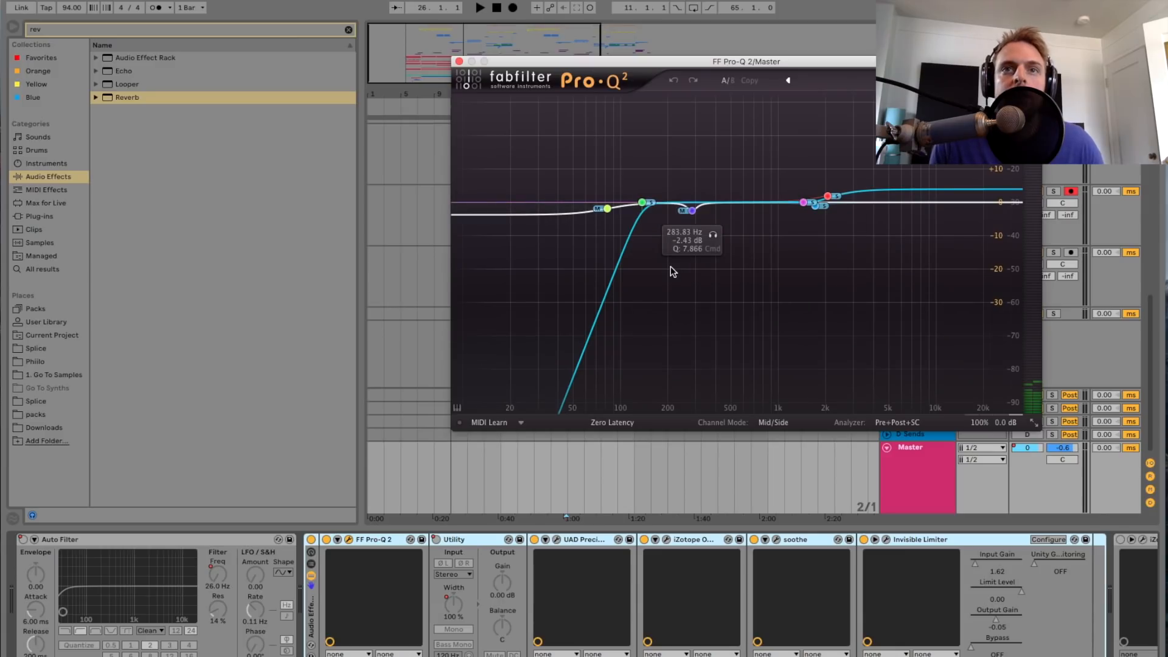
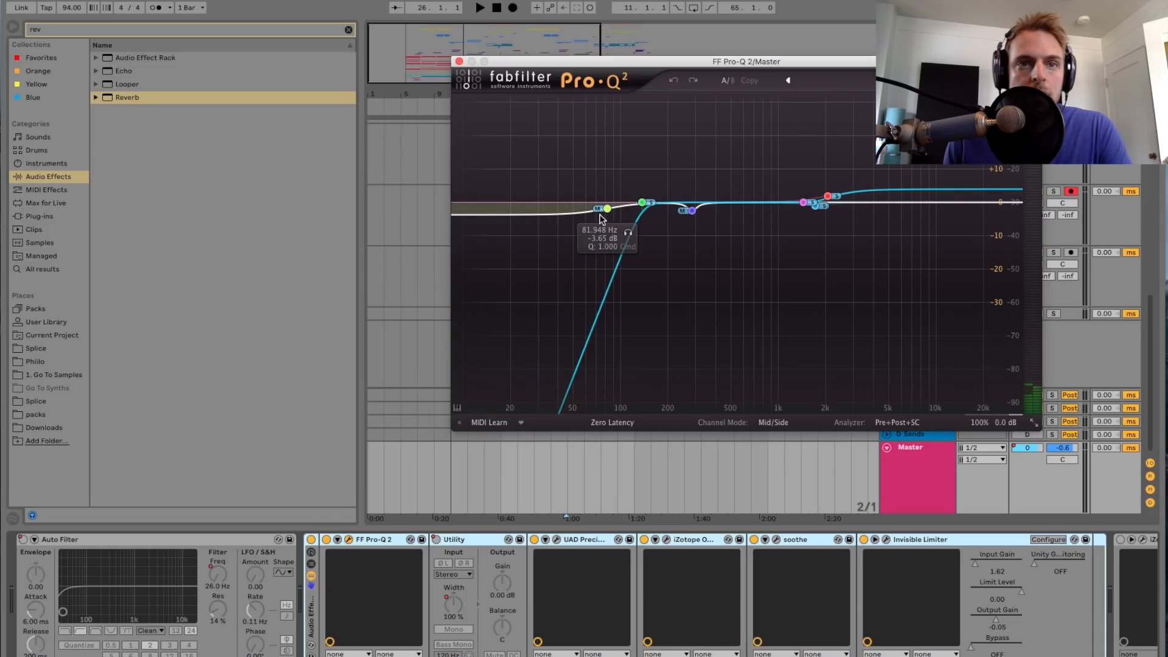
Step: Close the FF Pro-Q 2 window, open the UAD Precision Maximizer on the master, and play the song through it
click(459, 62)
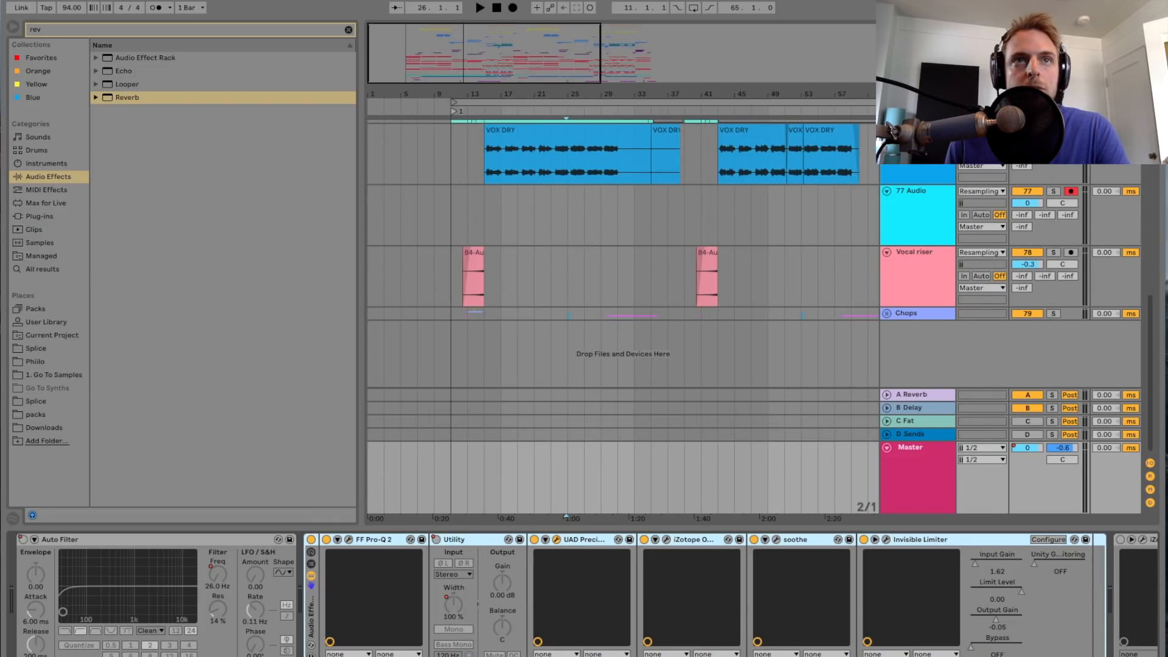
drag(0, 83, 742, 87)
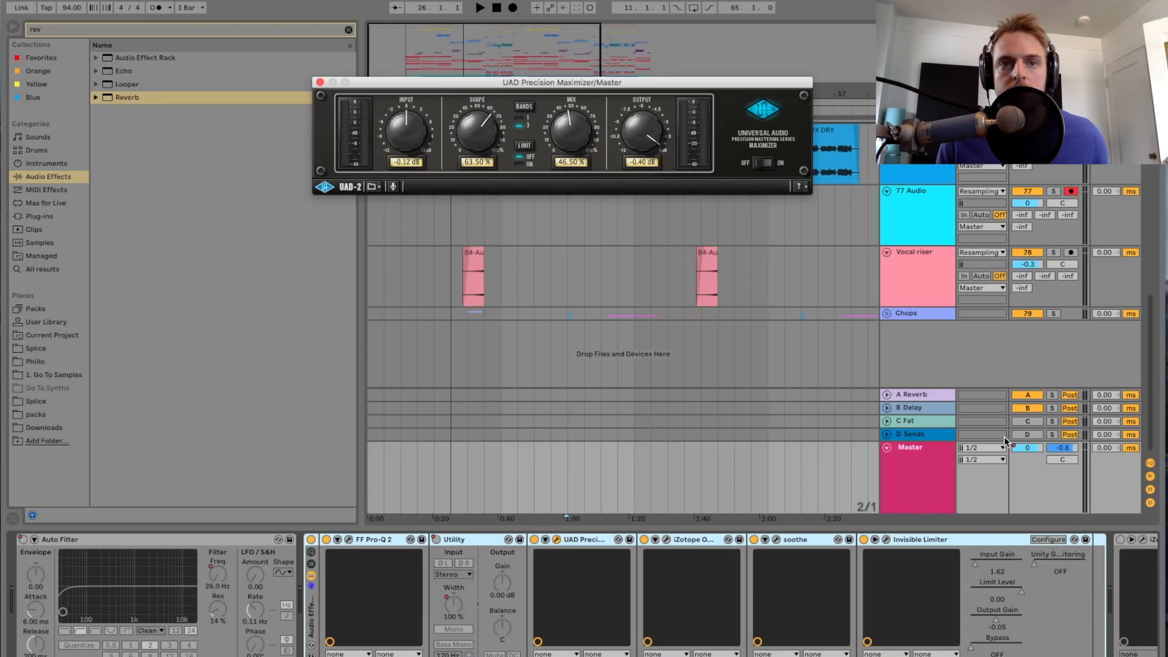
key(space)
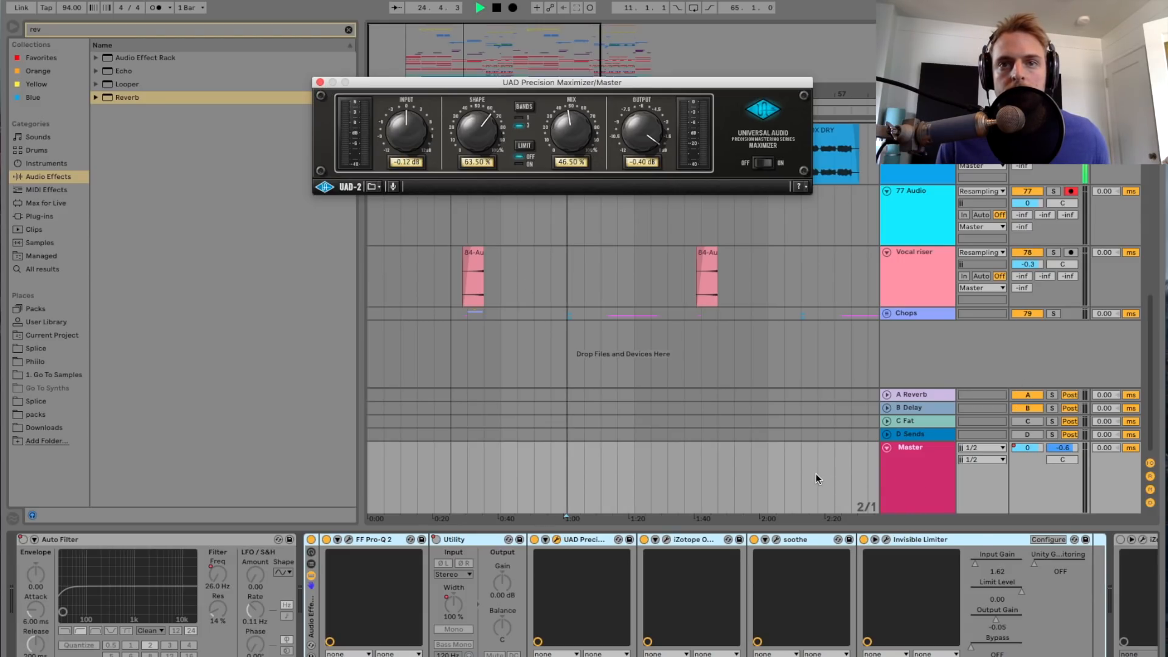
Step: Audition the Precision Maximizer with iZotope Ozone switched off, then close its window and reactivate Ozone
click(644, 540)
key(space)
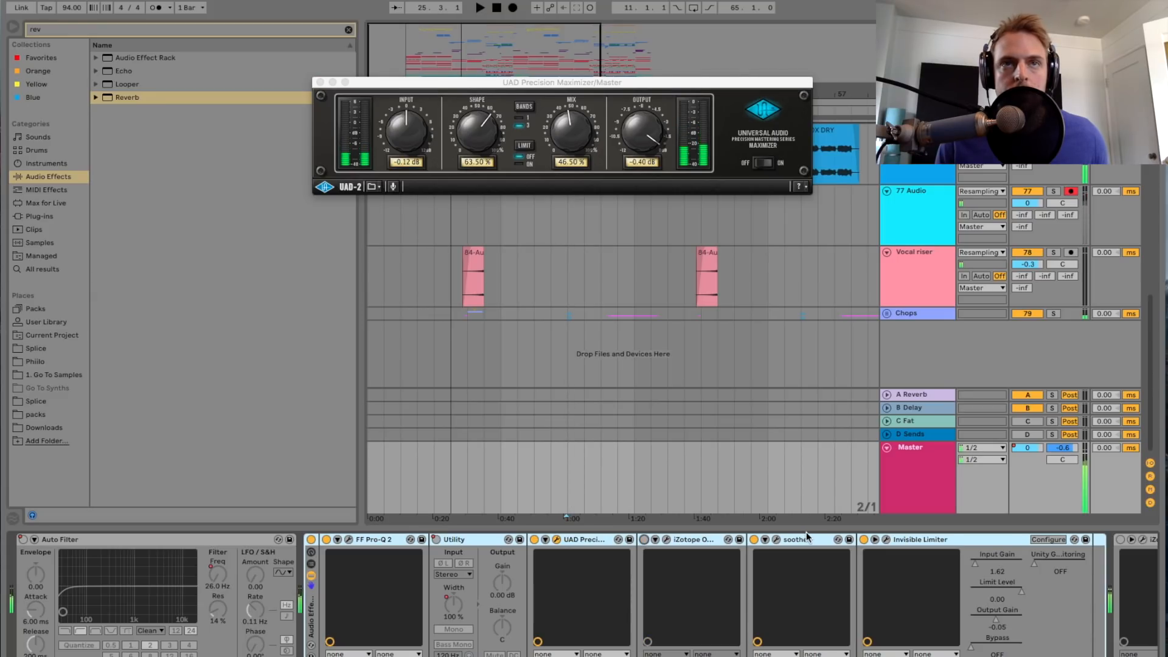
key(space)
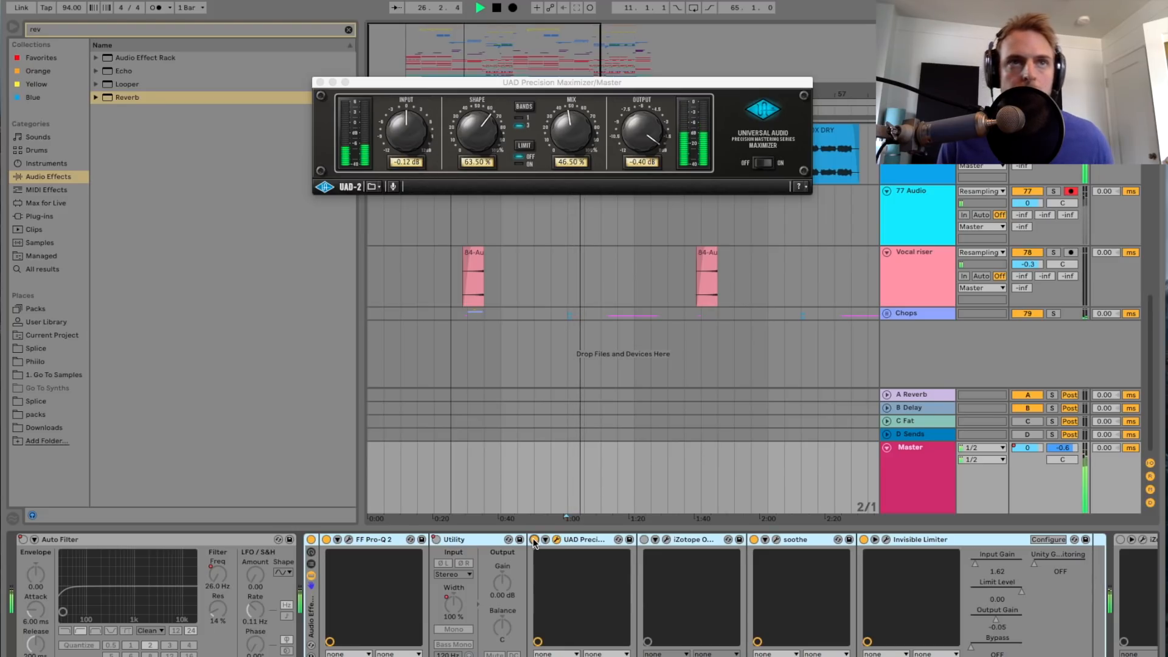
key(space)
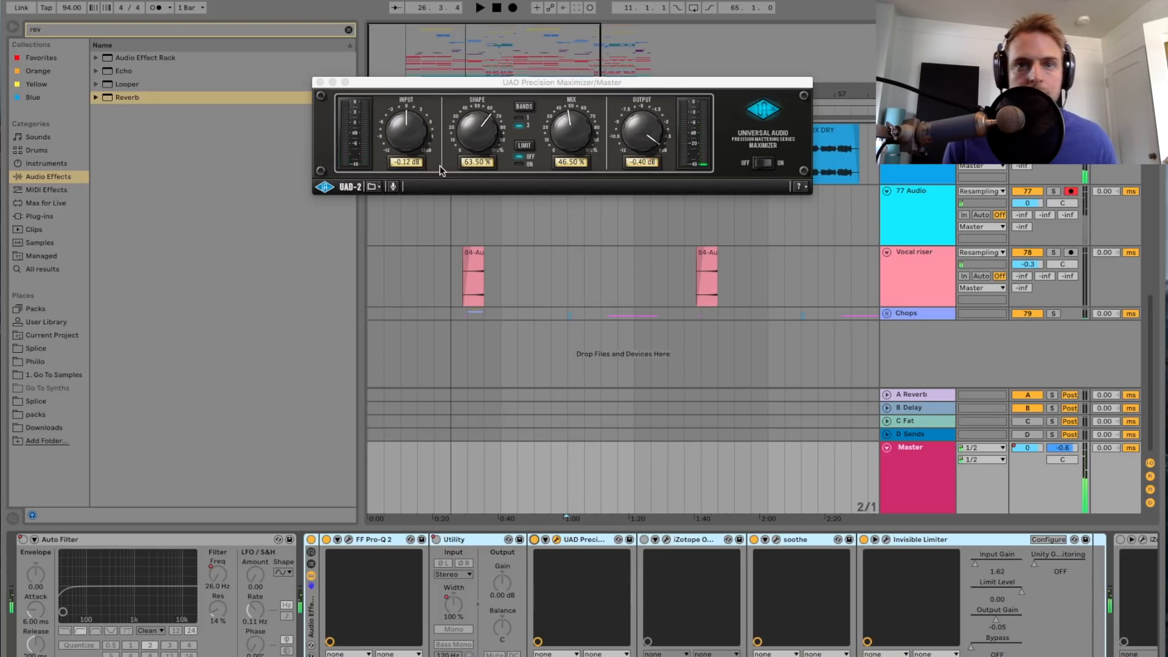
click(320, 83)
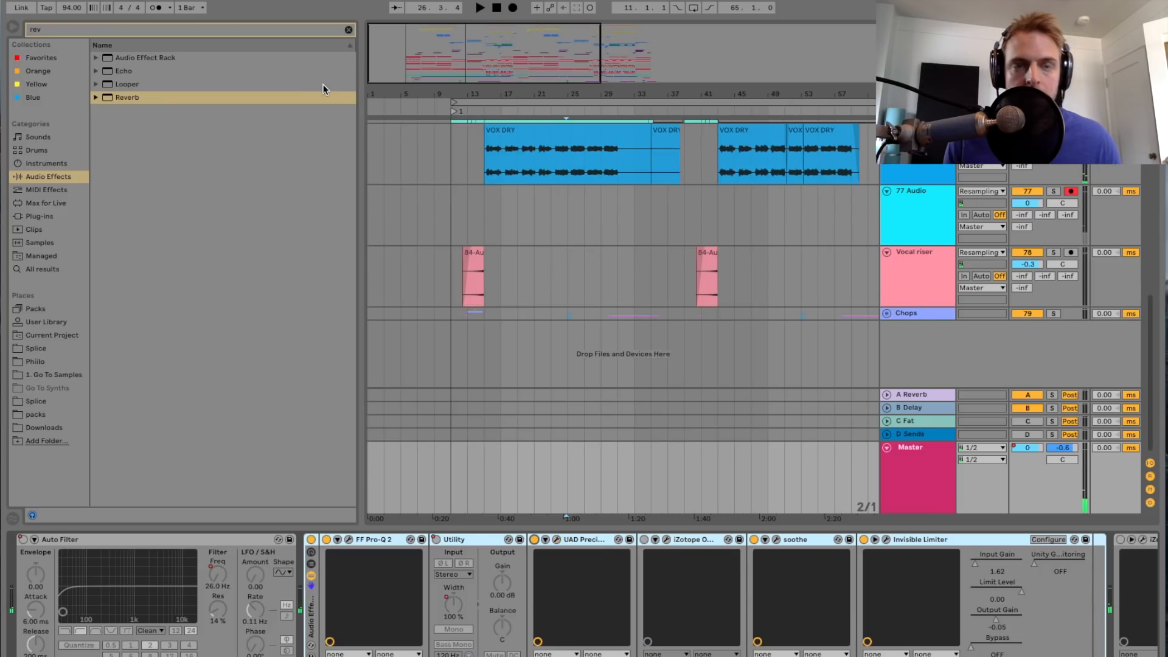
click(644, 540)
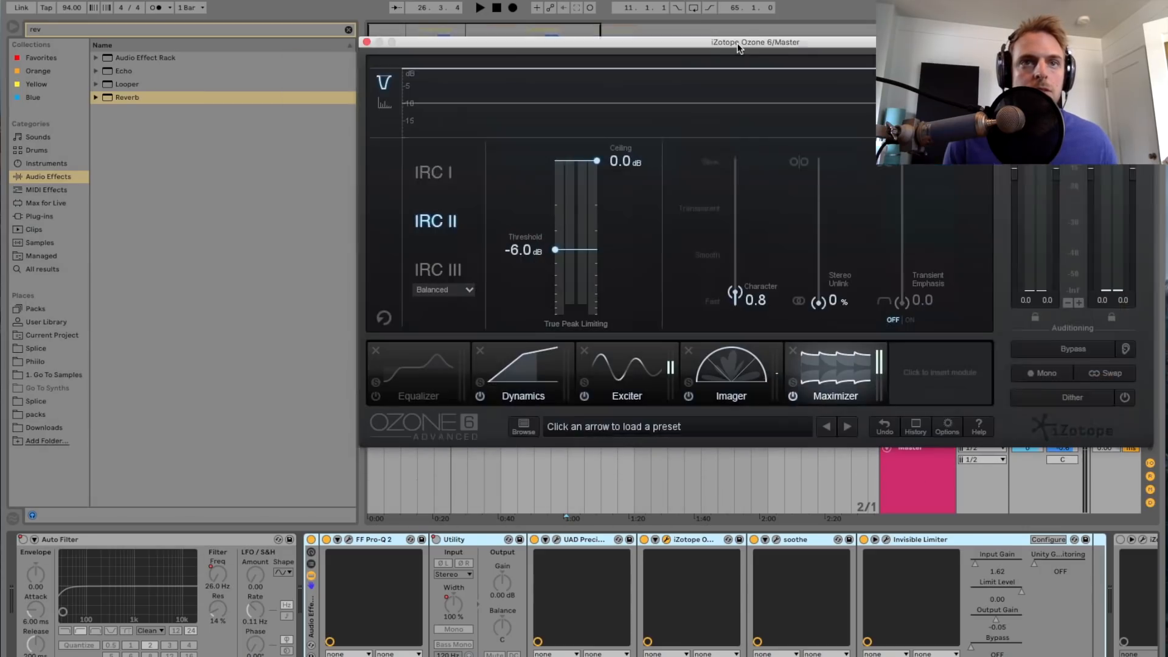
Step: Open iZotope Ozone 6 on the master and show its Dynamics module during playback
drag(736, 43, 745, 41)
click(462, 362)
click(508, 367)
click(410, 384)
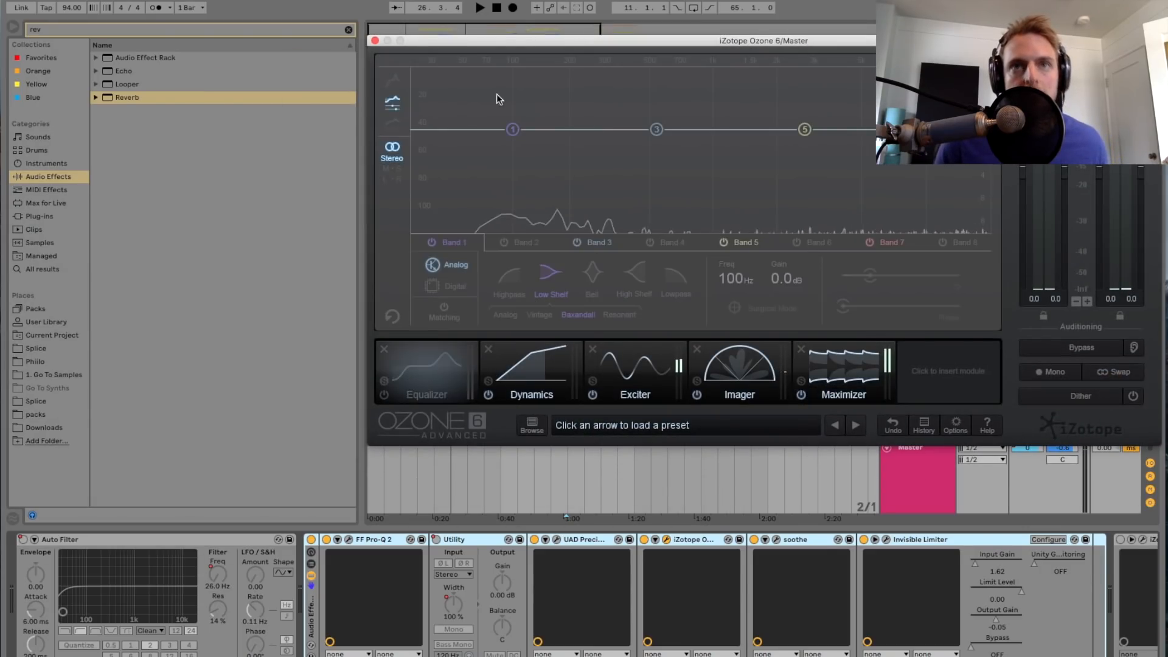
click(532, 387)
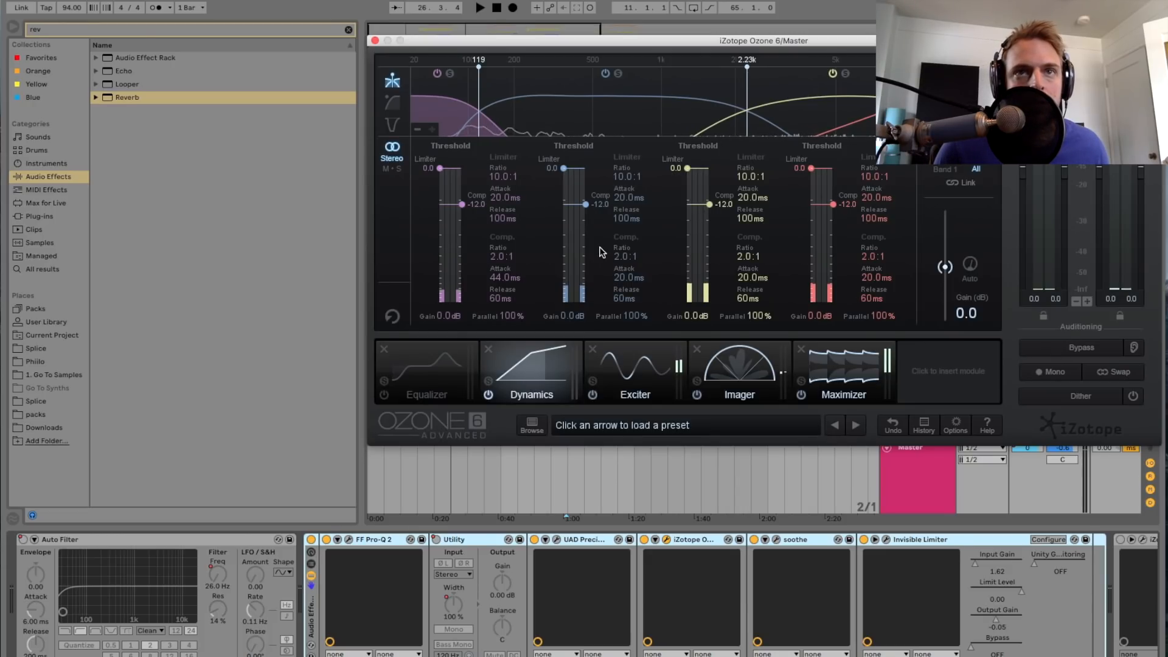
key(space)
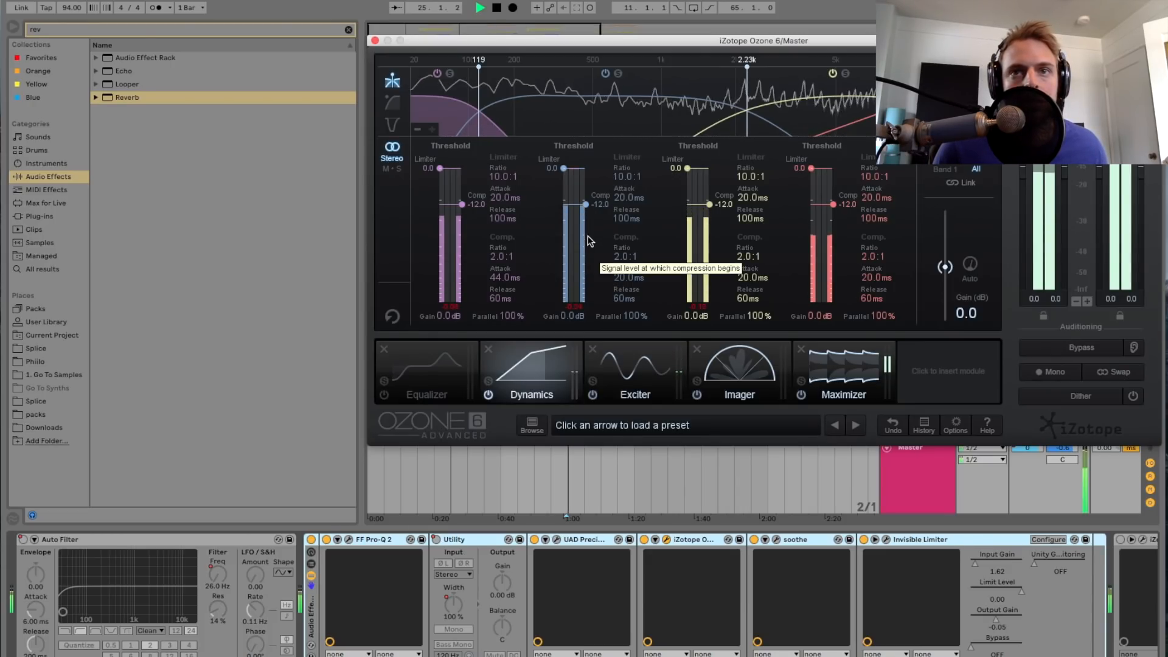
Step: Play the song from bar 37 with the Ozone window placed so its Dynamics meters can be watched
drag(662, 42, 231, 122)
click(750, 279)
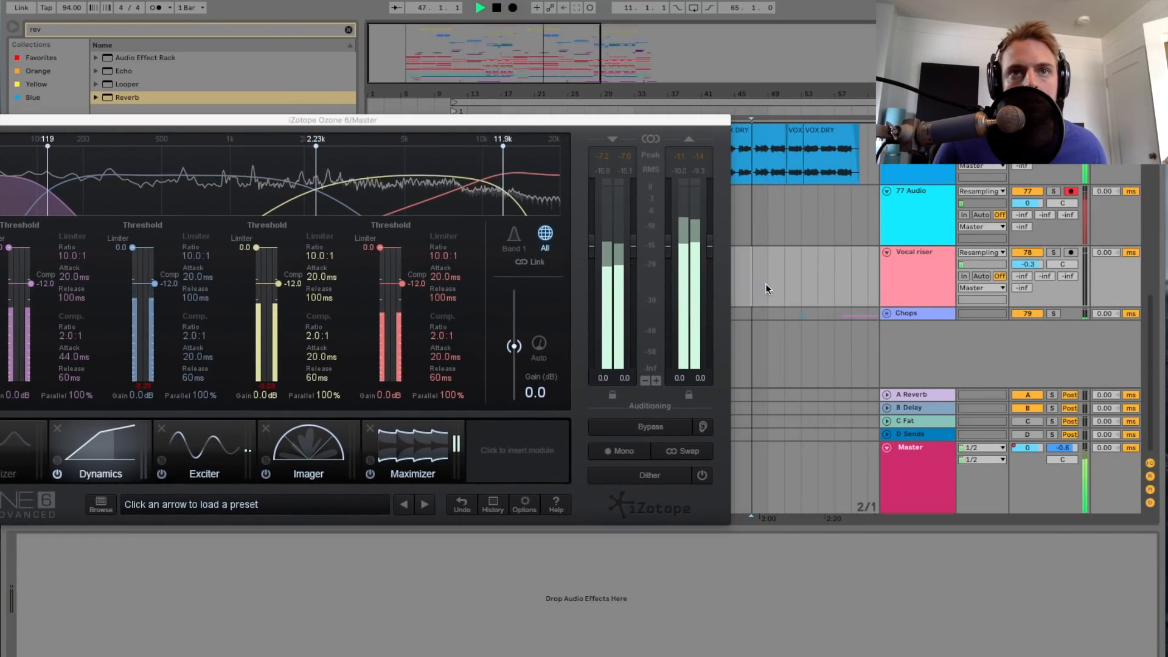
scroll(765, 284, right, 2)
drag(645, 121, 796, 357)
click(570, 284)
key(space)
key(space)
drag(594, 355, 584, 178)
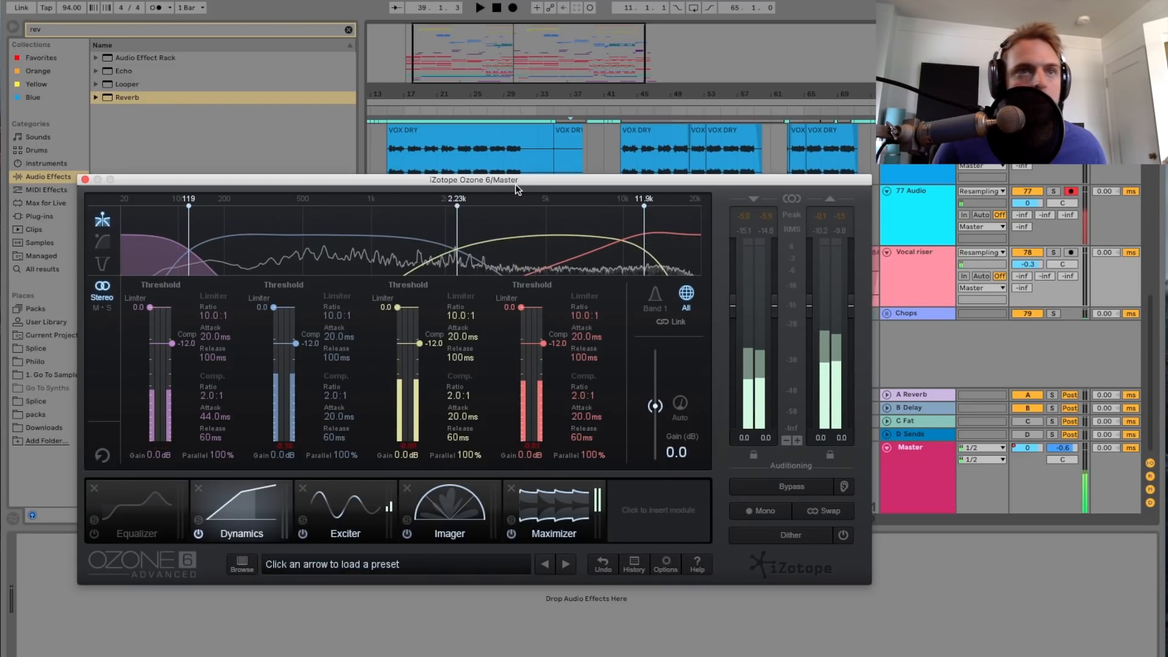
drag(516, 182, 543, 109)
key(space)
Step: Show the master track's devices and examine the settings of Ozone's Exciter, Imager and Maximizer modules
click(919, 480)
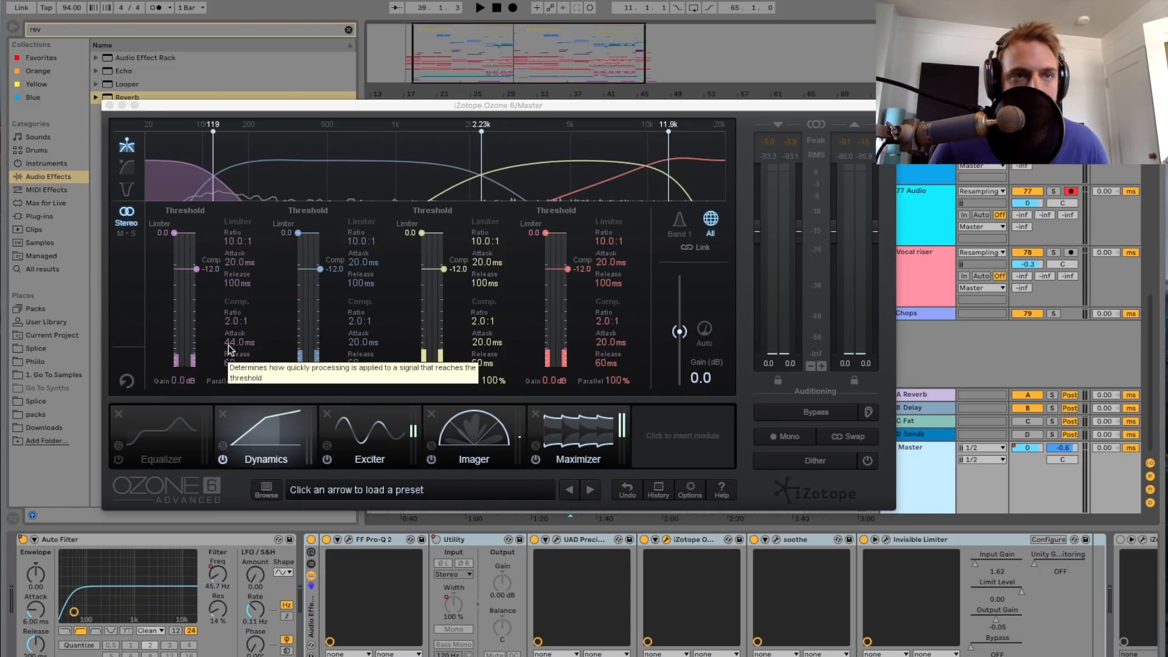
click(368, 433)
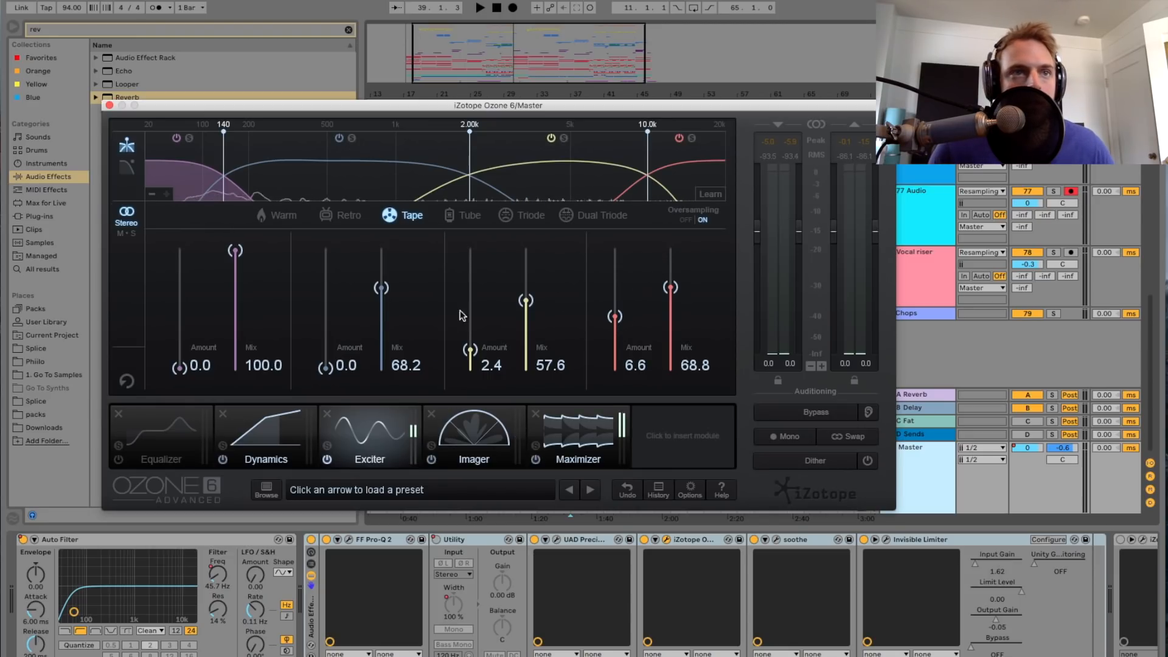
click(493, 450)
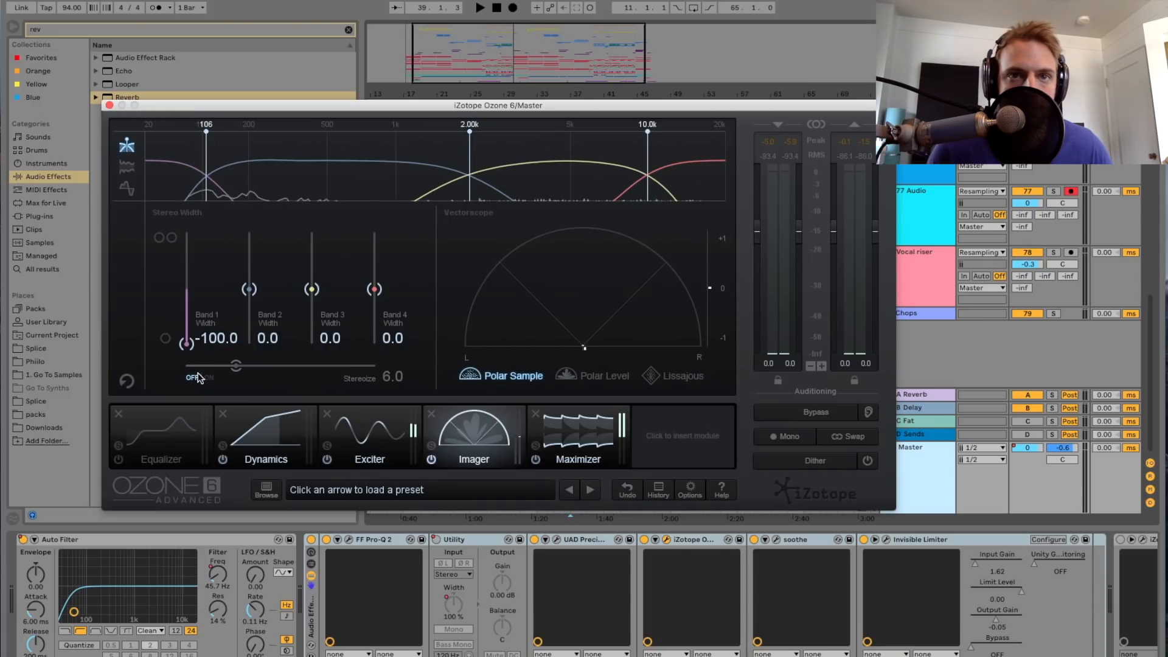
click(569, 456)
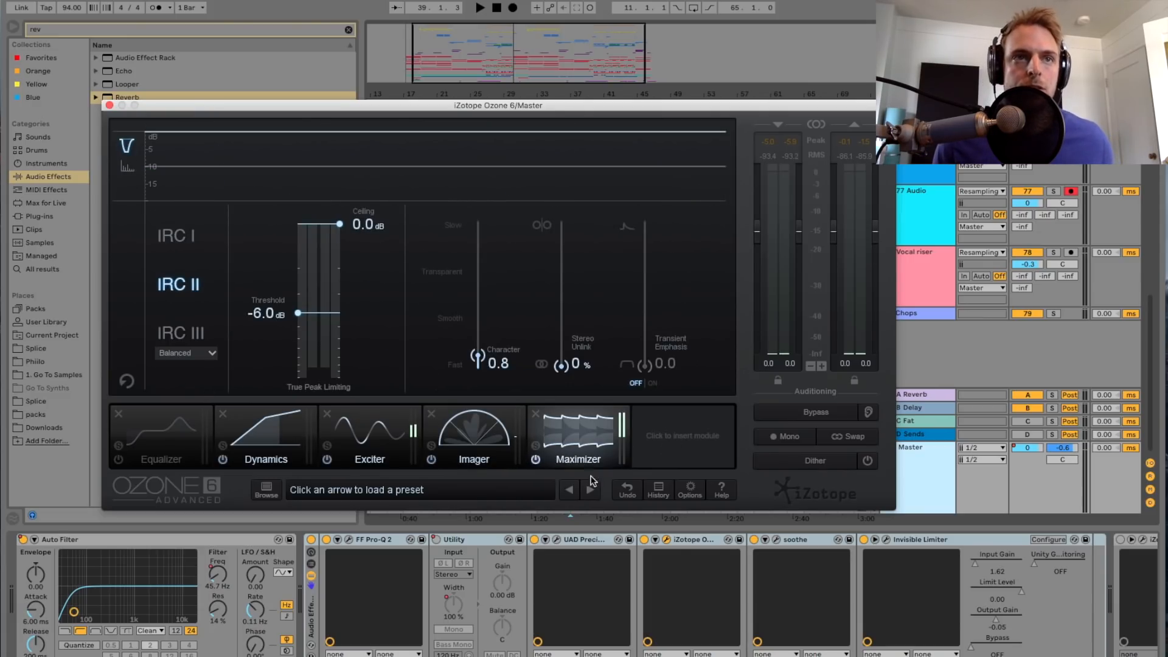
Step: Play the section to examine the Ozone Maximizer's limiting on the master, then close the Ozone window
click(767, 615)
scroll(765, 615, right, 4)
key(space)
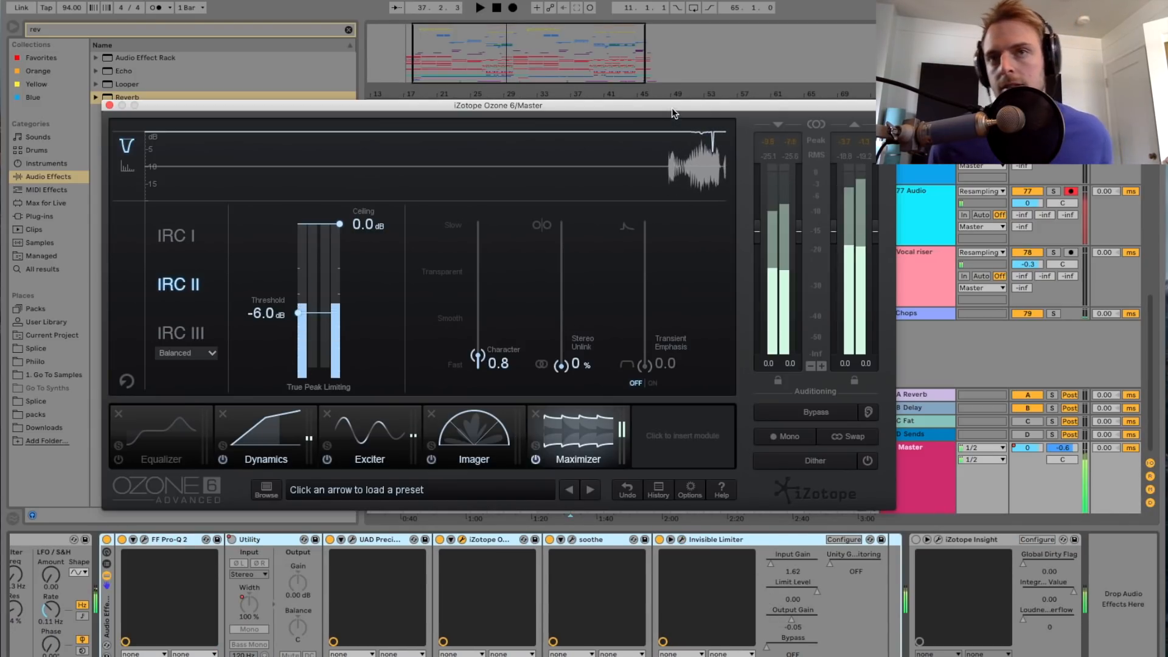
drag(675, 113, 671, 86)
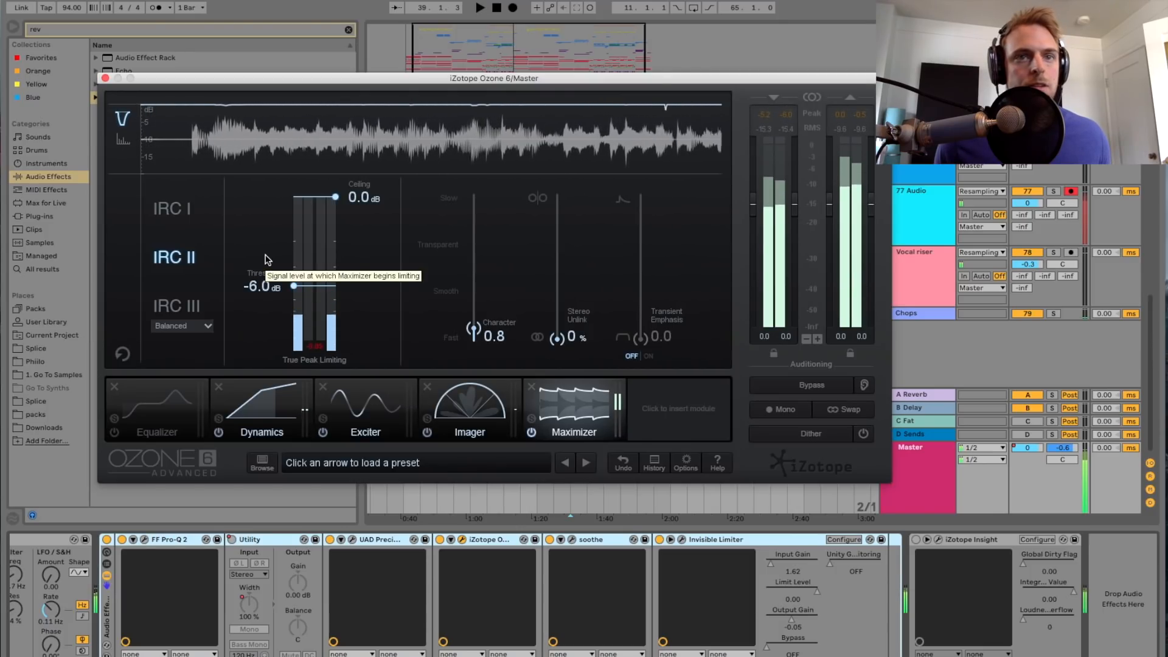
click(104, 78)
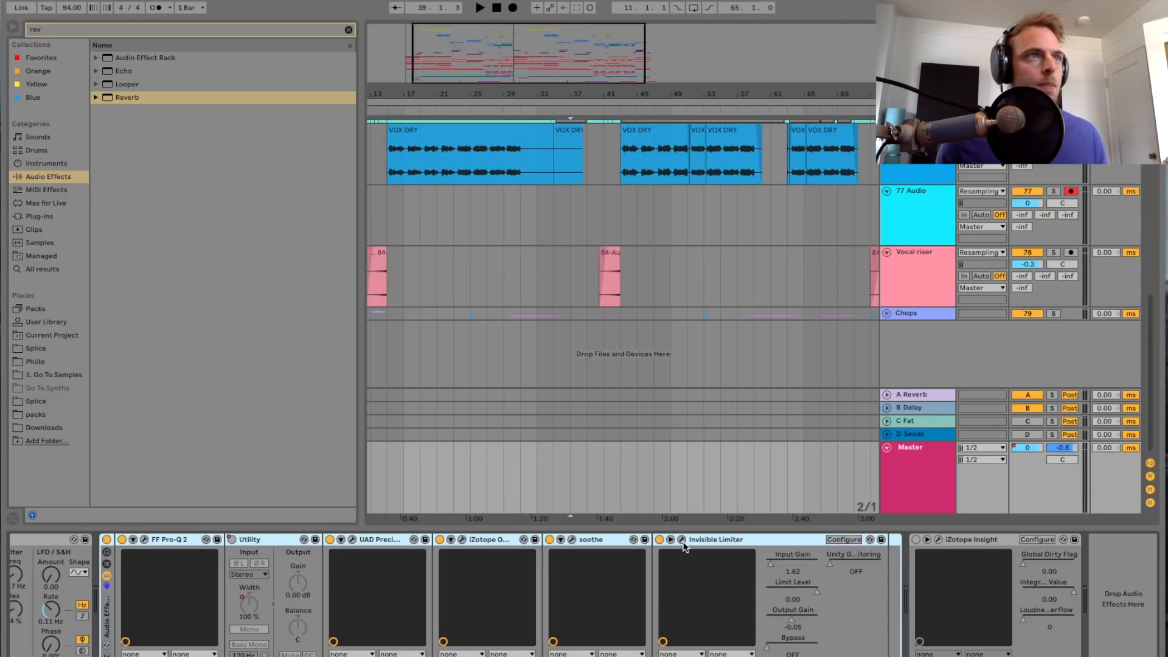
Step: Open the Invisible Limiter on the master, play the section to check its gain reduction, and close its window
drag(0, 182, 528, 172)
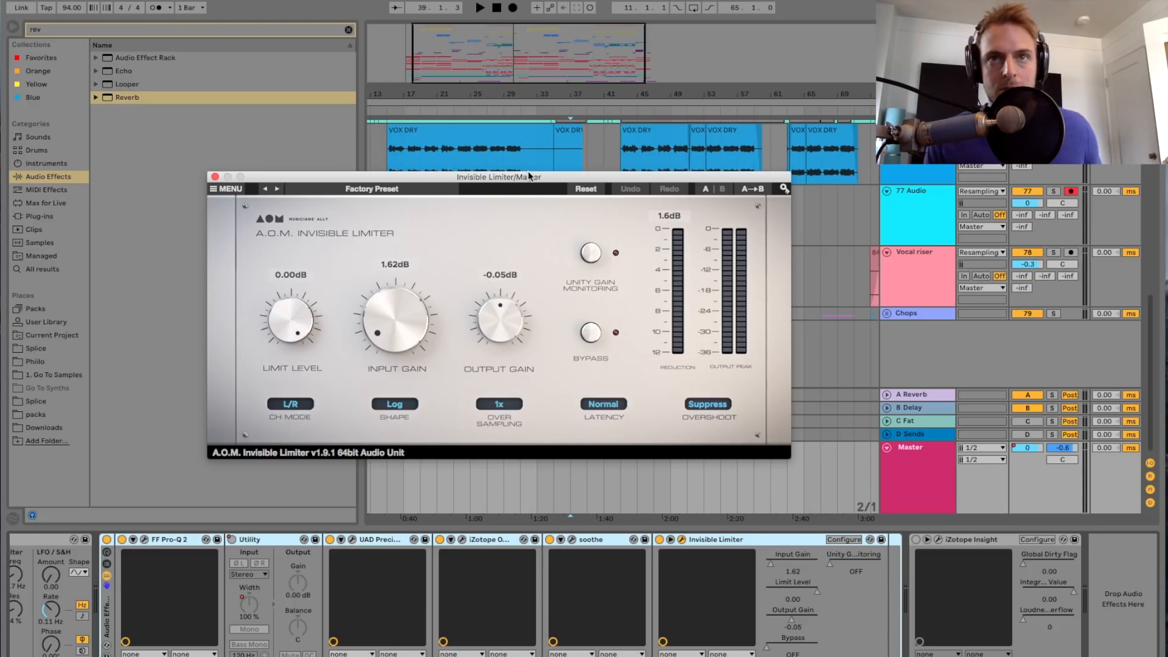
key(space)
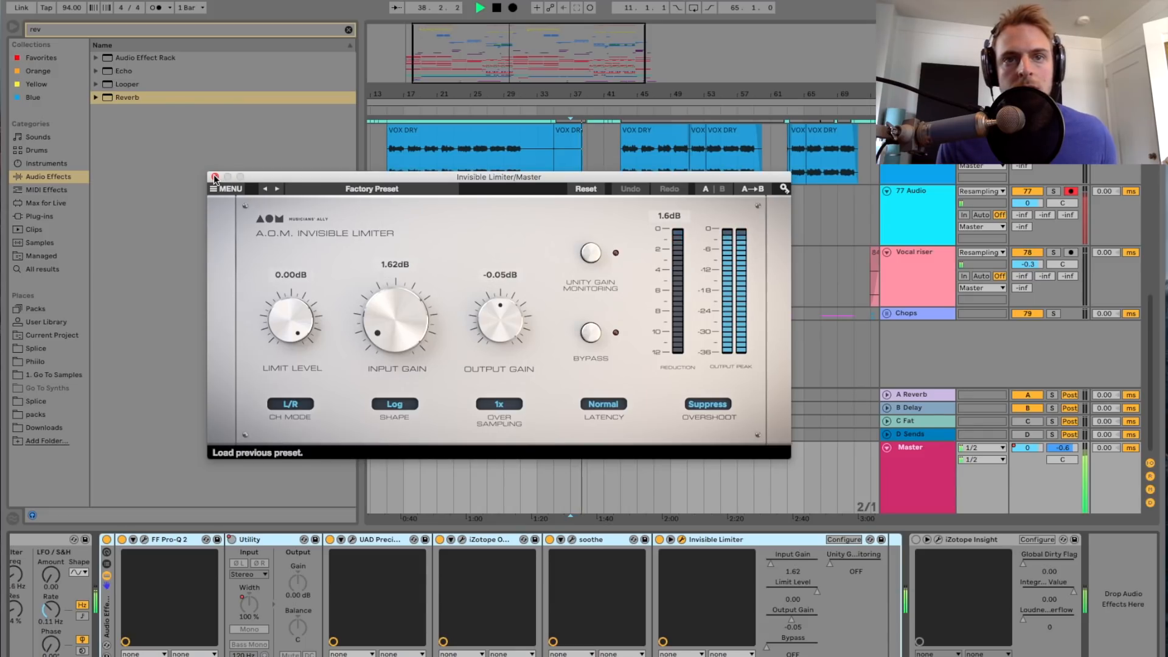
key(super+alt+p)
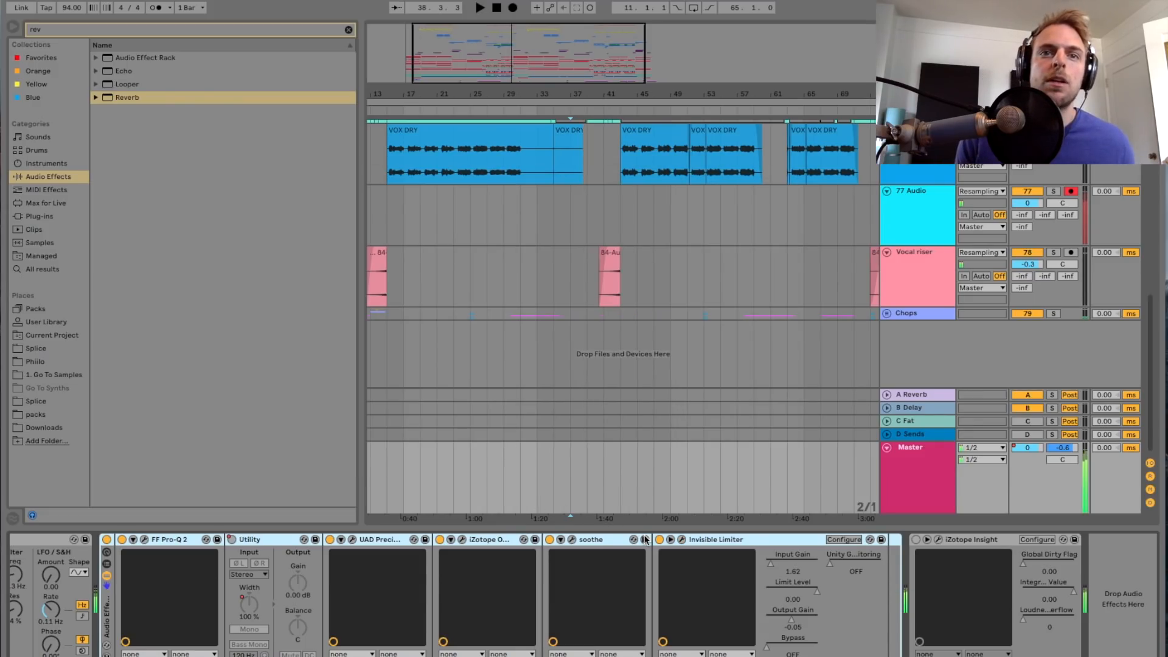
Step: Open soothe on the master, audition its high-frequency processing, then close it and show the whole arrangement
click(603, 539)
click(570, 539)
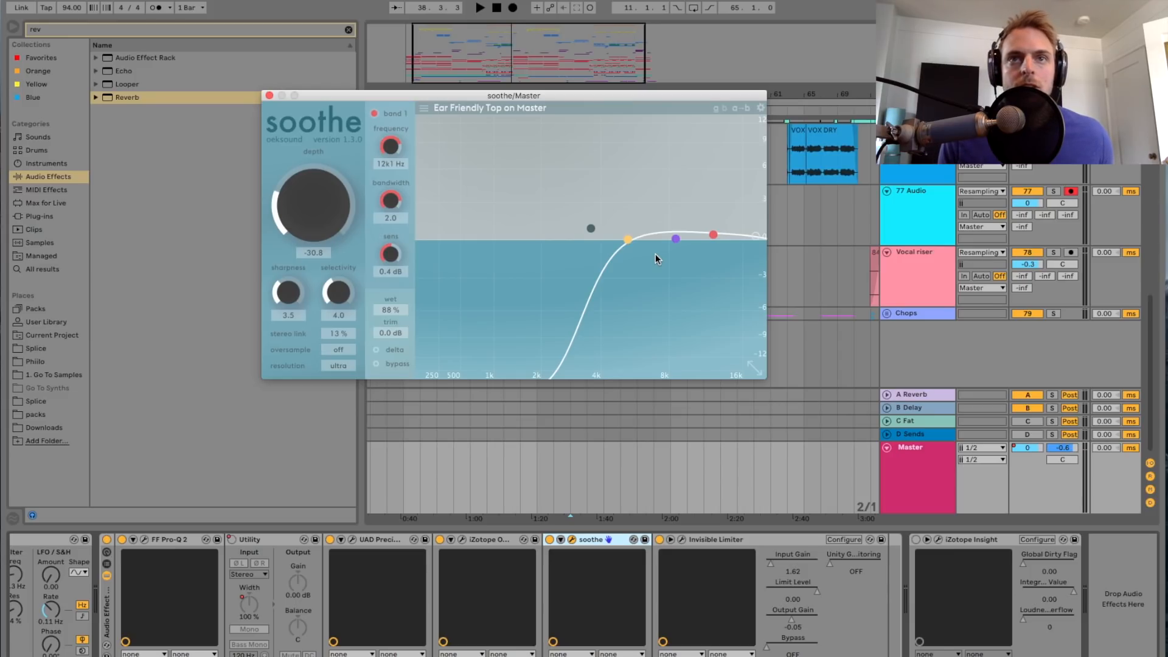
key(space)
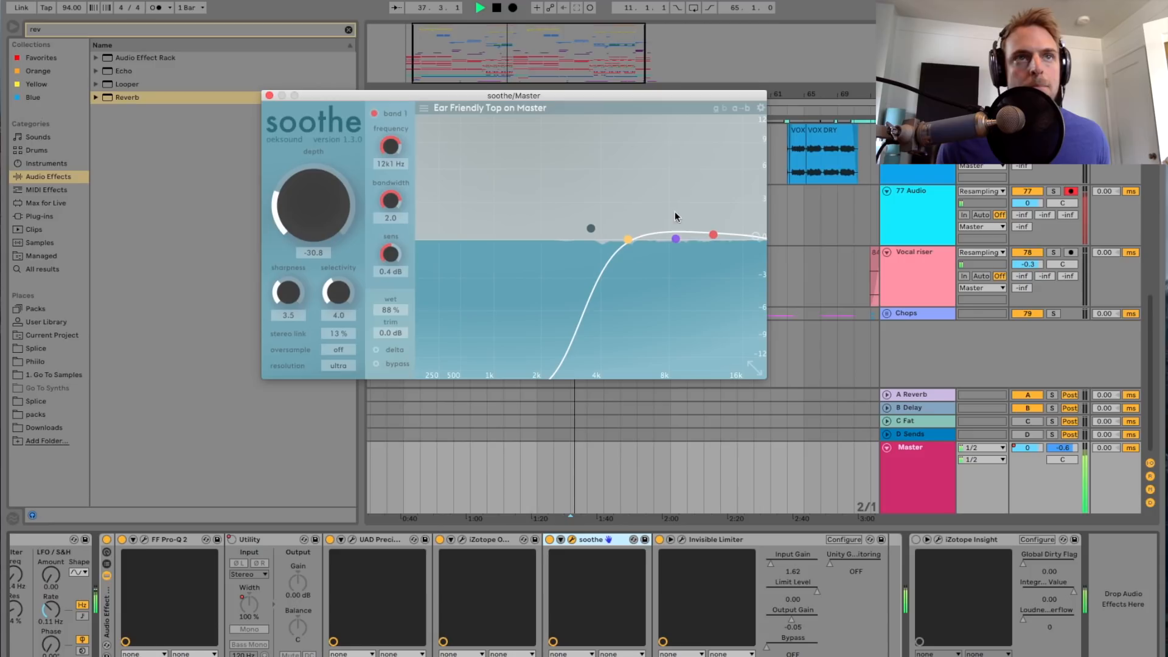
click(270, 95)
drag(522, 91, 579, 67)
key(space)
scroll(578, 237, up, 2)
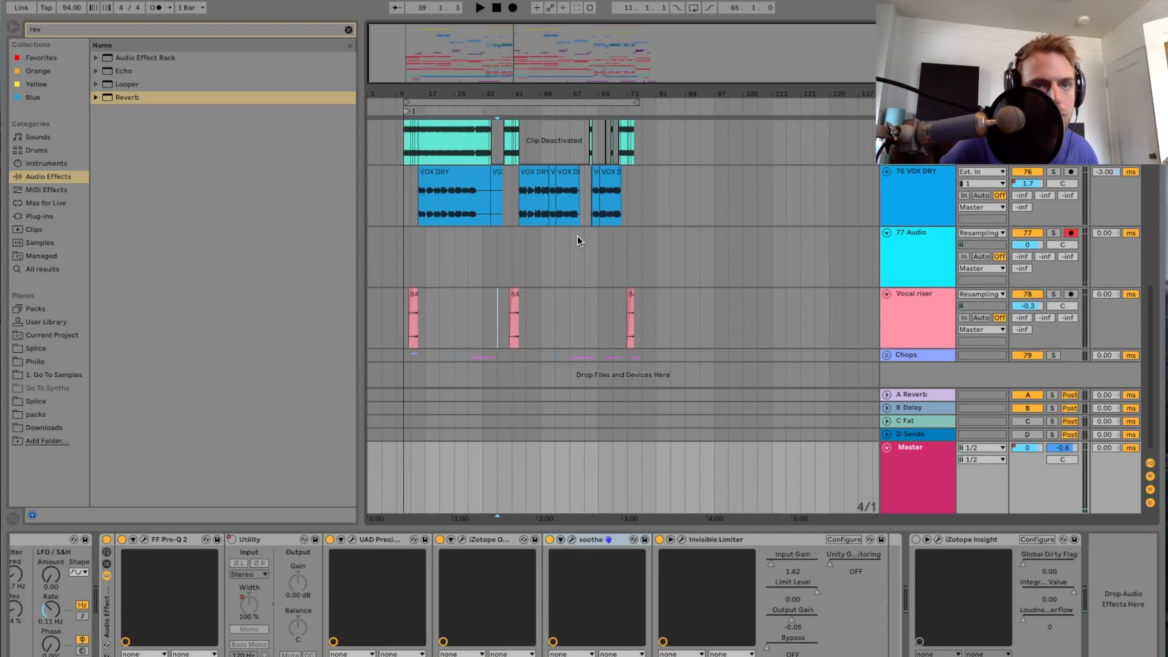